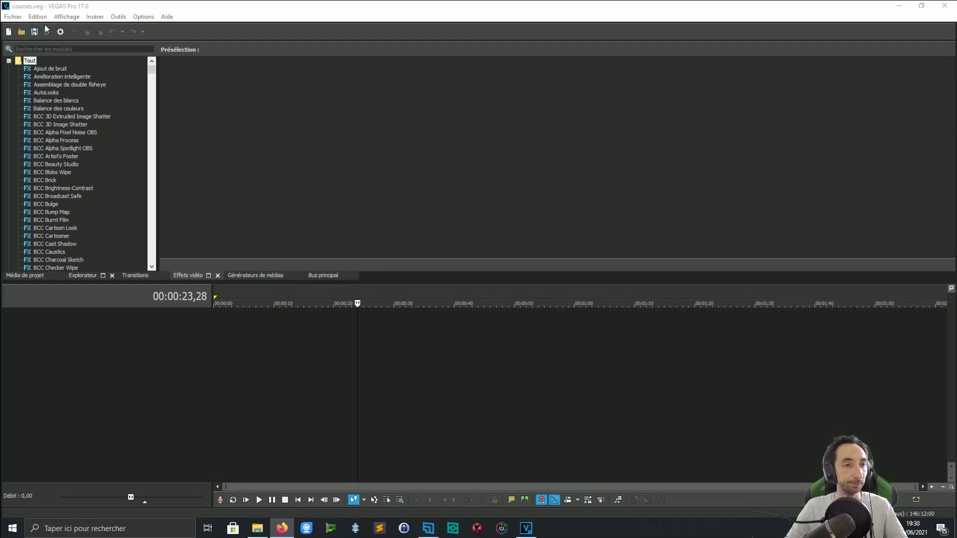
Step: Import the VID_20210625_171448.mp4 video from the part2_cauchemar_en_communication\courses folder into the project
{"action": "left_click", "coordinate": [14, 16]}
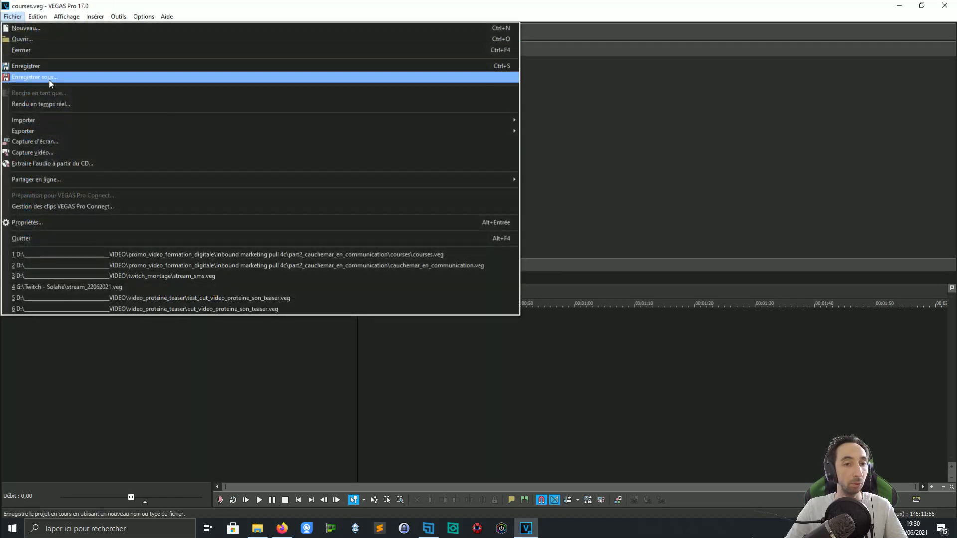
{"action": "left_click", "coordinate": [64, 38]}
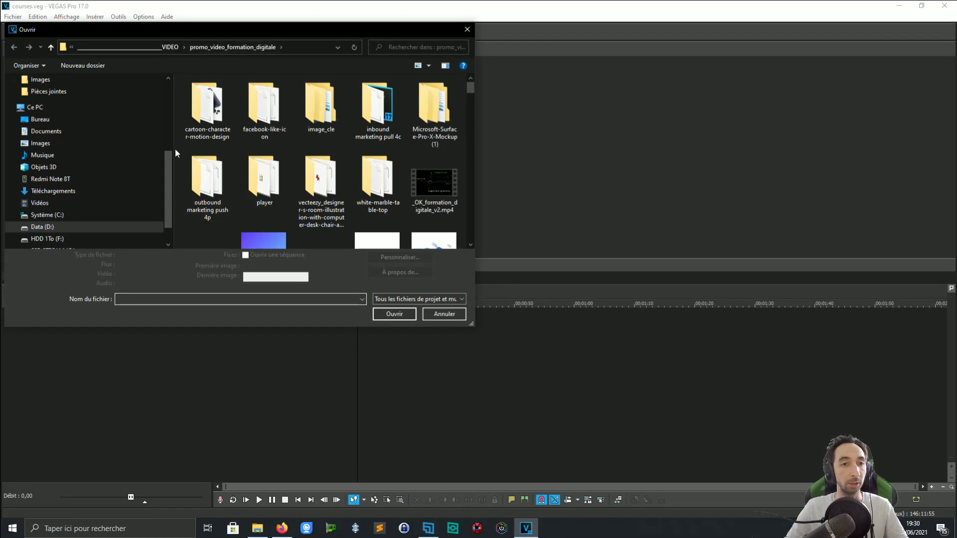
{"action": "left_click_drag", "start_coordinate": [173, 135], "coordinate": [24, 130]}
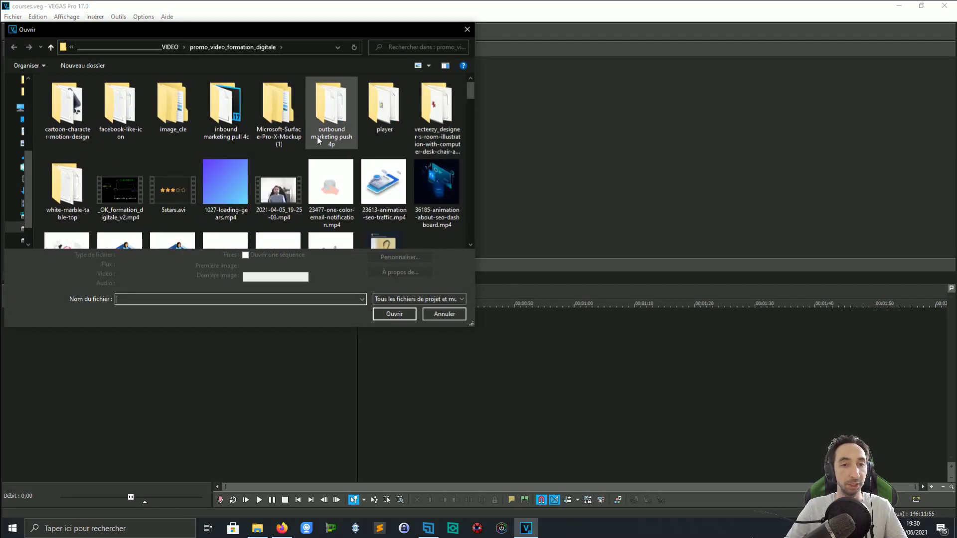
{"action": "double_click", "coordinate": [227, 112]}
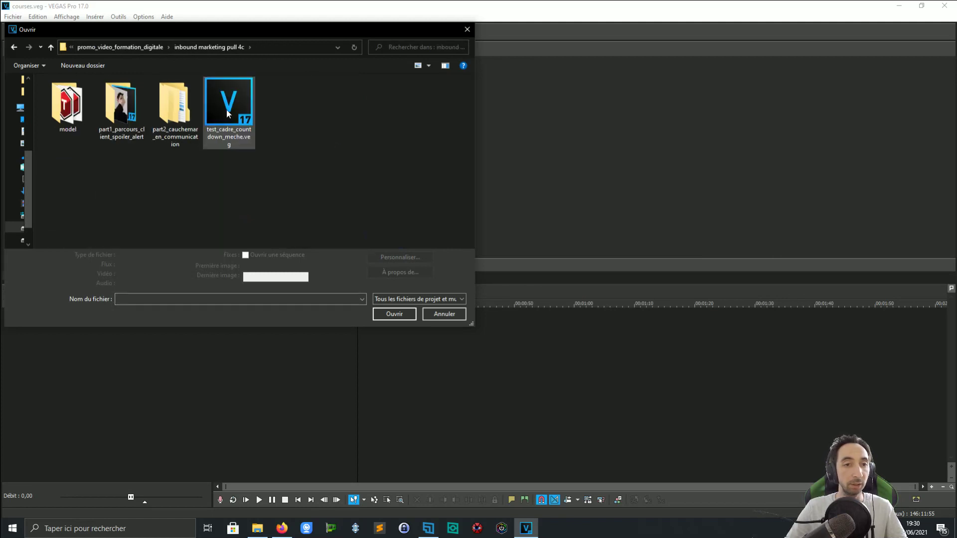
{"action": "double_click", "coordinate": [175, 117]}
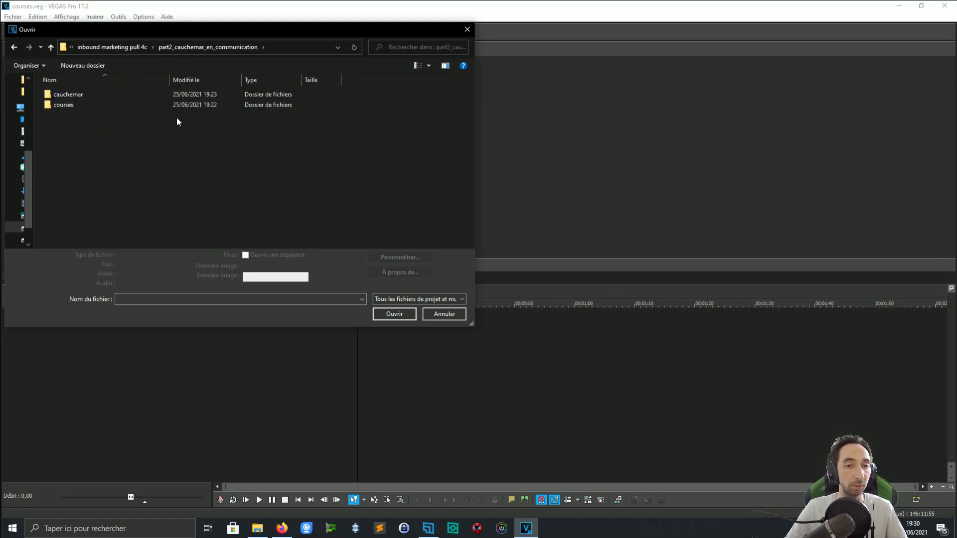
{"action": "double_click", "coordinate": [75, 105]}
{"action": "left_click", "coordinate": [73, 126]}
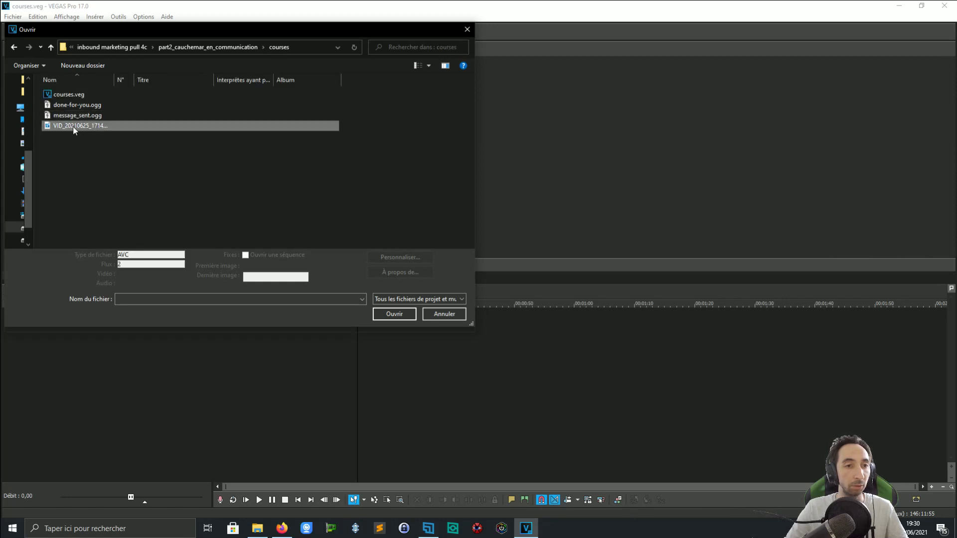
{"action": "left_click", "coordinate": [392, 319]}
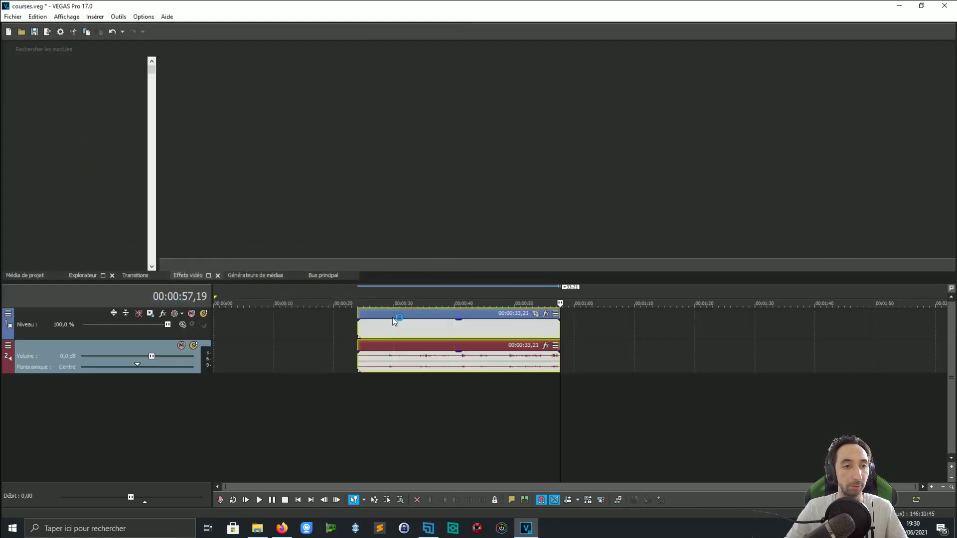
Step: Move the imported video clip with its audio to the start of the timeline and save the project
{"action": "left_click_drag", "start_coordinate": [402, 314], "coordinate": [244, 327]}
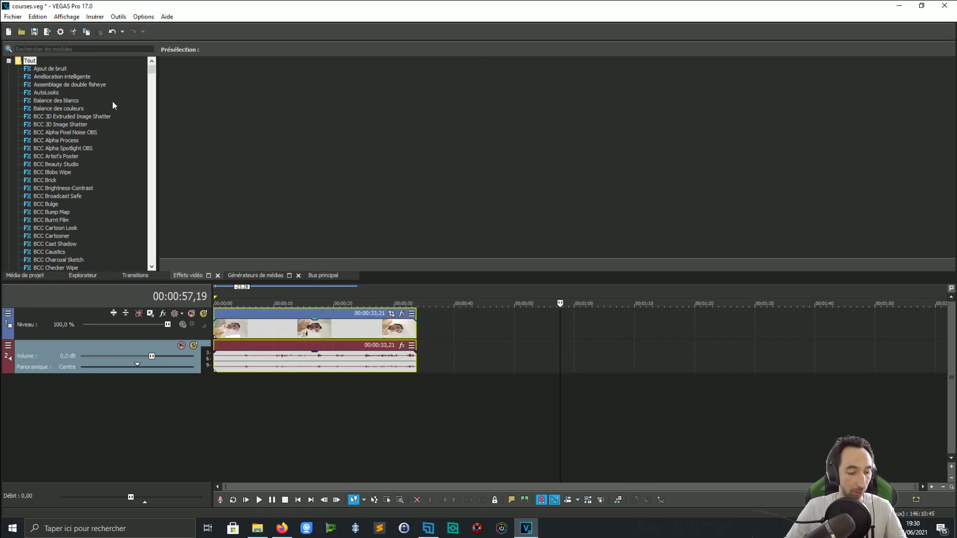
{"action": "key", "text": "ctrl+s"}
Step: Import the done-for-you.ogg and message_sent.ogg sound files together from the courses folder
{"action": "left_click", "coordinate": [9, 17]}
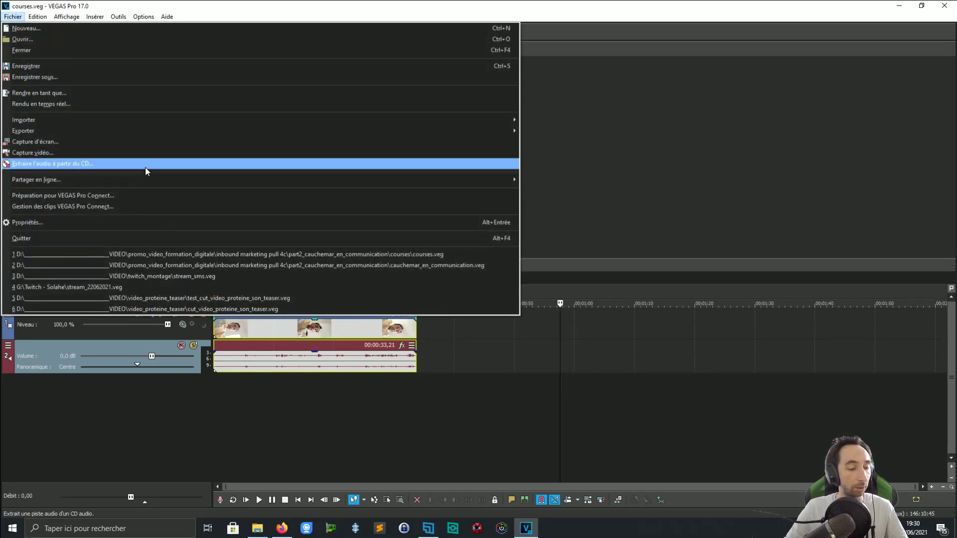
{"action": "left_click", "coordinate": [32, 40]}
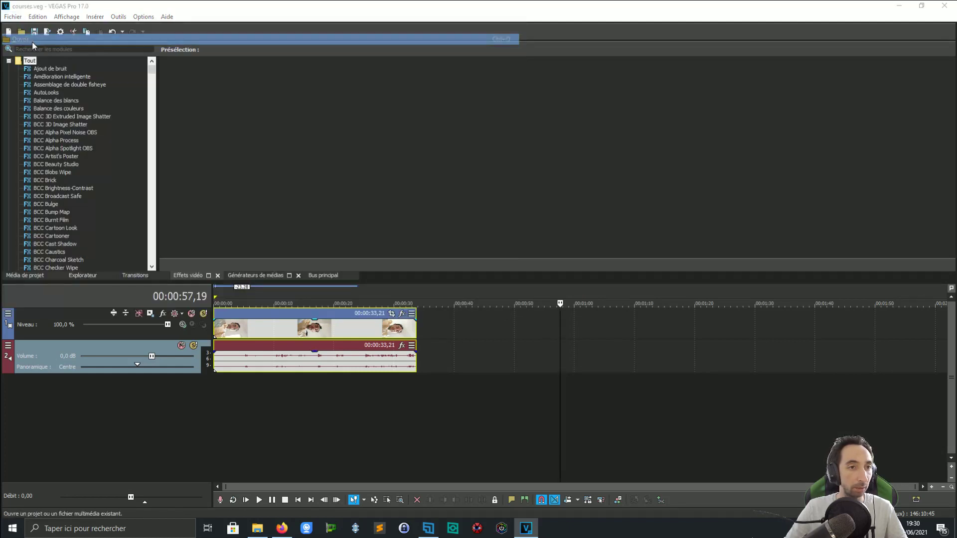
{"action": "left_click", "coordinate": [97, 106]}
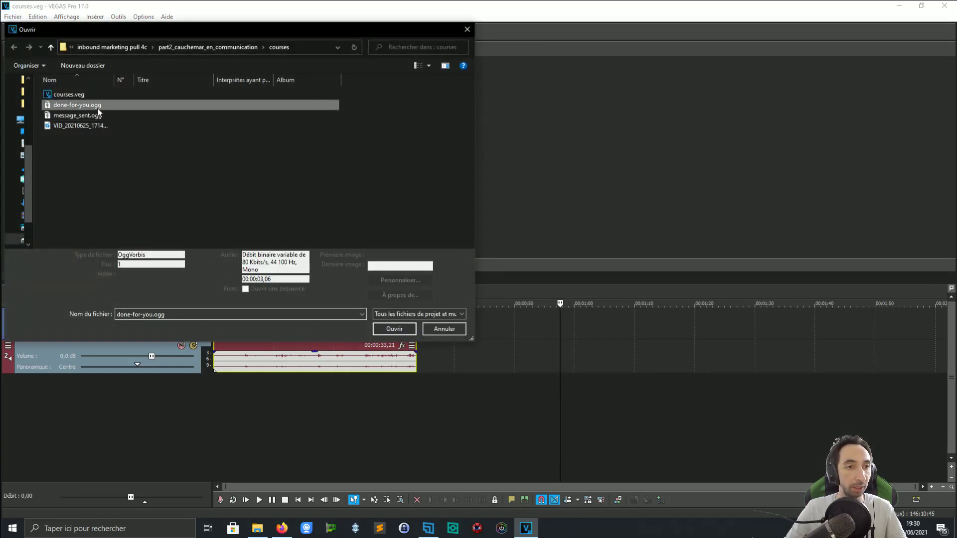
{"action": "left_click", "coordinate": [89, 117], "text": "shift"}
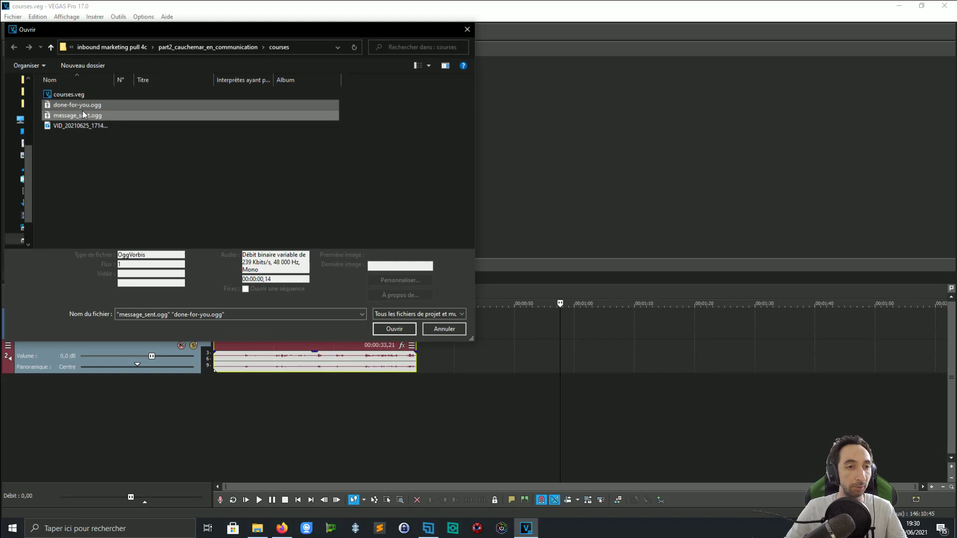
{"action": "left_click_drag", "start_coordinate": [76, 113], "coordinate": [182, 128]}
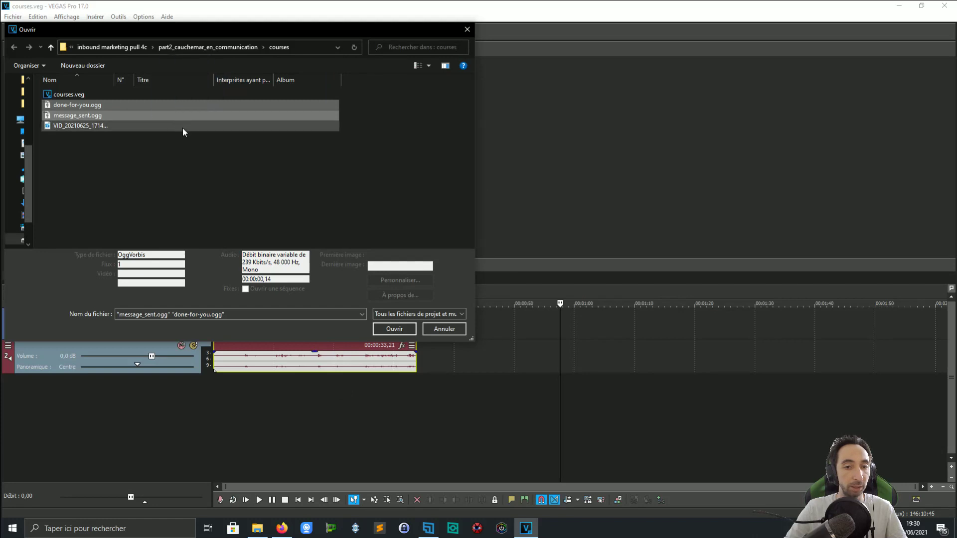
{"action": "left_click", "coordinate": [394, 328]}
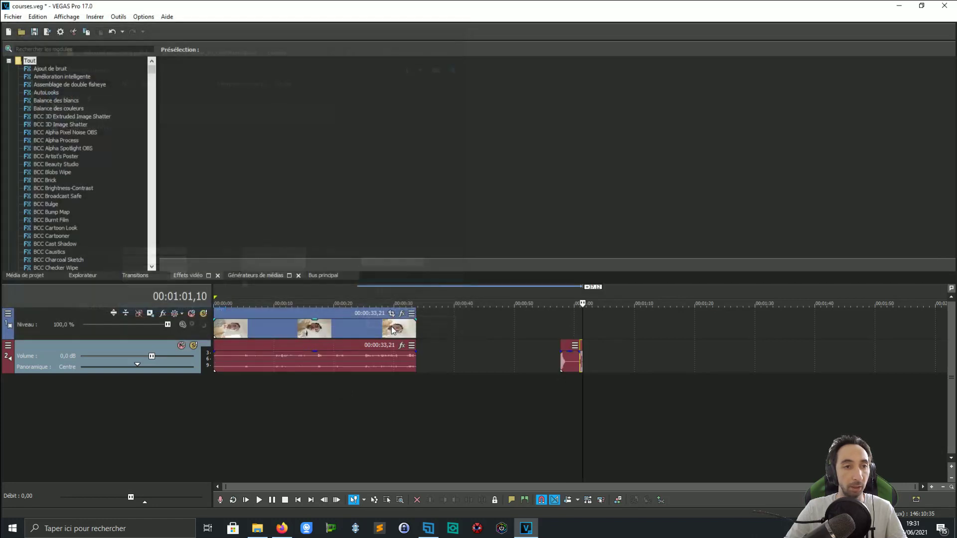
Step: Insert a new audio track and move the longer done-for-you sound onto it, at about 40 seconds
{"action": "left_click", "coordinate": [635, 360]}
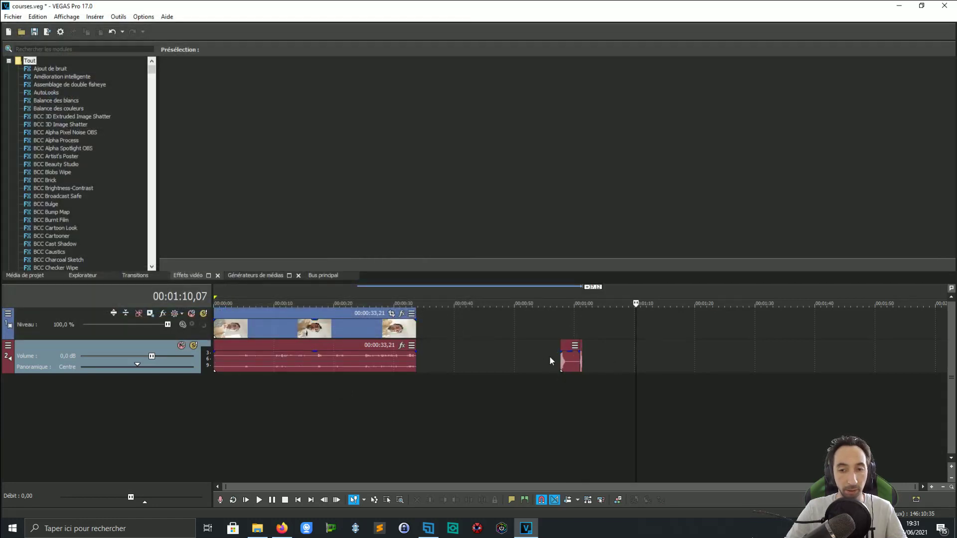
{"action": "right_click", "coordinate": [157, 382]}
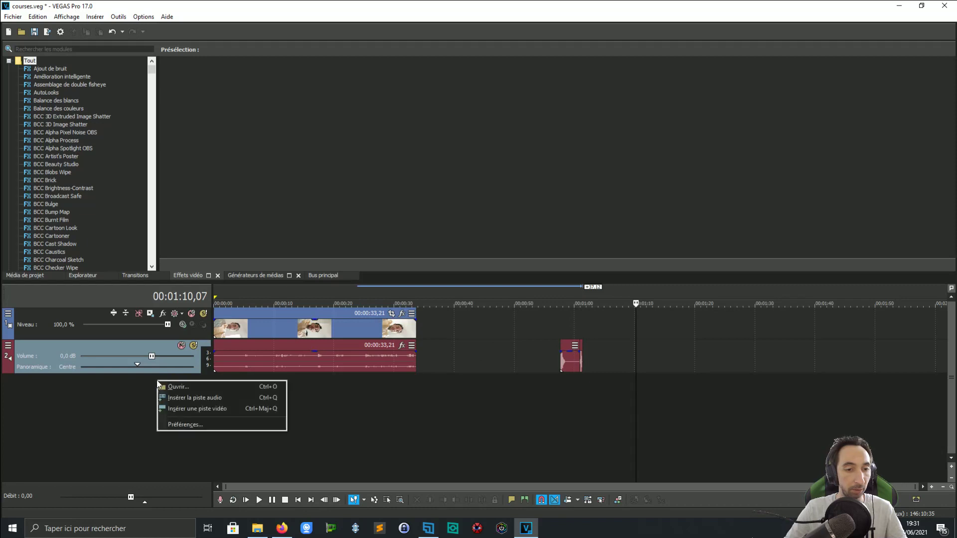
{"action": "left_click", "coordinate": [238, 396]}
{"action": "left_click_drag", "start_coordinate": [559, 355], "coordinate": [243, 390]}
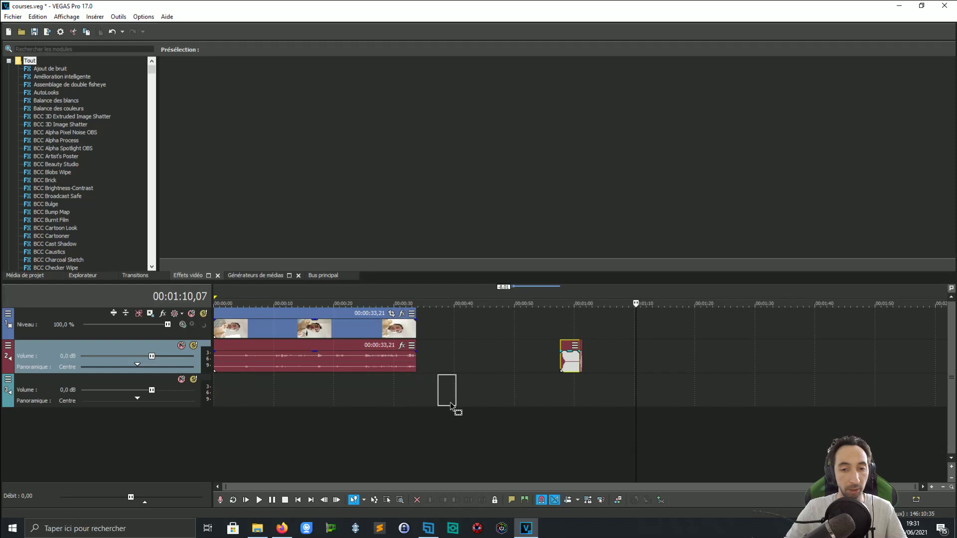
{"action": "left_click_drag", "start_coordinate": [449, 402], "coordinate": [454, 402]}
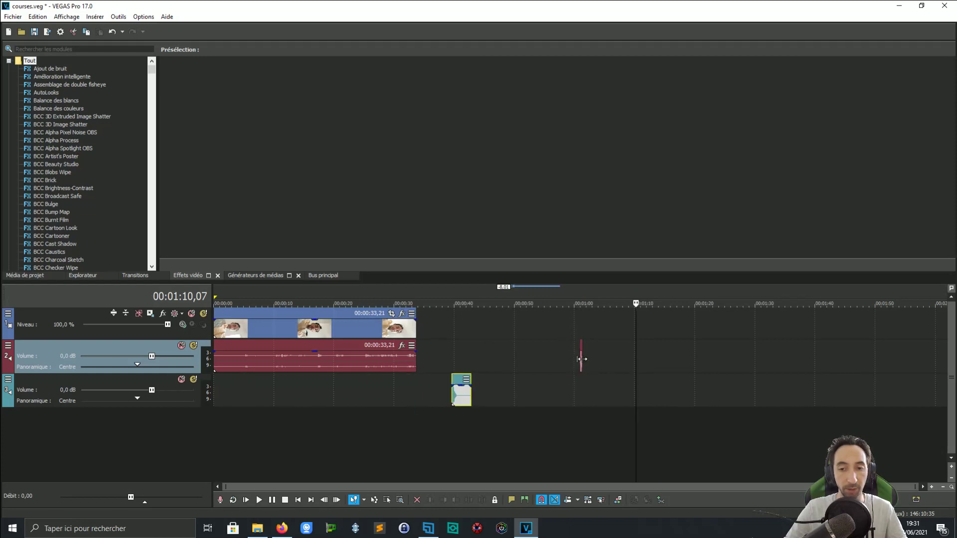
Step: Move the short message_sent sound onto the new audio track, just after the longer sound, at about 43 seconds
{"action": "scroll", "coordinate": [578, 352], "scroll_direction": "up", "scroll_amount": 5}
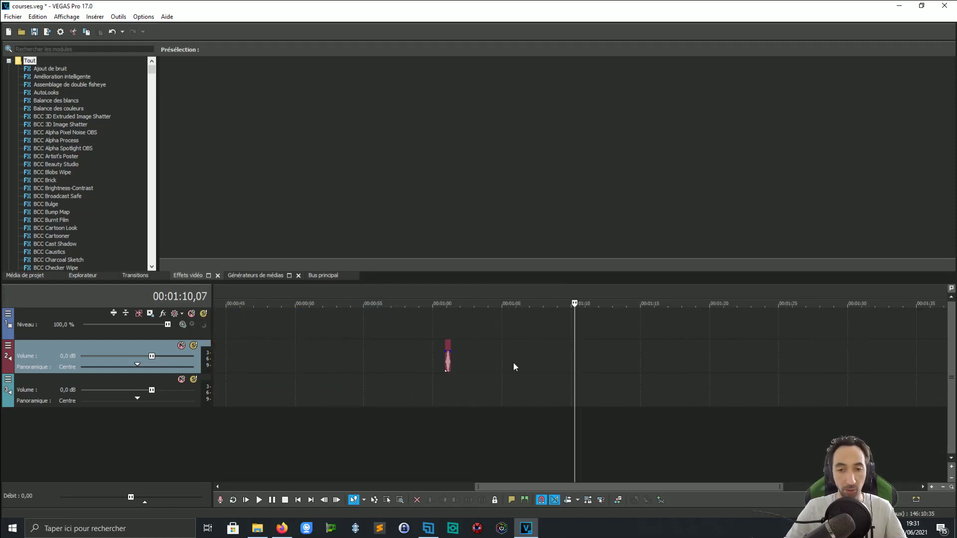
{"action": "left_click", "coordinate": [448, 345]}
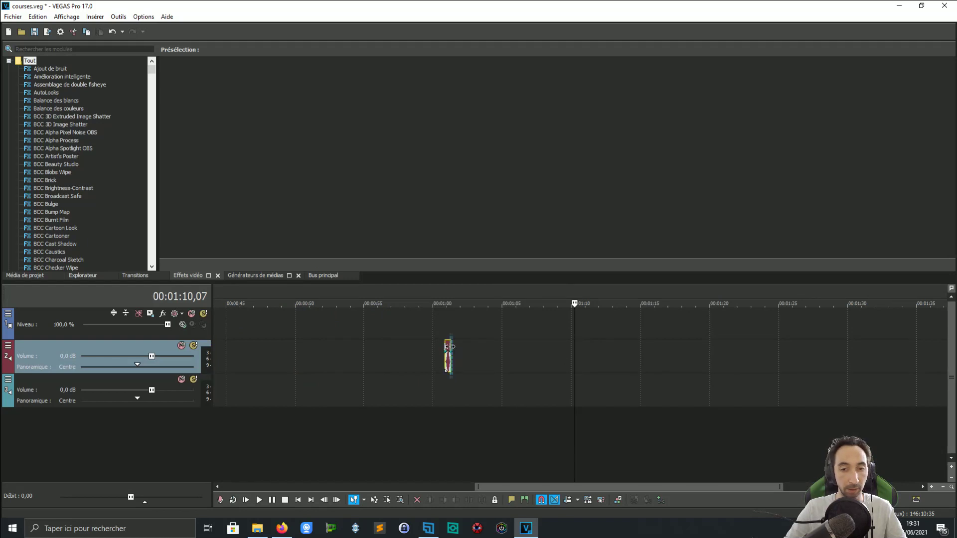
{"action": "left_click_drag", "start_coordinate": [449, 346], "coordinate": [309, 394]}
{"action": "left_click_drag", "start_coordinate": [510, 488], "coordinate": [426, 487]}
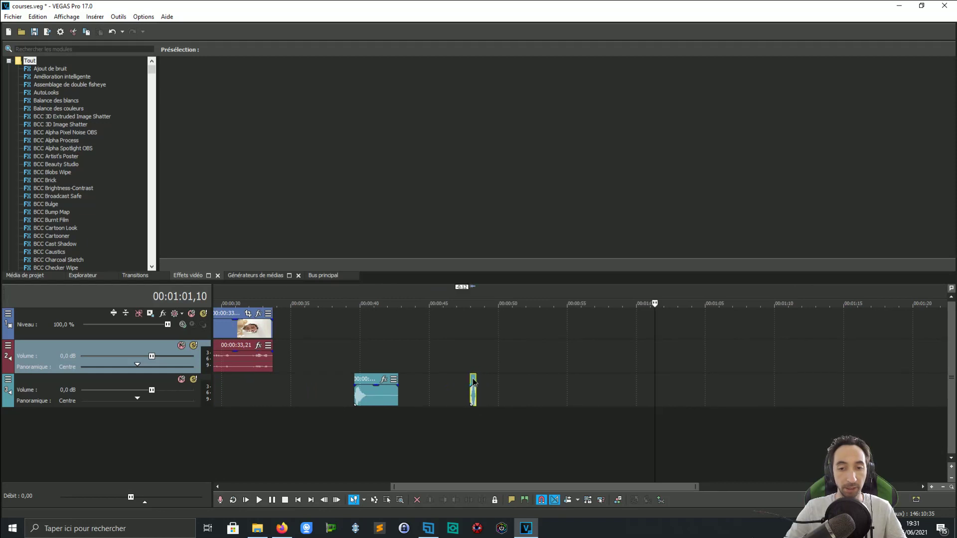
{"action": "left_click_drag", "start_coordinate": [479, 382], "coordinate": [416, 382]}
Step: Play back both sounds on the new audio track to hear them
{"action": "left_click", "coordinate": [412, 348]}
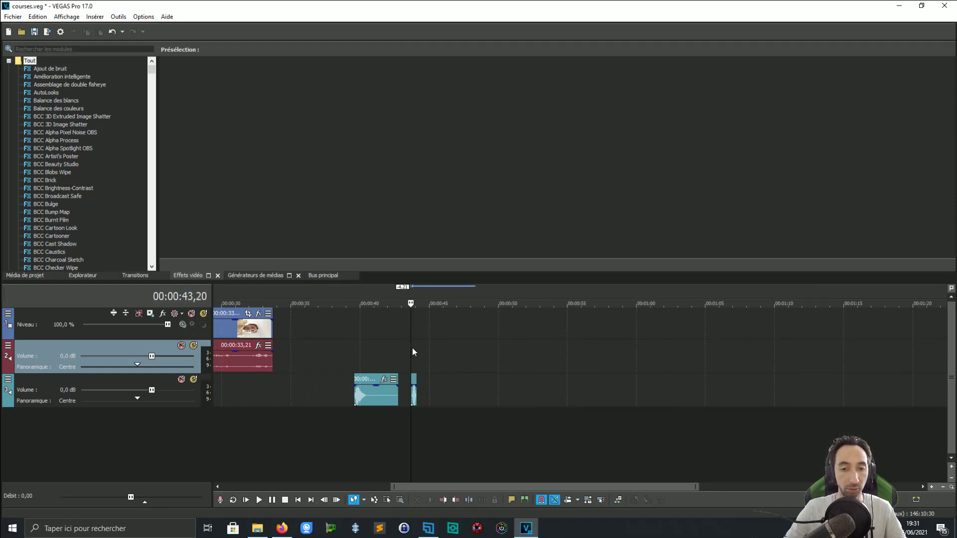
{"action": "key", "text": "space"}
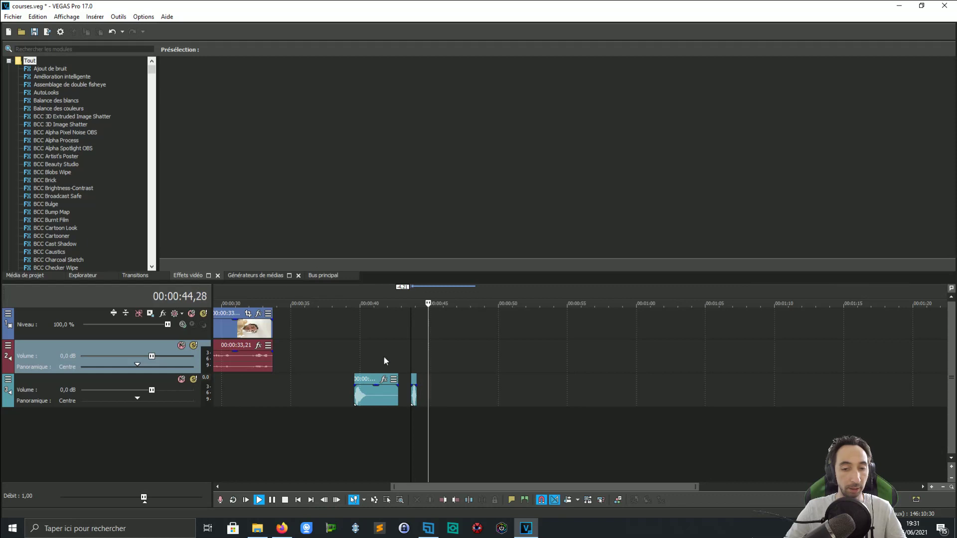
{"action": "left_click", "coordinate": [351, 353]}
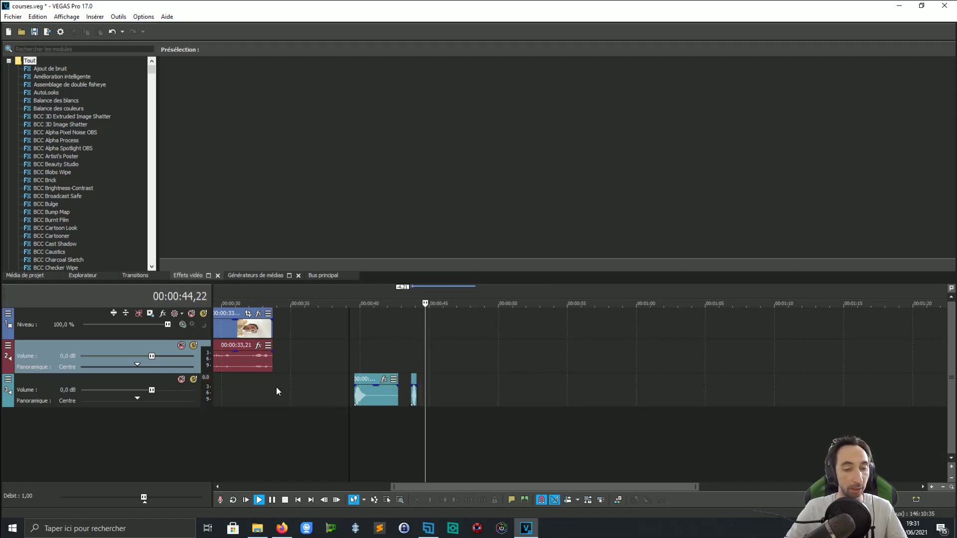
{"action": "key", "text": "space"}
Step: Save the project and show the video preview window with the playhead at 00:00:27,00 in the video clip
{"action": "left_click", "coordinate": [218, 295]}
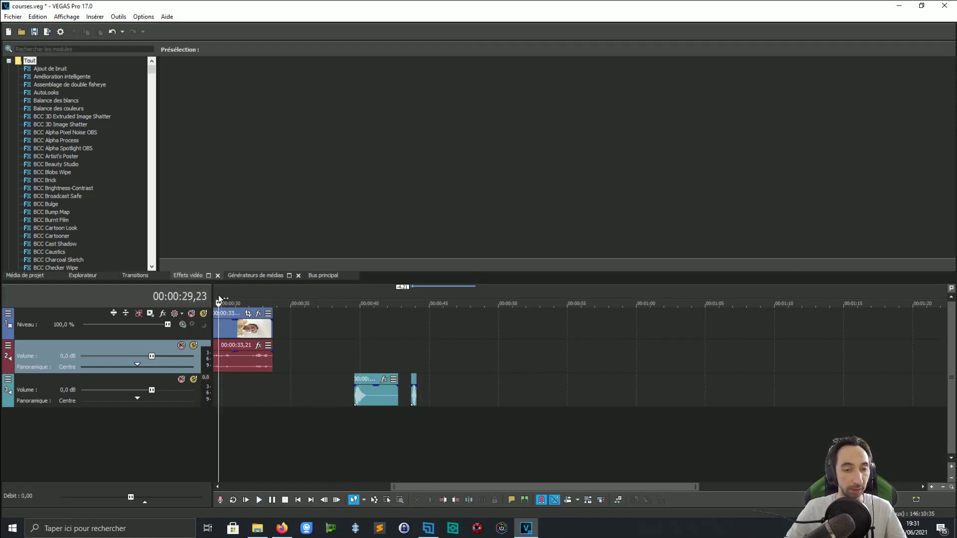
{"action": "key", "text": "ctrl+s"}
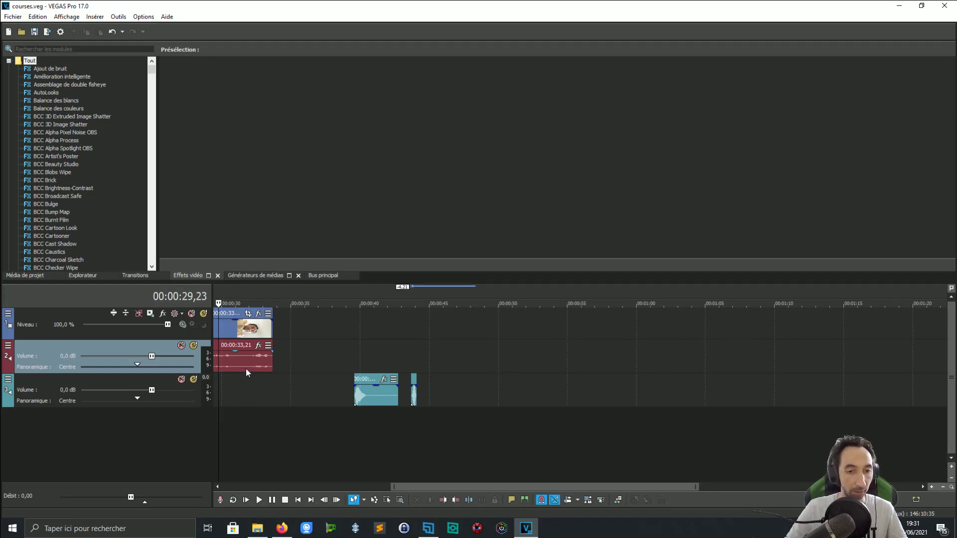
{"action": "scroll", "coordinate": [246, 367], "scroll_direction": "up", "scroll_amount": 4}
{"action": "right_click", "coordinate": [520, 327]}
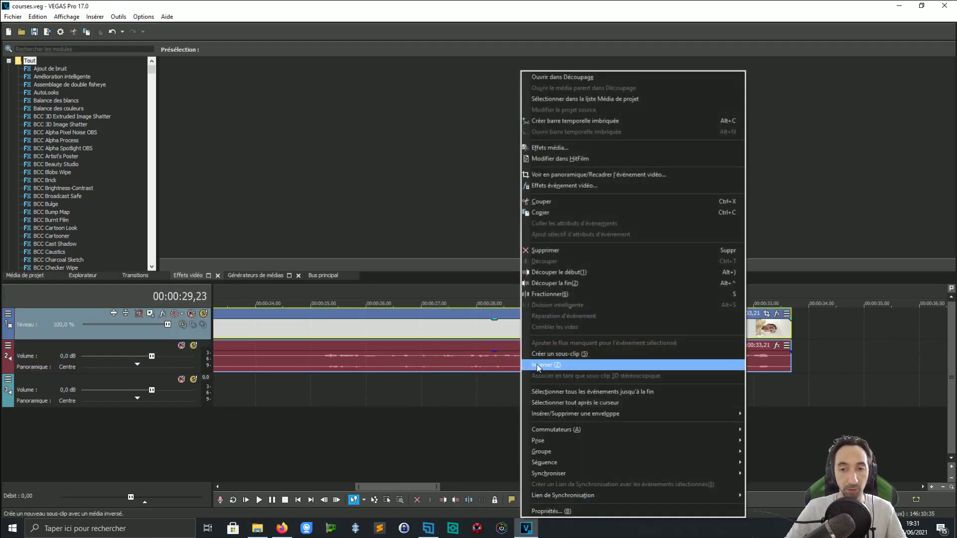
{"action": "key", "text": "Escape"}
{"action": "left_click", "coordinate": [422, 389]}
{"action": "key", "text": "alt+4"}
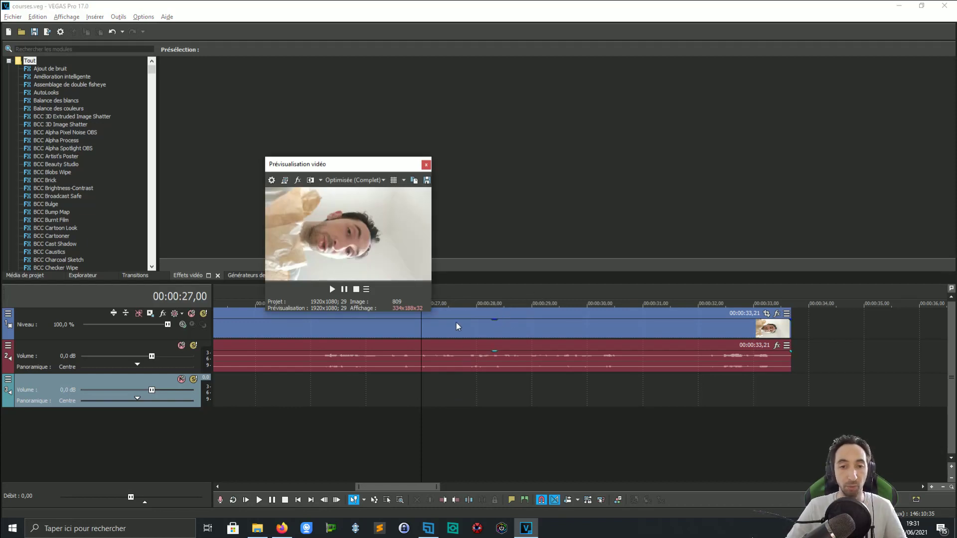
Step: Set the video clip's media rotation to 90° counterclockwise and move the preview window clear of the timeline tracks
{"action": "right_click", "coordinate": [498, 297]}
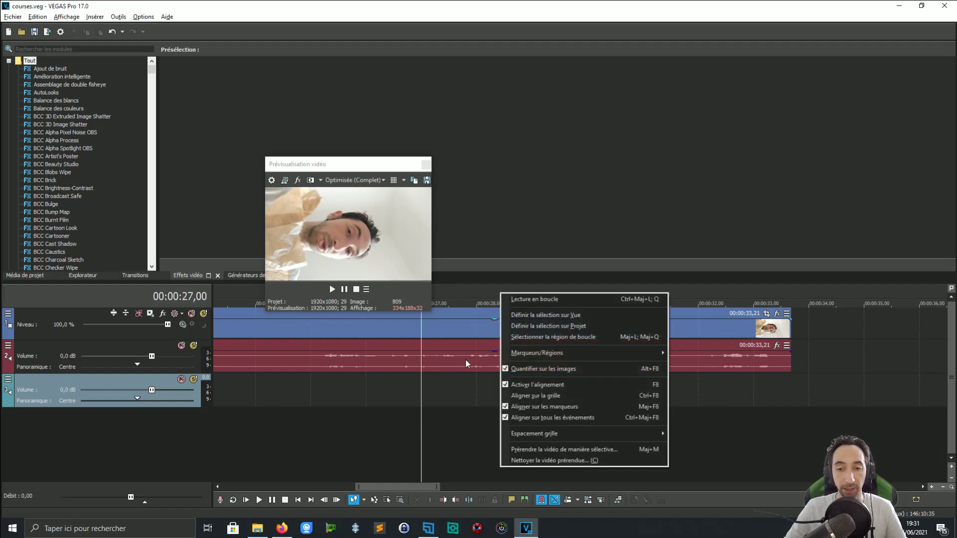
{"action": "right_click", "coordinate": [477, 335]}
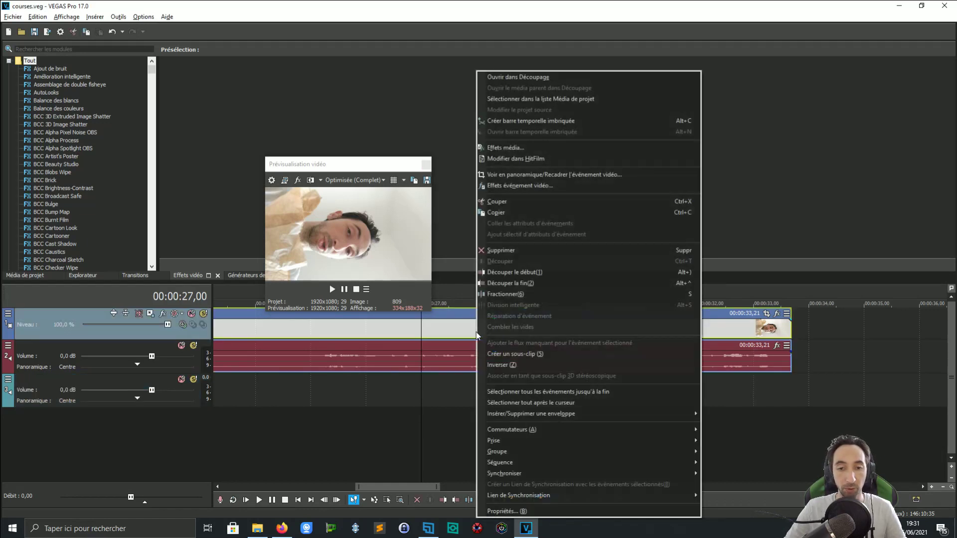
{"action": "left_click", "coordinate": [504, 512]}
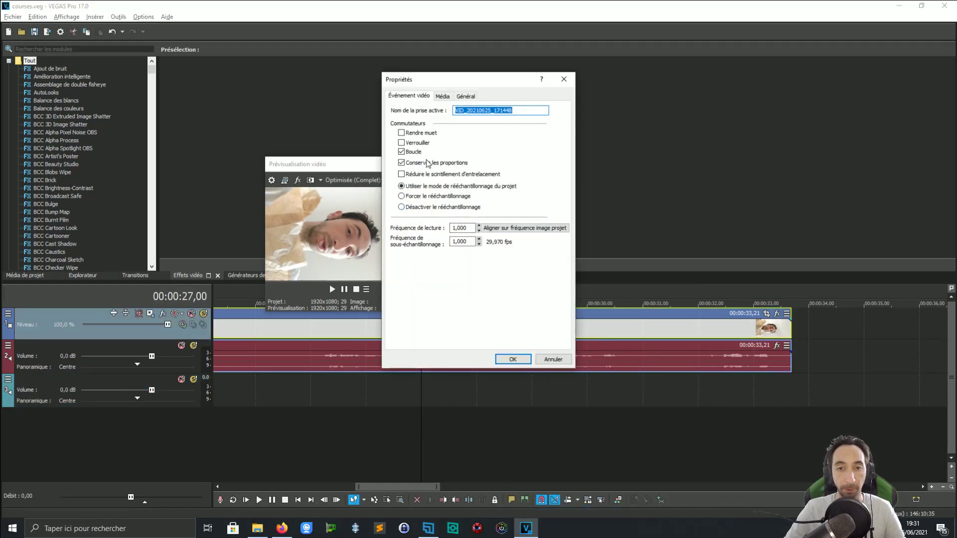
{"action": "left_click", "coordinate": [441, 97]}
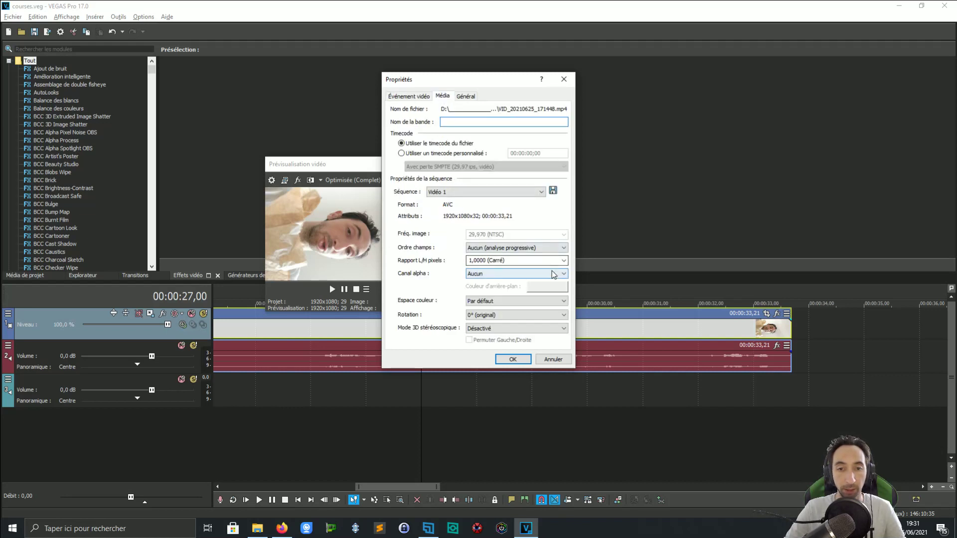
{"action": "left_click", "coordinate": [532, 316]}
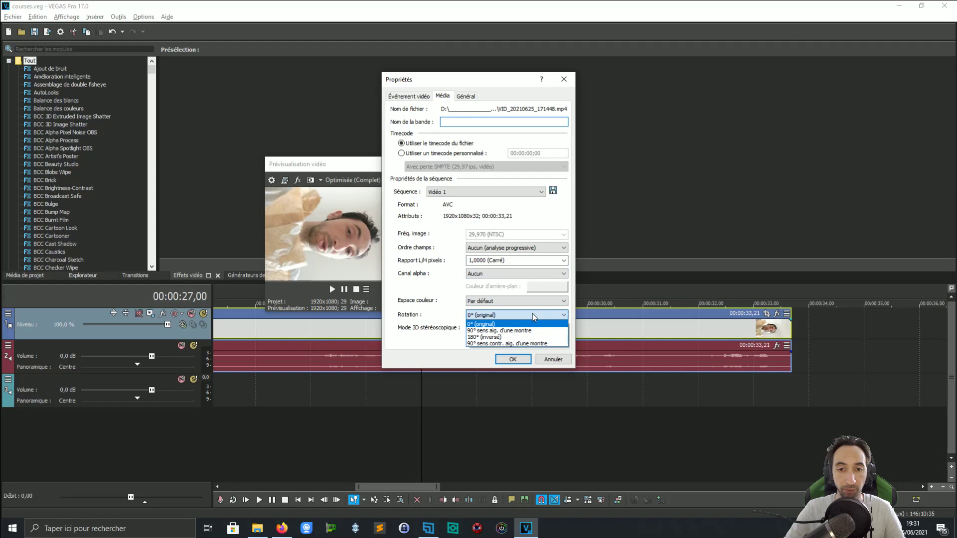
{"action": "left_click", "coordinate": [522, 344]}
{"action": "left_click", "coordinate": [512, 359]}
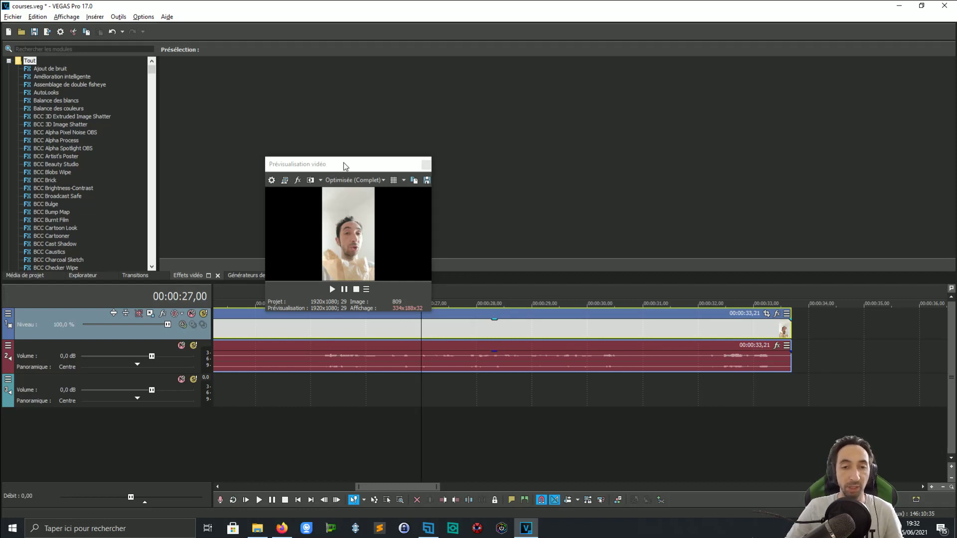
{"action": "left_click_drag", "start_coordinate": [344, 166], "coordinate": [440, 142]}
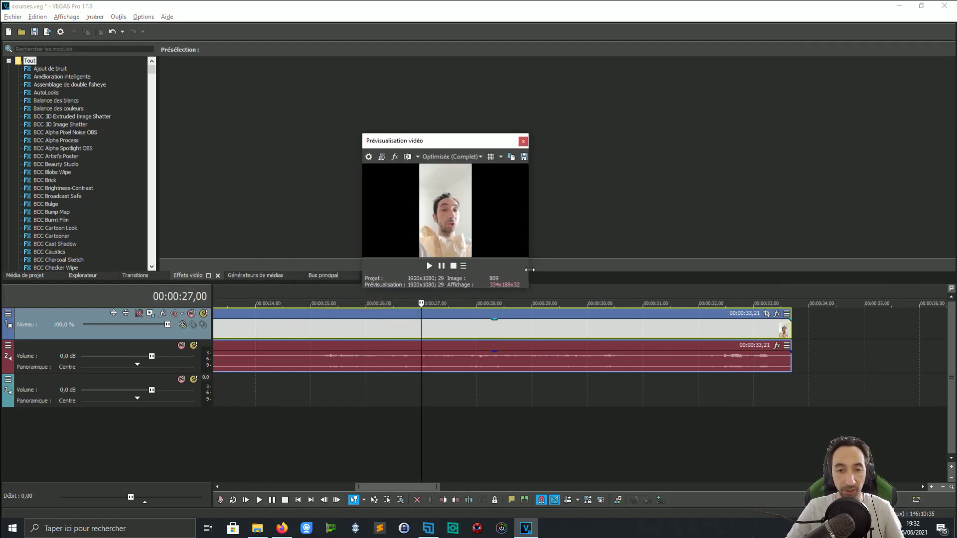
Step: Play back the video clip from 00:00:27,00 to look for a cut point
{"action": "left_click", "coordinate": [489, 316]}
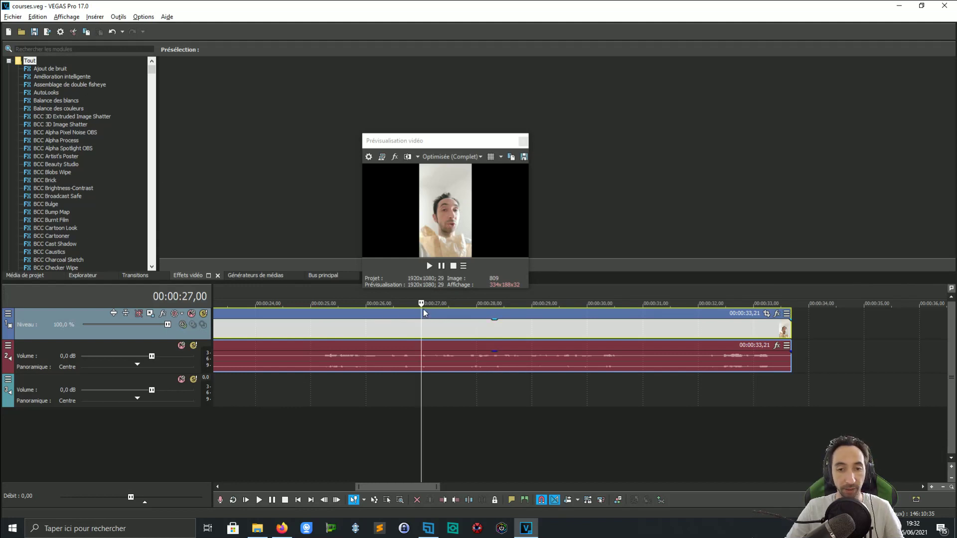
{"action": "scroll", "coordinate": [406, 328], "scroll_direction": "up", "scroll_amount": 2}
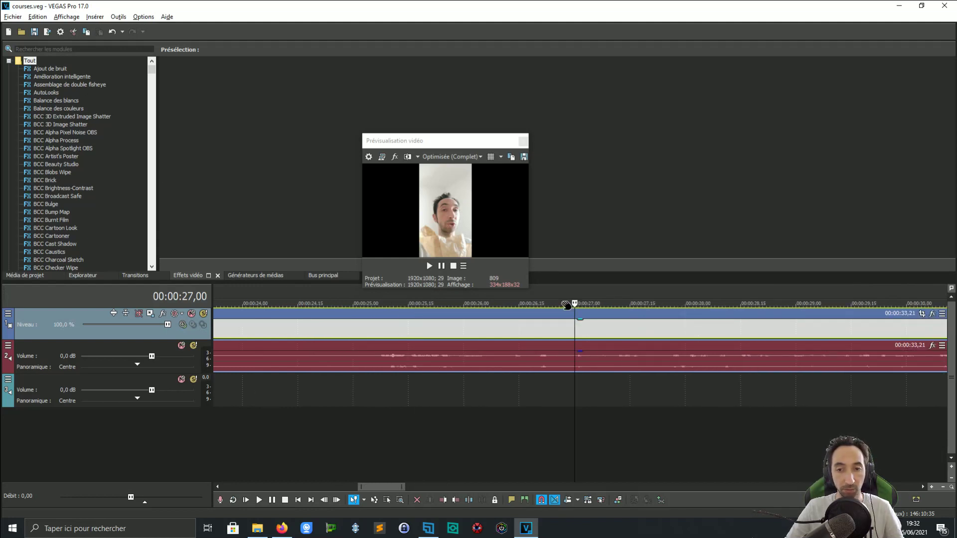
{"action": "key", "text": "space"}
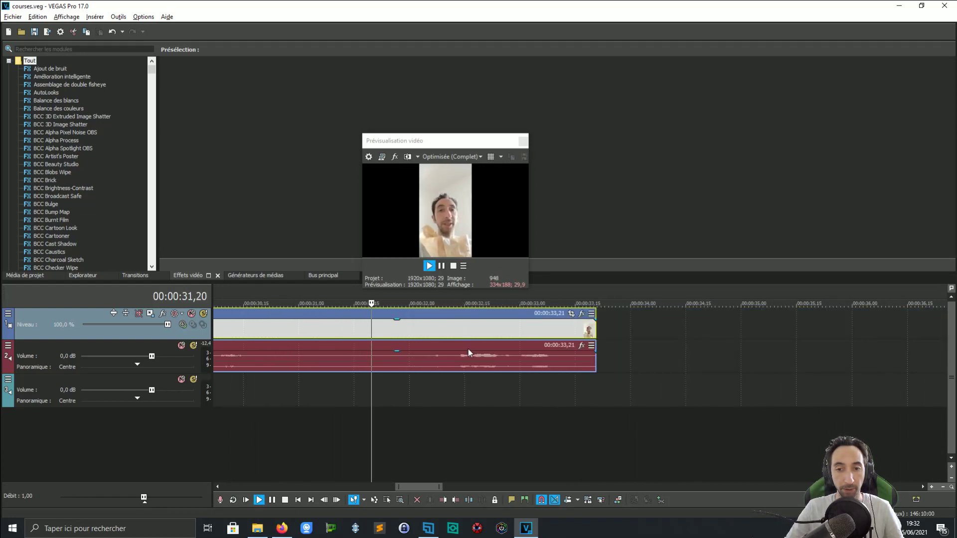
{"action": "key", "text": "space"}
{"action": "scroll", "coordinate": [462, 373], "scroll_direction": "down", "scroll_amount": 2}
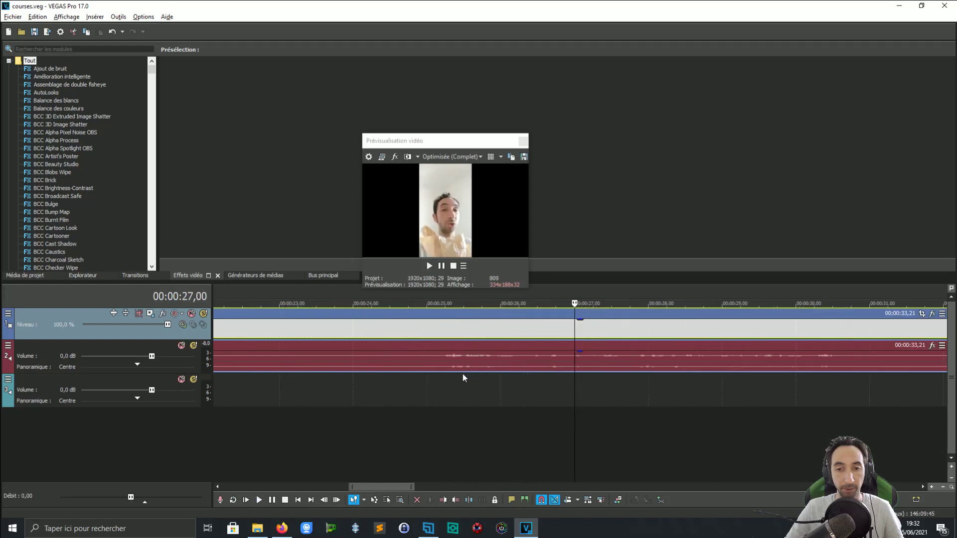
Step: Split the video clip and its audio at 00:00:25,01 and delete the part before the cut
{"action": "left_click", "coordinate": [466, 303]}
{"action": "key", "text": "space"}
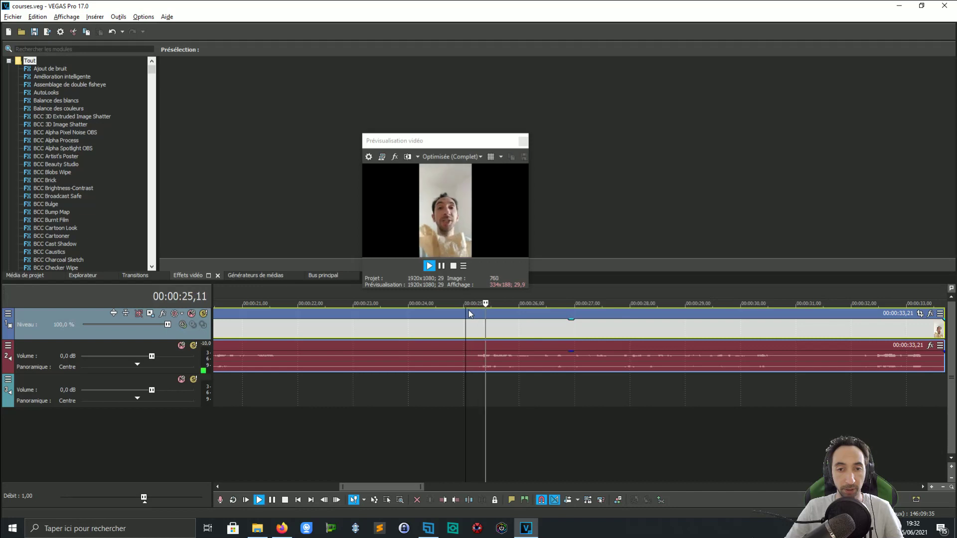
{"action": "key", "text": "space"}
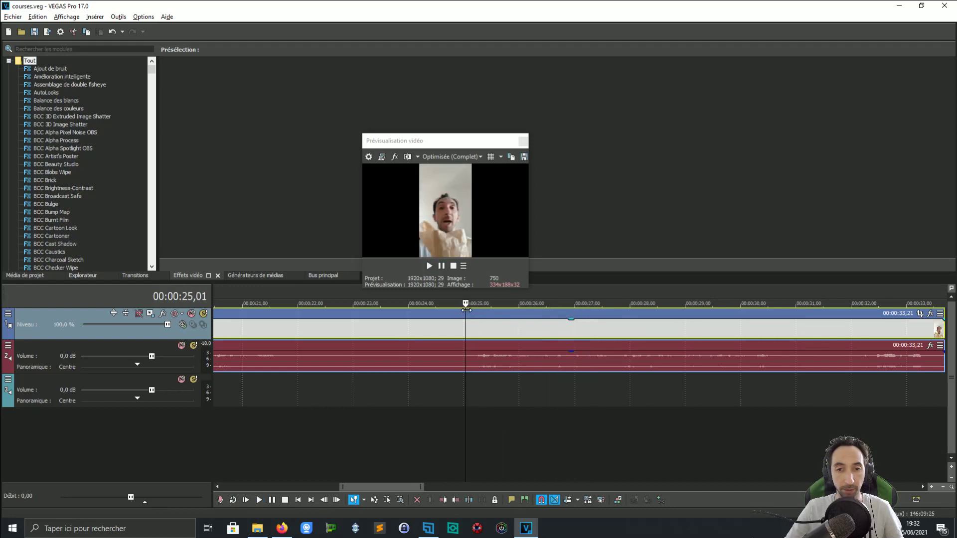
{"action": "key", "text": "s"}
{"action": "left_click", "coordinate": [423, 335]}
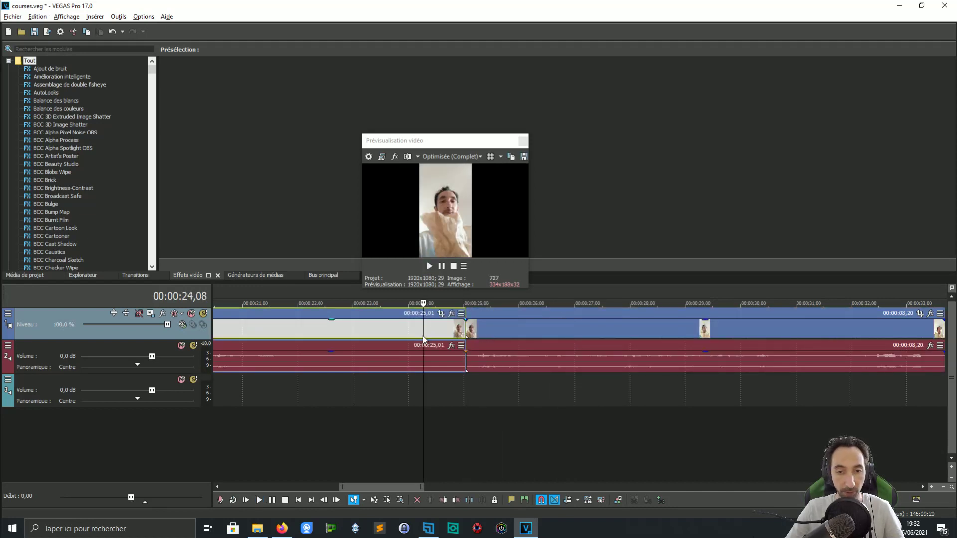
{"action": "key", "text": "Delete"}
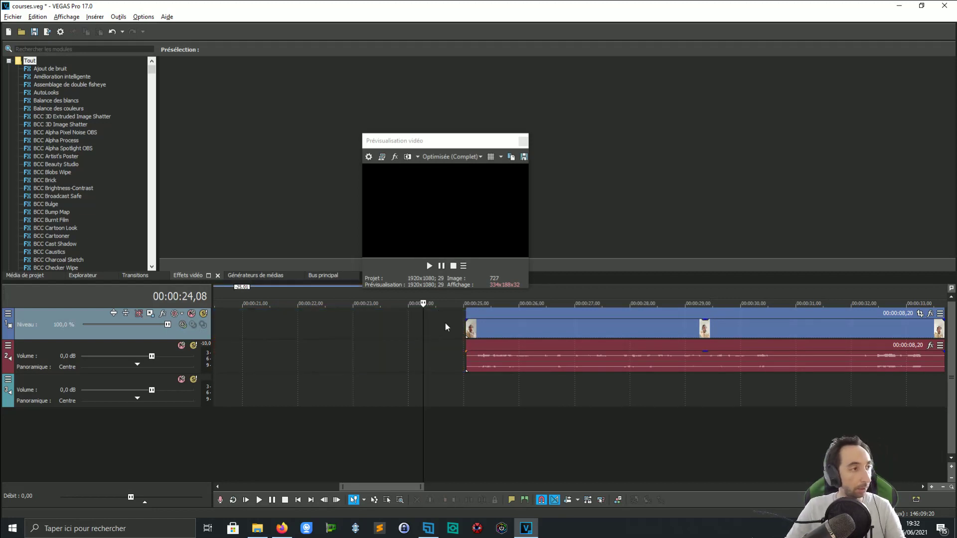
Step: Move the remaining video clip and its audio to the start of the timeline and save the project
{"action": "left_click_drag", "start_coordinate": [546, 319], "coordinate": [181, 319]}
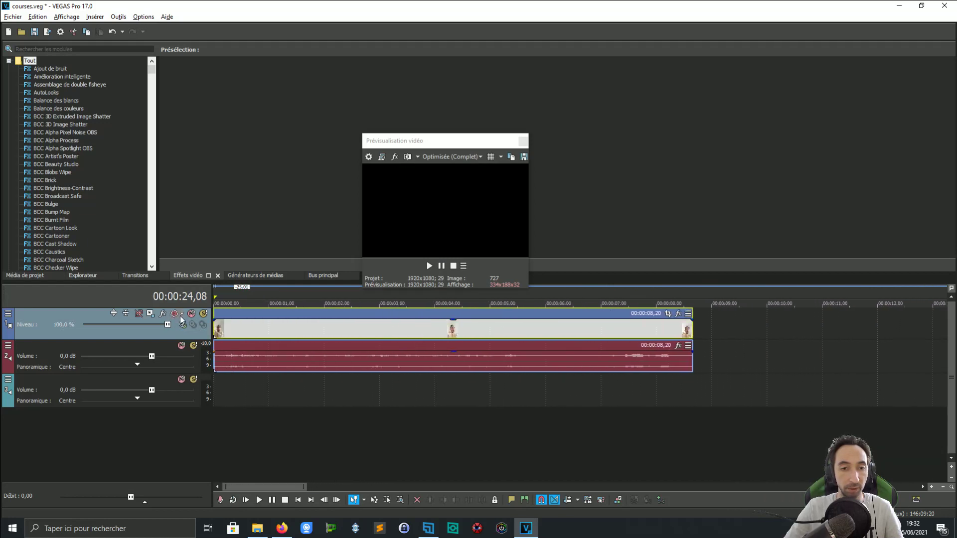
{"action": "key", "text": "ctrl+s"}
Step: Move both sounds on the third track together to about 15 seconds and place the playhead at 00:00:05,11 in the video clip
{"action": "scroll", "coordinate": [534, 410], "scroll_direction": "down", "scroll_amount": 5}
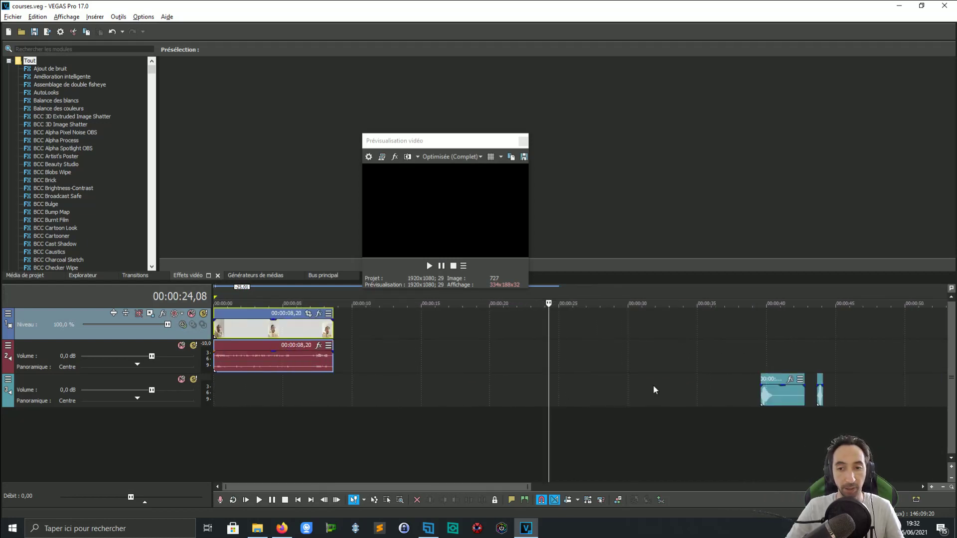
{"action": "left_click", "coordinate": [770, 383]}
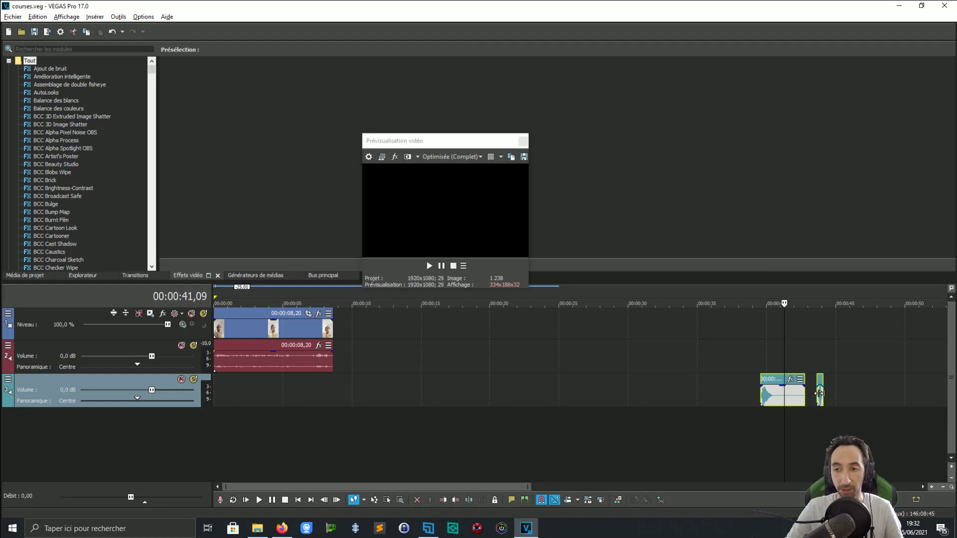
{"action": "left_click_drag", "start_coordinate": [767, 382], "coordinate": [426, 382]}
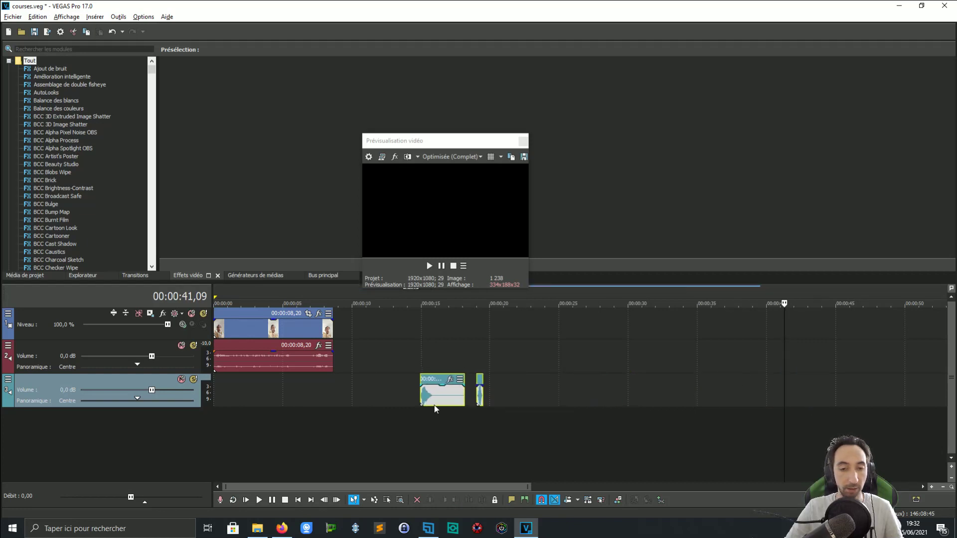
{"action": "left_click", "coordinate": [288, 314]}
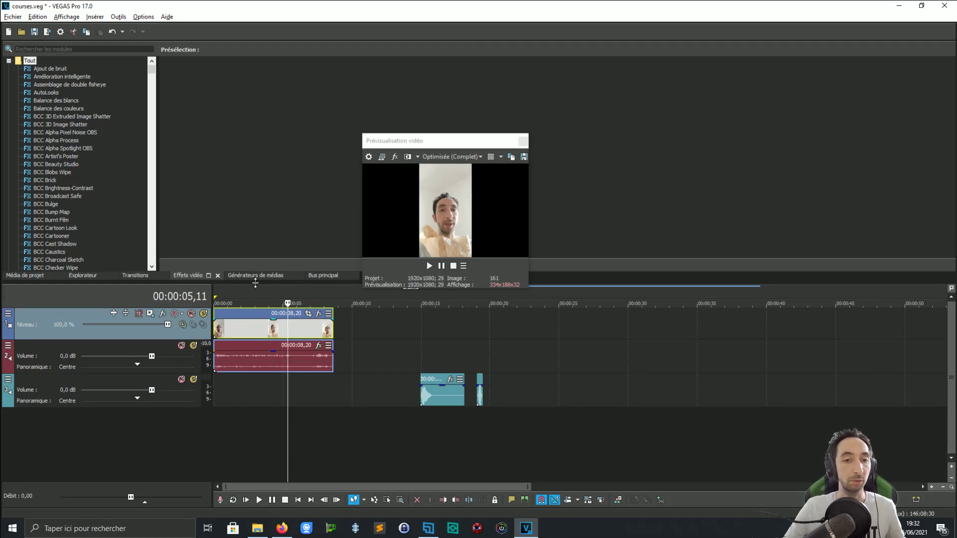
Step: Look through the list of available media generators
{"action": "left_click", "coordinate": [245, 279]}
{"action": "scroll", "coordinate": [113, 185], "scroll_direction": "down", "scroll_amount": 3}
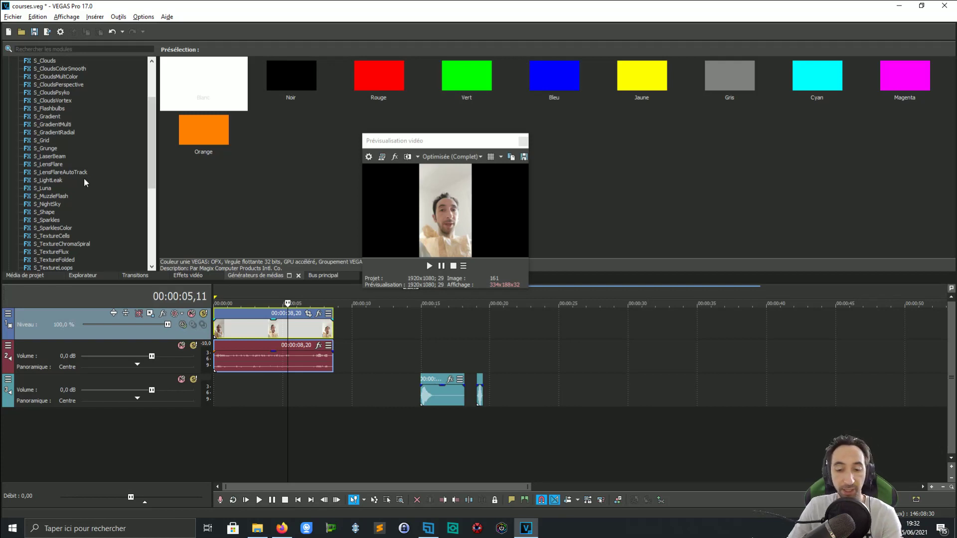
{"action": "scroll", "coordinate": [83, 184], "scroll_direction": "up", "scroll_amount": 3}
{"action": "scroll", "coordinate": [84, 186], "scroll_direction": "down", "scroll_amount": 5}
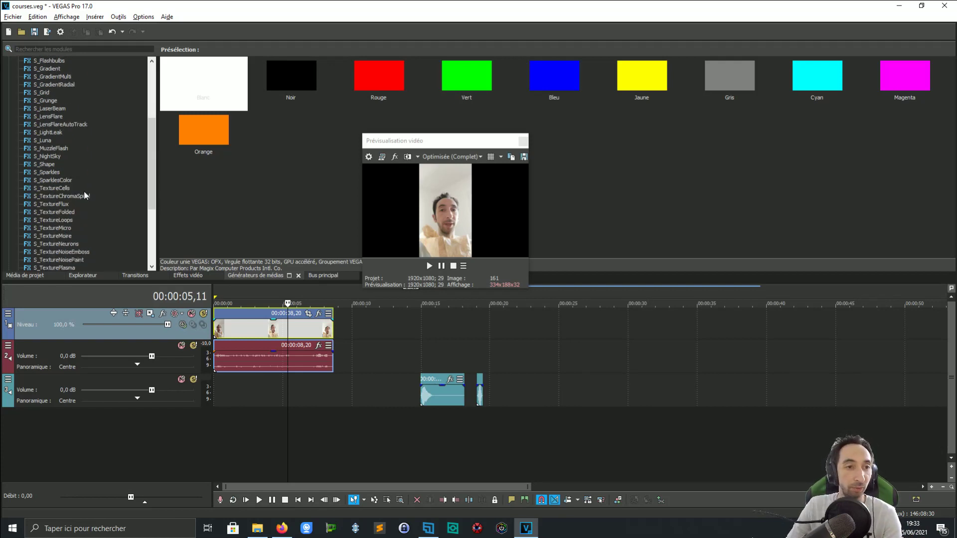
{"action": "scroll", "coordinate": [85, 190], "scroll_direction": "up", "scroll_amount": 1}
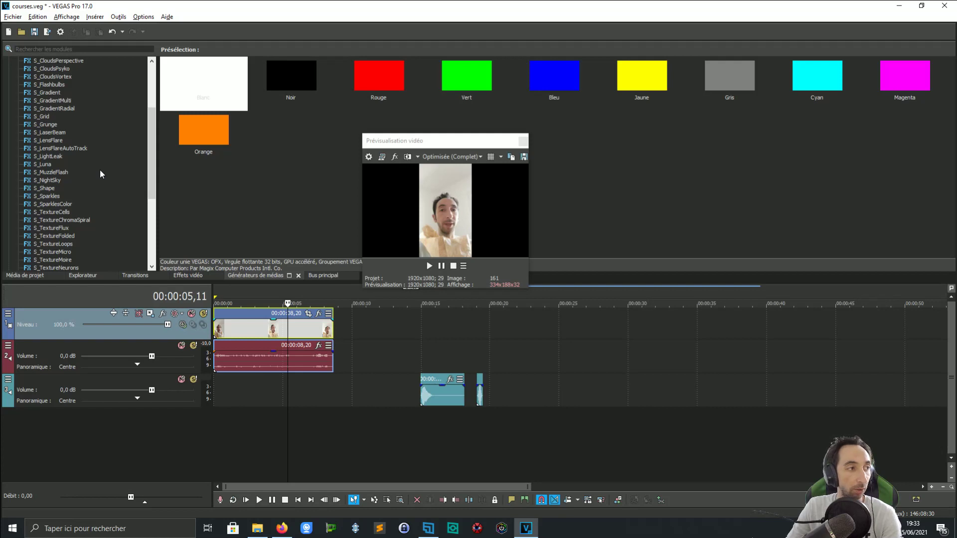
{"action": "scroll", "coordinate": [101, 174], "scroll_direction": "up", "scroll_amount": 1}
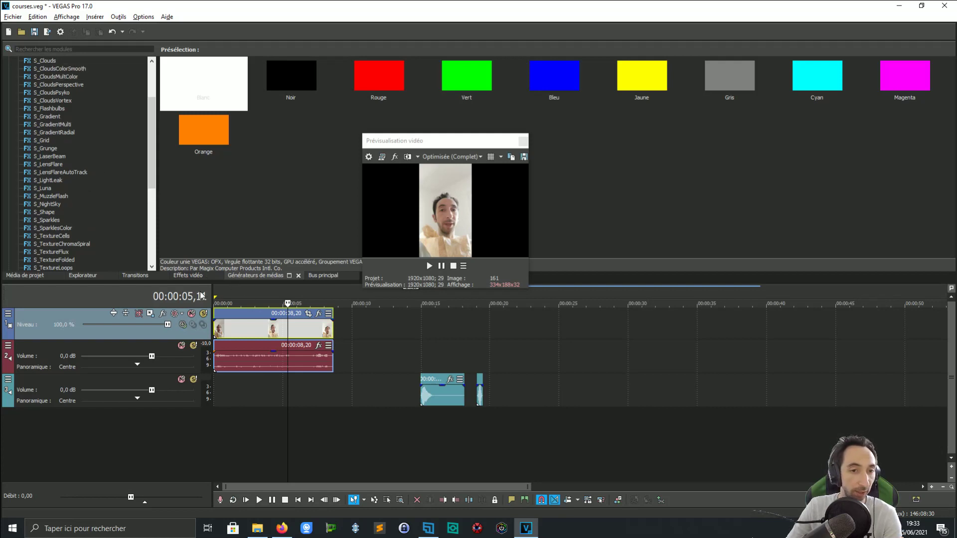
Step: Find the S_Effect video effect and apply its default preset to the video clip
{"action": "left_click", "coordinate": [187, 277]}
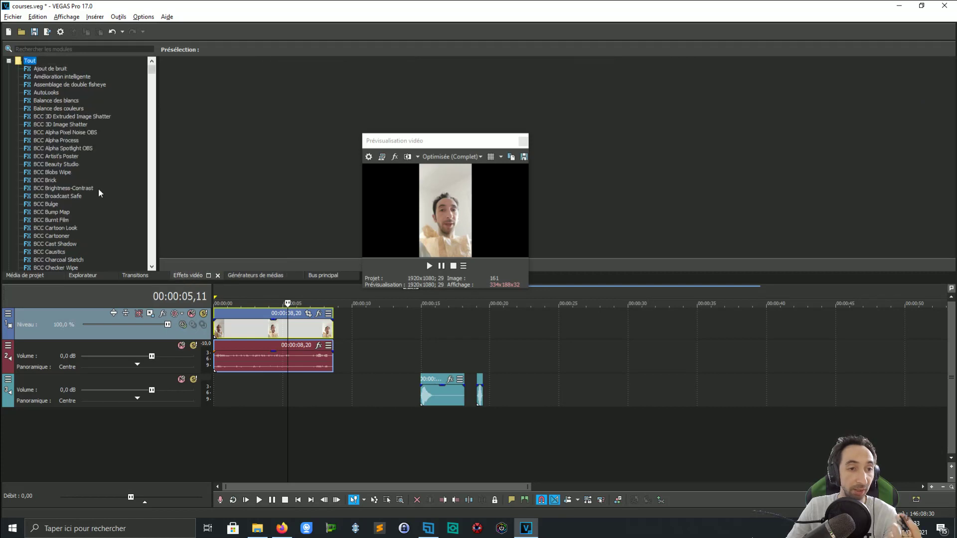
{"action": "scroll", "coordinate": [100, 193], "scroll_direction": "down", "scroll_amount": 20}
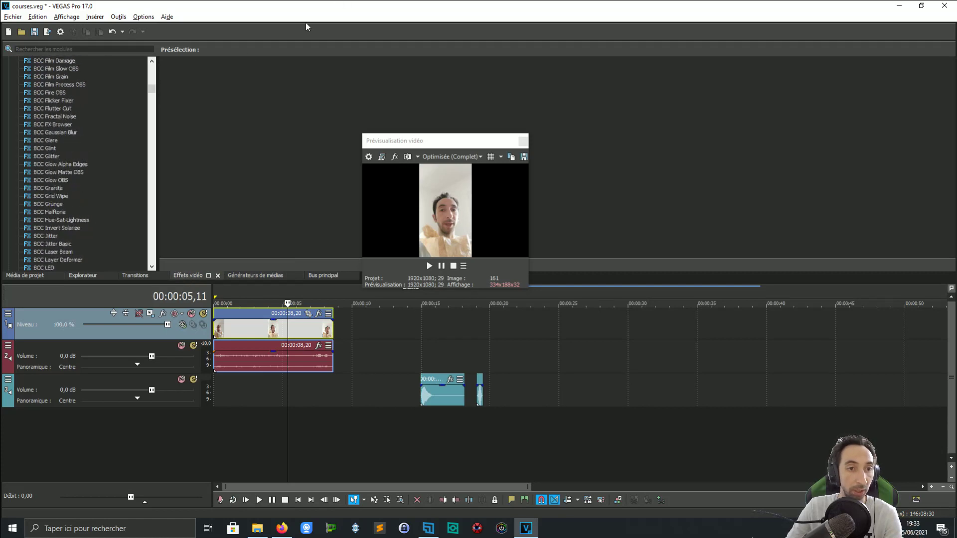
{"action": "left_click_drag", "start_coordinate": [152, 91], "coordinate": [151, 184]}
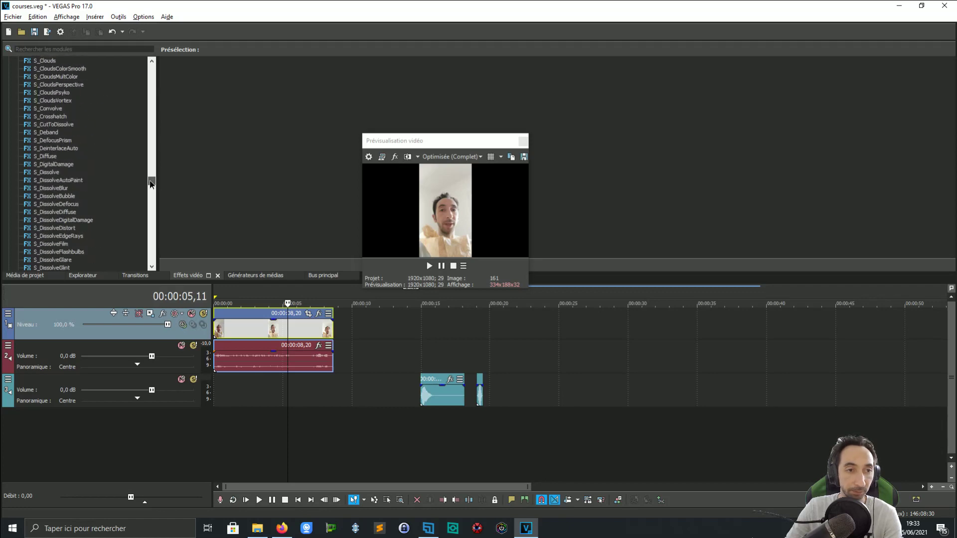
{"action": "scroll", "coordinate": [83, 170], "scroll_direction": "down", "scroll_amount": 6}
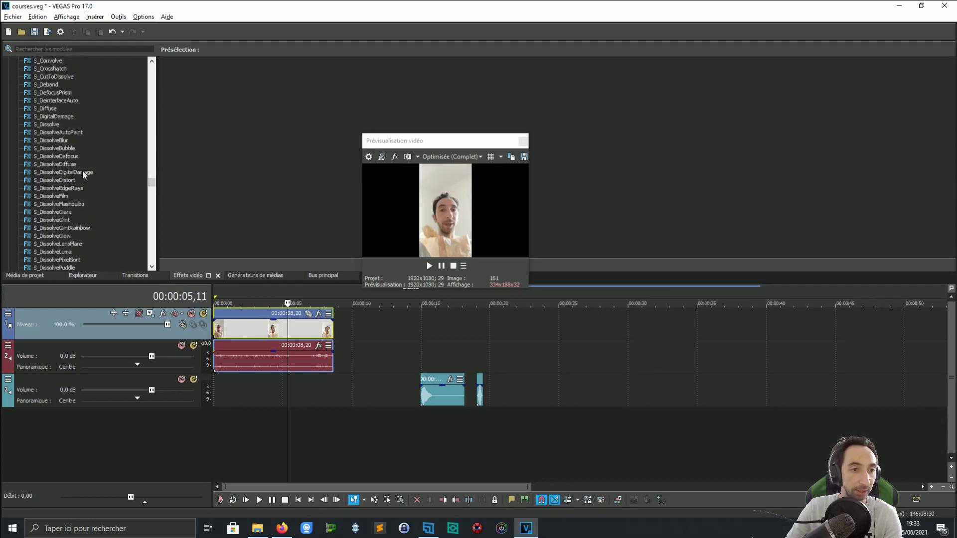
{"action": "scroll", "coordinate": [57, 211], "scroll_direction": "down", "scroll_amount": 3}
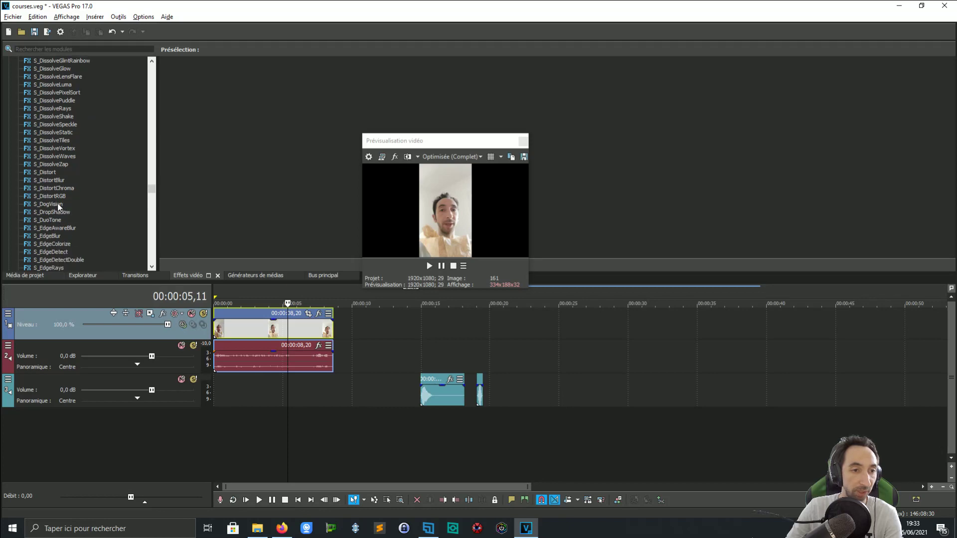
{"action": "scroll", "coordinate": [72, 185], "scroll_direction": "down", "scroll_amount": 2}
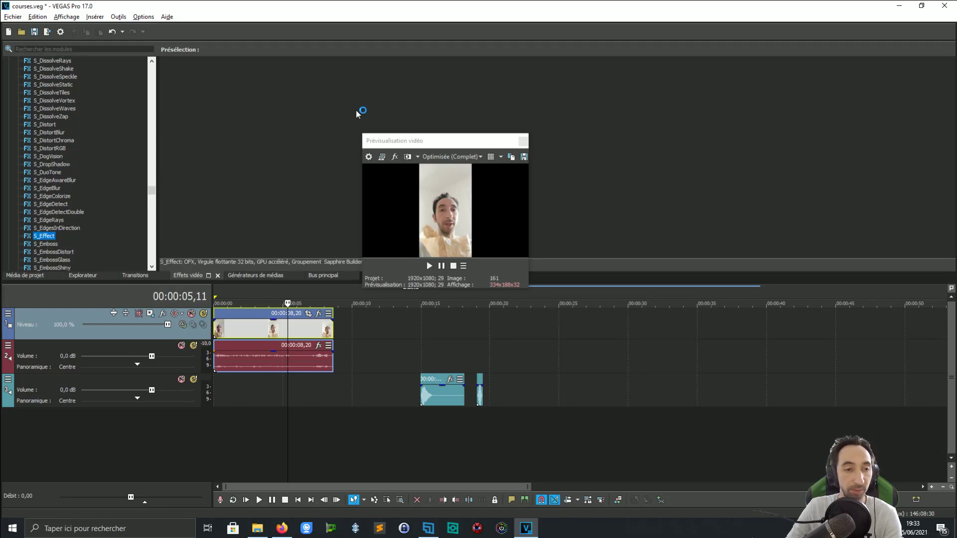
{"action": "left_click_drag", "start_coordinate": [212, 89], "coordinate": [257, 225]}
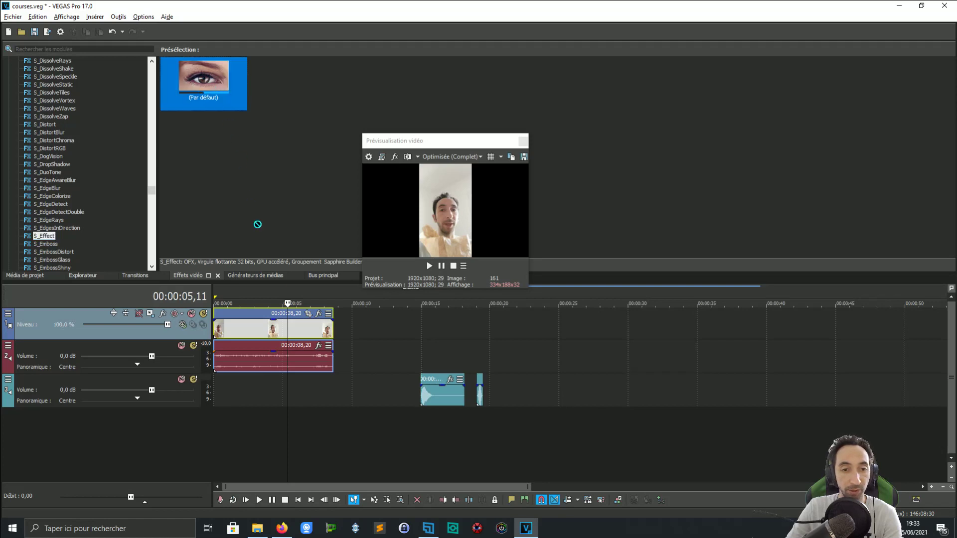
{"action": "left_click_drag", "start_coordinate": [269, 326], "coordinate": [269, 327]}
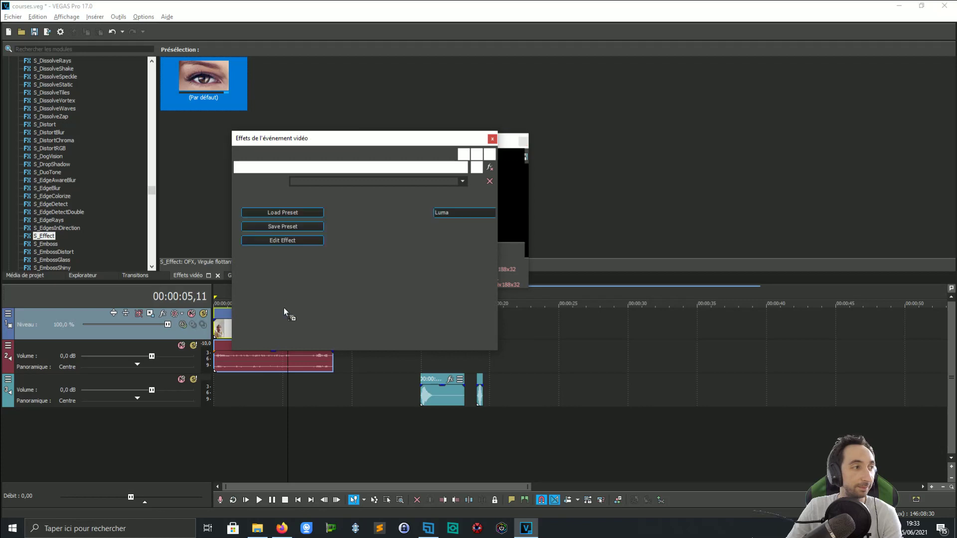
Step: Open the S_Effect preset browser and preview the 3 Way, 35mm (Academy Ratio), 8-bit Maze, Adjusted Color Bars and Advanced Night Vision presets in playback
{"action": "left_click", "coordinate": [304, 213]}
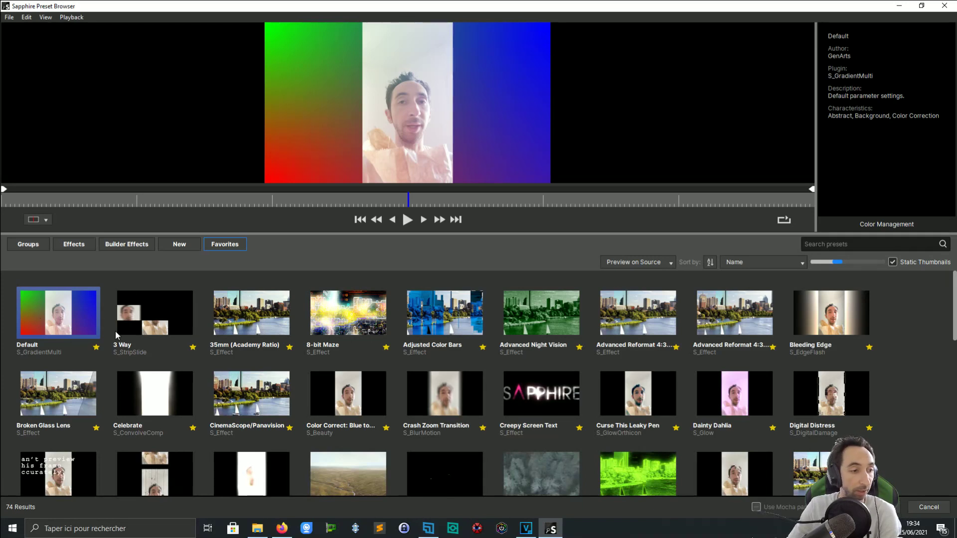
{"action": "left_click", "coordinate": [406, 220]}
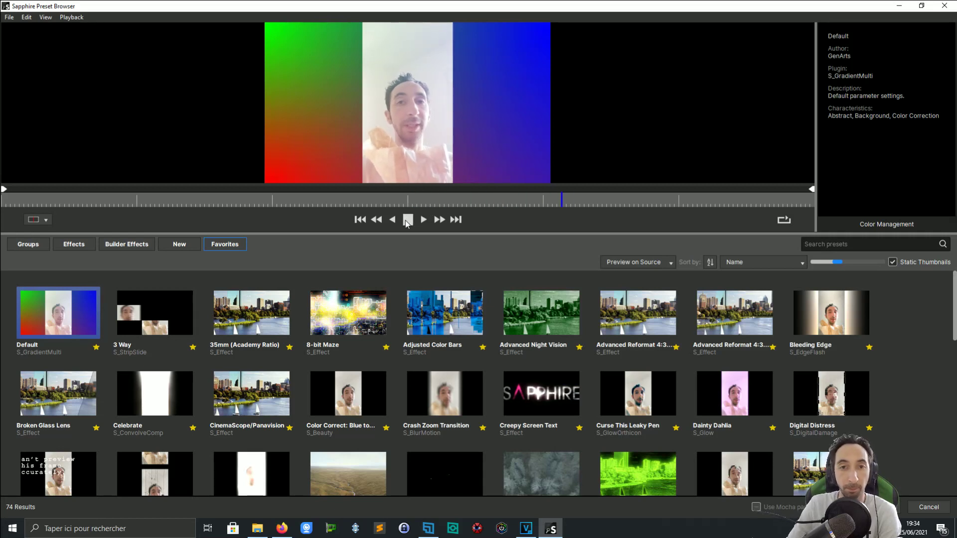
{"action": "left_click", "coordinate": [185, 303]}
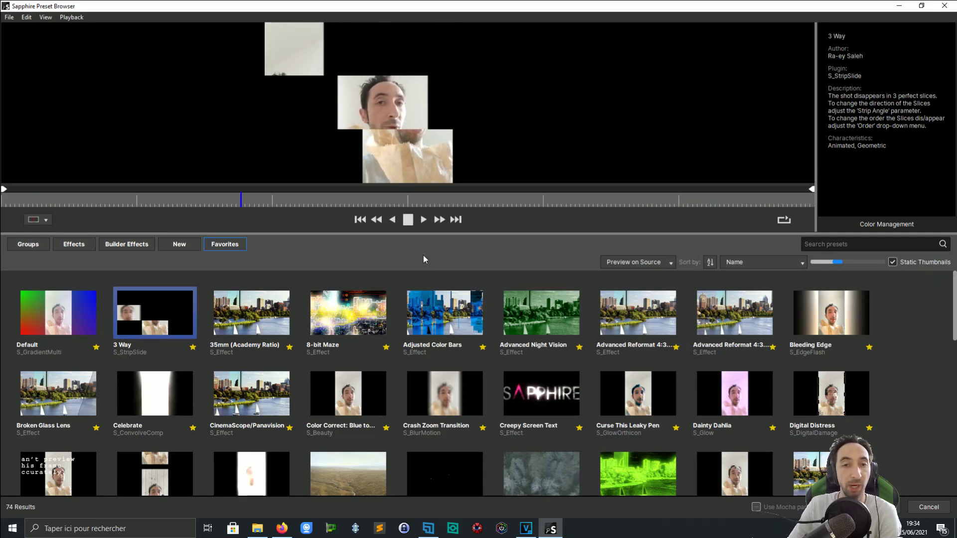
{"action": "left_click", "coordinate": [279, 312]}
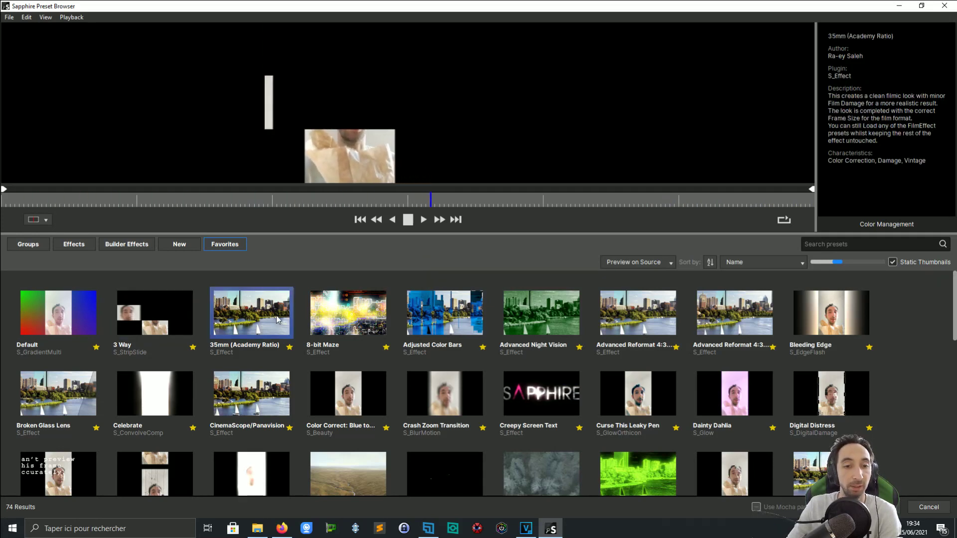
{"action": "left_click", "coordinate": [341, 305]}
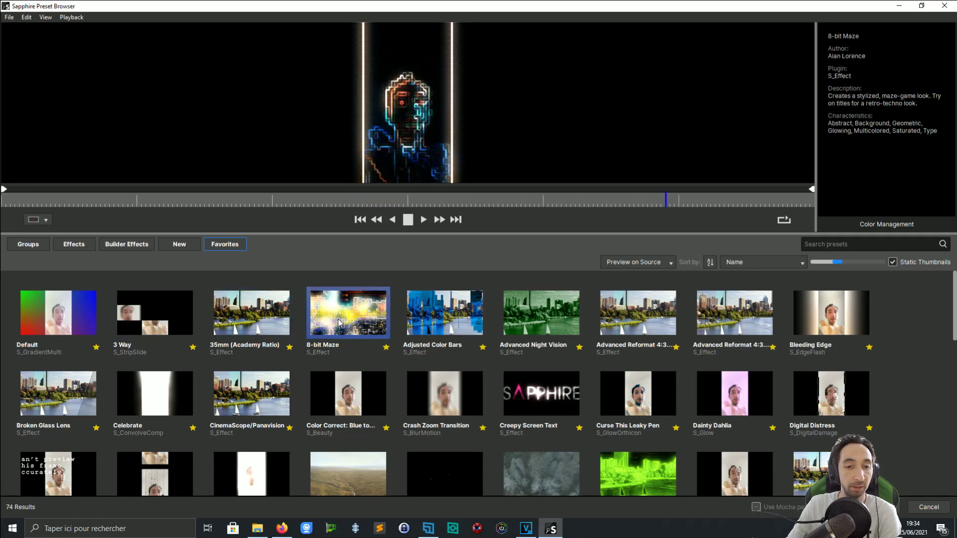
{"action": "left_click", "coordinate": [421, 329]}
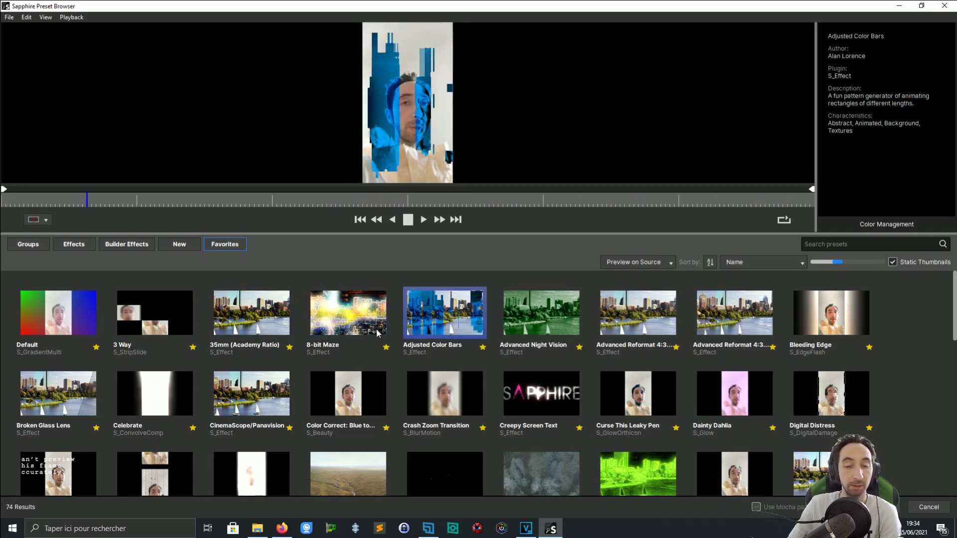
{"action": "left_click", "coordinate": [543, 320]}
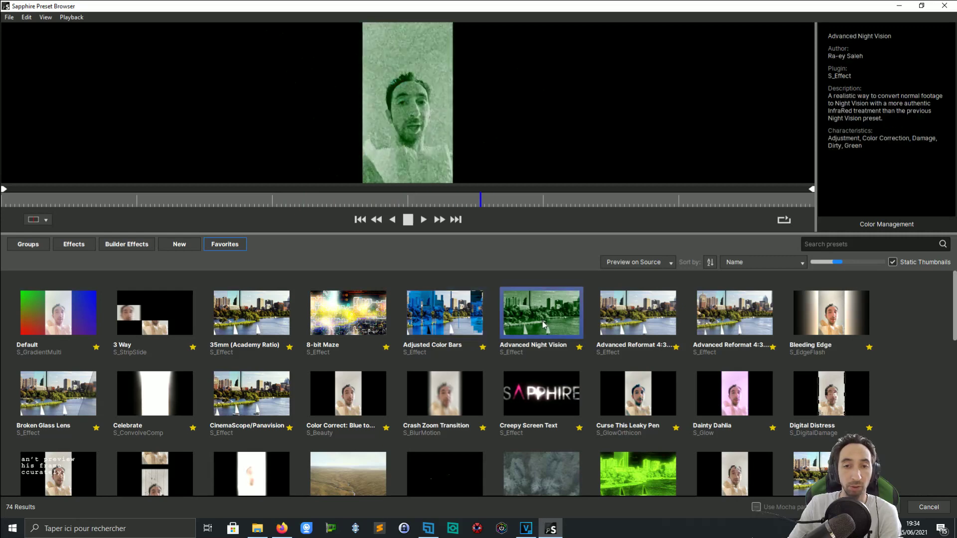
Step: Preview the favorite presets Bleeding Edge, Broken Glass Lens, Fast Sky Enhancer, FilmStrip and Flashback on the clip
{"action": "left_click", "coordinate": [830, 312]}
{"action": "scroll", "coordinate": [298, 351], "scroll_direction": "down", "scroll_amount": 1}
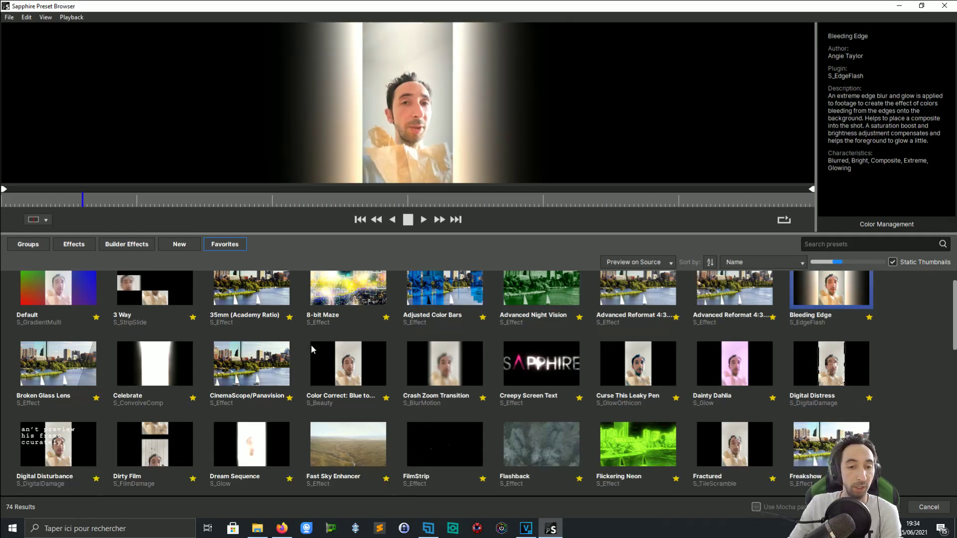
{"action": "left_click", "coordinate": [90, 366]}
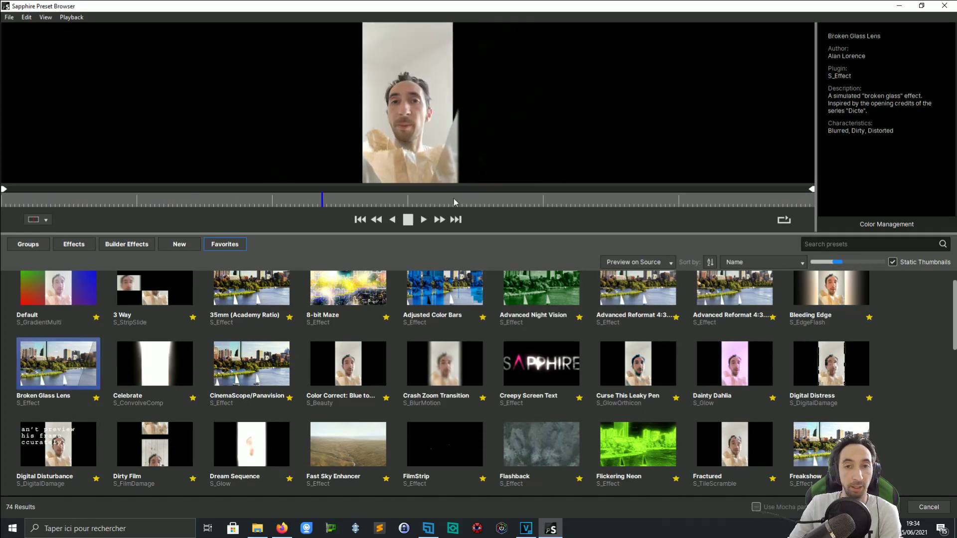
{"action": "scroll", "coordinate": [659, 360], "scroll_direction": "down", "scroll_amount": 2}
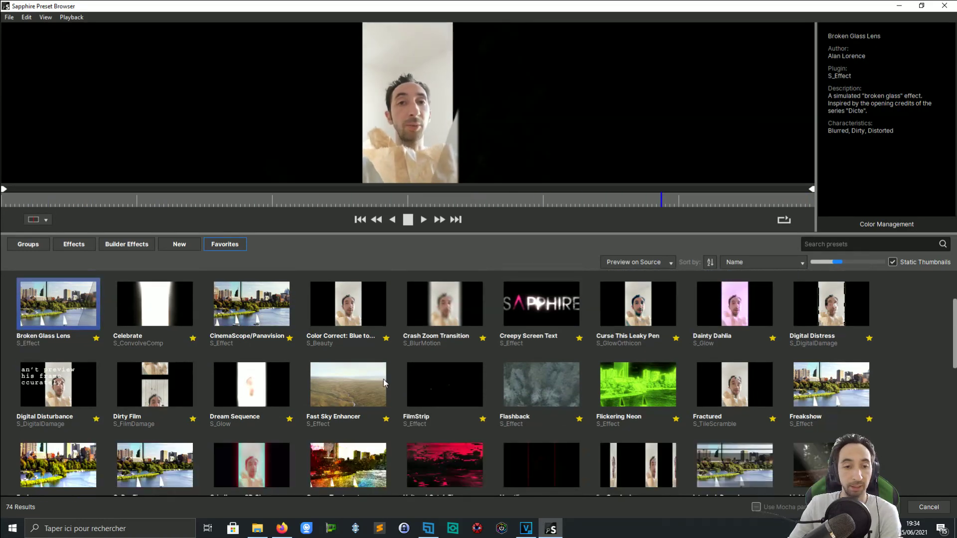
{"action": "left_click", "coordinate": [348, 375]}
{"action": "left_click", "coordinate": [432, 378]}
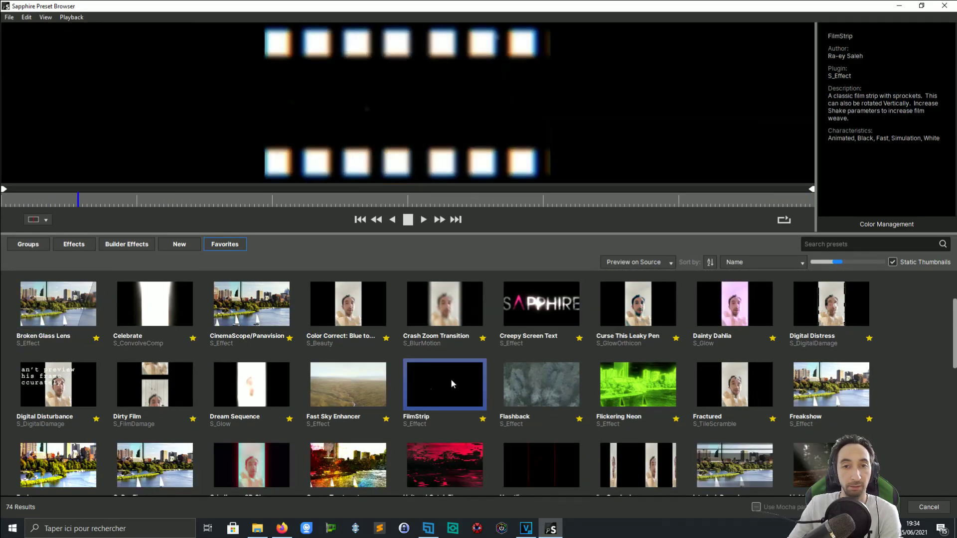
{"action": "left_click", "coordinate": [527, 376]}
Step: Preview the favorite presets Halt and Catch Fire, Grunge Treatment, Light Shaft with Dust and Reformat 4:3 to HD (Cropped on Blurred BG)
{"action": "scroll", "coordinate": [521, 378], "scroll_direction": "down", "scroll_amount": 3}
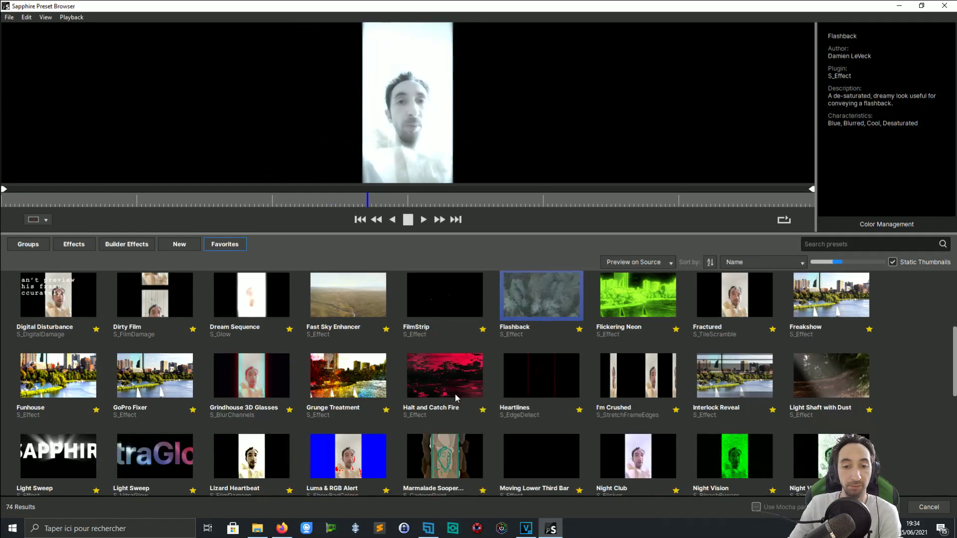
{"action": "left_click", "coordinate": [444, 382]}
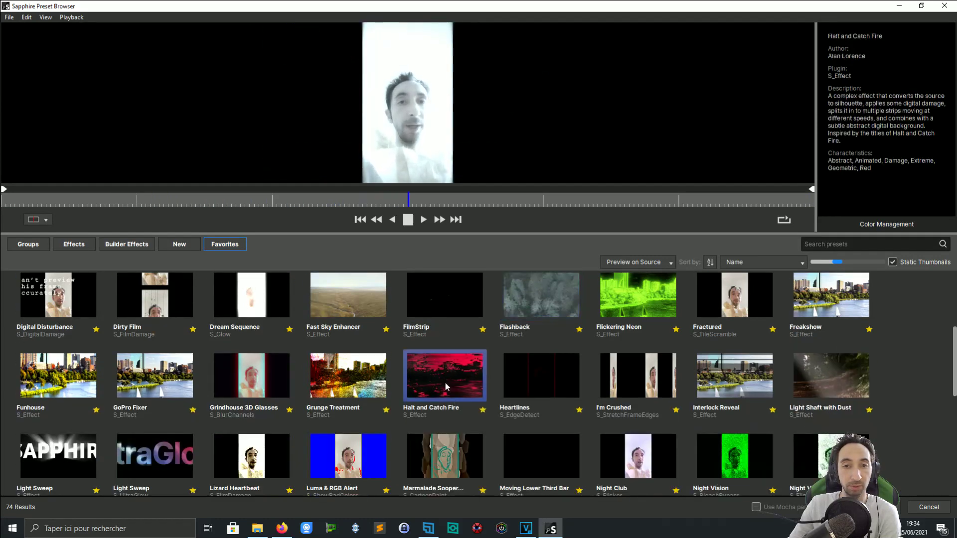
{"action": "left_click", "coordinate": [371, 395]}
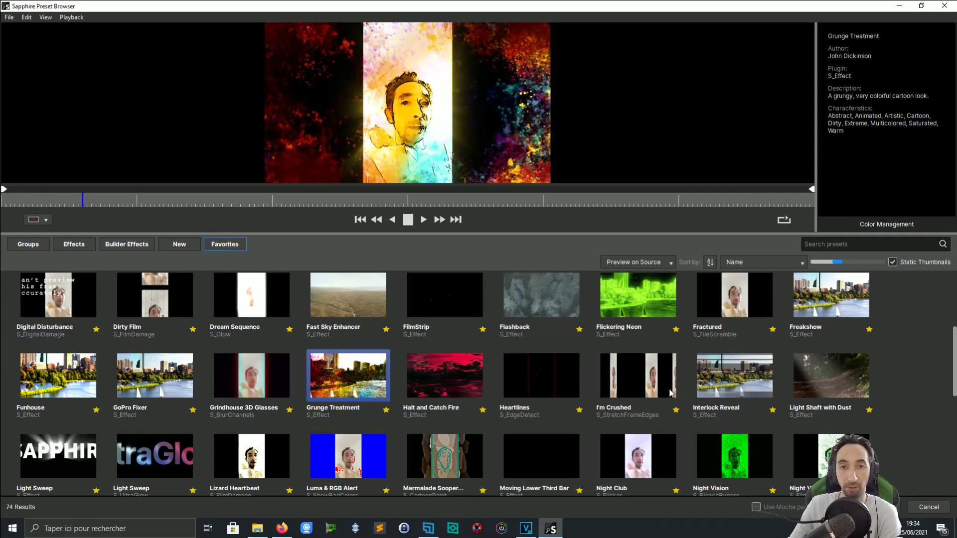
{"action": "scroll", "coordinate": [726, 379], "scroll_direction": "down", "scroll_amount": 2}
{"action": "left_click", "coordinate": [817, 328]}
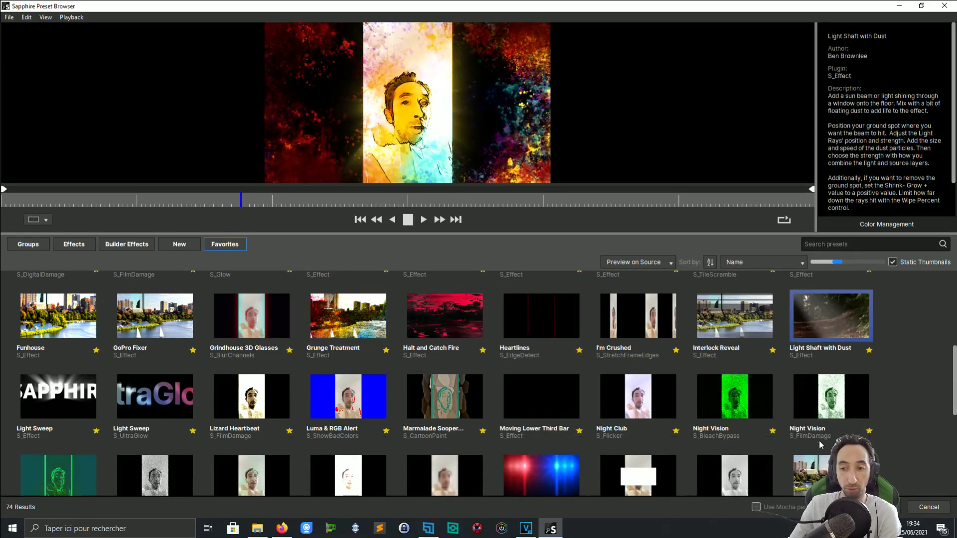
{"action": "left_click", "coordinate": [812, 471]}
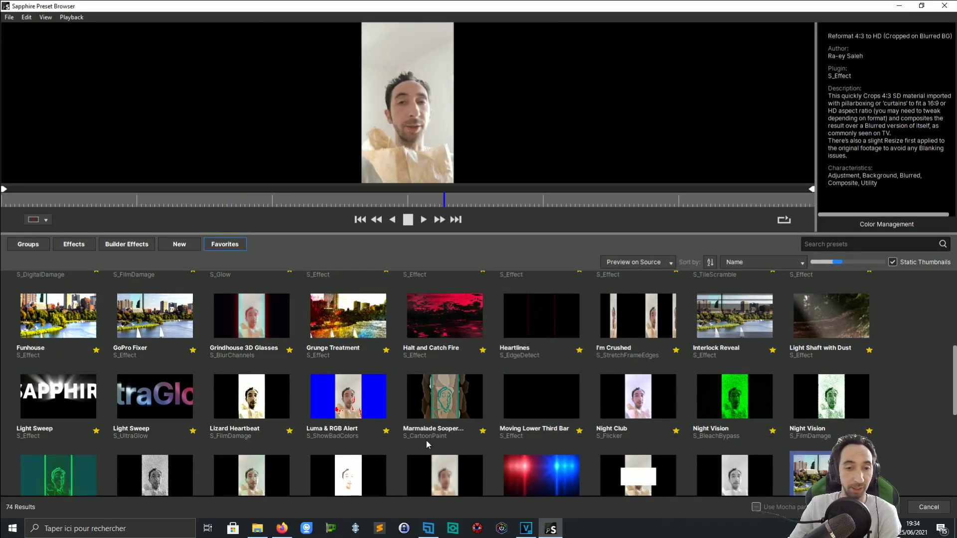
Step: Compare the Reformat Phone to HD preset on a cropped, blurred background with the unstretched Reformat 4:3 to HD preset
{"action": "scroll", "coordinate": [426, 423], "scroll_direction": "down", "scroll_amount": 1}
{"action": "scroll", "coordinate": [449, 419], "scroll_direction": "down", "scroll_amount": 5}
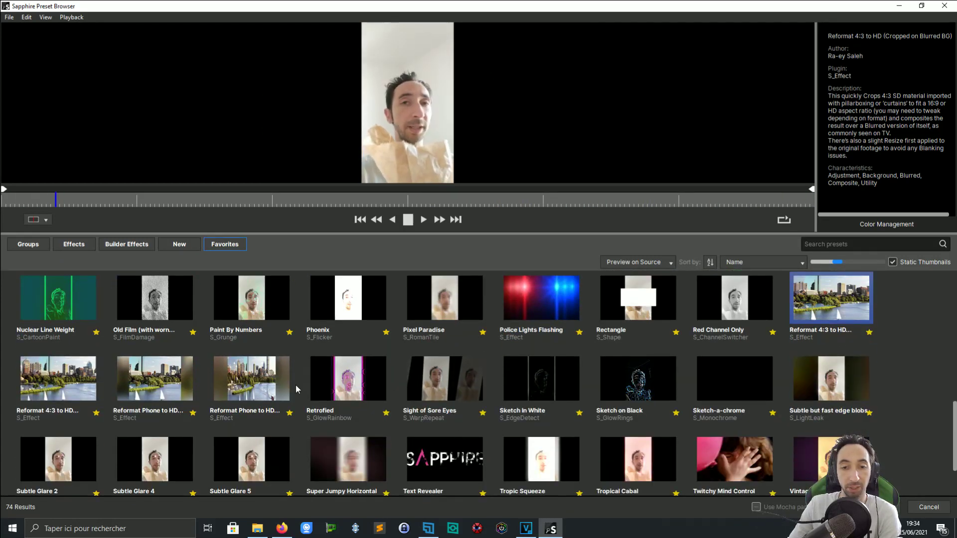
{"action": "left_click", "coordinate": [249, 381]}
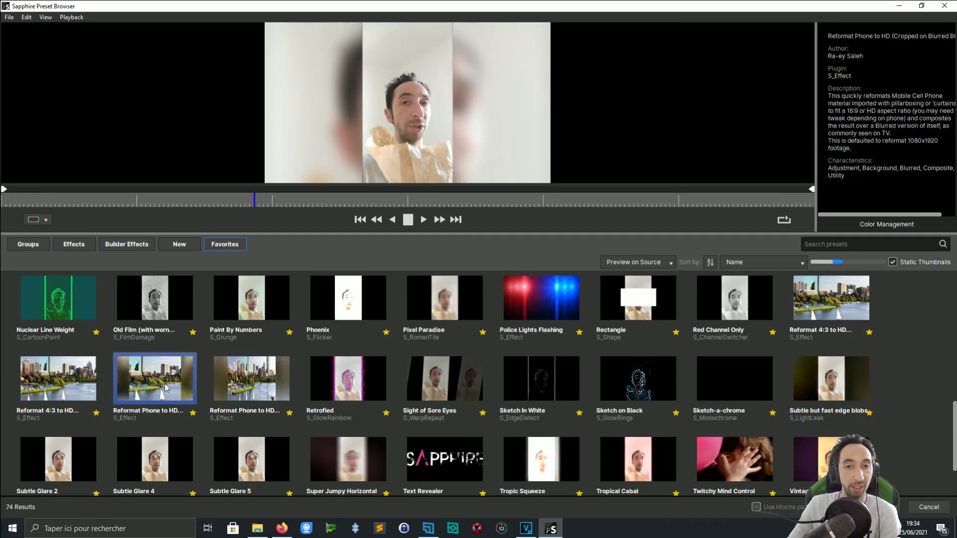
{"action": "left_click", "coordinate": [64, 388]}
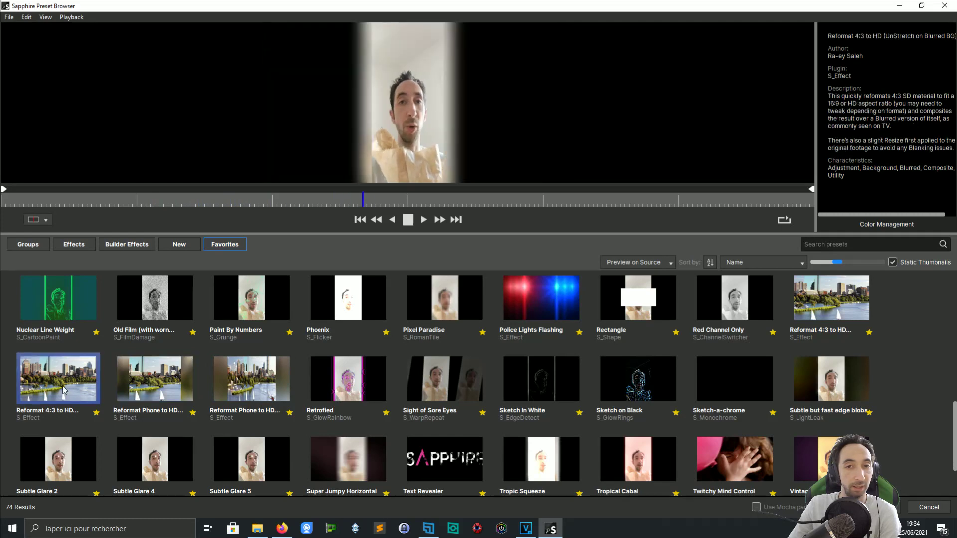
{"action": "left_click", "coordinate": [154, 389]}
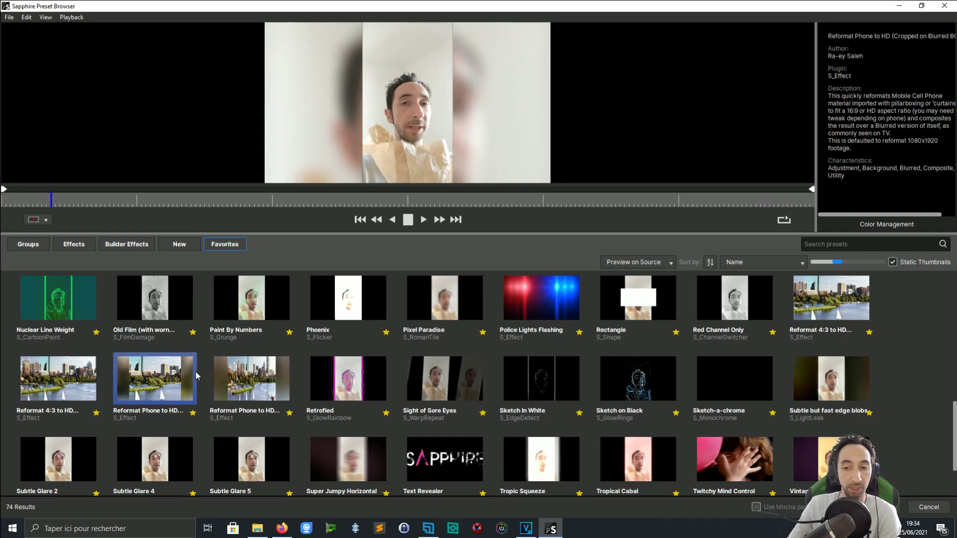
Step: Preview the favorite presets Twitchy Mind Control, Tropical Cabal, Vintage and X Reveal on the clip
{"action": "scroll", "coordinate": [195, 371], "scroll_direction": "down", "scroll_amount": 1}
{"action": "left_click", "coordinate": [753, 390]}
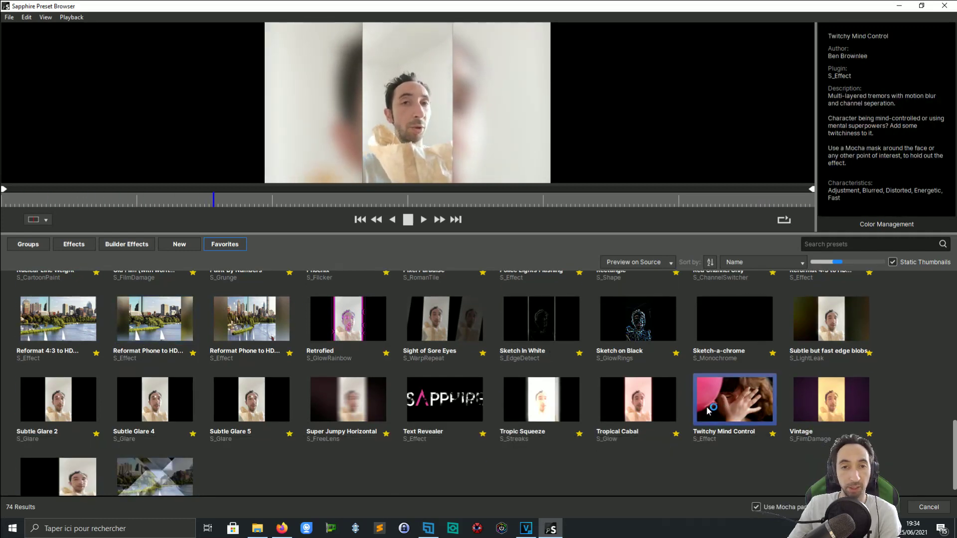
{"action": "left_click", "coordinate": [638, 410]}
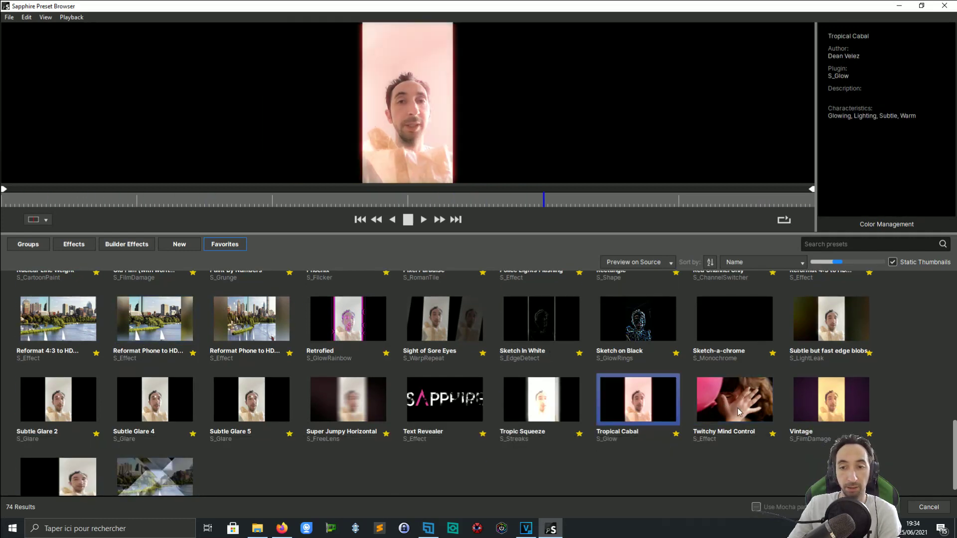
{"action": "left_click", "coordinate": [838, 411]}
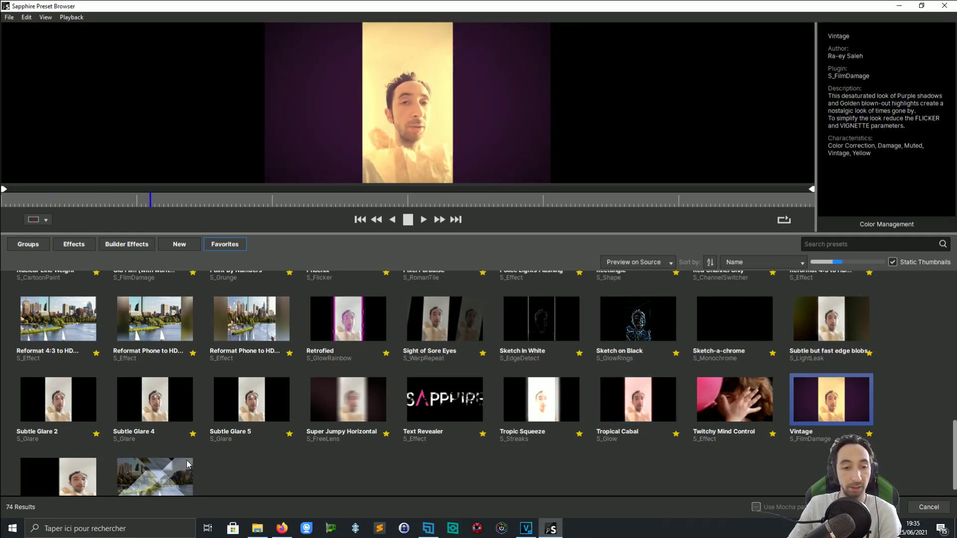
{"action": "left_click", "coordinate": [144, 471]}
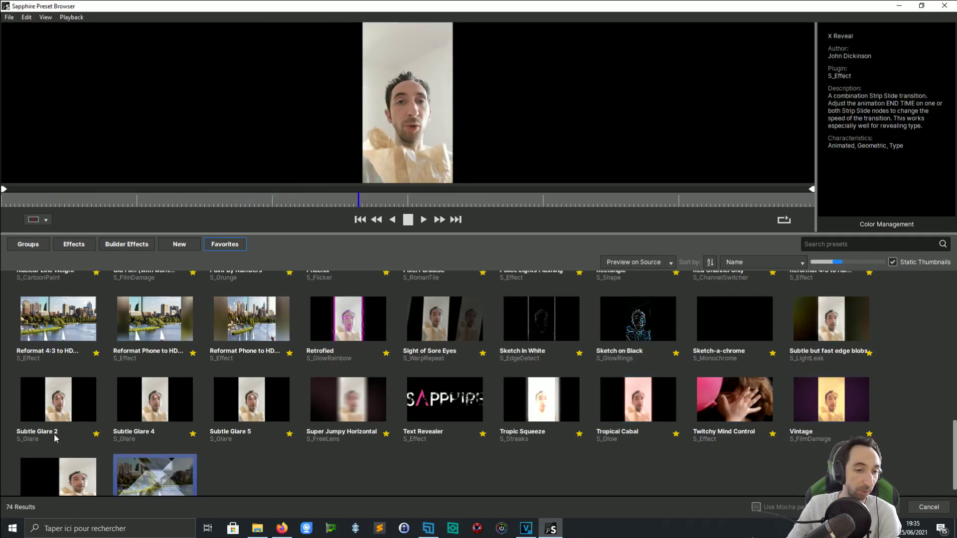
Step: Switch from the favorites to the preset groups and look through the Abstract group
{"action": "scroll", "coordinate": [356, 453], "scroll_direction": "up", "scroll_amount": 3}
{"action": "left_click", "coordinate": [39, 247]}
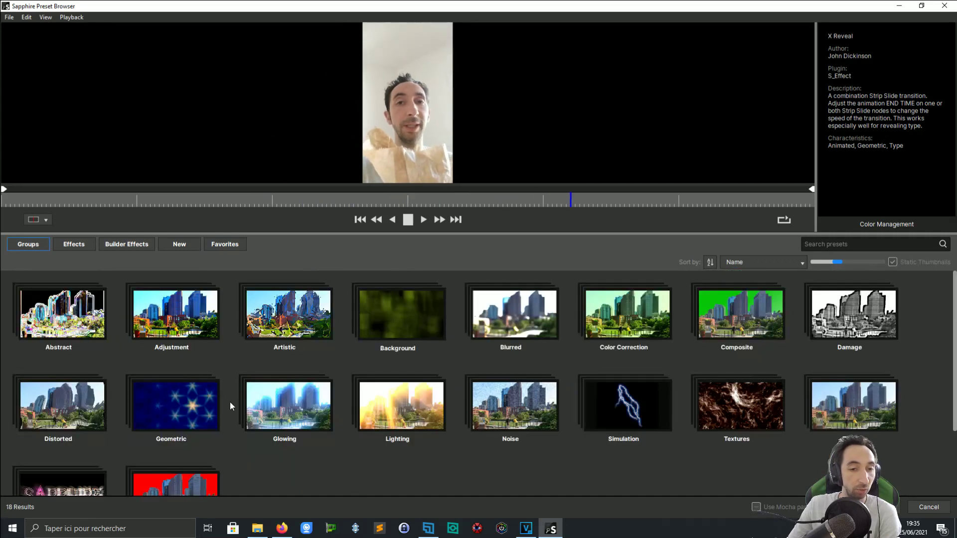
{"action": "left_click", "coordinate": [62, 314]}
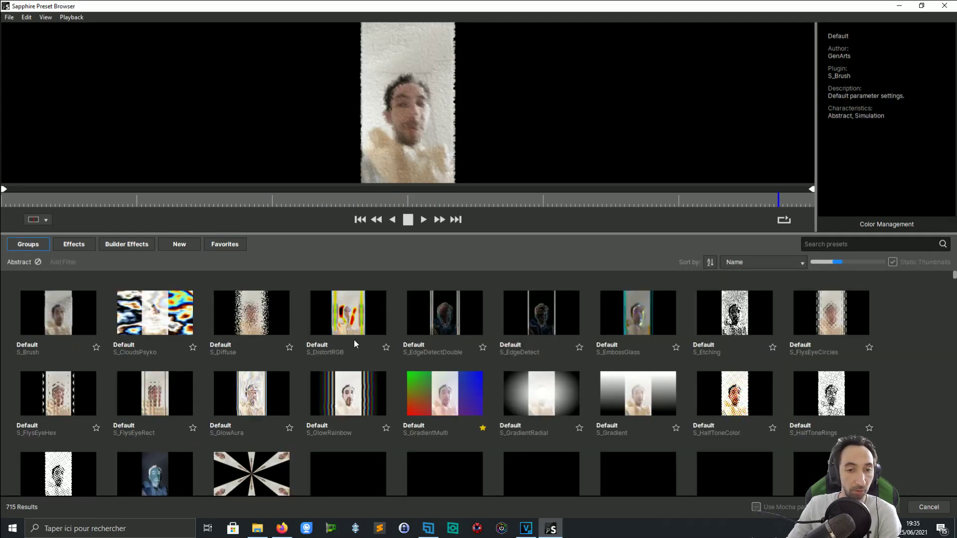
{"action": "scroll", "coordinate": [360, 338], "scroll_direction": "down", "scroll_amount": 12}
{"action": "scroll", "coordinate": [437, 343], "scroll_direction": "down", "scroll_amount": 3}
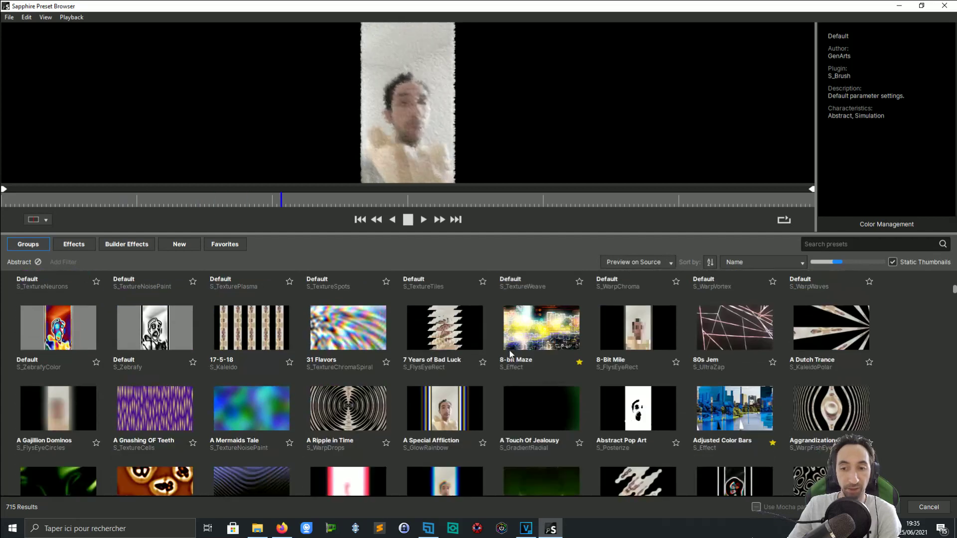
{"action": "scroll", "coordinate": [509, 351], "scroll_direction": "up", "scroll_amount": 7}
Step: Open the Adjustment group and preview the S_Invert, S_Monochrome, S_QuadTone and S_Threshold defaults and the Age preset
{"action": "left_click", "coordinate": [27, 245]}
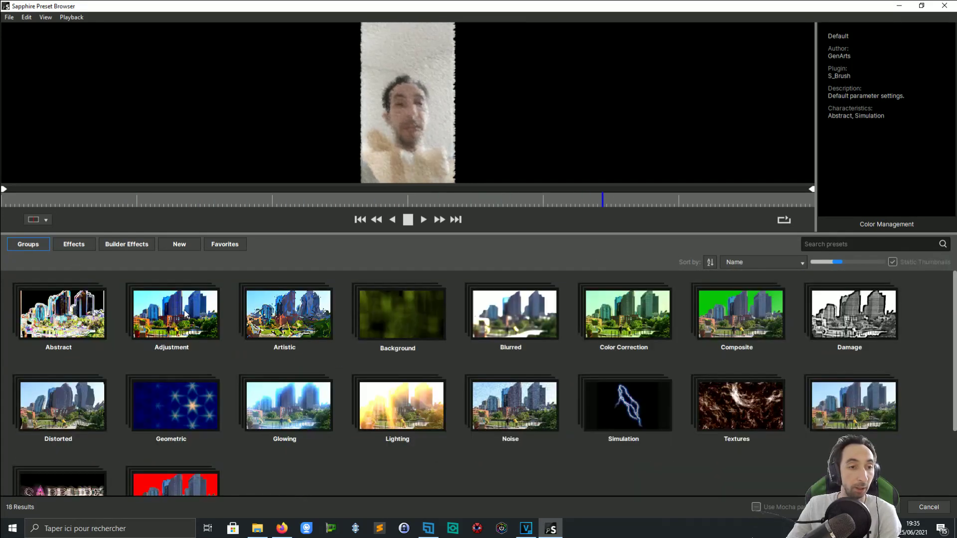
{"action": "left_click", "coordinate": [184, 324]}
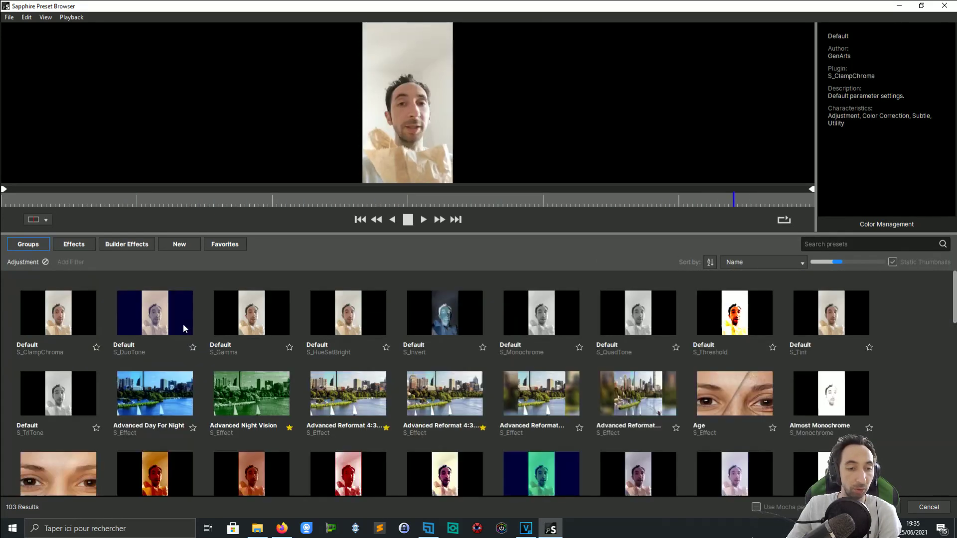
{"action": "left_click", "coordinate": [450, 313]}
{"action": "left_click", "coordinate": [573, 315]}
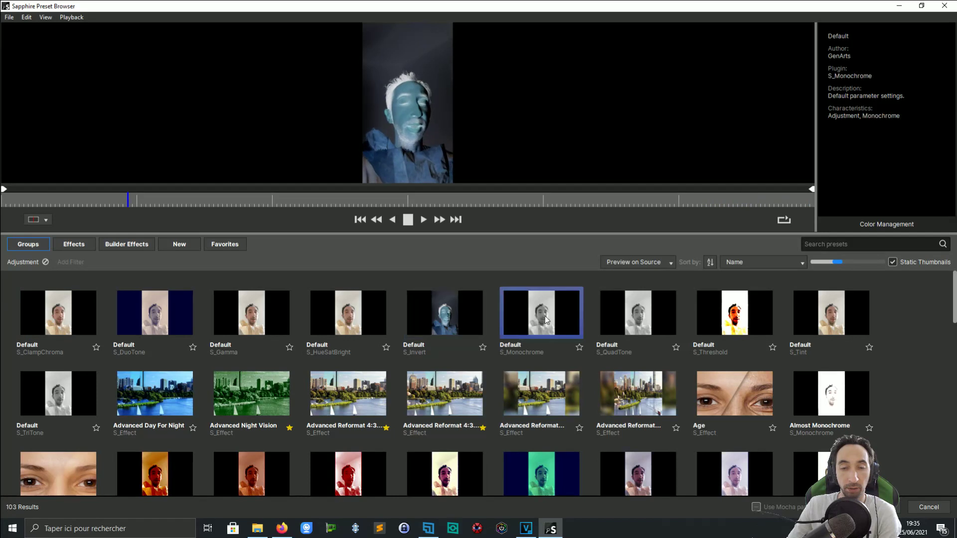
{"action": "left_click", "coordinate": [607, 320]}
{"action": "left_click", "coordinate": [704, 321]}
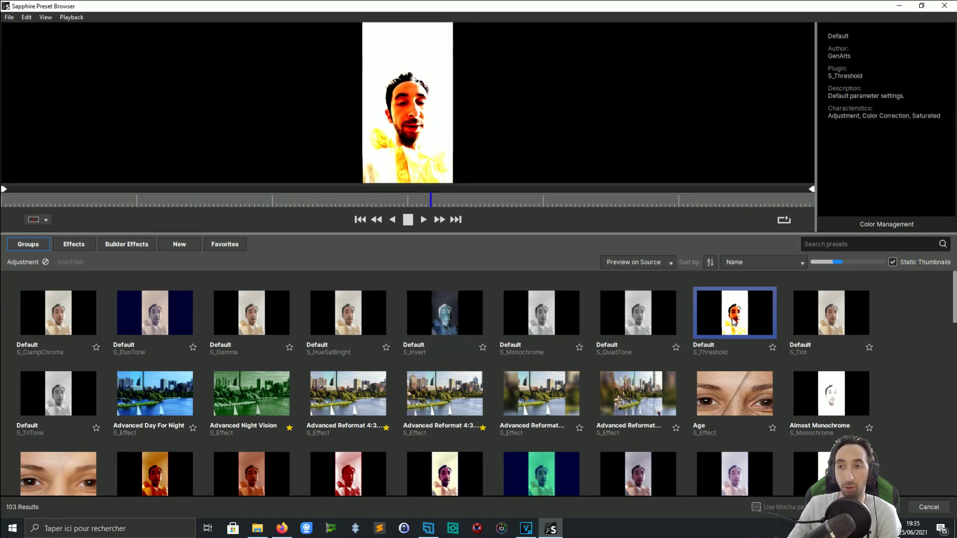
{"action": "left_click", "coordinate": [738, 386]}
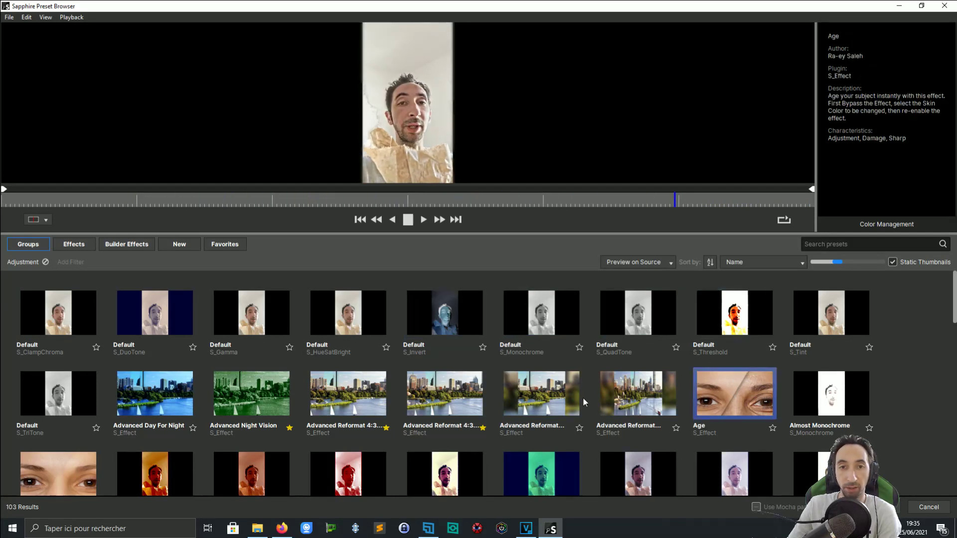
Step: Look through the rest of the Adjustment group, previewing the GoPro Fixer and Police Lights Flashing presets
{"action": "scroll", "coordinate": [581, 397], "scroll_direction": "down", "scroll_amount": 1}
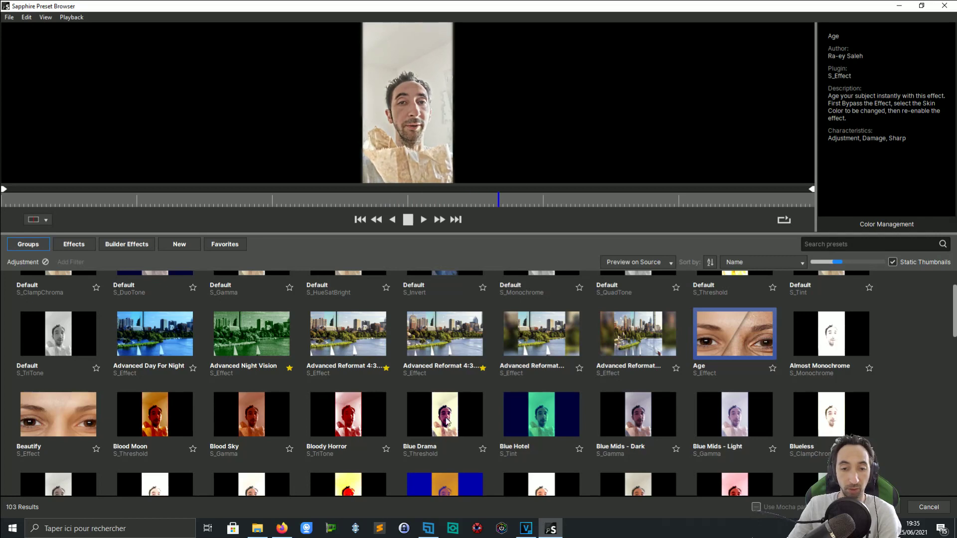
{"action": "scroll", "coordinate": [438, 405], "scroll_direction": "down", "scroll_amount": 2}
{"action": "scroll", "coordinate": [460, 356], "scroll_direction": "down", "scroll_amount": 2}
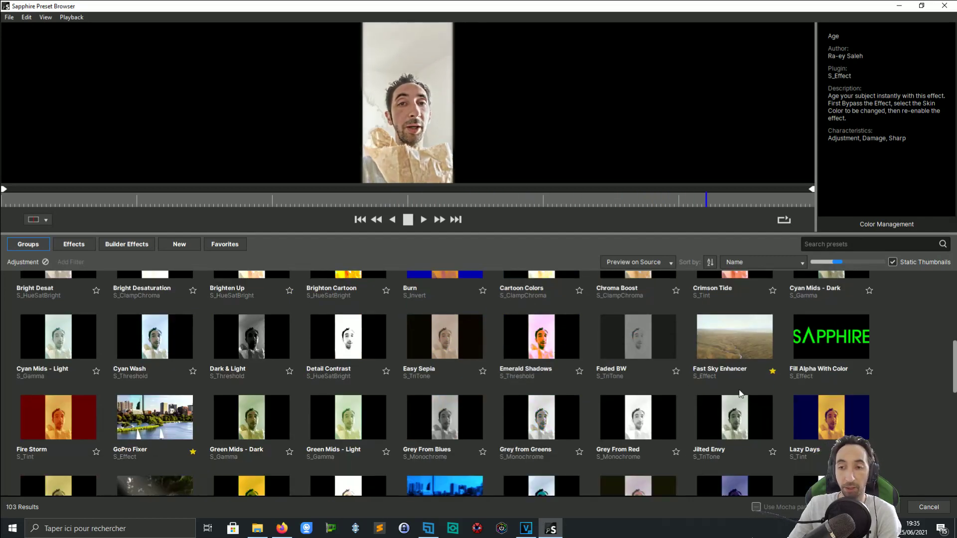
{"action": "left_click", "coordinate": [145, 411]}
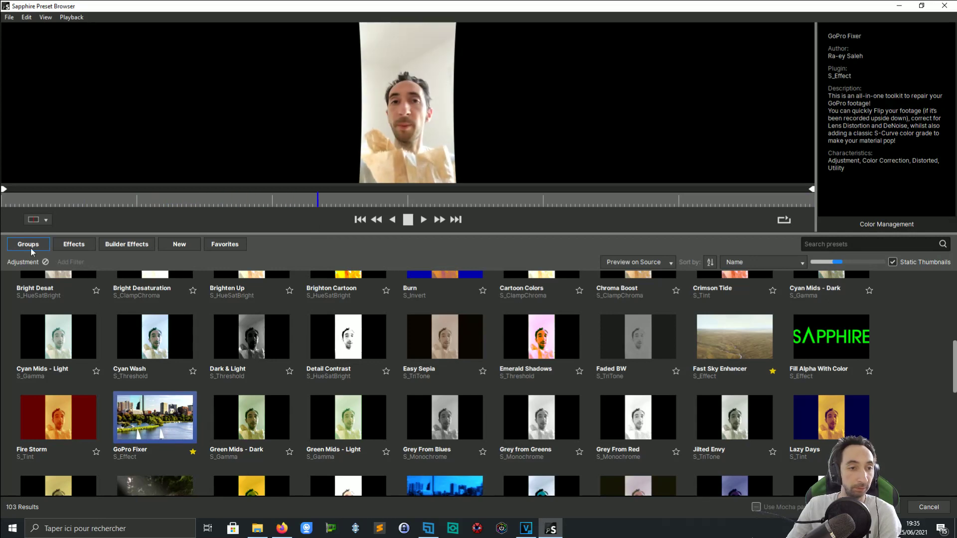
{"action": "scroll", "coordinate": [200, 339], "scroll_direction": "down", "scroll_amount": 4}
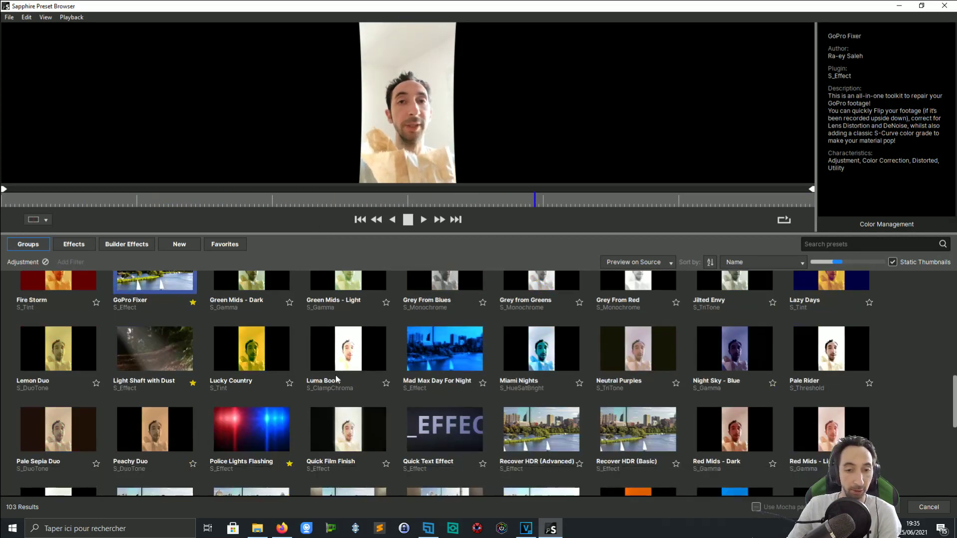
{"action": "scroll", "coordinate": [333, 372], "scroll_direction": "down", "scroll_amount": 2}
{"action": "left_click", "coordinate": [268, 345]}
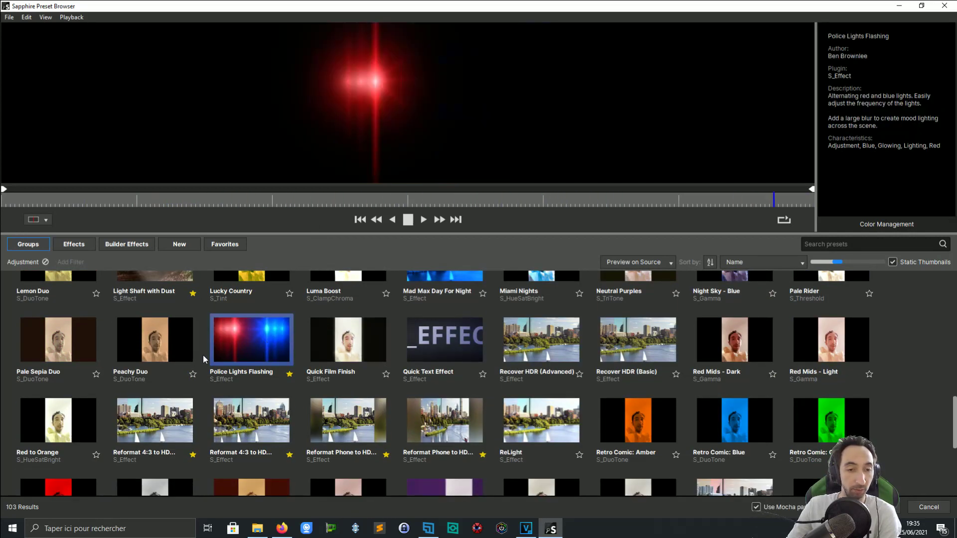
{"action": "scroll", "coordinate": [545, 394], "scroll_direction": "down", "scroll_amount": 1}
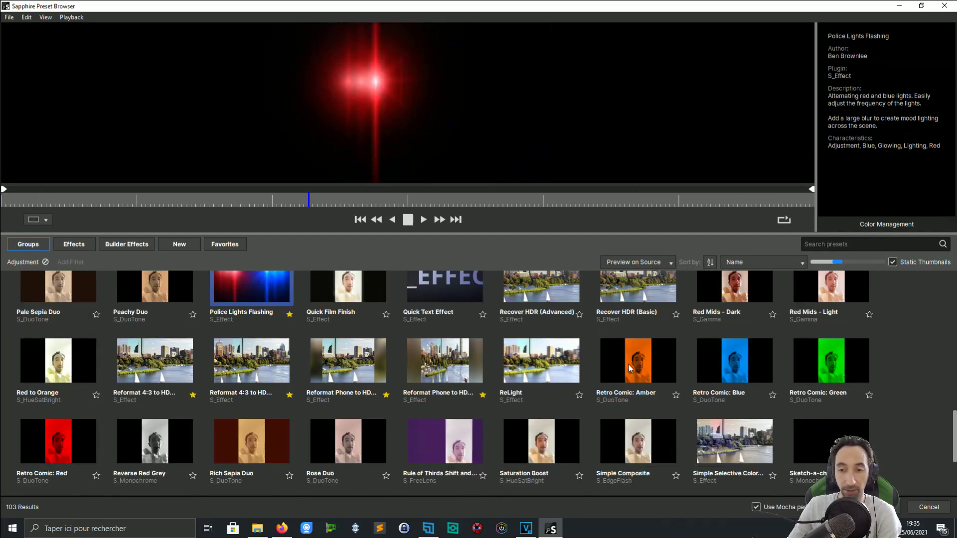
{"action": "scroll", "coordinate": [385, 360], "scroll_direction": "down", "scroll_amount": 2}
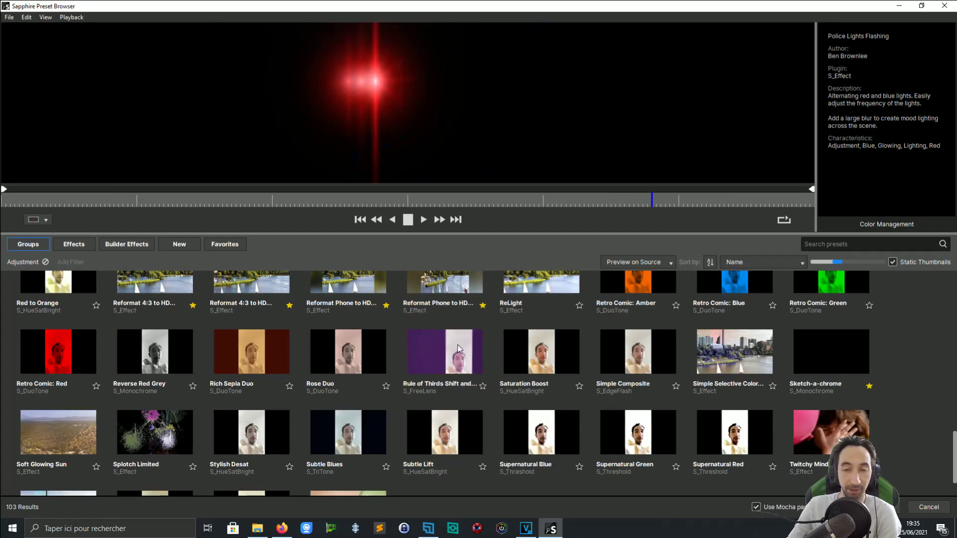
{"action": "scroll", "coordinate": [451, 349], "scroll_direction": "down", "scroll_amount": 1}
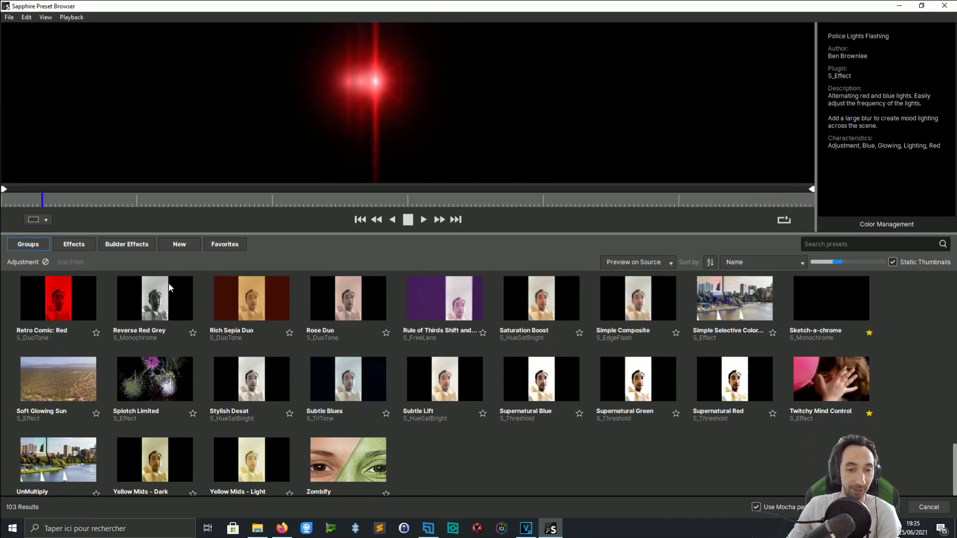
Step: Open the Composite group and preview the Binoculars, Advanced Reformat Phone to HD (UnStretch), Anamorphic Bokeh Wide and Big Beautiful Bokeh presets
{"action": "left_click", "coordinate": [40, 245]}
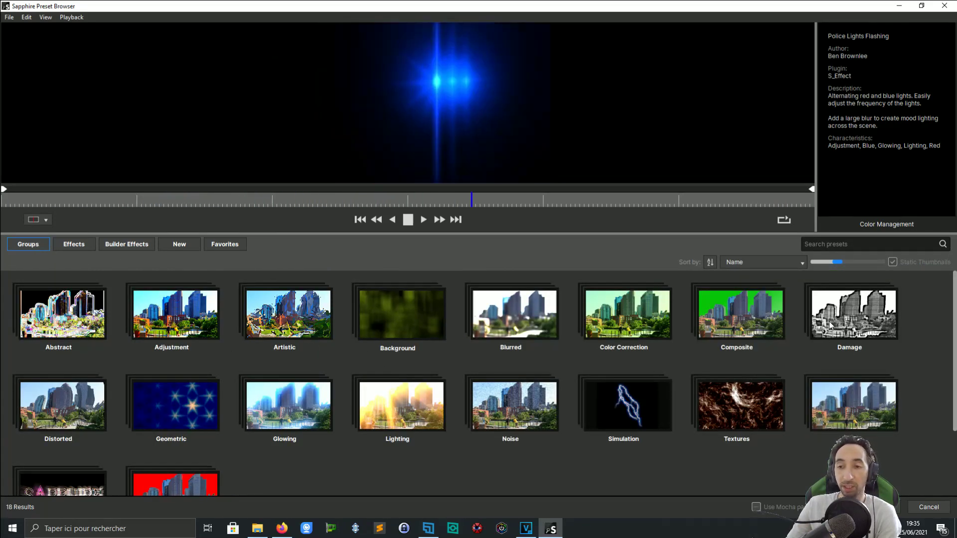
{"action": "left_click", "coordinate": [738, 316]}
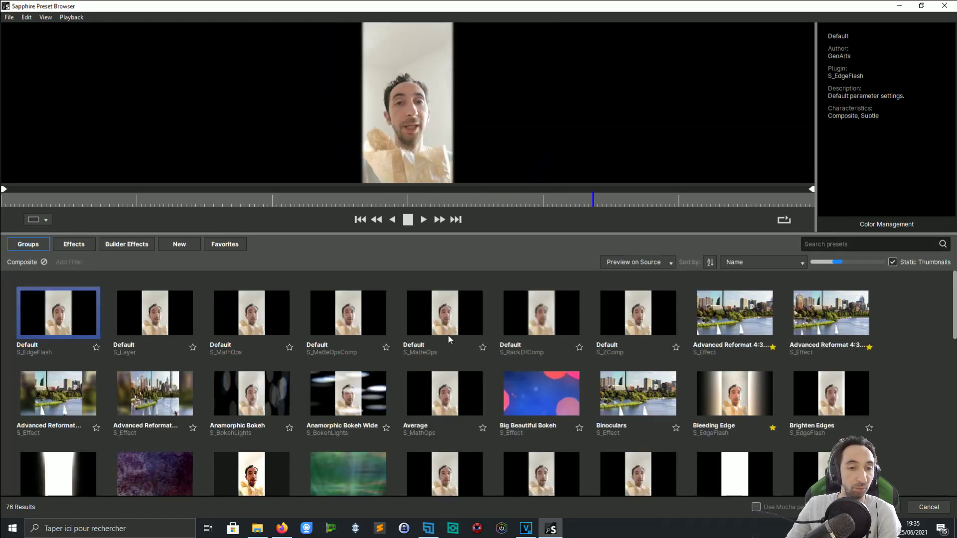
{"action": "scroll", "coordinate": [603, 386], "scroll_direction": "down", "scroll_amount": 1}
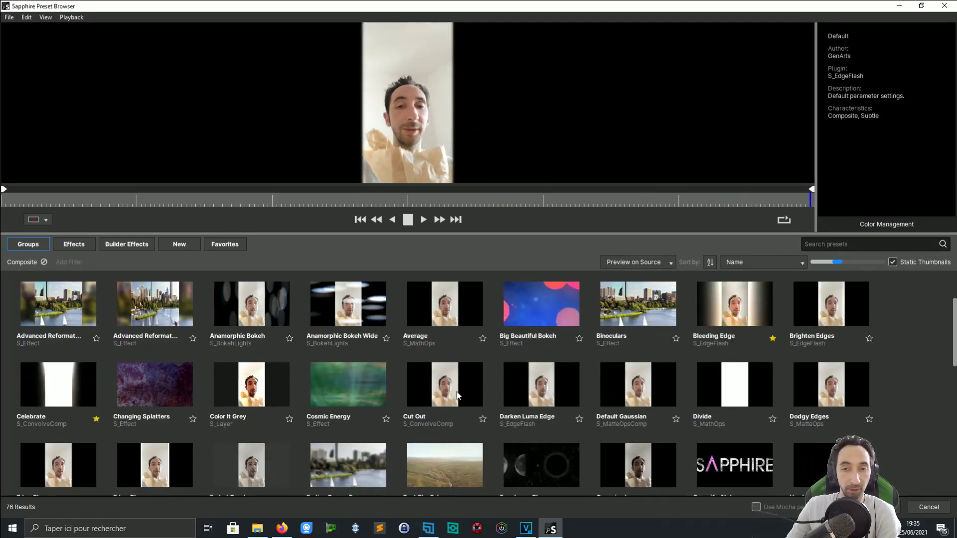
{"action": "left_click", "coordinate": [655, 315]}
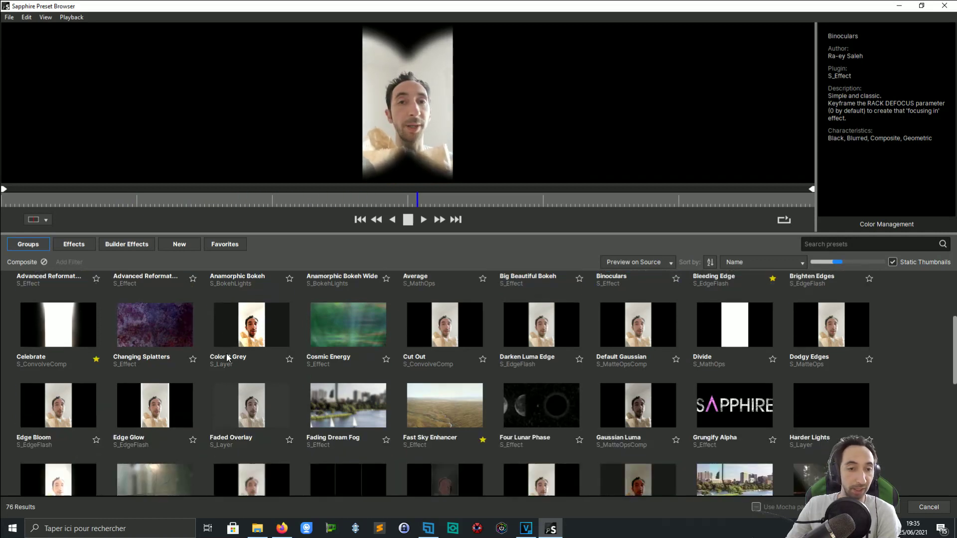
{"action": "left_click", "coordinate": [168, 306]}
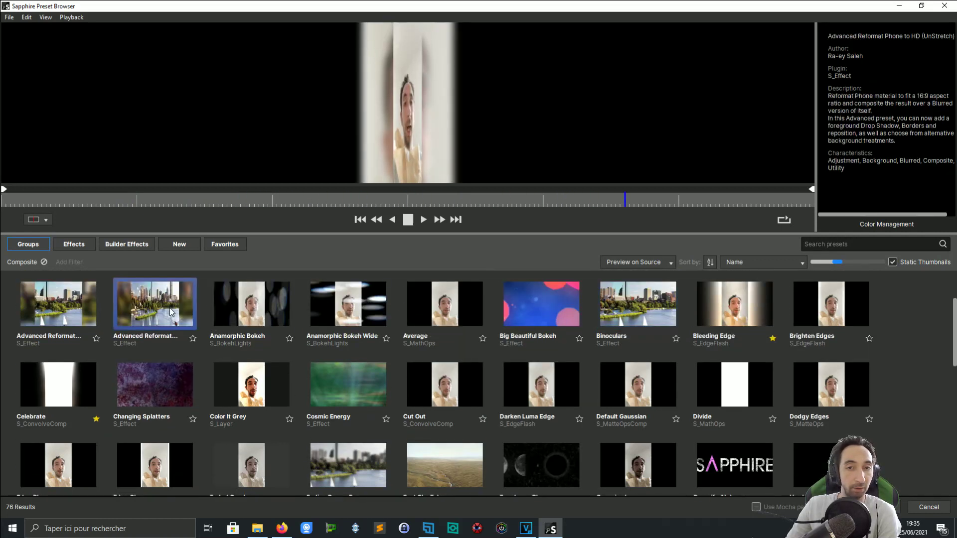
{"action": "left_click", "coordinate": [360, 322]}
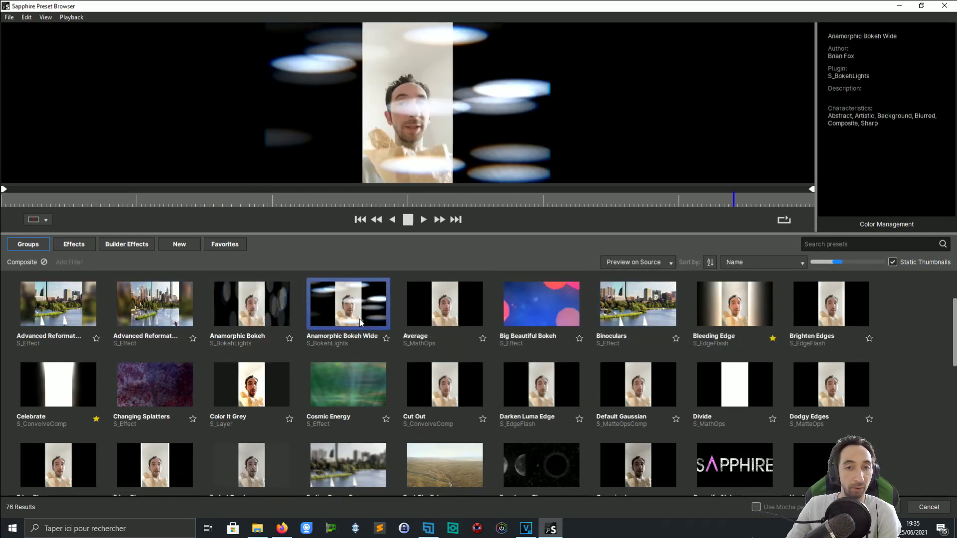
{"action": "left_click", "coordinate": [531, 310]}
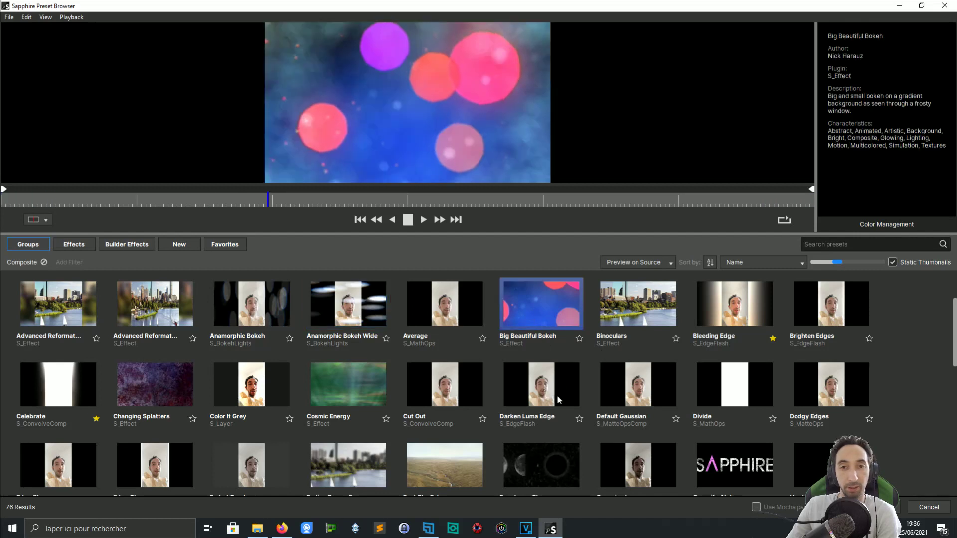
Step: Preview the Fading Dream Fog, Inverted Back-Blur, Incandescent Light Bulb and Light Shaft with Dust presets on the clip
{"action": "scroll", "coordinate": [545, 392], "scroll_direction": "down", "scroll_amount": 2}
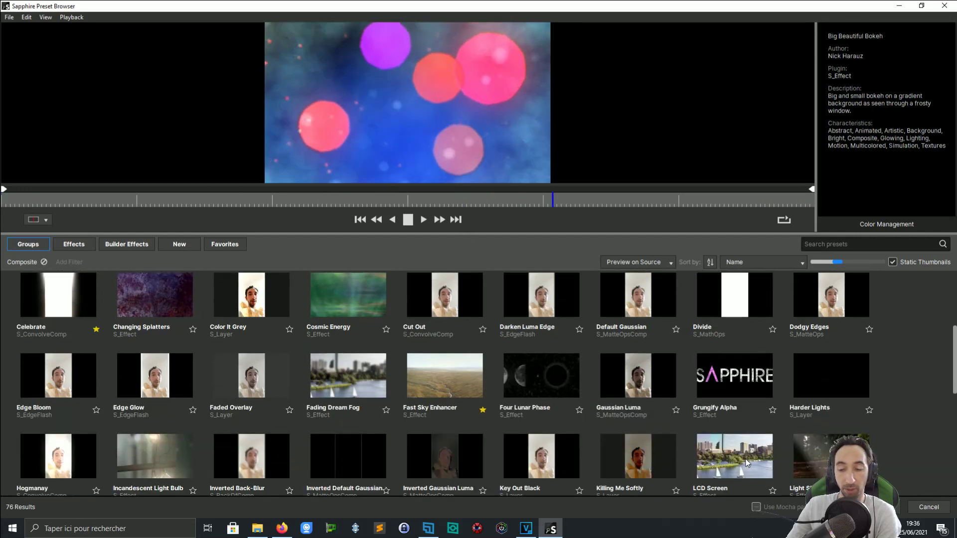
{"action": "left_click", "coordinate": [351, 377]}
{"action": "left_click", "coordinate": [263, 460]}
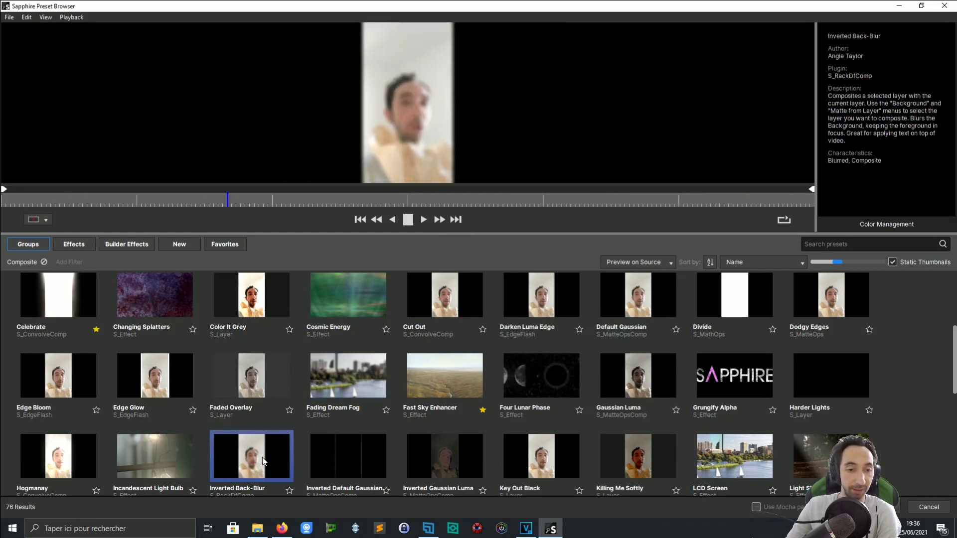
{"action": "left_click", "coordinate": [176, 461]}
{"action": "scroll", "coordinate": [726, 437], "scroll_direction": "down", "scroll_amount": 2}
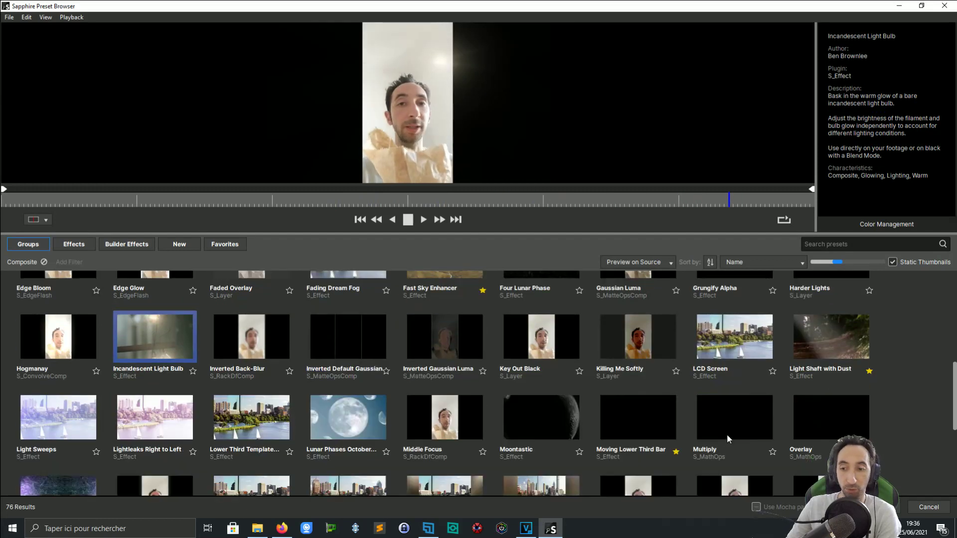
{"action": "left_click", "coordinate": [819, 346]}
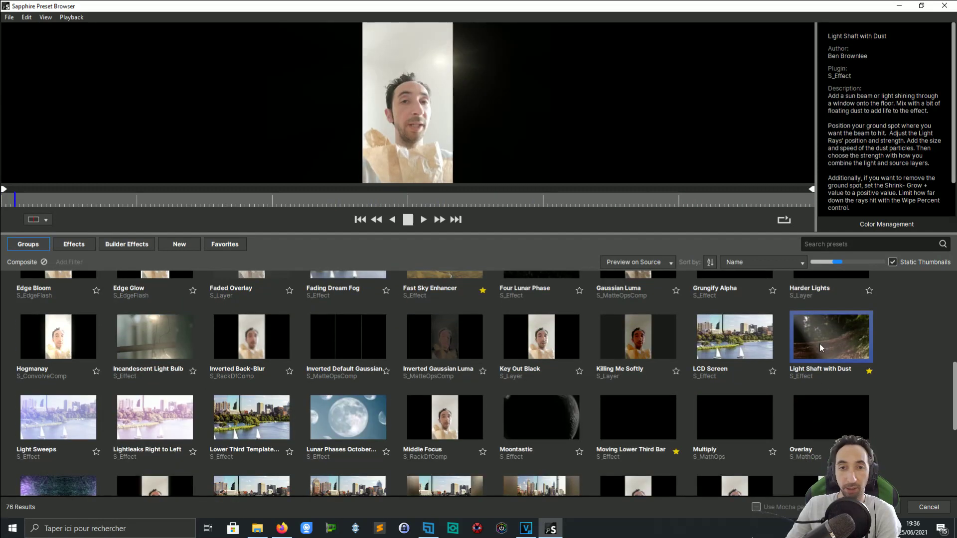
Step: Look through the rest of the Composite group, previewing the Particle Reflection, The Moon and Me and Signal Loss presets
{"action": "scroll", "coordinate": [471, 450], "scroll_direction": "down", "scroll_amount": 2}
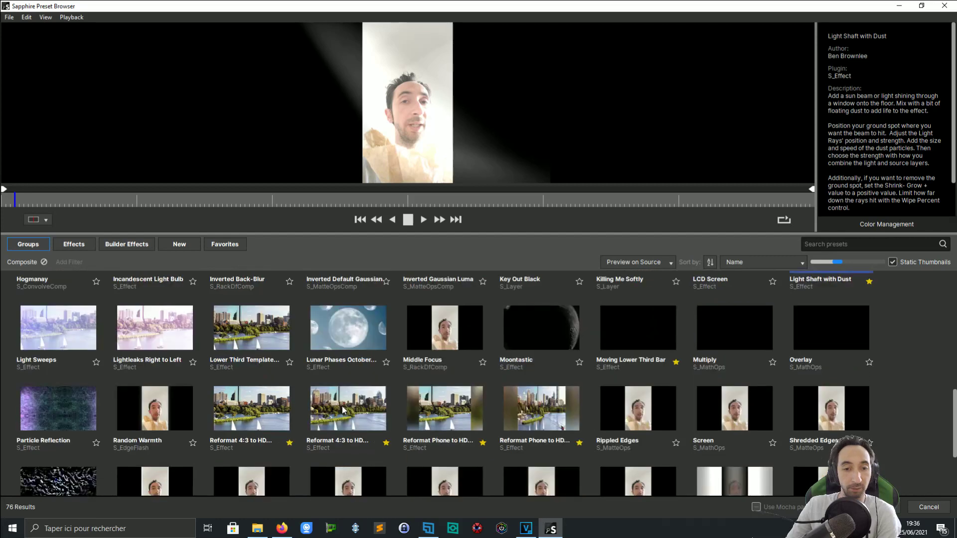
{"action": "scroll", "coordinate": [283, 415], "scroll_direction": "up", "scroll_amount": 3}
{"action": "scroll", "coordinate": [276, 399], "scroll_direction": "down", "scroll_amount": 3}
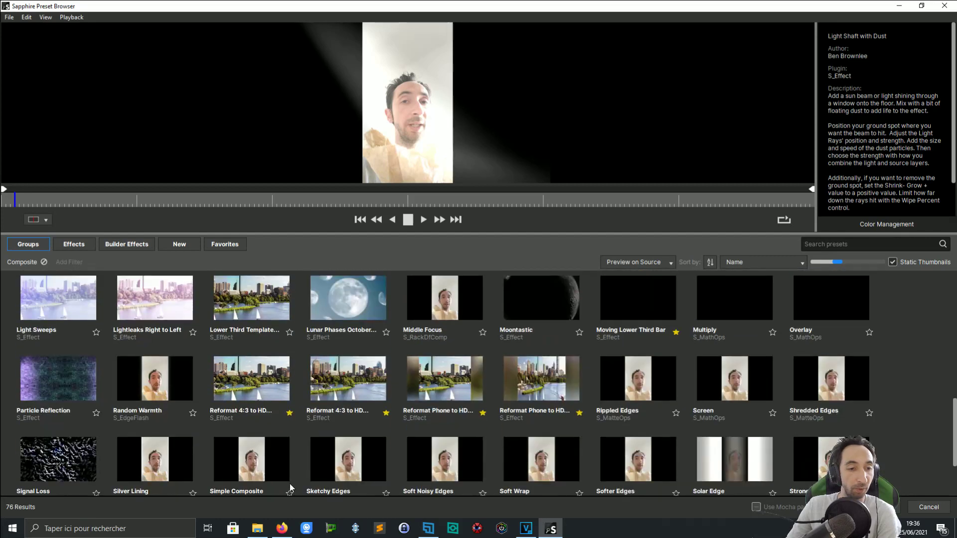
{"action": "left_click", "coordinate": [54, 395]}
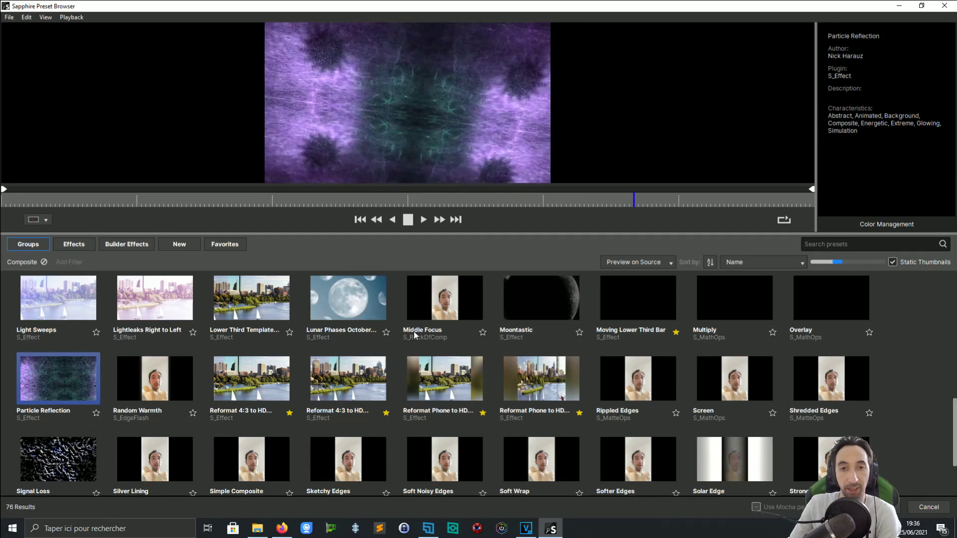
{"action": "scroll", "coordinate": [431, 344], "scroll_direction": "down", "scroll_amount": 1}
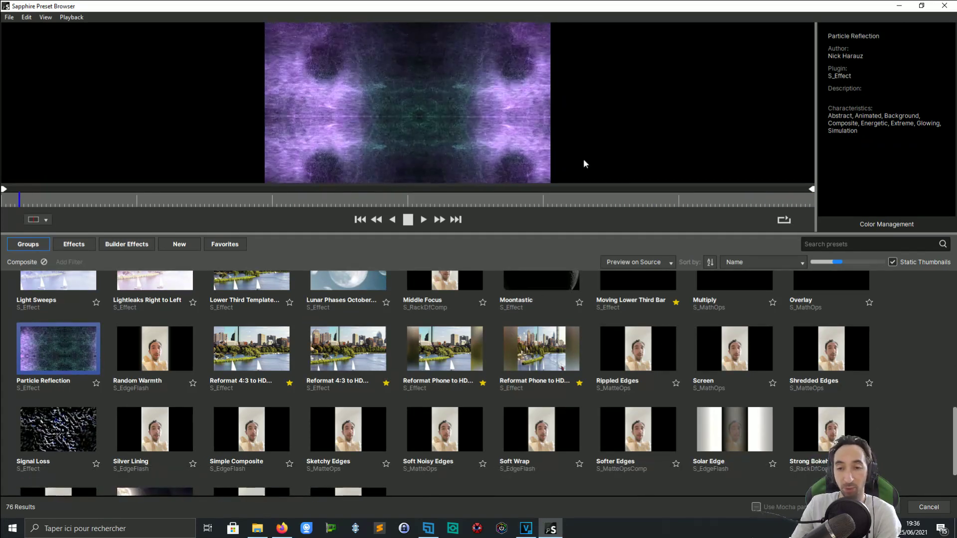
{"action": "scroll", "coordinate": [413, 388], "scroll_direction": "down", "scroll_amount": 1}
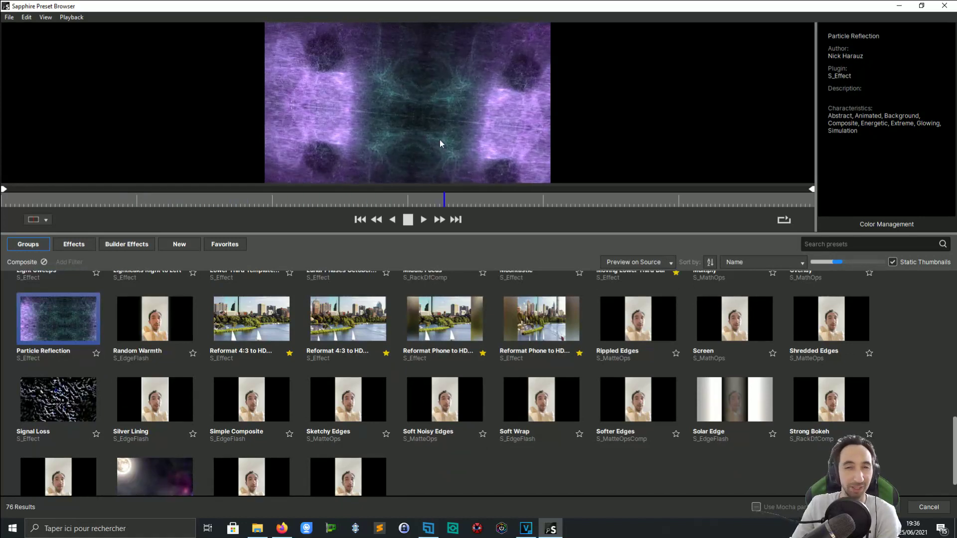
{"action": "scroll", "coordinate": [299, 398], "scroll_direction": "down", "scroll_amount": 1}
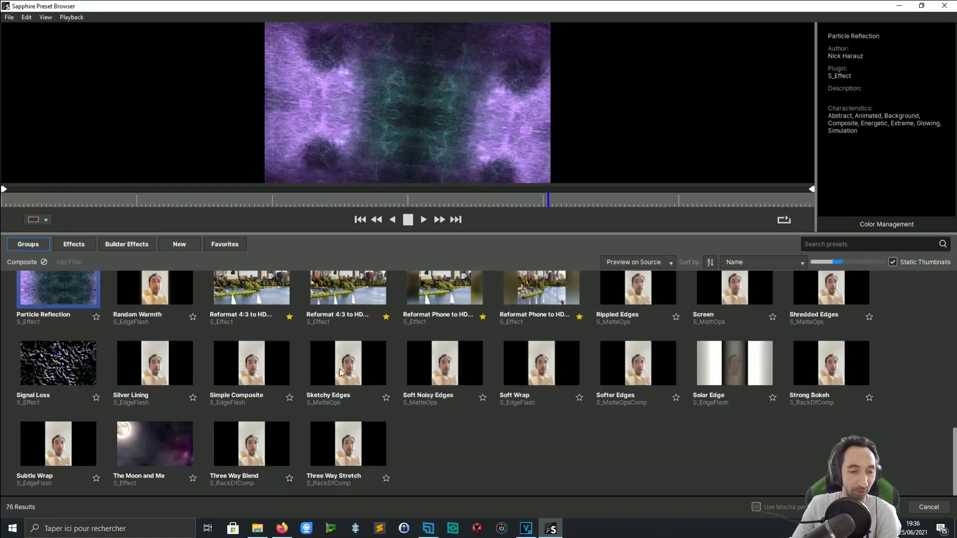
{"action": "left_click", "coordinate": [172, 451]}
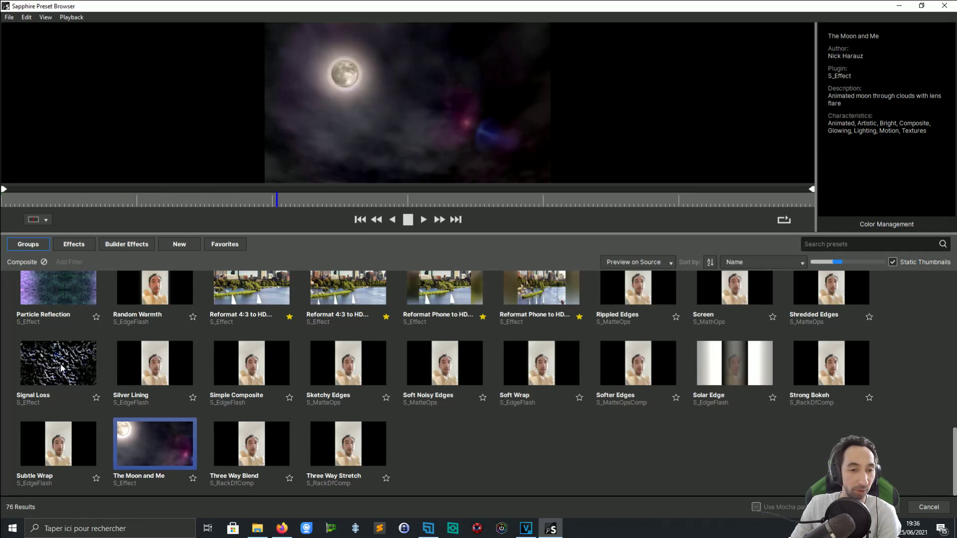
{"action": "left_click", "coordinate": [61, 367]}
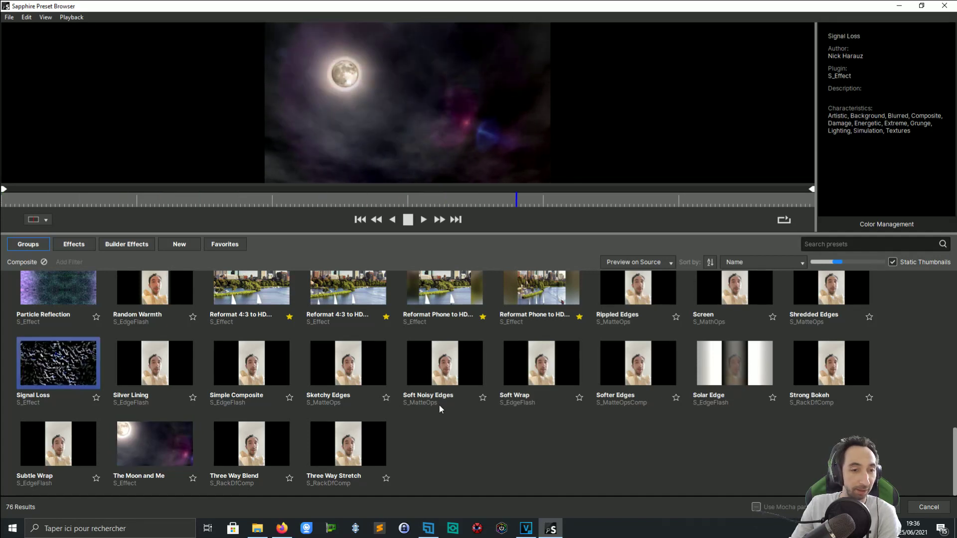
{"action": "scroll", "coordinate": [442, 402], "scroll_direction": "up", "scroll_amount": 1}
{"action": "scroll", "coordinate": [444, 397], "scroll_direction": "up", "scroll_amount": 10}
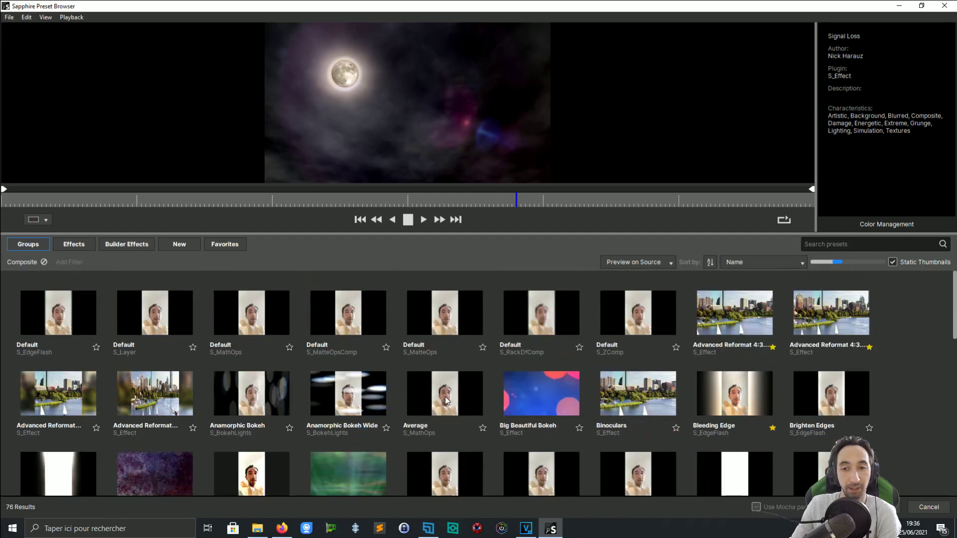
Step: Return to the favorite presets and apply the first Reformat Phone to HD preset to the clip
{"action": "left_click", "coordinate": [225, 244]}
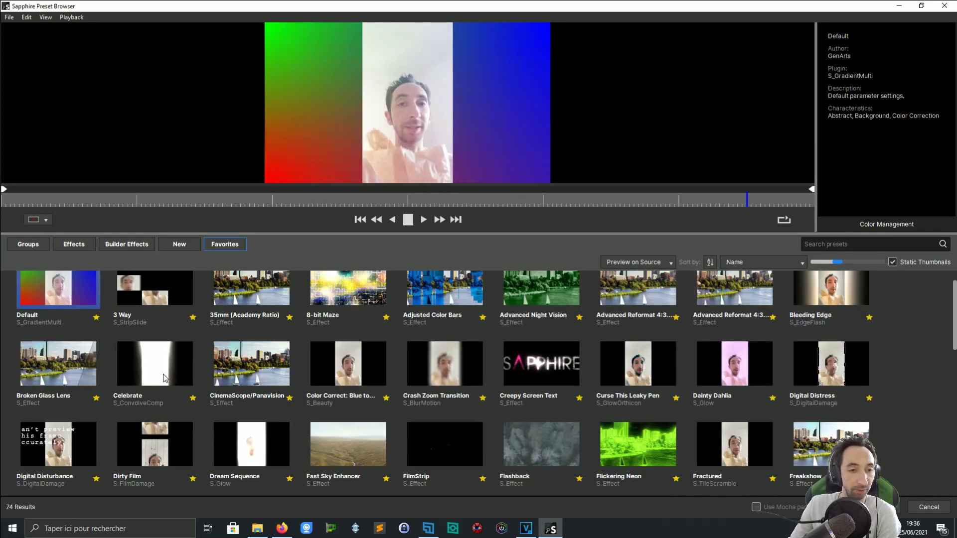
{"action": "scroll", "coordinate": [167, 376], "scroll_direction": "down", "scroll_amount": 5}
{"action": "scroll", "coordinate": [168, 371], "scroll_direction": "down", "scroll_amount": 5}
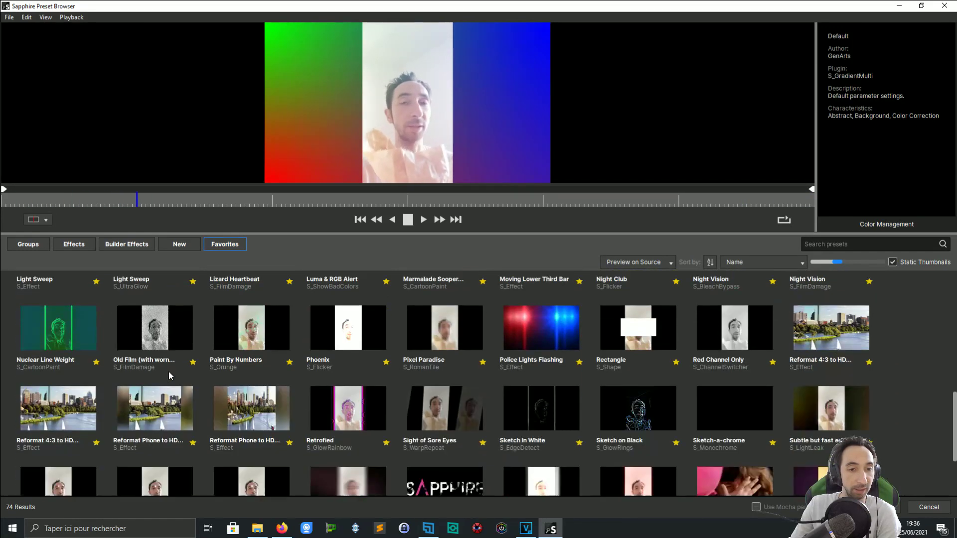
{"action": "left_click", "coordinate": [169, 409]}
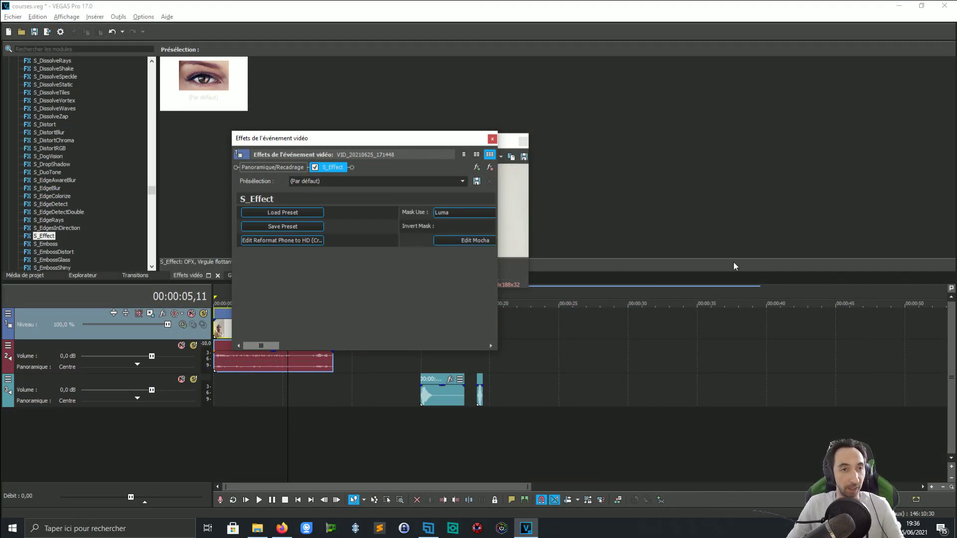
Step: Move the effects window clear of the video preview and scrub the clip's first five seconds to check the reformatted picture
{"action": "left_click_drag", "start_coordinate": [370, 138], "coordinate": [704, 192]}
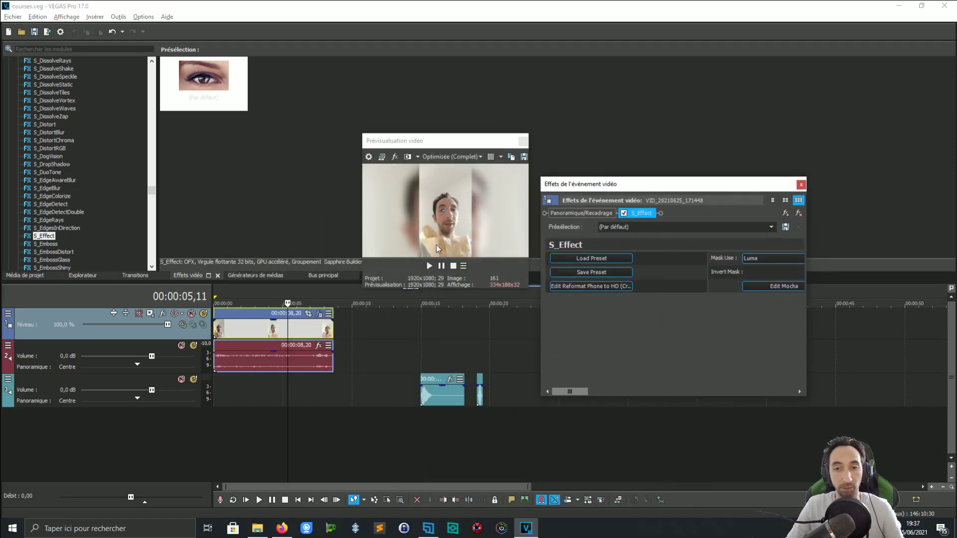
{"action": "left_click", "coordinate": [218, 301]}
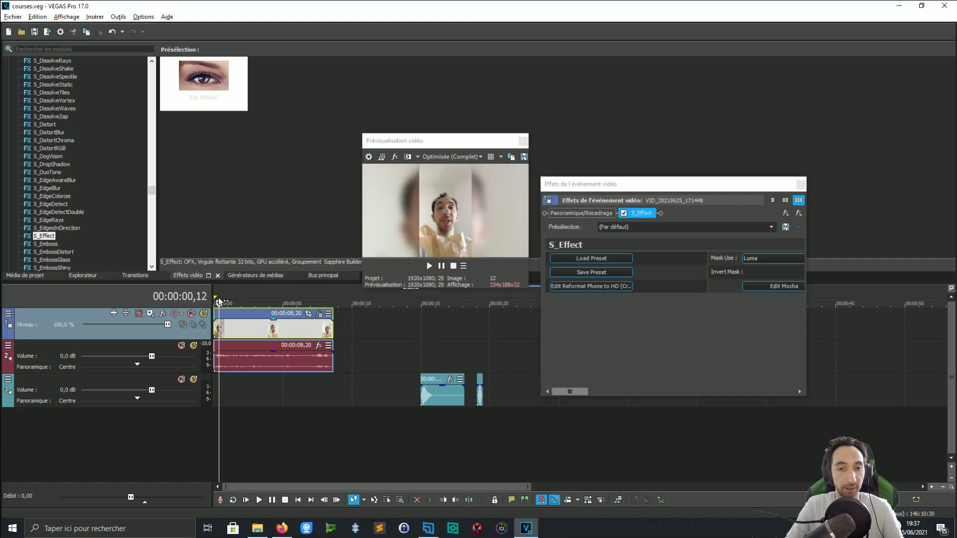
{"action": "left_click_drag", "start_coordinate": [218, 301], "coordinate": [289, 301]}
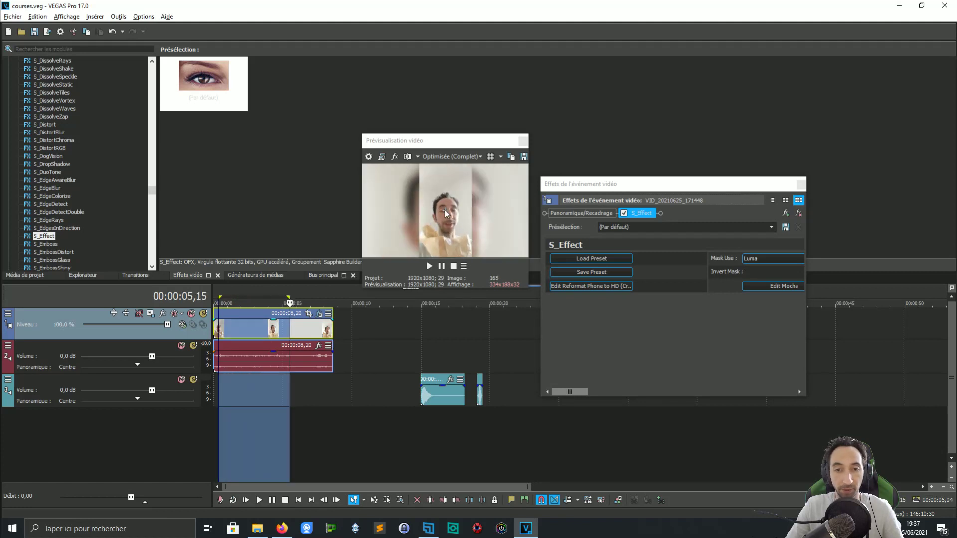
{"action": "left_click", "coordinate": [441, 215]}
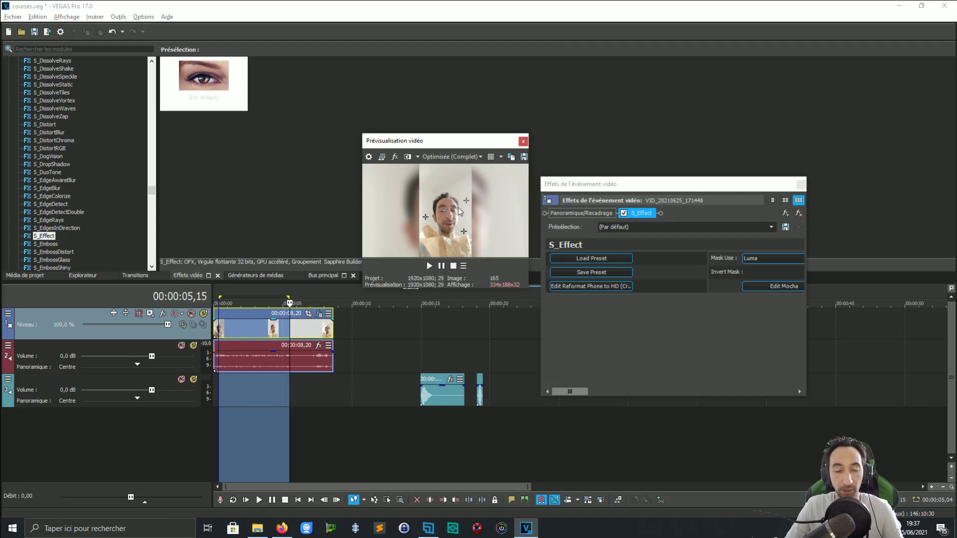
Step: Enlarge and reposition the video preview, and widen the effects window to expose more of the S_Effect parameters
{"action": "double_click", "coordinate": [467, 141]}
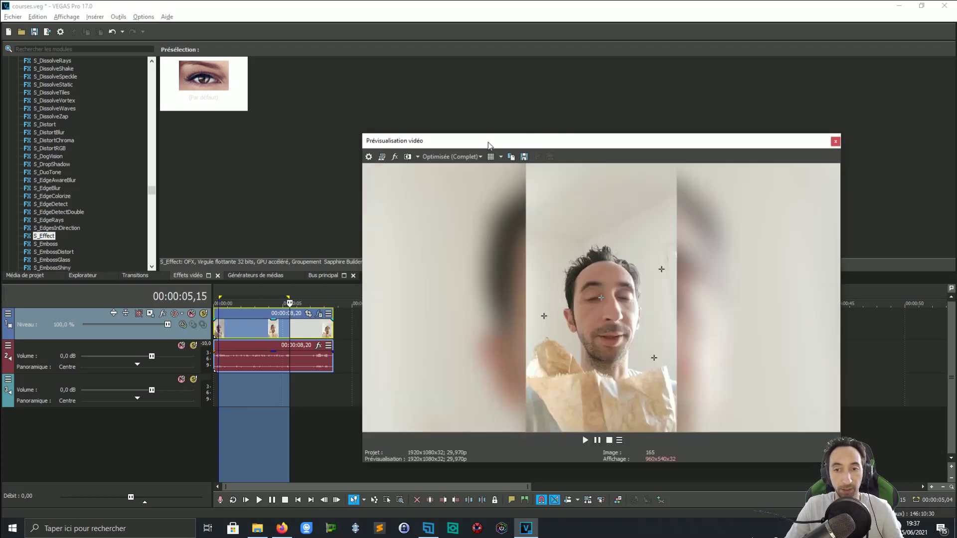
{"action": "left_click_drag", "start_coordinate": [489, 143], "coordinate": [238, 42]}
{"action": "left_click_drag", "start_coordinate": [703, 184], "coordinate": [665, 222]}
{"action": "left_click_drag", "start_coordinate": [770, 381], "coordinate": [923, 373]}
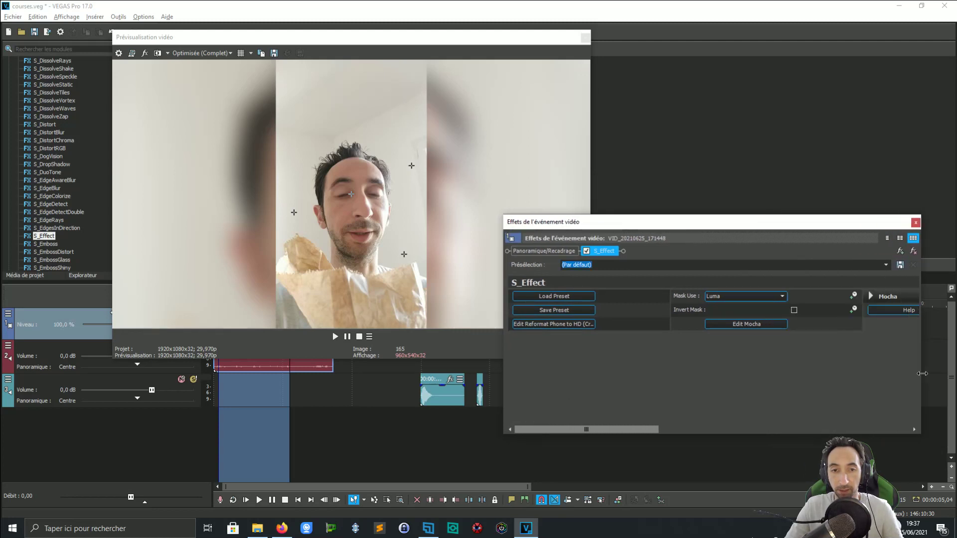
Step: Expand the Mocha parameters of S_Effect and enlarge the effects window to look through their sliders and options
{"action": "left_click", "coordinate": [870, 297]}
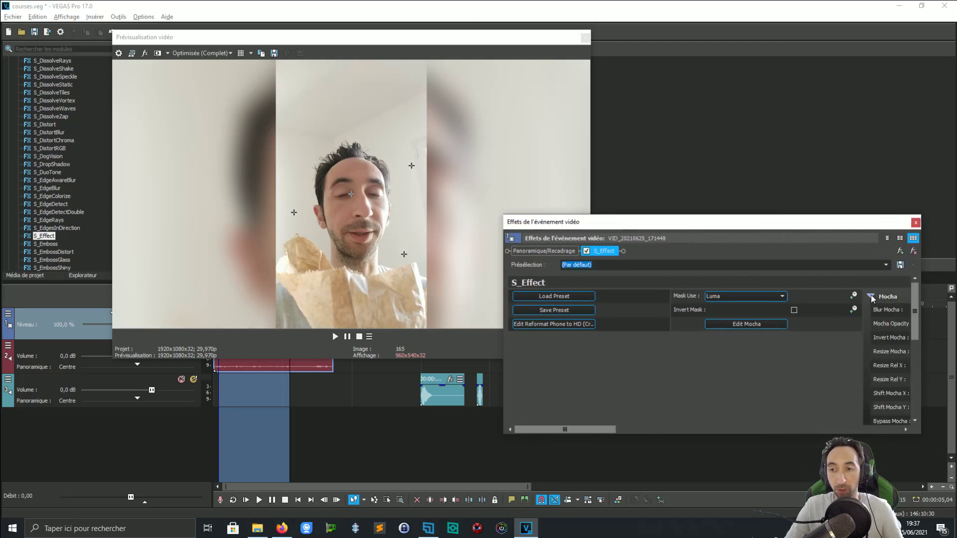
{"action": "left_click", "coordinate": [351, 193]}
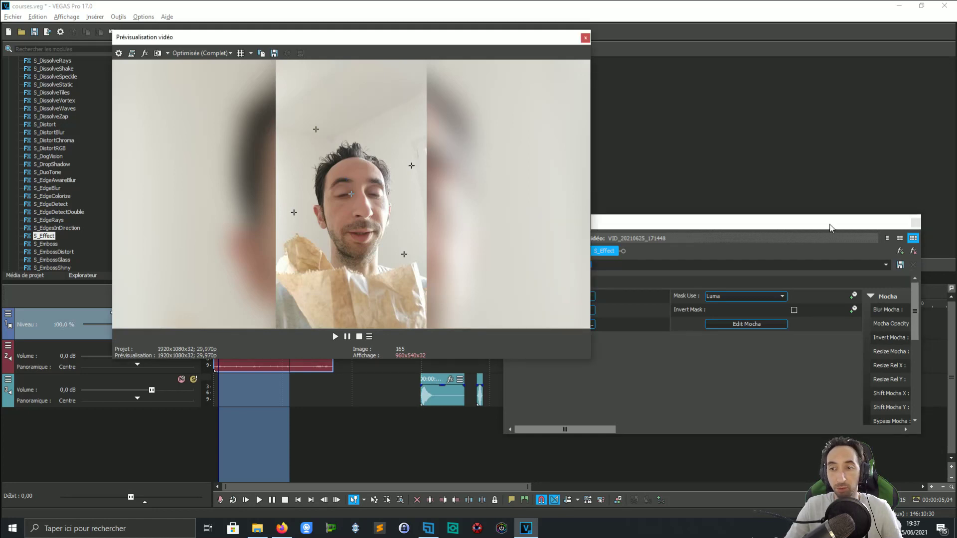
{"action": "left_click_drag", "start_coordinate": [830, 227], "coordinate": [655, 194]}
{"action": "left_click_drag", "start_coordinate": [734, 354], "coordinate": [931, 360]}
{"action": "scroll", "coordinate": [753, 289], "scroll_direction": "down", "scroll_amount": 2}
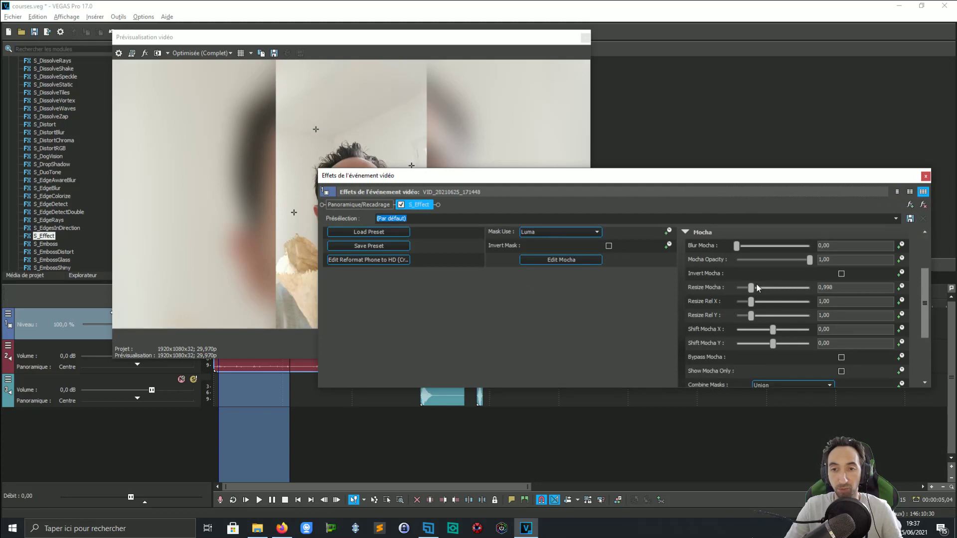
Step: Open the clip in the Sapphire Mocha mask editor, scrub back toward its start and close the editor
{"action": "left_click", "coordinate": [561, 257]}
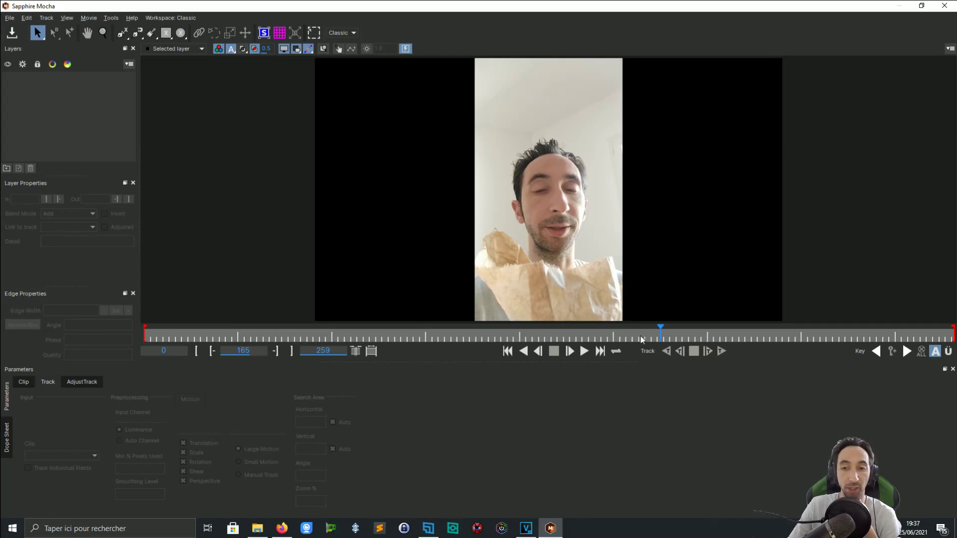
{"action": "left_click_drag", "start_coordinate": [658, 339], "coordinate": [276, 340]}
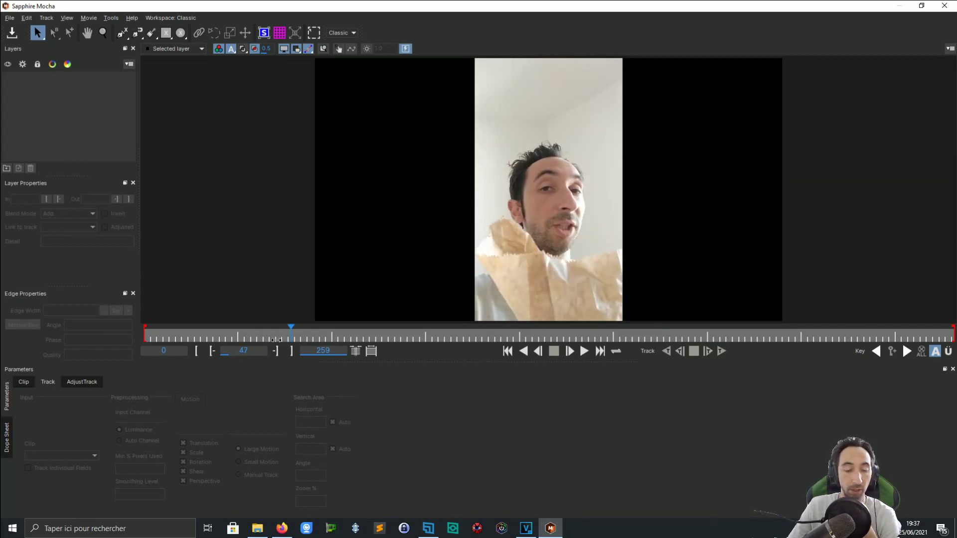
{"action": "left_click", "coordinate": [943, 5]}
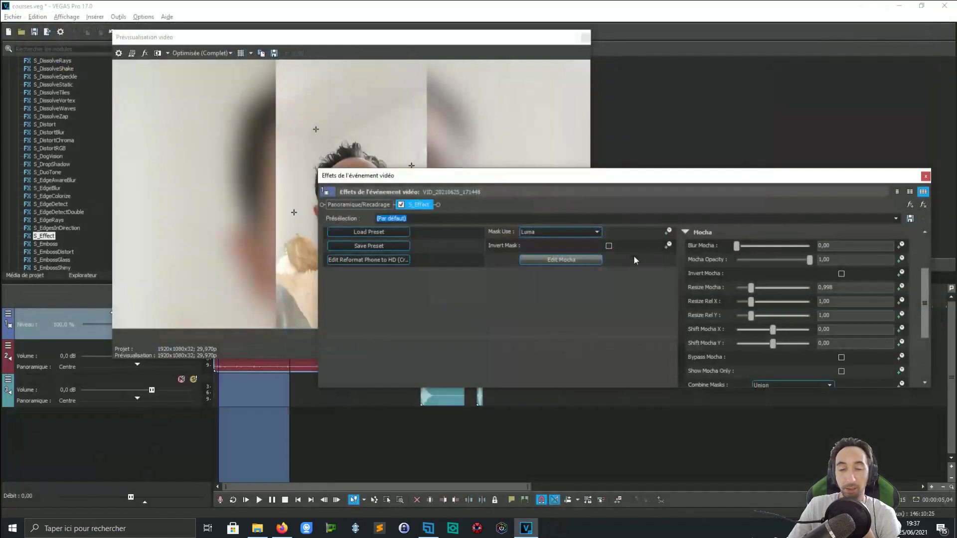
Step: Close the effects window, place the playhead at about 3,18 s and move the video preview clear of the timeline
{"action": "left_click", "coordinate": [924, 174]}
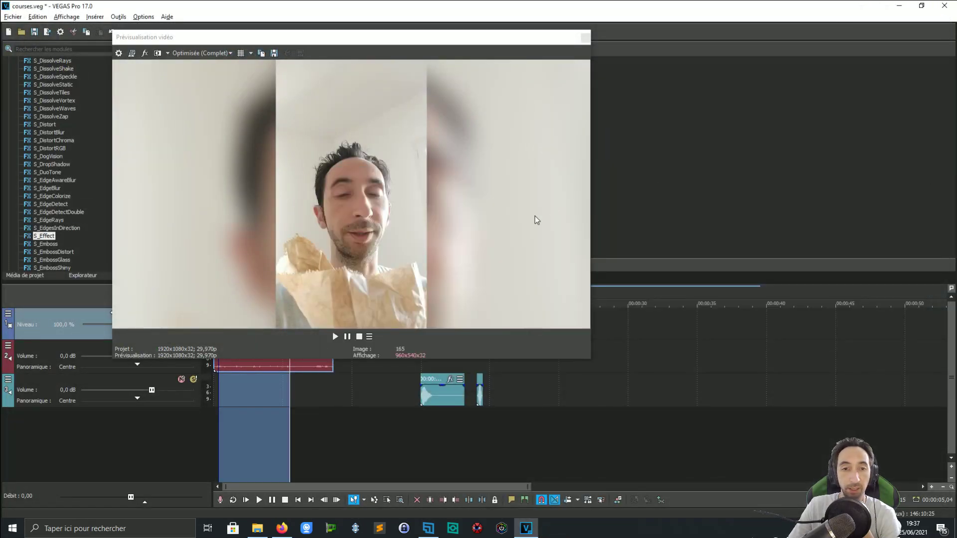
{"action": "left_click", "coordinate": [263, 393]}
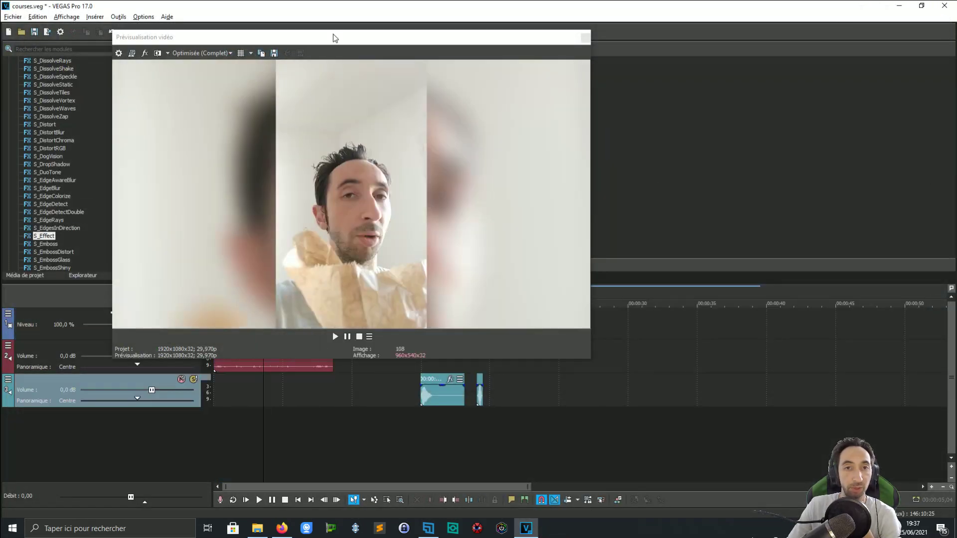
{"action": "left_click_drag", "start_coordinate": [333, 34], "coordinate": [637, 31]}
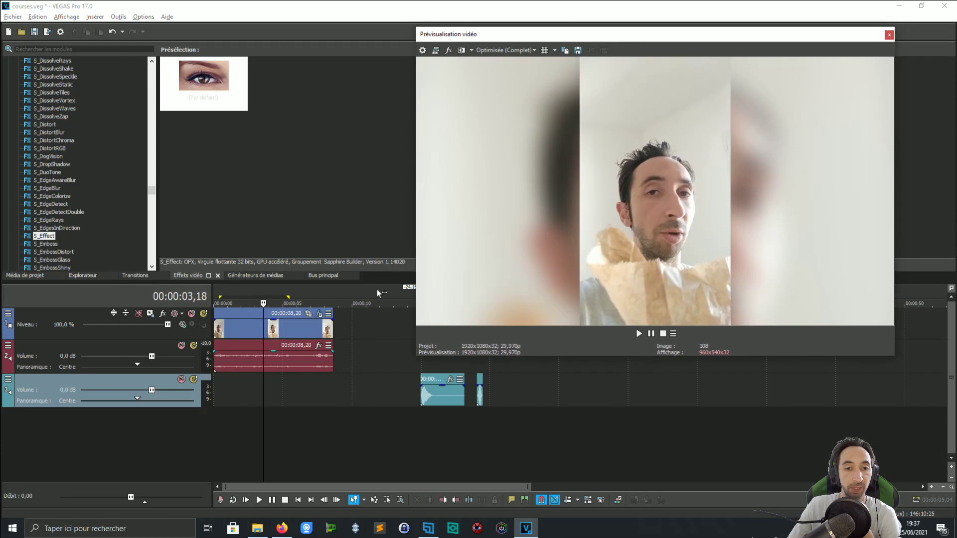
Step: Open the clip's Reformat Phone to HD preset in Sapphire Effect Builder and enlarge the node workspace to show the whole graph
{"action": "left_click", "coordinate": [319, 313]}
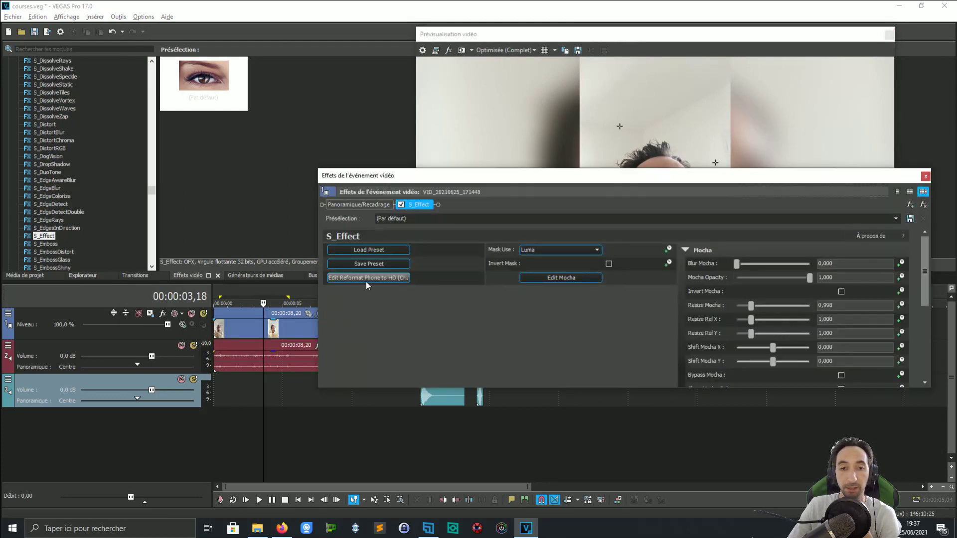
{"action": "left_click", "coordinate": [580, 277]}
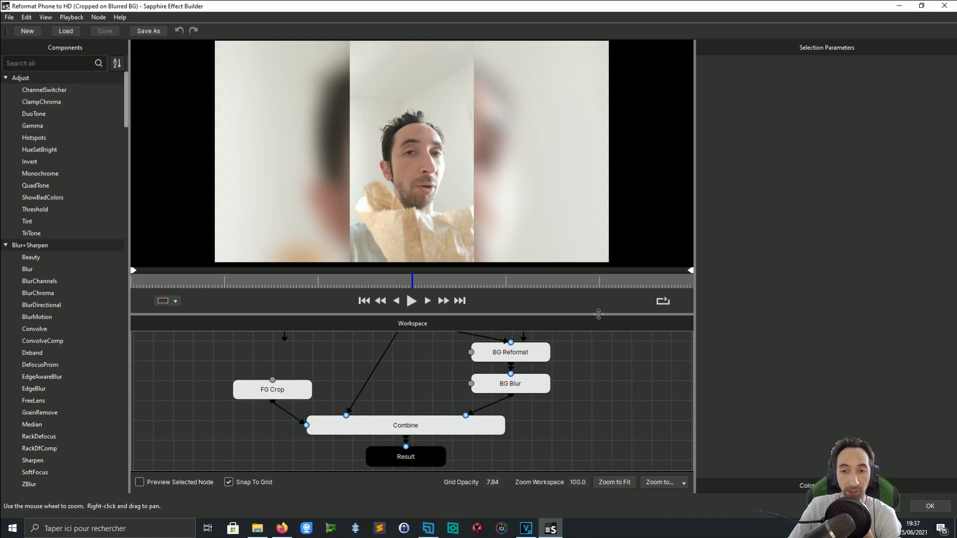
{"action": "left_click_drag", "start_coordinate": [599, 314], "coordinate": [594, 181]}
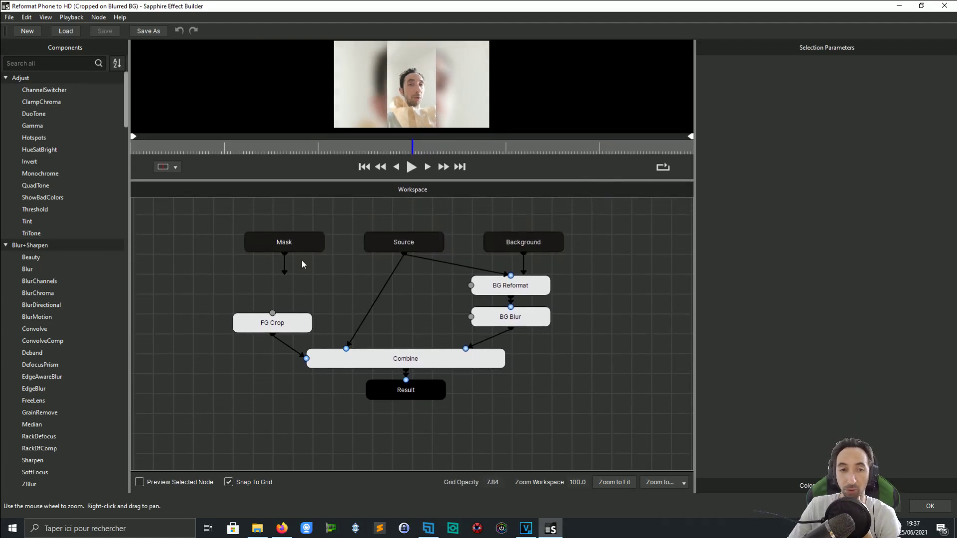
Step: Select the Mask and Source nodes in turn, and shift the Background node slightly up and away from them
{"action": "left_click", "coordinate": [292, 245]}
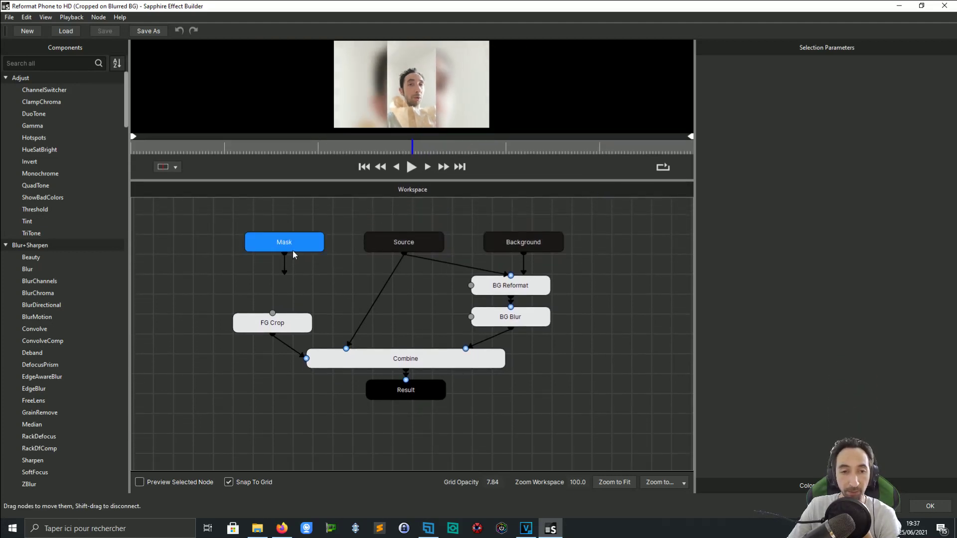
{"action": "left_click", "coordinate": [424, 249]}
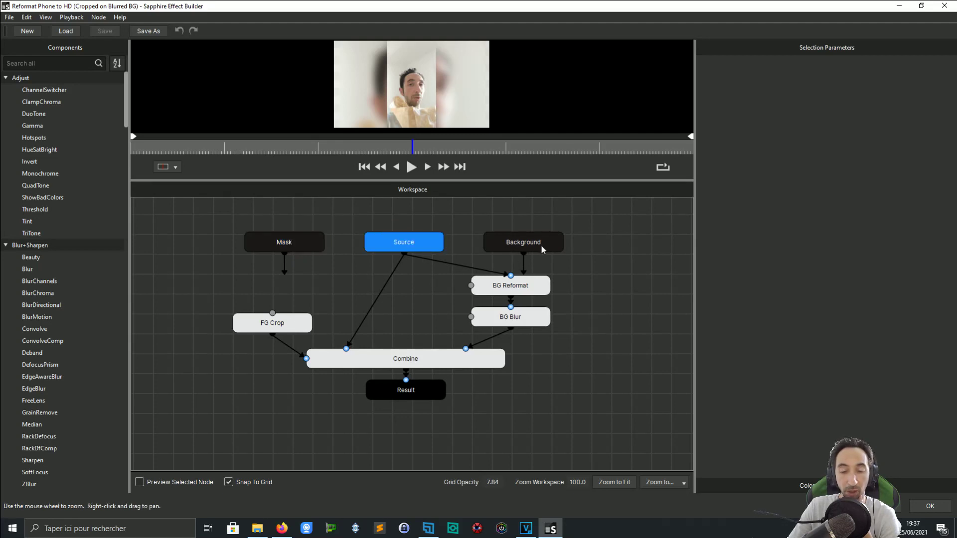
{"action": "mouse_move", "coordinate": [541, 250]}
{"action": "left_mouse_down"}
{"action": "mouse_move", "coordinate": [565, 240]}
{"action": "mouse_move", "coordinate": [537, 241]}
{"action": "left_mouse_up"}
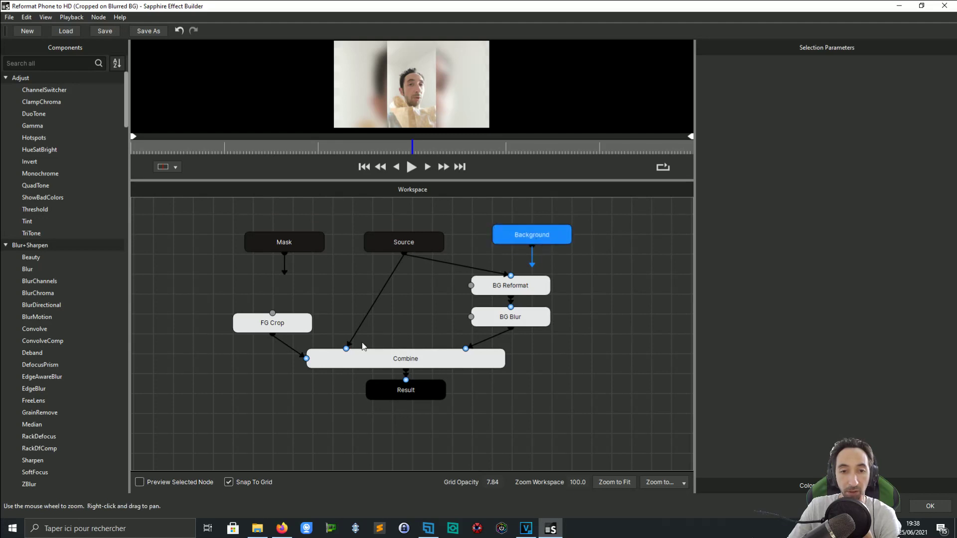
Step: Disconnect the Source node from Combine and reconnect it, and try out Combine's BG Blur and matte connections
{"action": "left_click_drag", "start_coordinate": [346, 349], "coordinate": [395, 312]}
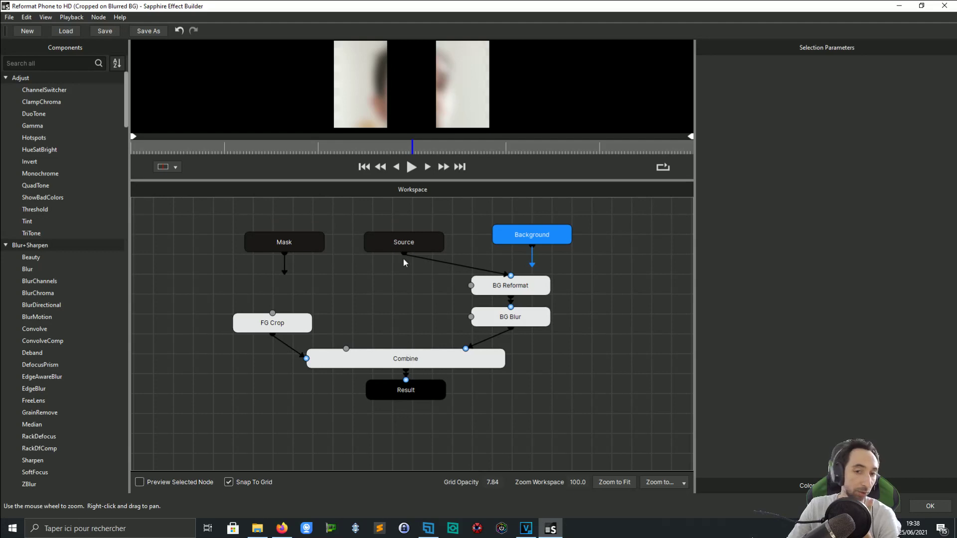
{"action": "left_click_drag", "start_coordinate": [403, 254], "coordinate": [345, 353]}
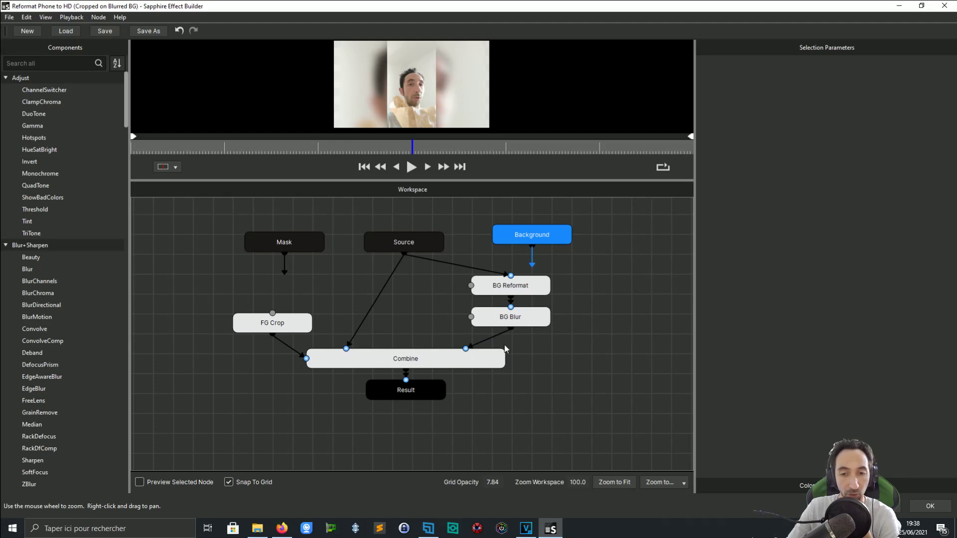
{"action": "left_click_drag", "start_coordinate": [504, 332], "coordinate": [465, 349]}
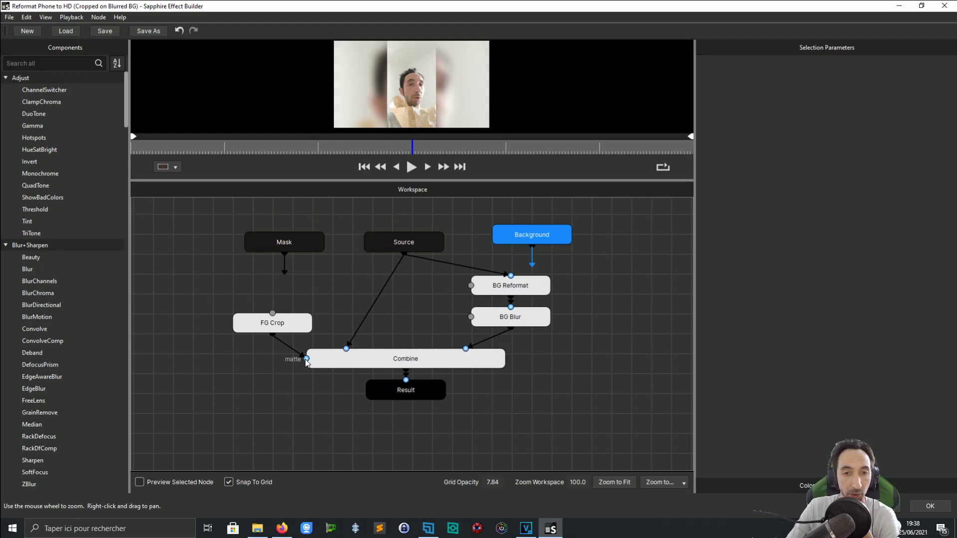
{"action": "mouse_move", "coordinate": [307, 357]}
{"action": "left_mouse_down"}
{"action": "mouse_move", "coordinate": [242, 351]}
{"action": "mouse_move", "coordinate": [307, 360]}
{"action": "left_mouse_up"}
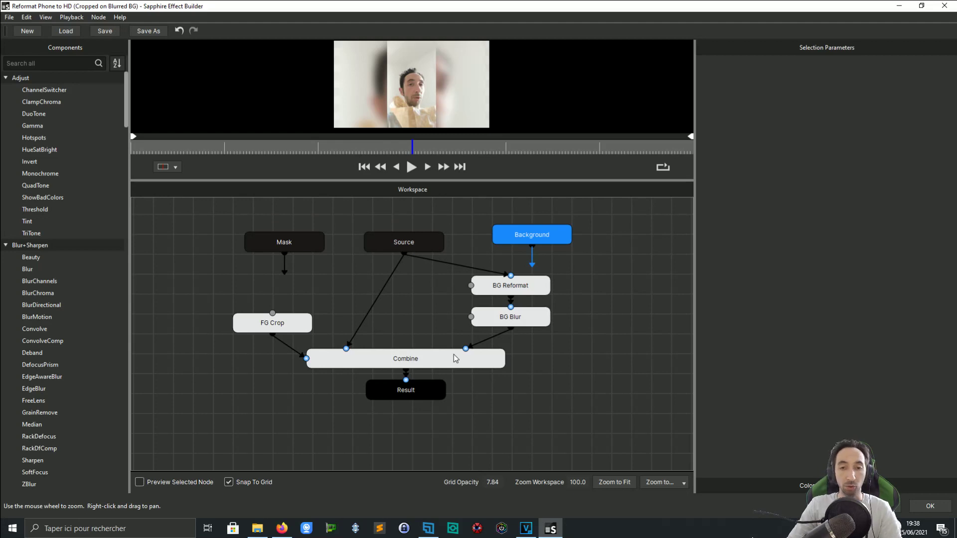
Step: Show the parameters of the Combine and BG Reformat nodes, and enlarge the effect's picture preview
{"action": "left_click", "coordinate": [438, 366]}
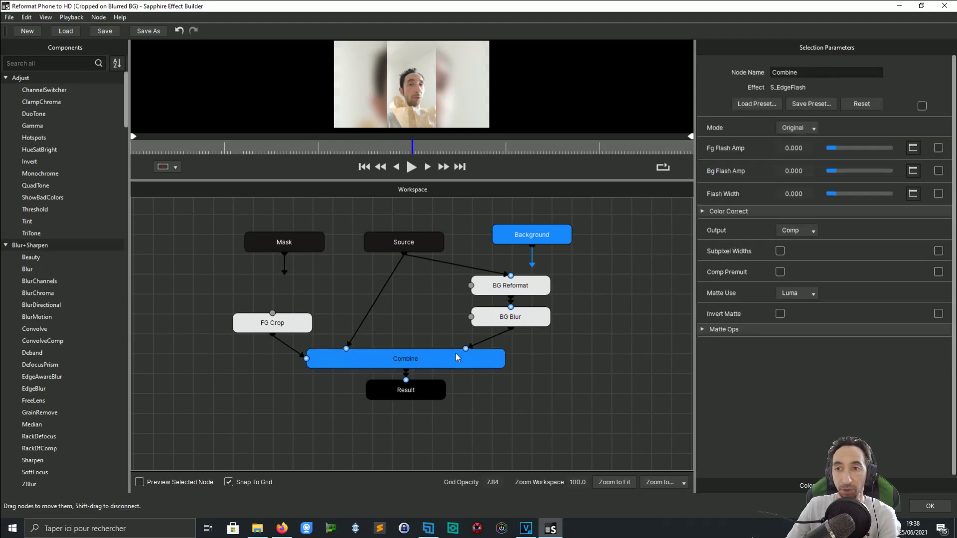
{"action": "left_click", "coordinate": [522, 289]}
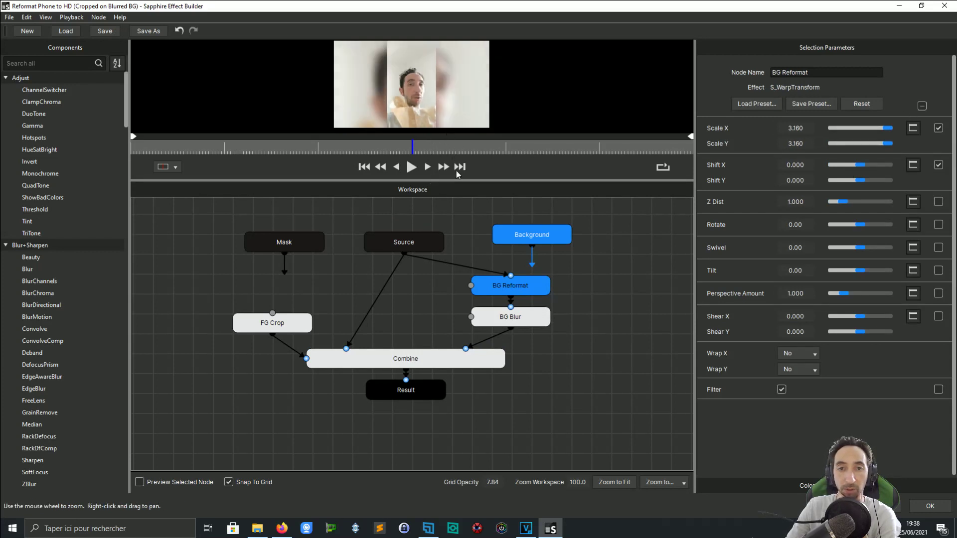
{"action": "left_click_drag", "start_coordinate": [457, 182], "coordinate": [456, 330]}
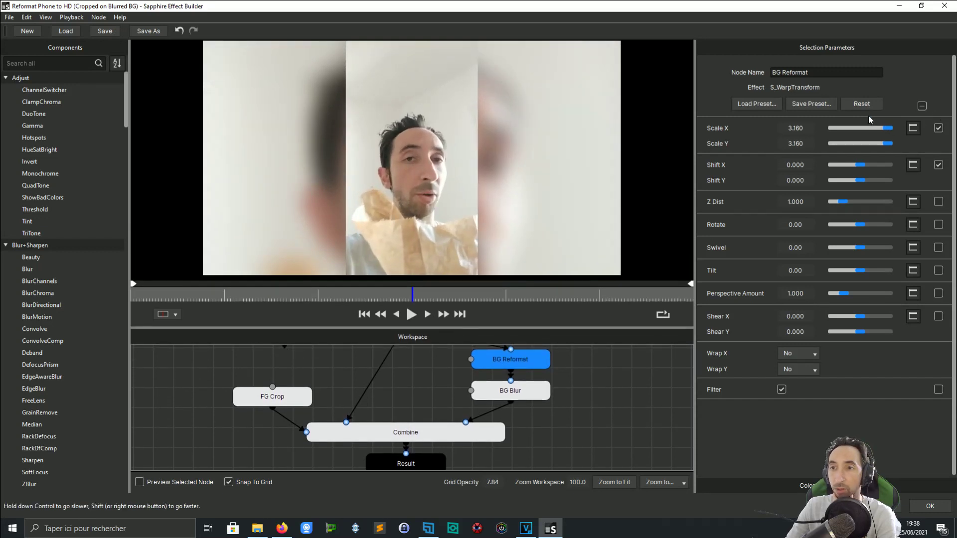
Step: Try a BG Reformat scale of 2.000 with preview playback, and a shift of 0.691 in X and 0.255 in Y with Z Dist 1.125
{"action": "left_click_drag", "start_coordinate": [883, 128], "coordinate": [897, 157]}
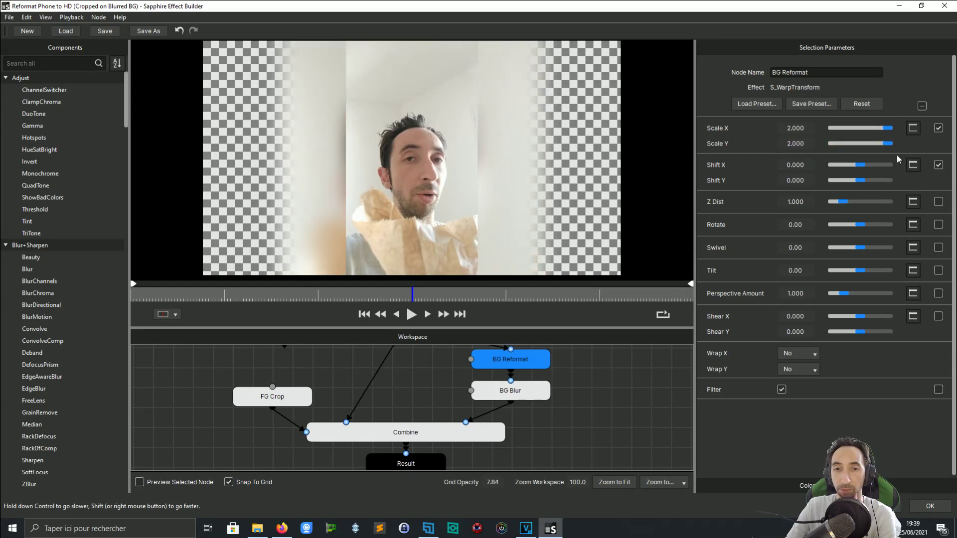
{"action": "left_click", "coordinate": [415, 318]}
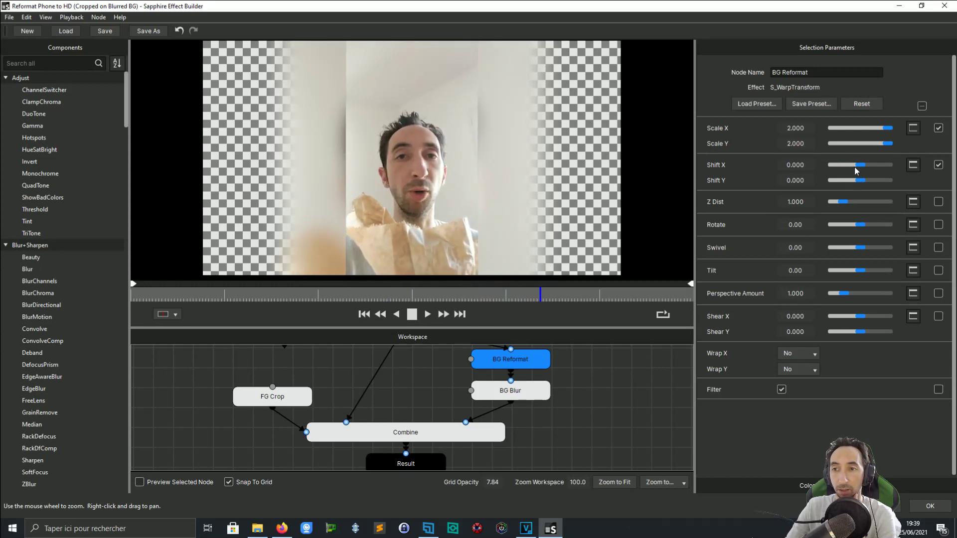
{"action": "left_click_drag", "start_coordinate": [840, 166], "coordinate": [869, 229]}
Step: Undo the scale, shift and Z Dist changes on the BG Reformat node
{"action": "key", "text": "ctrl+z"}
{"action": "key", "text": "ctrl+z"}
{"action": "key", "text": "ctrl+z"}
{"action": "key", "text": "ctrl+z"}
{"action": "key", "text": "ctrl+z"}
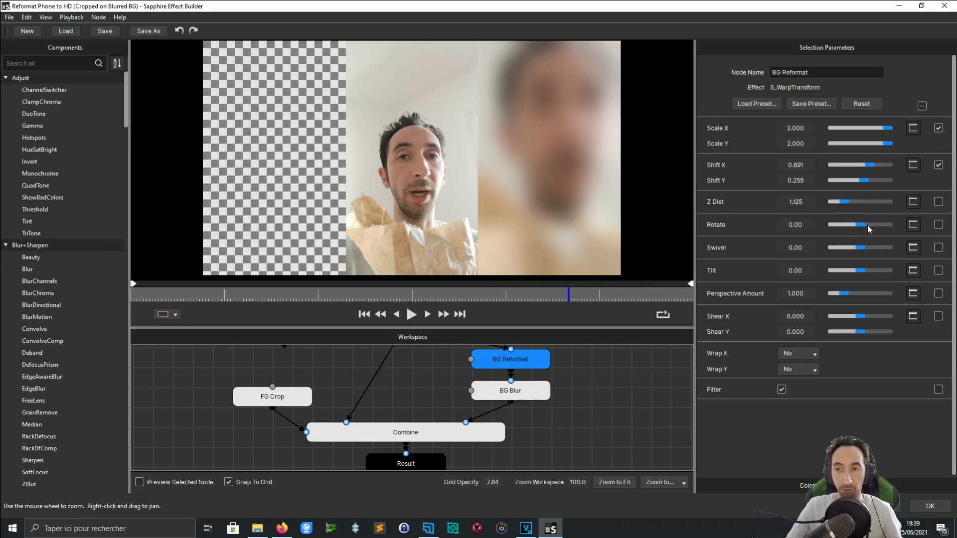
{"action": "key", "text": "ctrl+z"}
{"action": "key", "text": "ctrl+z"}
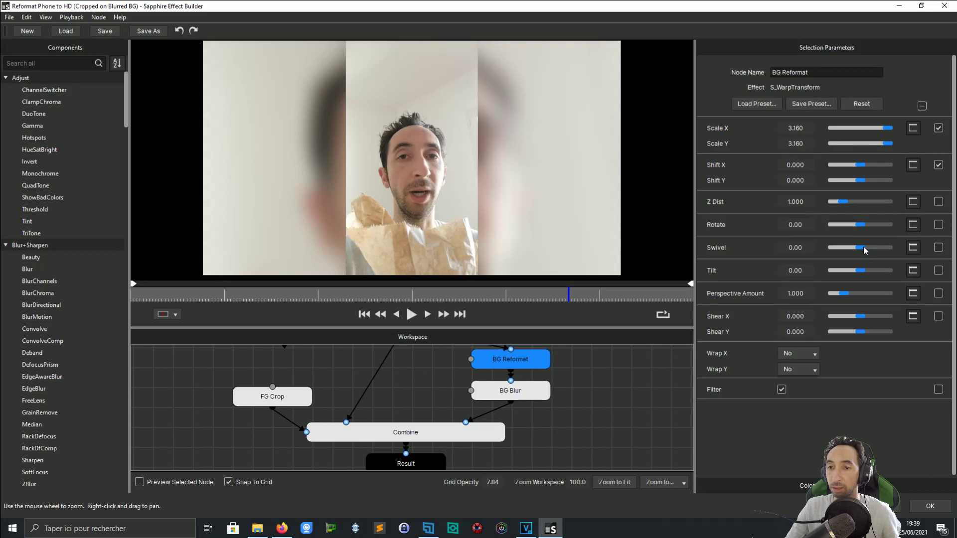
Step: Try out BG Reformat's Swivel, and set its Tilt to -5.60, undoing a trial tilt of 72.00
{"action": "mouse_move", "coordinate": [863, 250]}
{"action": "left_mouse_down"}
{"action": "mouse_move", "coordinate": [877, 251]}
{"action": "mouse_move", "coordinate": [847, 251]}
{"action": "mouse_move", "coordinate": [877, 251]}
{"action": "mouse_move", "coordinate": [860, 252]}
{"action": "mouse_move", "coordinate": [865, 266]}
{"action": "left_mouse_up"}
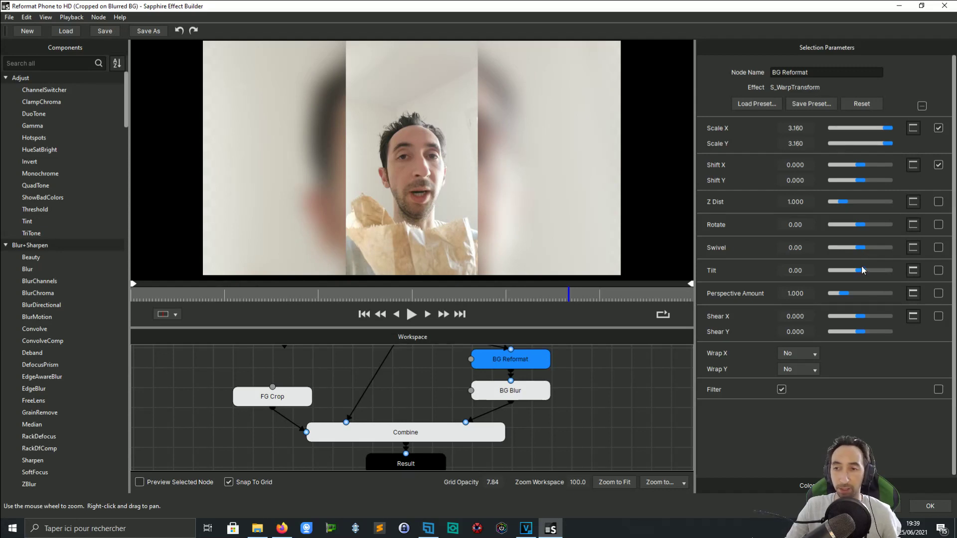
{"action": "left_click", "coordinate": [861, 271]}
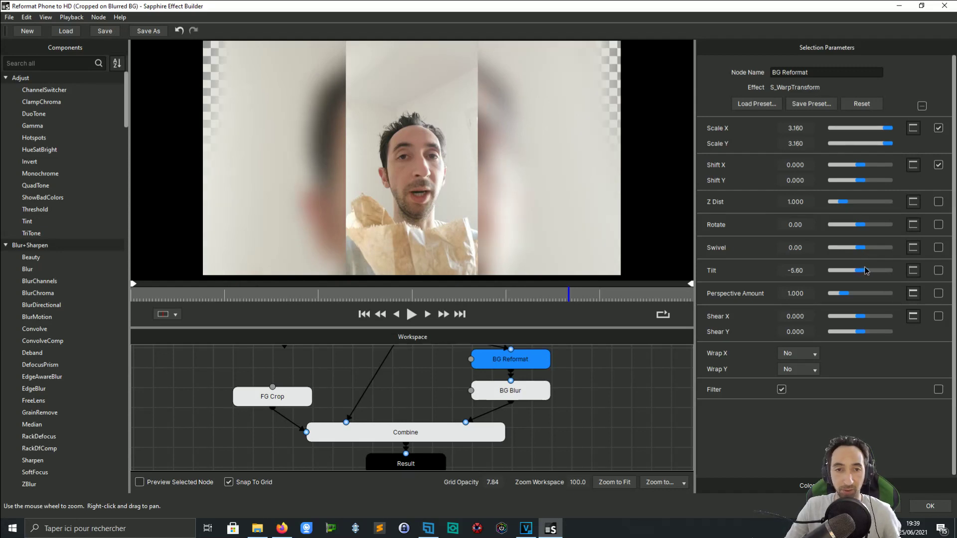
{"action": "left_click", "coordinate": [862, 271]}
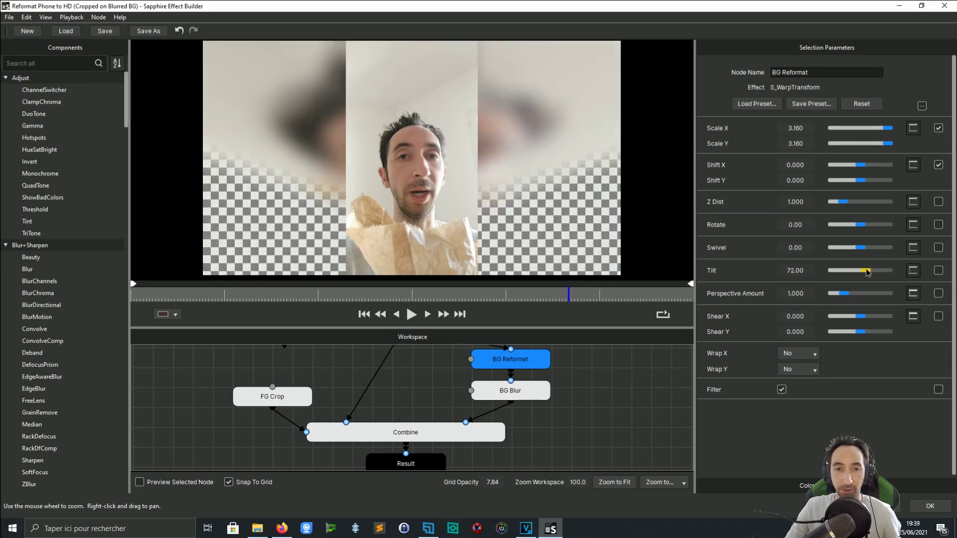
{"action": "key", "text": "ctrl+z"}
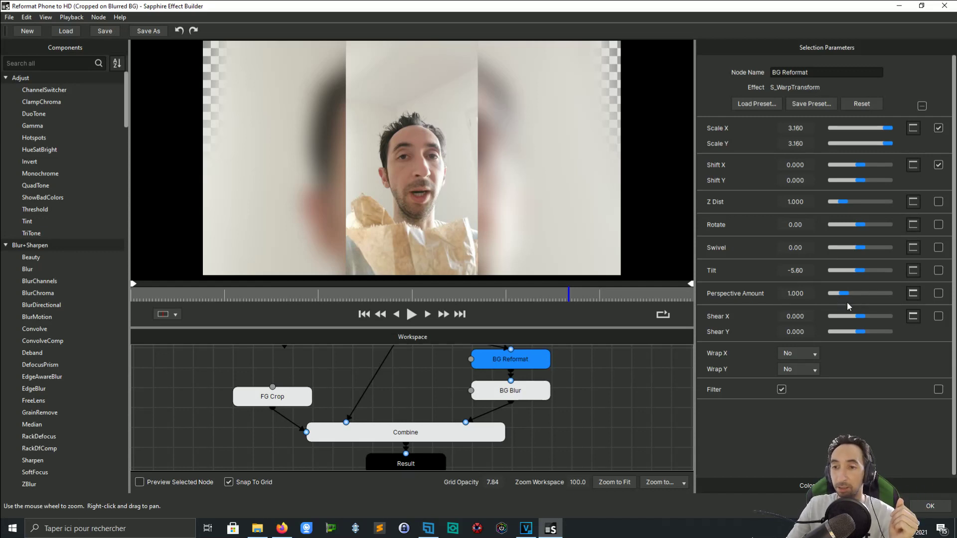
Step: Try a Perspective Amount of 0.250 and a small Shear X on BG Reformat, undoing each trial change
{"action": "left_click_drag", "start_coordinate": [844, 295], "coordinate": [817, 300]}
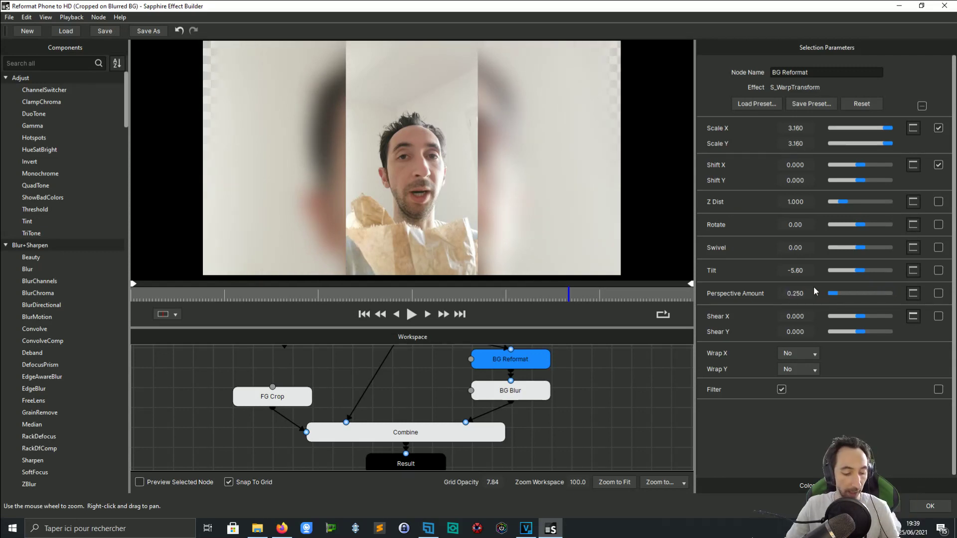
{"action": "key", "text": "ctrl+z"}
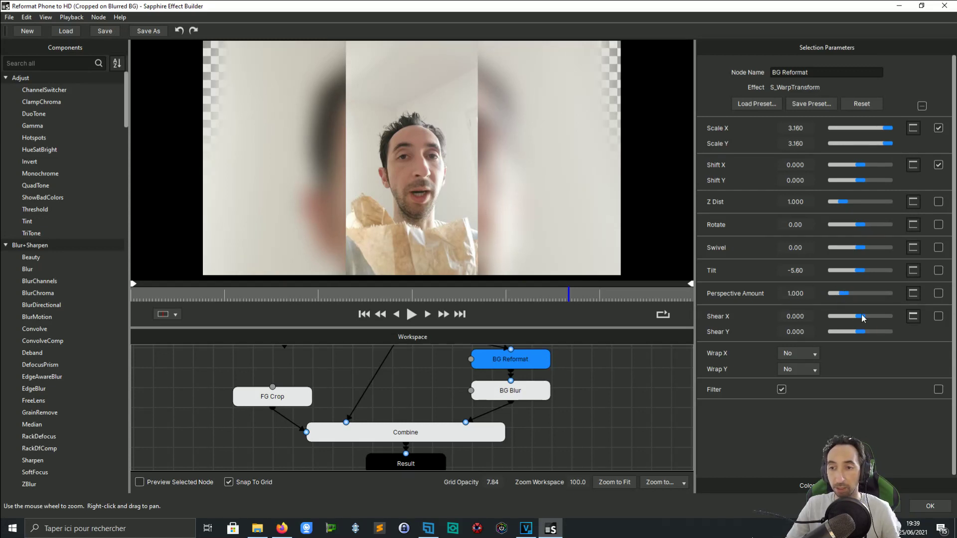
{"action": "left_click_drag", "start_coordinate": [860, 316], "coordinate": [865, 319]}
{"action": "key", "text": "ctrl+z"}
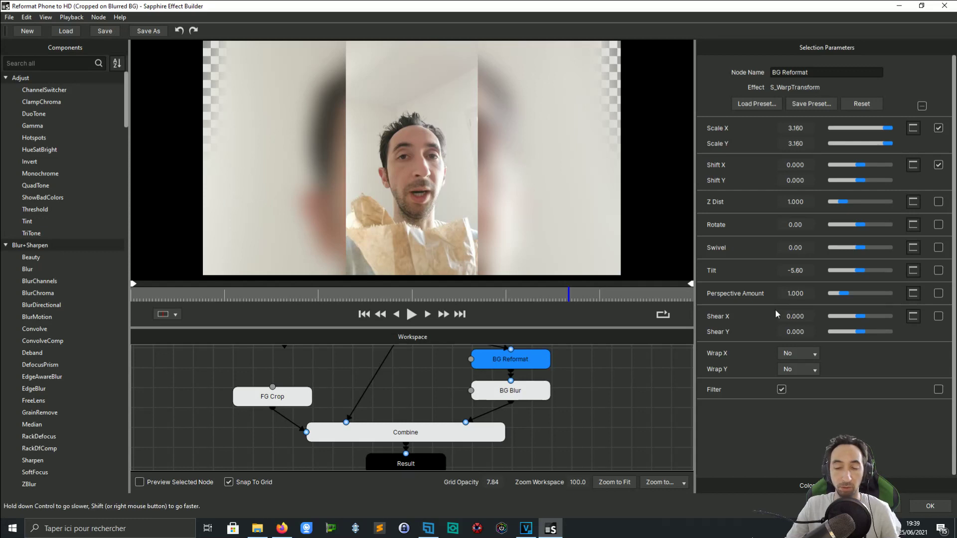
Step: Try Wrap X as Tile and Reflect and Wrap Y as Reflect on BG Reformat, and return both to No
{"action": "left_click", "coordinate": [812, 354]}
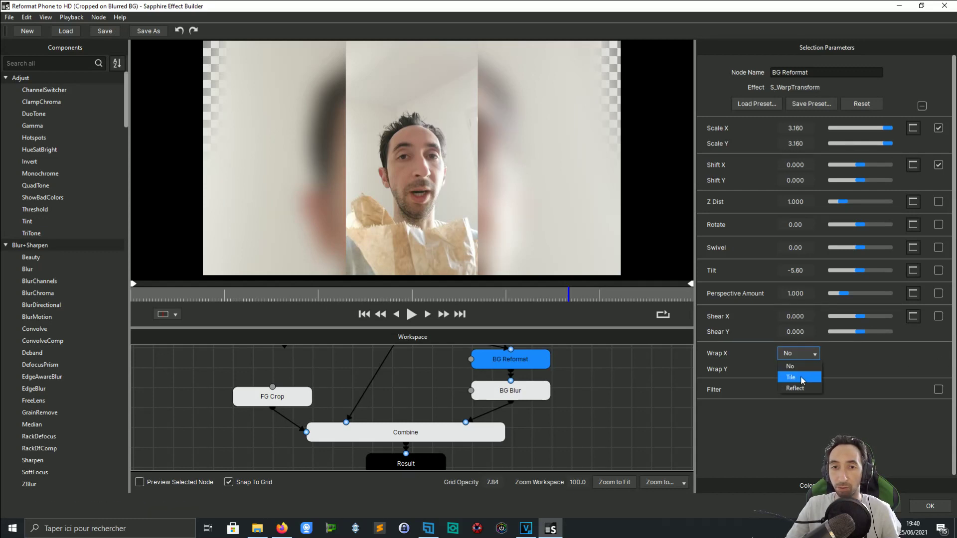
{"action": "left_click", "coordinate": [802, 381]}
{"action": "left_click", "coordinate": [813, 355]}
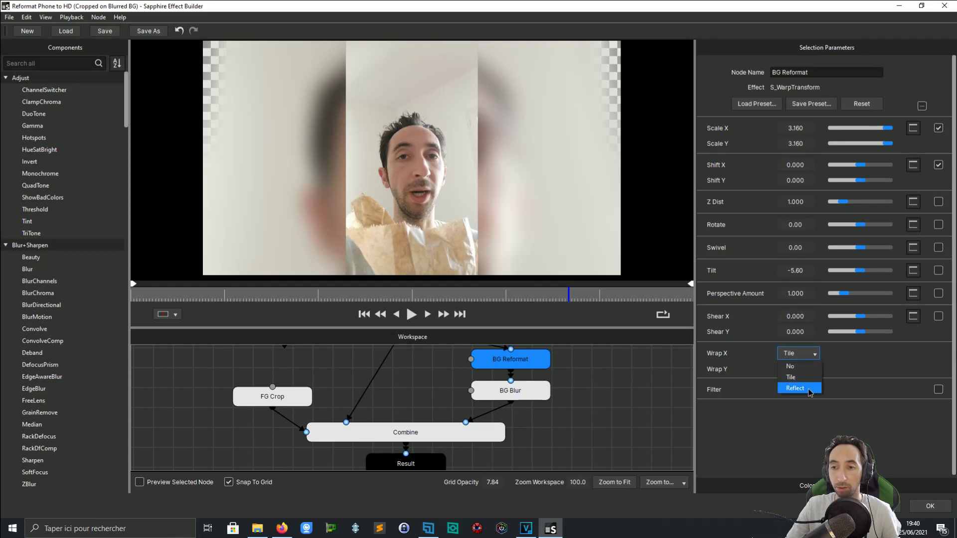
{"action": "left_click", "coordinate": [809, 389]}
{"action": "left_click", "coordinate": [804, 372]}
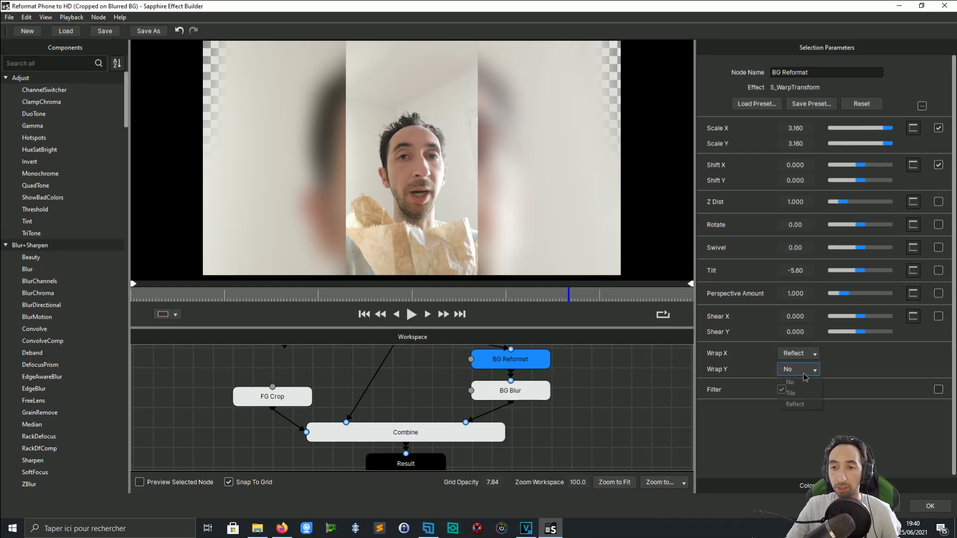
{"action": "left_click", "coordinate": [800, 399]}
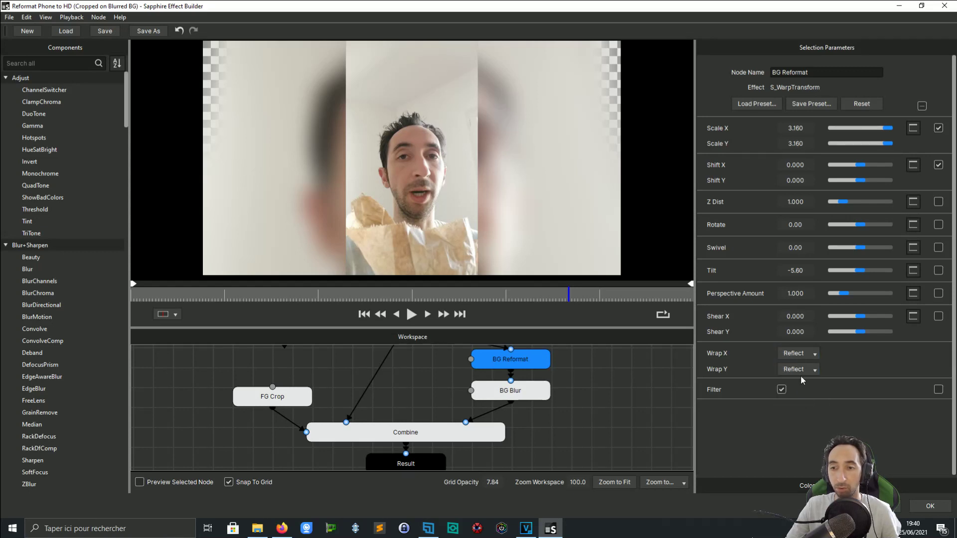
{"action": "left_click", "coordinate": [801, 373]}
{"action": "left_click", "coordinate": [800, 381]}
{"action": "left_click", "coordinate": [803, 355]}
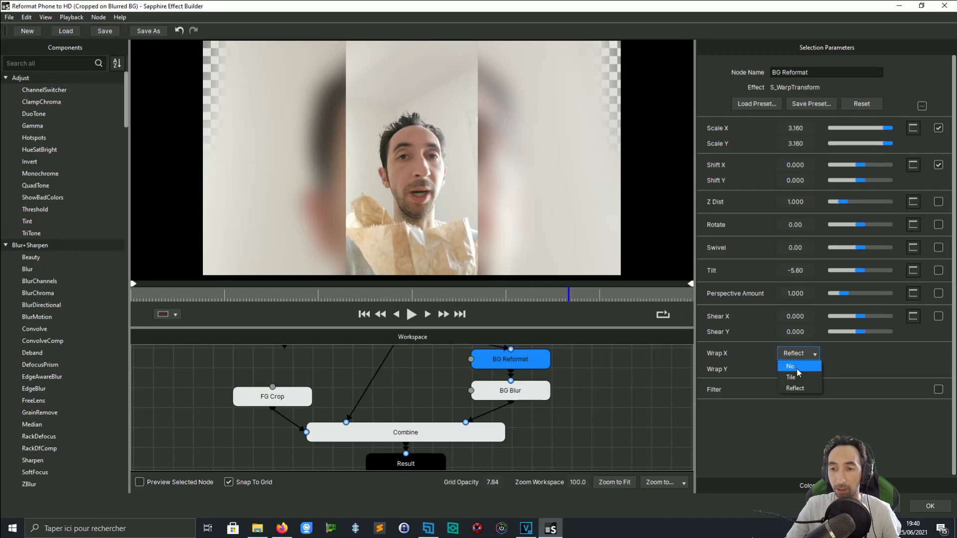
{"action": "left_click", "coordinate": [796, 367]}
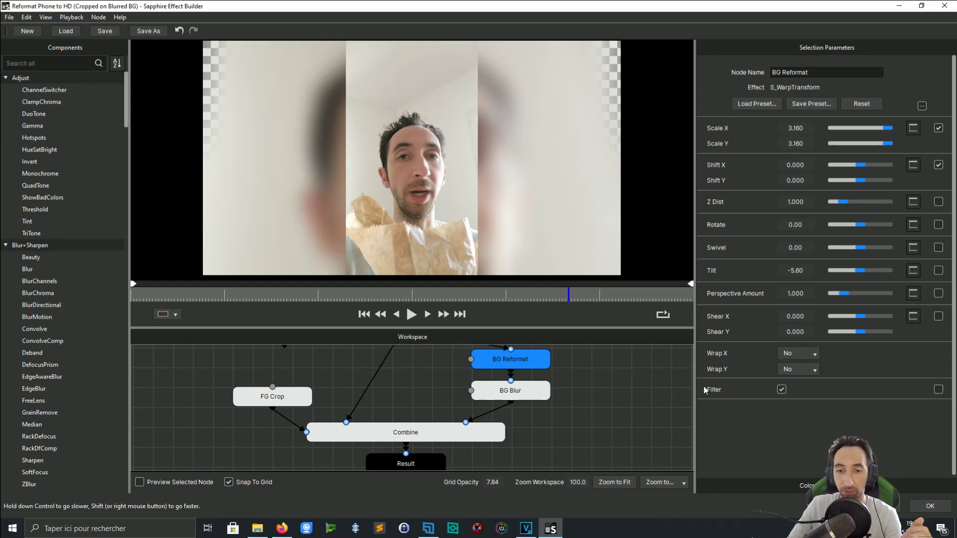
Step: Set the BG Blur node's Blur Amount to 0.637
{"action": "left_click", "coordinate": [500, 391]}
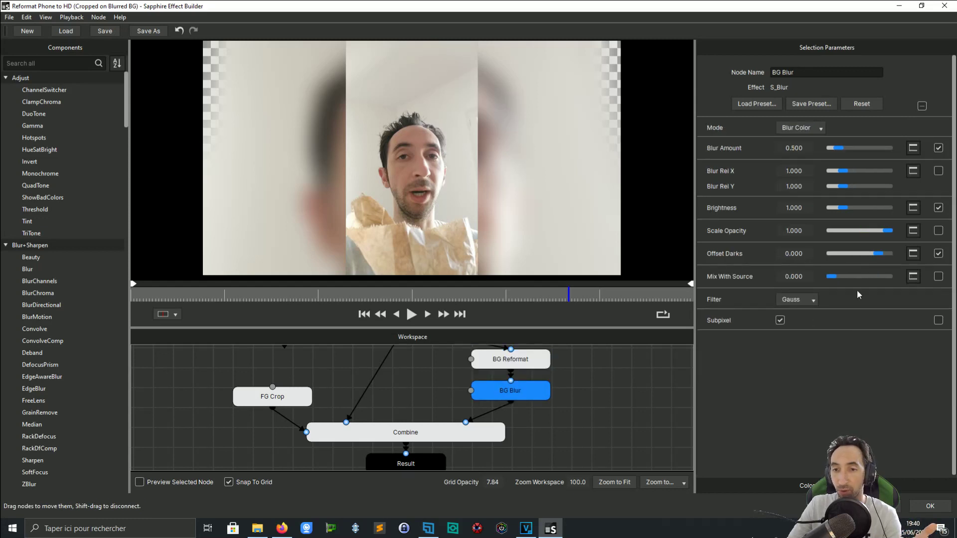
{"action": "mouse_move", "coordinate": [840, 150]}
{"action": "left_mouse_down"}
{"action": "mouse_move", "coordinate": [867, 149]}
{"action": "mouse_move", "coordinate": [829, 155]}
{"action": "mouse_move", "coordinate": [842, 153]}
{"action": "left_mouse_up"}
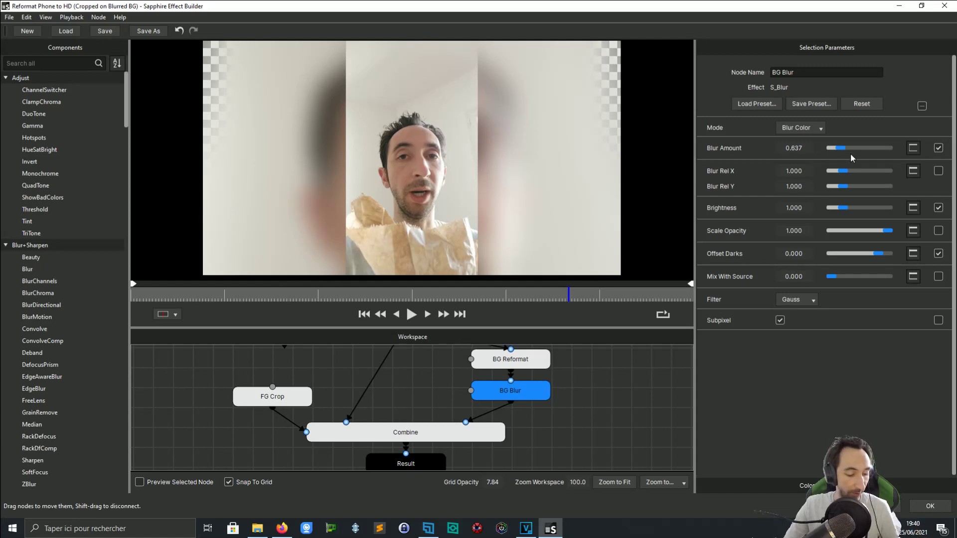
Step: Undo BG Blur's last Blur Amount change, and try a Brightness of 0.841 and a different Scale Opacity, undoing each trial
{"action": "key", "text": "ctrl+z"}
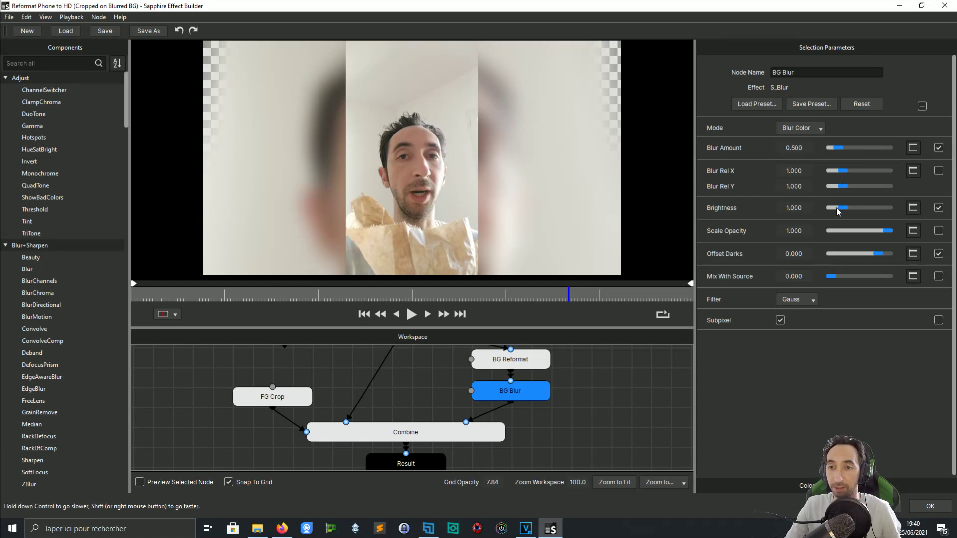
{"action": "left_click_drag", "start_coordinate": [838, 211], "coordinate": [839, 214]}
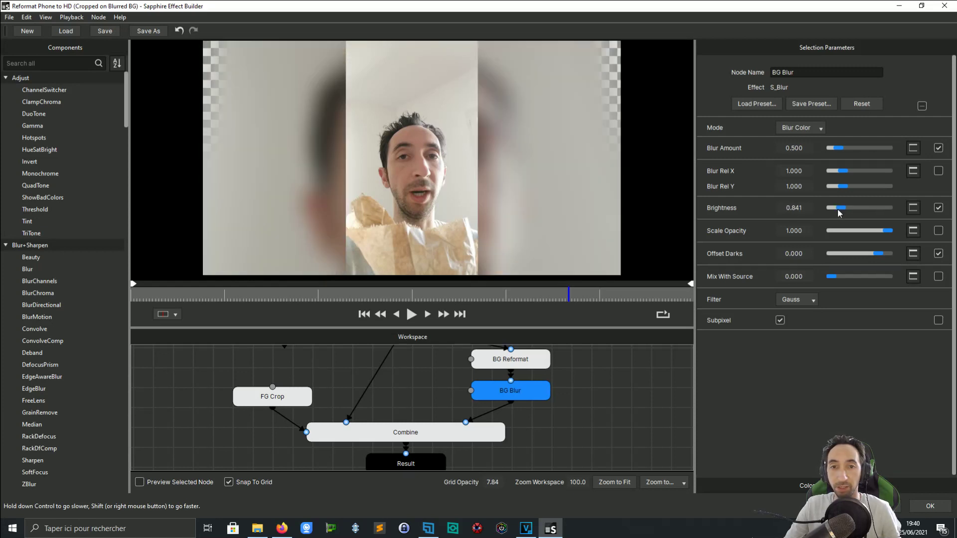
{"action": "key", "text": "ctrl+z"}
{"action": "left_click_drag", "start_coordinate": [889, 231], "coordinate": [828, 279]}
{"action": "key", "text": "ctrl+z"}
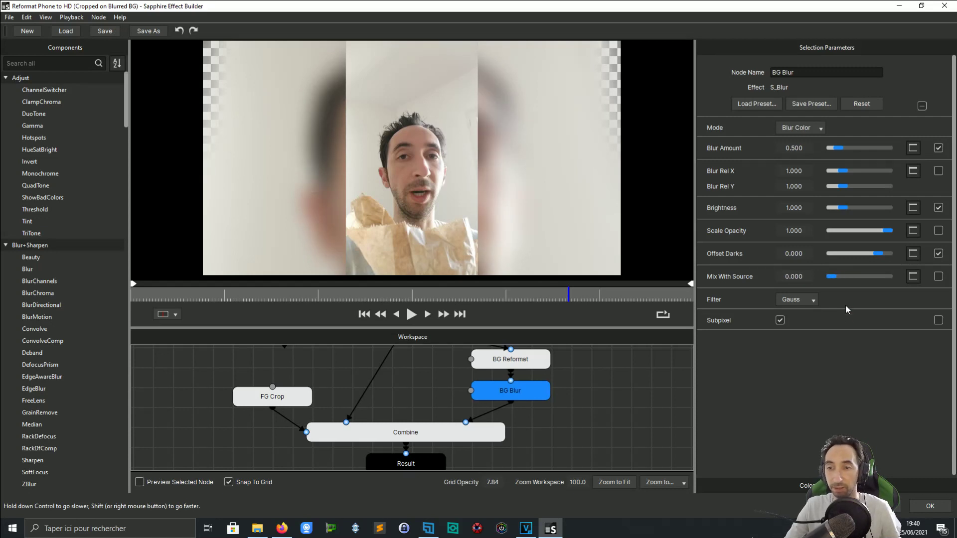
Step: Try the Triangle and Box filters on the BG Blur node, and return its Filter to Gauss
{"action": "left_click", "coordinate": [803, 299]}
{"action": "left_click", "coordinate": [804, 321]}
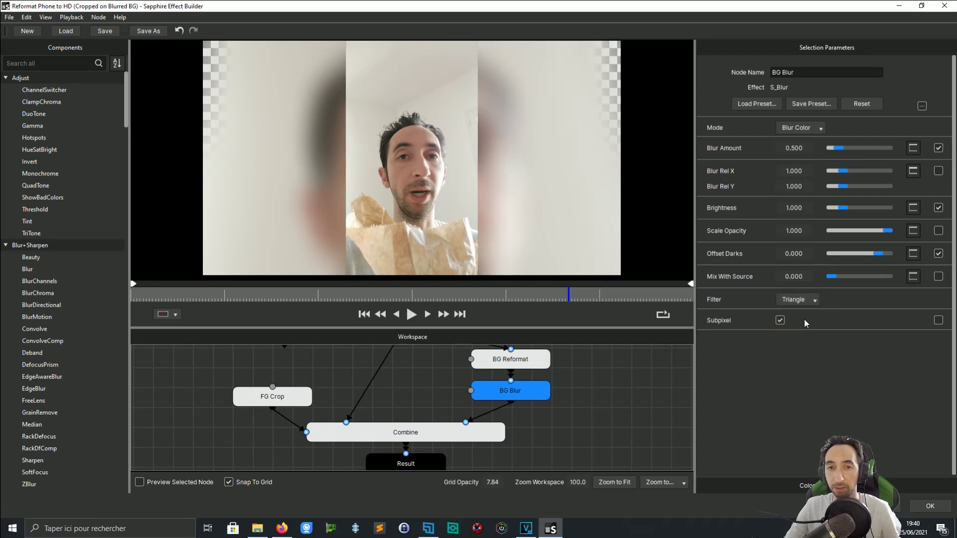
{"action": "left_click", "coordinate": [802, 301]}
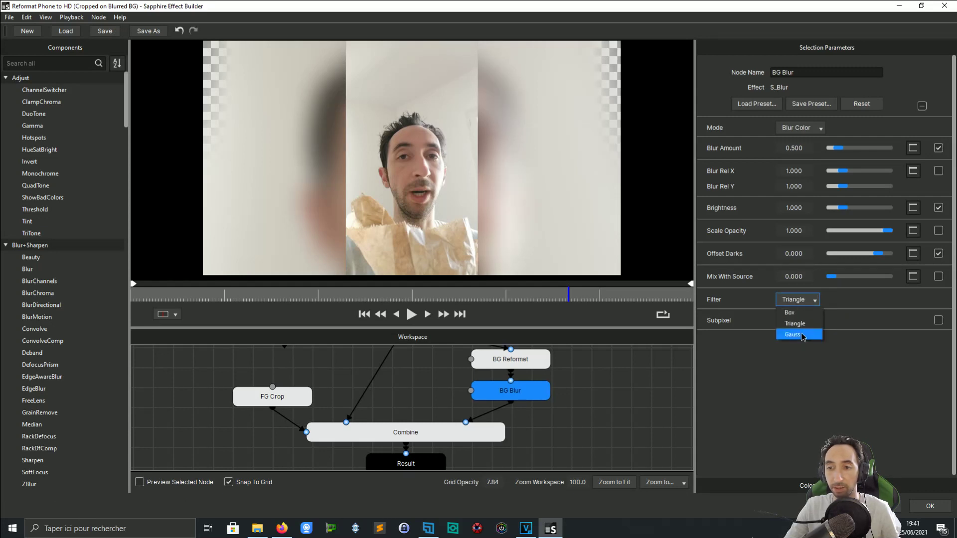
{"action": "left_click", "coordinate": [803, 334]}
{"action": "left_click", "coordinate": [806, 301]}
{"action": "left_click", "coordinate": [792, 313]}
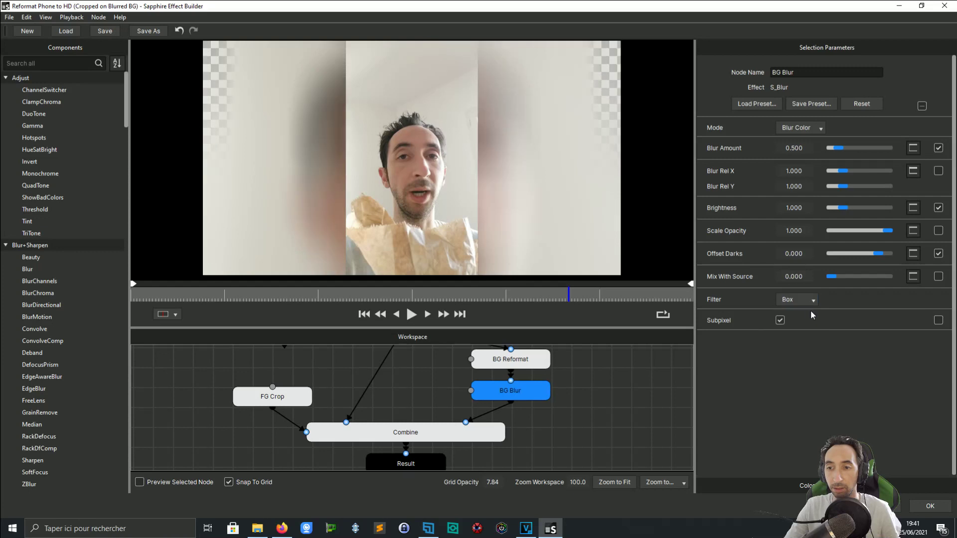
{"action": "key", "text": "ctrl+z"}
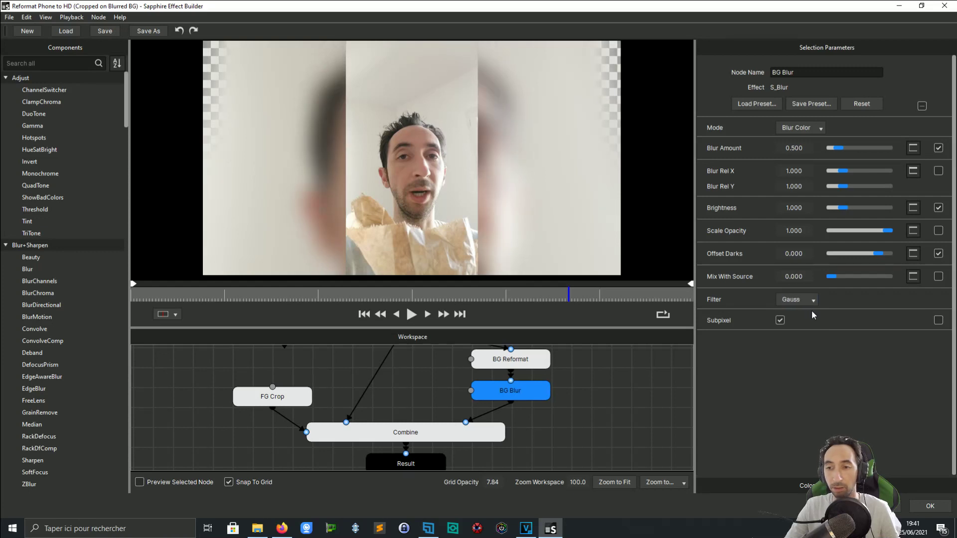
{"action": "left_click", "coordinate": [936, 321]}
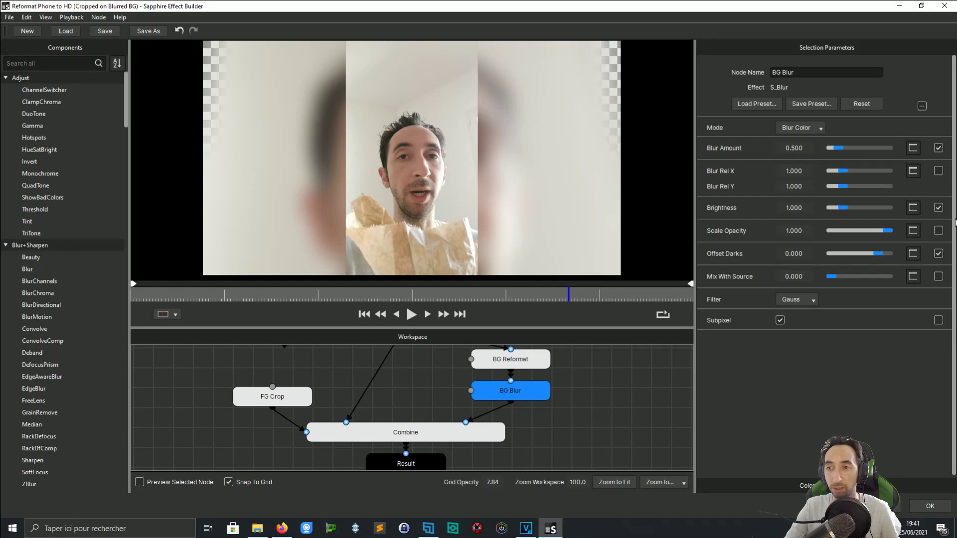
Step: Set the Combine node's Fg Flash Amp to 0.082 and its Bg Flash Amp to 0.097, backing out of a trial of 0.655
{"action": "left_click", "coordinate": [479, 434]}
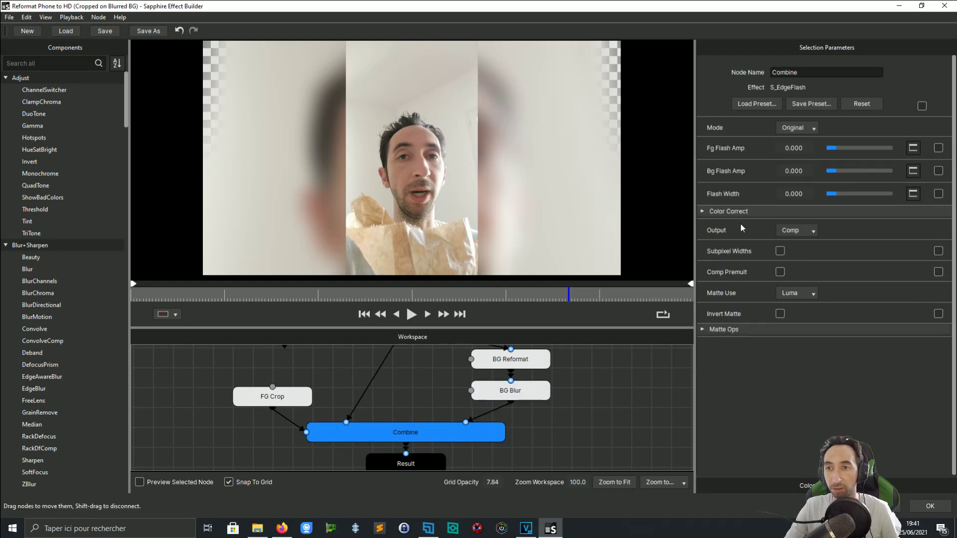
{"action": "mouse_move", "coordinate": [835, 155]}
{"action": "left_mouse_down"}
{"action": "mouse_move", "coordinate": [884, 155]}
{"action": "mouse_move", "coordinate": [837, 157]}
{"action": "left_mouse_up"}
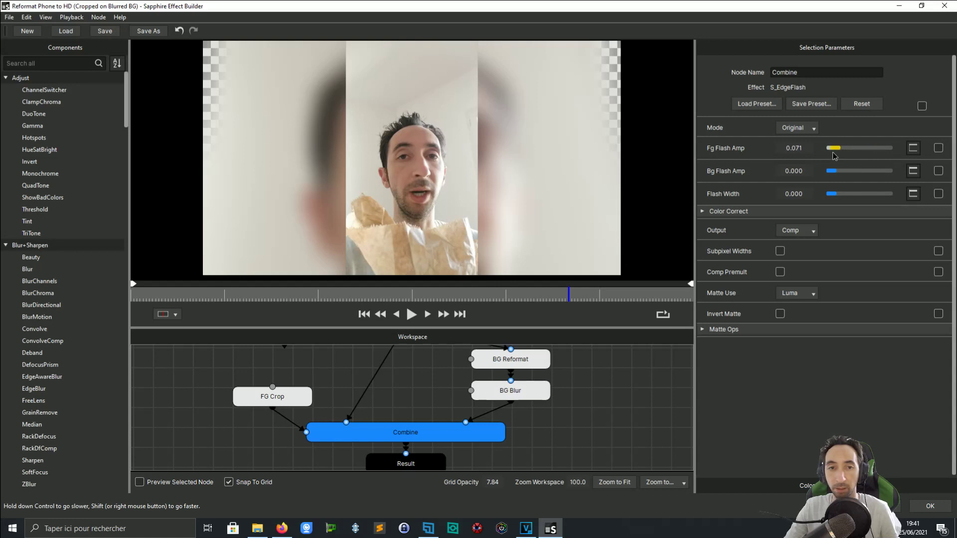
{"action": "key", "text": "ctrl+z"}
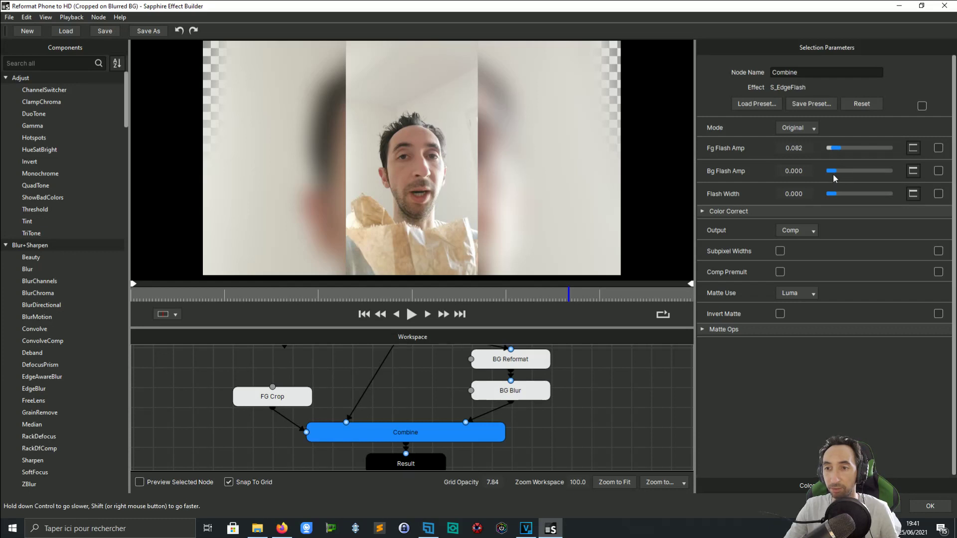
{"action": "left_click_drag", "start_coordinate": [832, 174], "coordinate": [868, 172]}
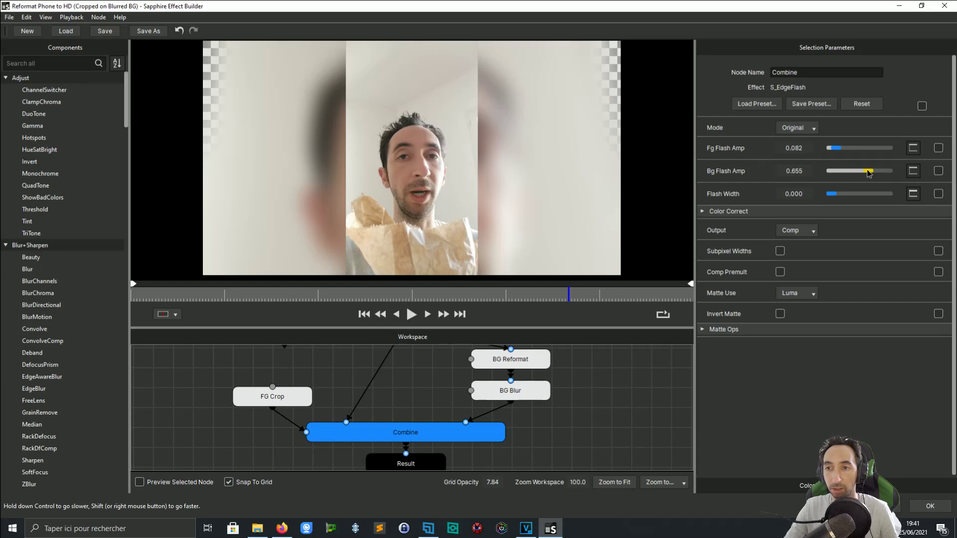
{"action": "key", "text": "ctrl+z"}
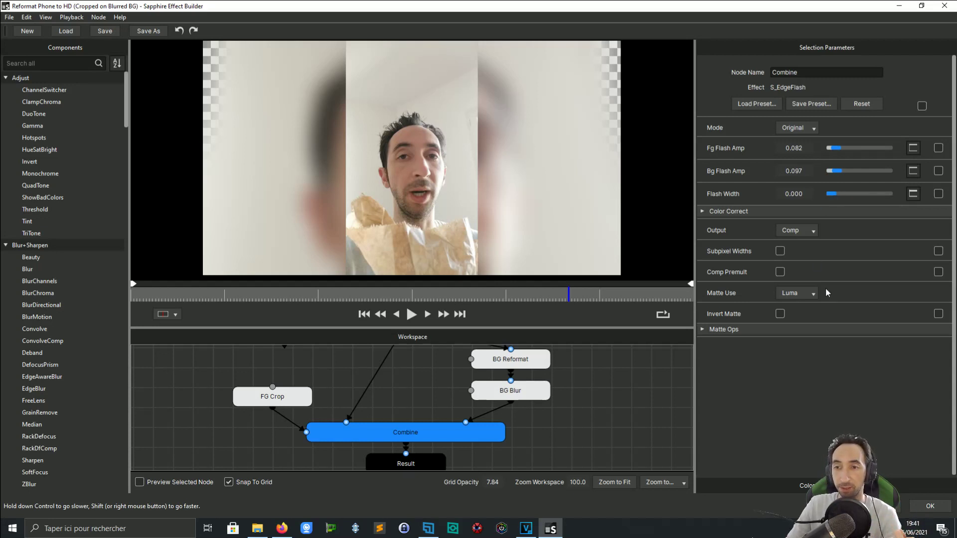
Step: Apply the Effect Builder changes to the phone clip and save the project
{"action": "left_click", "coordinate": [929, 506]}
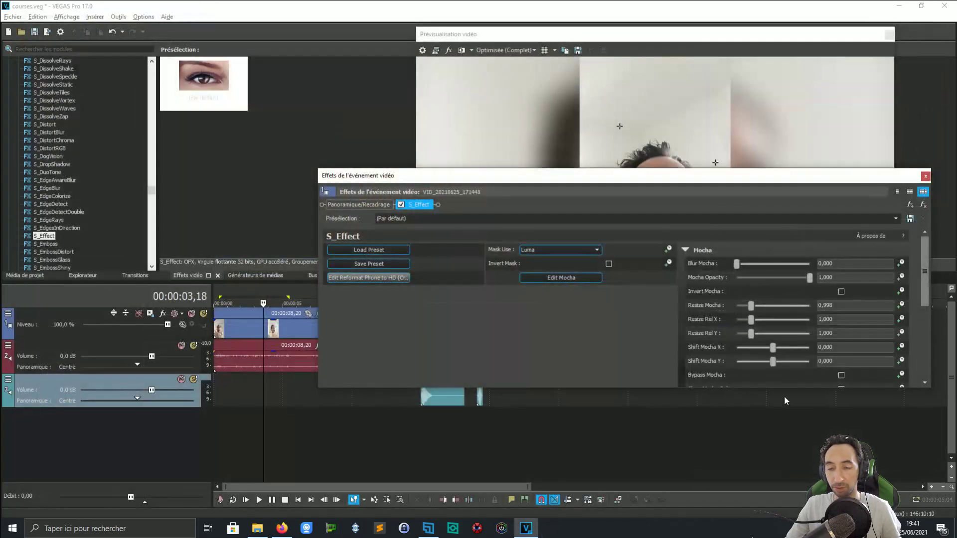
{"action": "left_click", "coordinate": [925, 176]}
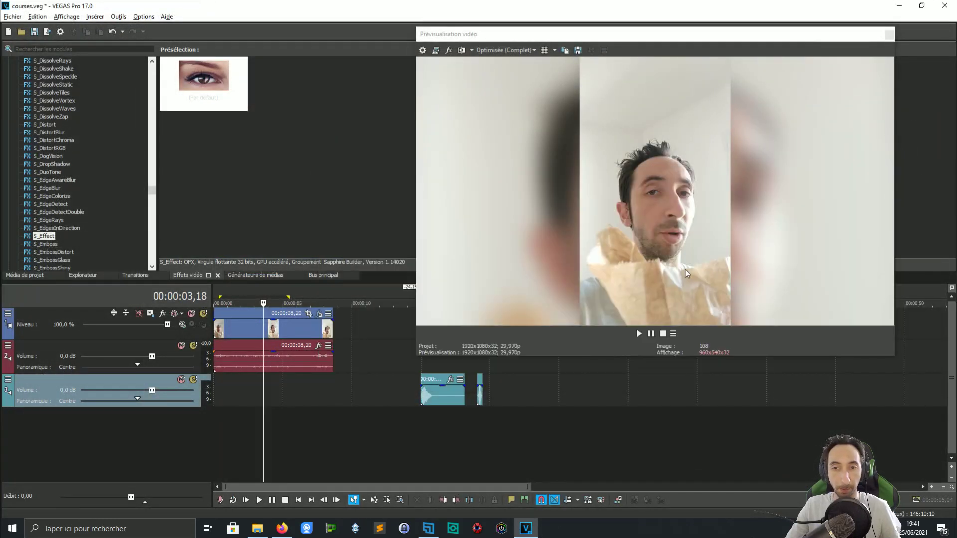
{"action": "key", "text": "ctrl+s"}
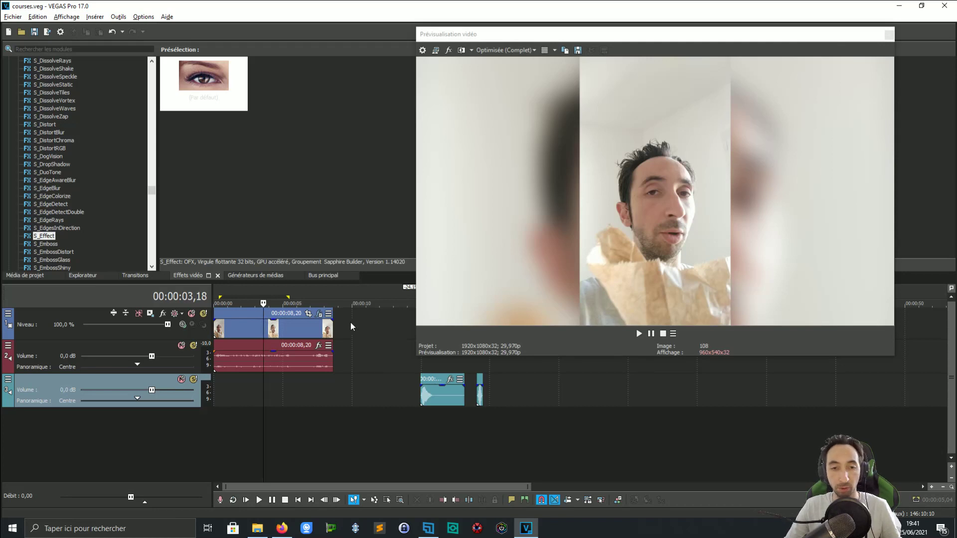
Step: Insert an empty video event directly after the phone clip, at 00:00:08,20 on the video track, and save the project
{"action": "left_click", "coordinate": [336, 312]}
{"action": "left_click", "coordinate": [264, 303]}
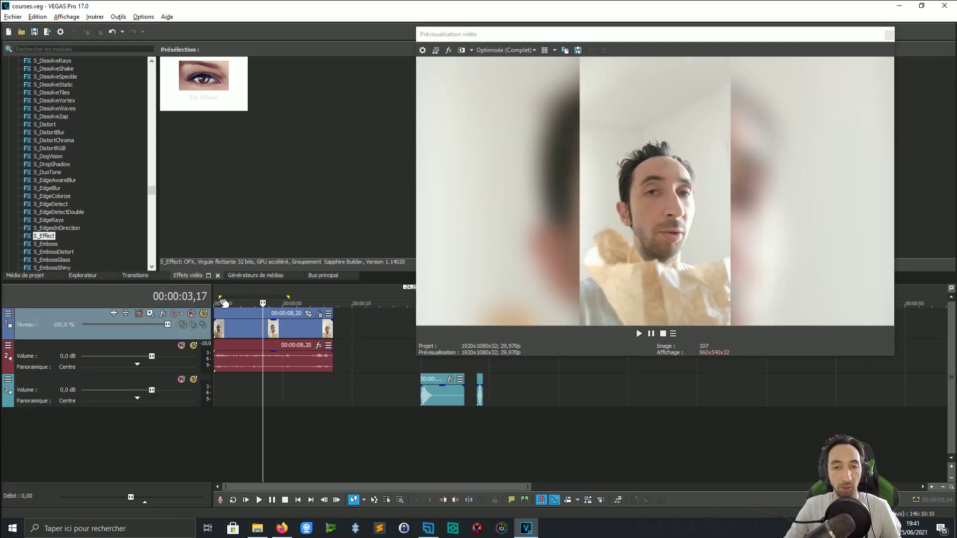
{"action": "left_click", "coordinate": [220, 302]}
{"action": "left_click", "coordinate": [333, 299]}
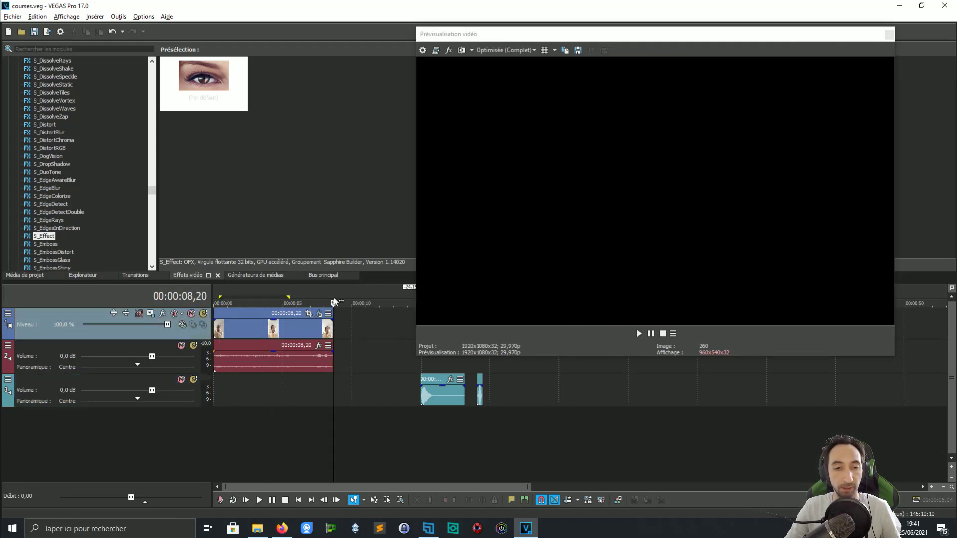
{"action": "scroll", "coordinate": [349, 331], "scroll_direction": "up", "scroll_amount": 2}
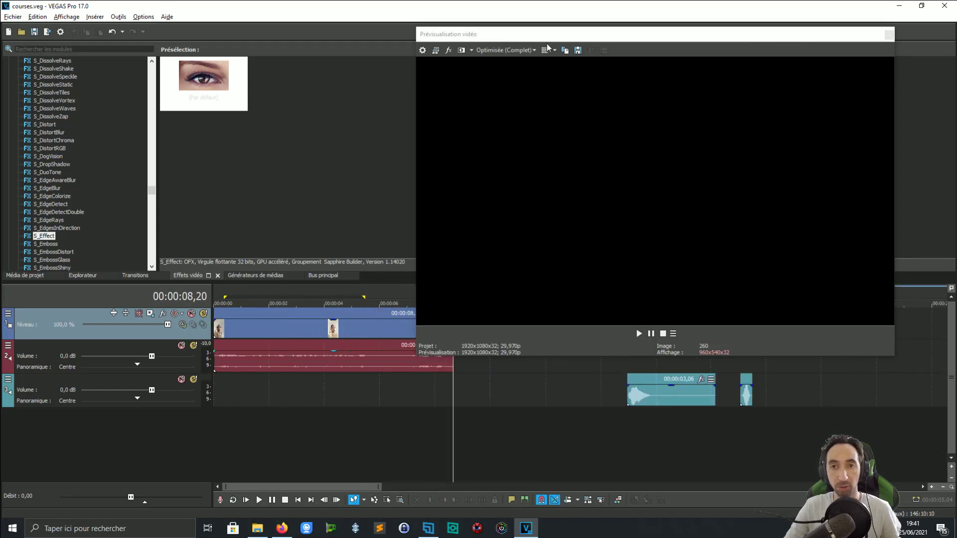
{"action": "left_click", "coordinate": [565, 33]}
{"action": "left_click_drag", "start_coordinate": [565, 33], "coordinate": [781, 29]}
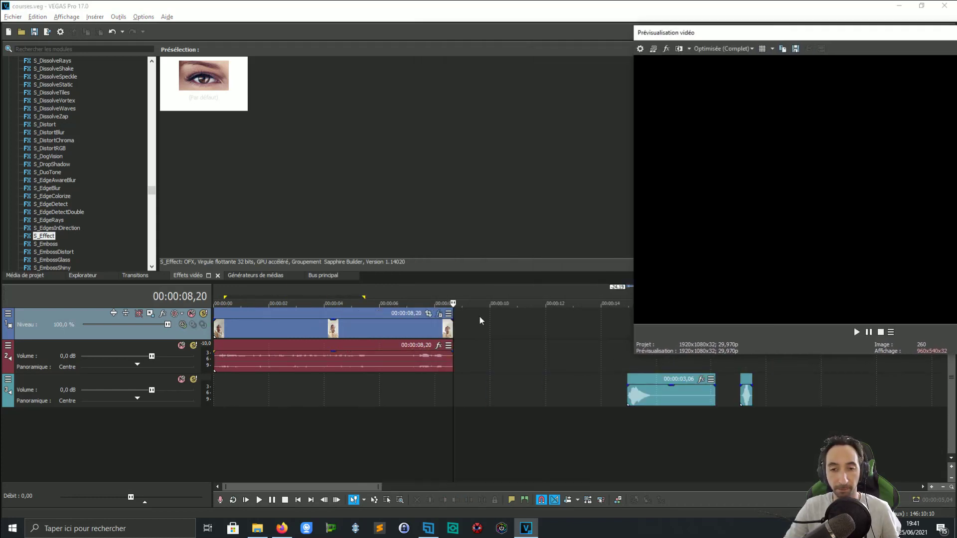
{"action": "right_click", "coordinate": [467, 325]}
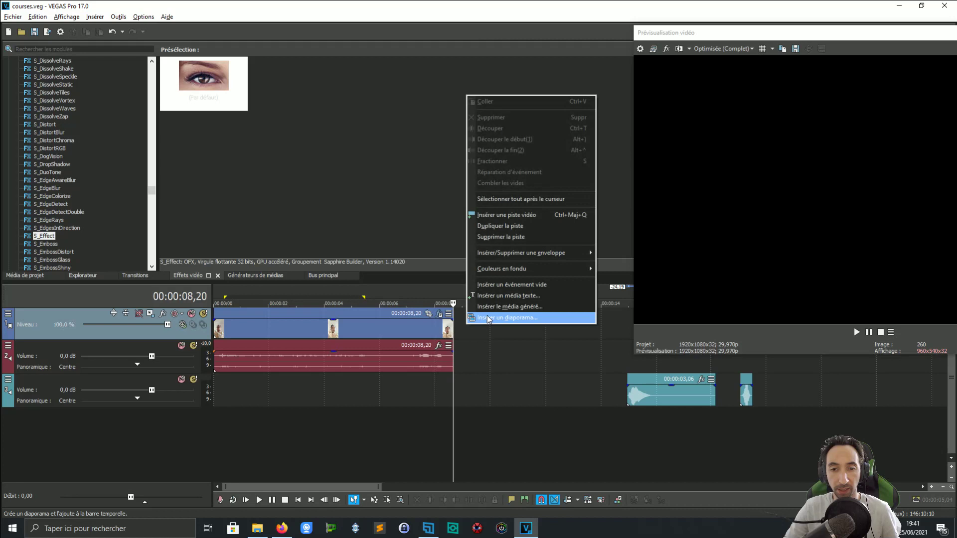
{"action": "left_click", "coordinate": [530, 285]}
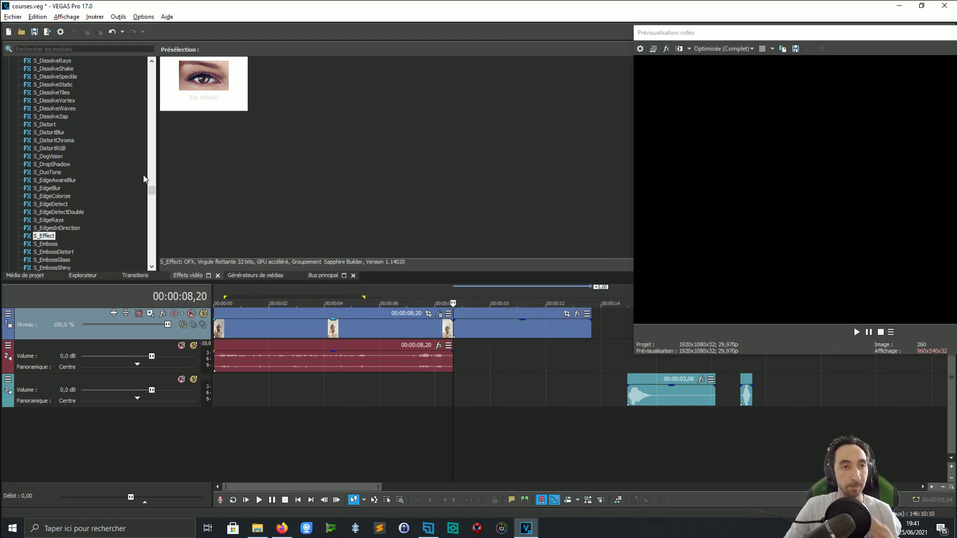
{"action": "key", "text": "ctrl+s"}
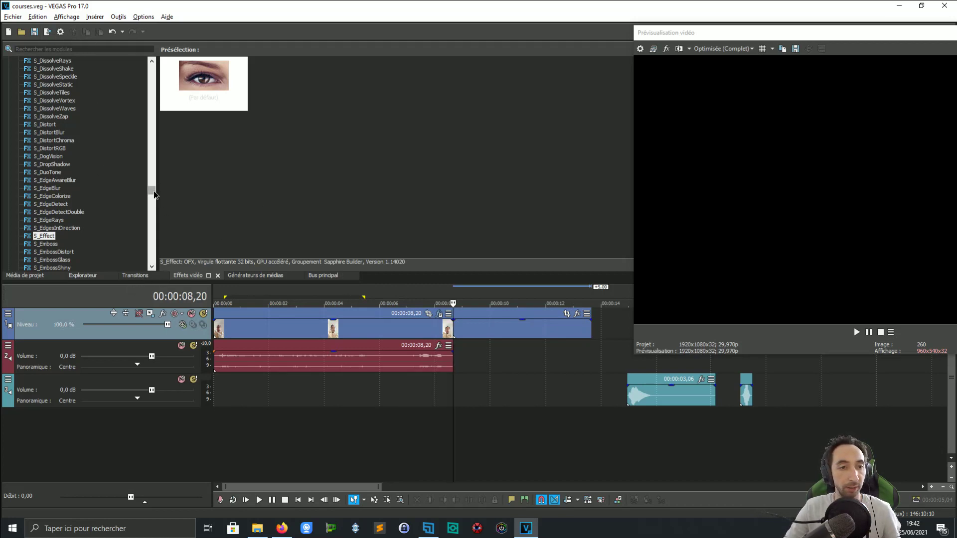
Step: Apply the default BCC Title Studio effect from the BCC 3D Objects group to the empty video event
{"action": "left_click_drag", "start_coordinate": [150, 193], "coordinate": [149, 257]}
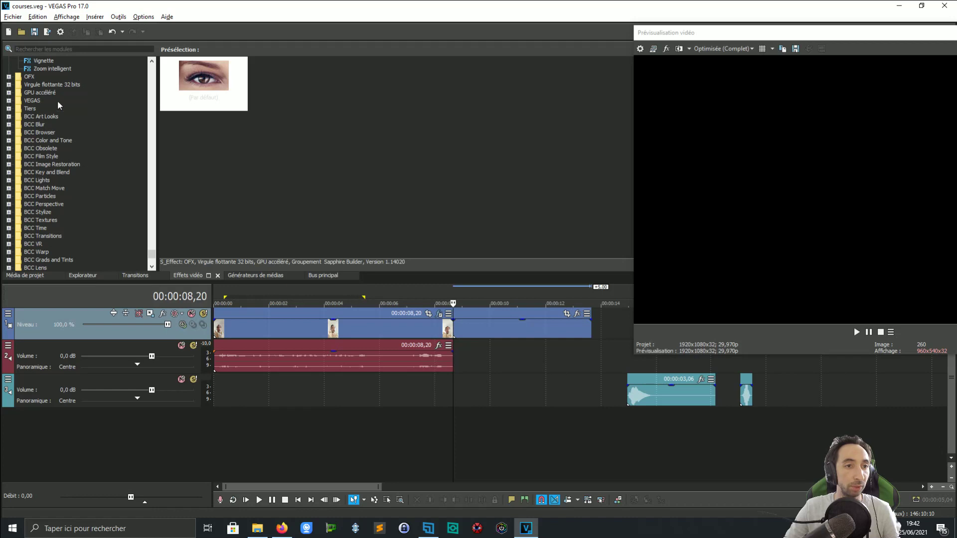
{"action": "scroll", "coordinate": [60, 110], "scroll_direction": "down", "scroll_amount": 1}
{"action": "scroll", "coordinate": [84, 132], "scroll_direction": "down", "scroll_amount": 1}
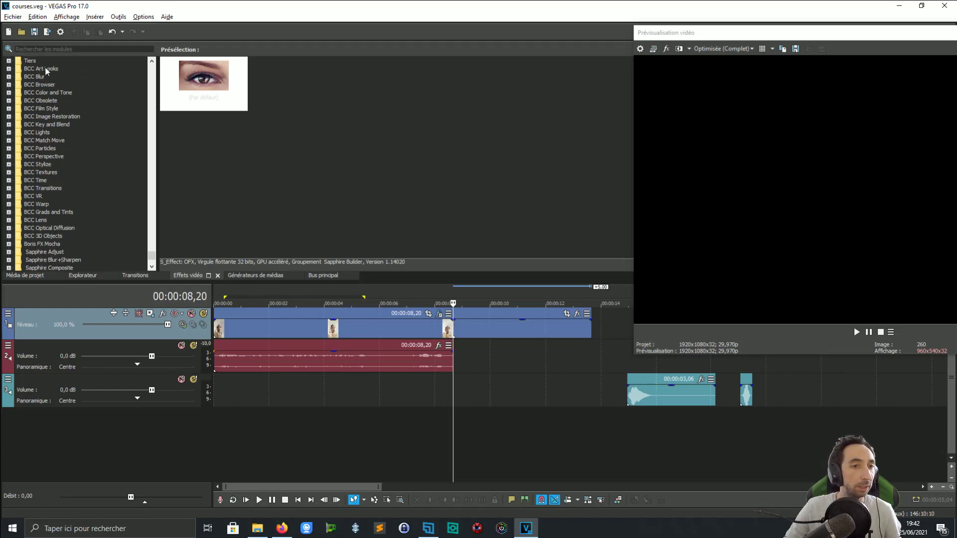
{"action": "scroll", "coordinate": [47, 102], "scroll_direction": "up", "scroll_amount": 1}
{"action": "scroll", "coordinate": [62, 119], "scroll_direction": "down", "scroll_amount": 4}
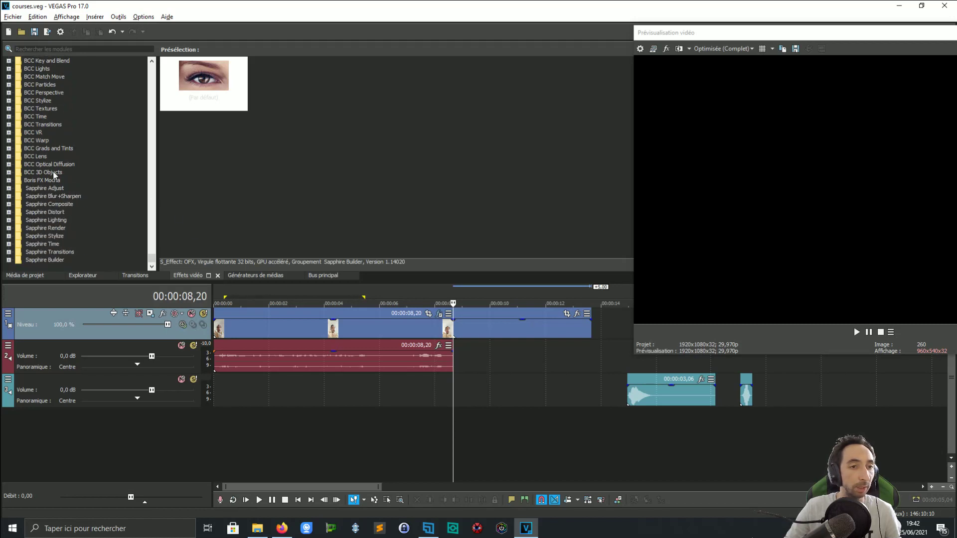
{"action": "left_click", "coordinate": [55, 172]}
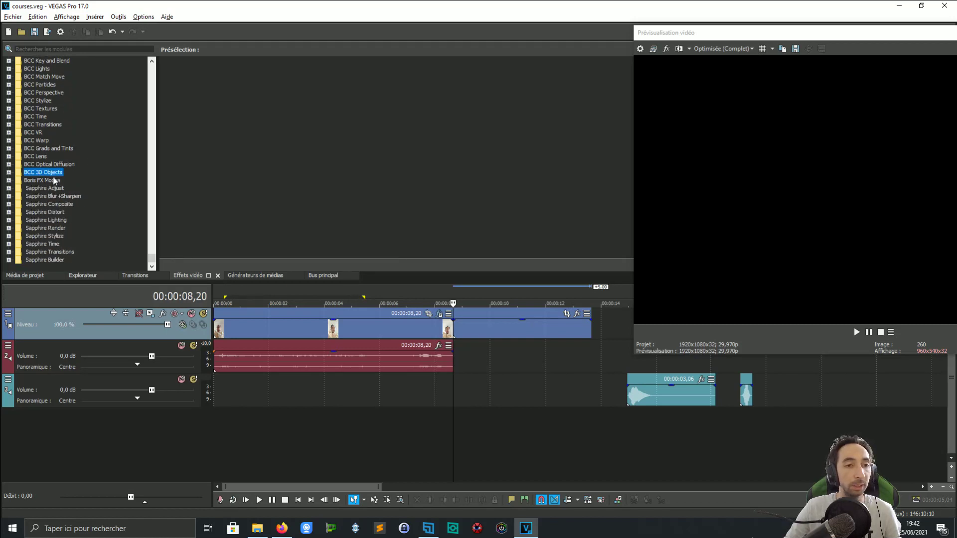
{"action": "double_click", "coordinate": [49, 173]}
{"action": "left_click", "coordinate": [63, 213]}
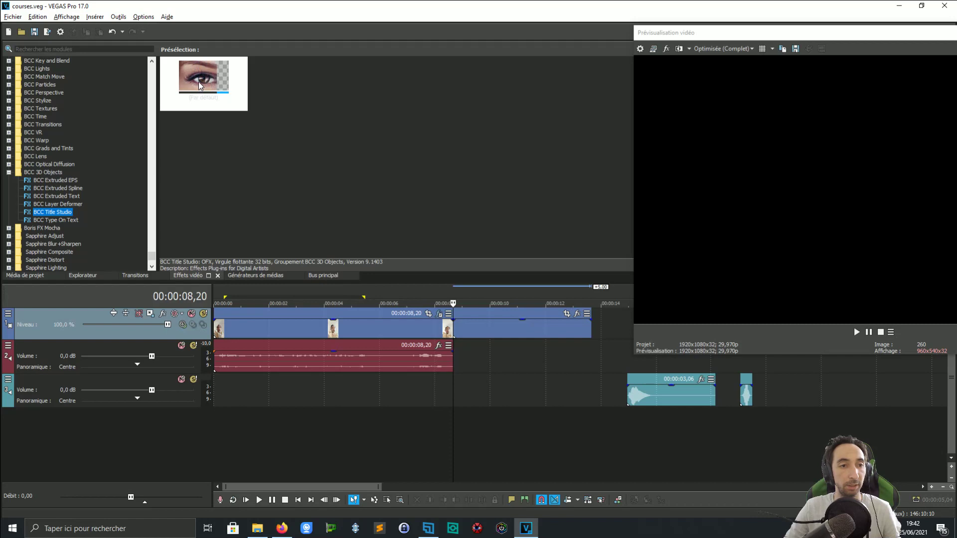
{"action": "left_click_drag", "start_coordinate": [199, 88], "coordinate": [508, 328]}
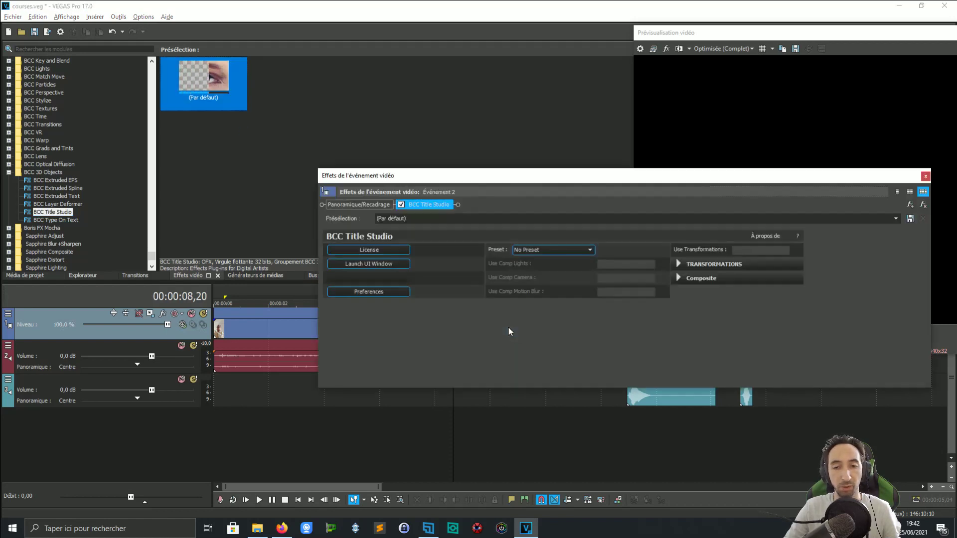
Step: Launch the Title Studio interface, browse its 3D Models presets, and load SpikyHemisphere for playback in the preview
{"action": "left_click", "coordinate": [387, 267]}
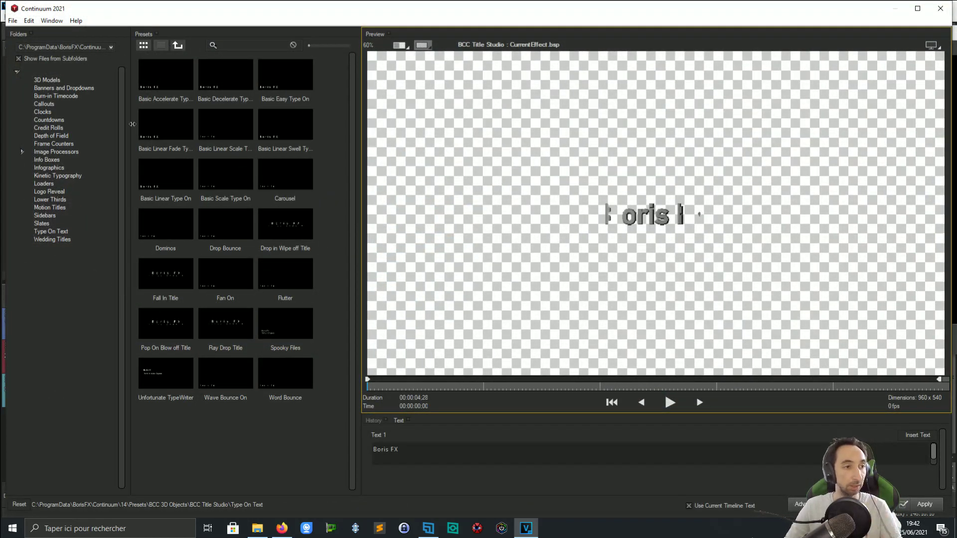
{"action": "left_click", "coordinate": [53, 80]}
{"action": "left_click", "coordinate": [218, 121]}
{"action": "left_click", "coordinate": [268, 130]}
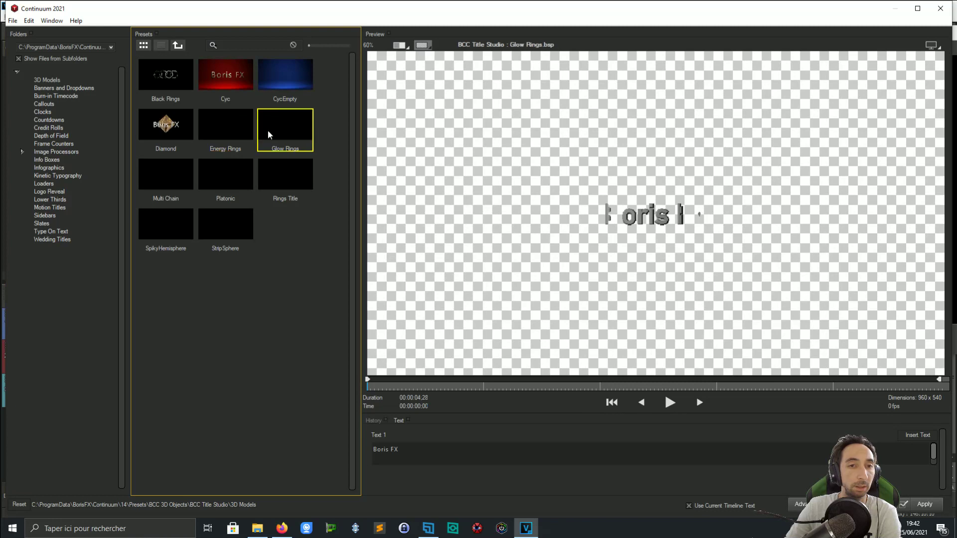
{"action": "left_click", "coordinate": [233, 165]}
{"action": "left_click", "coordinate": [218, 231]}
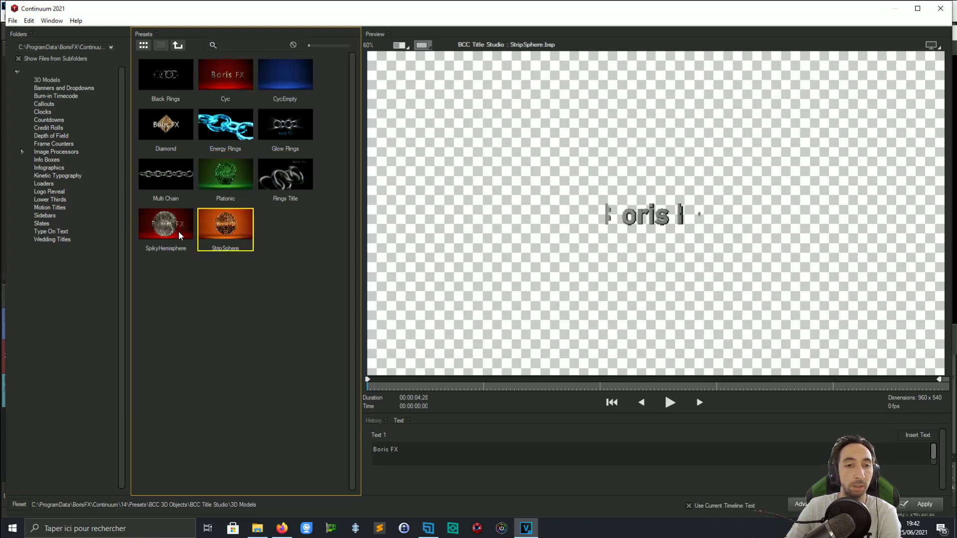
{"action": "left_click", "coordinate": [148, 234]}
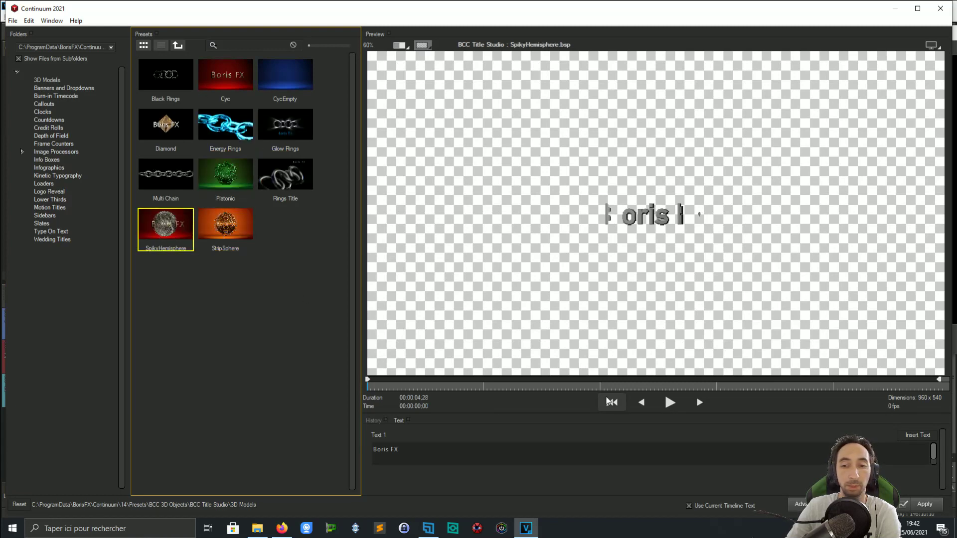
{"action": "left_click", "coordinate": [421, 45]}
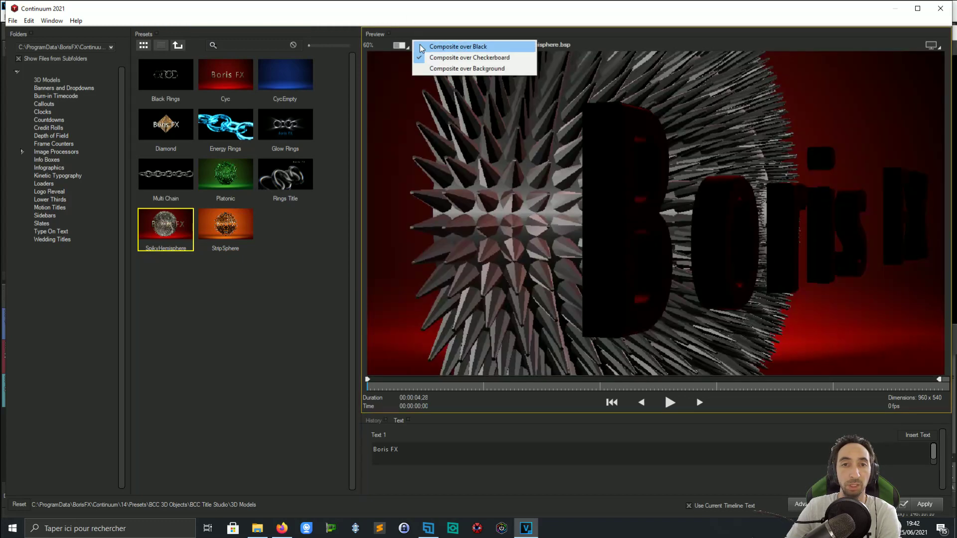
{"action": "left_click", "coordinate": [670, 402]}
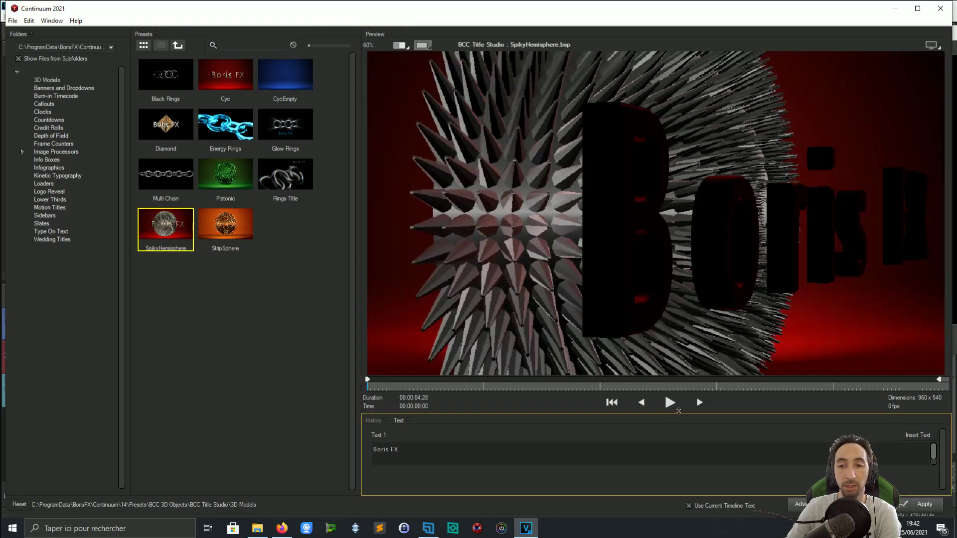
Step: Play back the SpikyHemisphere preset and the Platonic preset from the 3D Models group in the preview
{"action": "left_click", "coordinate": [670, 403]}
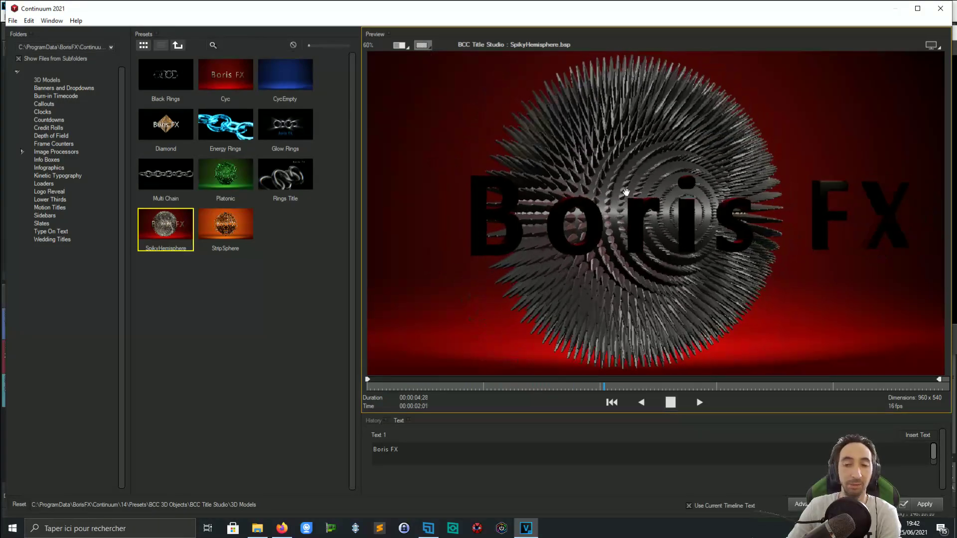
{"action": "left_click", "coordinate": [671, 408]}
{"action": "left_click", "coordinate": [238, 190]}
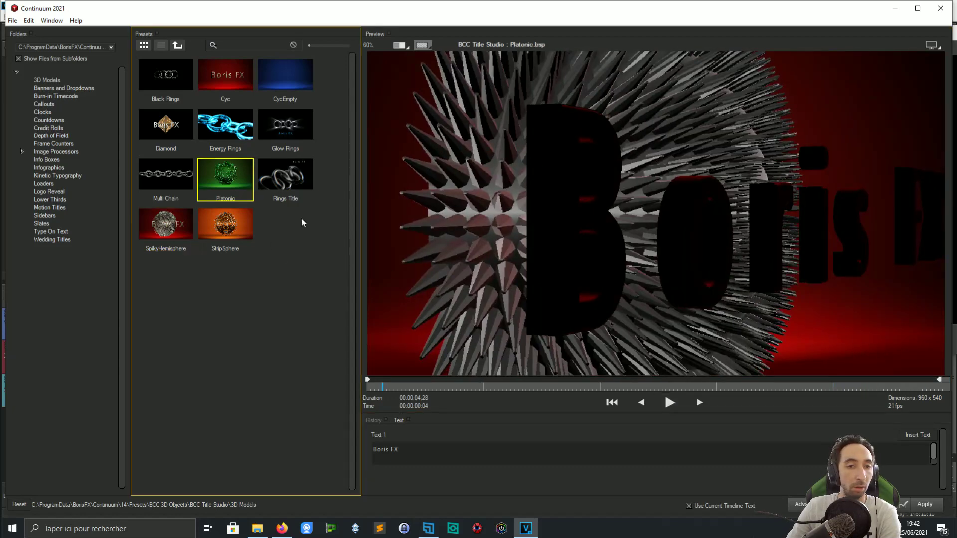
{"action": "left_click", "coordinate": [670, 402]}
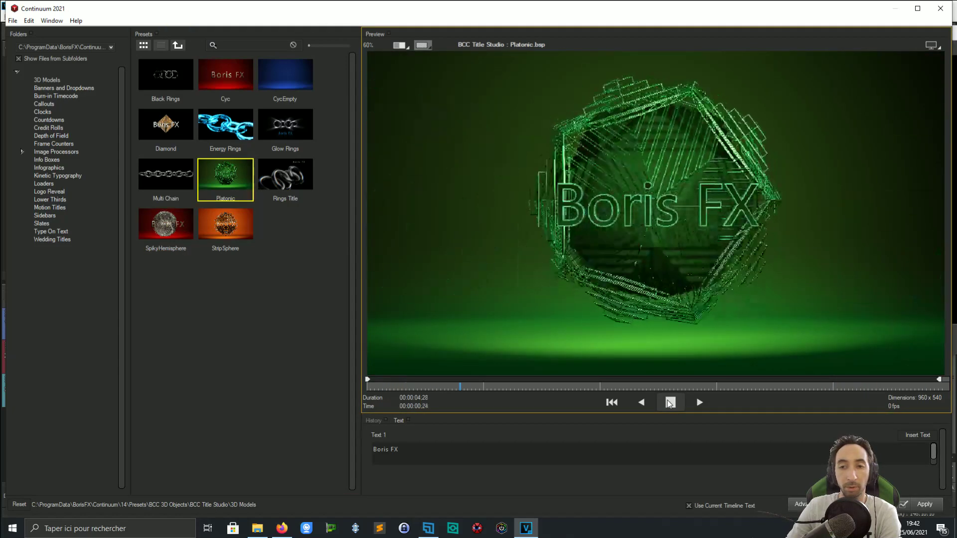
{"action": "left_click", "coordinate": [670, 402]}
Step: Load the Lower Title Red preset from the Motion Titles group and play back its animation
{"action": "left_click", "coordinate": [60, 208]}
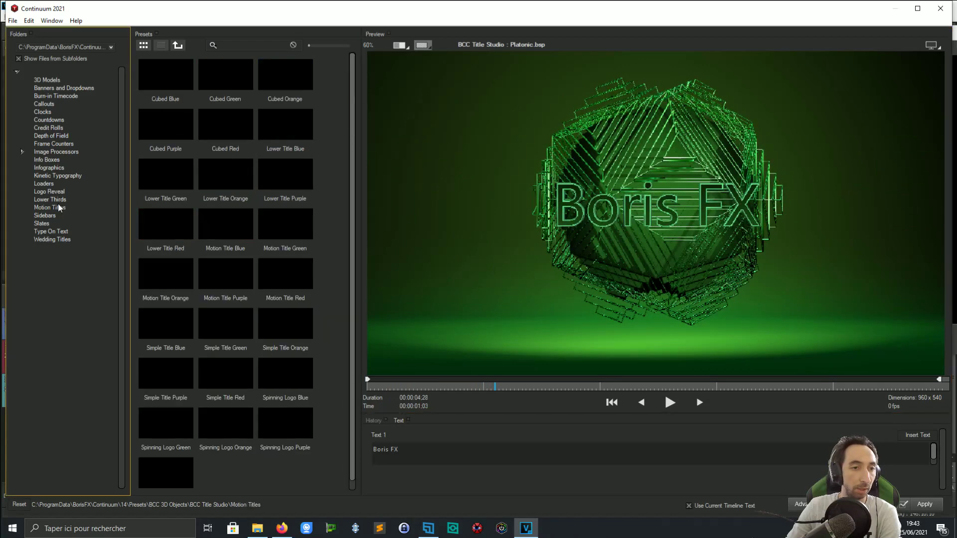
{"action": "left_click", "coordinate": [156, 246]}
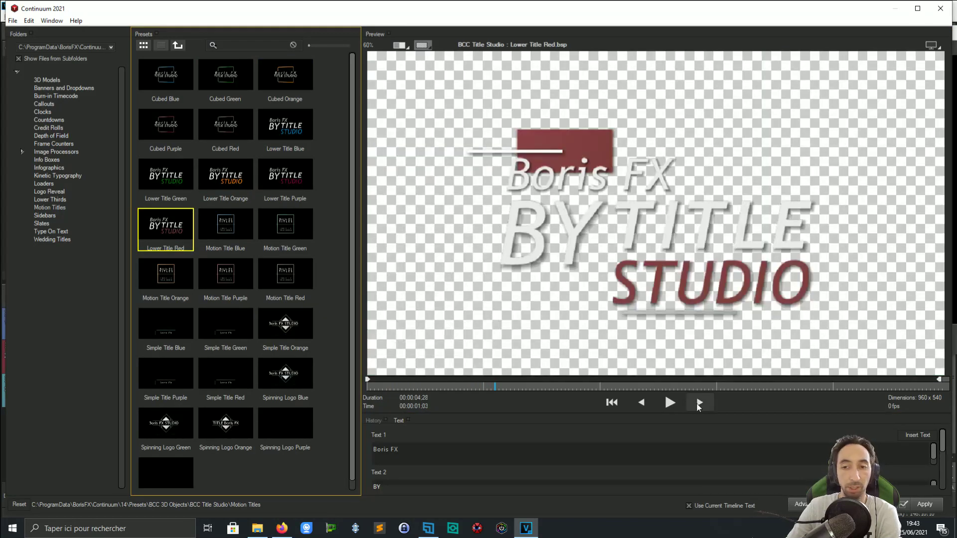
{"action": "left_click", "coordinate": [672, 404]}
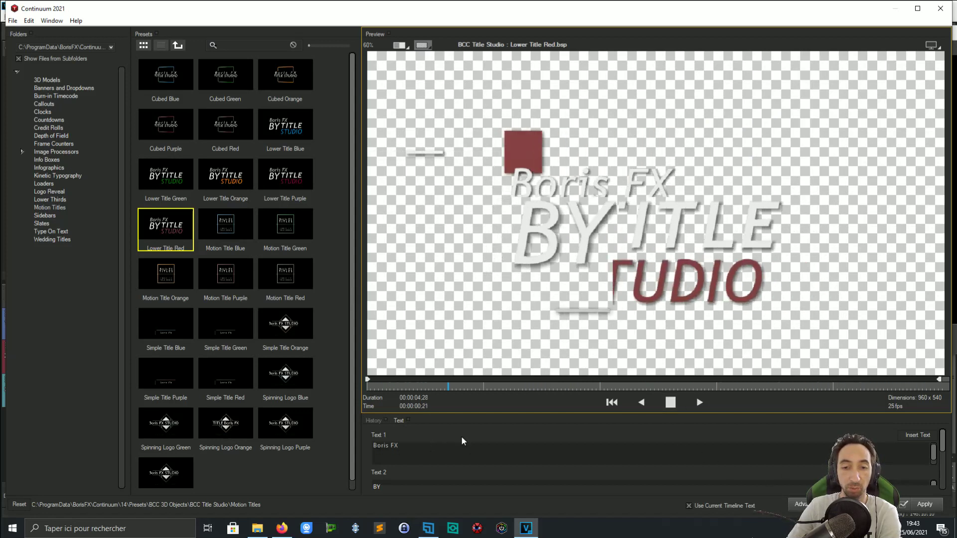
{"action": "left_click", "coordinate": [671, 402]}
Step: Composite the Lower Title Red preview over the background and replace its Text 1 with Hello
{"action": "left_click", "coordinate": [401, 45]}
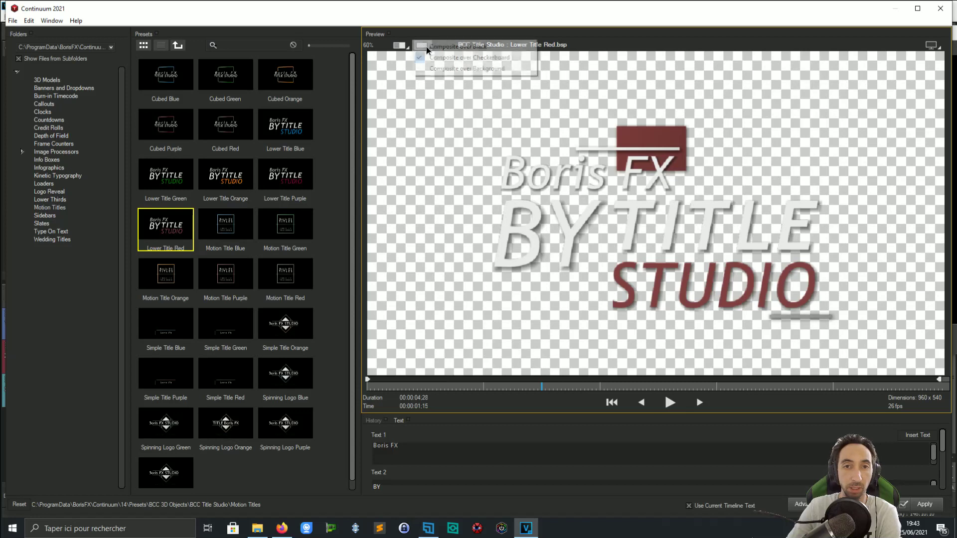
{"action": "left_click", "coordinate": [462, 70]}
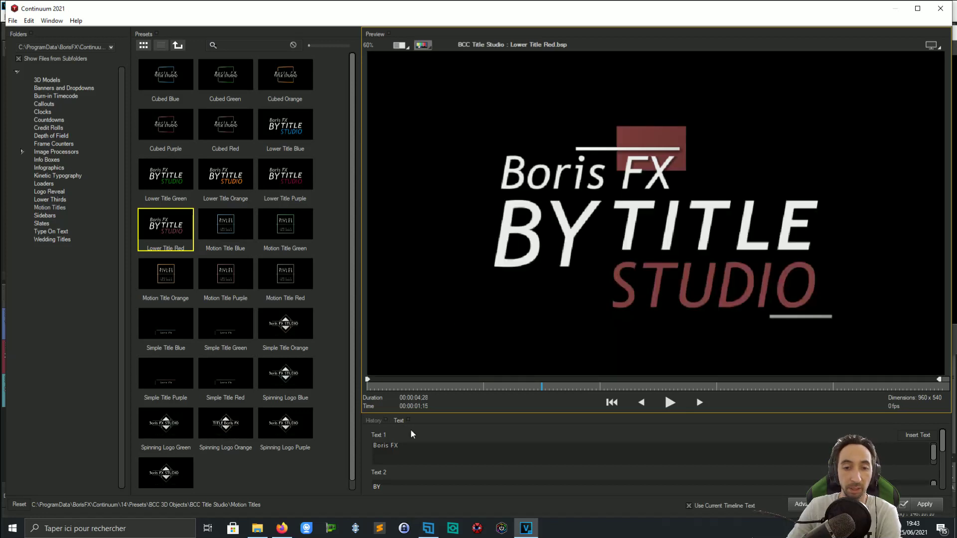
{"action": "triple_click", "coordinate": [414, 447]}
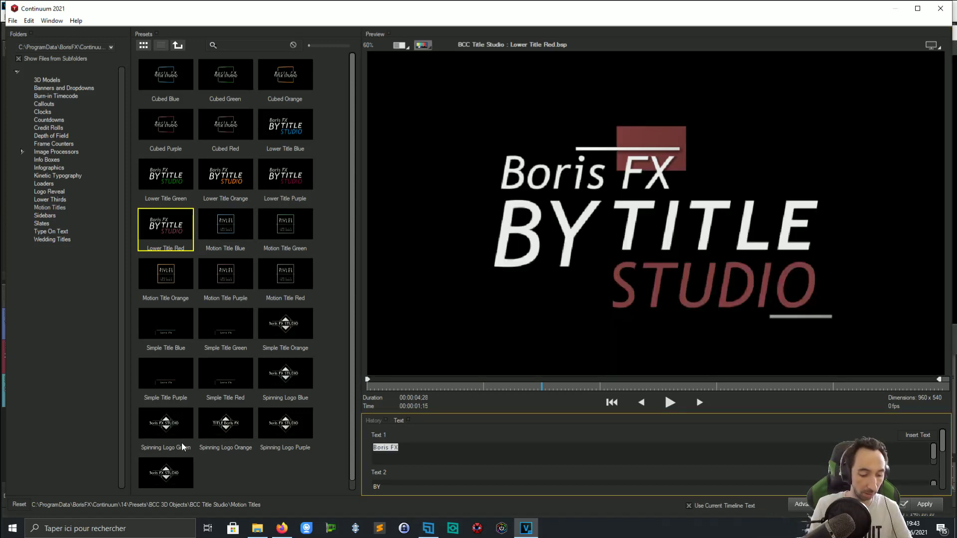
{"action": "type", "text": "Hello"}
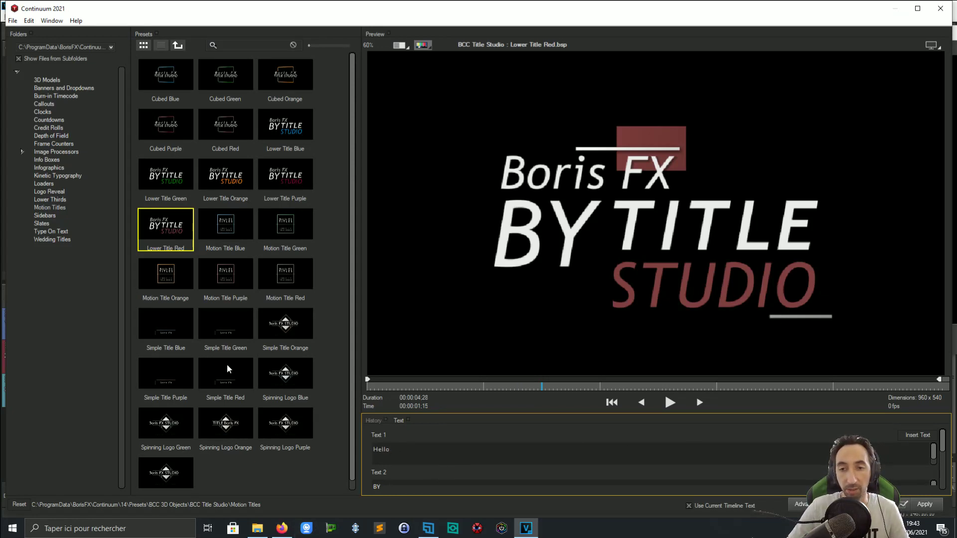
Step: Load the Motion Title Purple preset for viewing and browse to the Kinetic Typography preset group
{"action": "left_click", "coordinate": [227, 277]}
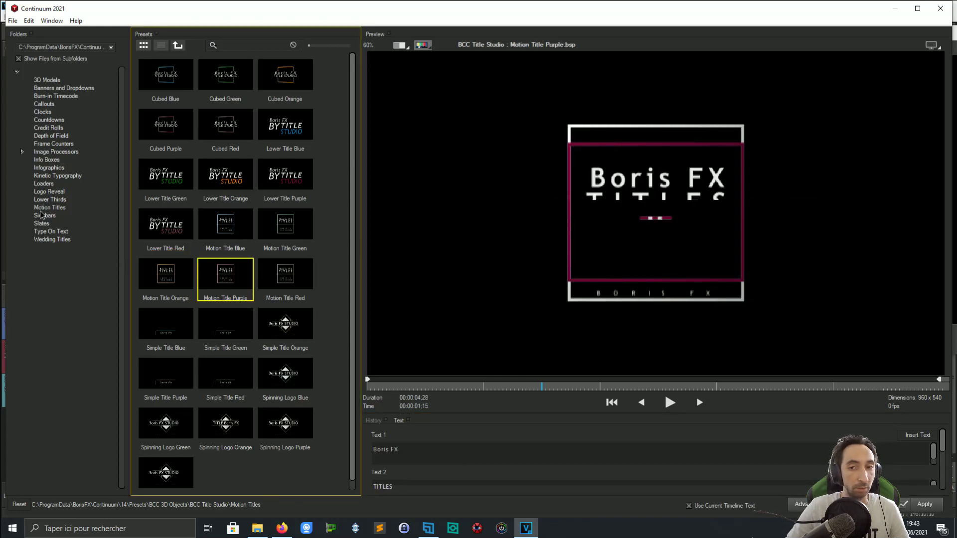
{"action": "left_click", "coordinate": [42, 177]}
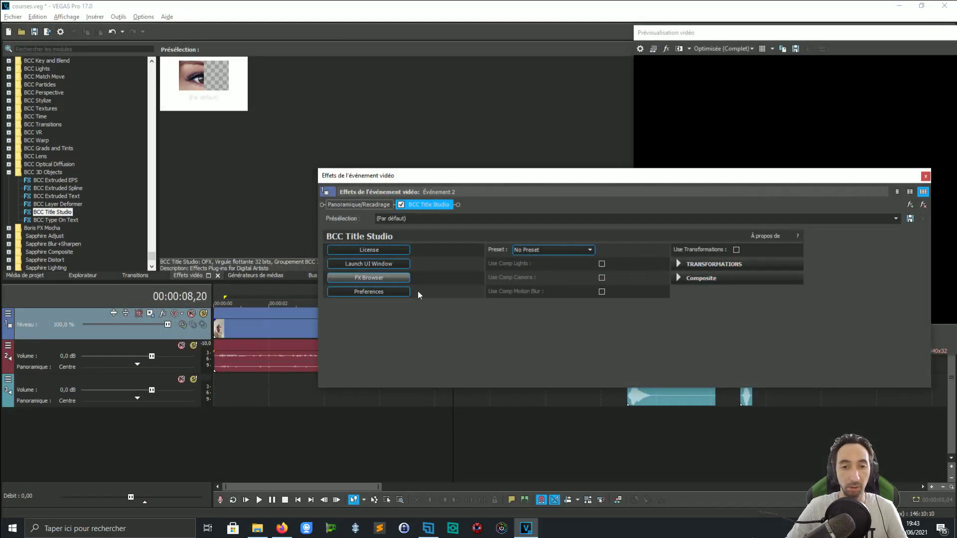
Step: Launch the Title Studio interface for the empty event and maximize its window
{"action": "left_click", "coordinate": [369, 266]}
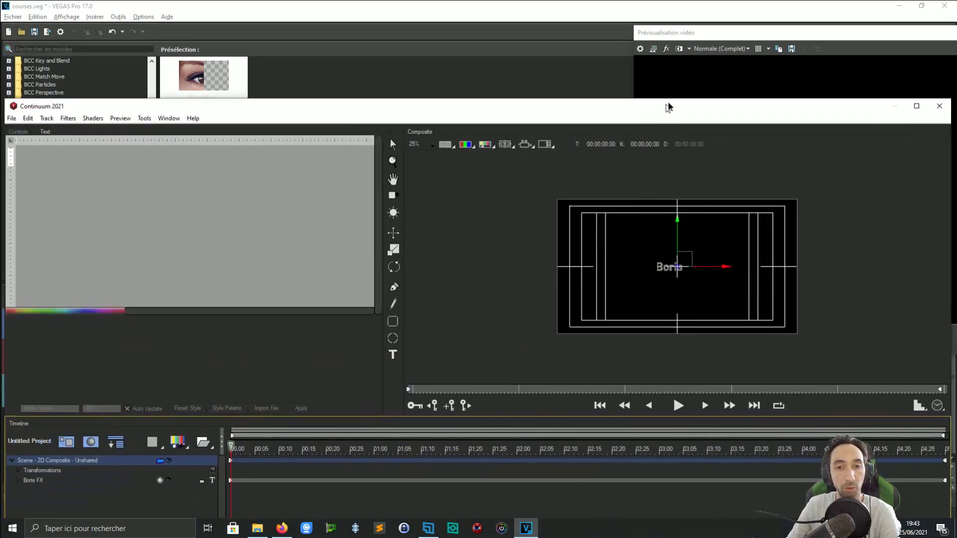
{"action": "left_click_drag", "start_coordinate": [668, 107], "coordinate": [724, 39]}
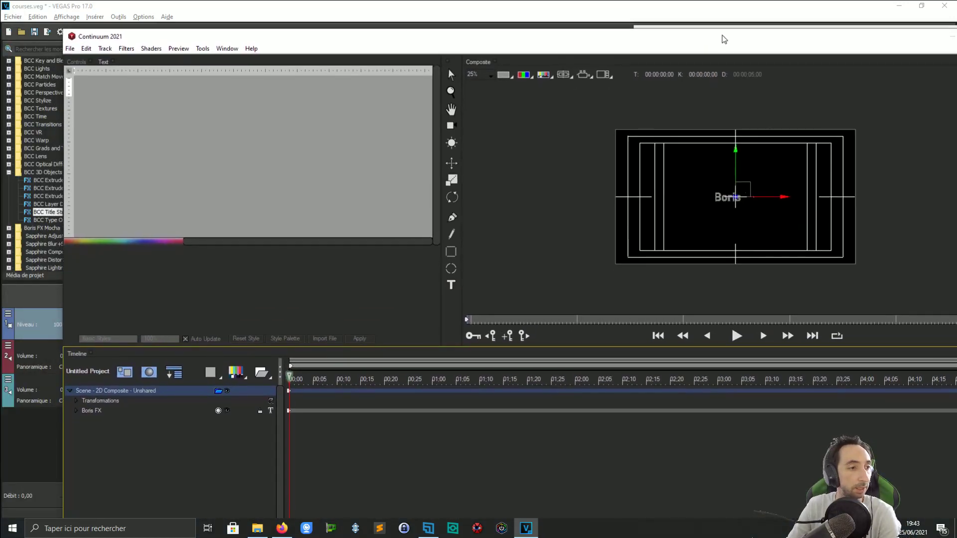
{"action": "left_click_drag", "start_coordinate": [551, 31], "coordinate": [550, 2]}
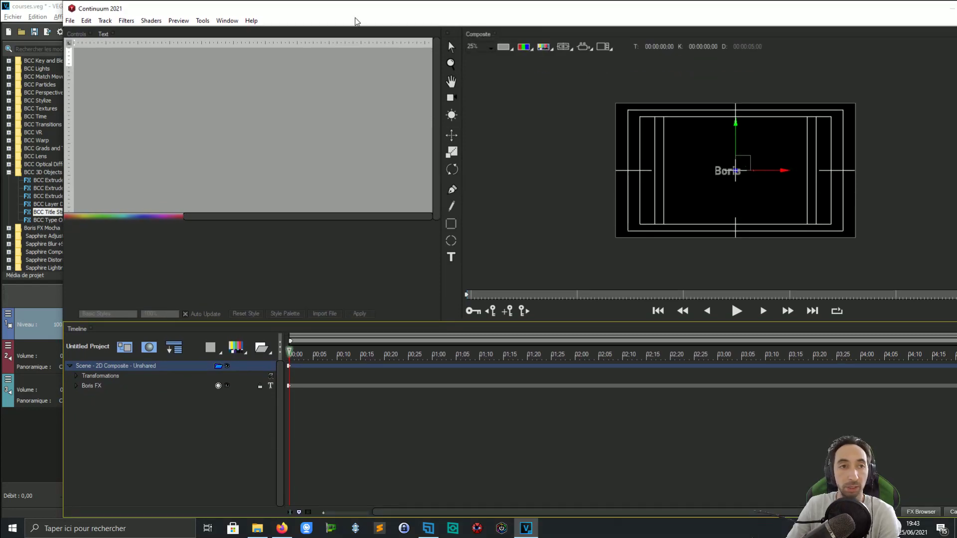
{"action": "double_click", "coordinate": [356, 8]}
{"action": "double_click", "coordinate": [303, 9]}
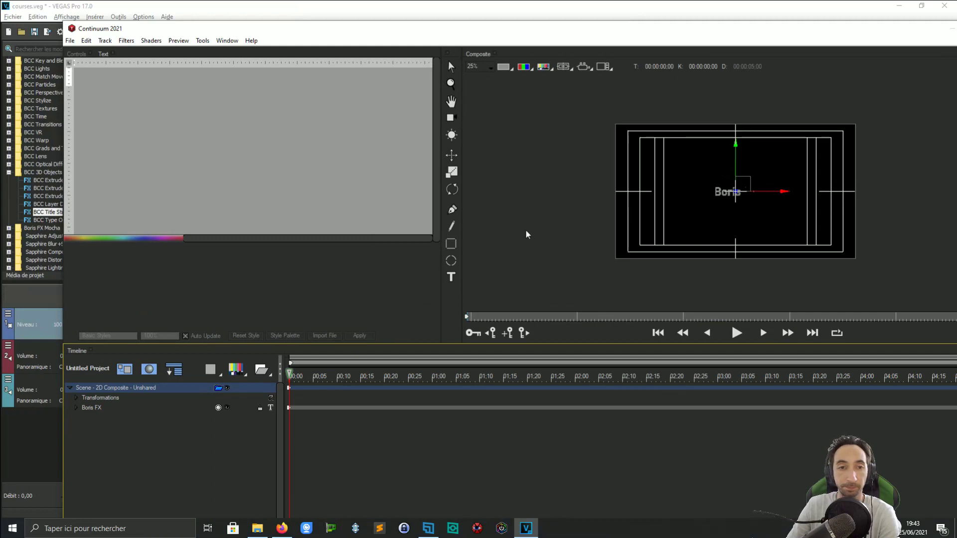
{"action": "double_click", "coordinate": [184, 29]}
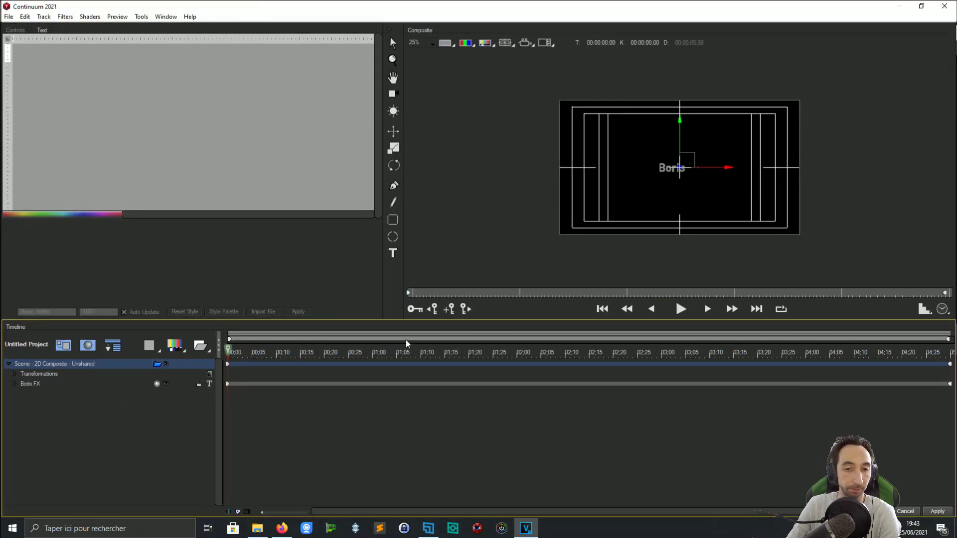
Step: Select the Boris FX text track and set its font to Cookie
{"action": "left_click", "coordinate": [50, 384]}
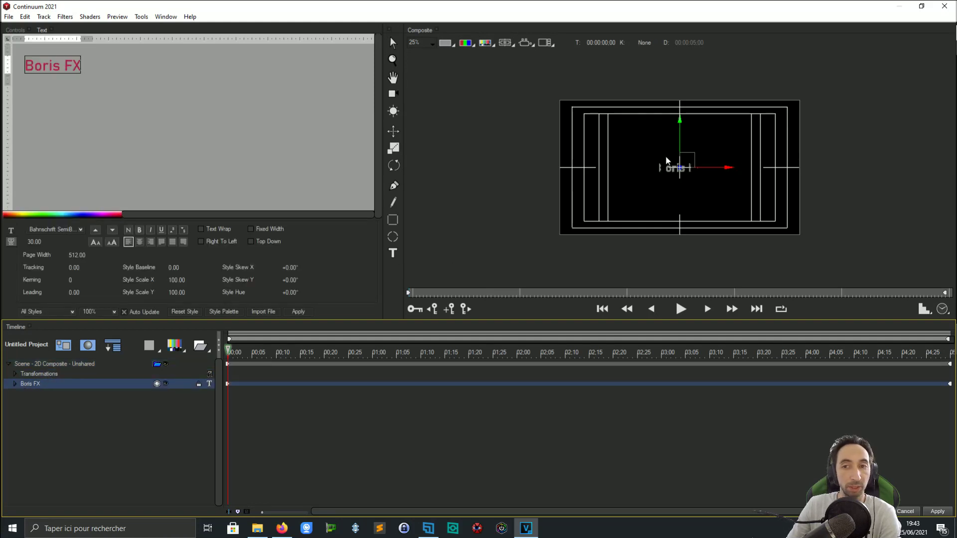
{"action": "scroll", "coordinate": [675, 162], "scroll_direction": "up", "scroll_amount": 1}
{"action": "left_click", "coordinate": [80, 230]}
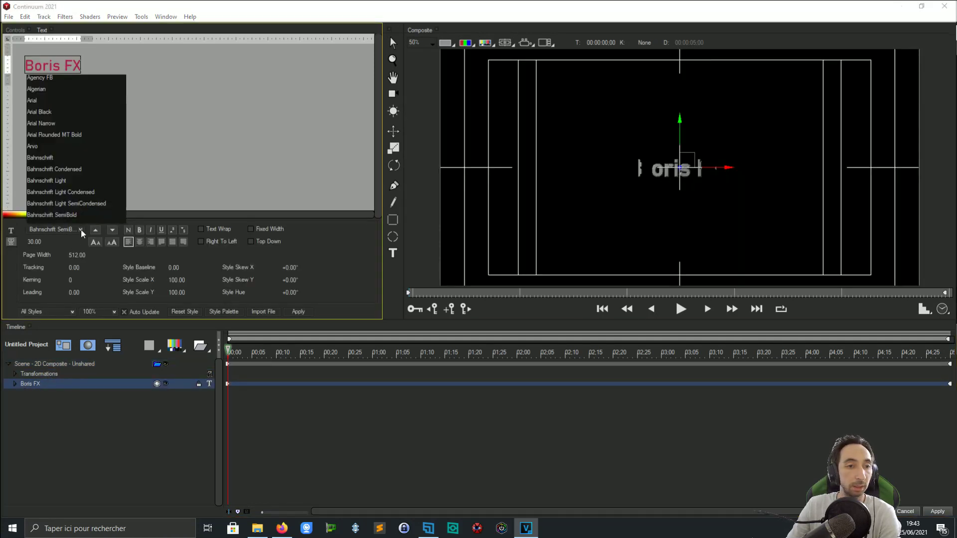
{"action": "scroll", "coordinate": [79, 133], "scroll_direction": "down", "scroll_amount": 10}
{"action": "scroll", "coordinate": [78, 133], "scroll_direction": "down", "scroll_amount": 1}
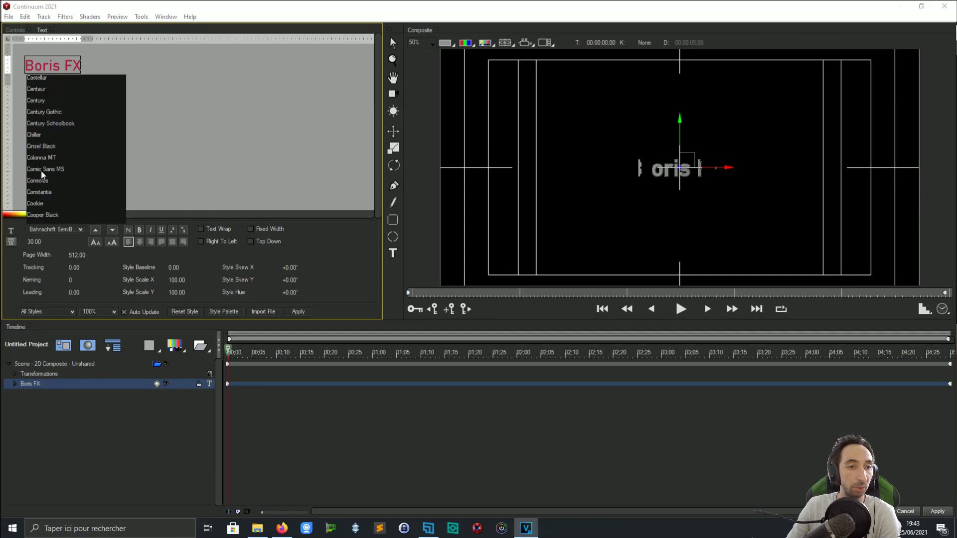
{"action": "left_click", "coordinate": [43, 139]}
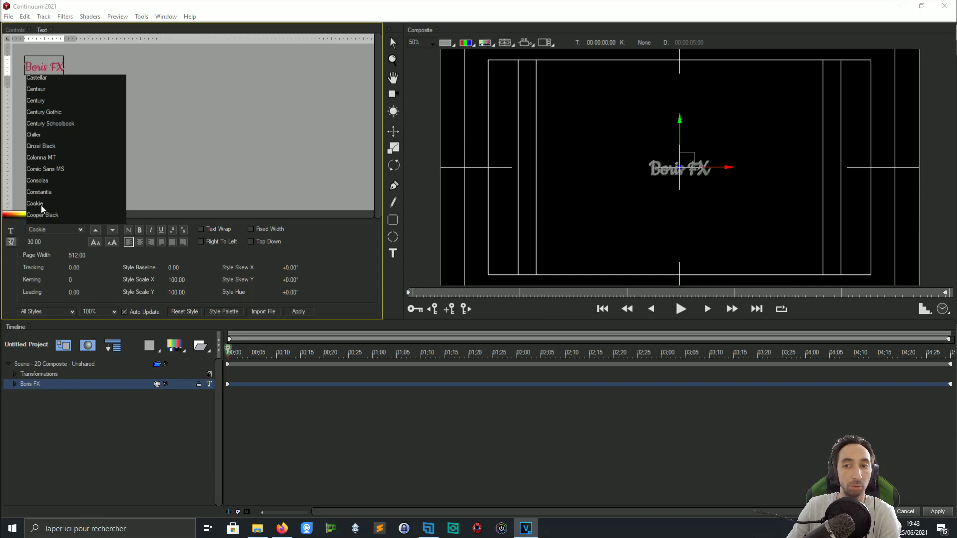
Step: Change the font of the Boris FX text to Impact
{"action": "scroll", "coordinate": [629, 200], "scroll_direction": "up", "scroll_amount": 1}
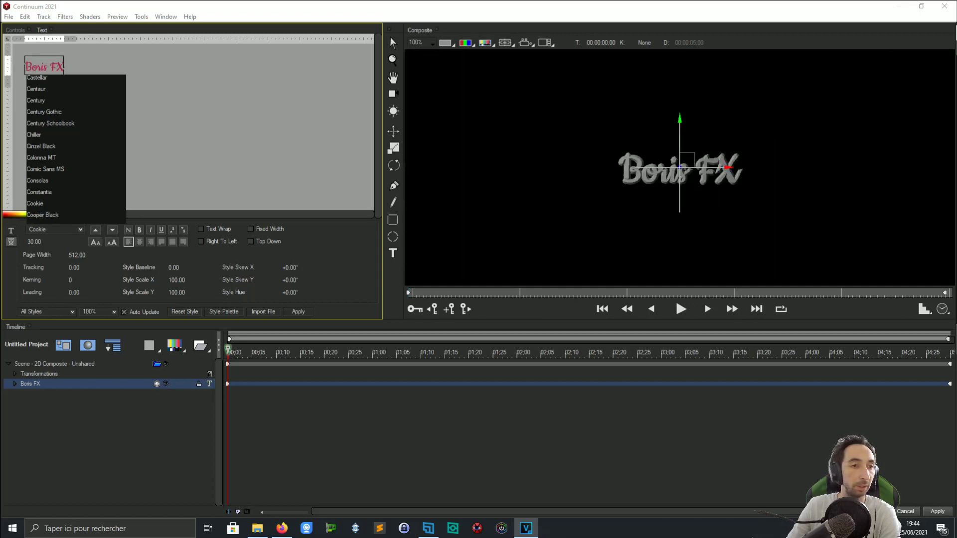
{"action": "scroll", "coordinate": [92, 138], "scroll_direction": "down", "scroll_amount": 2}
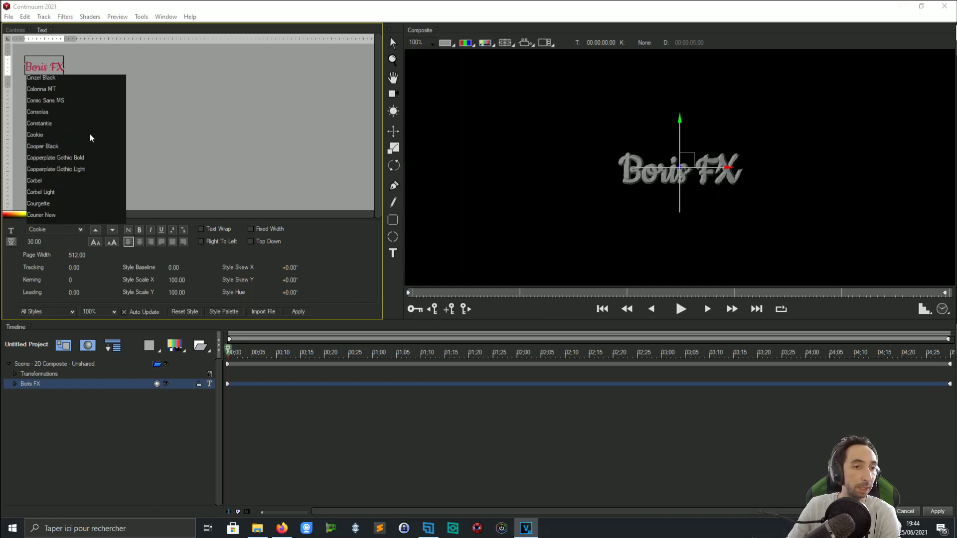
{"action": "scroll", "coordinate": [91, 138], "scroll_direction": "down", "scroll_amount": 12}
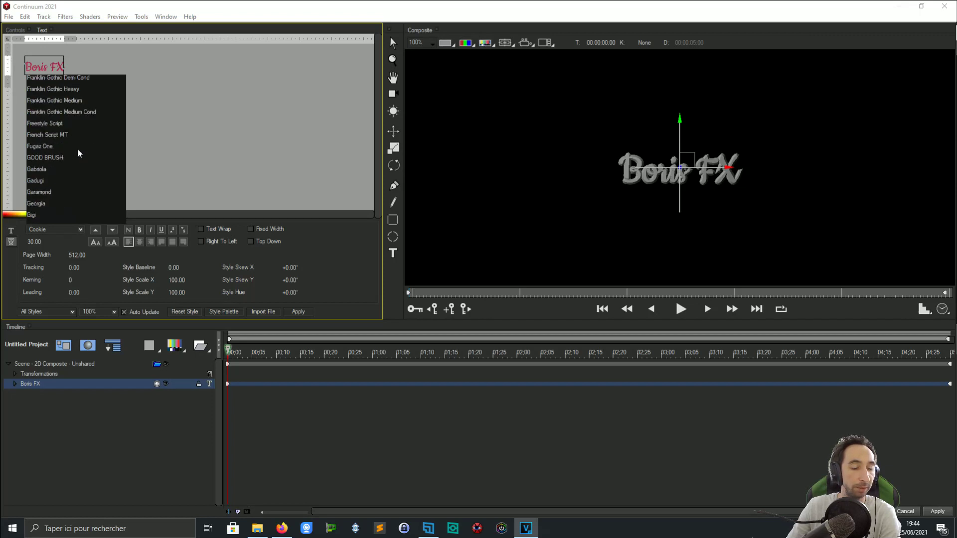
{"action": "scroll", "coordinate": [78, 153], "scroll_direction": "down", "scroll_amount": 10}
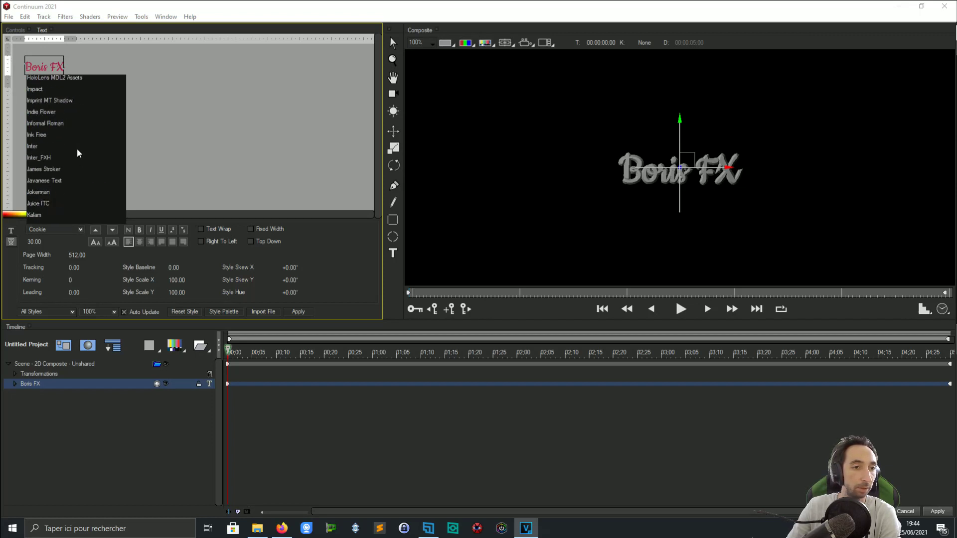
{"action": "left_click", "coordinate": [44, 91]}
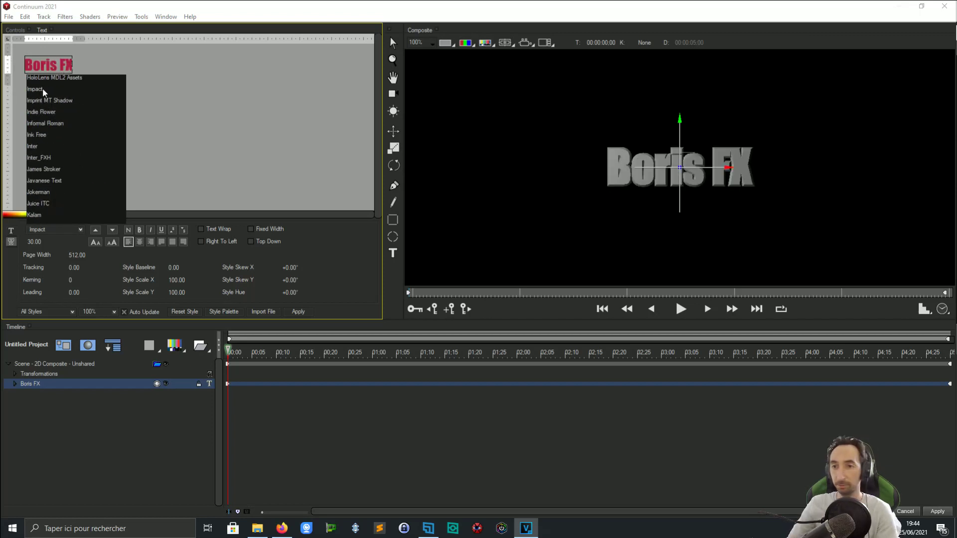
{"action": "left_click", "coordinate": [90, 417]}
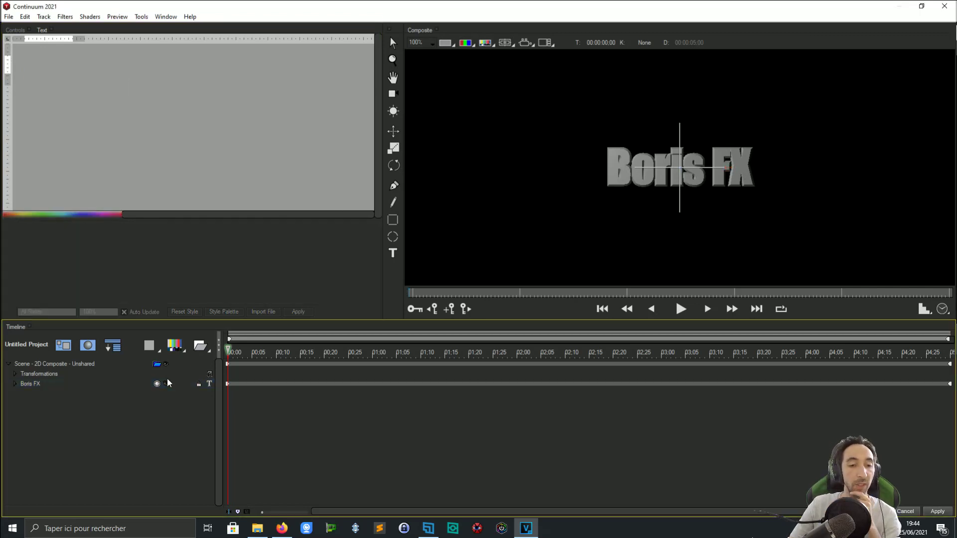
Step: Try the One-Sided Plane shape on the Boris FX text track and switch it back to Extrusion
{"action": "left_click", "coordinate": [156, 385]}
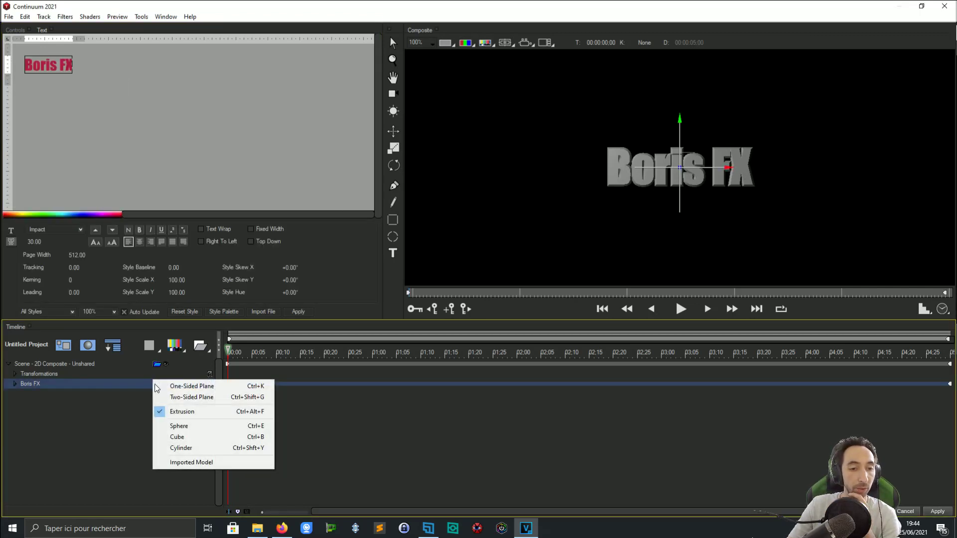
{"action": "left_click", "coordinate": [196, 387]}
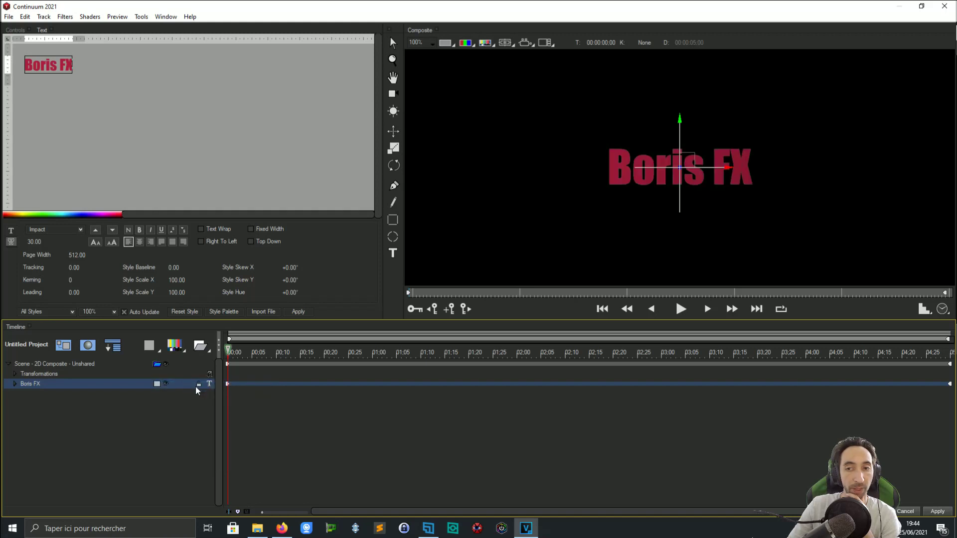
{"action": "left_click", "coordinate": [152, 386]}
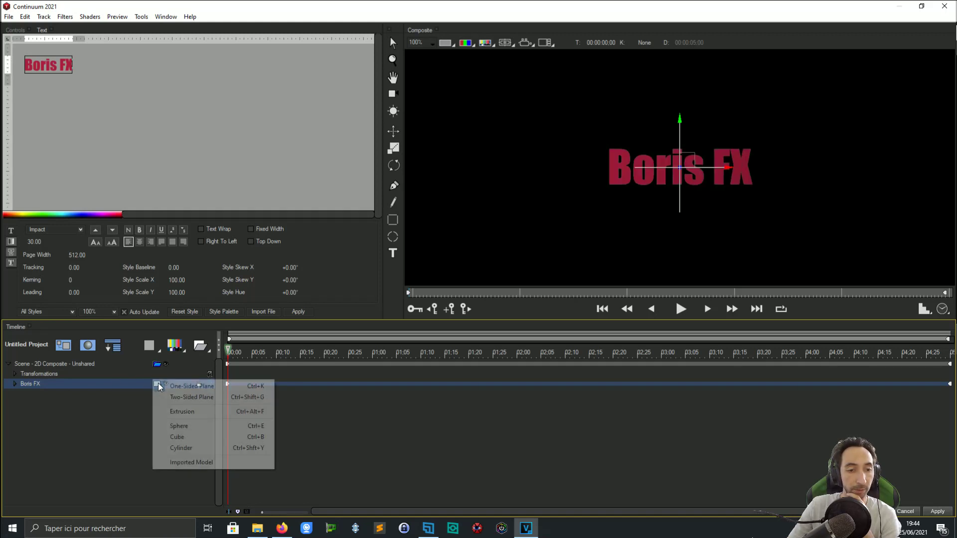
{"action": "left_click", "coordinate": [217, 413]}
Step: Try the Two-Sided Plane shape on the Boris FX text track and set it to One-Sided Plane
{"action": "left_click", "coordinate": [156, 386]}
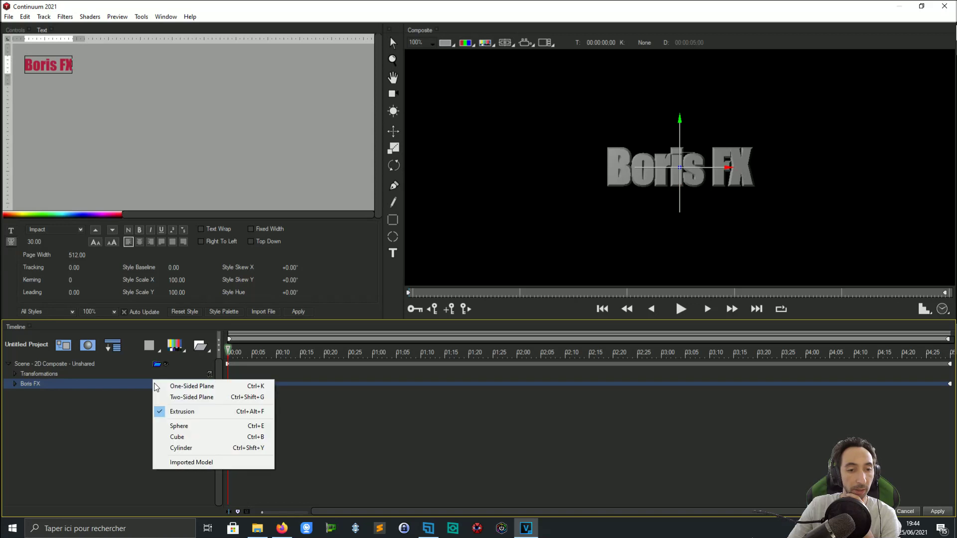
{"action": "left_click", "coordinate": [179, 398]}
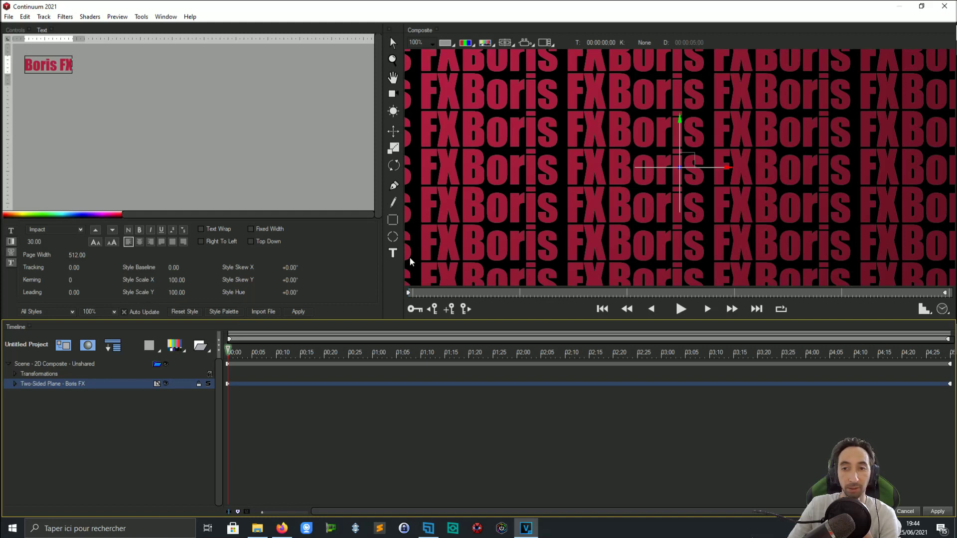
{"action": "left_click", "coordinate": [156, 384]}
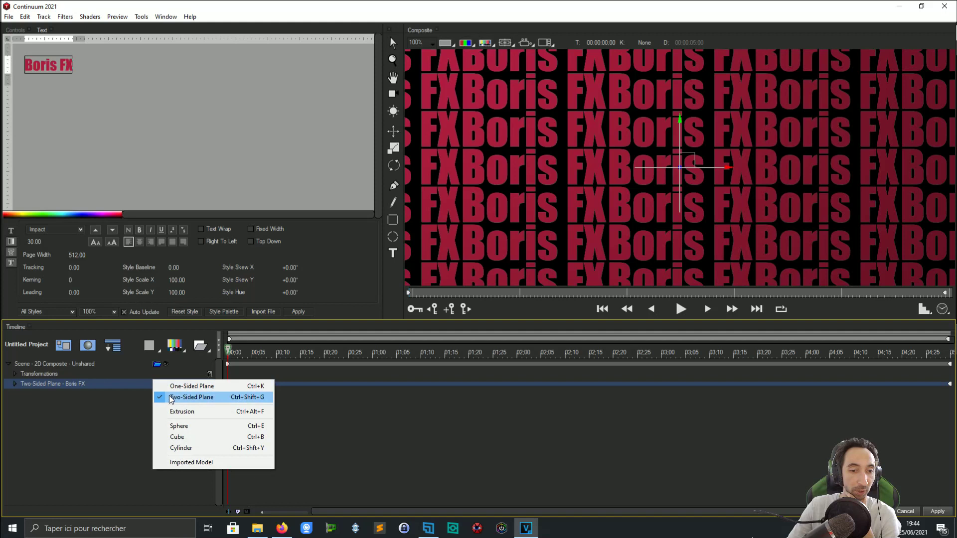
{"action": "left_click", "coordinate": [197, 387]}
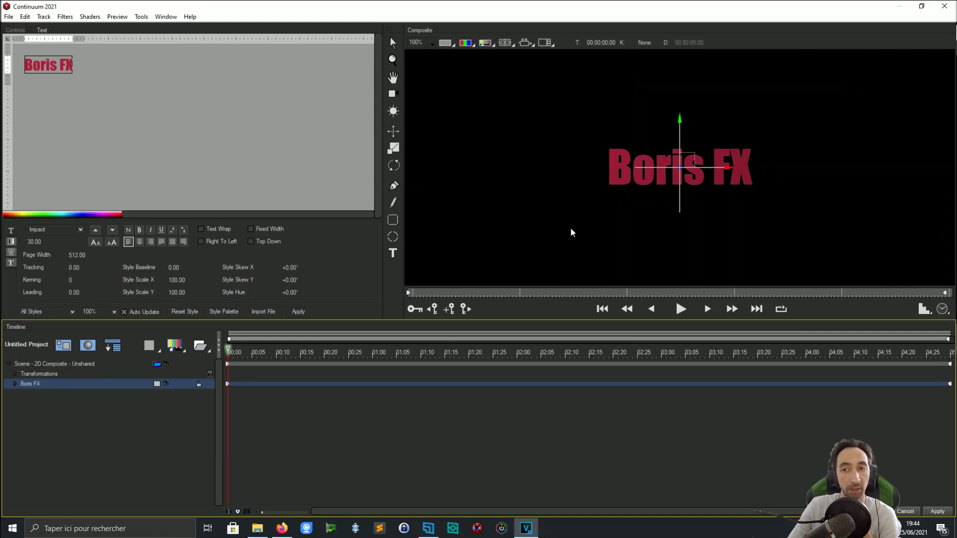
{"action": "scroll", "coordinate": [571, 233], "scroll_direction": "up", "scroll_amount": 1}
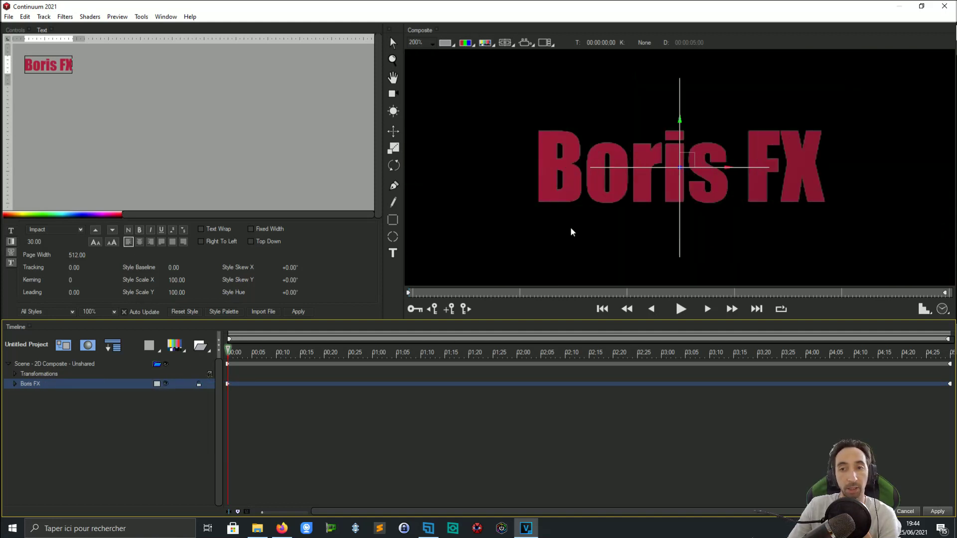
Step: Set the shape of the Boris FX text track to Extrusion and select its Transformations sub-track
{"action": "left_click", "coordinate": [158, 385]}
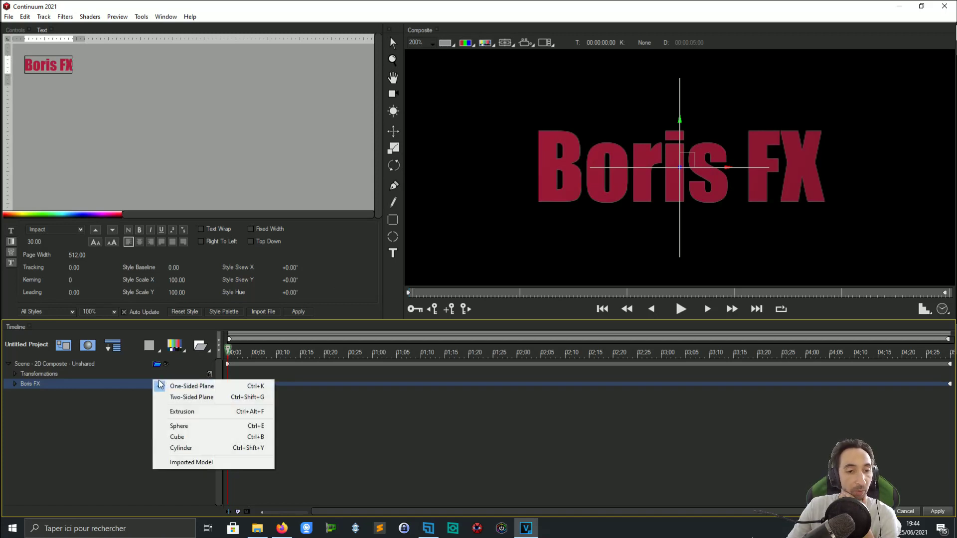
{"action": "left_click", "coordinate": [182, 412]}
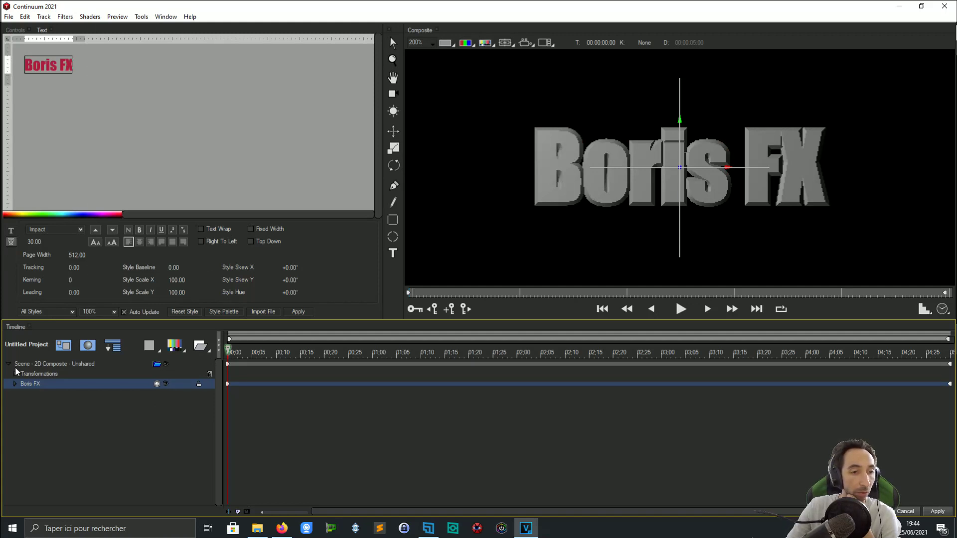
{"action": "left_click", "coordinate": [14, 384]}
{"action": "left_click", "coordinate": [55, 395]}
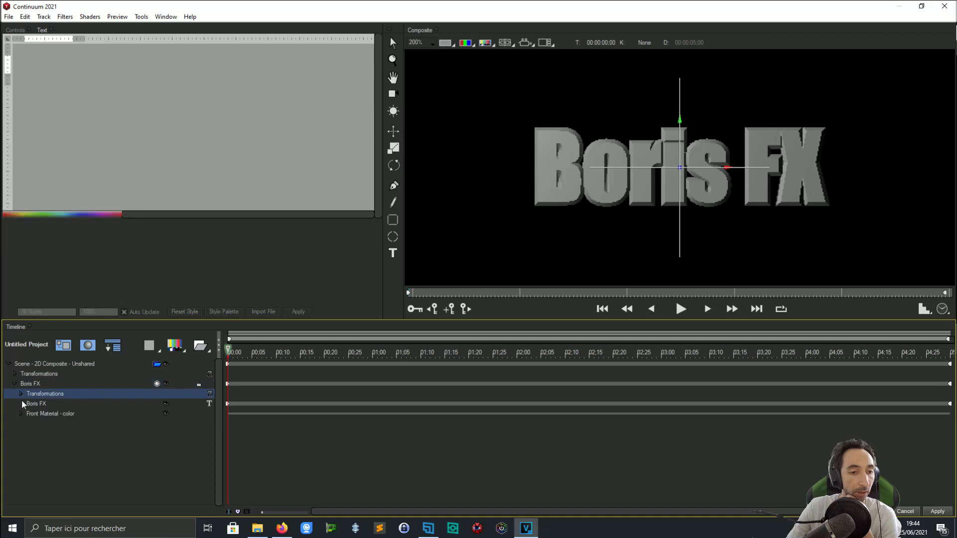
Step: Try an Extrusion amount of 35.97 on the Boris FX text and bring it down to 1.57
{"action": "left_click", "coordinate": [15, 30]}
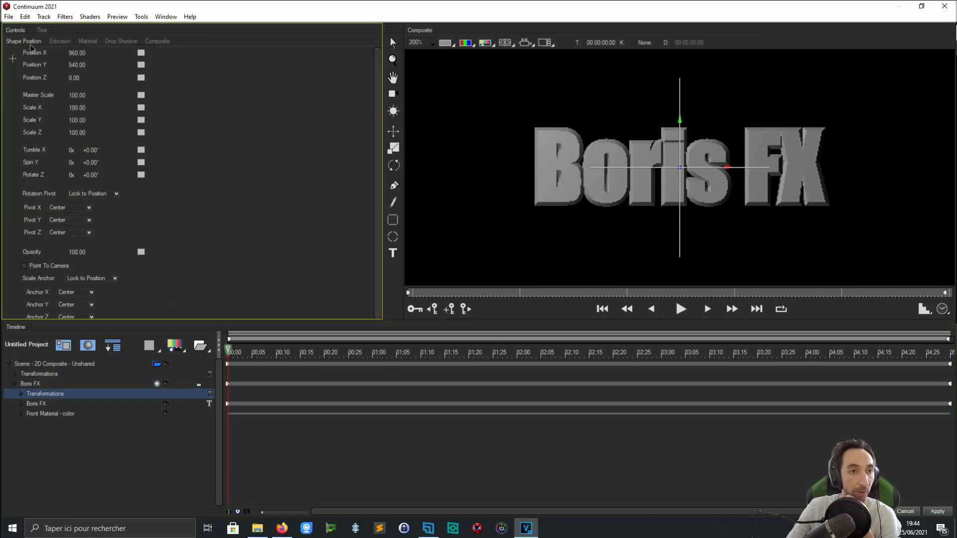
{"action": "left_click", "coordinate": [60, 41]}
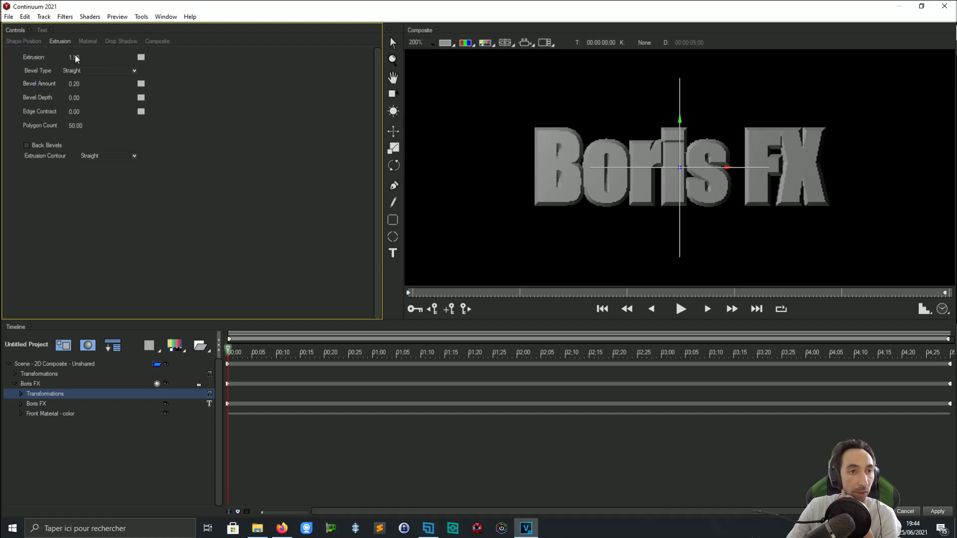
{"action": "left_click_drag", "start_coordinate": [75, 58], "coordinate": [177, 70]}
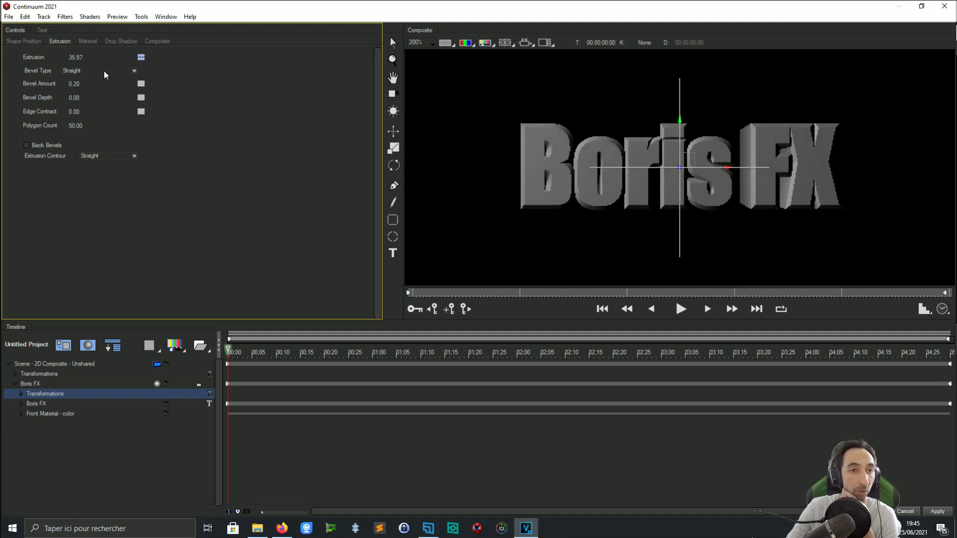
{"action": "left_click_drag", "start_coordinate": [78, 58], "coordinate": [56, 61]}
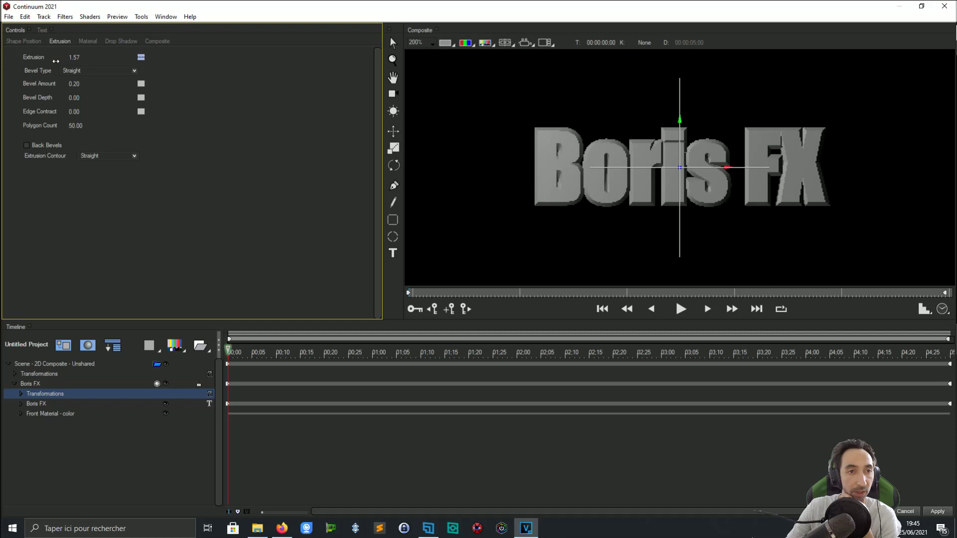
Step: Try the Concave bevel type on the extruded text and set the Bevel Type to Convex
{"action": "left_click", "coordinate": [78, 74]}
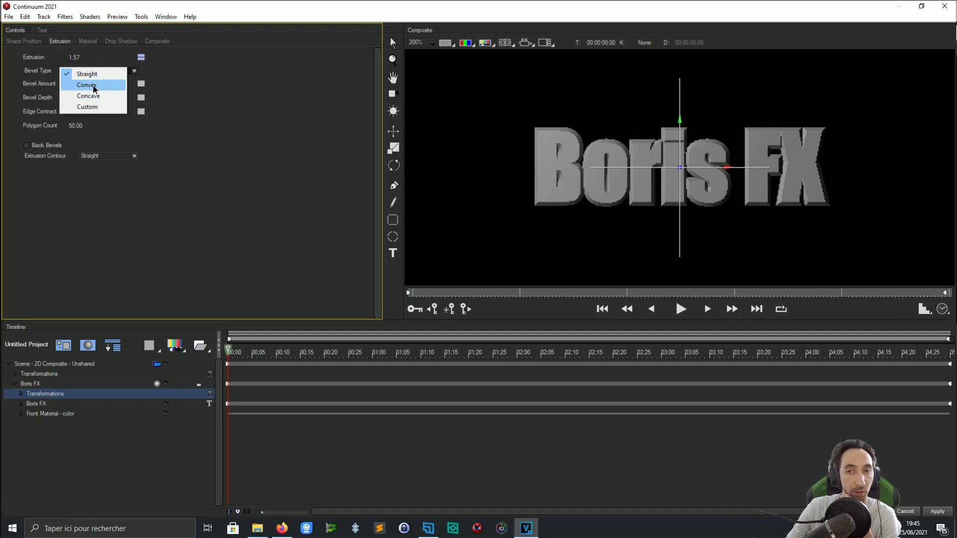
{"action": "left_click", "coordinate": [94, 87]}
{"action": "left_click", "coordinate": [95, 70]}
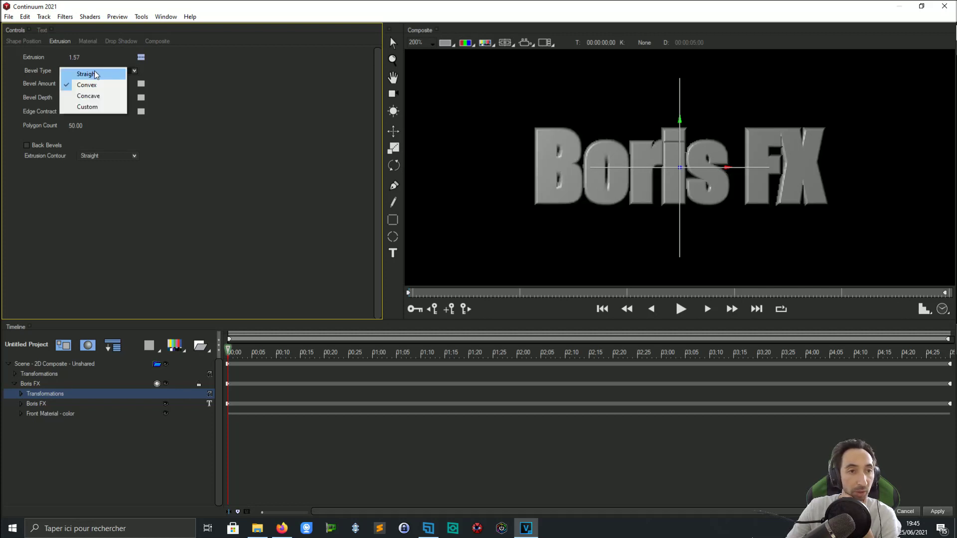
{"action": "left_click", "coordinate": [97, 95]}
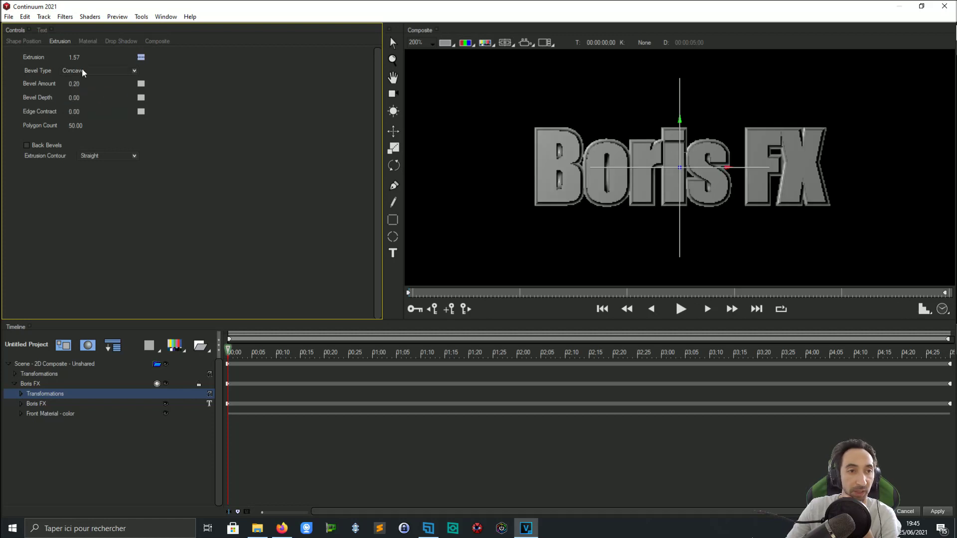
{"action": "left_click", "coordinate": [83, 73]}
{"action": "left_click", "coordinate": [93, 86]}
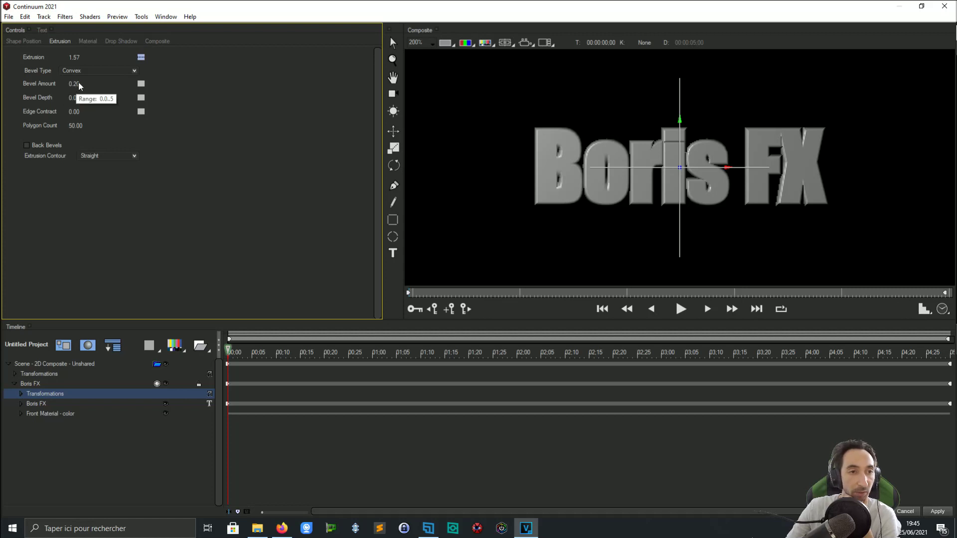
Step: Try a Bevel Depth of 0.55 and an Edge Contract of 2.80 on the extruded text
{"action": "mouse_move", "coordinate": [74, 85]}
{"action": "left_mouse_down"}
{"action": "mouse_move", "coordinate": [110, 84]}
{"action": "mouse_move", "coordinate": [68, 83]}
{"action": "mouse_move", "coordinate": [78, 84]}
{"action": "mouse_move", "coordinate": [75, 98]}
{"action": "mouse_move", "coordinate": [99, 91]}
{"action": "mouse_move", "coordinate": [82, 94]}
{"action": "left_mouse_up"}
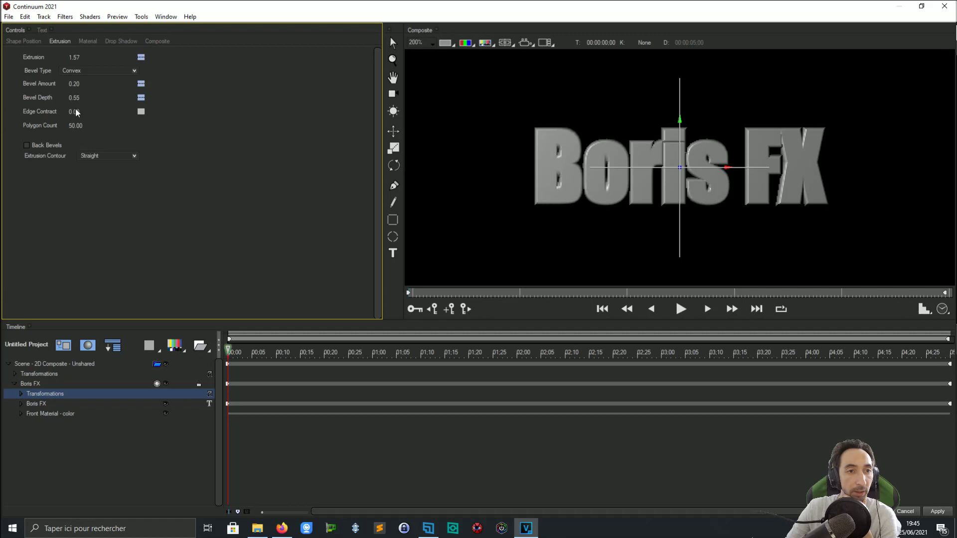
{"action": "left_click_drag", "start_coordinate": [76, 113], "coordinate": [86, 108]}
{"action": "scroll", "coordinate": [826, 171], "scroll_direction": "up", "scroll_amount": 1}
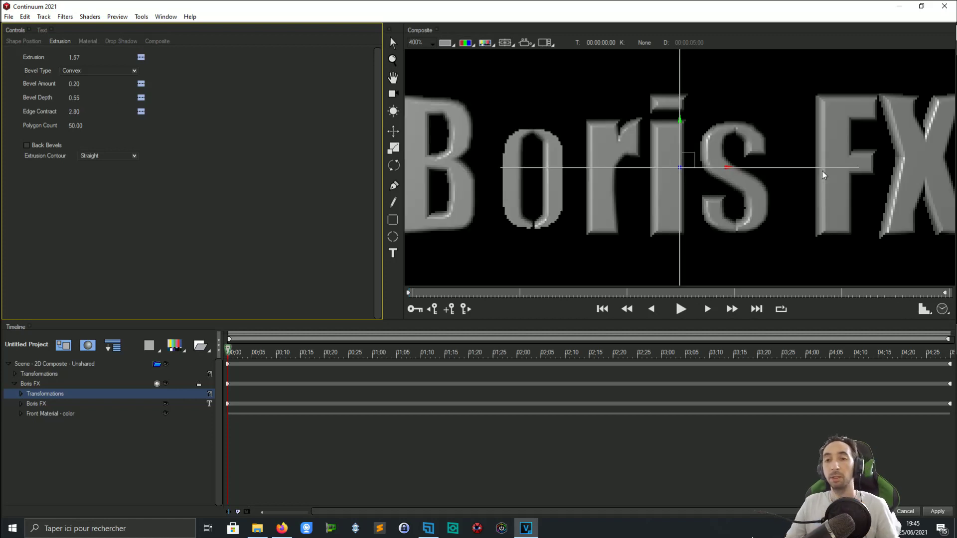
{"action": "scroll", "coordinate": [817, 176], "scroll_direction": "down", "scroll_amount": 2}
{"action": "scroll", "coordinate": [764, 193], "scroll_direction": "up", "scroll_amount": 1}
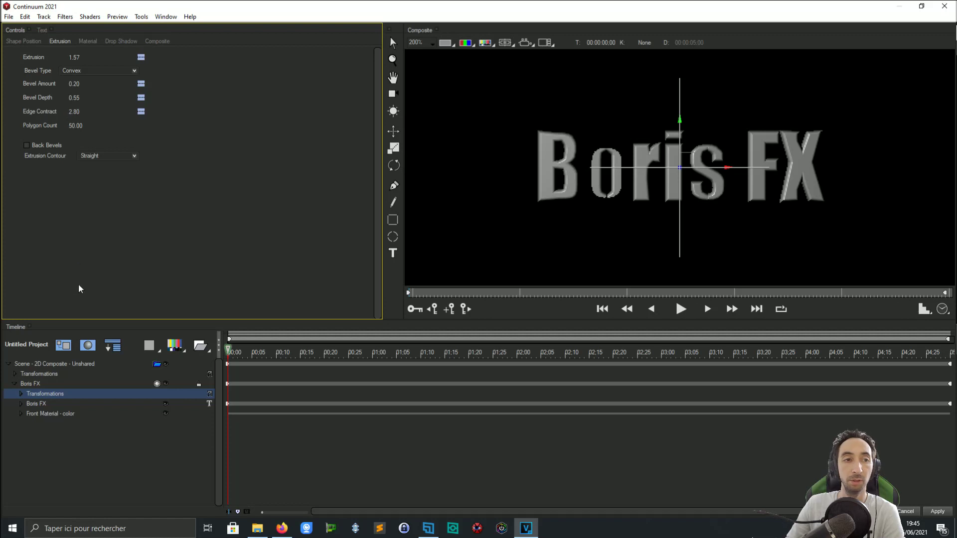
Step: Select the whole Boris FX text and try the Leelawadee UI, Lemon and Lucida Fax fonts on it
{"action": "left_click", "coordinate": [42, 373]}
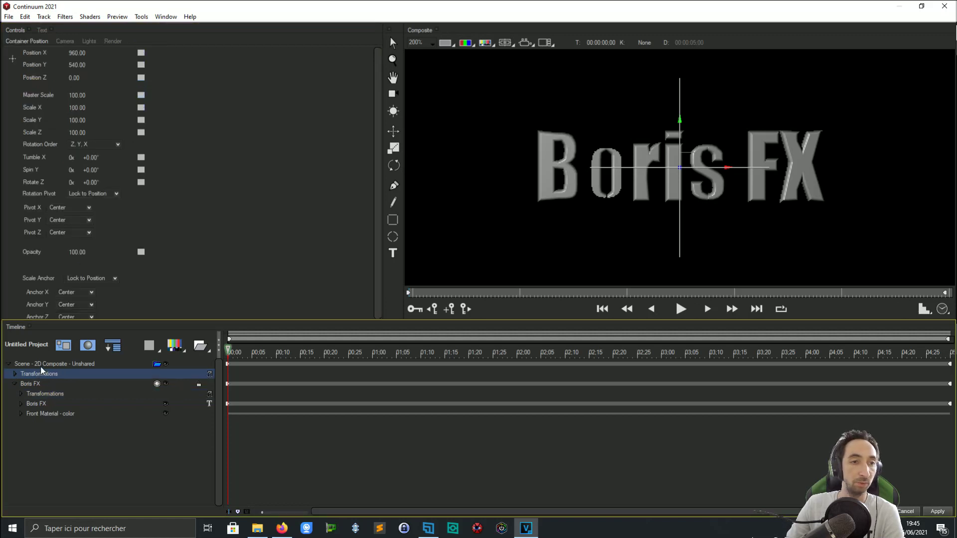
{"action": "left_click", "coordinate": [43, 30]}
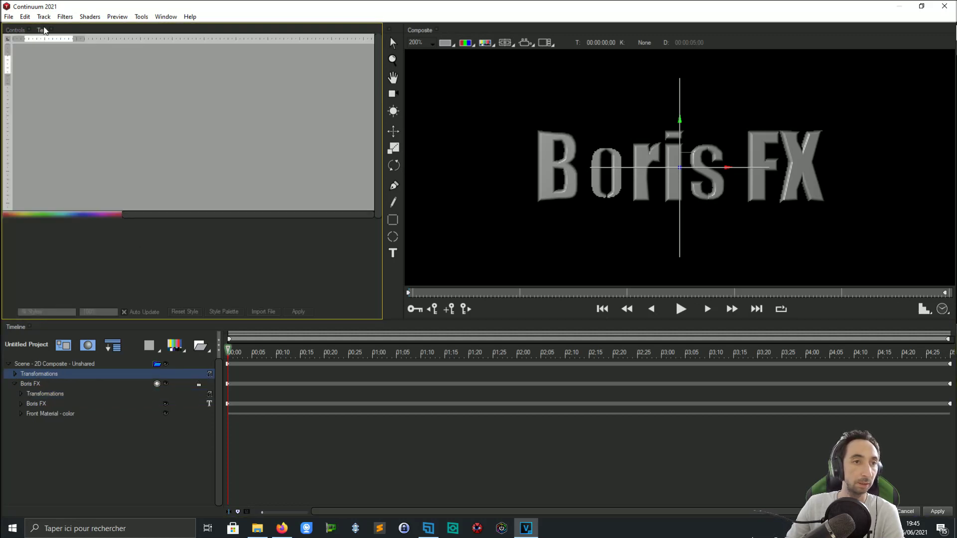
{"action": "left_click", "coordinate": [30, 383]}
{"action": "left_click", "coordinate": [59, 95]}
{"action": "key", "text": "ctrl+a"}
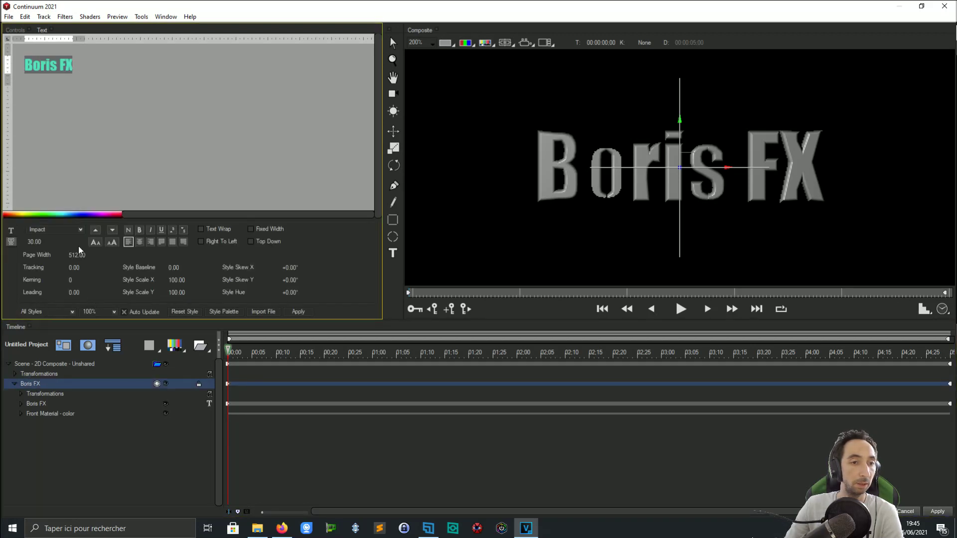
{"action": "left_click", "coordinate": [71, 230]}
{"action": "scroll", "coordinate": [65, 183], "scroll_direction": "down", "scroll_amount": 5}
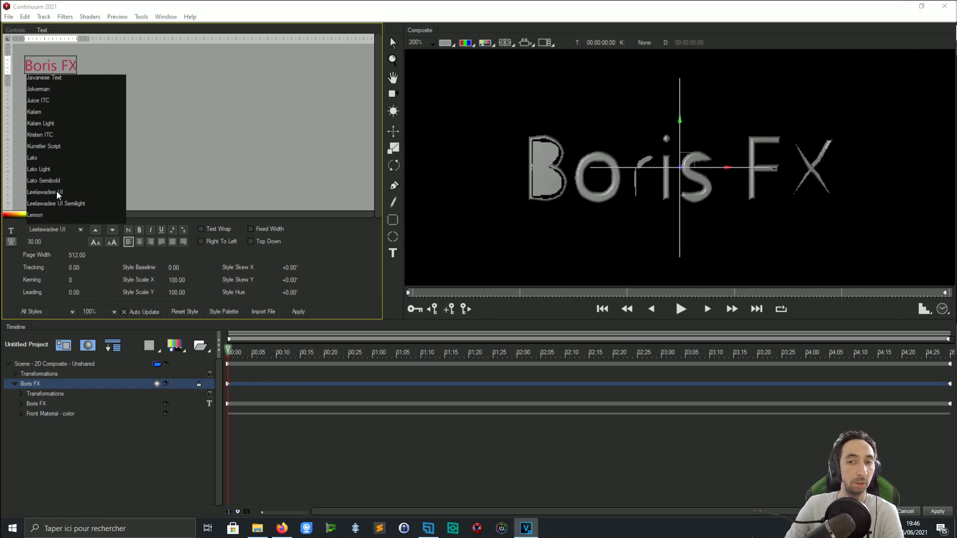
{"action": "scroll", "coordinate": [58, 194], "scroll_direction": "down", "scroll_amount": 2}
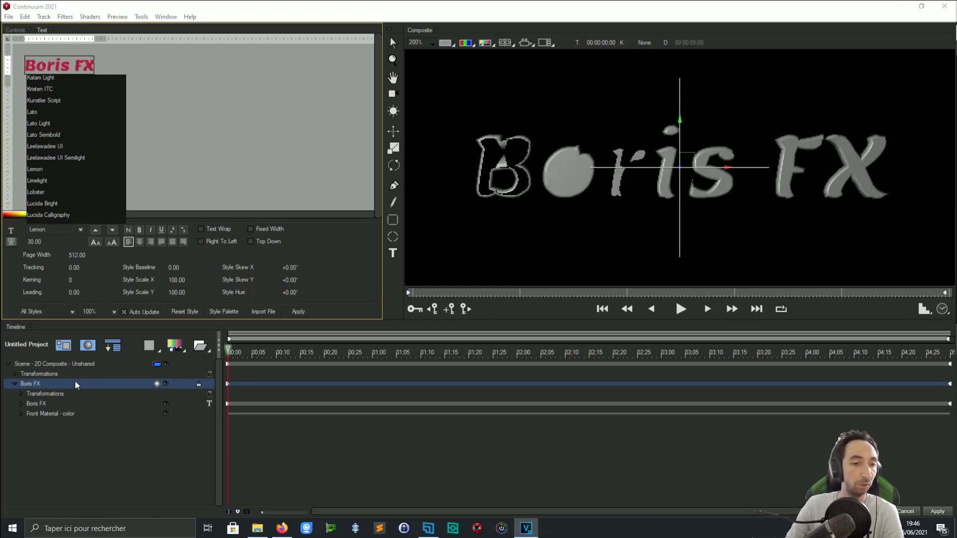
{"action": "scroll", "coordinate": [52, 194], "scroll_direction": "down", "scroll_amount": 2}
{"action": "scroll", "coordinate": [49, 191], "scroll_direction": "down", "scroll_amount": 3}
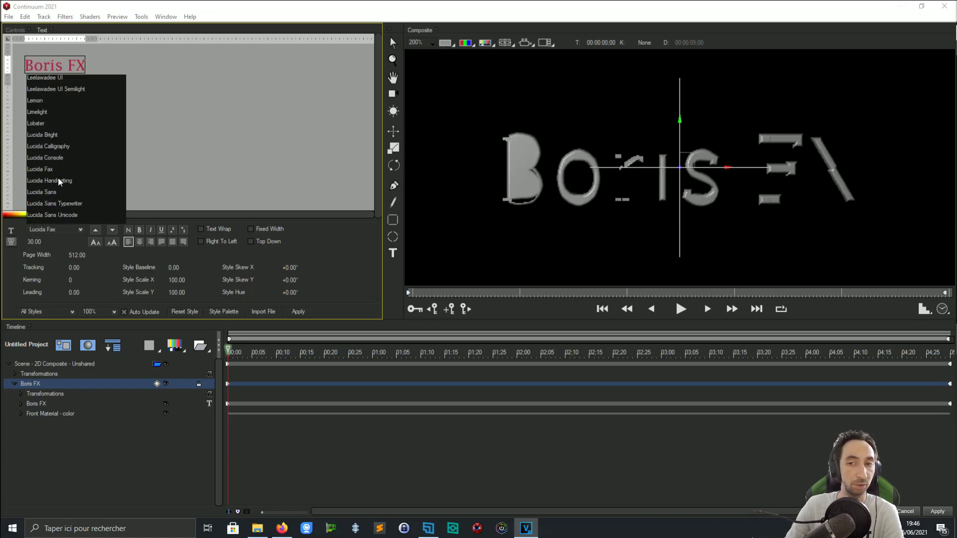
{"action": "scroll", "coordinate": [58, 179], "scroll_direction": "down", "scroll_amount": 3}
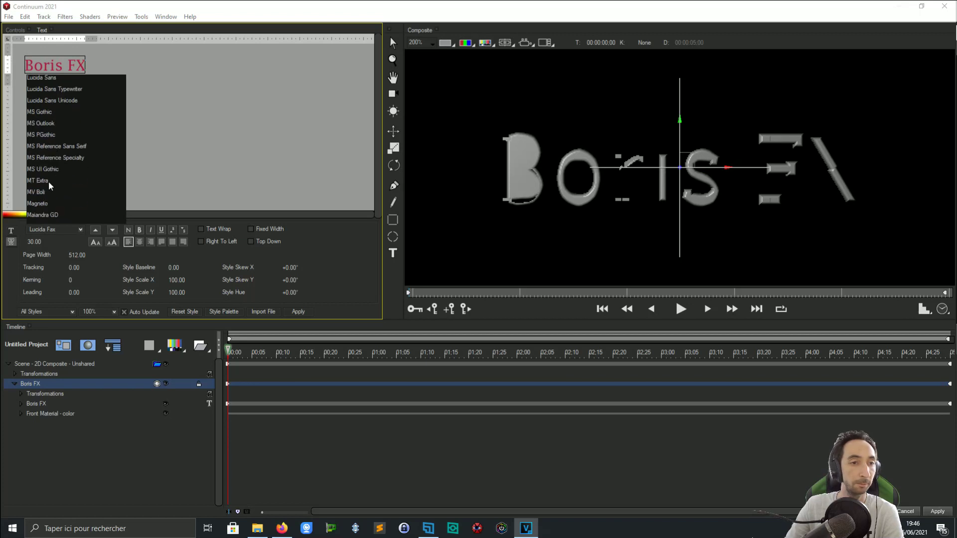
Step: Try the MT Extra font on the Boris FX text and change it to Megrim
{"action": "key", "text": "Down"}
{"action": "key", "text": "Down"}
{"action": "key", "text": "Down"}
{"action": "key", "text": "Down"}
{"action": "key", "text": "Down"}
{"action": "key", "text": "Down"}
{"action": "key", "text": "Down"}
{"action": "key", "text": "Down"}
{"action": "key", "text": "Down"}
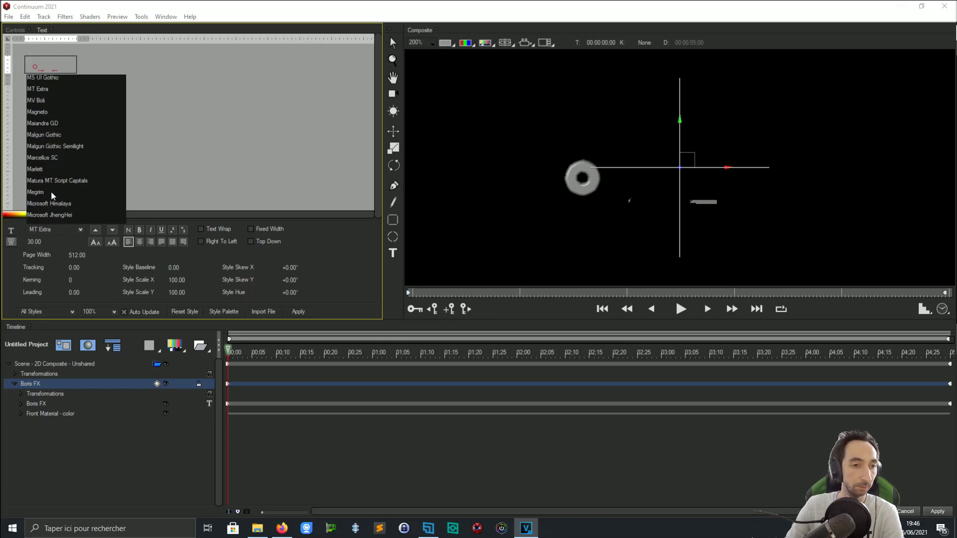
{"action": "scroll", "coordinate": [61, 167], "scroll_direction": "up", "scroll_amount": 6}
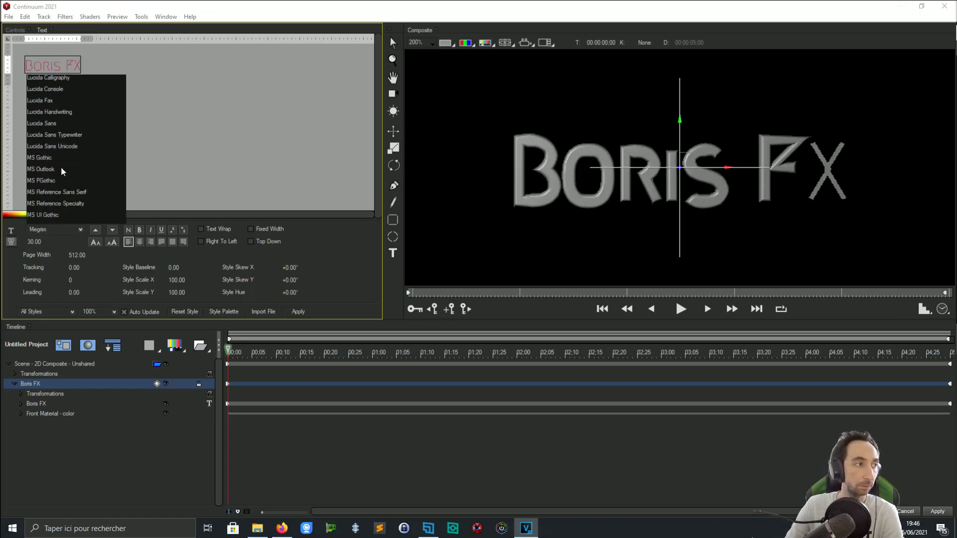
{"action": "left_click", "coordinate": [80, 452]}
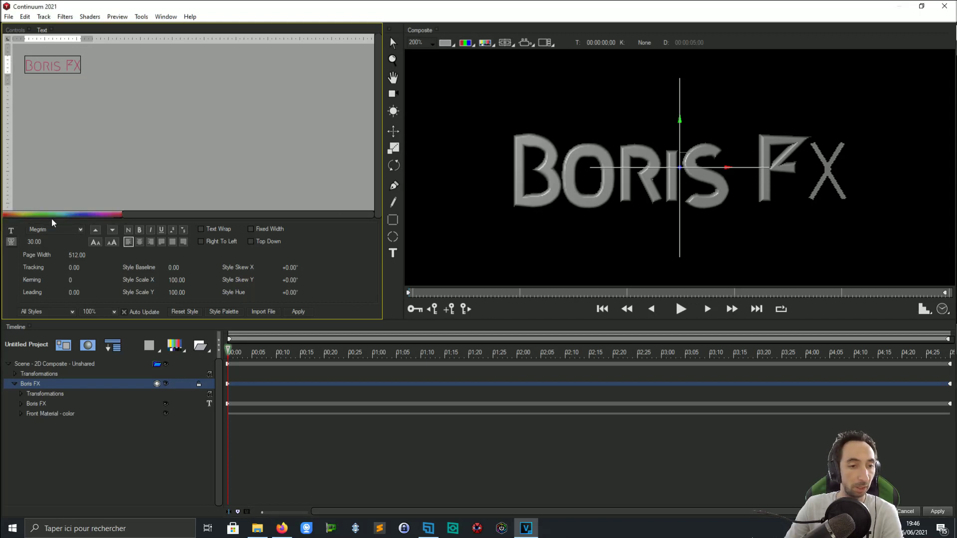
Step: Set the Edge Contract and the Bevel Depth of the text extrusion to 0
{"action": "left_click", "coordinate": [52, 393]}
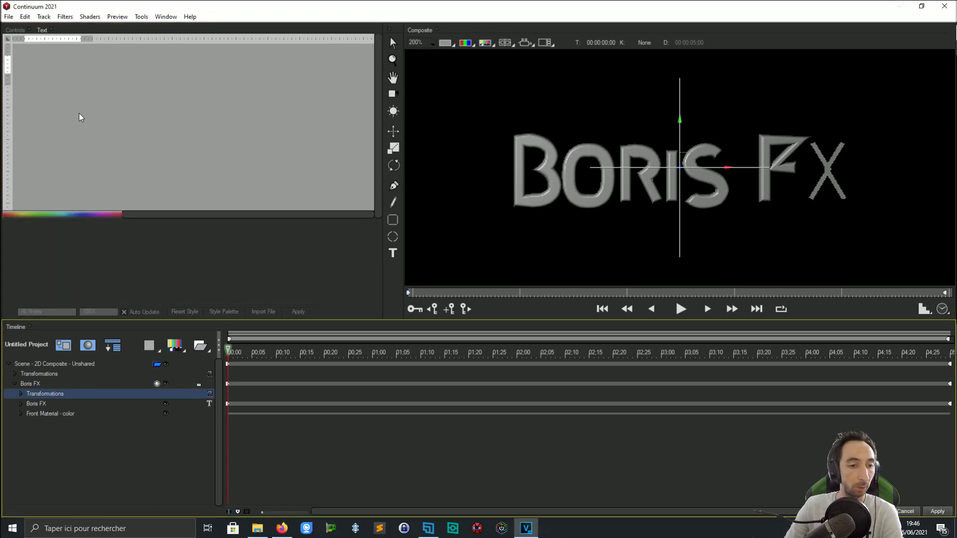
{"action": "left_click", "coordinate": [17, 30]}
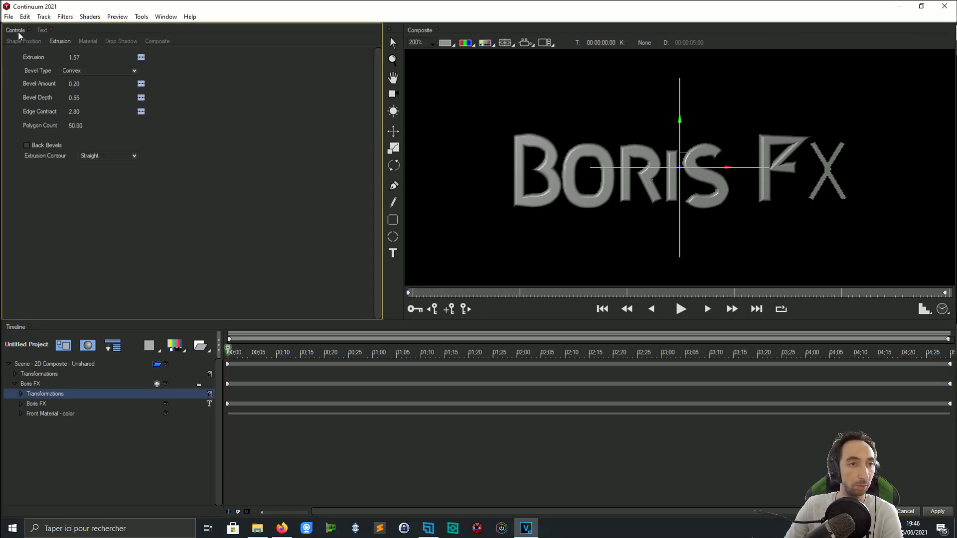
{"action": "mouse_move", "coordinate": [71, 111]}
{"action": "left_mouse_down"}
{"action": "mouse_move", "coordinate": [48, 123]}
{"action": "mouse_move", "coordinate": [65, 126]}
{"action": "left_mouse_up"}
{"action": "left_click", "coordinate": [77, 115]}
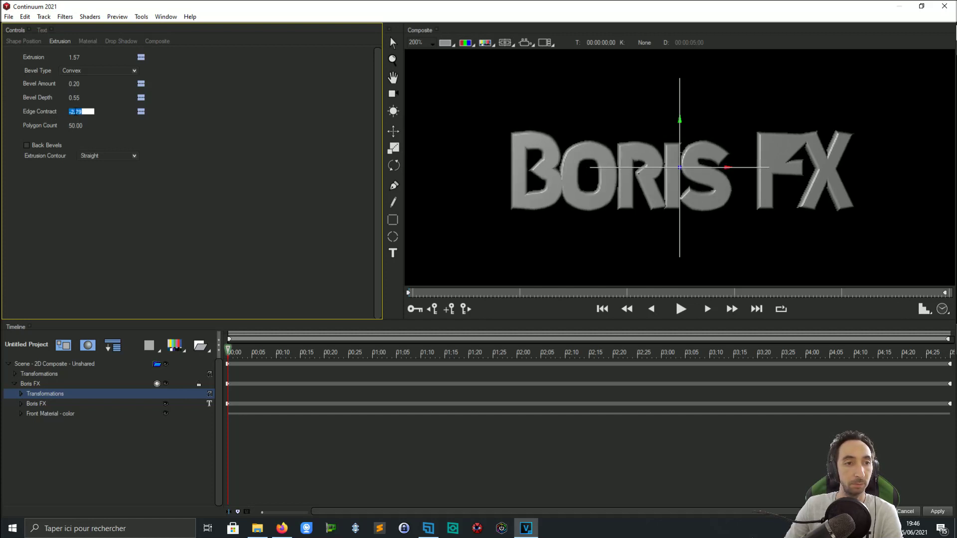
{"action": "type", "text": "0"}
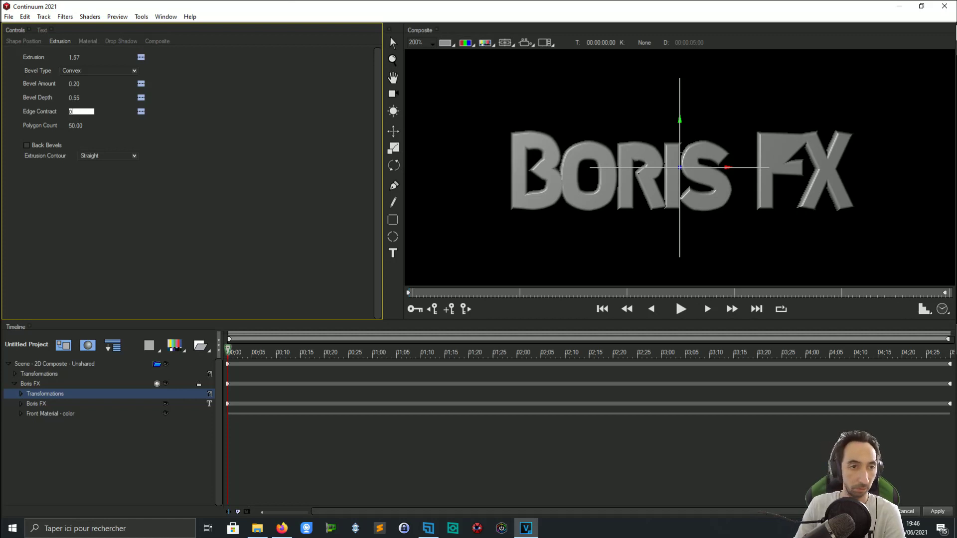
{"action": "key", "text": "Return"}
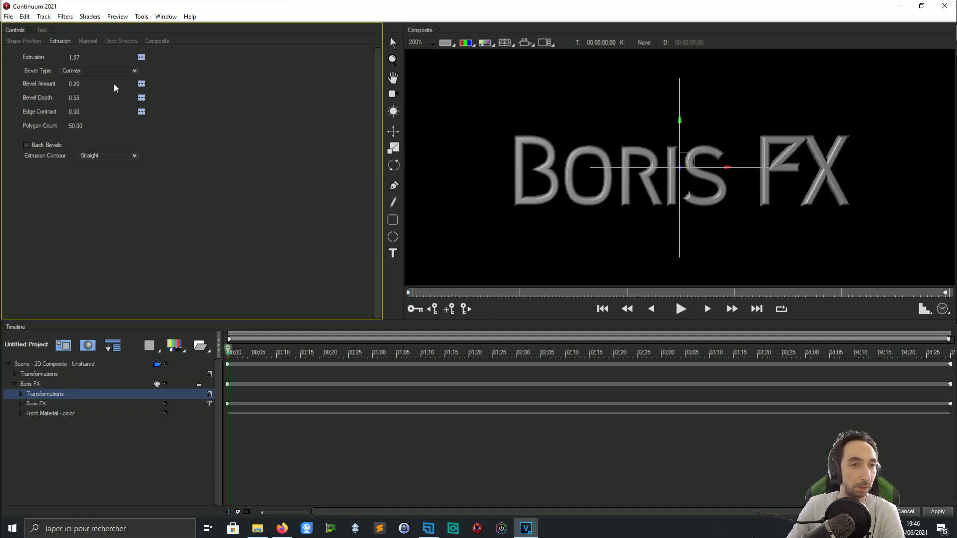
{"action": "left_click", "coordinate": [74, 97]}
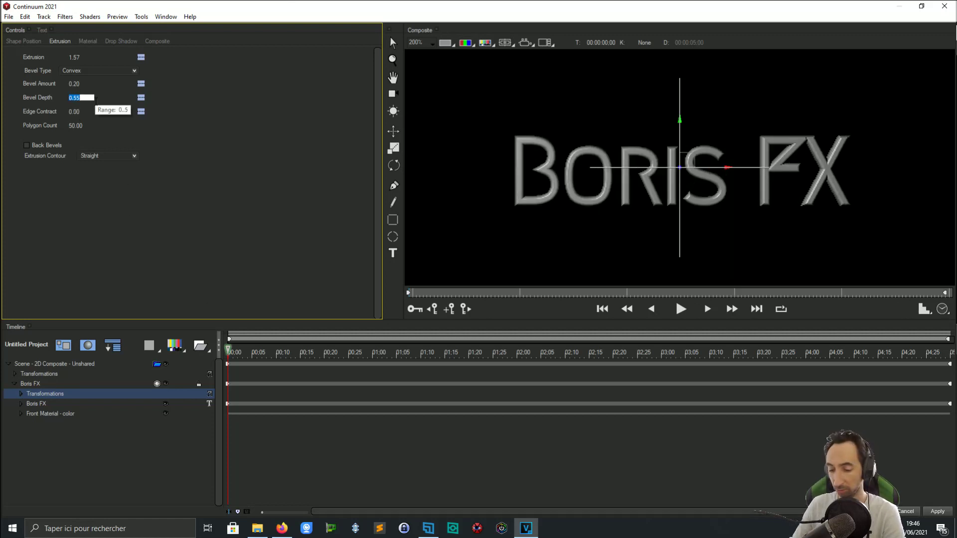
{"action": "type", "text": "0"}
{"action": "key", "text": "Return"}
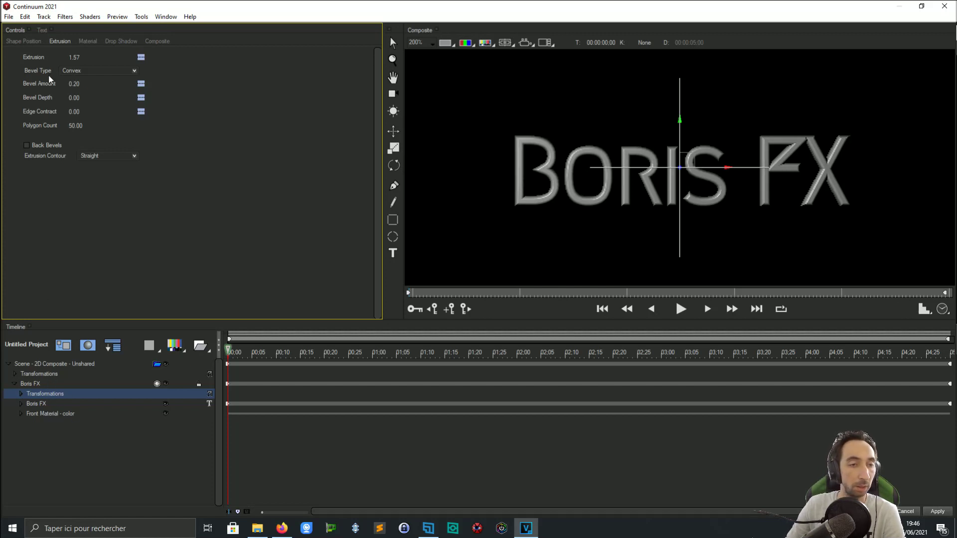
Step: Select the whole Boris FX text, try the Mistral font on it and change it to Kalam
{"action": "left_click", "coordinate": [42, 31]}
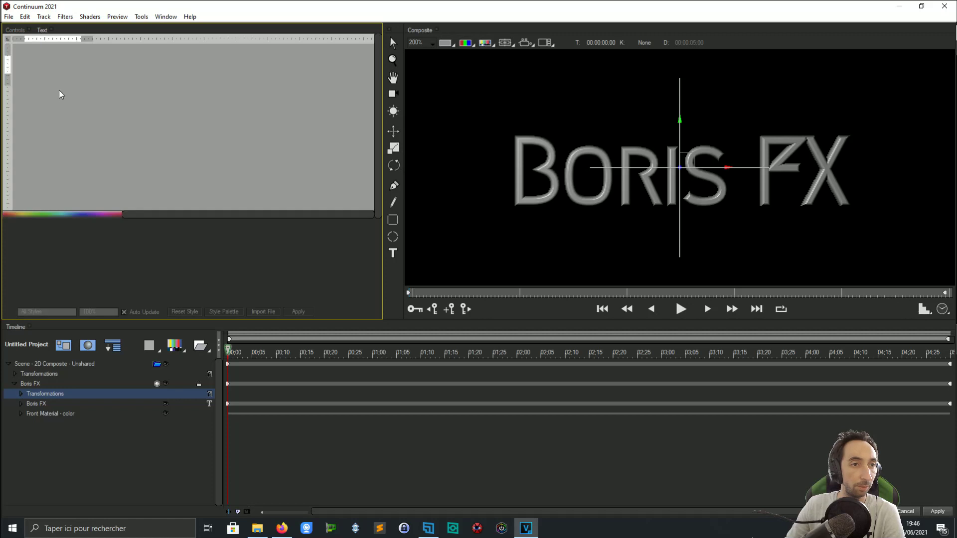
{"action": "left_click", "coordinate": [37, 382]}
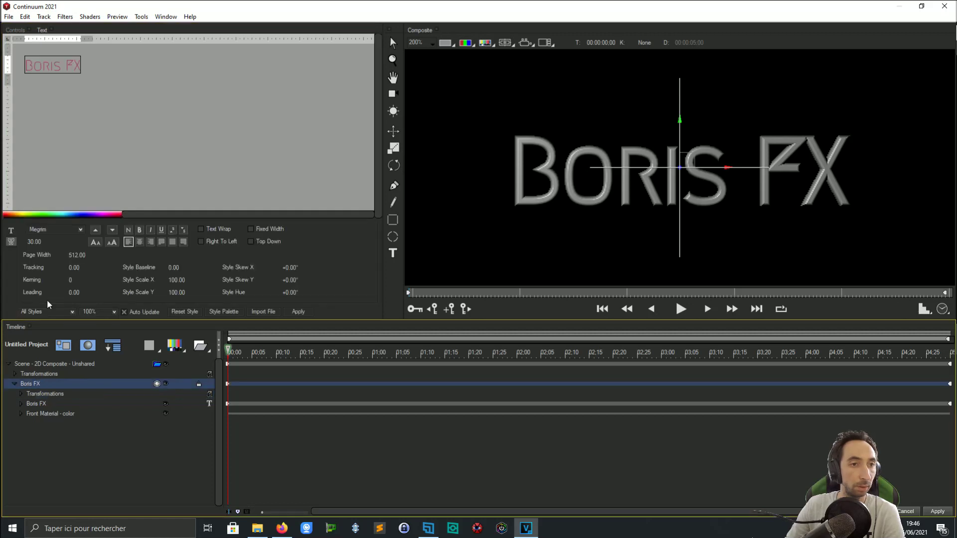
{"action": "left_click", "coordinate": [88, 66]}
{"action": "key", "text": "ctrl+a"}
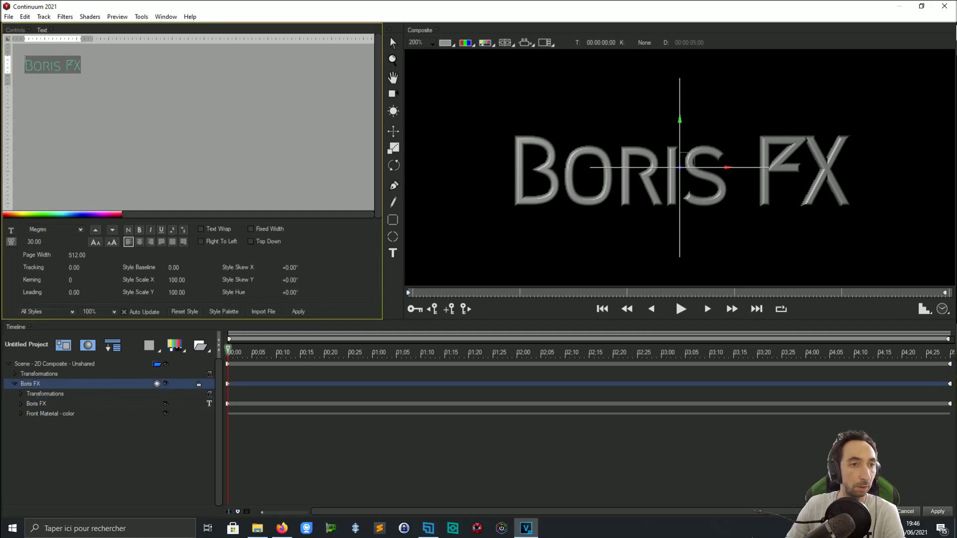
{"action": "left_click", "coordinate": [64, 231]}
{"action": "scroll", "coordinate": [80, 182], "scroll_direction": "down", "scroll_amount": 10}
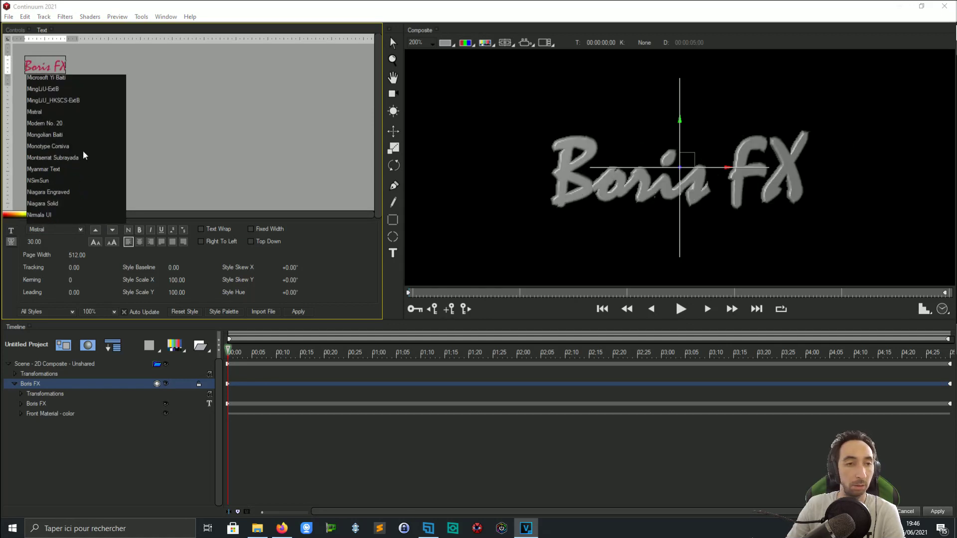
{"action": "scroll", "coordinate": [84, 153], "scroll_direction": "up", "scroll_amount": 15}
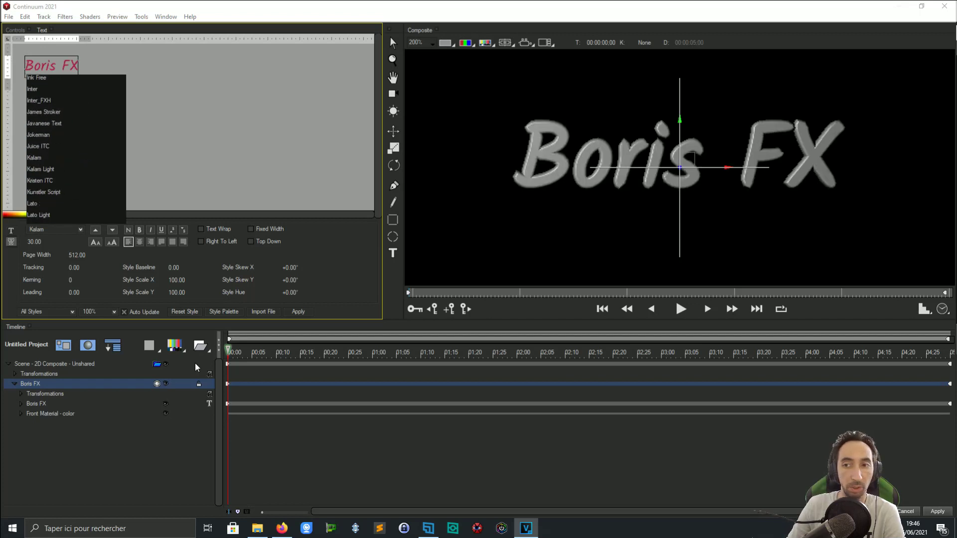
{"action": "left_click", "coordinate": [76, 443]}
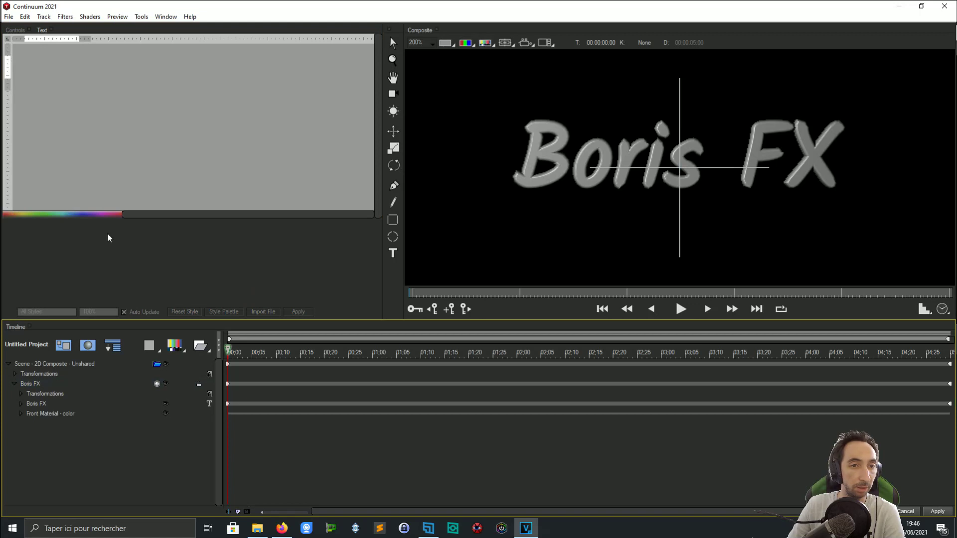
{"action": "left_click", "coordinate": [30, 383]}
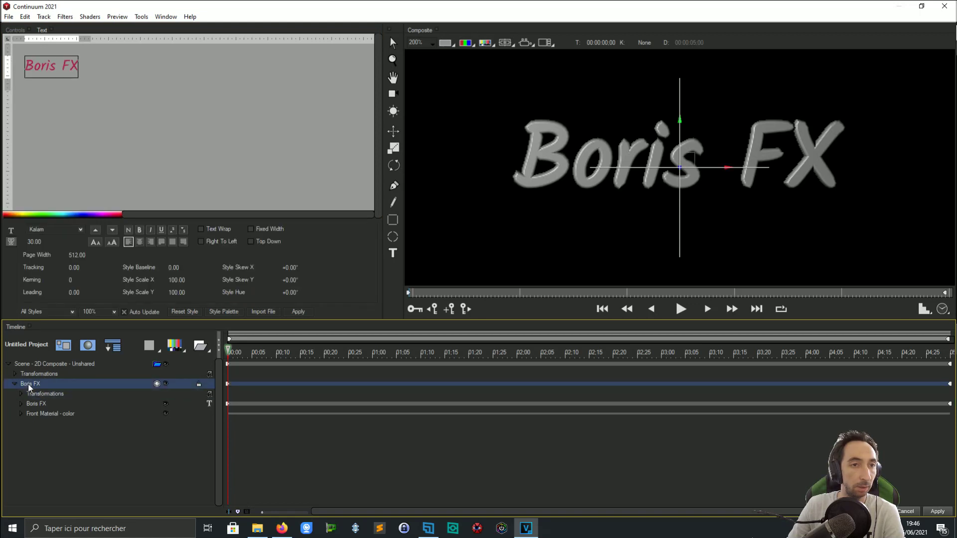
{"action": "left_click", "coordinate": [14, 31]}
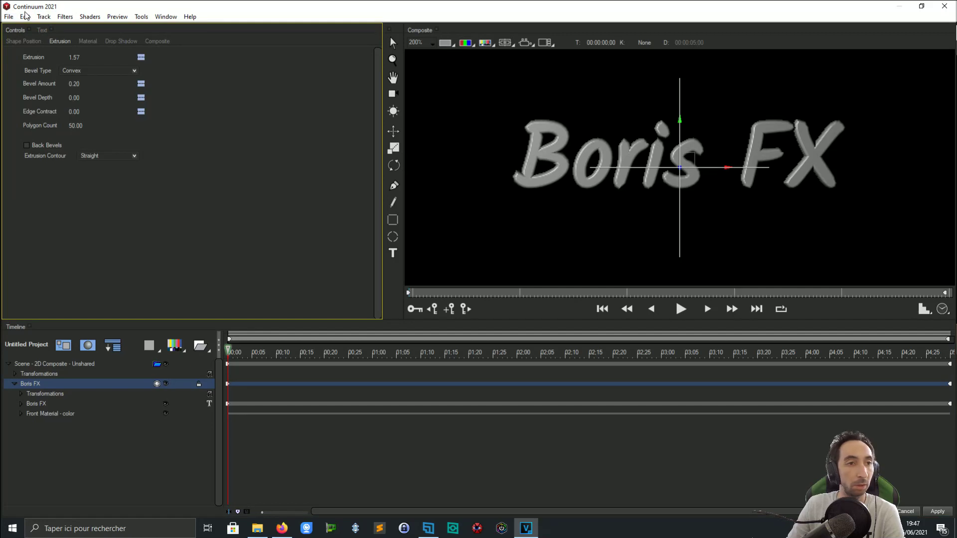
Step: Start saving the title project as a new file and open the video projects folder on the Data (D:) drive
{"action": "left_click", "coordinate": [9, 16]}
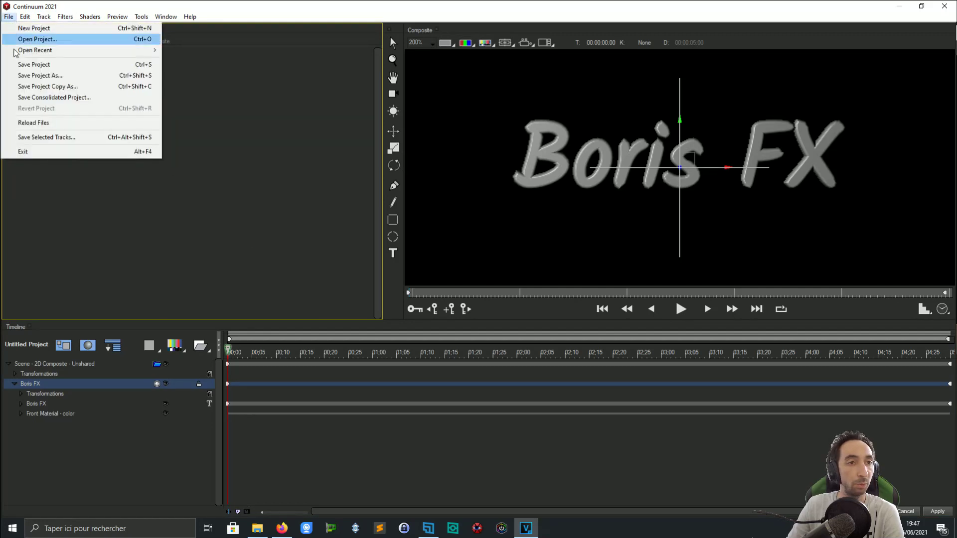
{"action": "left_click", "coordinate": [79, 75]}
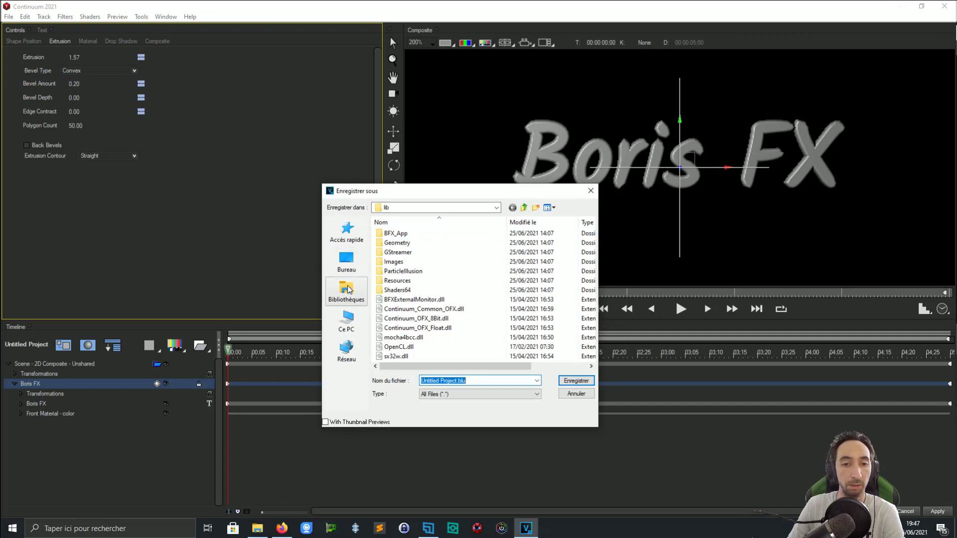
{"action": "left_click", "coordinate": [349, 320]}
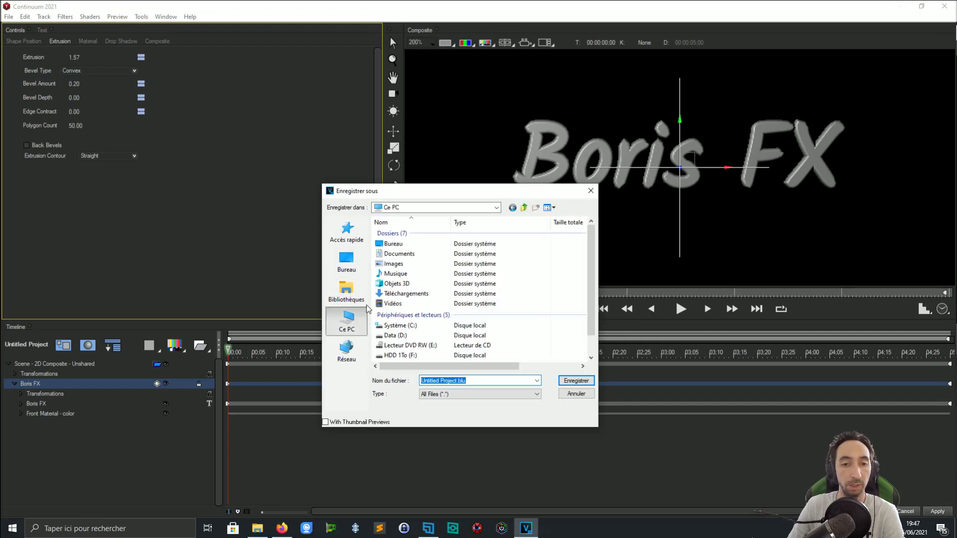
{"action": "double_click", "coordinate": [404, 338]}
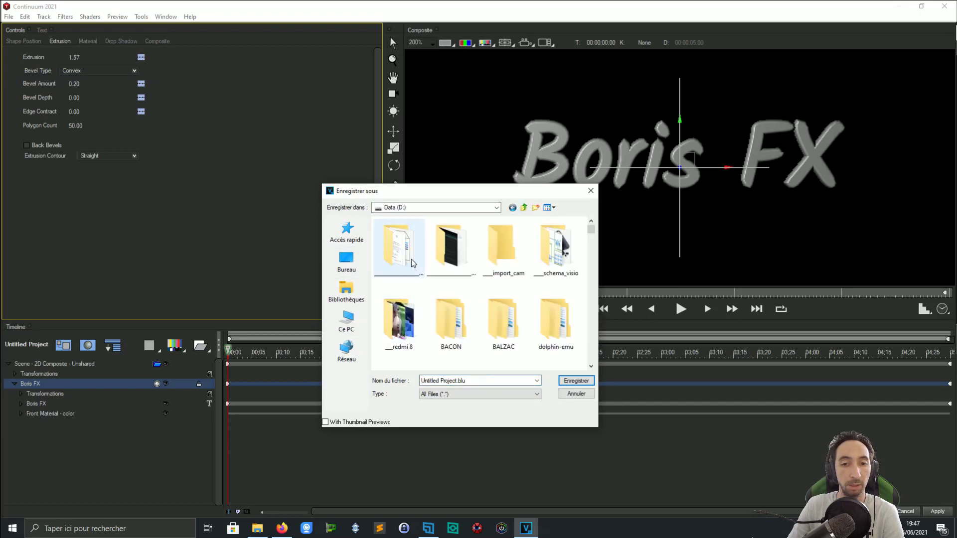
{"action": "left_click", "coordinate": [453, 251]}
{"action": "double_click", "coordinate": [452, 252]}
Step: Open the "inbound marketing pull 4c" folder inside promo_video_formation_digitale as the save location
{"action": "scroll", "coordinate": [422, 284], "scroll_direction": "down", "scroll_amount": 10}
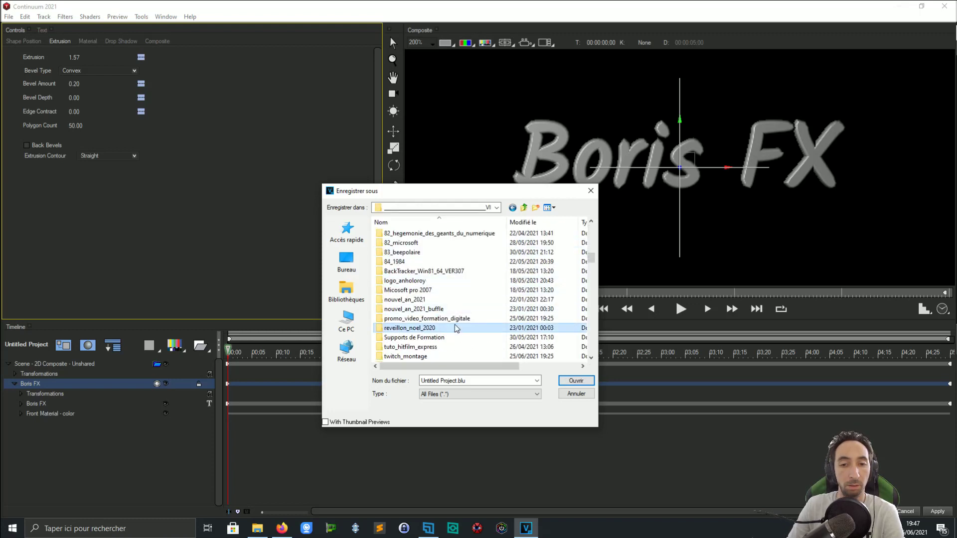
{"action": "left_click", "coordinate": [470, 318]}
{"action": "double_click", "coordinate": [469, 318]}
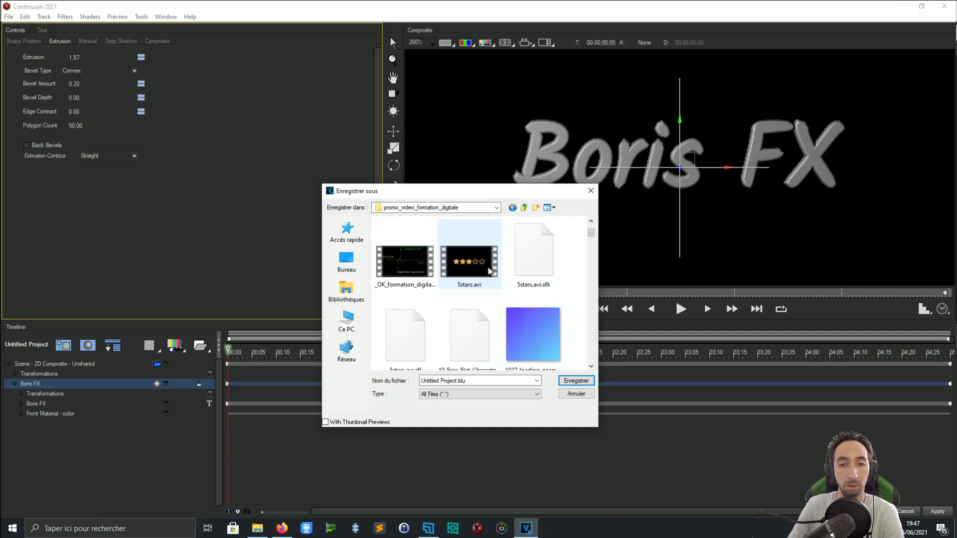
{"action": "scroll", "coordinate": [518, 281], "scroll_direction": "down", "scroll_amount": 3}
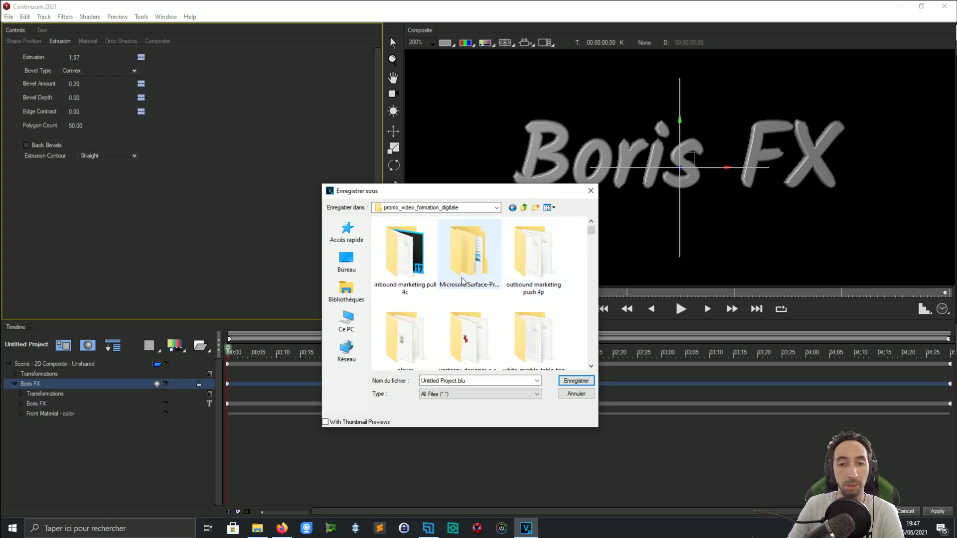
{"action": "scroll", "coordinate": [429, 293], "scroll_direction": "down", "scroll_amount": 3}
{"action": "double_click", "coordinate": [404, 272]}
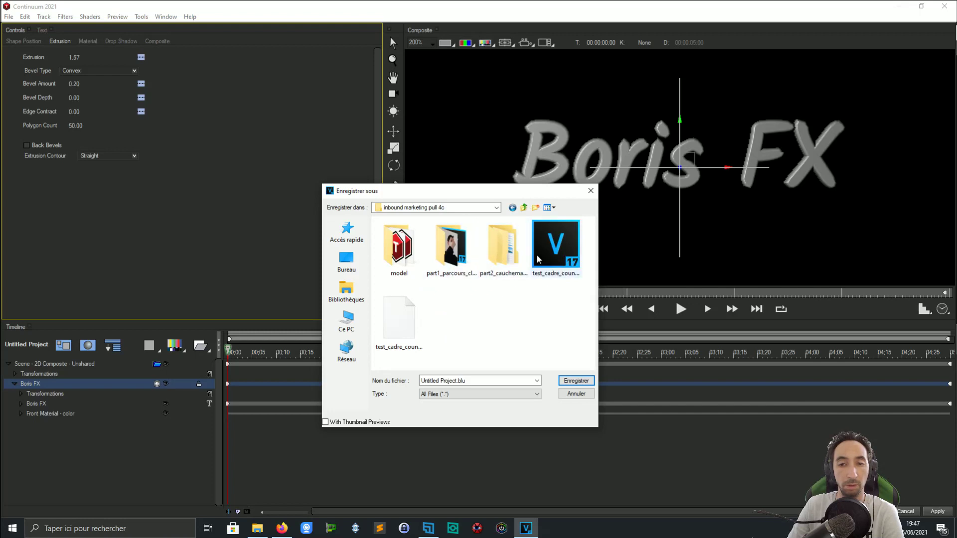
Step: Save the project as quelques_minutes_plus_tard in the courses folder inside part2_cauchemar_en_communication
{"action": "double_click", "coordinate": [503, 249]}
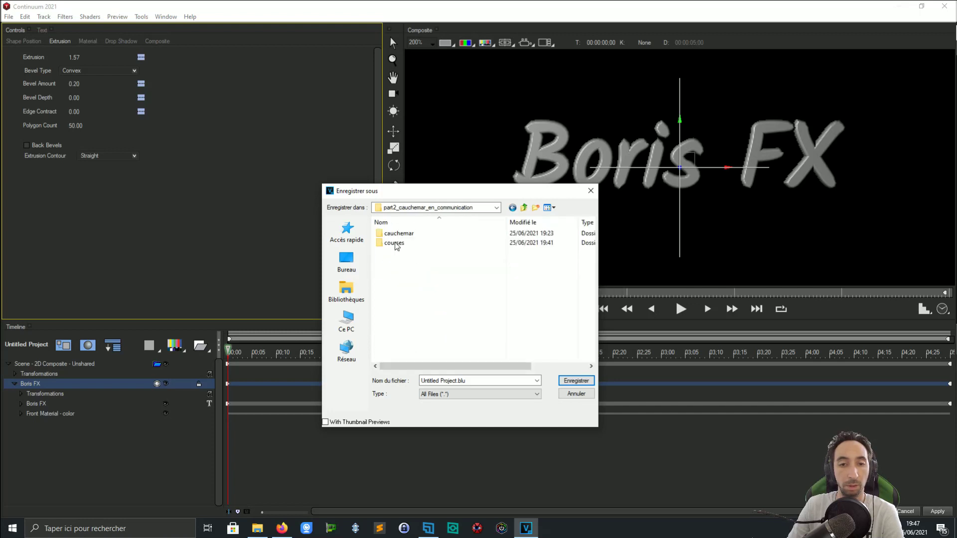
{"action": "double_click", "coordinate": [386, 242]}
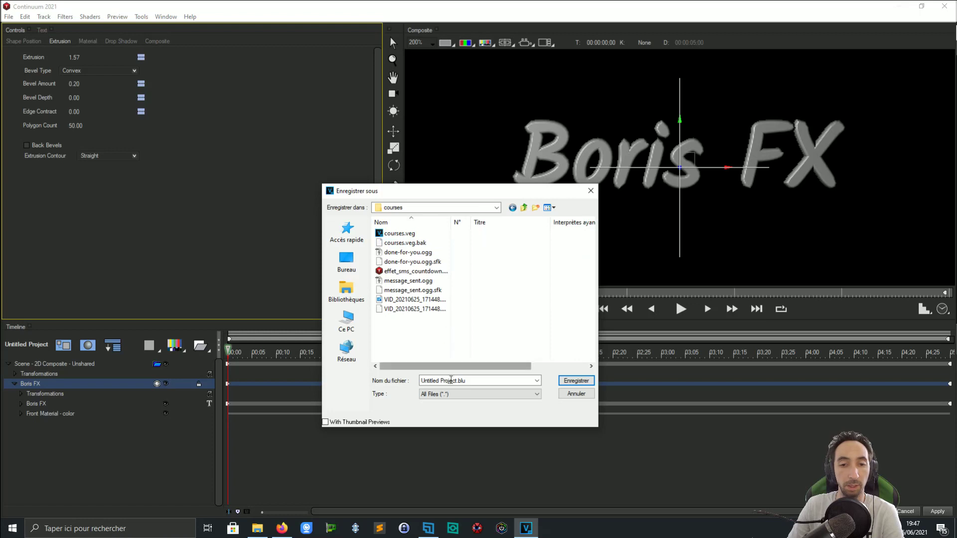
{"action": "left_click", "coordinate": [469, 380]}
{"action": "type", "text": "tes_plus_tard"}
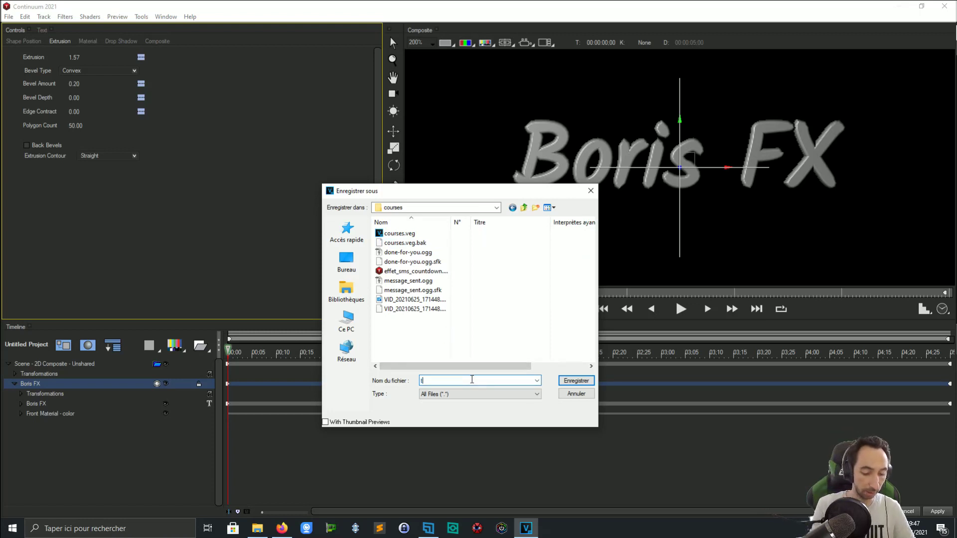
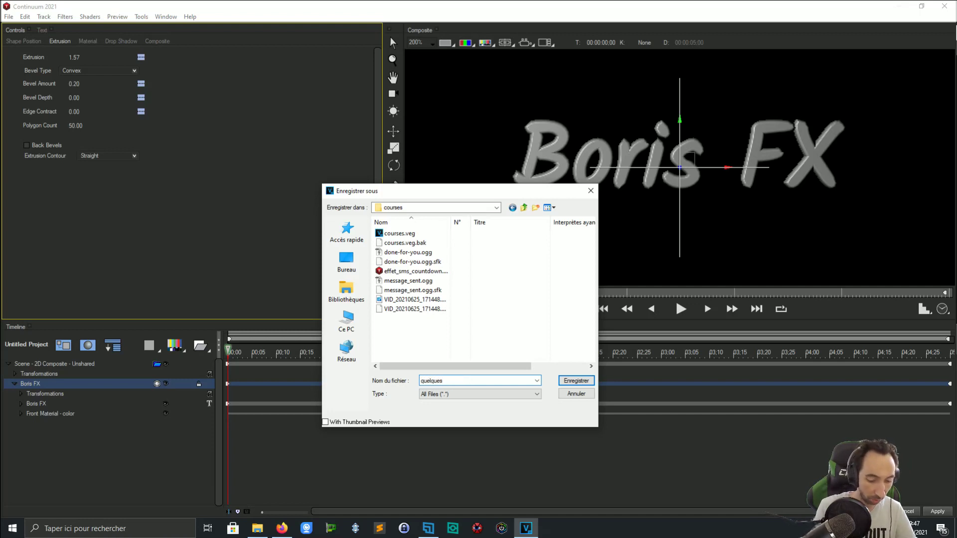
{"action": "type", "text": "minutes"}
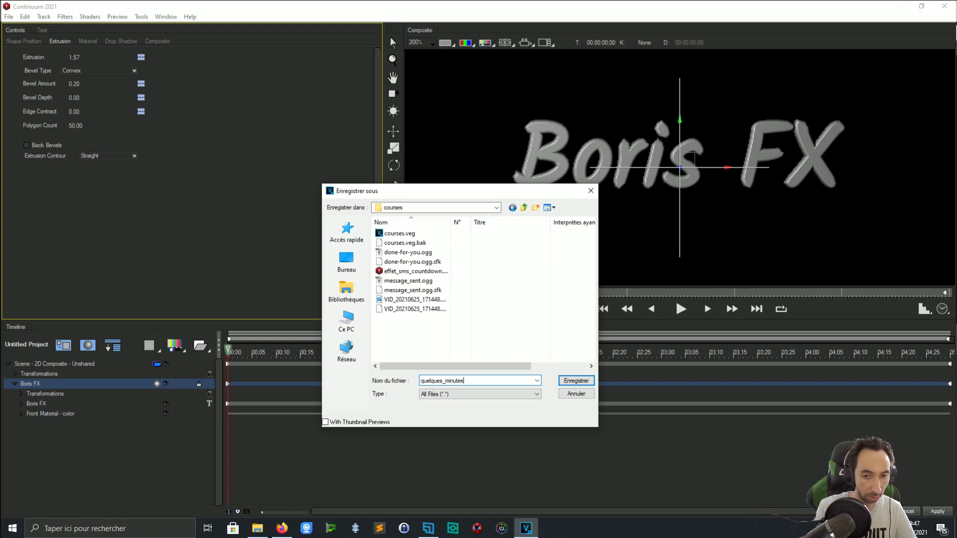
{"action": "type", "text": "_plus_tard"}
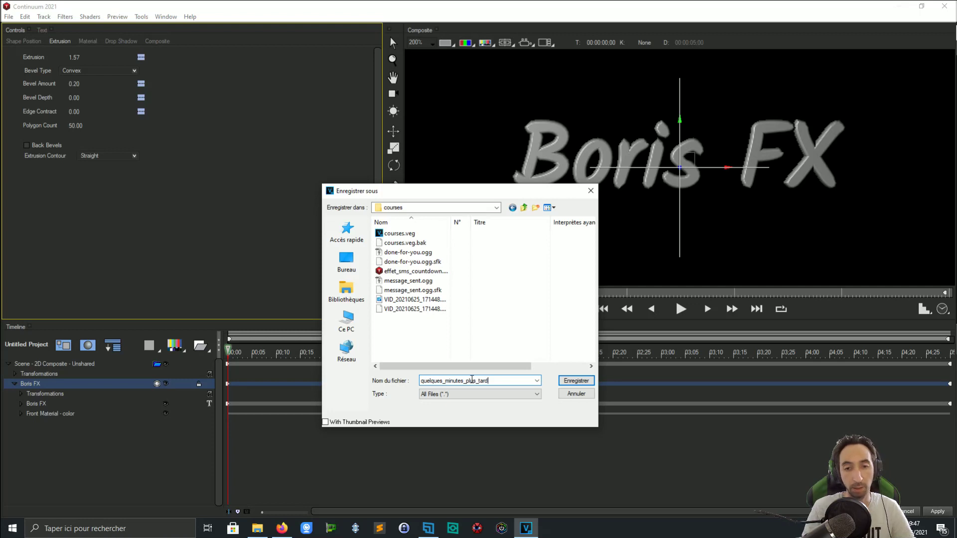
{"action": "key", "text": "Return"}
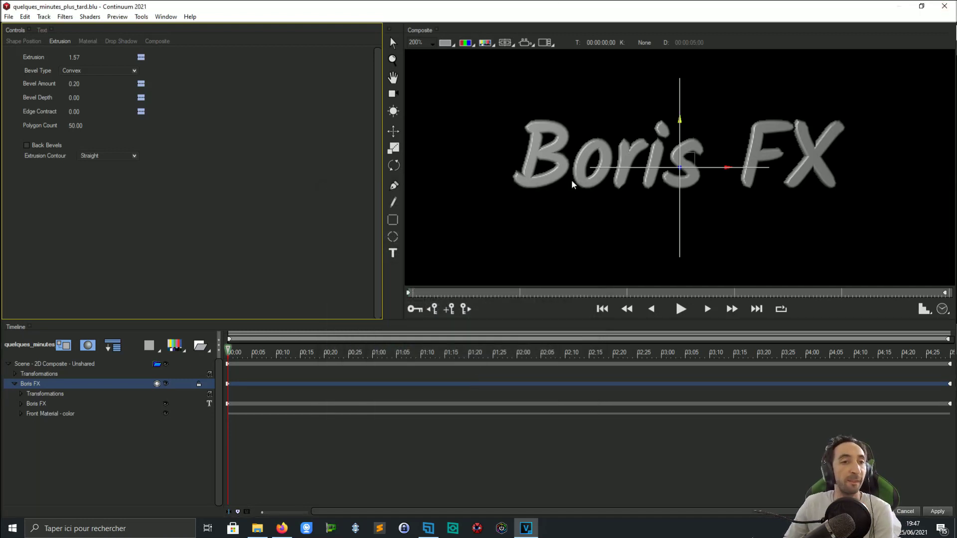
Step: Set the Boris FX text track to apply 2 materials
{"action": "left_click", "coordinate": [91, 41]}
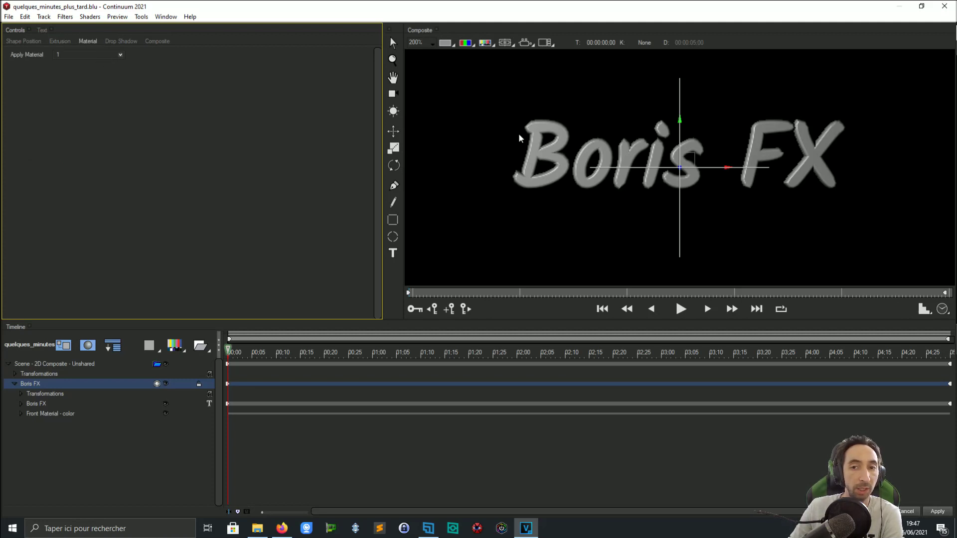
{"action": "left_click", "coordinate": [100, 55]}
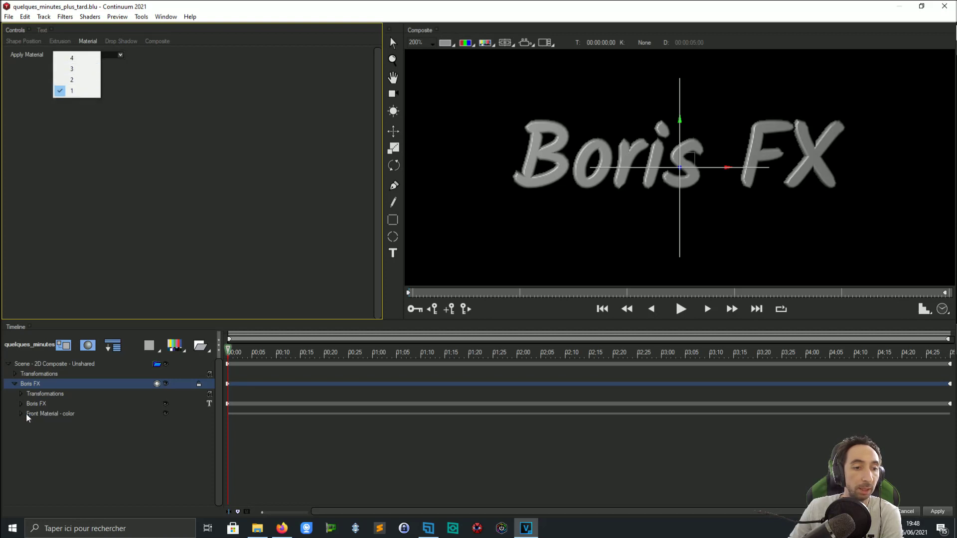
{"action": "left_click", "coordinate": [52, 413]}
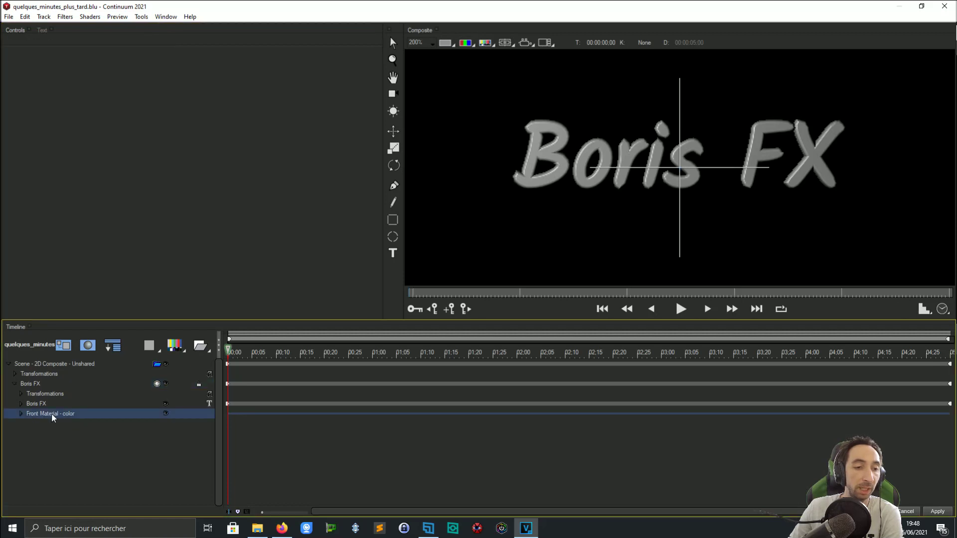
{"action": "left_click", "coordinate": [42, 31]}
{"action": "left_click", "coordinate": [40, 385]}
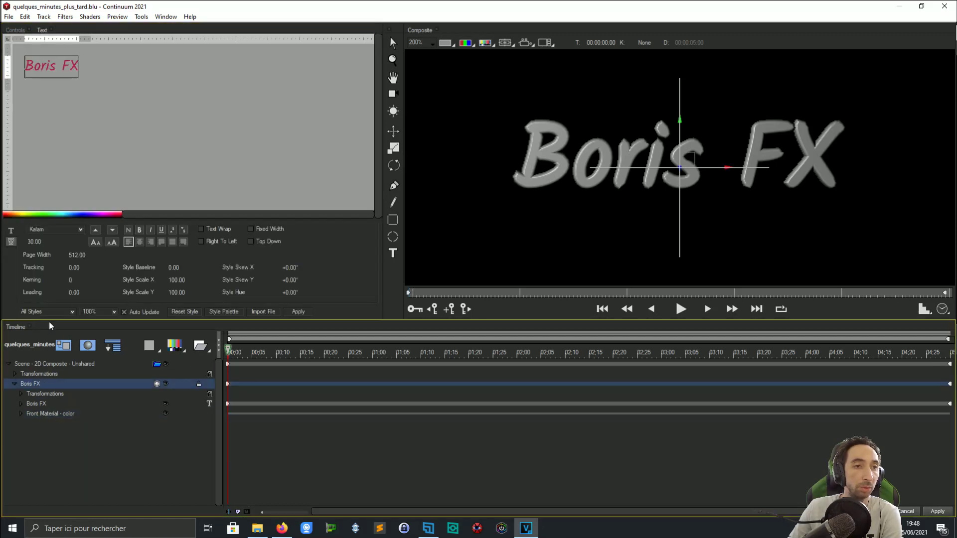
{"action": "left_click", "coordinate": [17, 31]}
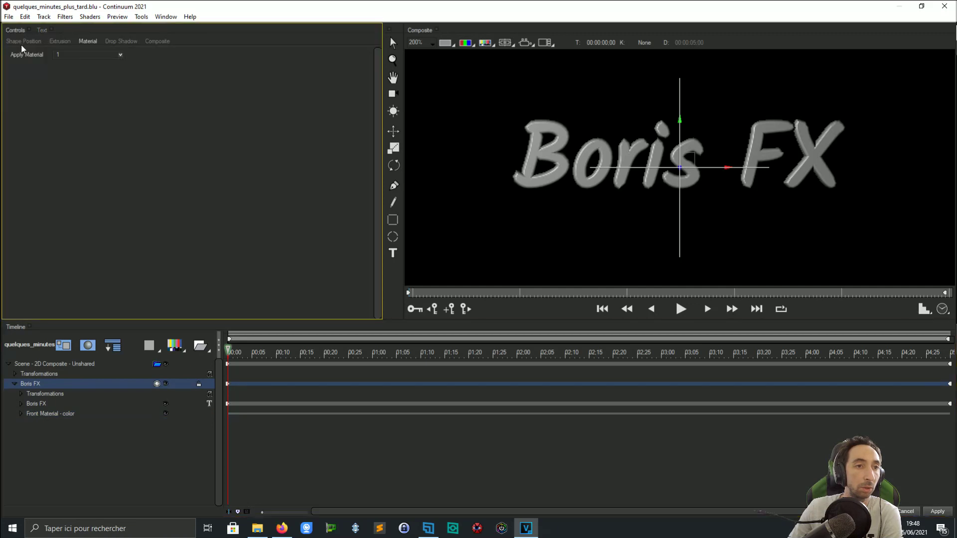
{"action": "left_click", "coordinate": [87, 54]}
{"action": "left_click", "coordinate": [85, 81]}
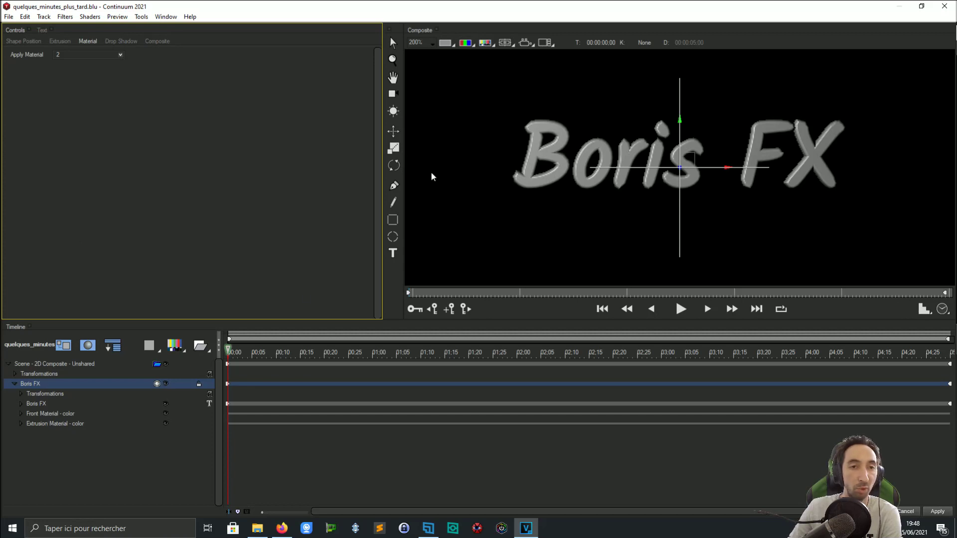
Step: View the text's drop shadow and composite settings, then open the Material Styles library with the text's front material selected
{"action": "left_click", "coordinate": [115, 42]}
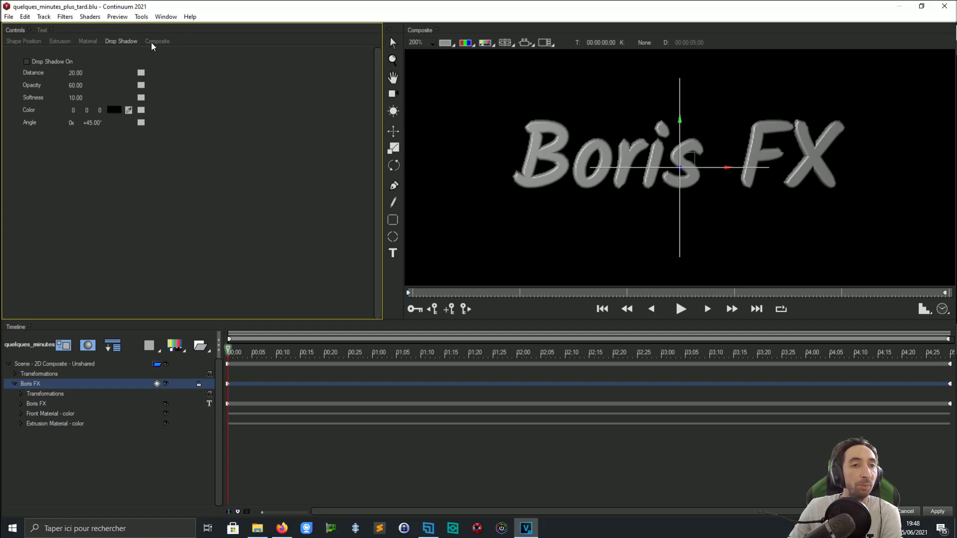
{"action": "left_click", "coordinate": [155, 41]}
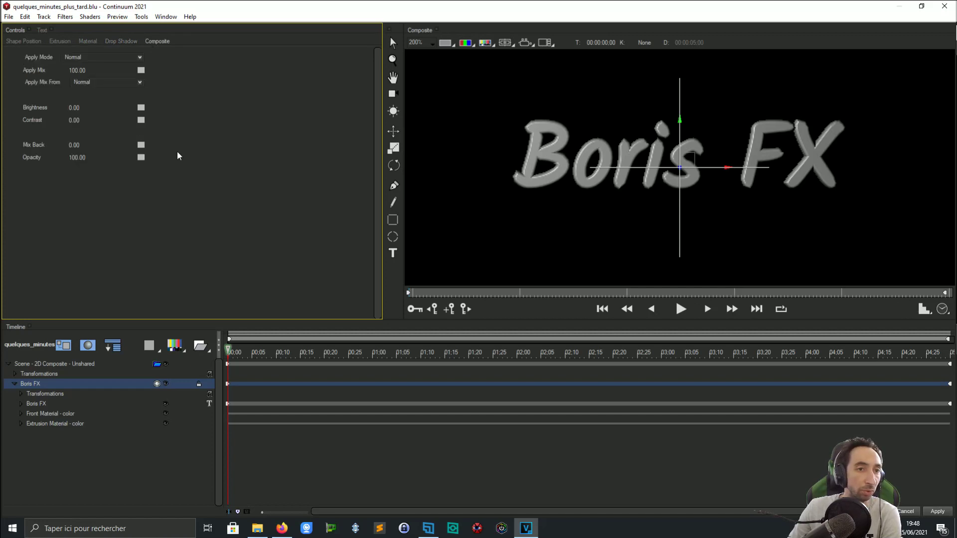
{"action": "left_click", "coordinate": [165, 19]}
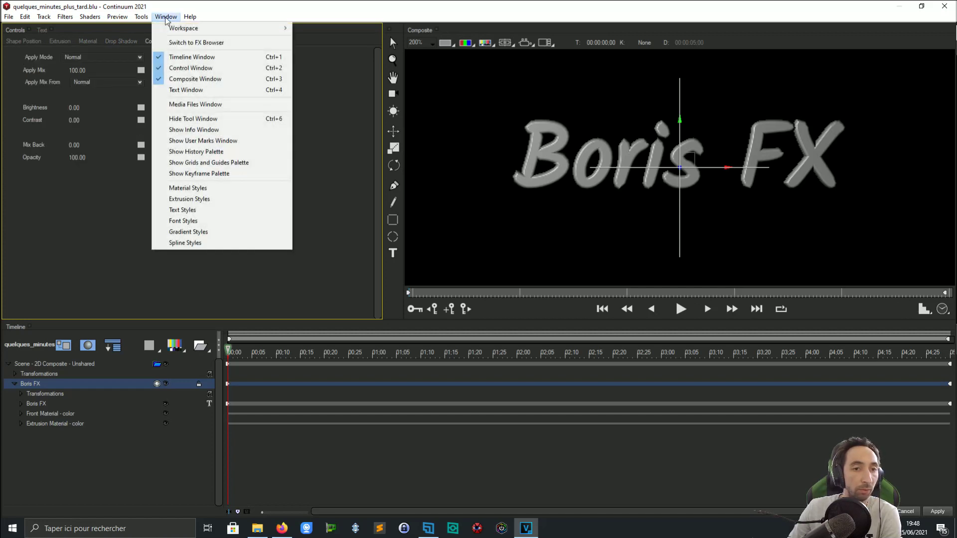
{"action": "left_click", "coordinate": [206, 192]}
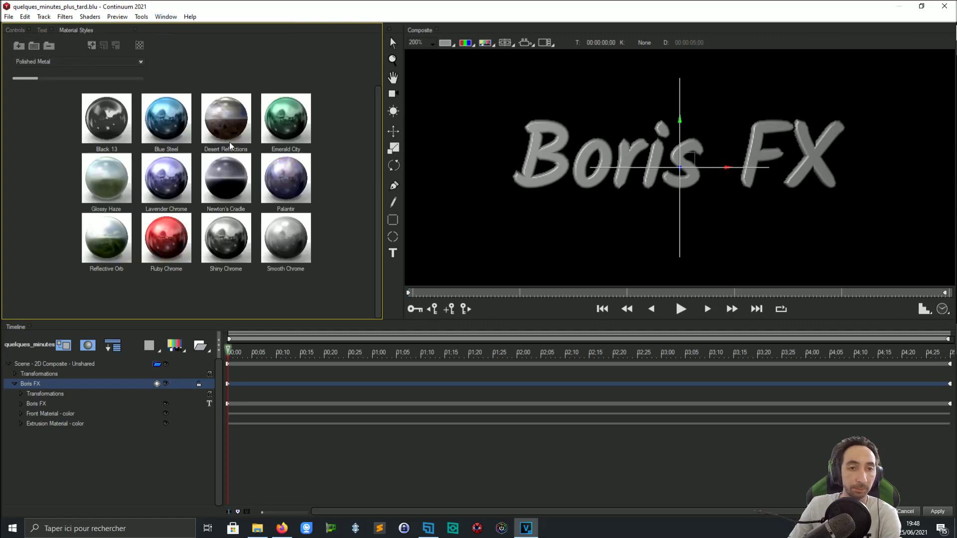
{"action": "left_click", "coordinate": [69, 413]}
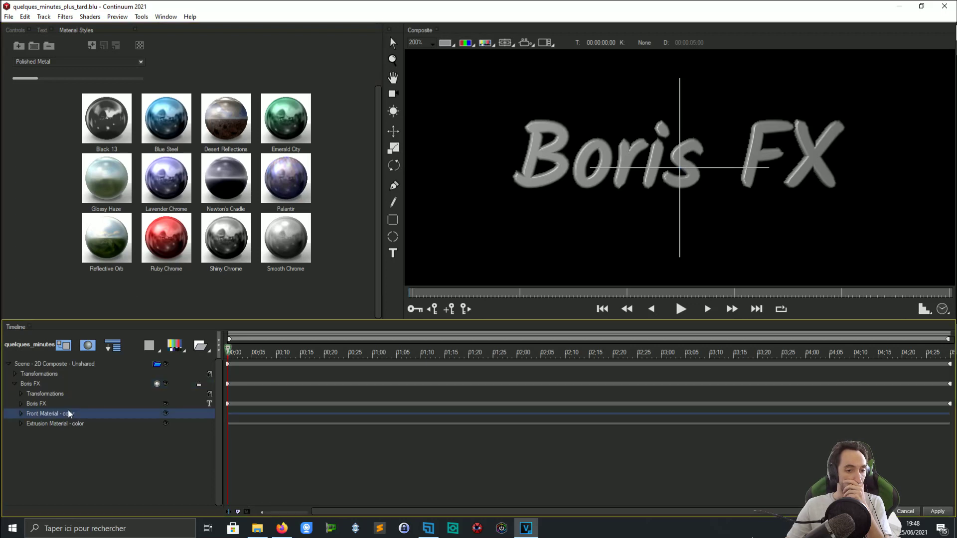
Step: Try the Polished Metal styles Blue Steel, Lavender Chrome and Ruby Chrome on the text's front material
{"action": "left_click", "coordinate": [180, 130]}
{"action": "left_click", "coordinate": [180, 190]}
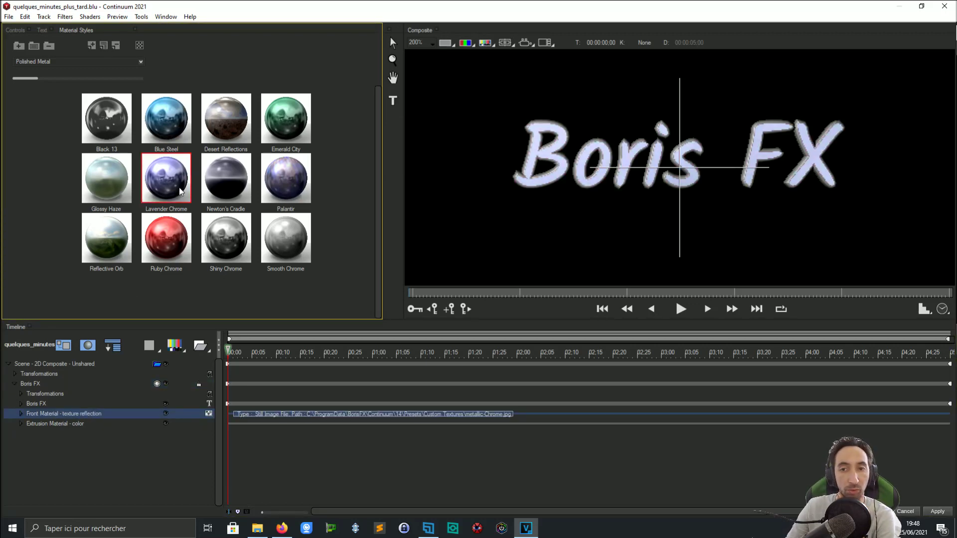
{"action": "left_click", "coordinate": [182, 248]}
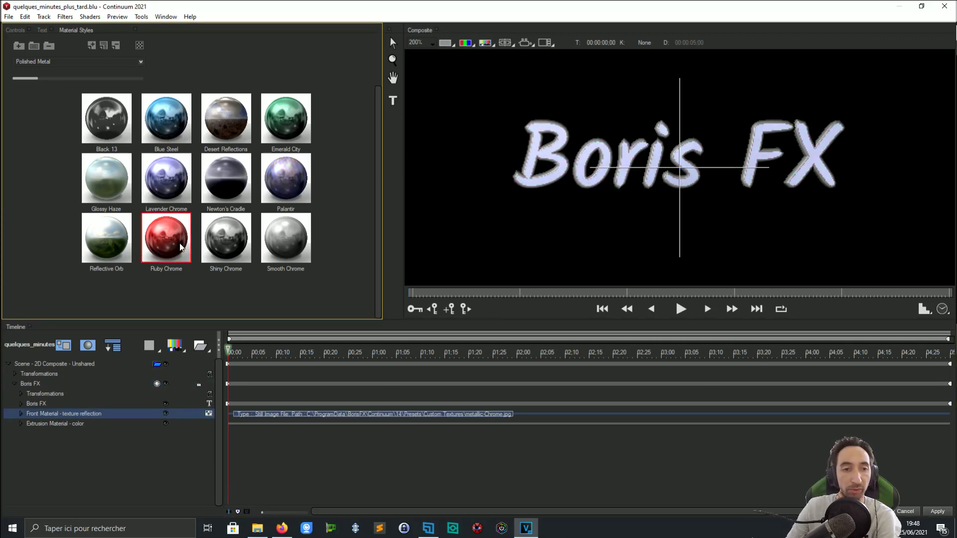
Step: Apply the Coral style from Animated Liquid Textures to the front material and preview the animation
{"action": "left_click", "coordinate": [67, 61]}
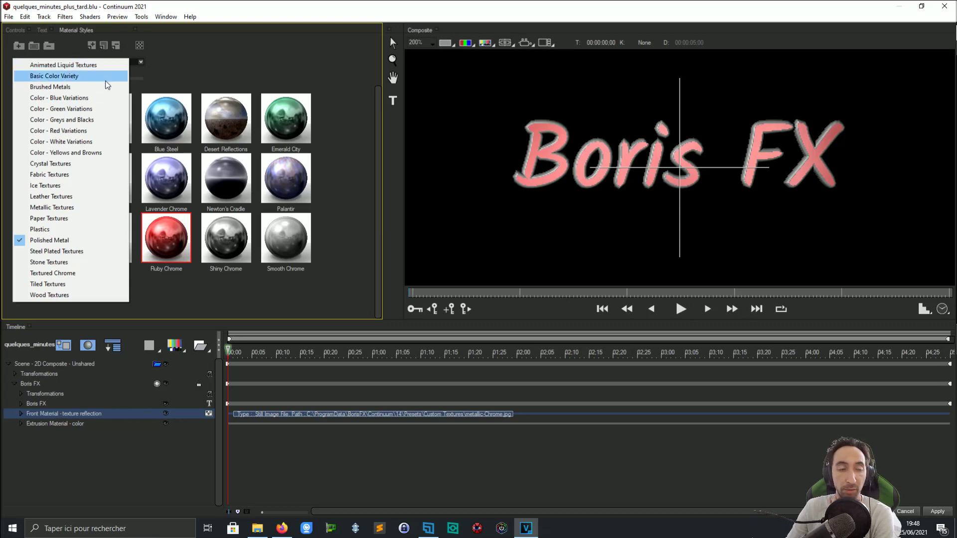
{"action": "left_click", "coordinate": [82, 66]}
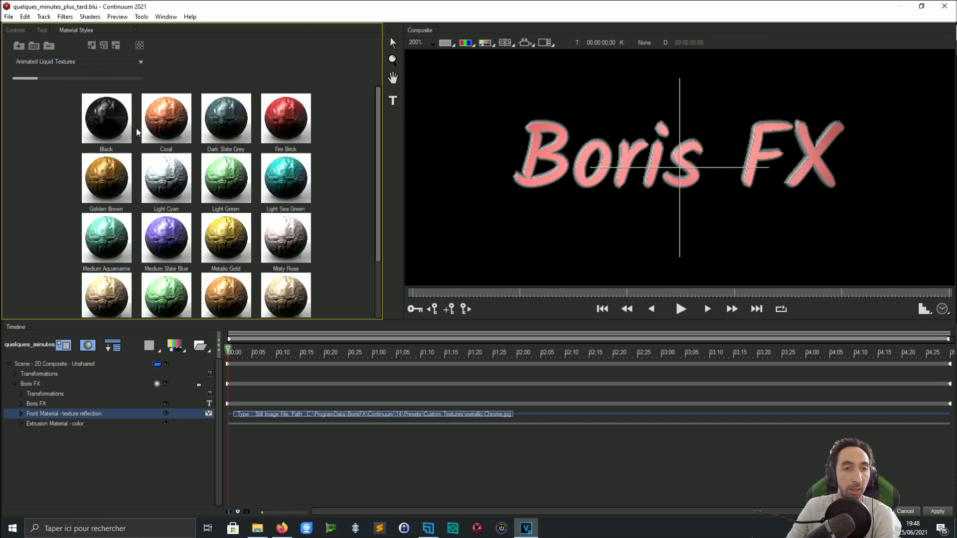
{"action": "left_click", "coordinate": [145, 127]}
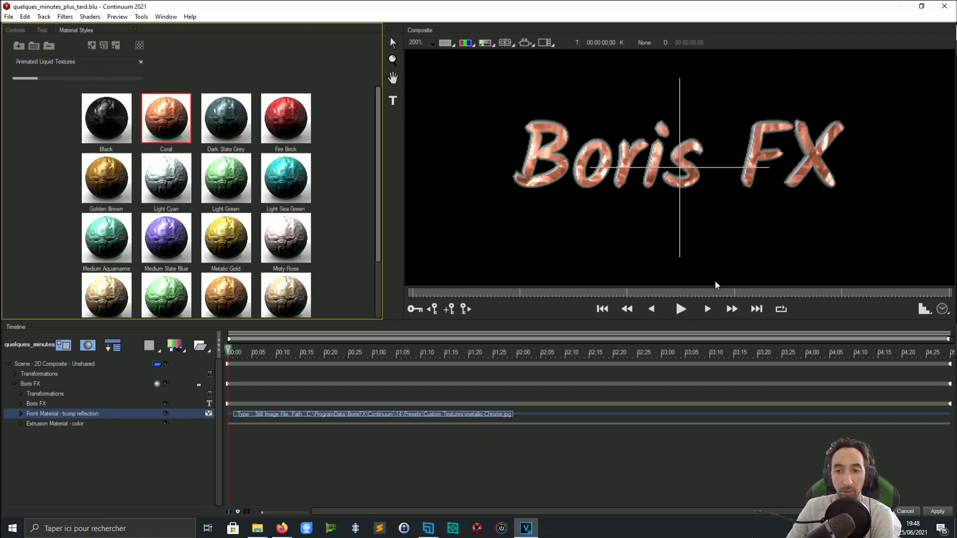
{"action": "left_click", "coordinate": [684, 309]}
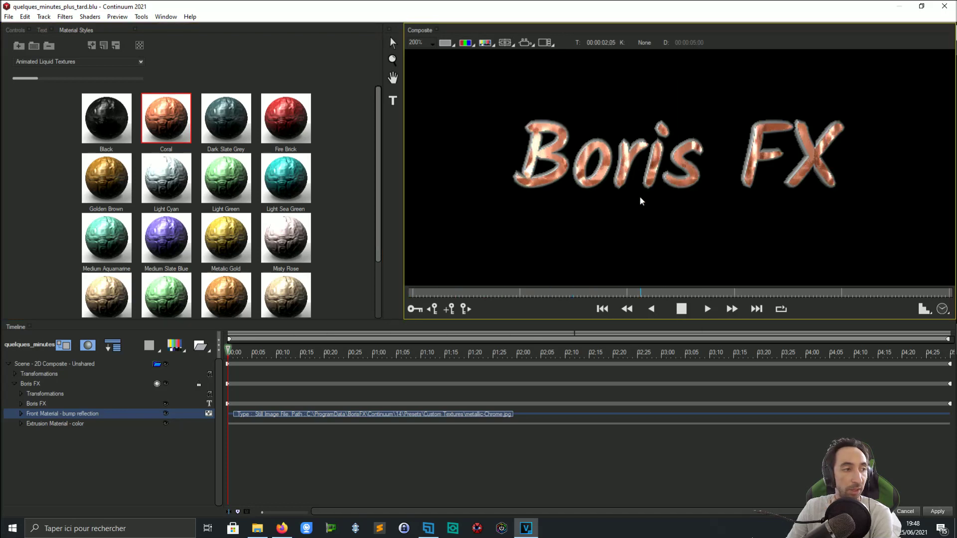
{"action": "left_click", "coordinate": [681, 310]}
Step: Browse Basic Color Variety, then apply the Indian Red style from Brushed Metals to the front material and preview the playback
{"action": "left_click", "coordinate": [40, 62]}
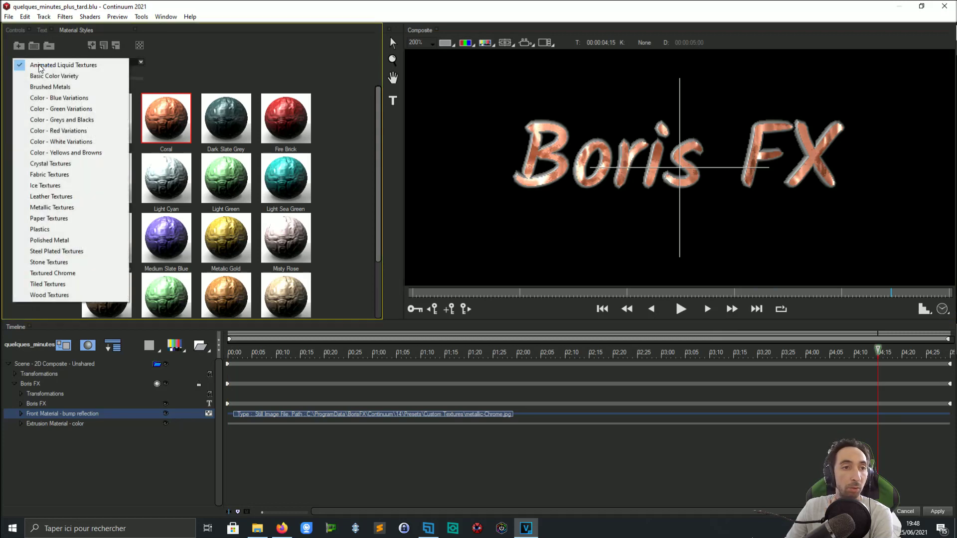
{"action": "left_click", "coordinate": [62, 80]}
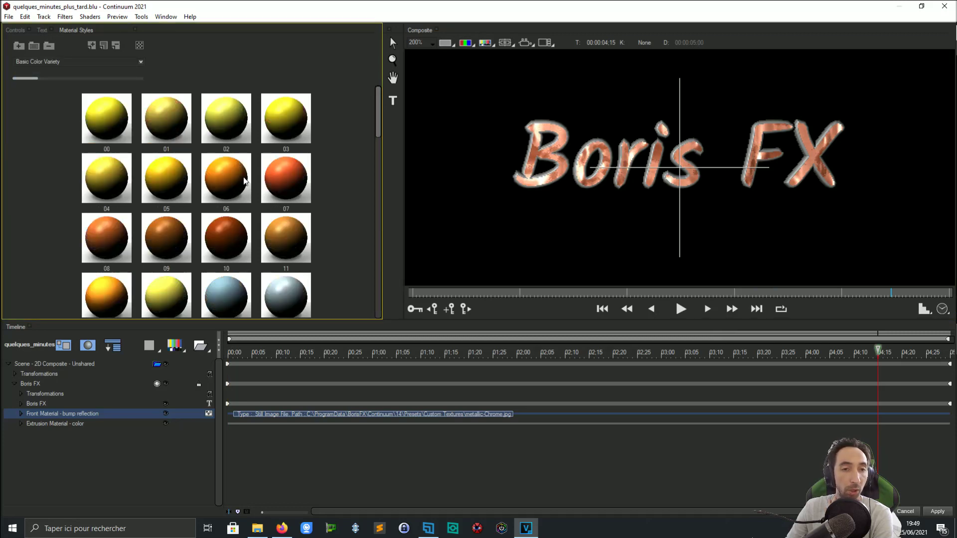
{"action": "left_click", "coordinate": [100, 63]}
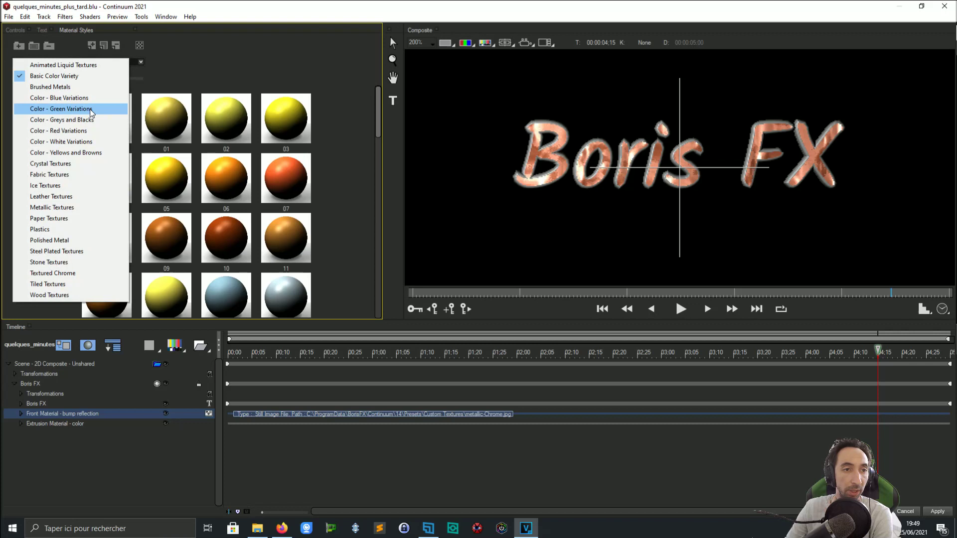
{"action": "left_click", "coordinate": [65, 89]}
{"action": "left_click", "coordinate": [234, 189]}
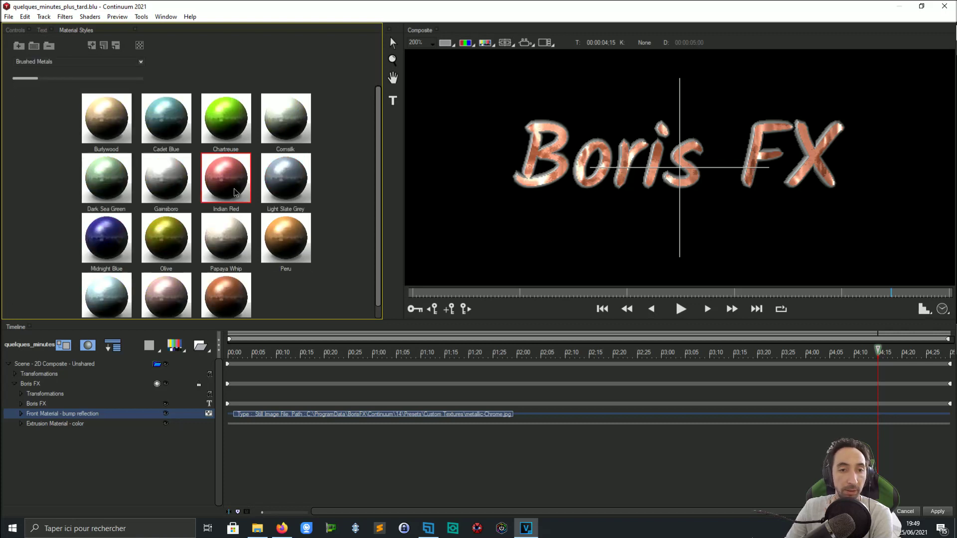
{"action": "left_click", "coordinate": [680, 309]}
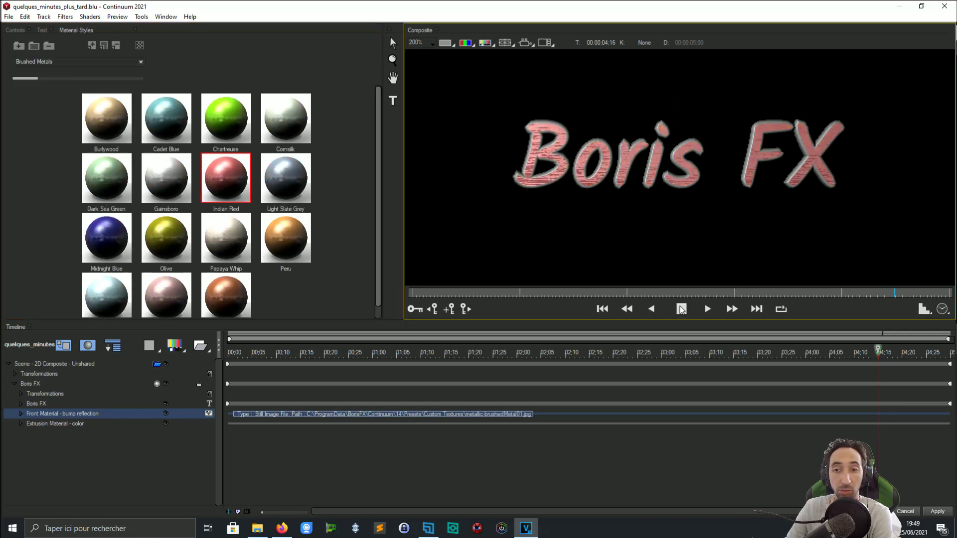
{"action": "left_click", "coordinate": [681, 309]}
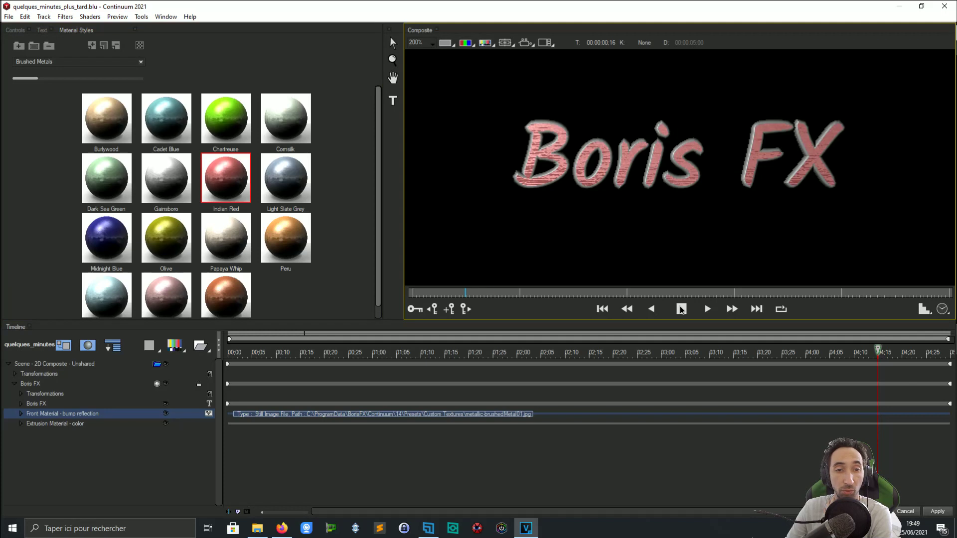
Step: Apply the Medium Sea Green style from Crystal Textures to the text's front material
{"action": "left_click", "coordinate": [116, 63]}
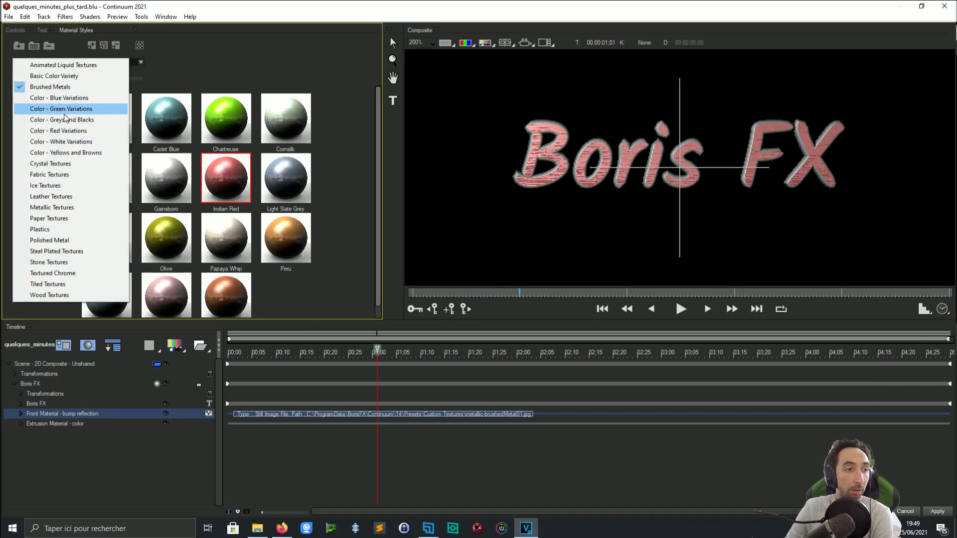
{"action": "left_click", "coordinate": [64, 165]}
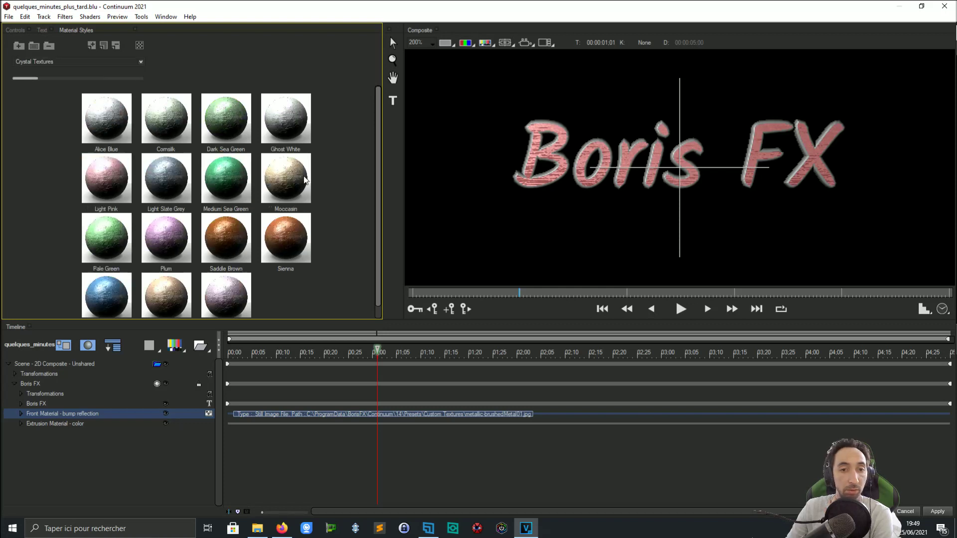
{"action": "left_click", "coordinate": [247, 185]}
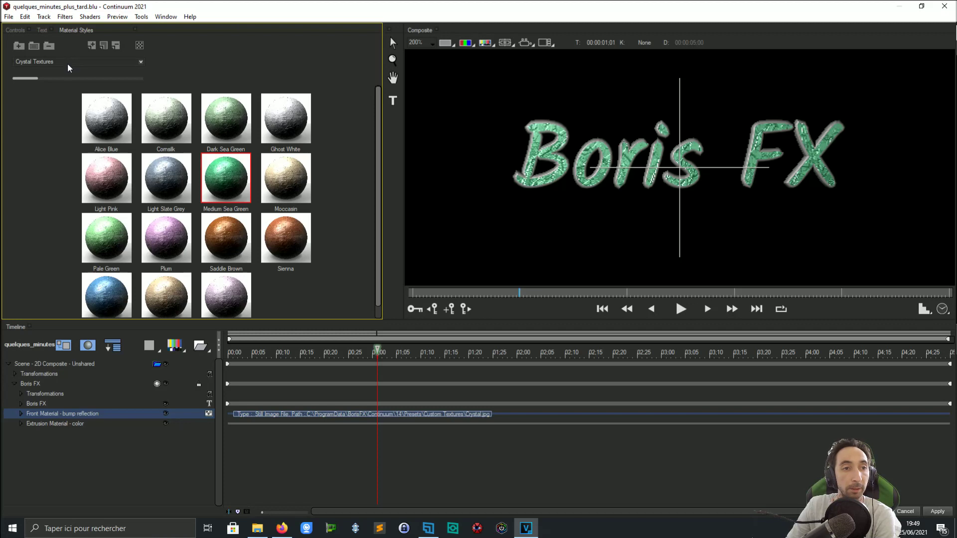
Step: Switch the Boris FX text track's applied materials to 1, then set them back to 2
{"action": "left_click", "coordinate": [40, 31]}
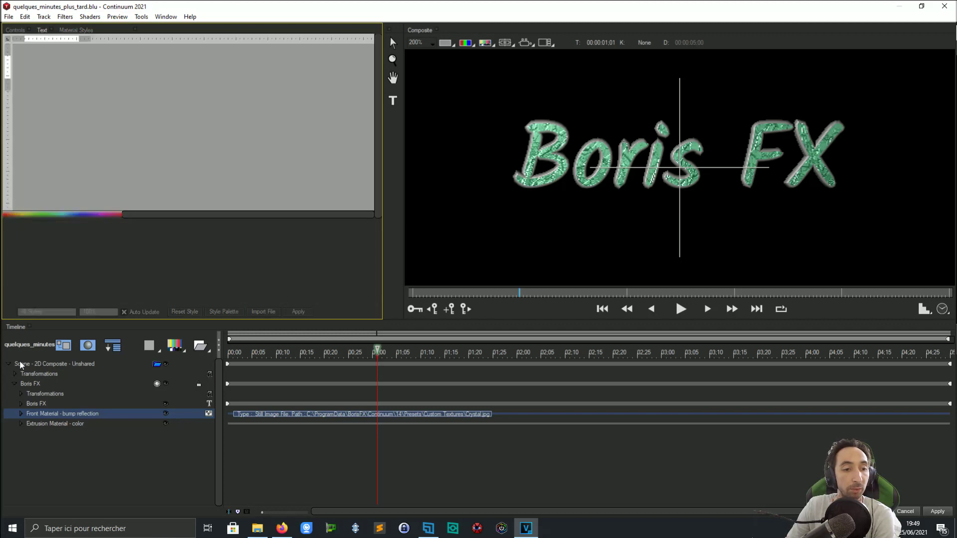
{"action": "left_click", "coordinate": [28, 383]}
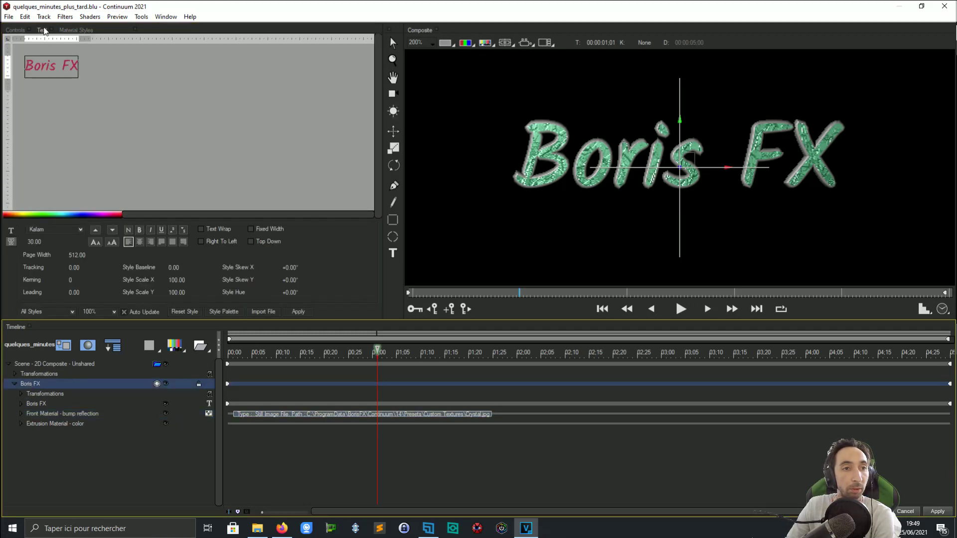
{"action": "left_click", "coordinate": [15, 31]}
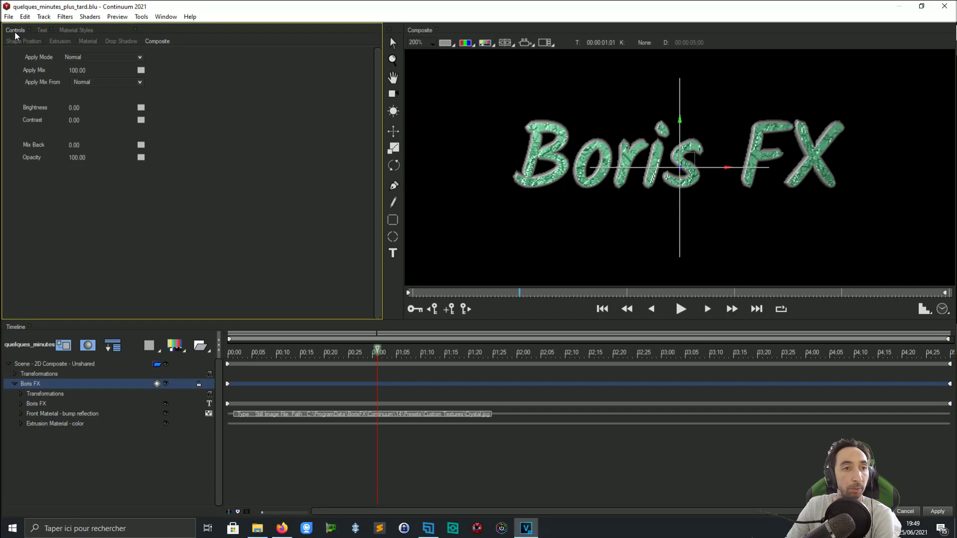
{"action": "left_click", "coordinate": [60, 42]}
{"action": "left_click", "coordinate": [88, 42]}
{"action": "left_click", "coordinate": [89, 52]}
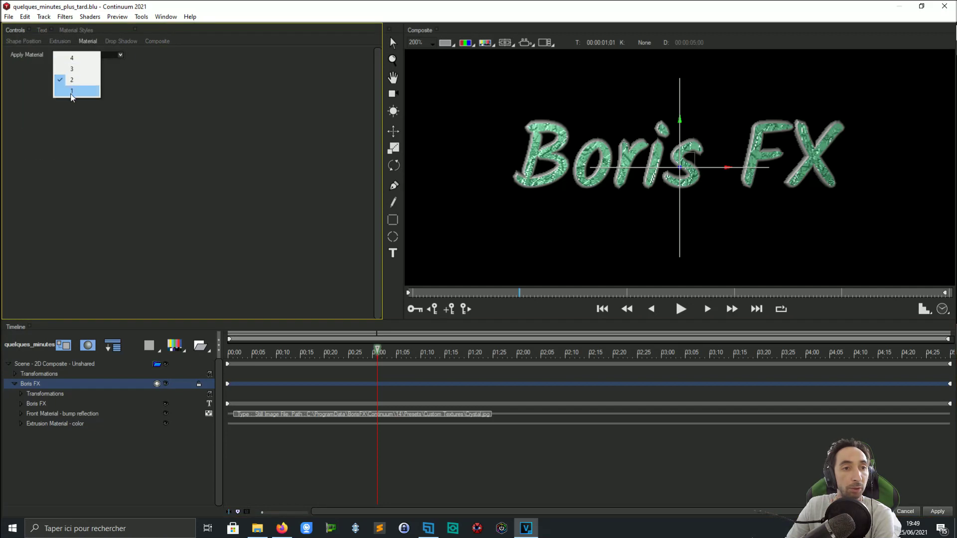
{"action": "left_click", "coordinate": [71, 91]}
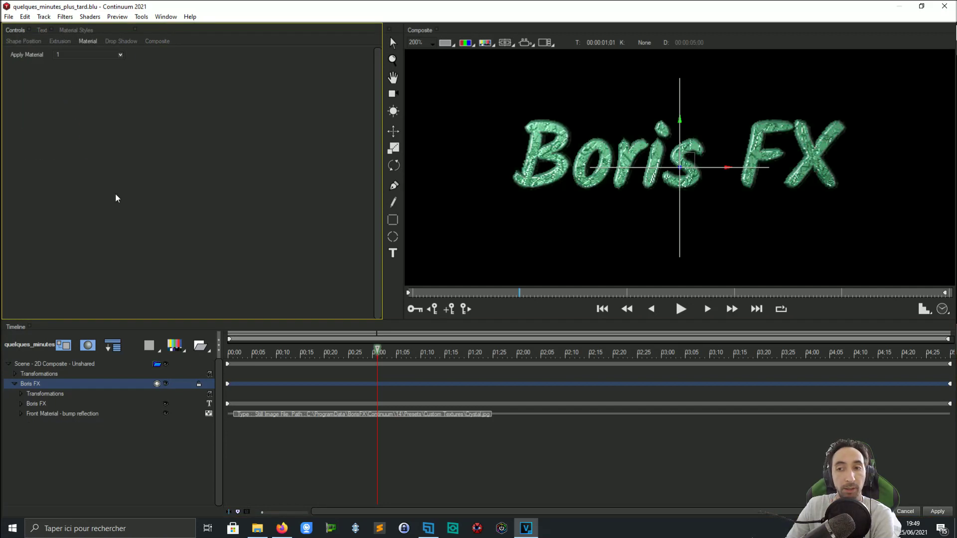
{"action": "left_click", "coordinate": [79, 53]}
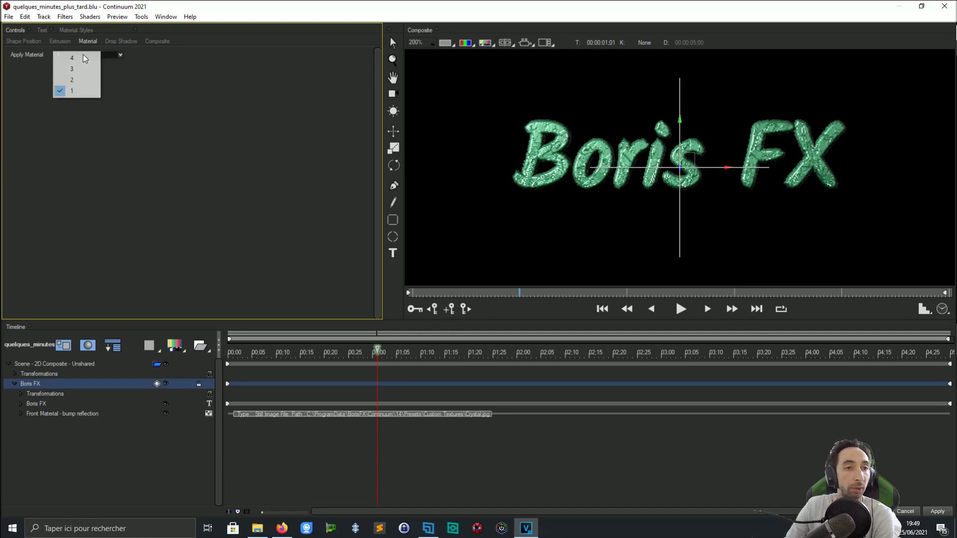
{"action": "left_click", "coordinate": [76, 85]}
Step: Try the Leather Textures styles Tan Leather, White Leather and black perforated leather on the whole Boris FX text
{"action": "left_click", "coordinate": [91, 29]}
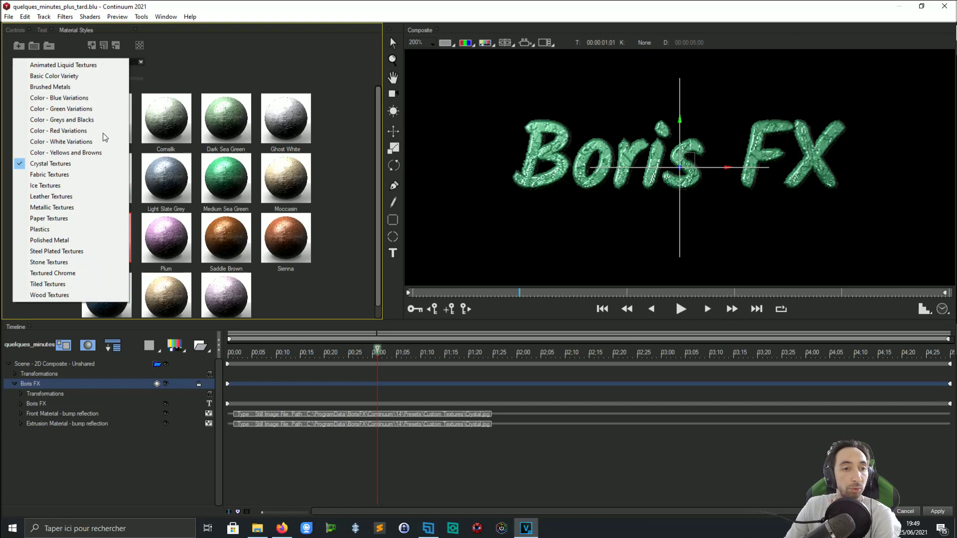
{"action": "left_click", "coordinate": [45, 197]}
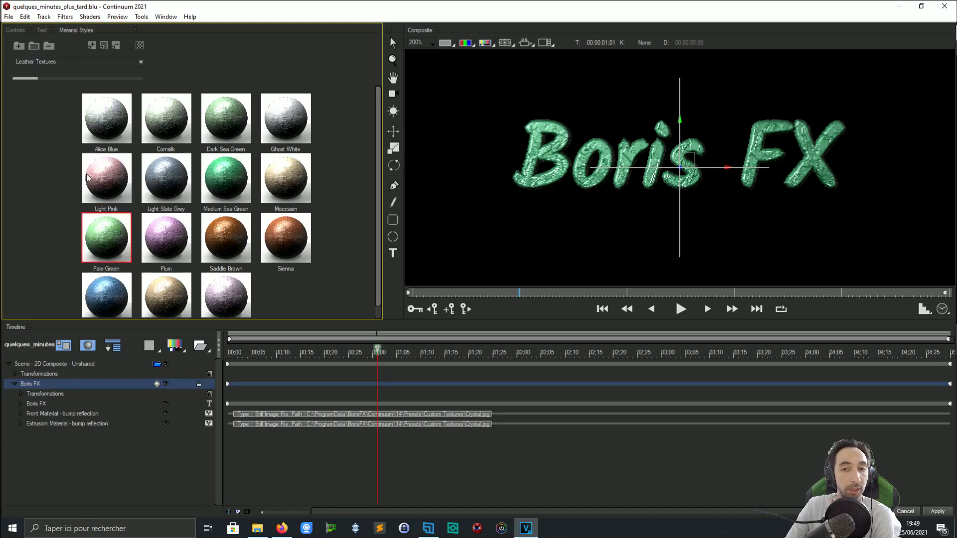
{"action": "left_click", "coordinate": [168, 187]}
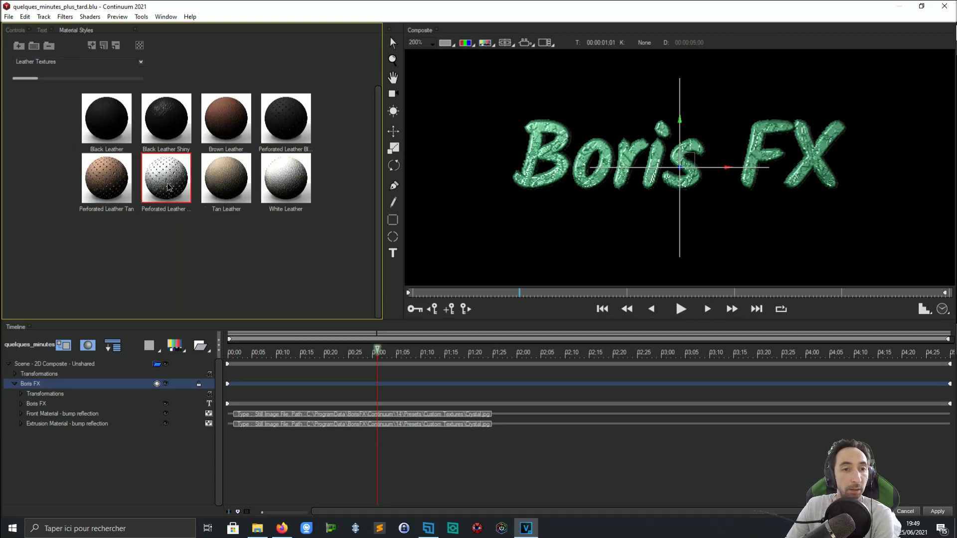
{"action": "left_click", "coordinate": [219, 172]}
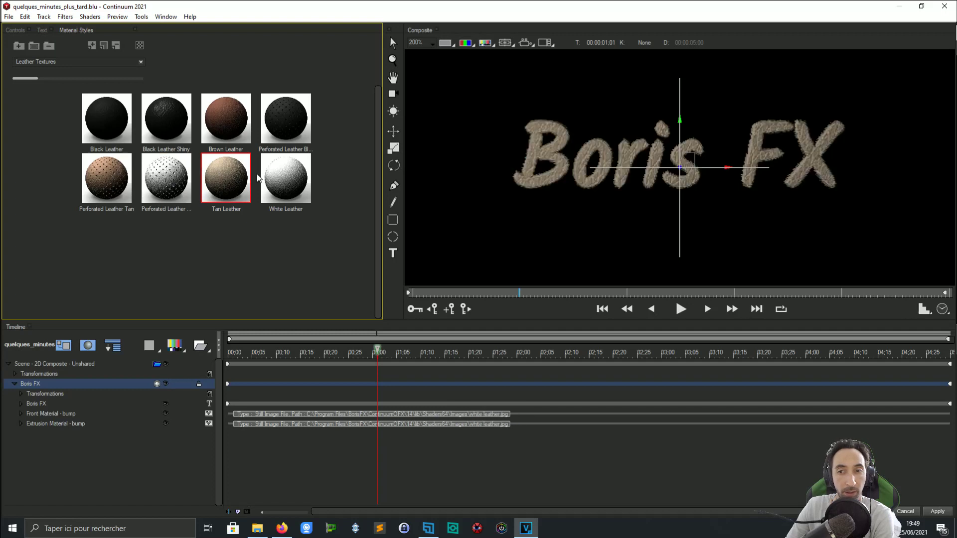
{"action": "left_click", "coordinate": [286, 177]}
{"action": "left_click", "coordinate": [288, 113]}
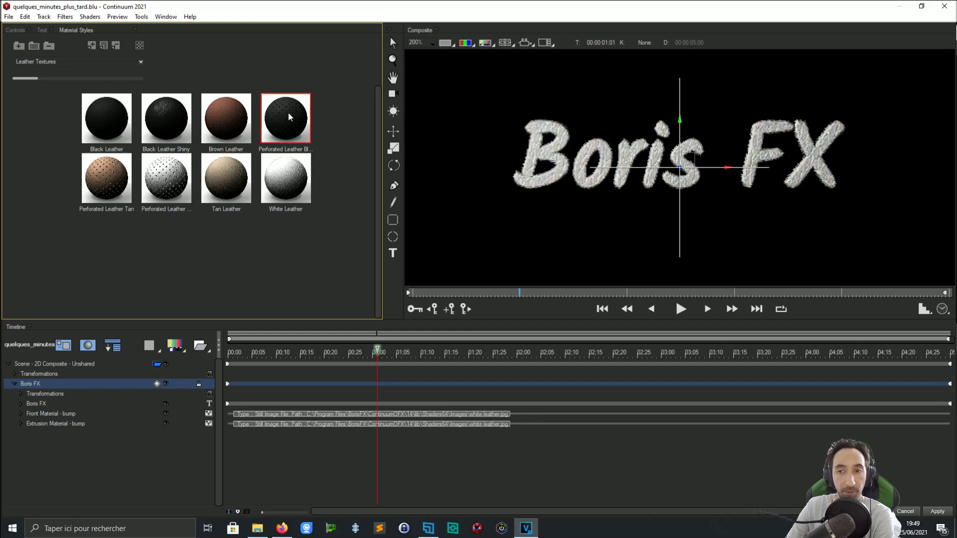
Step: Try the Burning Bark style from Wood Textures on the whole text and step through the wood styles to Wicker Art
{"action": "left_click", "coordinate": [76, 63]}
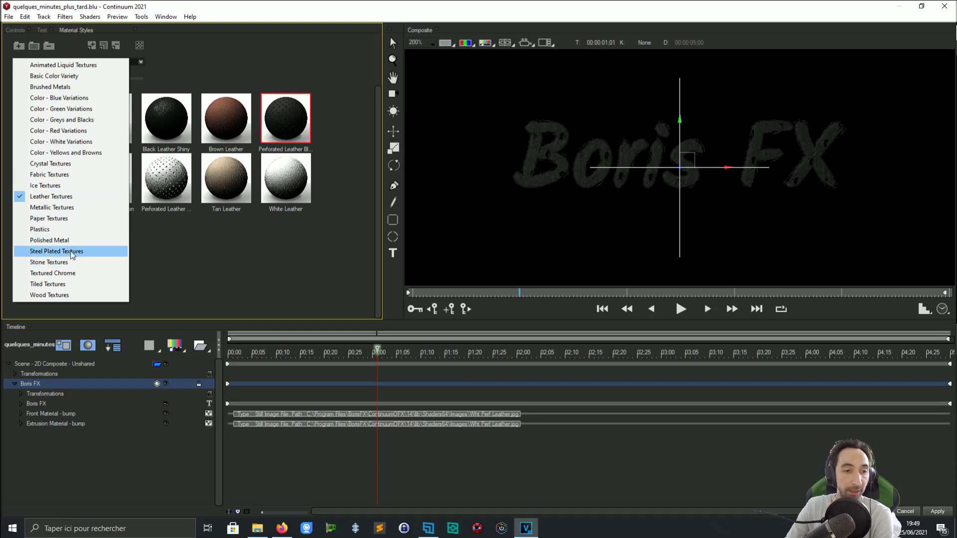
{"action": "left_click", "coordinate": [73, 295]}
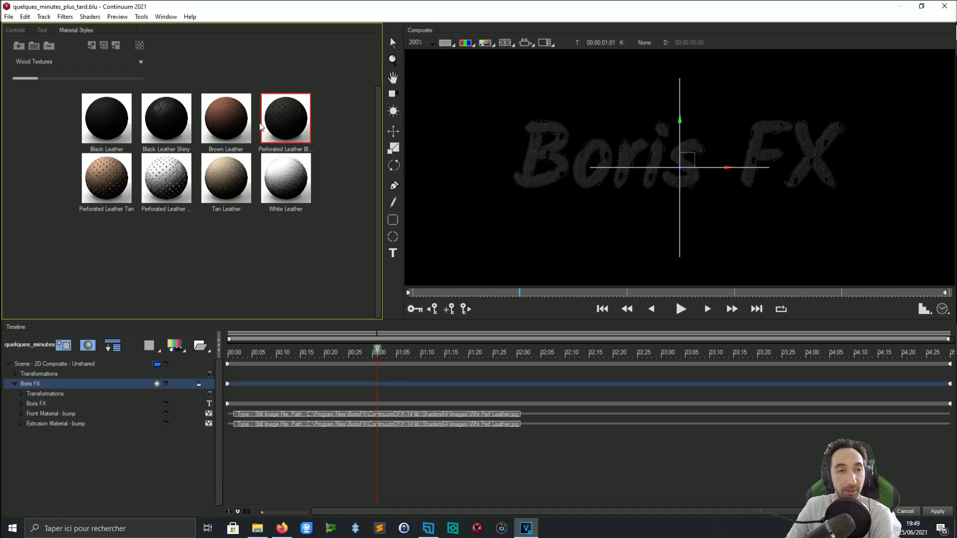
{"action": "left_click", "coordinate": [233, 127]}
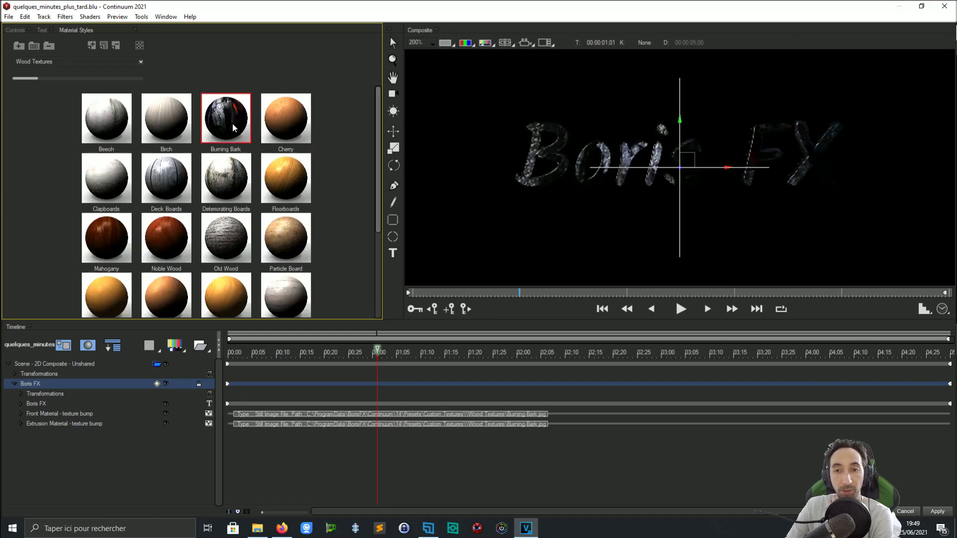
{"action": "key", "text": "Right"}
{"action": "key", "text": "Right"}
{"action": "key", "text": "Right"}
{"action": "key", "text": "Right"}
{"action": "key", "text": "Right"}
{"action": "key", "text": "Right"}
{"action": "key", "text": "Right"}
{"action": "key", "text": "Right"}
{"action": "key", "text": "Right"}
{"action": "key", "text": "Right"}
{"action": "key", "text": "Right"}
{"action": "key", "text": "Right"}
{"action": "key", "text": "Right"}
{"action": "key", "text": "Right"}
{"action": "key", "text": "Right"}
{"action": "key", "text": "Right"}
{"action": "key", "text": "Right"}
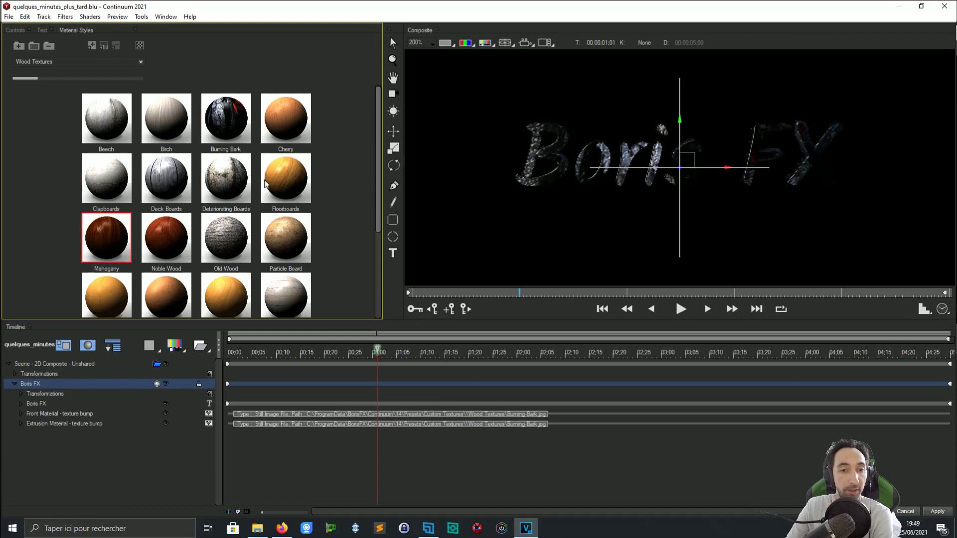
{"action": "key", "text": "Right"}
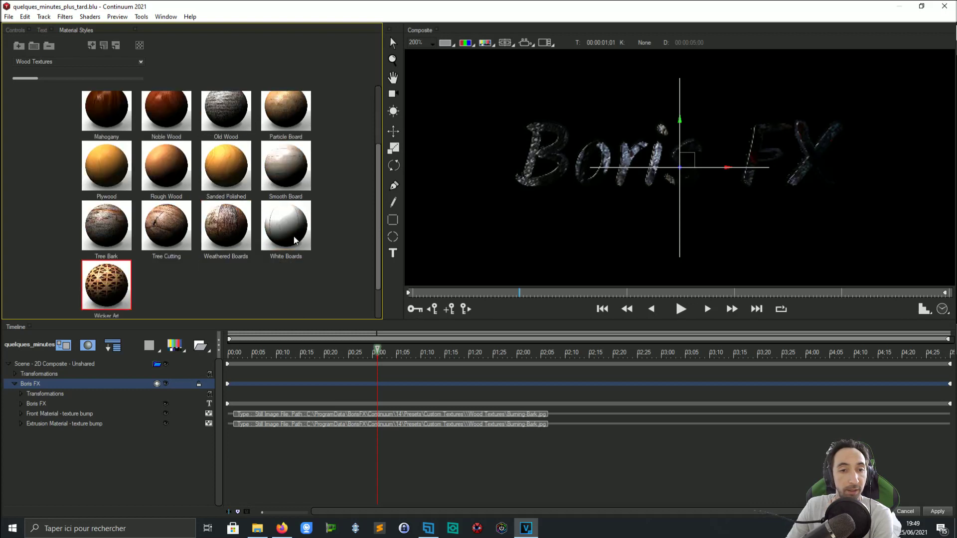
Step: Compare the White Boards, Wicker Art and Tree Bark wood styles on the whole text, then apply White Boards
{"action": "left_click", "coordinate": [292, 234]}
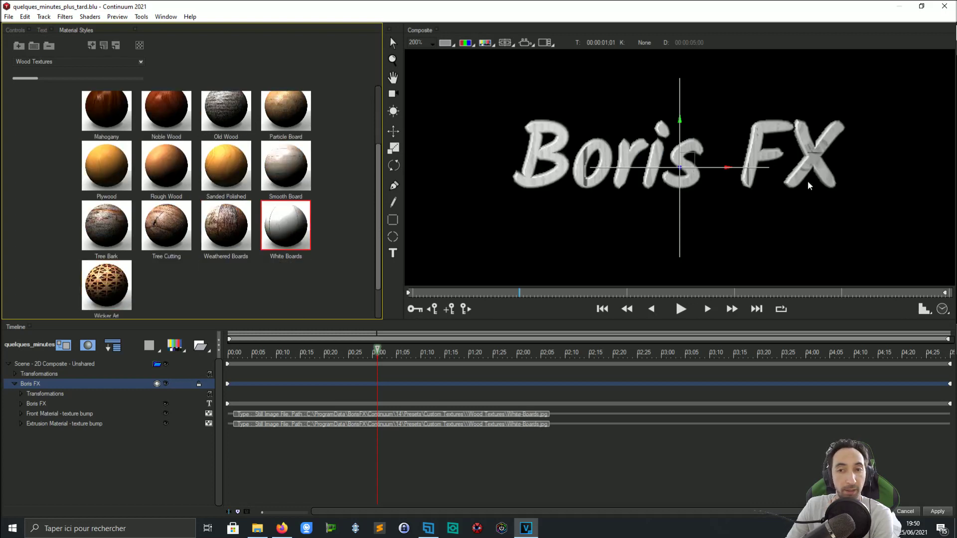
{"action": "left_click", "coordinate": [126, 272]}
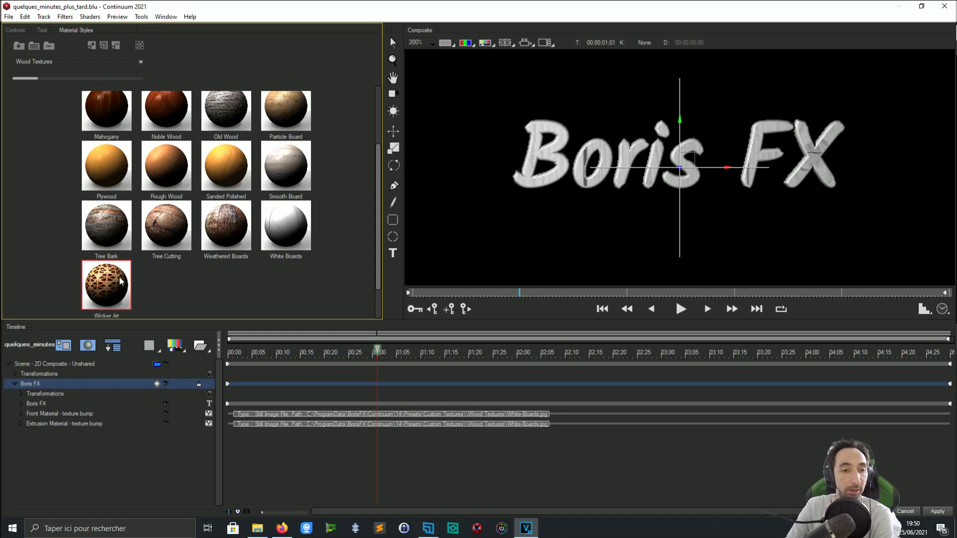
{"action": "left_click", "coordinate": [120, 230]}
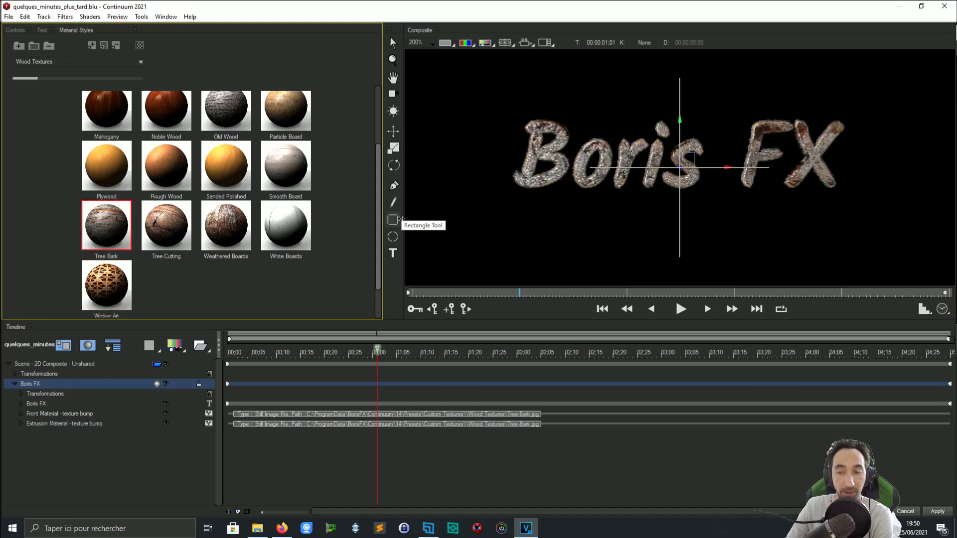
{"action": "scroll", "coordinate": [270, 223], "scroll_direction": "up", "scroll_amount": 1}
{"action": "left_click", "coordinate": [283, 223]}
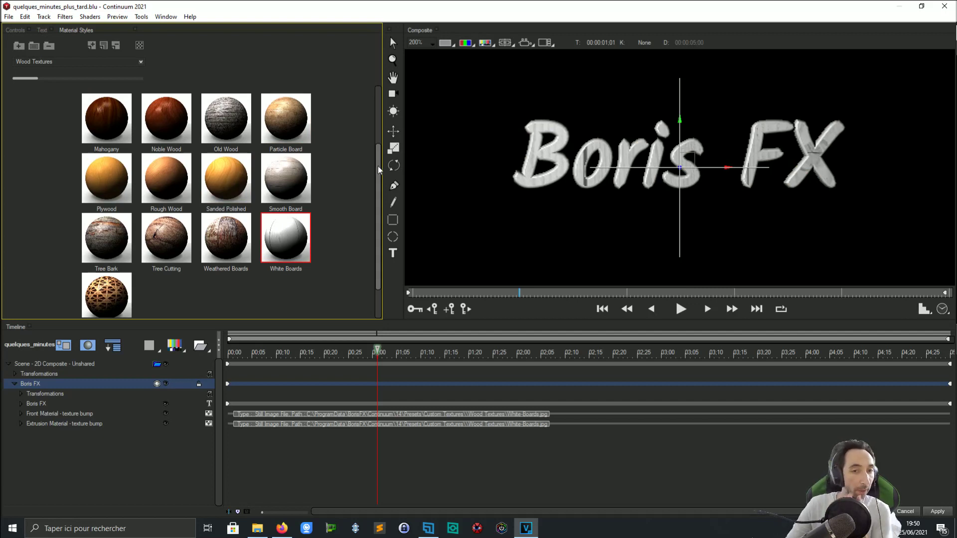
Step: Try Light Sea Green from Steel Plated Textures and Brushed Blue from Metallic Textures on the text's extrusion material
{"action": "left_click", "coordinate": [58, 424]}
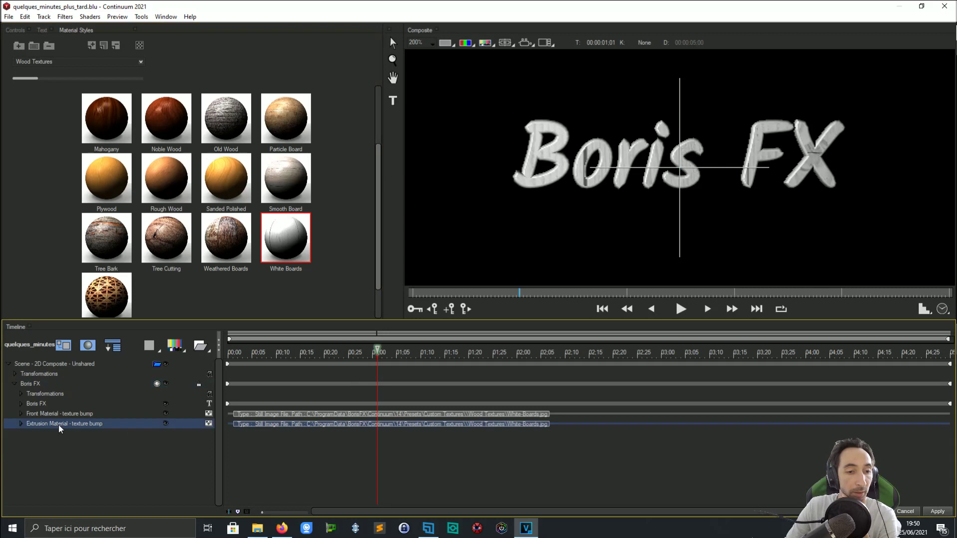
{"action": "left_click", "coordinate": [59, 62]}
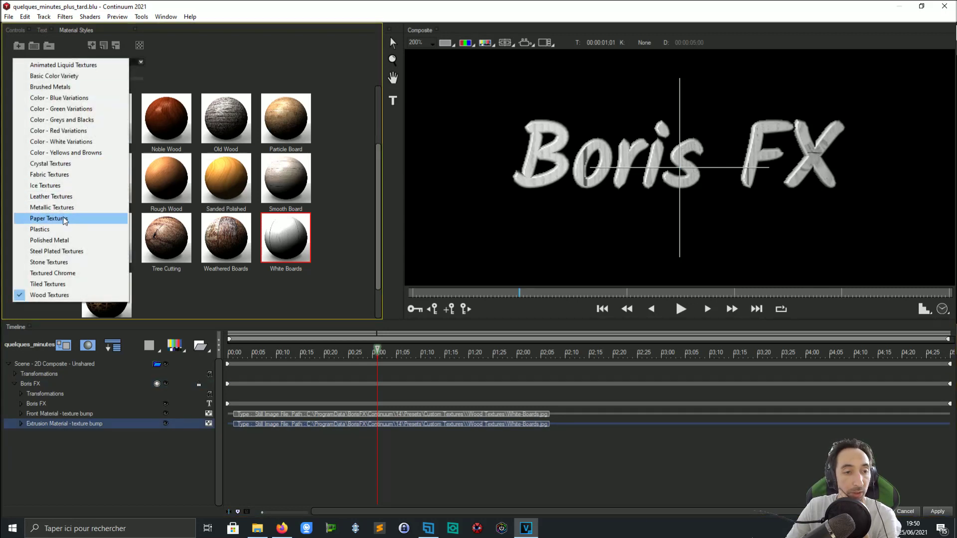
{"action": "left_click", "coordinate": [55, 252]}
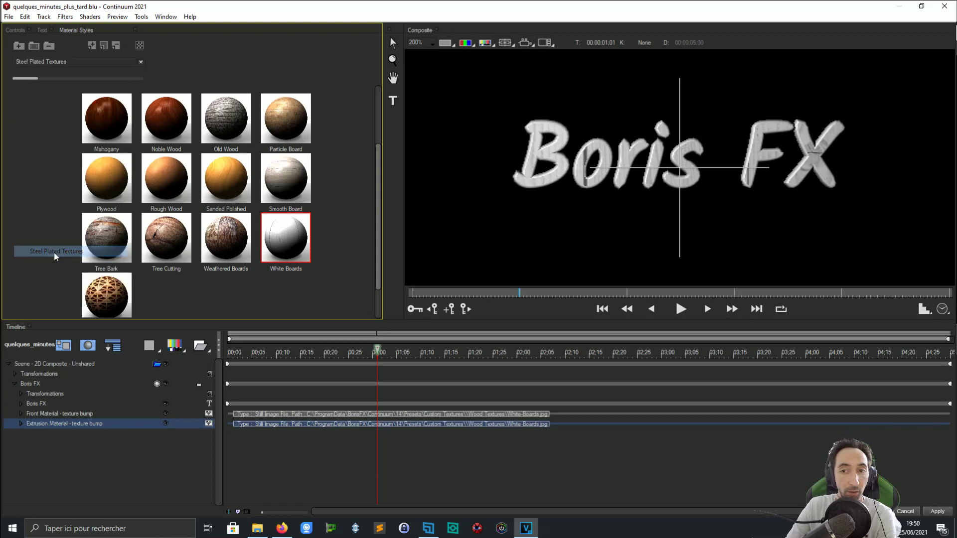
{"action": "left_click", "coordinate": [243, 180]}
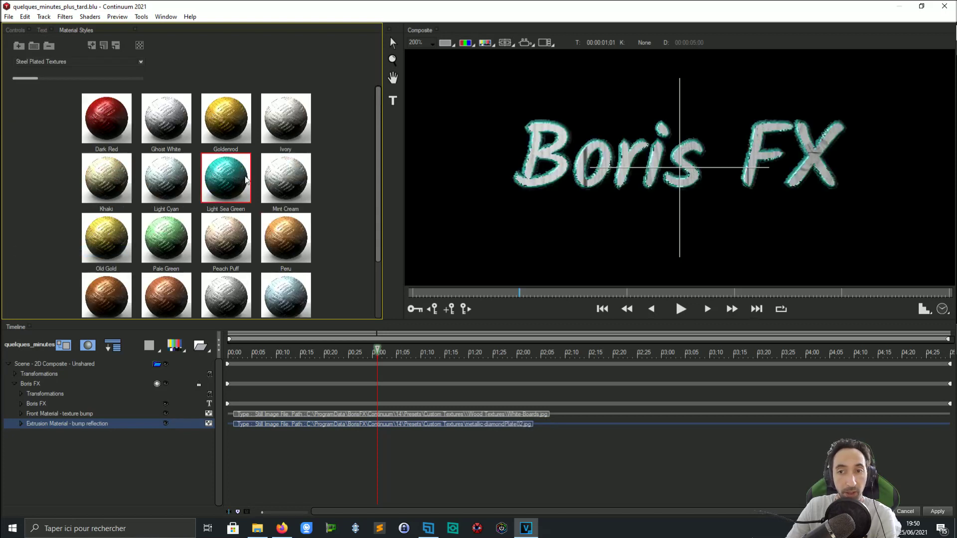
{"action": "left_click", "coordinate": [113, 62]}
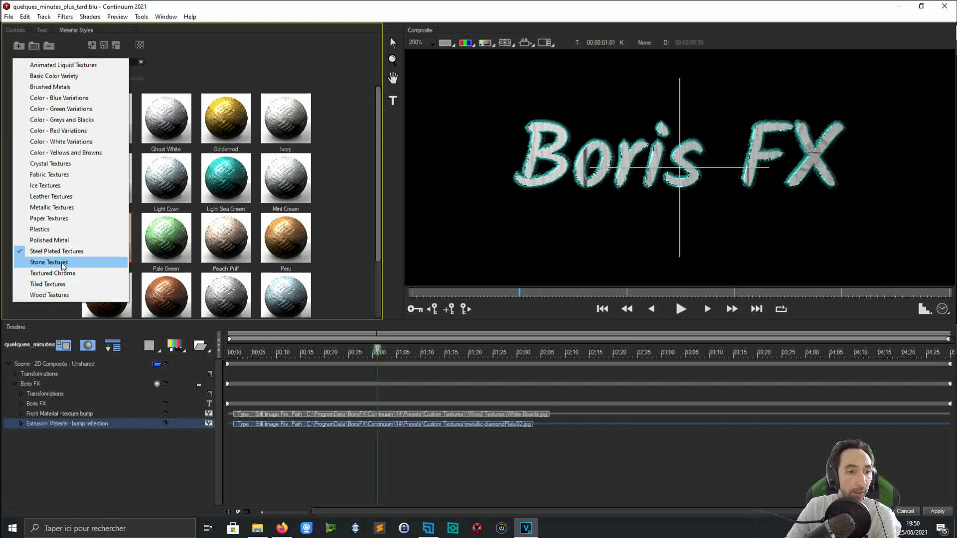
{"action": "left_click", "coordinate": [52, 208]}
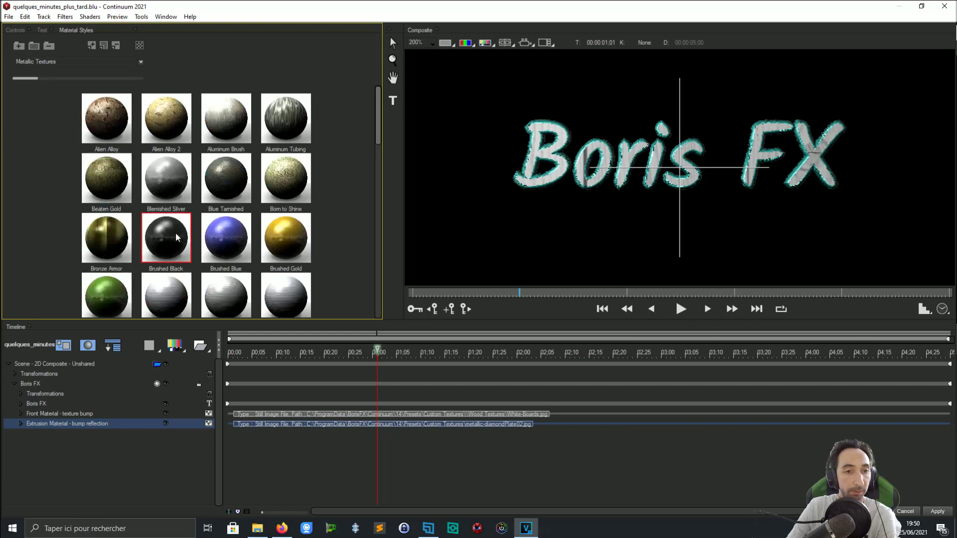
{"action": "left_click", "coordinate": [211, 231]}
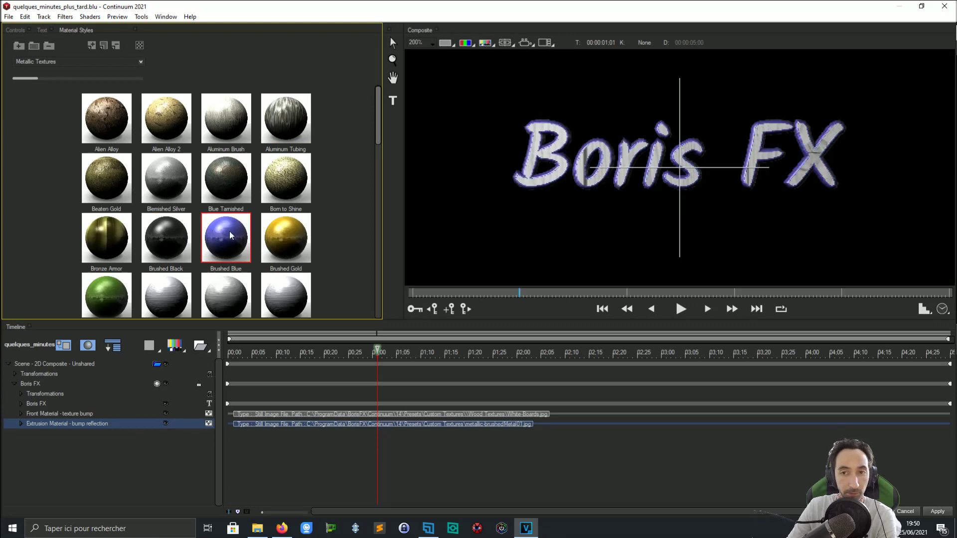
Step: Apply the Burning Bark style from Wood Textures to the text's extrusion material
{"action": "left_click", "coordinate": [104, 70]}
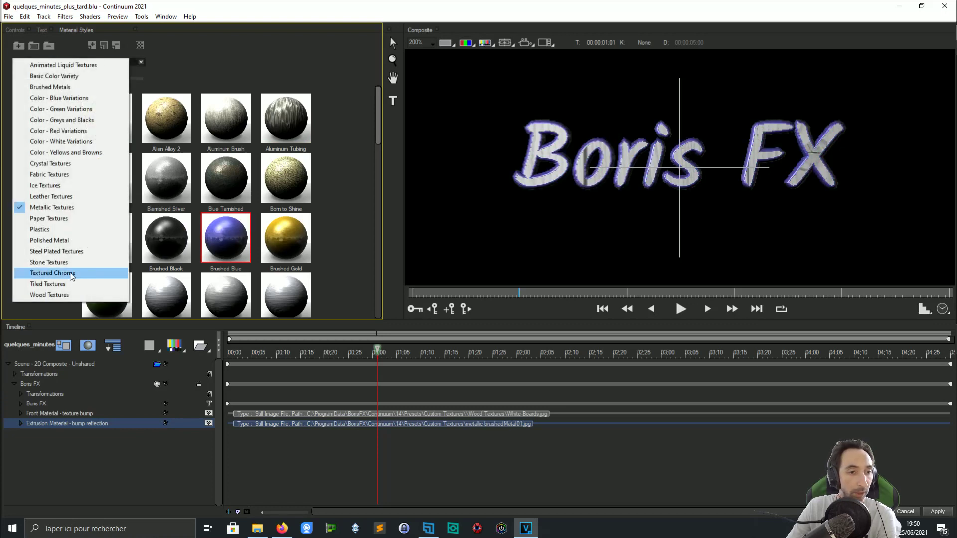
{"action": "left_click", "coordinate": [55, 294]}
{"action": "left_click", "coordinate": [222, 118]}
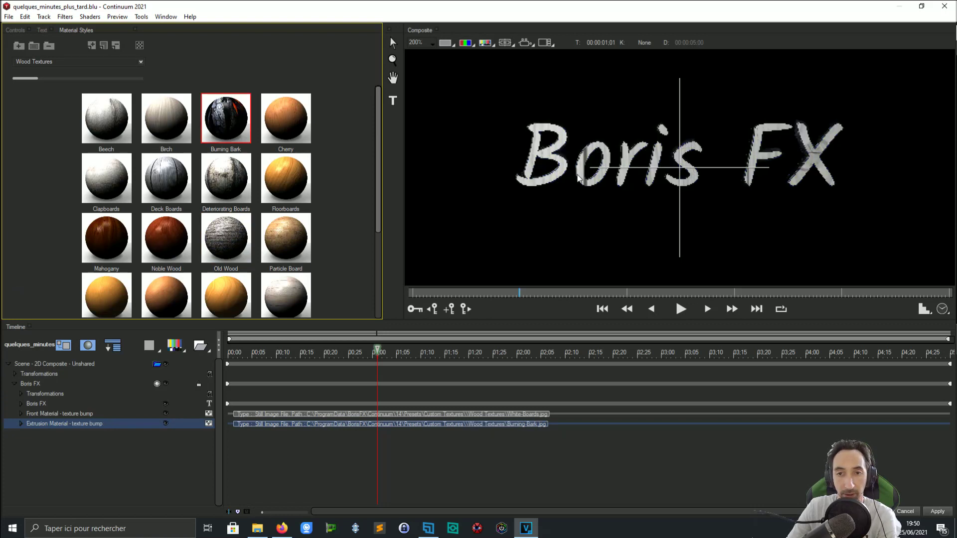
Step: Set the Boris FX text's extrusion to 7.97, bevel amount to 0.32 and bevel depth to 0.55
{"action": "left_click", "coordinate": [15, 30]}
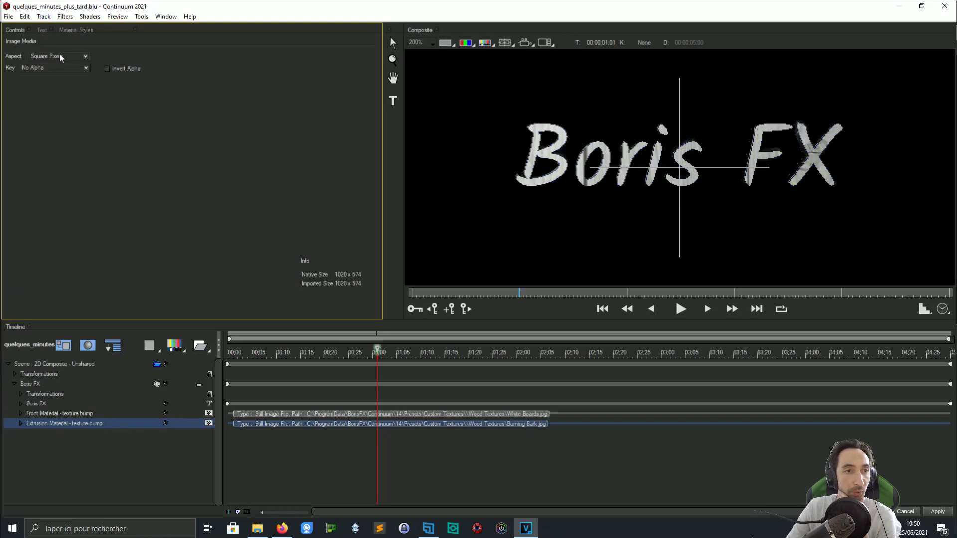
{"action": "left_click", "coordinate": [41, 385]}
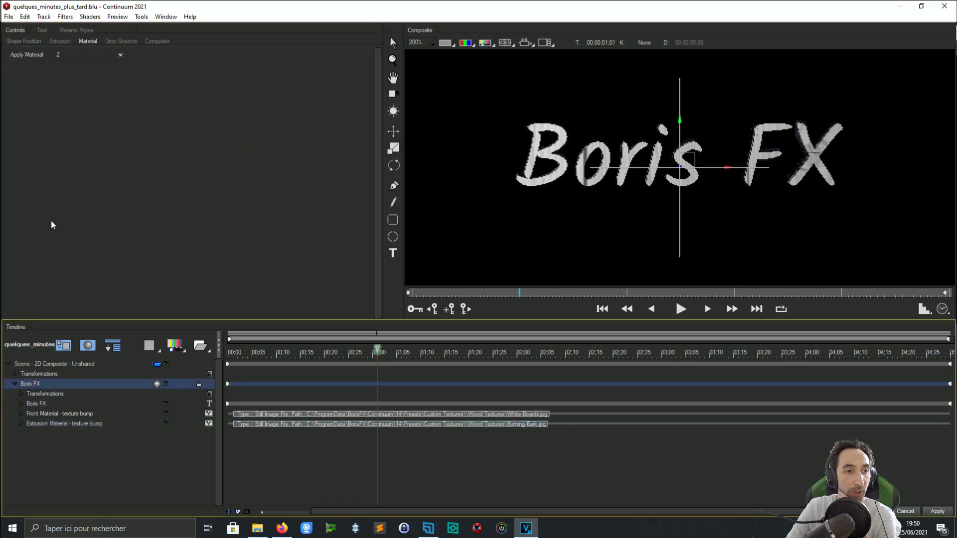
{"action": "left_click", "coordinate": [56, 40]}
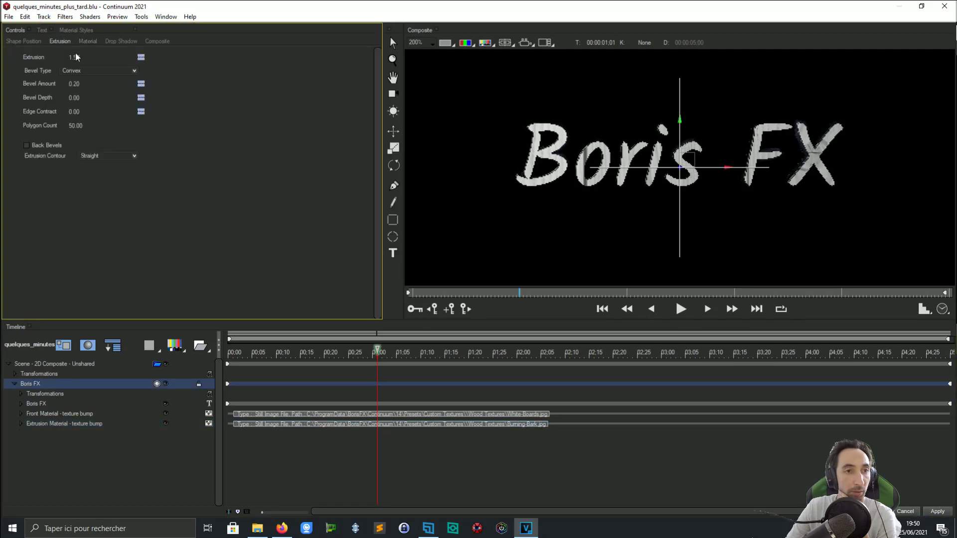
{"action": "left_click_drag", "start_coordinate": [79, 56], "coordinate": [94, 56]}
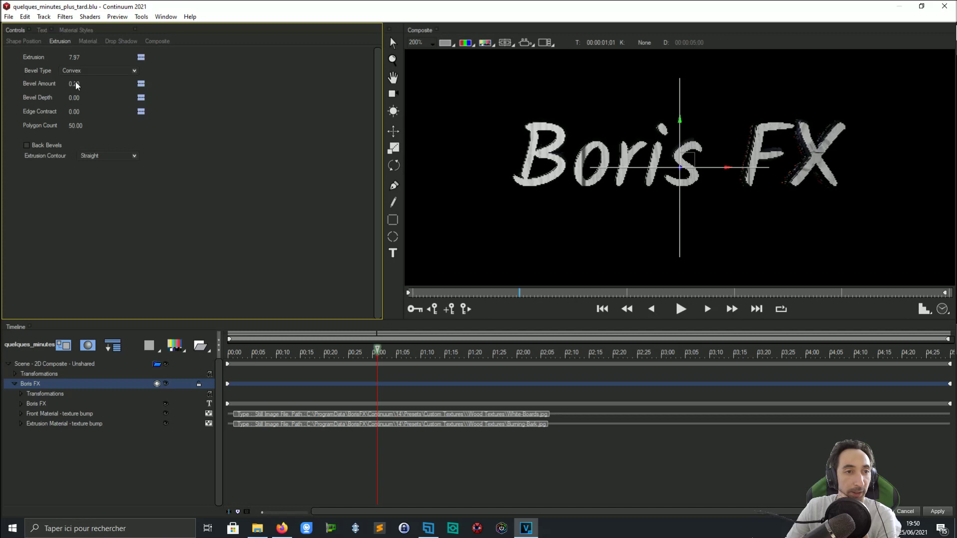
{"action": "left_click_drag", "start_coordinate": [75, 82], "coordinate": [79, 97]}
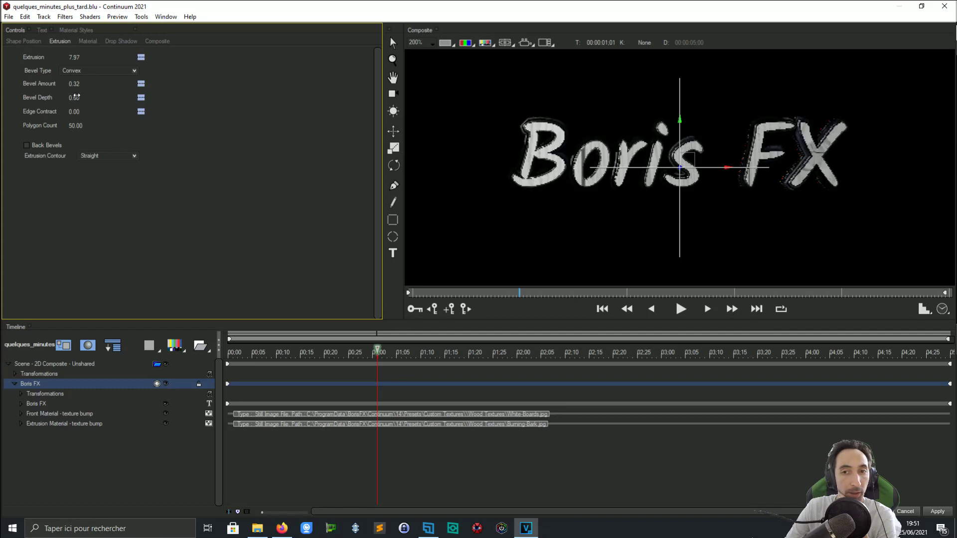
Step: Switch the composite view to World and inspect the extruded sides of the text
{"action": "left_click", "coordinate": [526, 42]}
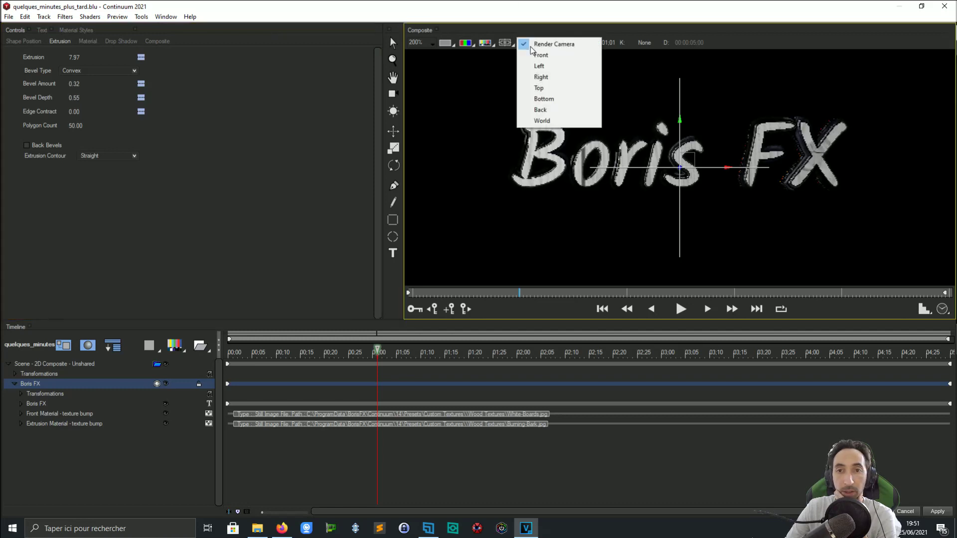
{"action": "left_click", "coordinate": [541, 120]}
{"action": "scroll", "coordinate": [676, 152], "scroll_direction": "up", "scroll_amount": 3}
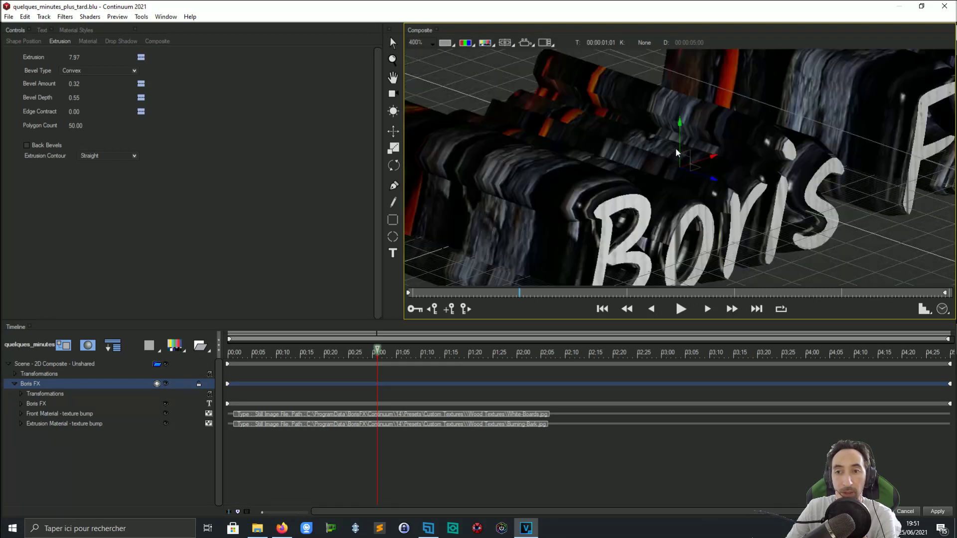
{"action": "scroll", "coordinate": [676, 152], "scroll_direction": "down", "scroll_amount": 3}
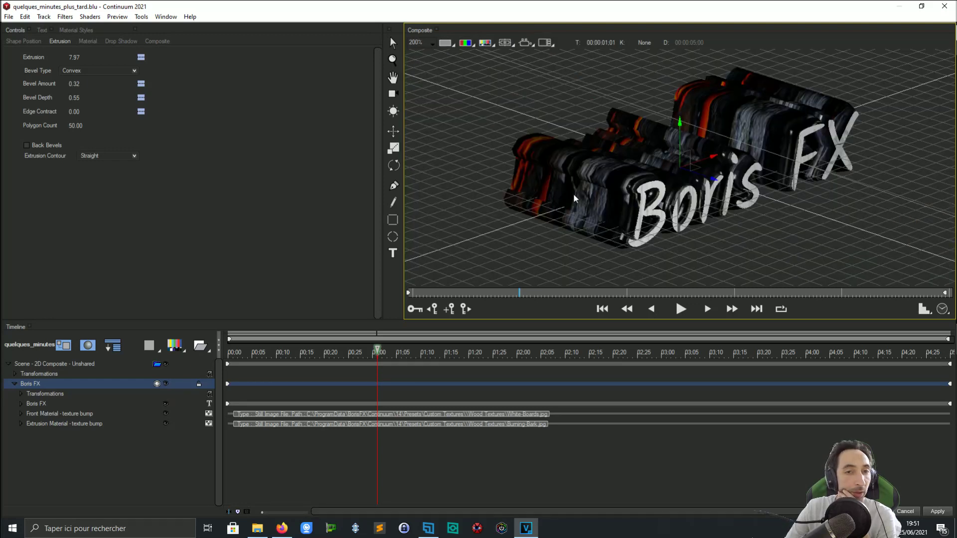
Step: Set the Boris FX text's extrusion to 0.80, bevel amount to 0.25 and bevel depth to 0.00
{"action": "left_click", "coordinate": [55, 423]}
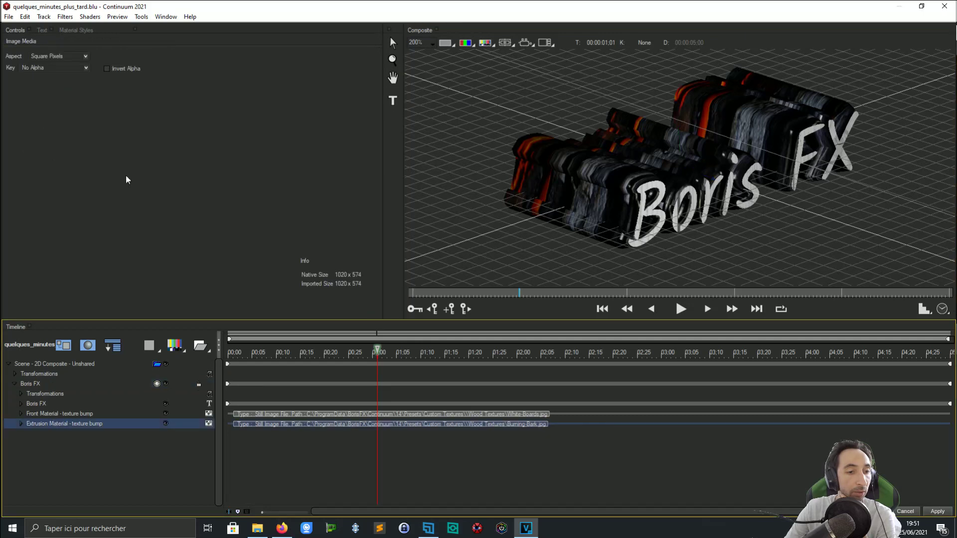
{"action": "left_click", "coordinate": [80, 30]}
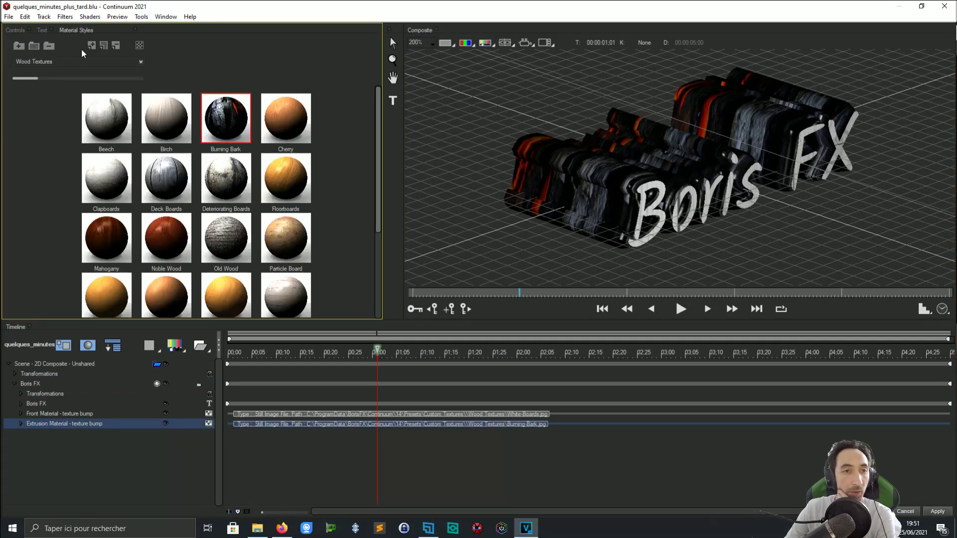
{"action": "left_click", "coordinate": [43, 30]}
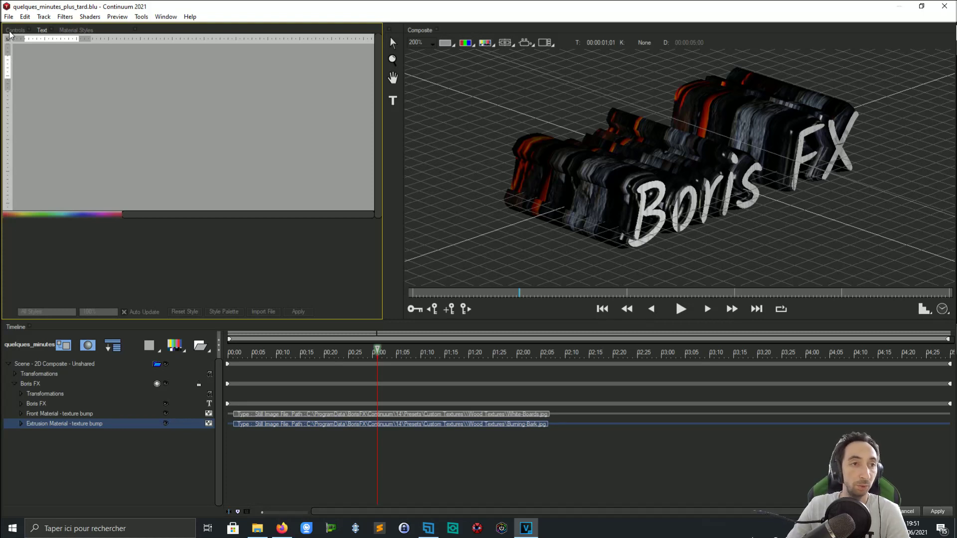
{"action": "left_click", "coordinate": [46, 397]}
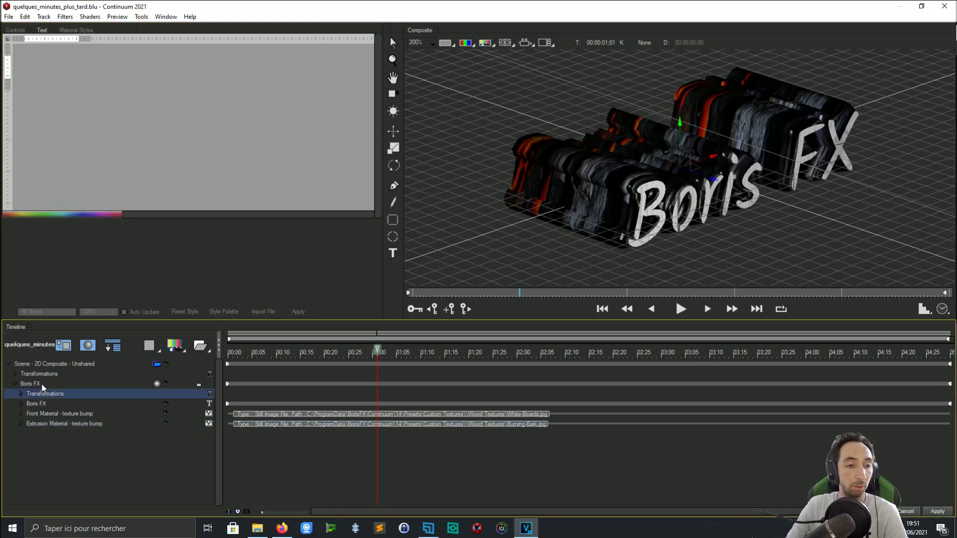
{"action": "left_click", "coordinate": [38, 383]}
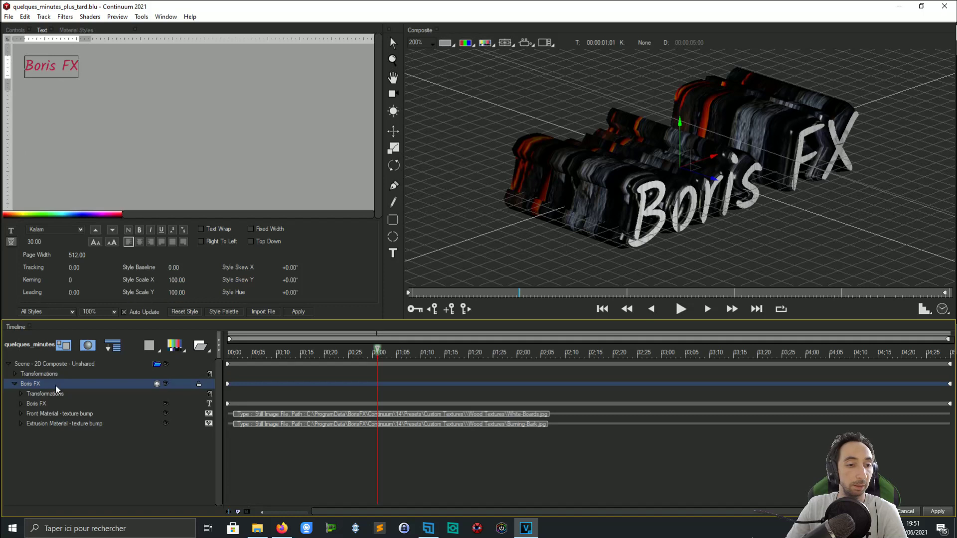
{"action": "left_click", "coordinate": [14, 30]}
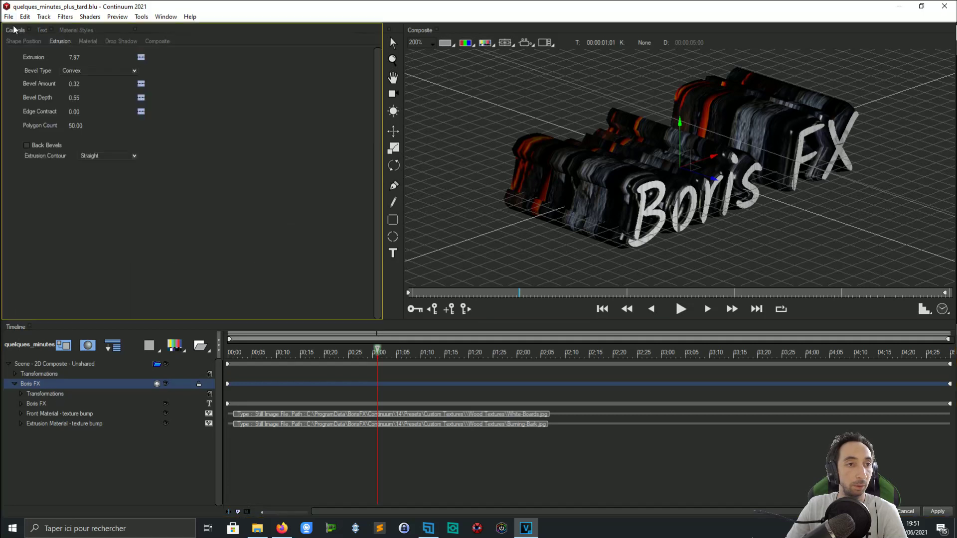
{"action": "left_click_drag", "start_coordinate": [77, 54], "coordinate": [72, 98]}
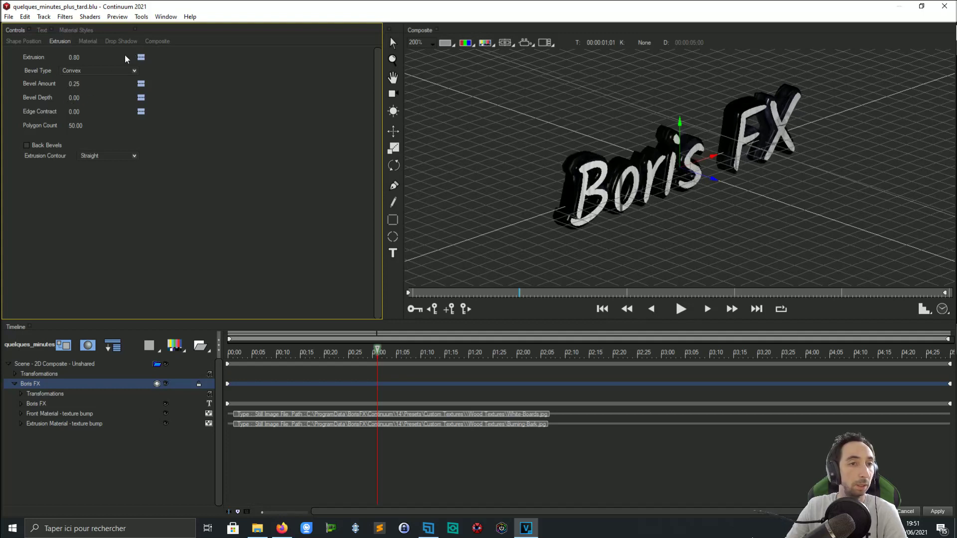
Step: Try the Cherry wood style on the text's extrusion material, checking it in the Render Camera and World views
{"action": "left_click", "coordinate": [52, 424]}
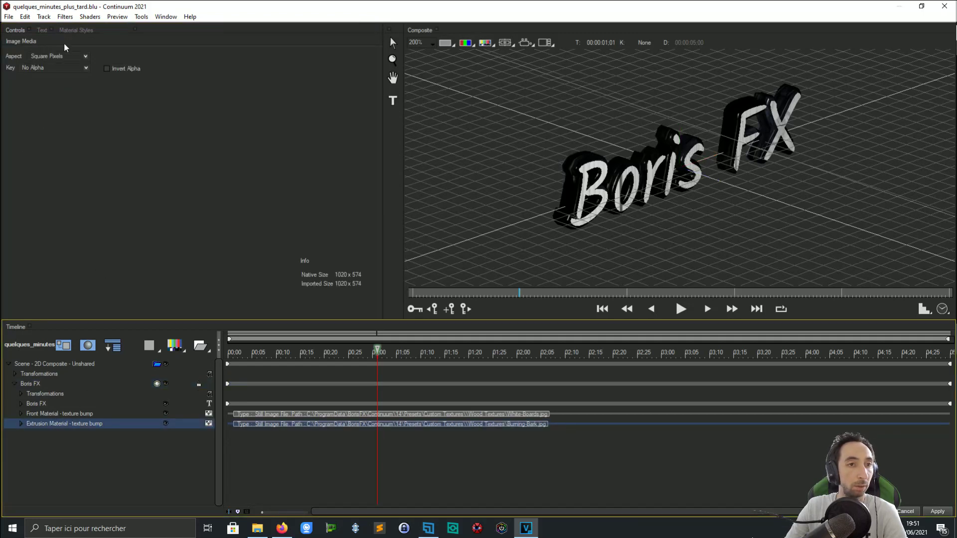
{"action": "left_click", "coordinate": [73, 30]}
{"action": "left_click", "coordinate": [299, 119]}
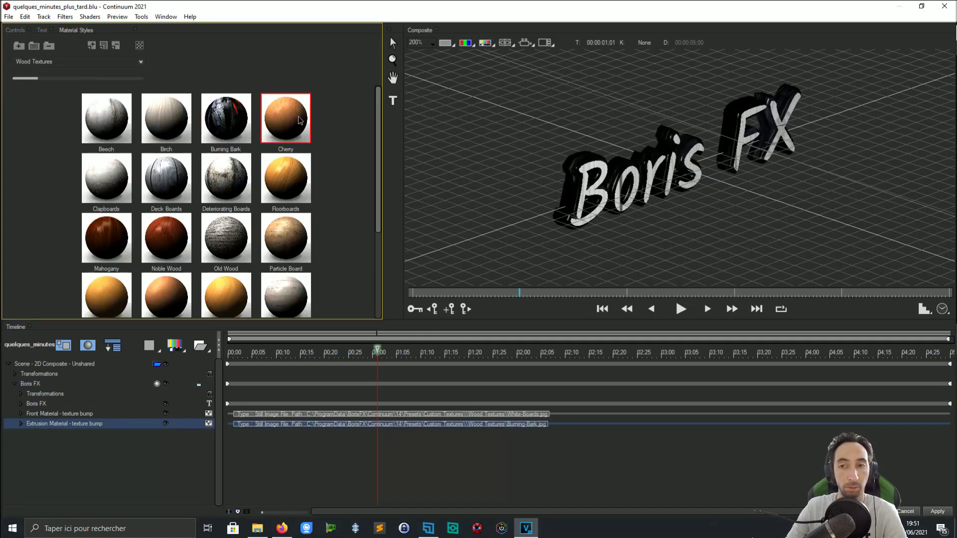
{"action": "left_click", "coordinate": [530, 43]}
{"action": "left_click", "coordinate": [541, 41]}
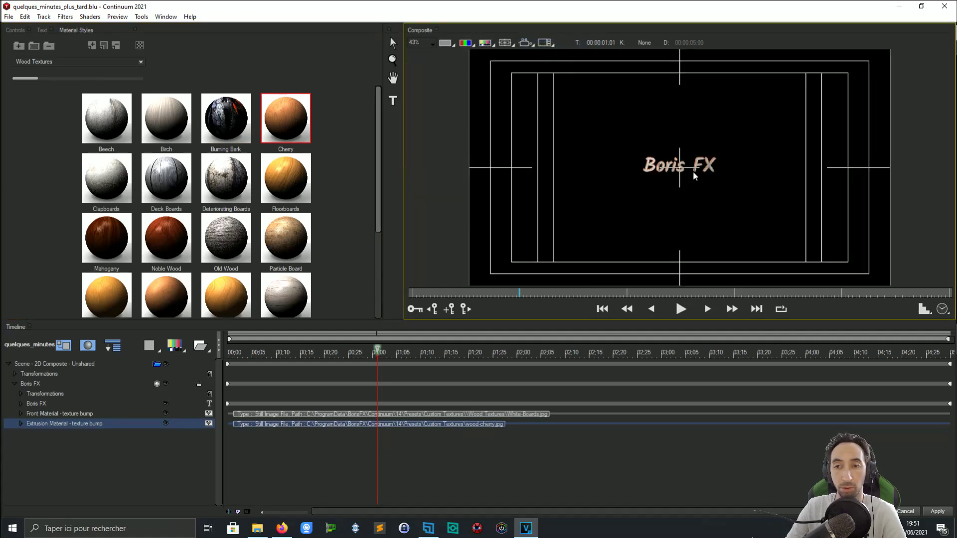
{"action": "scroll", "coordinate": [693, 172], "scroll_direction": "up", "scroll_amount": 3}
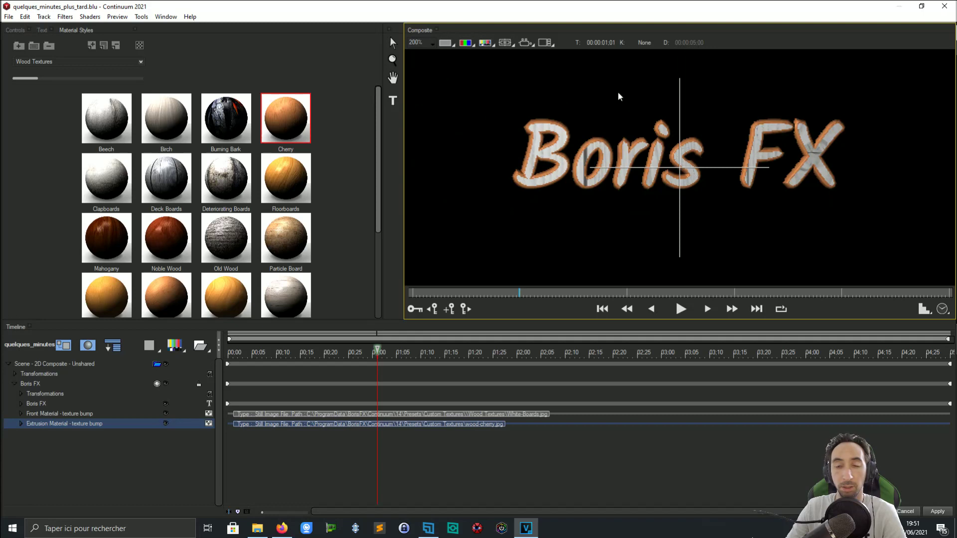
{"action": "left_click", "coordinate": [529, 43]}
{"action": "left_click", "coordinate": [536, 123]}
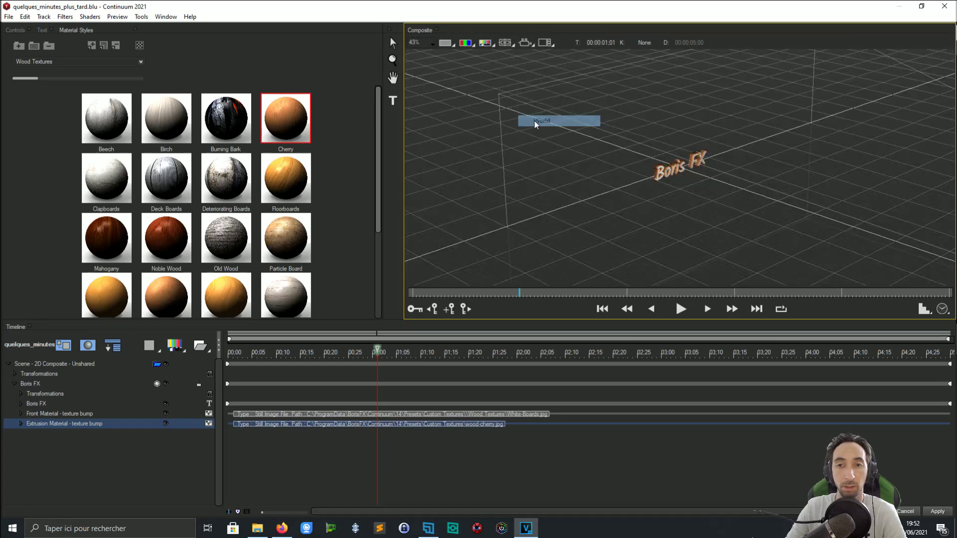
{"action": "scroll", "coordinate": [663, 175], "scroll_direction": "up", "scroll_amount": 3}
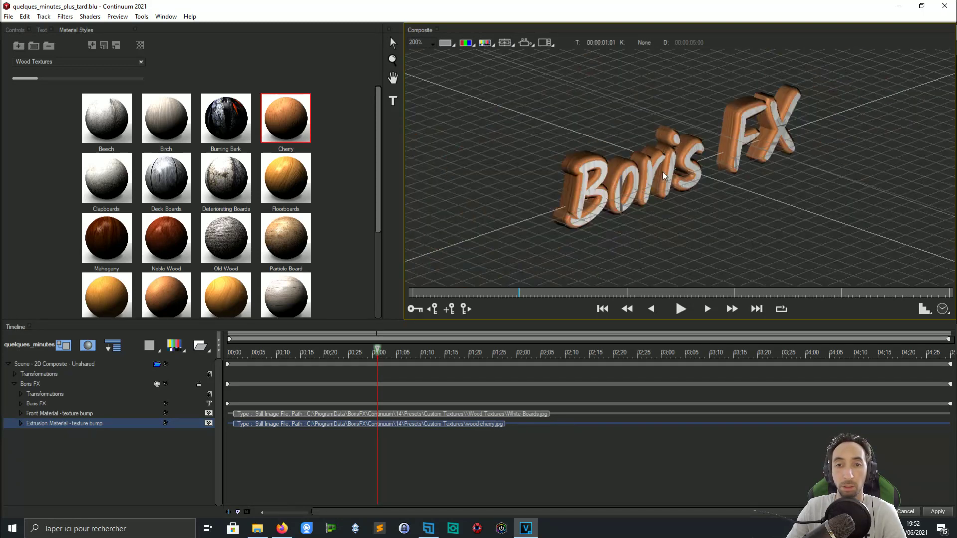
Step: Apply the Deep Fire style from Stone Textures to the text's extrusion material and return to the Render Camera view
{"action": "left_click", "coordinate": [225, 193]}
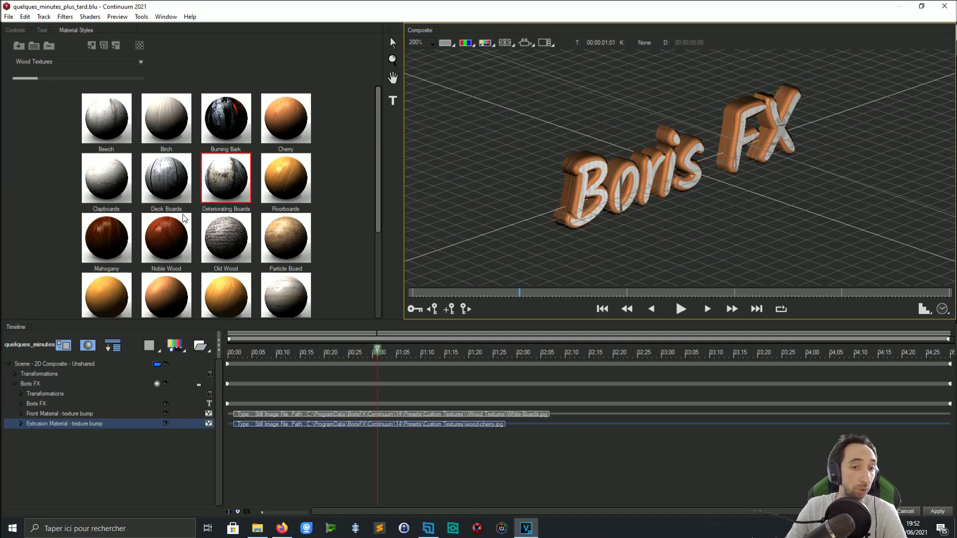
{"action": "left_click", "coordinate": [86, 31]}
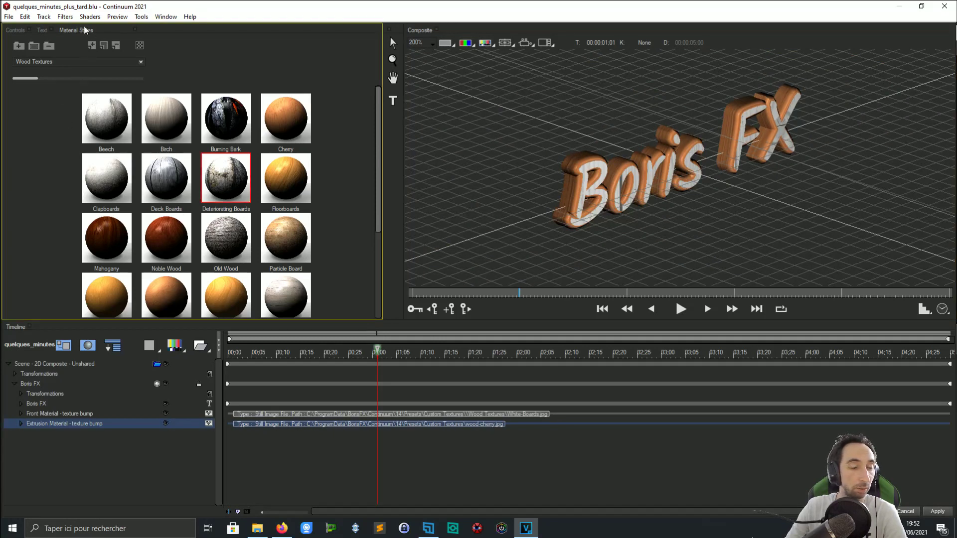
{"action": "left_click", "coordinate": [90, 62]}
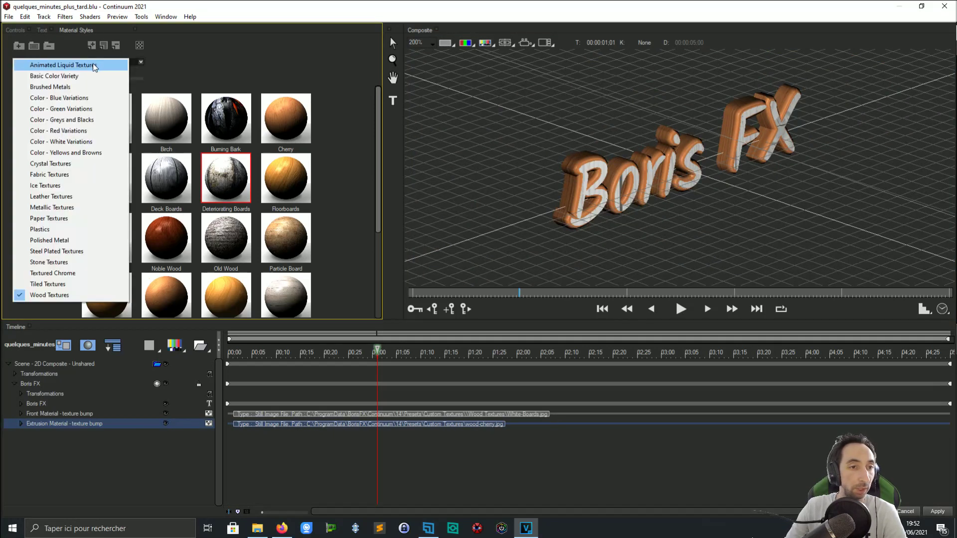
{"action": "left_click", "coordinate": [65, 262]}
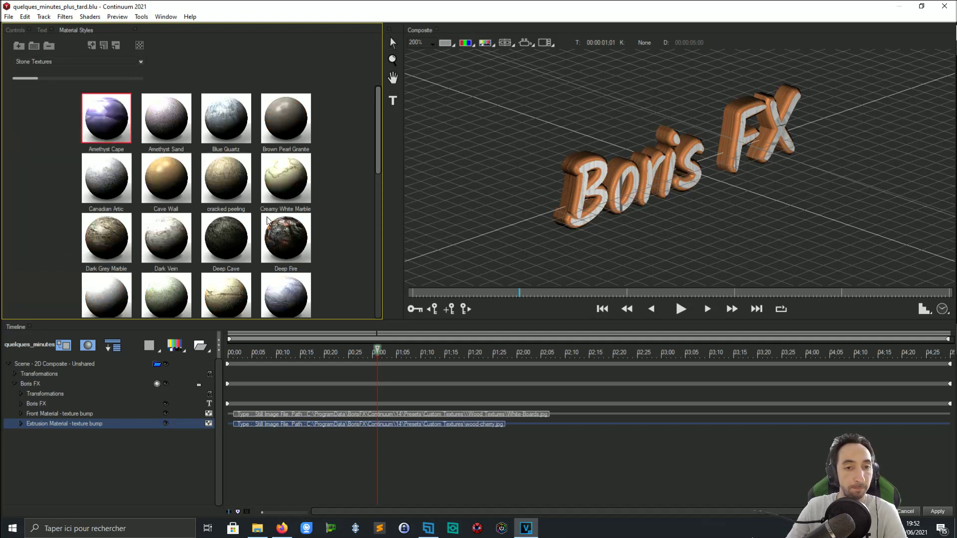
{"action": "left_click", "coordinate": [277, 238]}
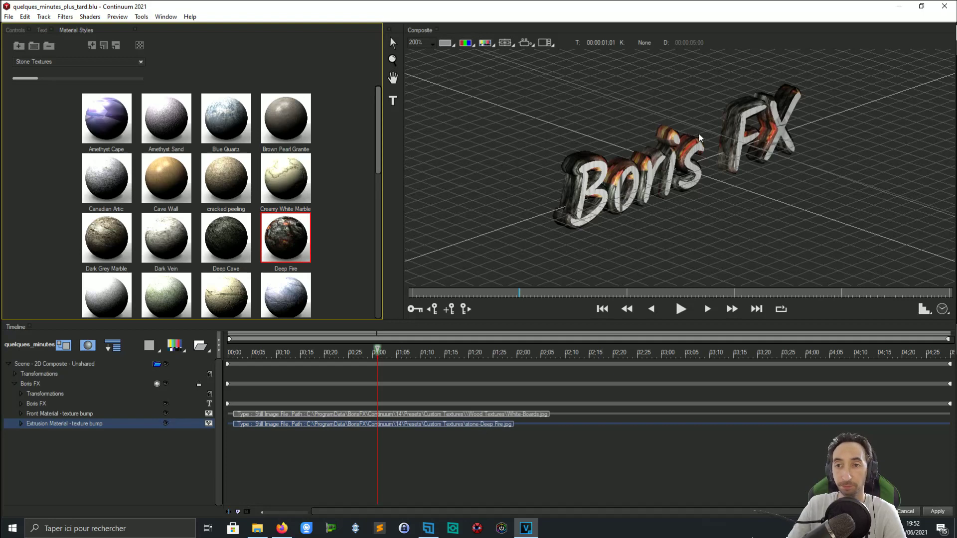
{"action": "scroll", "coordinate": [700, 159], "scroll_direction": "up", "scroll_amount": 1}
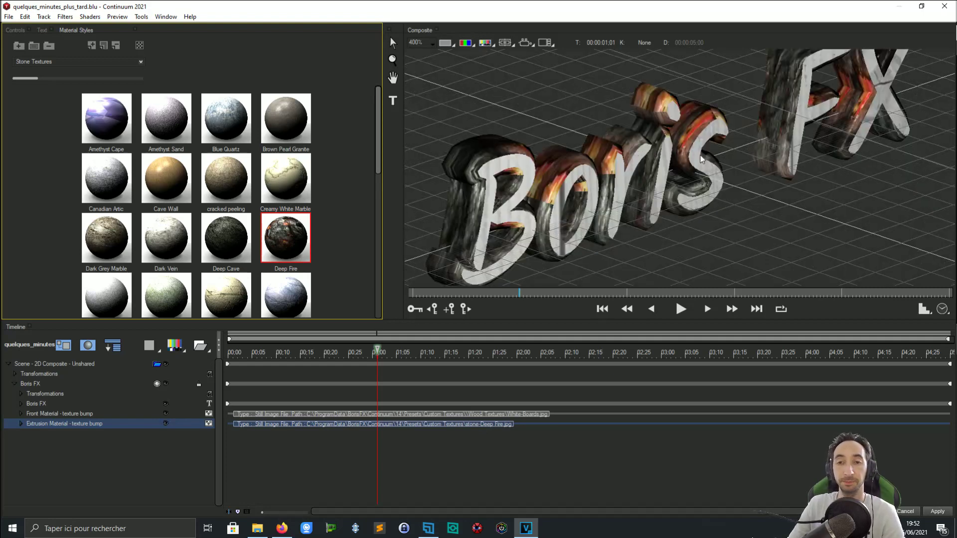
{"action": "scroll", "coordinate": [701, 158], "scroll_direction": "down", "scroll_amount": 1}
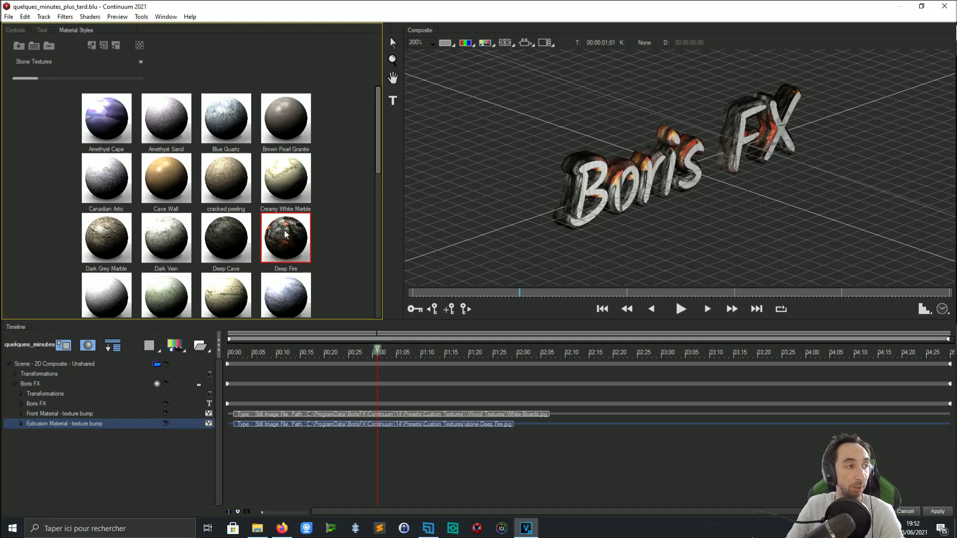
{"action": "left_click", "coordinate": [533, 44]}
{"action": "left_click", "coordinate": [548, 44]}
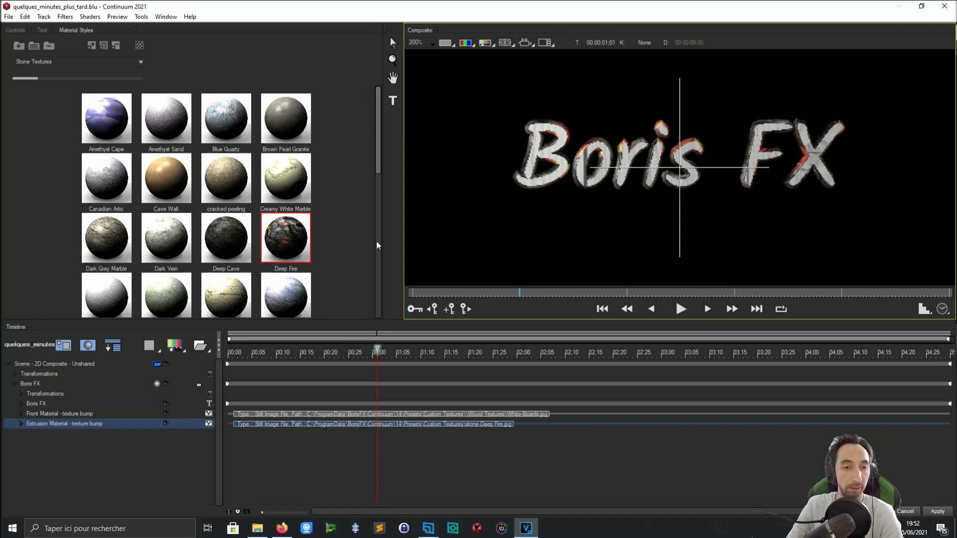
{"action": "scroll", "coordinate": [283, 244], "scroll_direction": "down", "scroll_amount": 1}
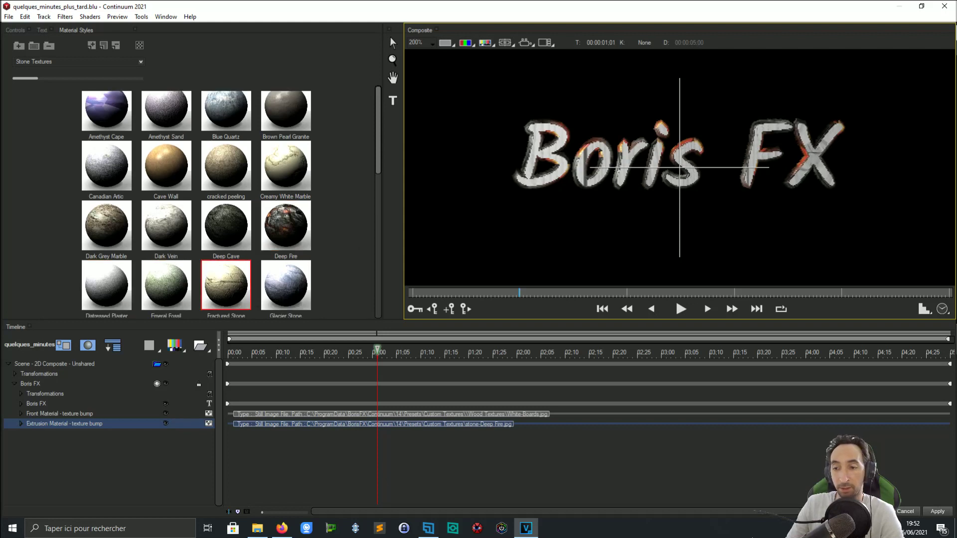
Step: Replace the Boris FX title text with "Quelques minutes plus tard ..."
{"action": "left_click", "coordinate": [16, 31]}
{"action": "left_click", "coordinate": [43, 30]}
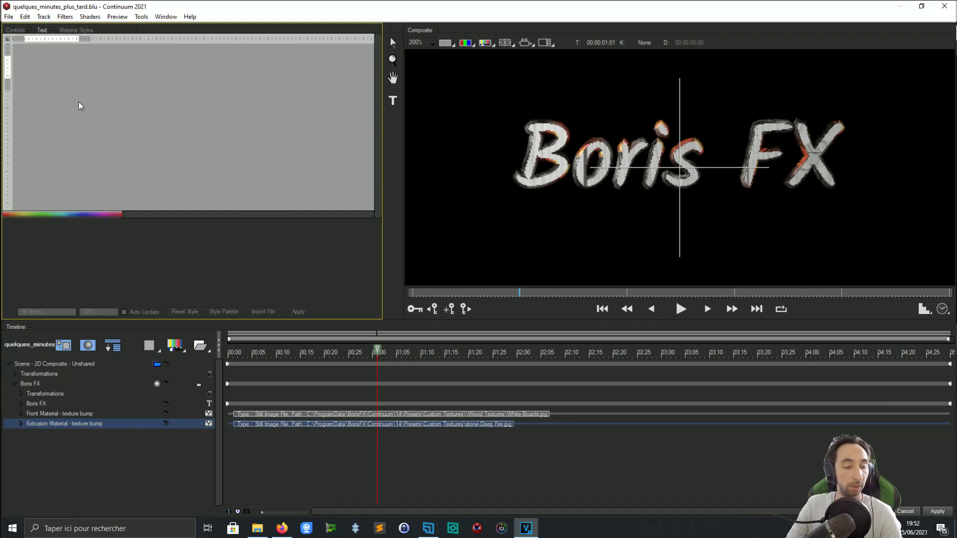
{"action": "left_click", "coordinate": [31, 383]}
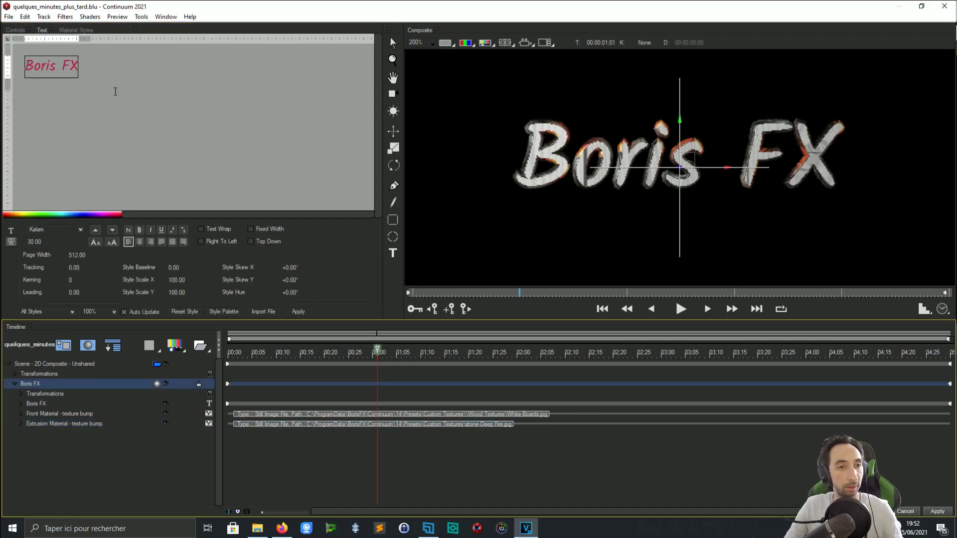
{"action": "left_click_drag", "start_coordinate": [109, 73], "coordinate": [20, 70]}
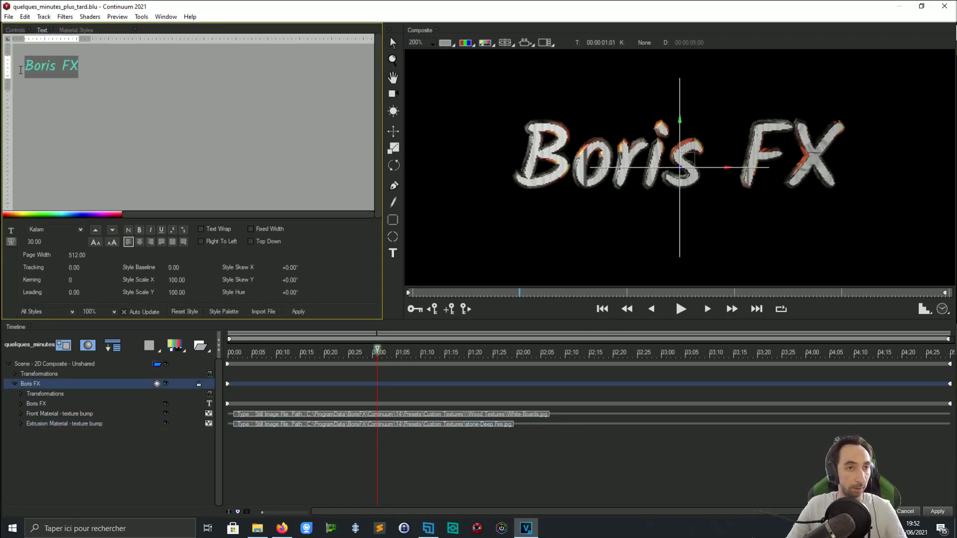
{"action": "type", "text": "Qui"}
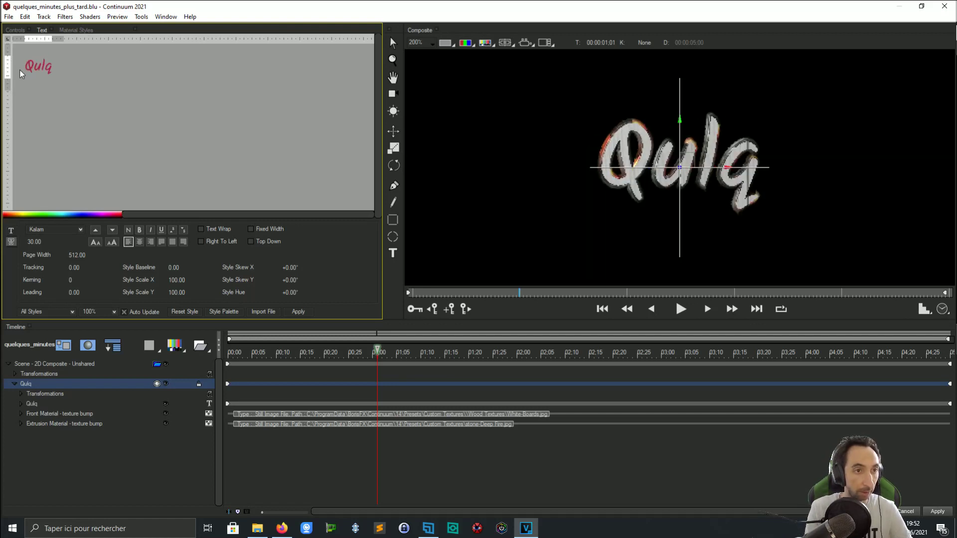
{"action": "key", "text": "BackSpace"}
{"action": "type", "text": "e"}
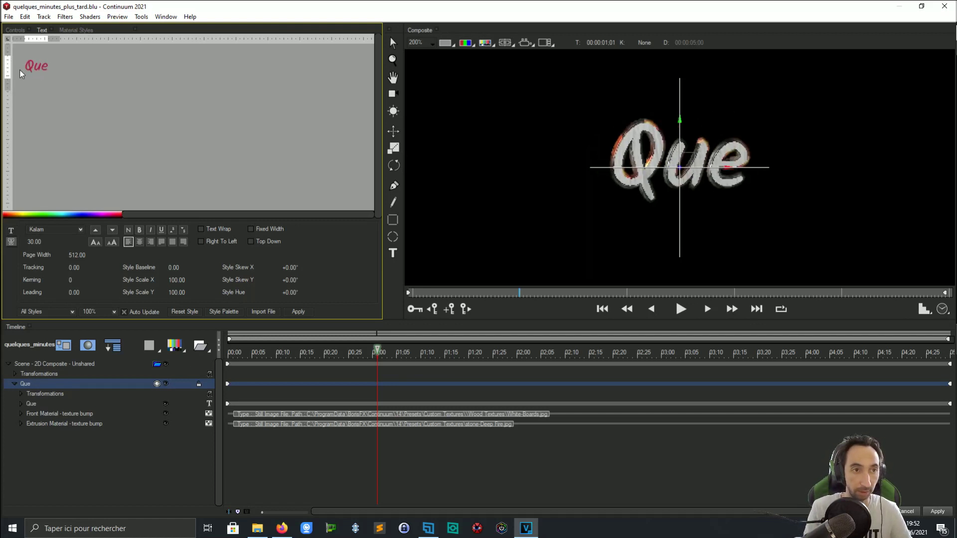
{"action": "type", "text": "lques"}
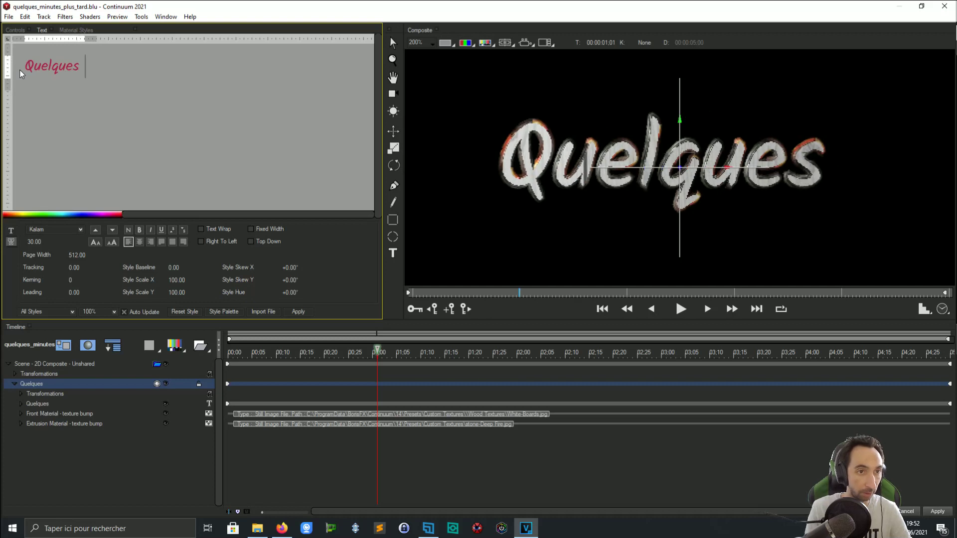
{"action": "type", "text": " minute"}
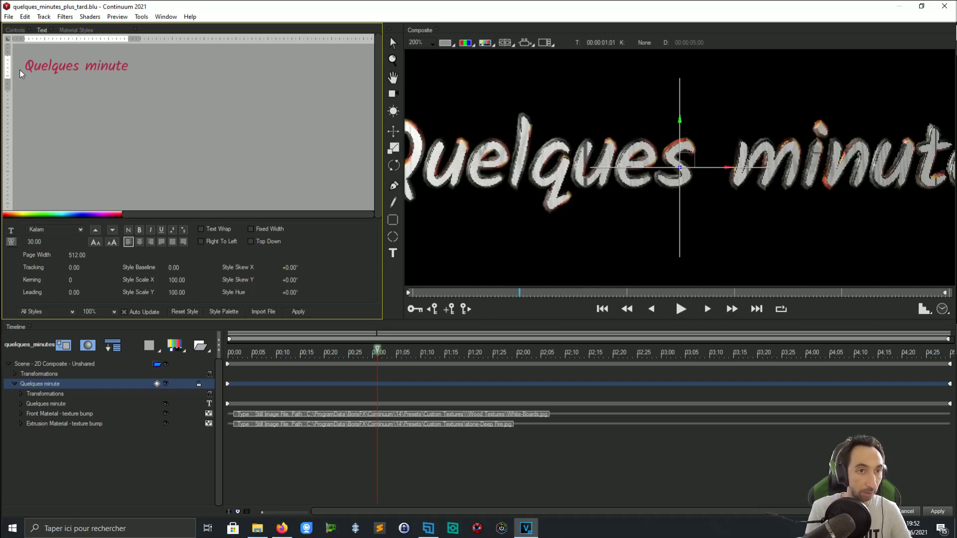
{"action": "type", "text": "s"}
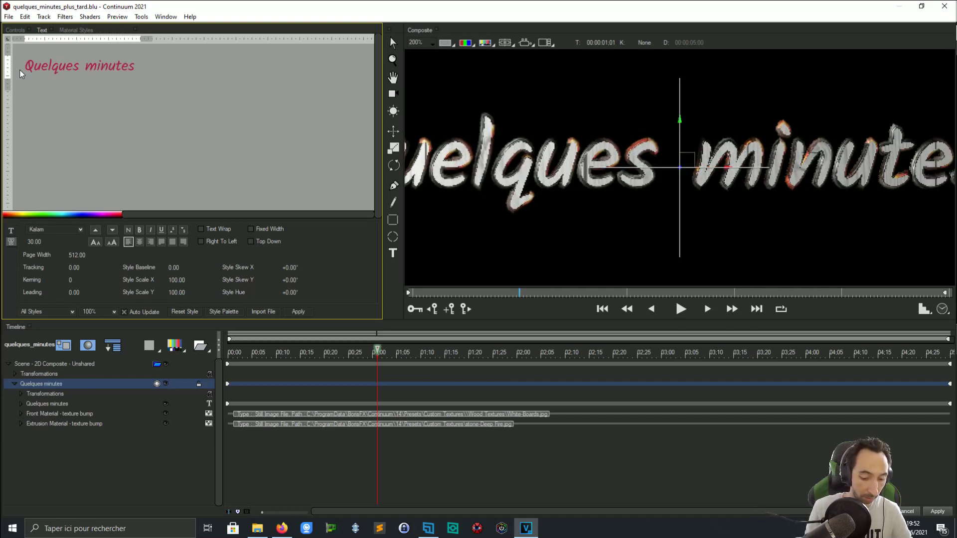
{"action": "type", "text": " plus tard"}
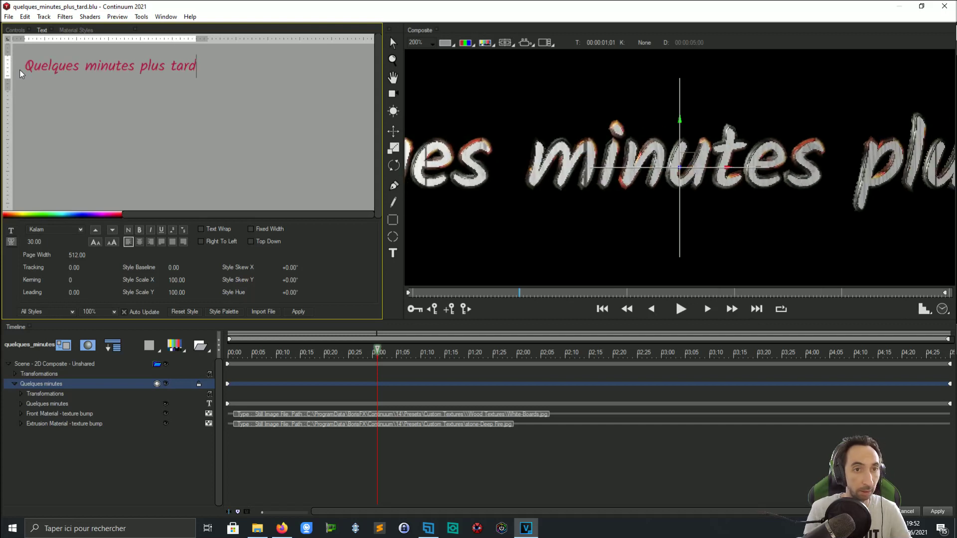
{"action": "type", "text": " ."}
{"action": "type", "text": ".."}
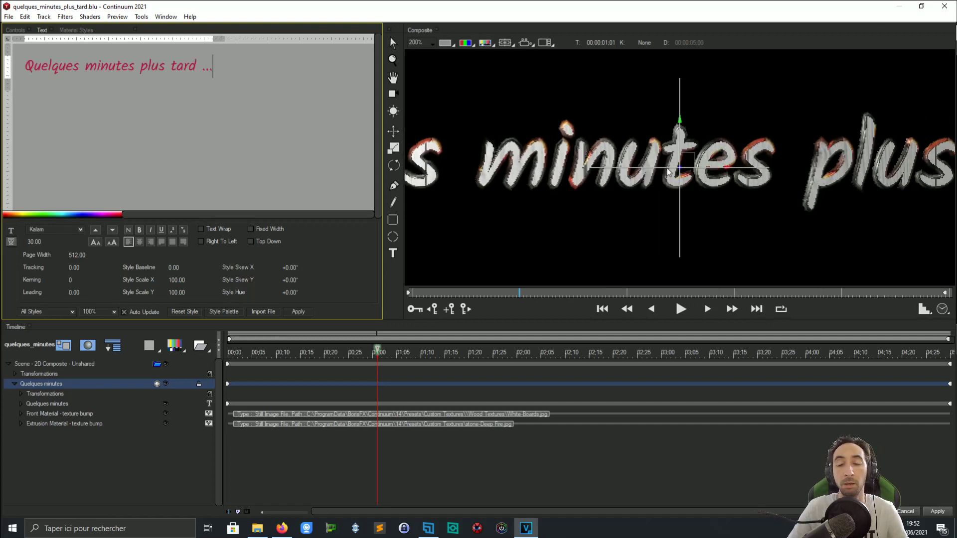
Step: Apply the finished title to the event in VEGAS Pro, save the project and close the video event effects window
{"action": "scroll", "coordinate": [663, 173], "scroll_direction": "down", "scroll_amount": 2}
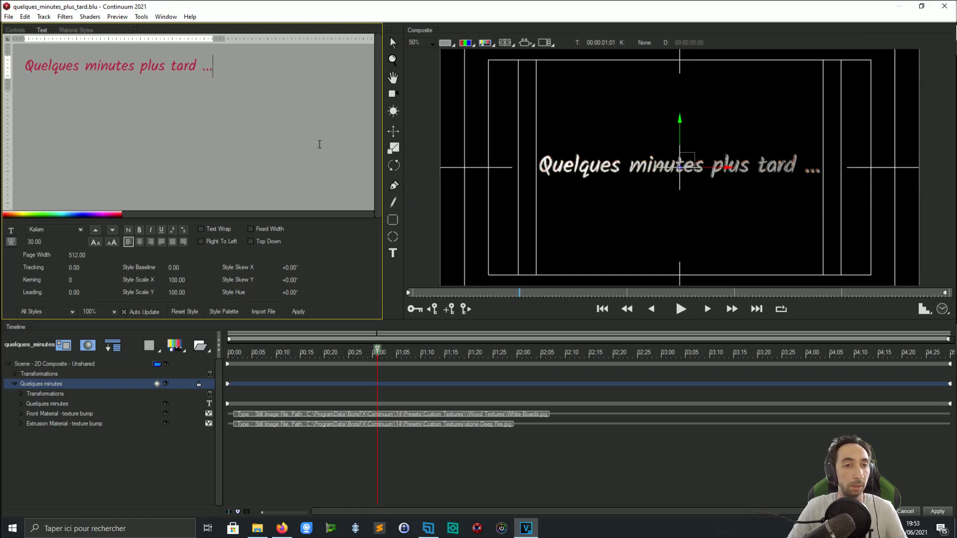
{"action": "left_click", "coordinate": [937, 511]}
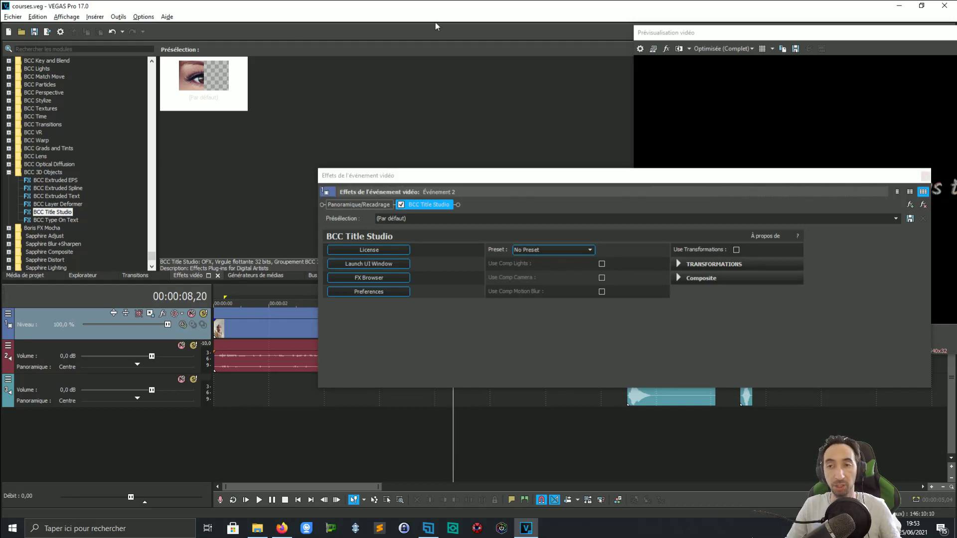
{"action": "key", "text": "ctrl+s"}
{"action": "left_click", "coordinate": [924, 175]}
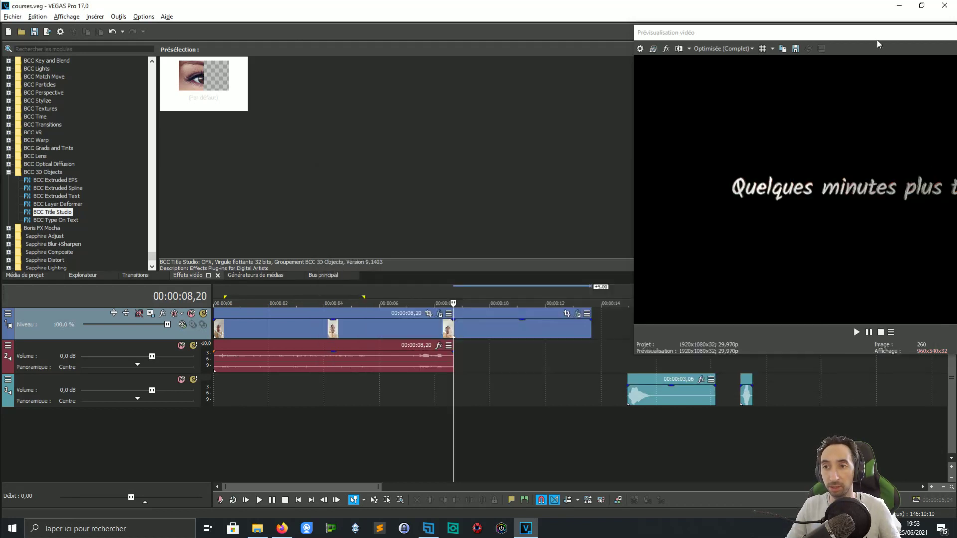
Step: Move the video preview window so the whole title shows, and play back the title event from its start
{"action": "left_click_drag", "start_coordinate": [879, 39], "coordinate": [720, 46]}
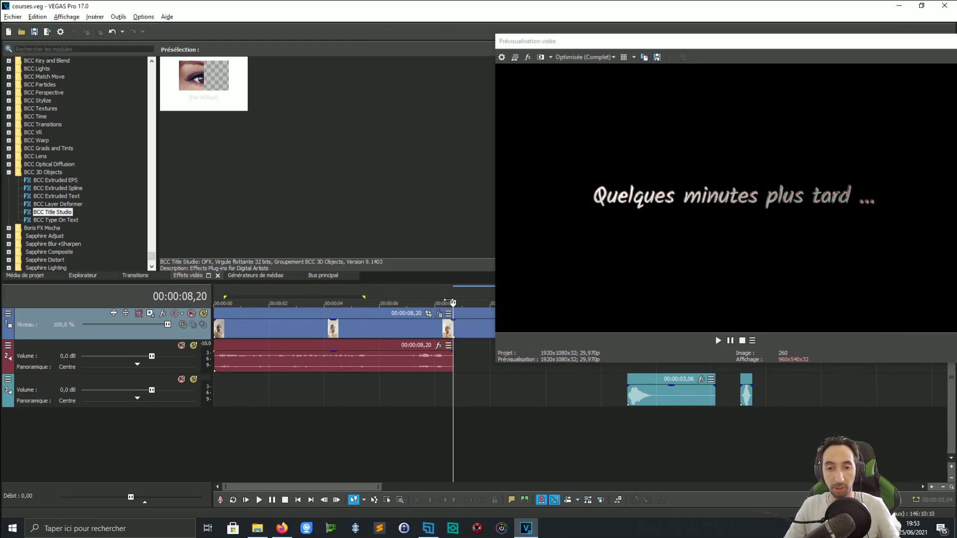
{"action": "key", "text": "space"}
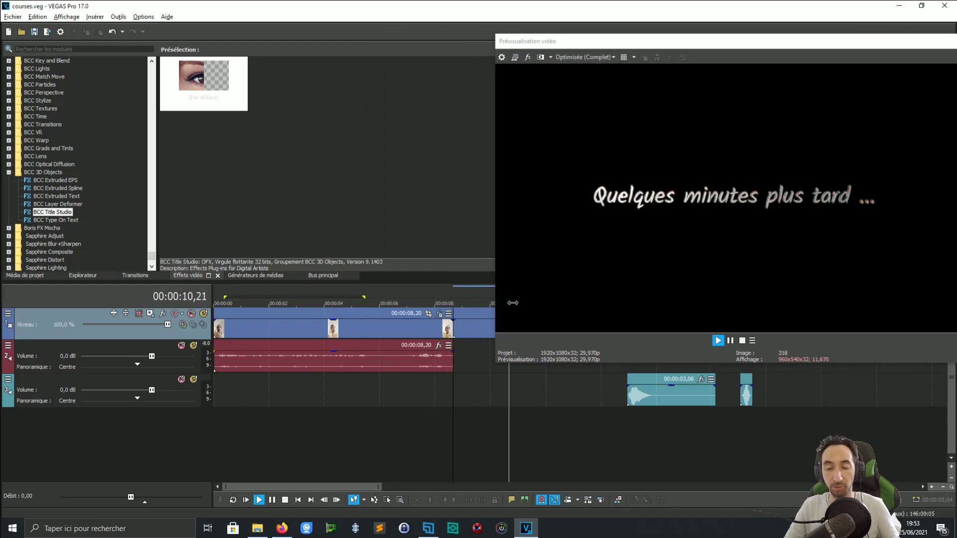
{"action": "key", "text": "Return"}
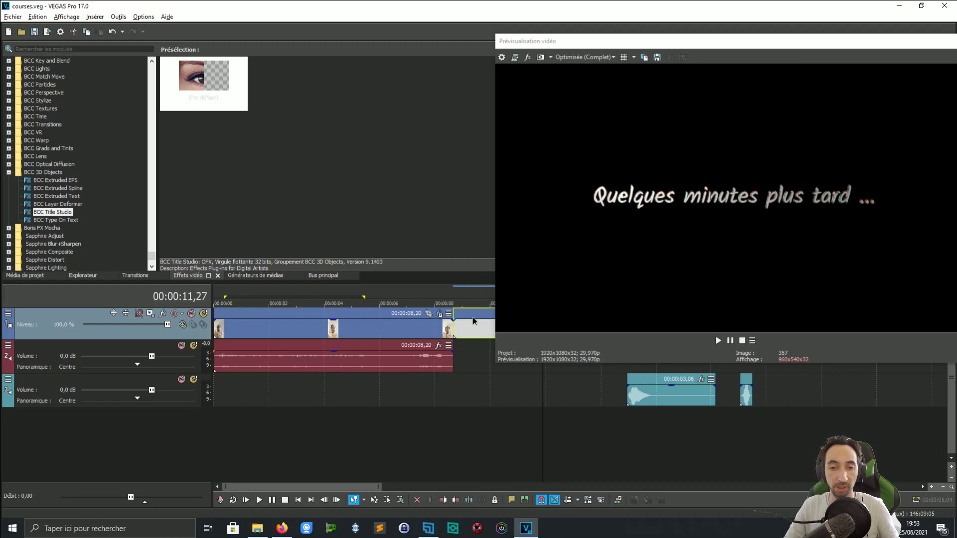
Step: Shift the title event 15 frames earlier to crossfade with the preceding video clip, and save the project
{"action": "left_click_drag", "start_coordinate": [472, 320], "coordinate": [459, 319]}
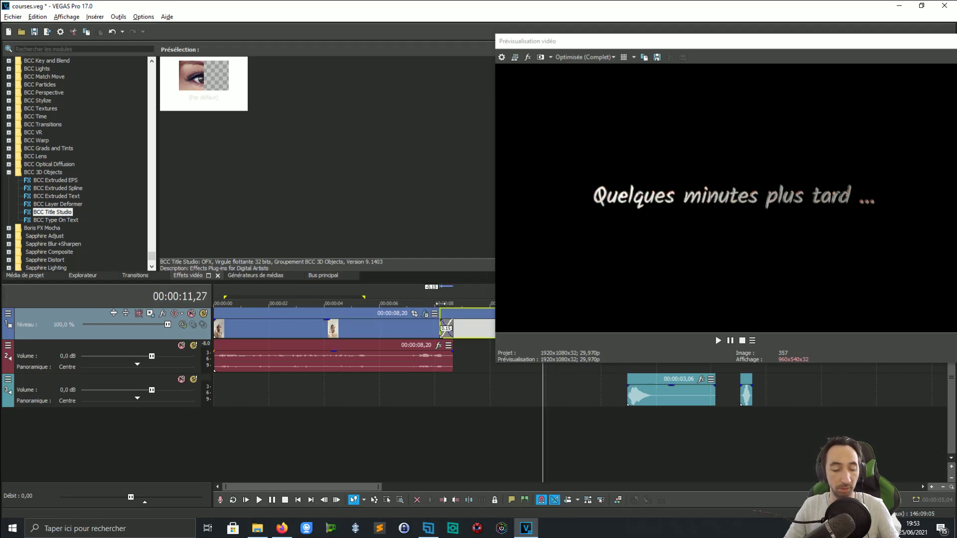
{"action": "key", "text": "ctrl+s"}
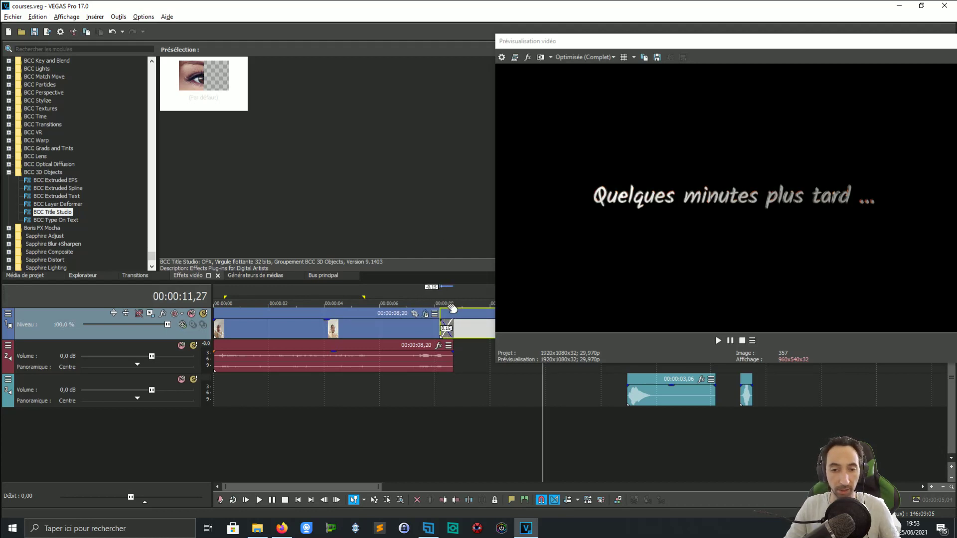
Step: Browse the transition library, examining the VEGAS, BCC Perspective and BCC Transitions folders for a suitable transition
{"action": "left_click", "coordinate": [135, 275]}
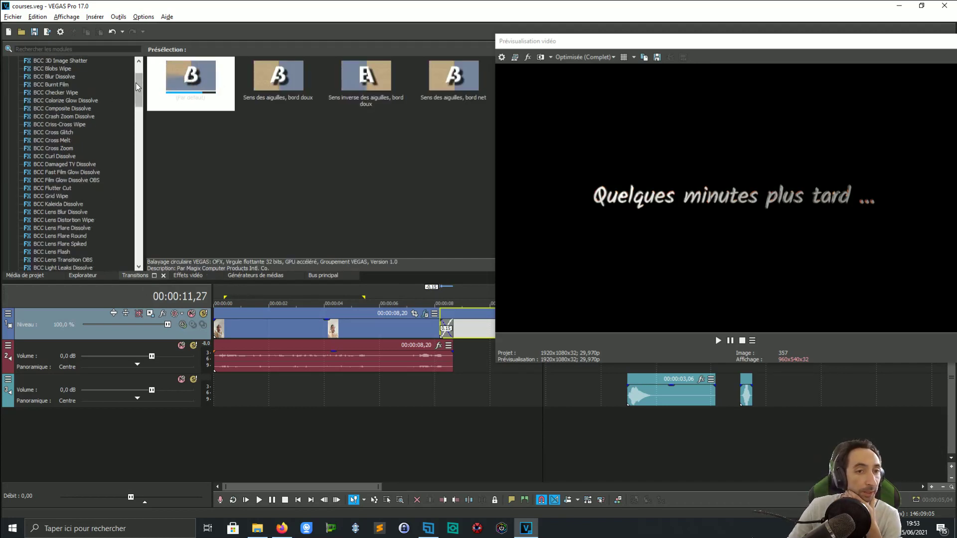
{"action": "left_click_drag", "start_coordinate": [137, 84], "coordinate": [131, 244]}
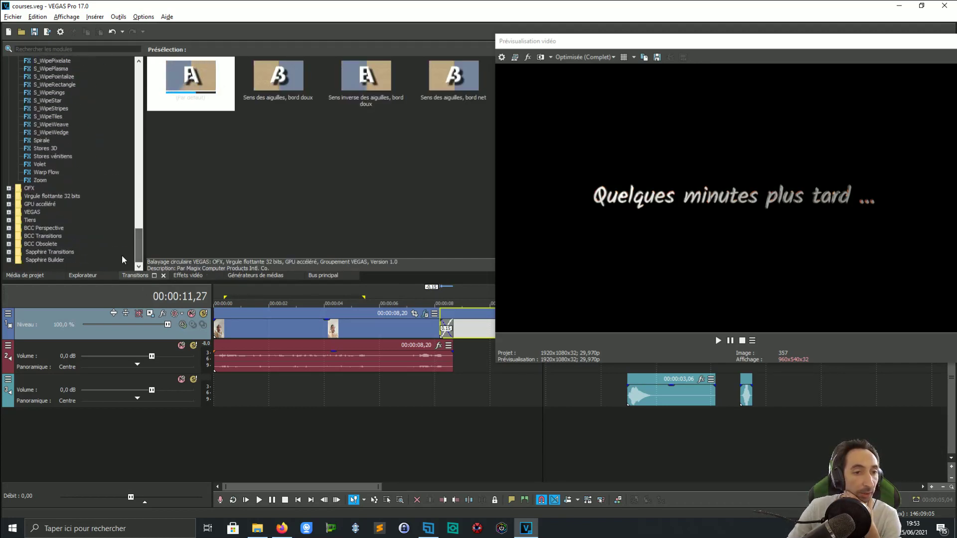
{"action": "left_click", "coordinate": [33, 213]}
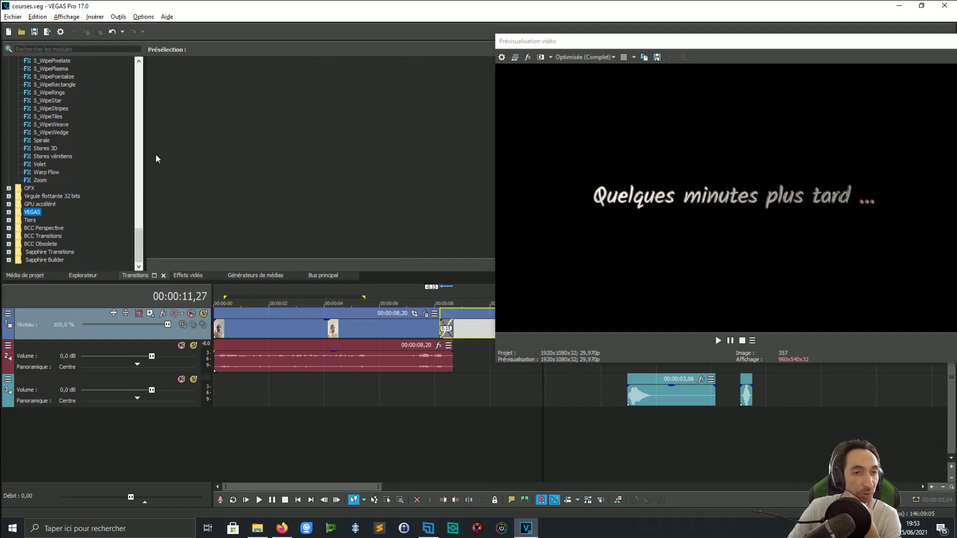
{"action": "double_click", "coordinate": [17, 213]}
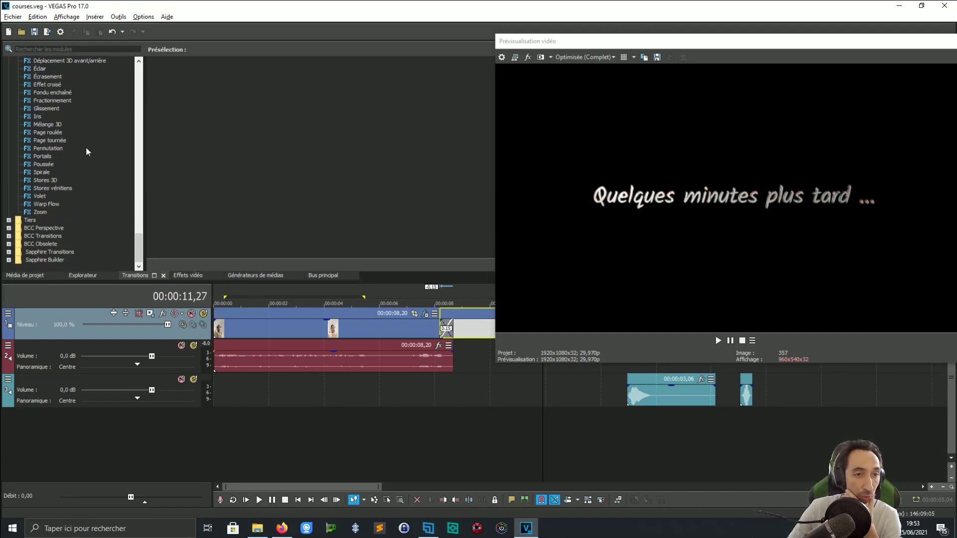
{"action": "scroll", "coordinate": [62, 203], "scroll_direction": "down", "scroll_amount": 3}
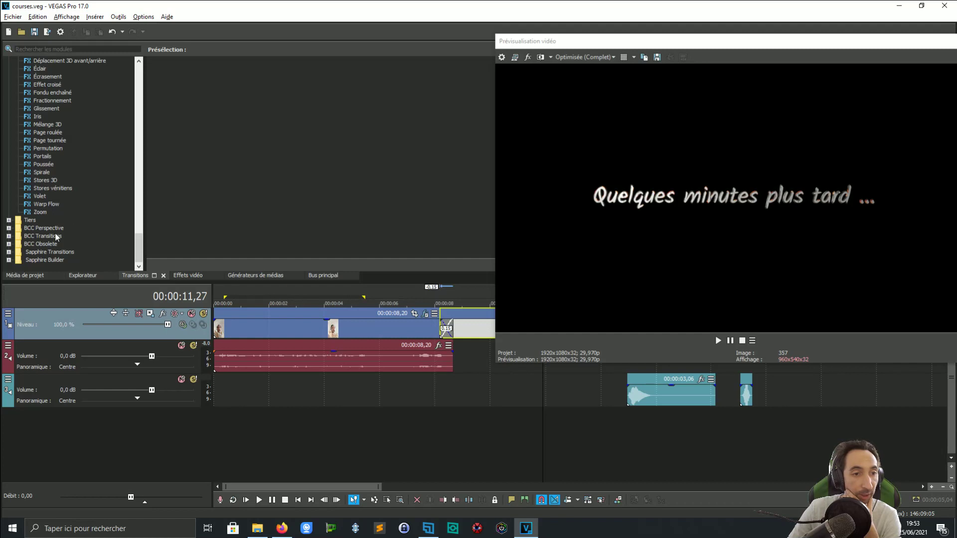
{"action": "left_click", "coordinate": [8, 228]}
{"action": "scroll", "coordinate": [58, 240], "scroll_direction": "down", "scroll_amount": 1}
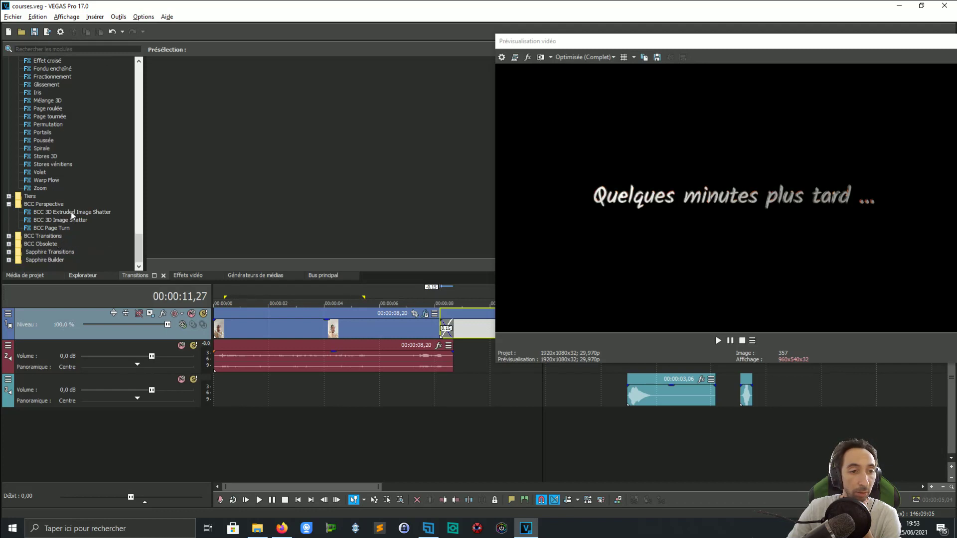
{"action": "left_click", "coordinate": [9, 235]}
{"action": "scroll", "coordinate": [78, 174], "scroll_direction": "down", "scroll_amount": 10}
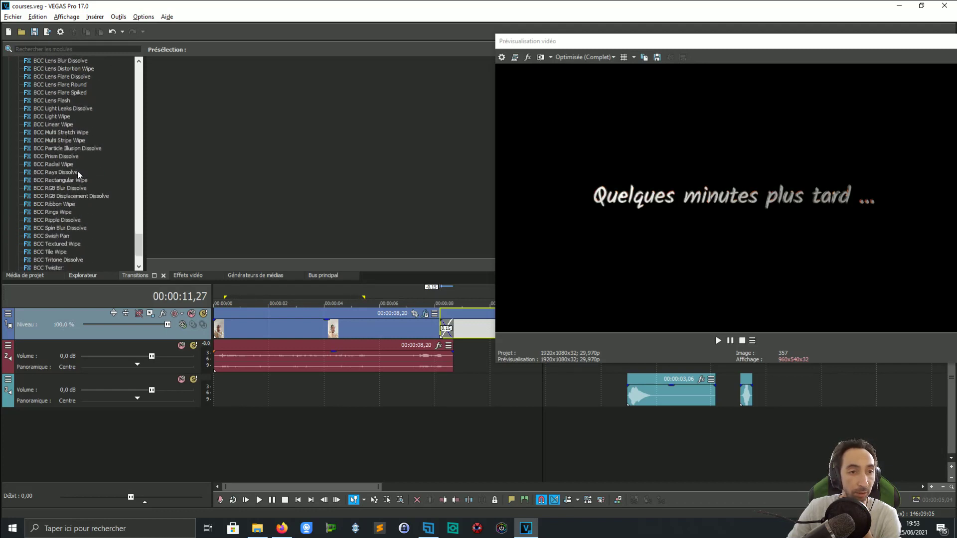
{"action": "scroll", "coordinate": [91, 166], "scroll_direction": "up", "scroll_amount": 7}
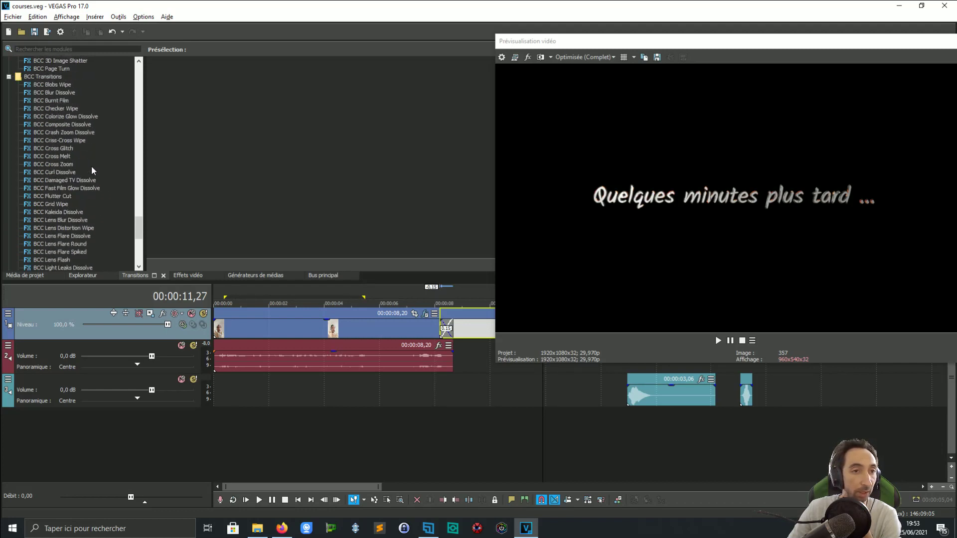
{"action": "scroll", "coordinate": [91, 166], "scroll_direction": "down", "scroll_amount": 9}
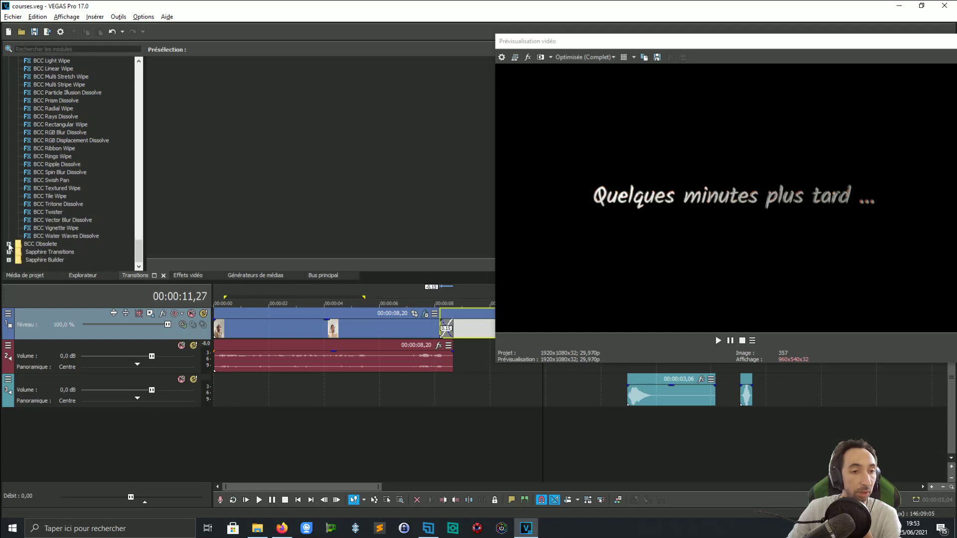
Step: Examine the BCC Obsolete, Sapphire Transitions and Sapphire Builder folders, and go back through the list to the earlier S_ transitions
{"action": "left_click", "coordinate": [8, 243]}
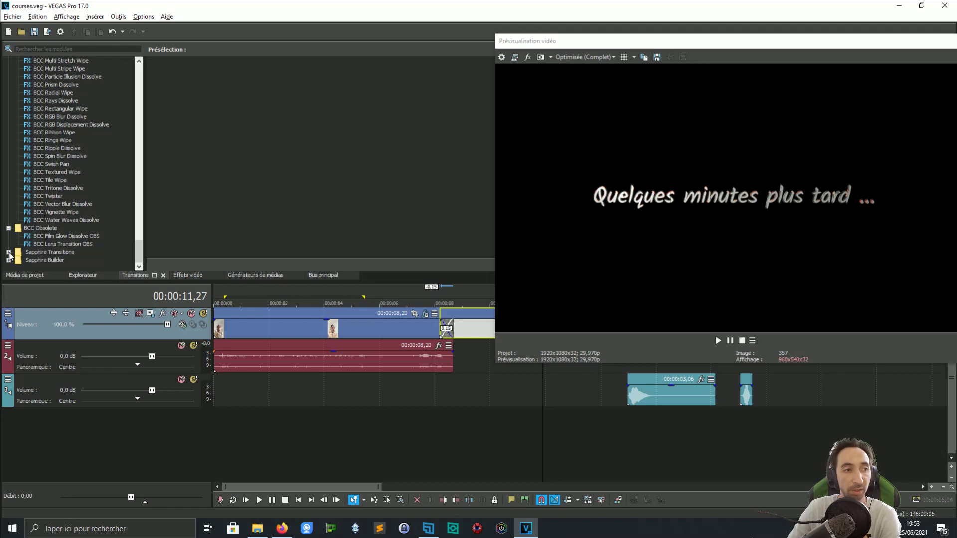
{"action": "left_click", "coordinate": [9, 252]}
{"action": "scroll", "coordinate": [89, 161], "scroll_direction": "down", "scroll_amount": 10}
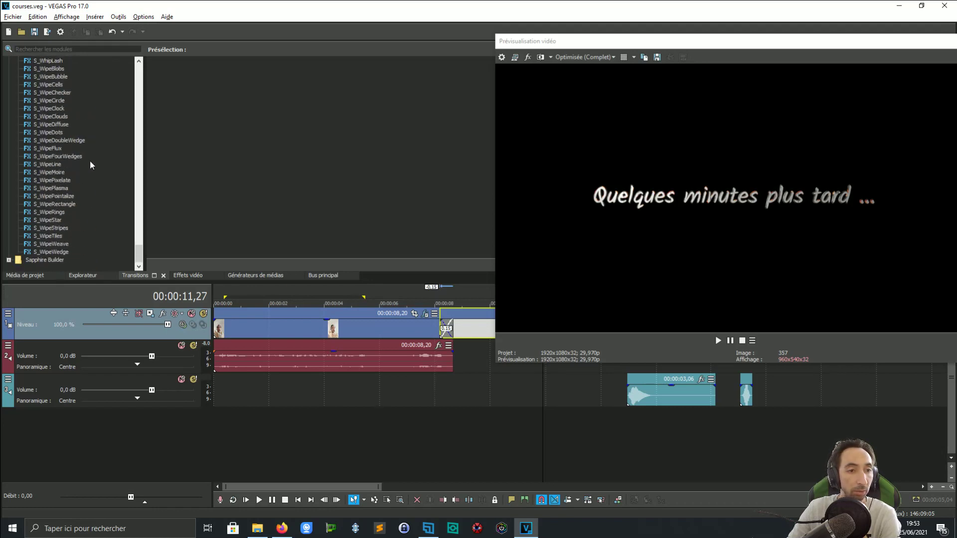
{"action": "left_click", "coordinate": [9, 260]}
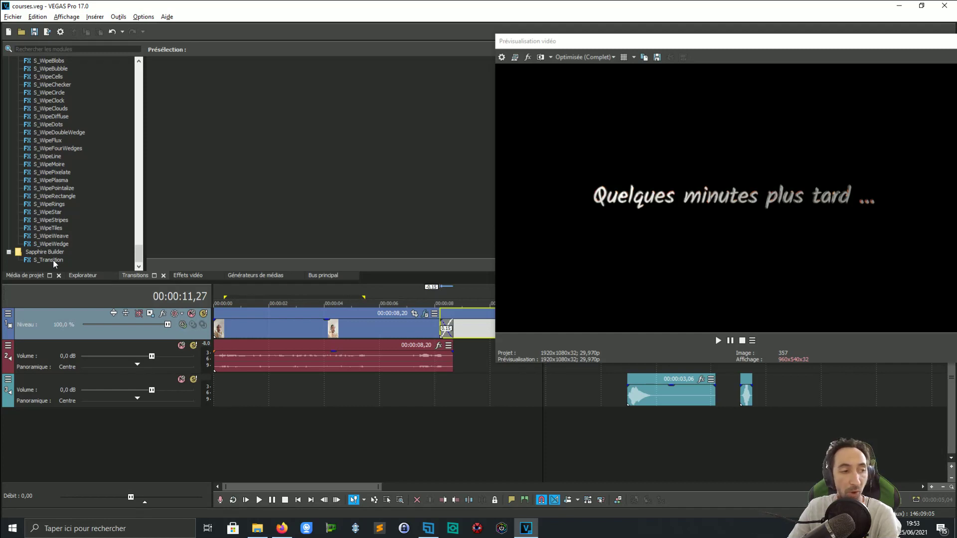
{"action": "scroll", "coordinate": [58, 247], "scroll_direction": "up", "scroll_amount": 10}
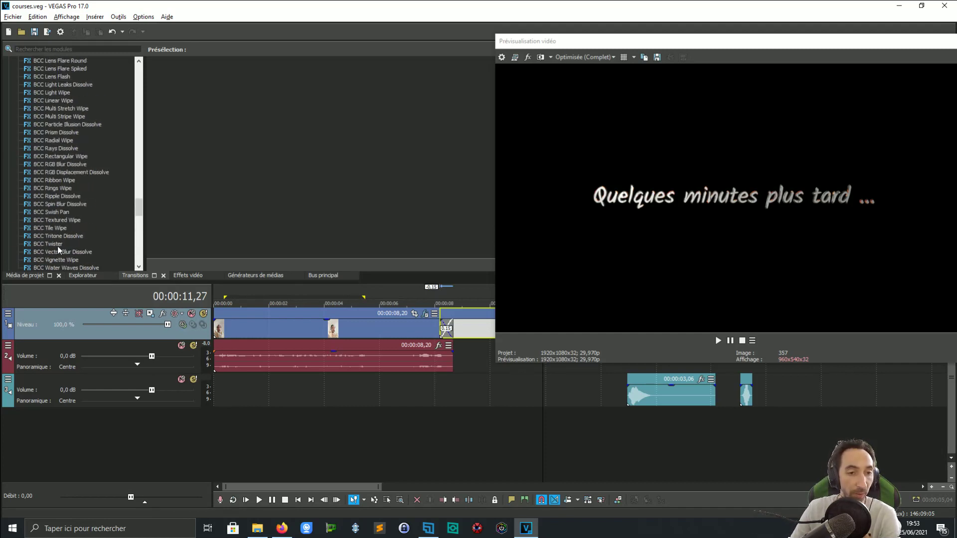
{"action": "scroll", "coordinate": [58, 246], "scroll_direction": "up", "scroll_amount": 15}
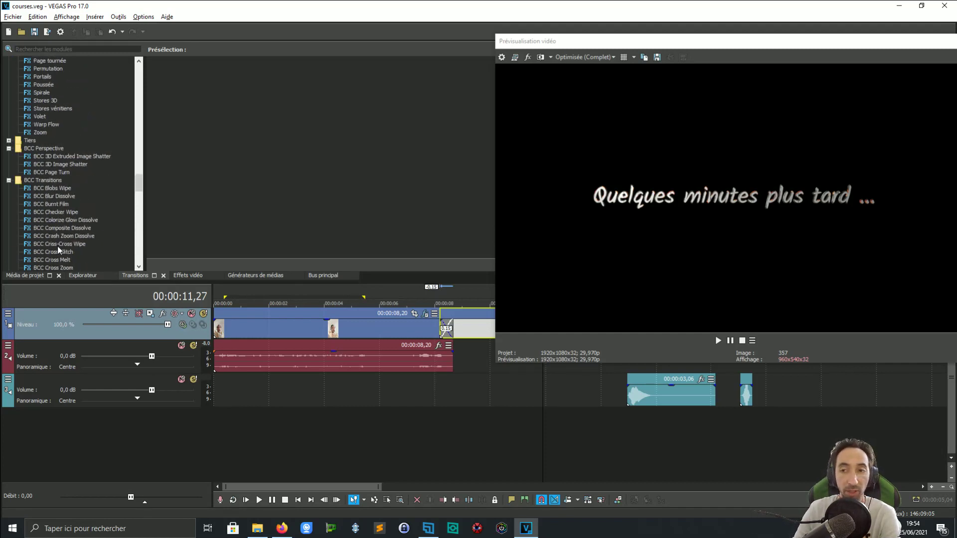
{"action": "scroll", "coordinate": [58, 247], "scroll_direction": "up", "scroll_amount": 4}
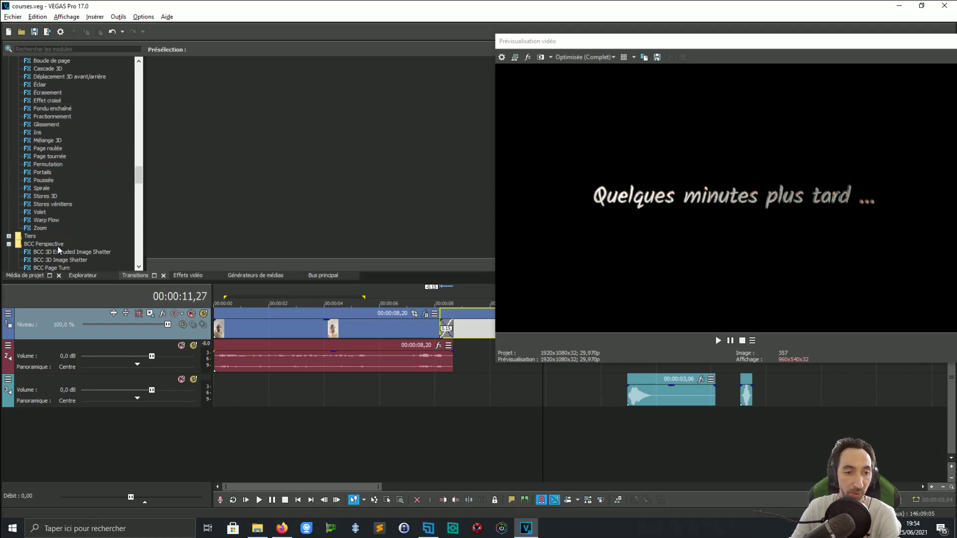
{"action": "scroll", "coordinate": [101, 248], "scroll_direction": "up", "scroll_amount": 10}
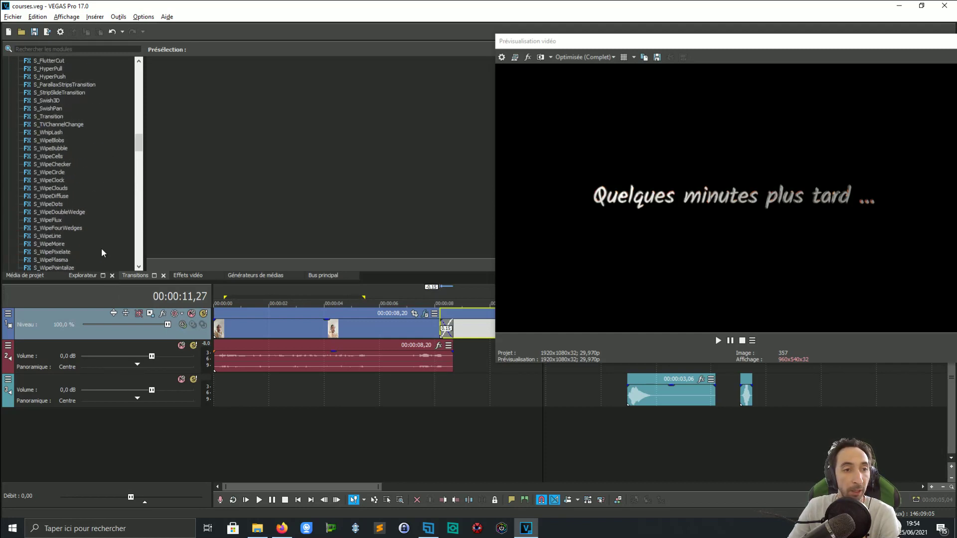
{"action": "scroll", "coordinate": [65, 192], "scroll_direction": "up", "scroll_amount": 8}
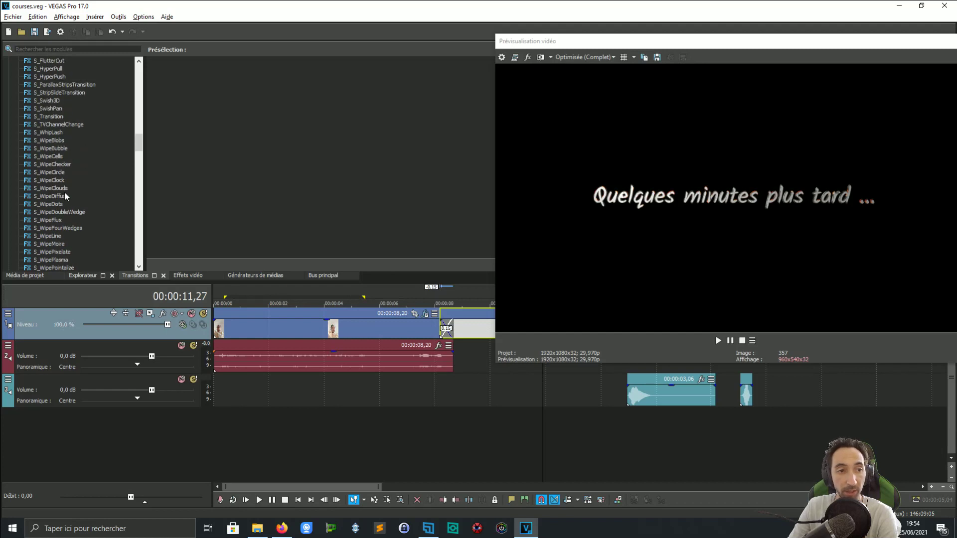
Step: Preview the S_SwishPan, S_HyperPull, S_HyperPush and S_ParallaxStripsTransition transitions
{"action": "left_click", "coordinate": [50, 202]}
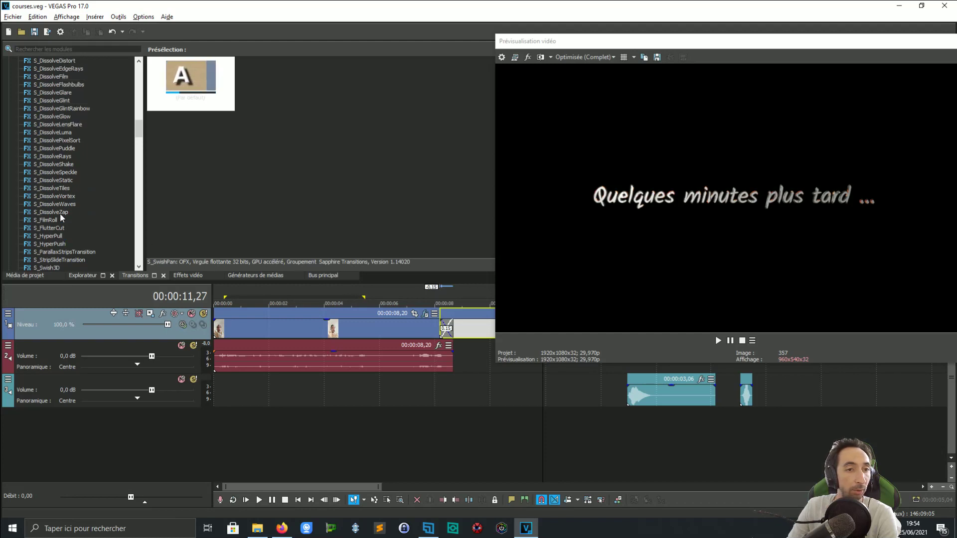
{"action": "scroll", "coordinate": [59, 213], "scroll_direction": "up", "scroll_amount": 5}
{"action": "scroll", "coordinate": [63, 213], "scroll_direction": "down", "scroll_amount": 8}
{"action": "scroll", "coordinate": [66, 204], "scroll_direction": "up", "scroll_amount": 3}
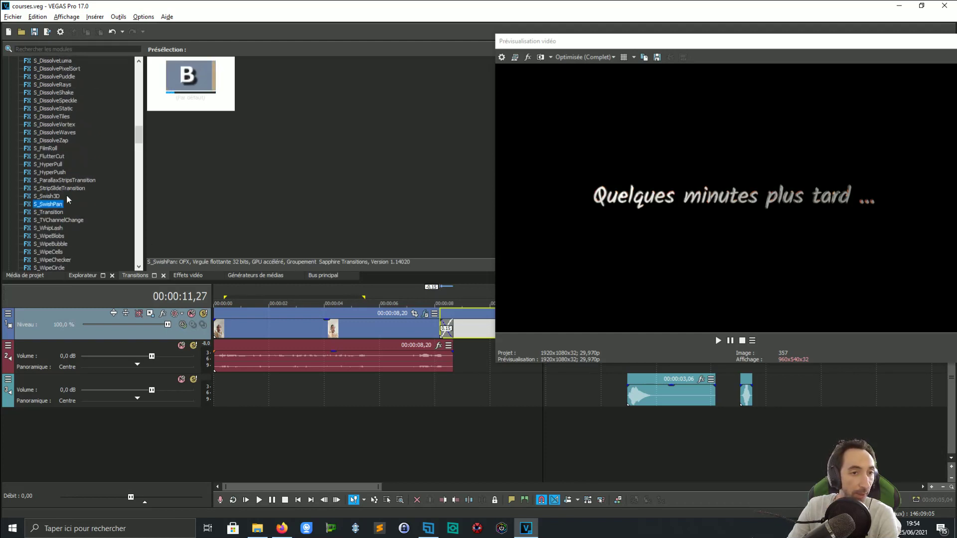
{"action": "left_click", "coordinate": [57, 165]}
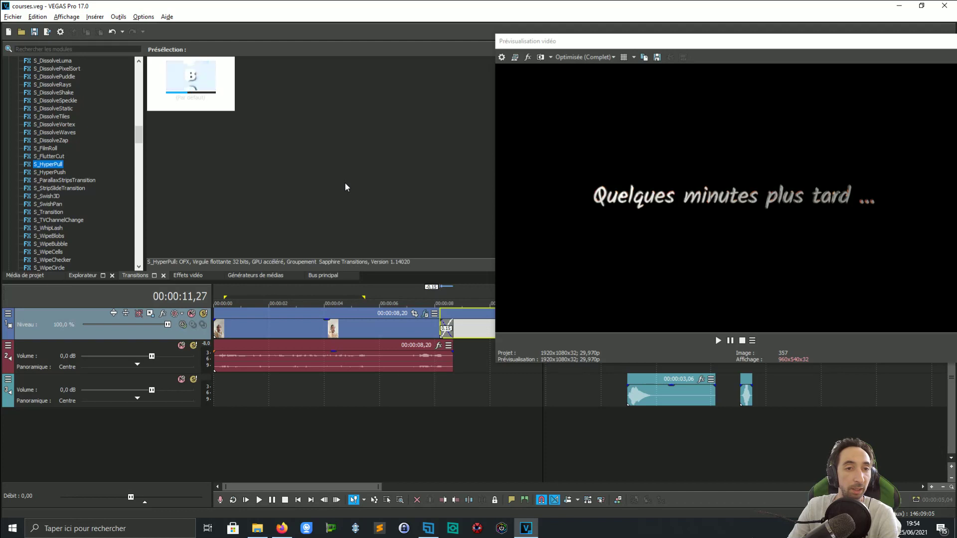
{"action": "left_click", "coordinate": [51, 172]}
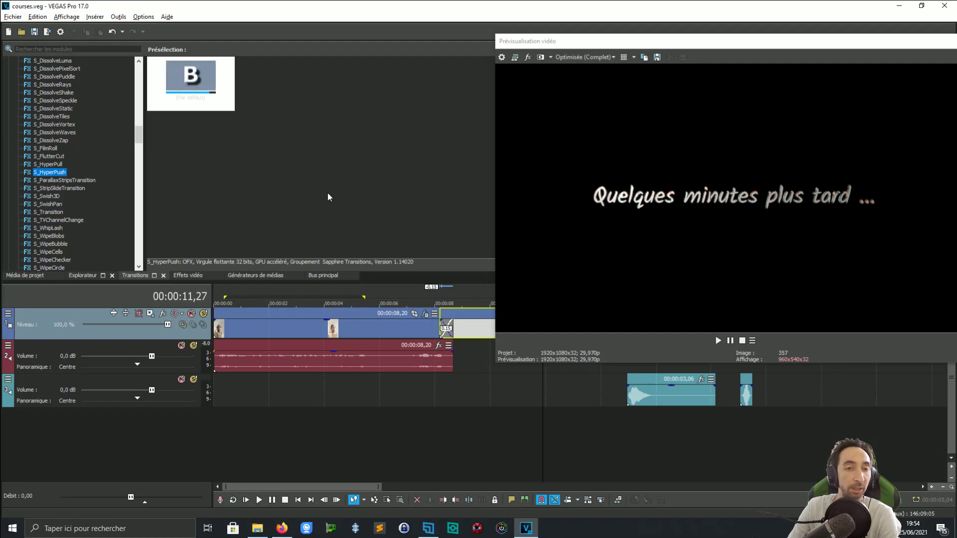
{"action": "left_click", "coordinate": [79, 181]}
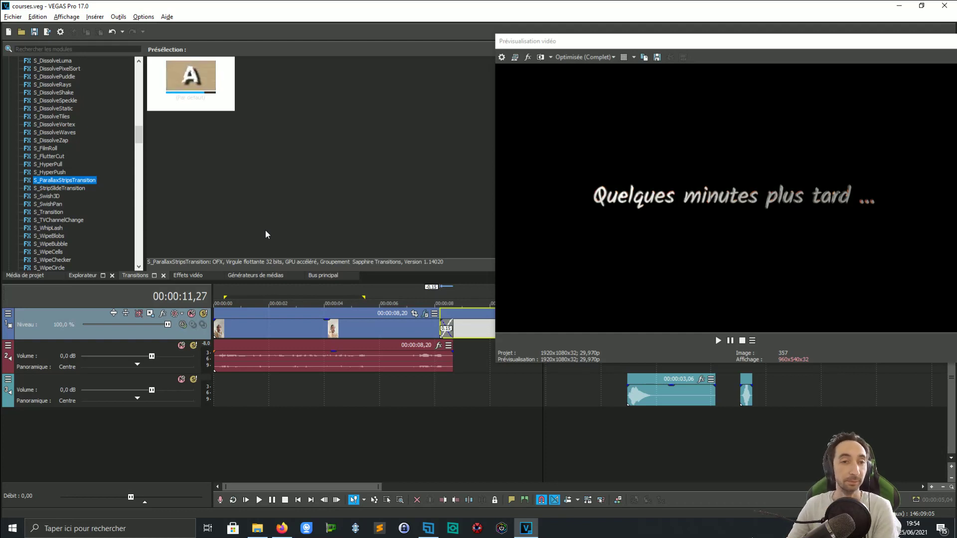
Step: Preview the S_DissolveZap, S_FilmRoll and S_FlutterCut transitions
{"action": "left_click", "coordinate": [50, 141]}
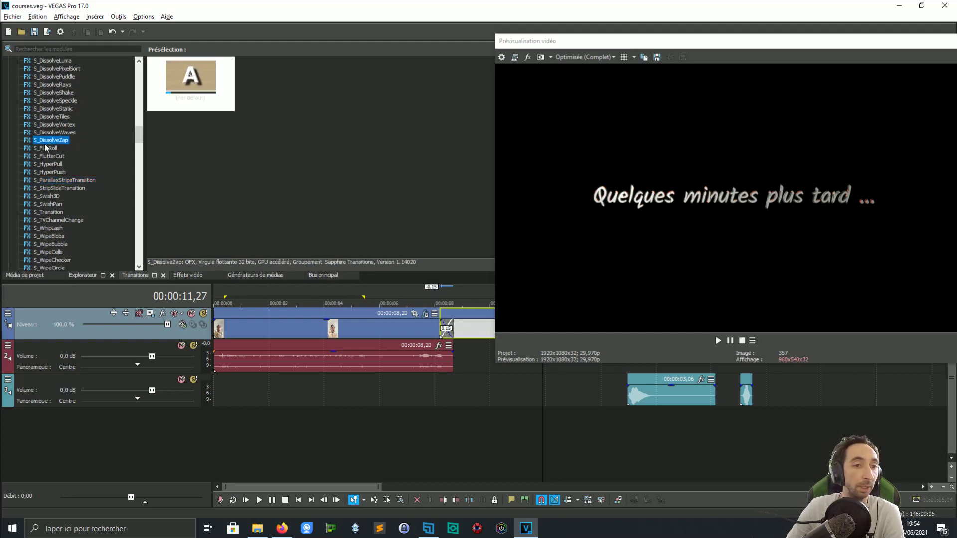
{"action": "left_click", "coordinate": [45, 148]}
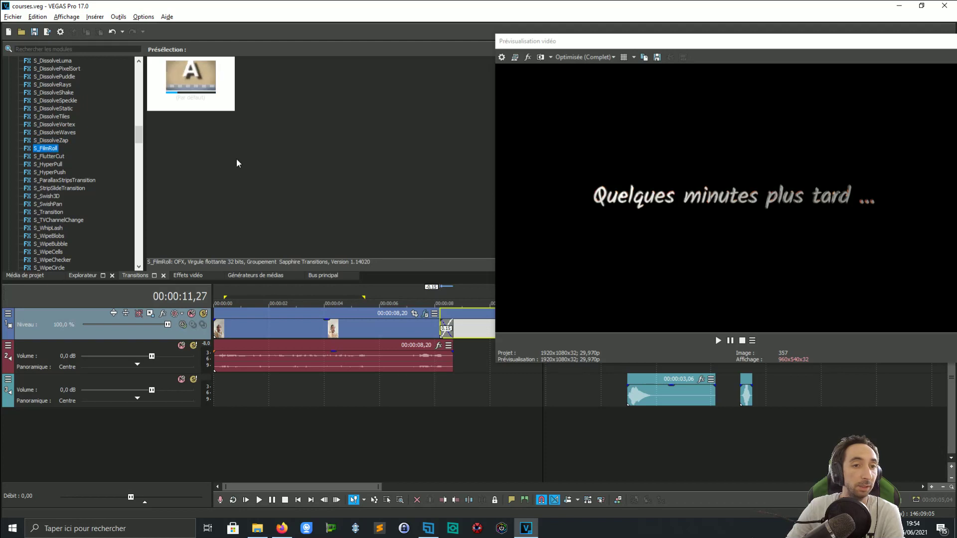
{"action": "scroll", "coordinate": [83, 184], "scroll_direction": "up", "scroll_amount": 1}
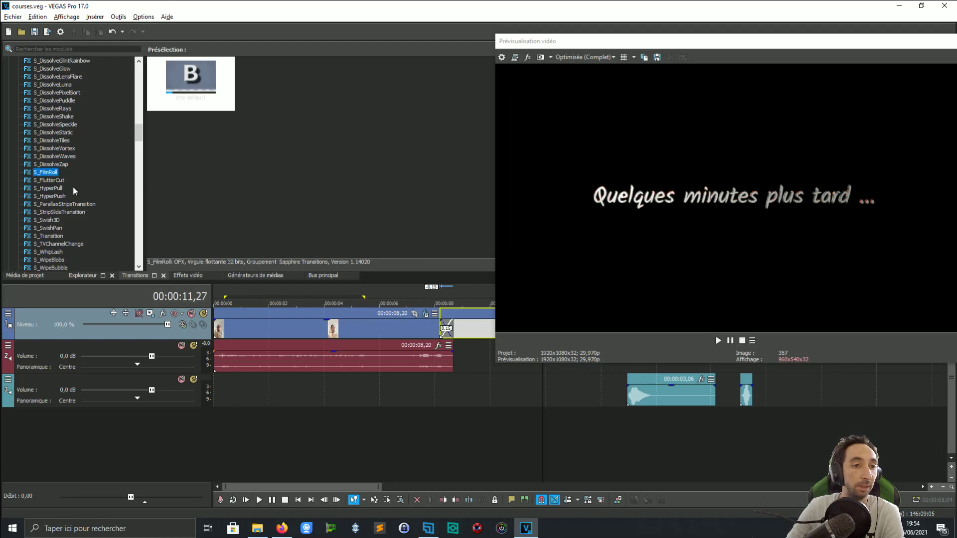
{"action": "left_click", "coordinate": [57, 180]}
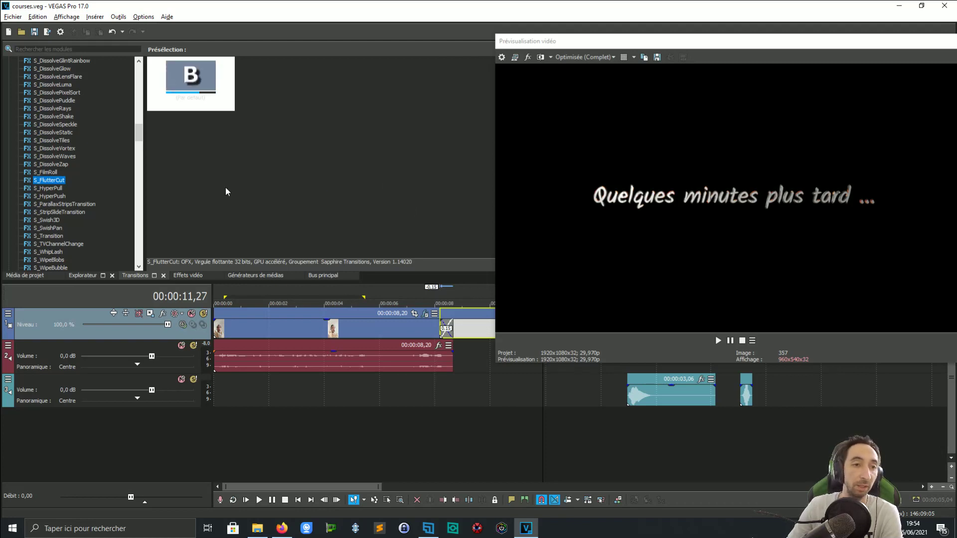
{"action": "scroll", "coordinate": [116, 185], "scroll_direction": "up", "scroll_amount": 1}
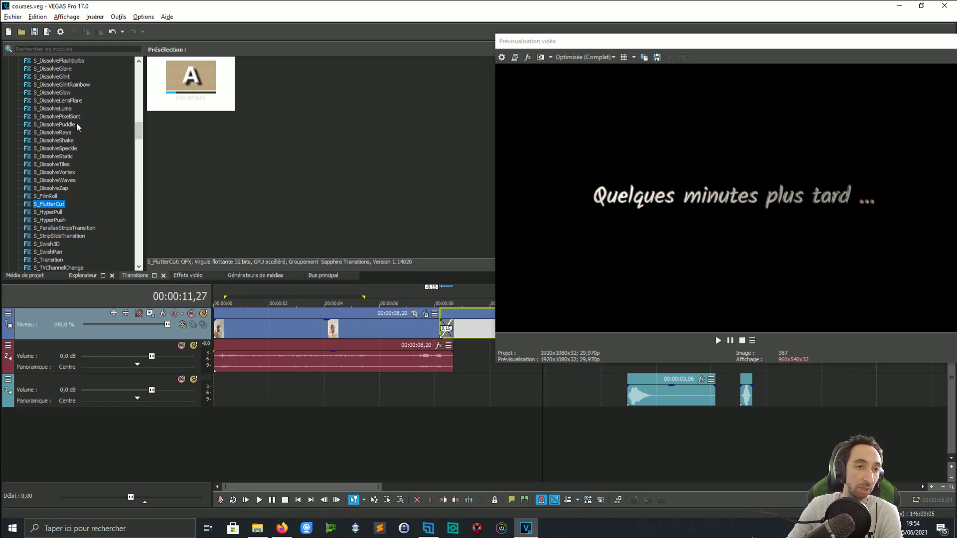
Step: Preview the S_DissolveGlow, S_DissolveGlare, S_WipeDiffuse, S_WipeDots and S_WipeRings transitions
{"action": "left_click", "coordinate": [56, 93]}
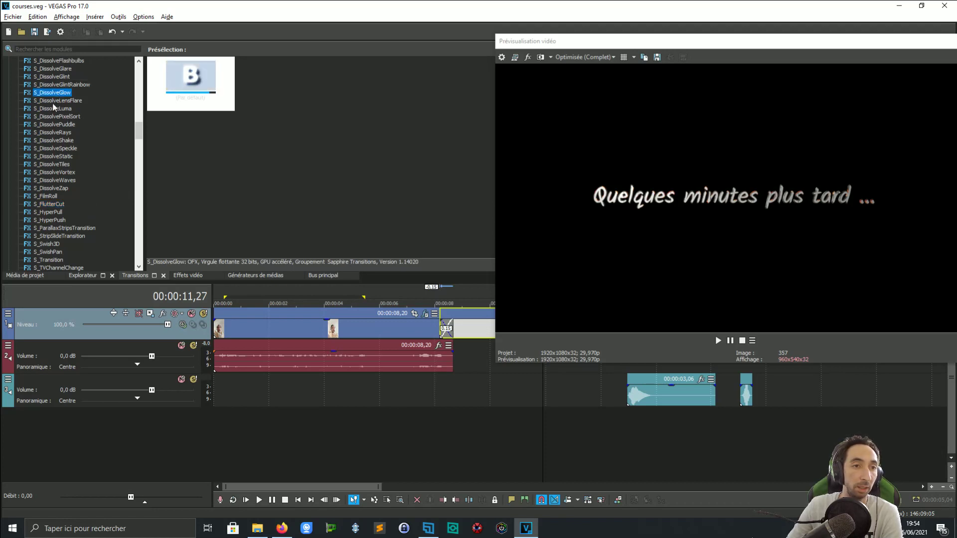
{"action": "left_click", "coordinate": [61, 68]}
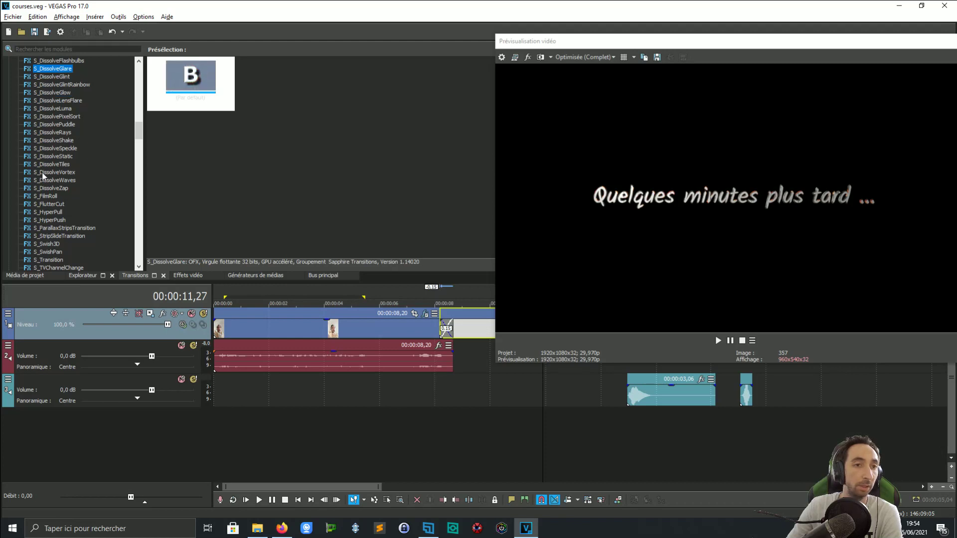
{"action": "scroll", "coordinate": [42, 175], "scroll_direction": "up", "scroll_amount": 4}
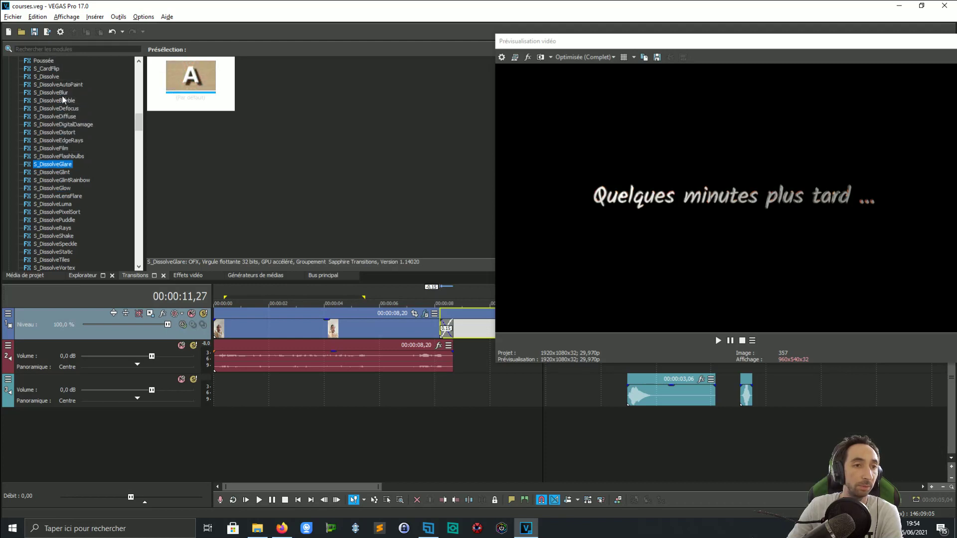
{"action": "scroll", "coordinate": [70, 143], "scroll_direction": "down", "scroll_amount": 8}
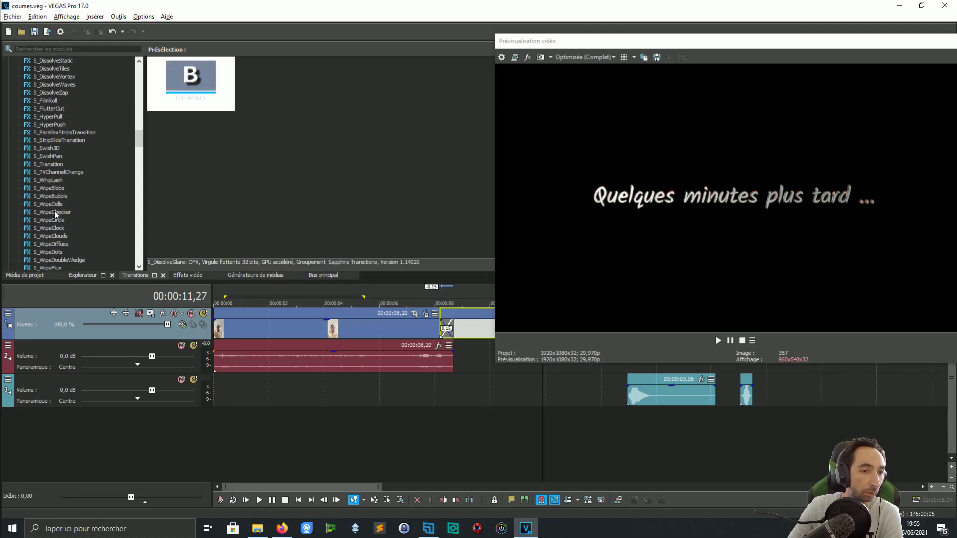
{"action": "scroll", "coordinate": [55, 214], "scroll_direction": "down", "scroll_amount": 2}
{"action": "left_click", "coordinate": [59, 197]}
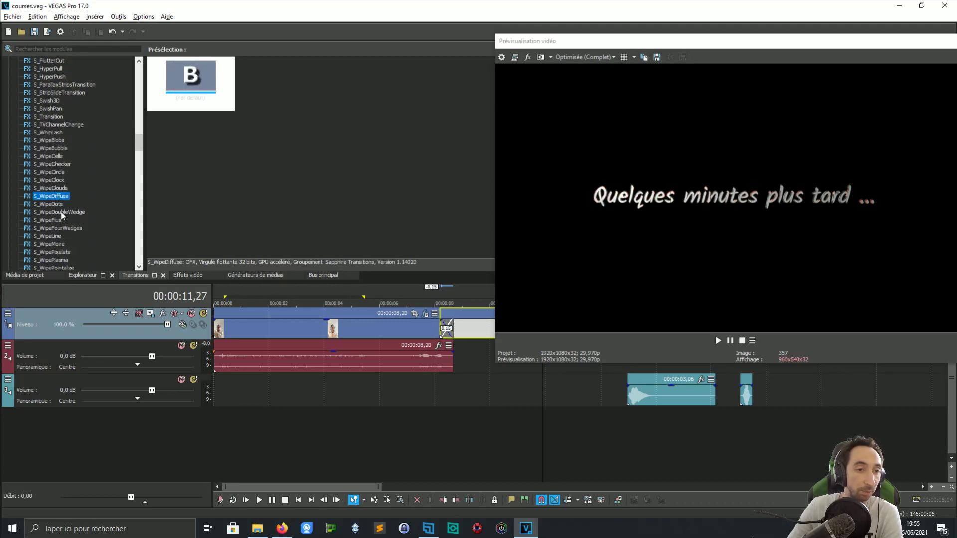
{"action": "left_click", "coordinate": [57, 205]}
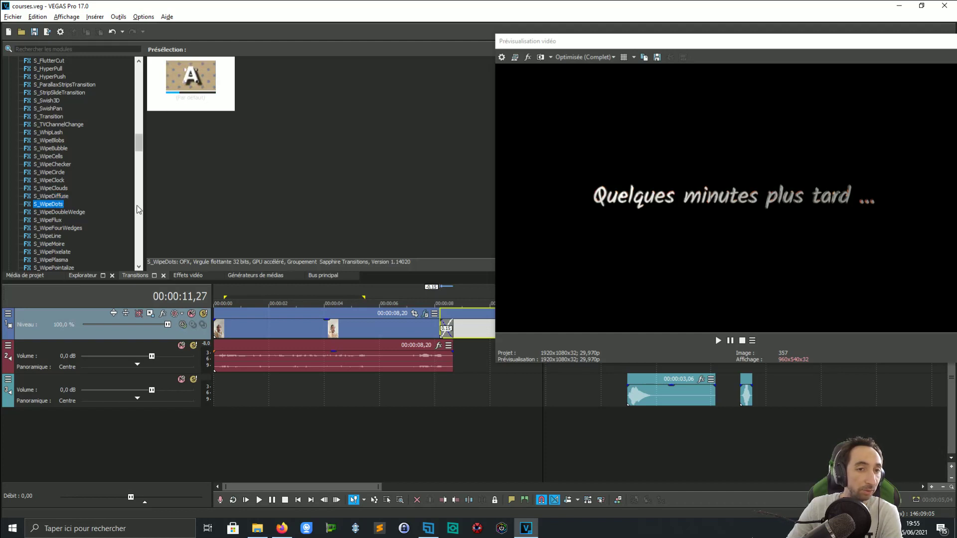
{"action": "scroll", "coordinate": [68, 240], "scroll_direction": "down", "scroll_amount": 2}
{"action": "left_click", "coordinate": [48, 236]}
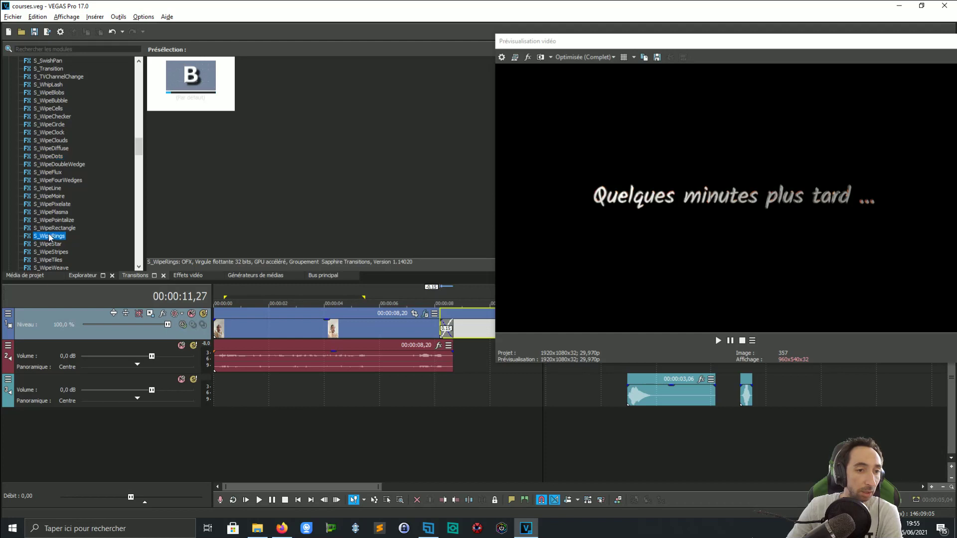
Step: Go back to the BCC transitions and preview BCC Swish Pan and BCC Rays Dissolve
{"action": "scroll", "coordinate": [53, 229], "scroll_direction": "up", "scroll_amount": 4}
{"action": "scroll", "coordinate": [53, 229], "scroll_direction": "up", "scroll_amount": 15}
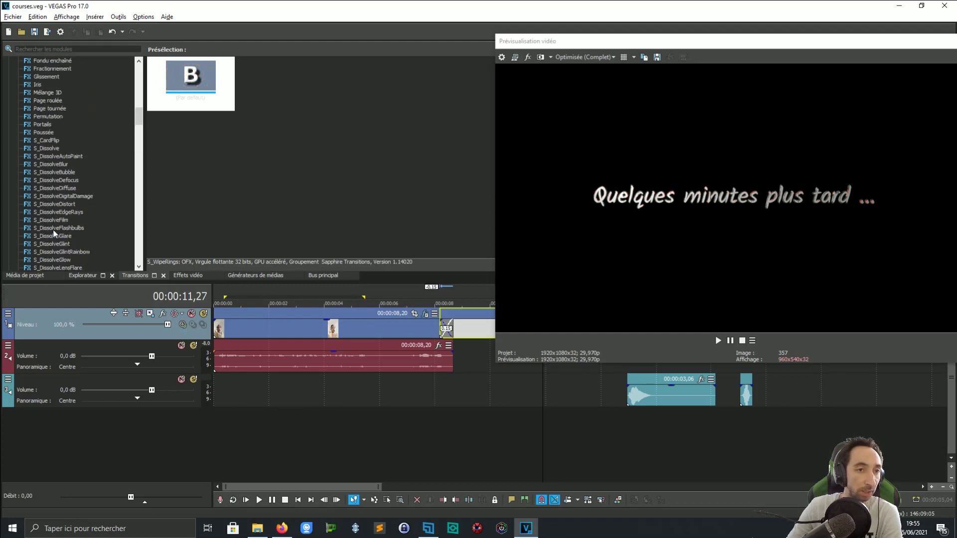
{"action": "scroll", "coordinate": [73, 146], "scroll_direction": "up", "scroll_amount": 1}
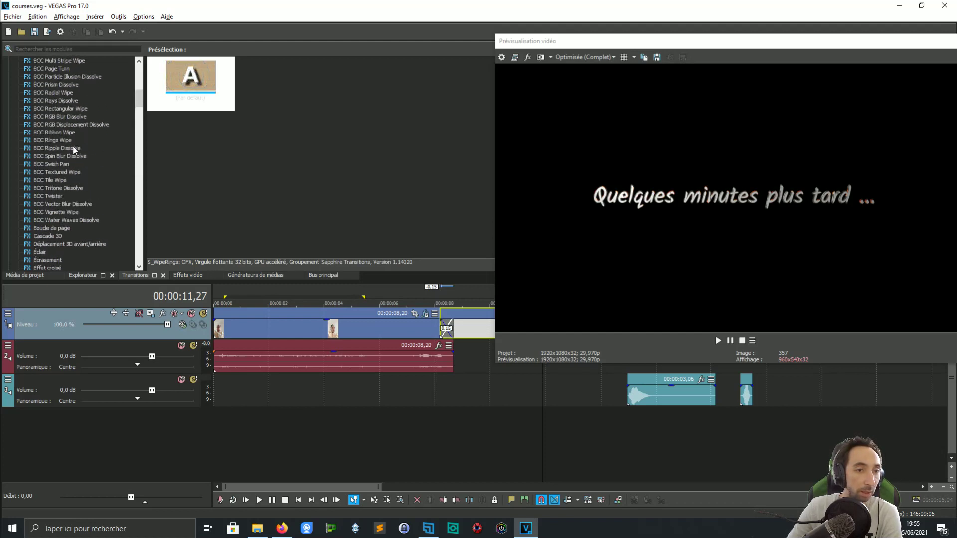
{"action": "left_click", "coordinate": [66, 164]}
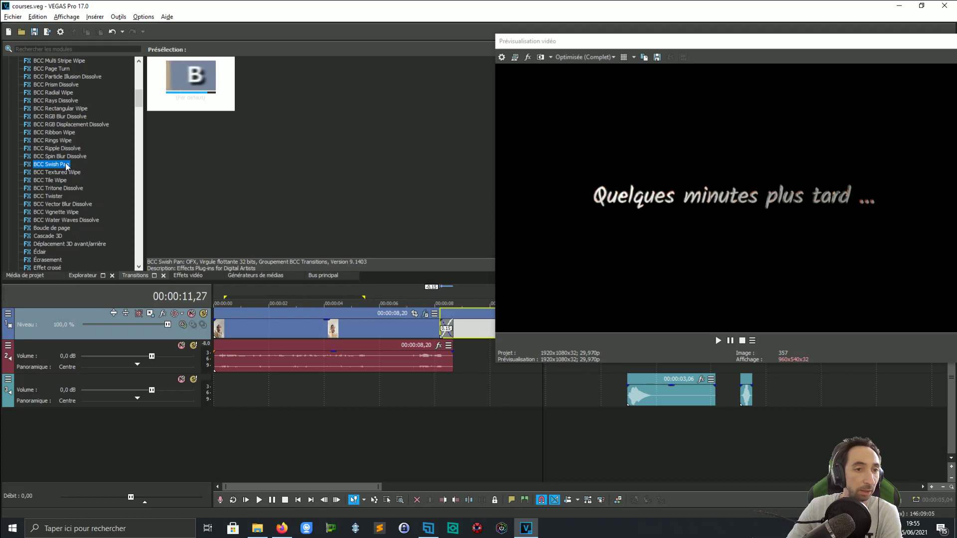
{"action": "scroll", "coordinate": [64, 127], "scroll_direction": "up", "scroll_amount": 1}
{"action": "left_click", "coordinate": [67, 124]}
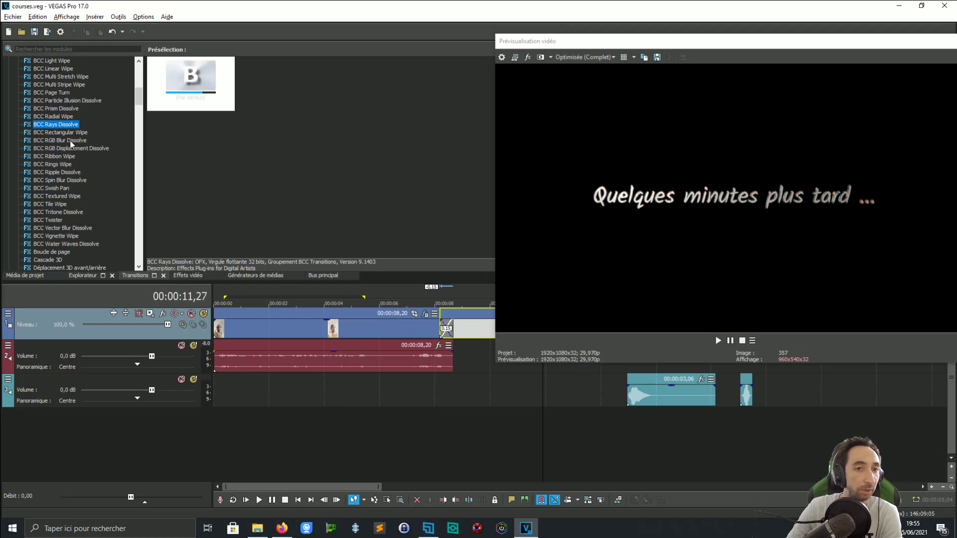
Step: Preview the BCC Linear Wipe, BCC Lens Distortion Wipe, BCC Kaleida Dissolve and BCC Damaged TV Dissolve transitions
{"action": "scroll", "coordinate": [68, 142], "scroll_direction": "up", "scroll_amount": 3}
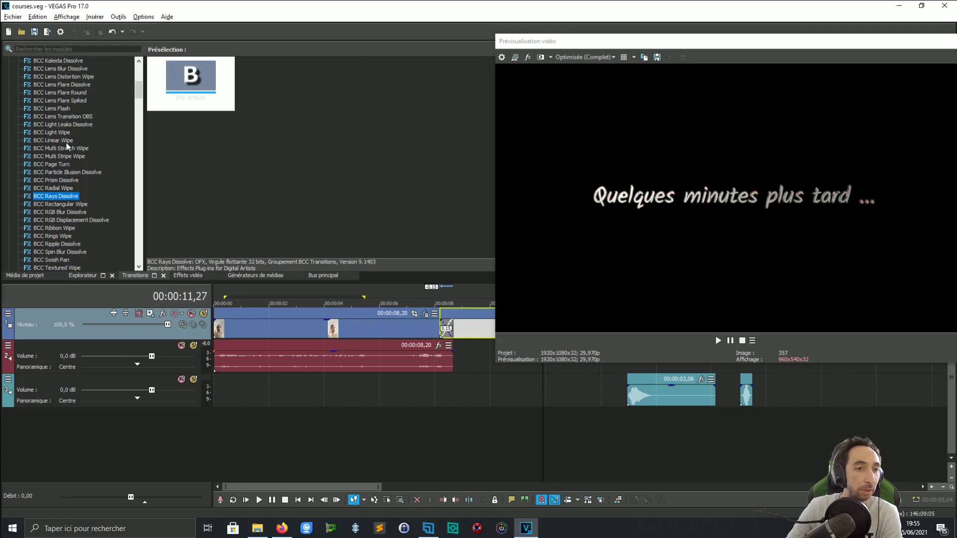
{"action": "left_click", "coordinate": [61, 142]}
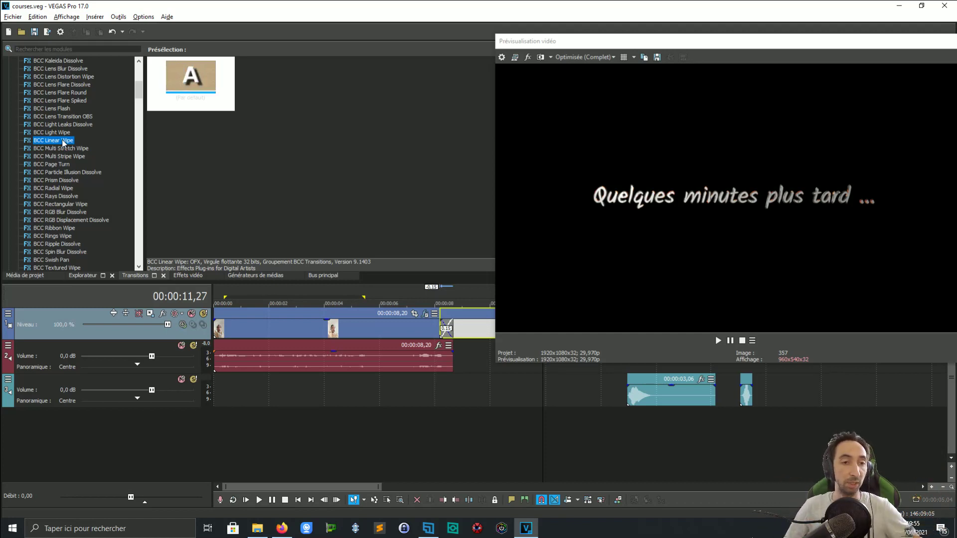
{"action": "scroll", "coordinate": [64, 143], "scroll_direction": "up", "scroll_amount": 2}
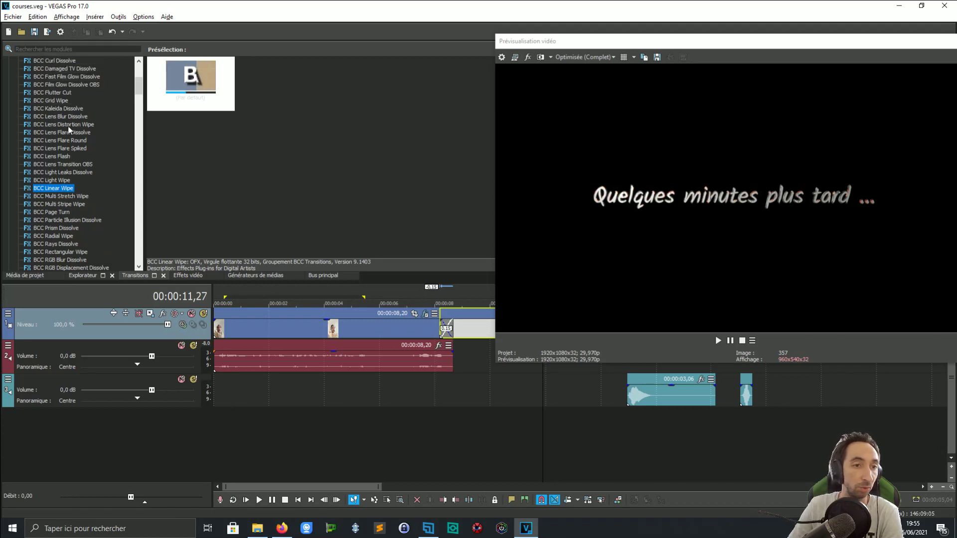
{"action": "left_click", "coordinate": [68, 125]}
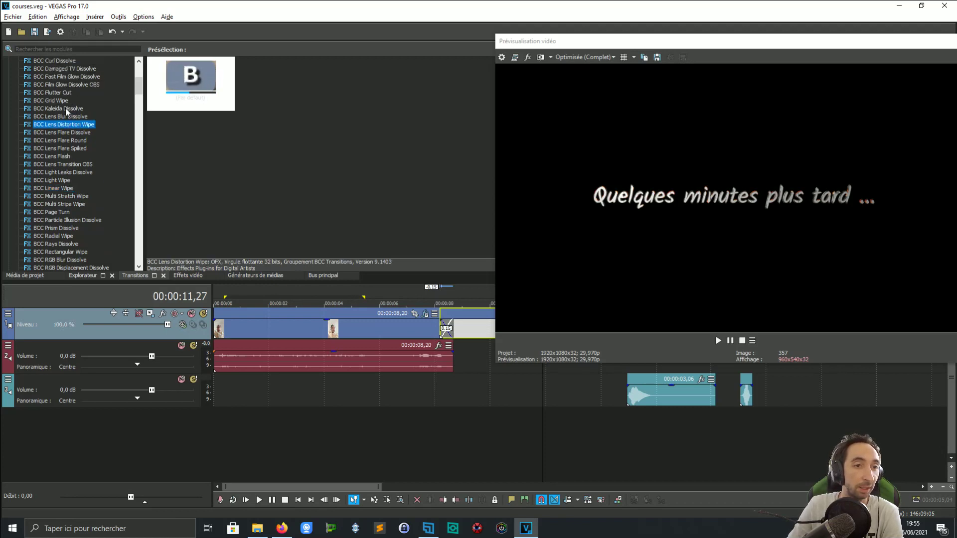
{"action": "left_click", "coordinate": [72, 108]}
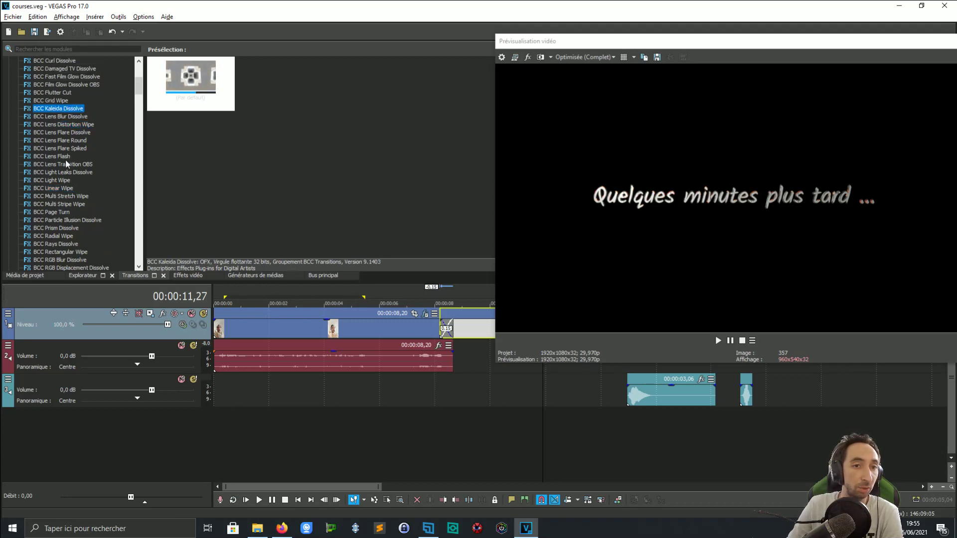
{"action": "scroll", "coordinate": [66, 160], "scroll_direction": "up", "scroll_amount": 1}
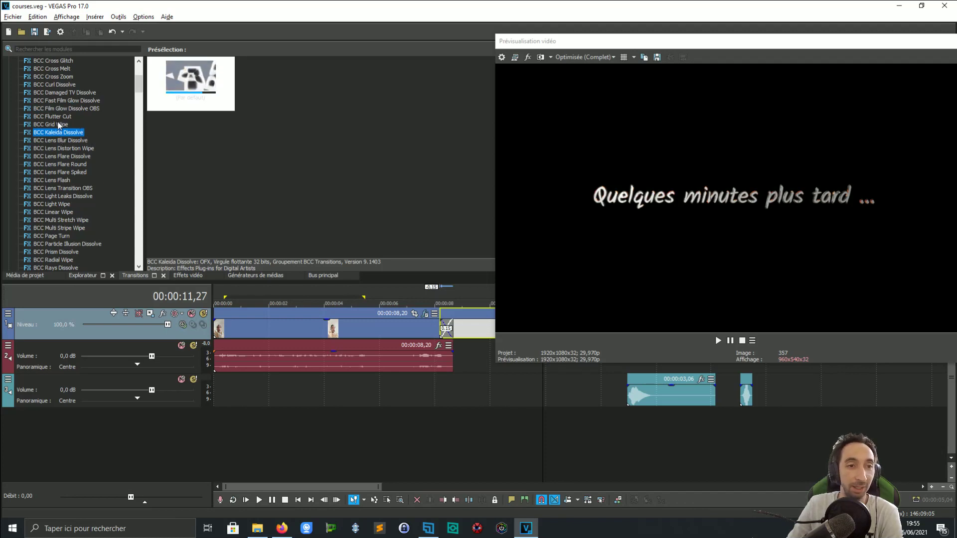
{"action": "scroll", "coordinate": [58, 121], "scroll_direction": "up", "scroll_amount": 2}
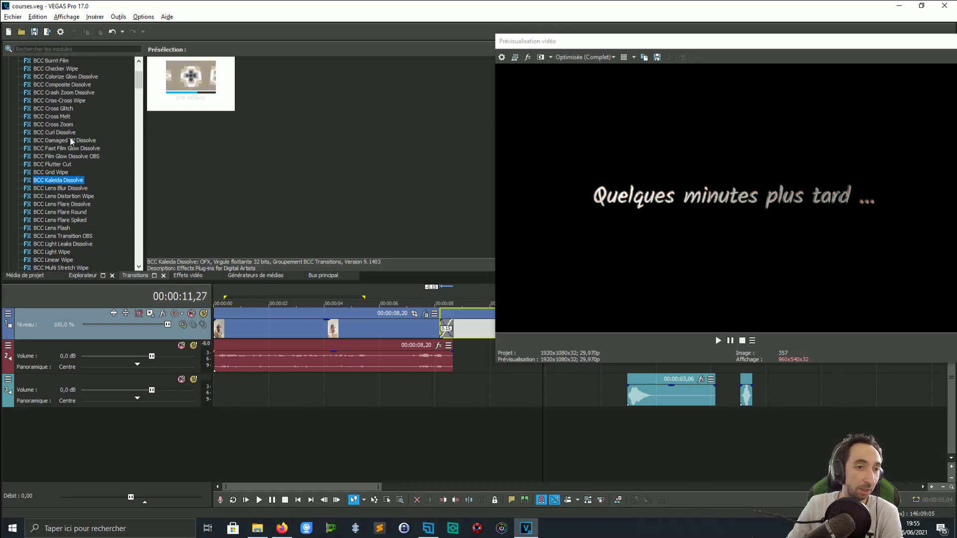
{"action": "left_click", "coordinate": [61, 142]}
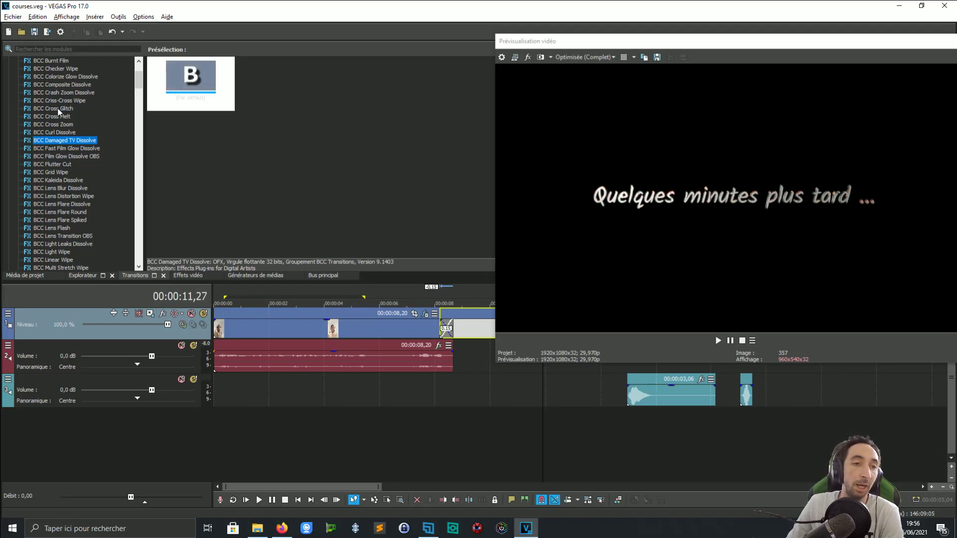
Step: Apply the default BCC Cross Glitch transition to the overlap between the first video clip and the title
{"action": "left_click", "coordinate": [58, 108]}
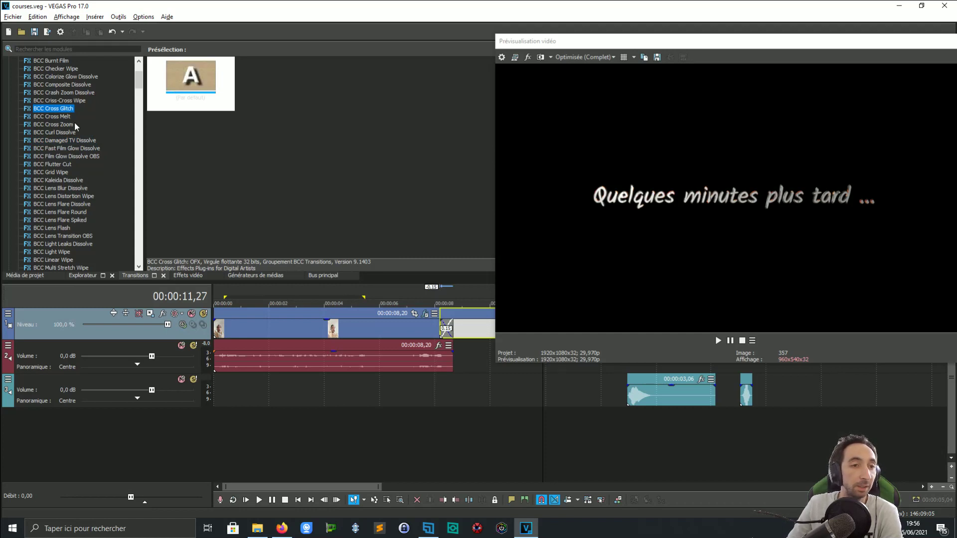
{"action": "scroll", "coordinate": [74, 124], "scroll_direction": "up", "scroll_amount": 1}
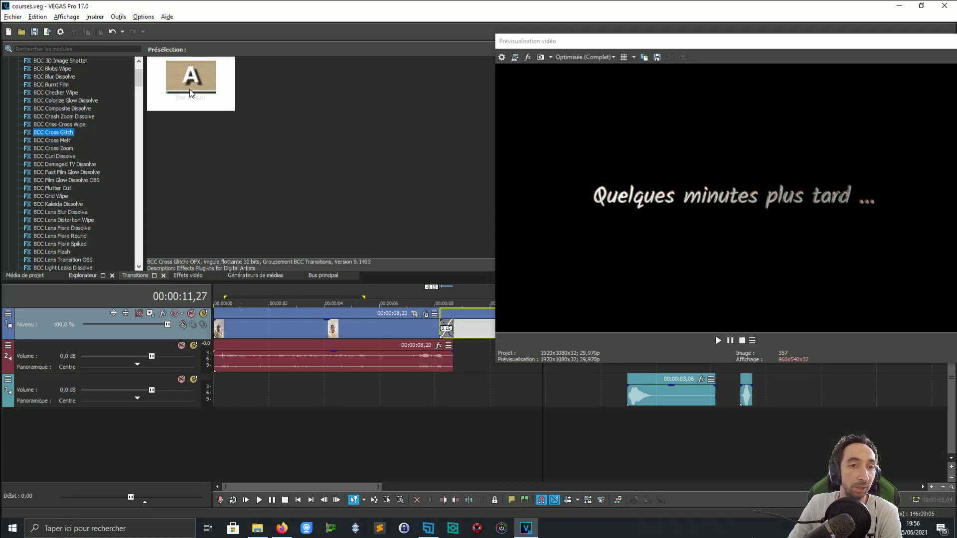
{"action": "left_click_drag", "start_coordinate": [191, 80], "coordinate": [448, 328]}
{"action": "left_click", "coordinate": [925, 176]}
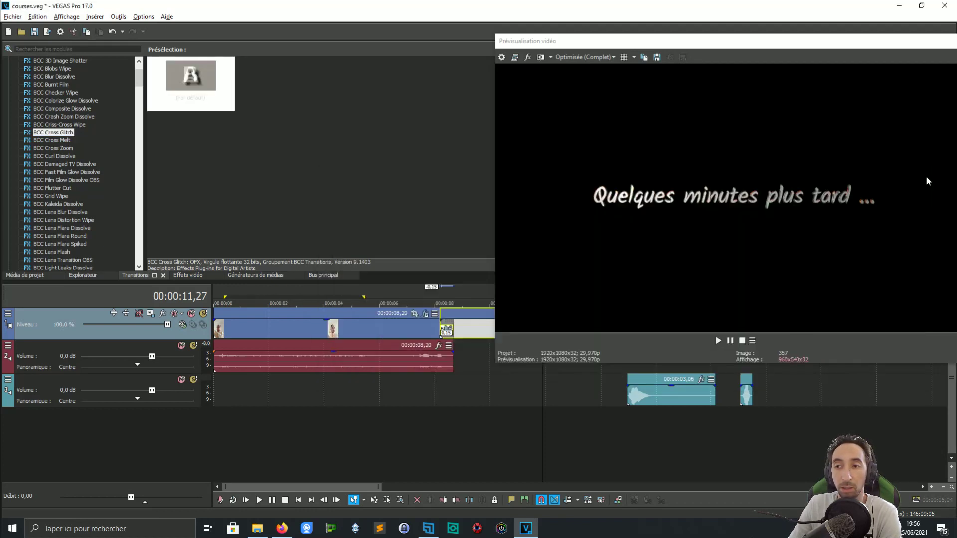
Step: Play the timeline from just before the overlap, then place the playhead inside the glitch transition
{"action": "left_click", "coordinate": [433, 303]}
{"action": "key", "text": "space"}
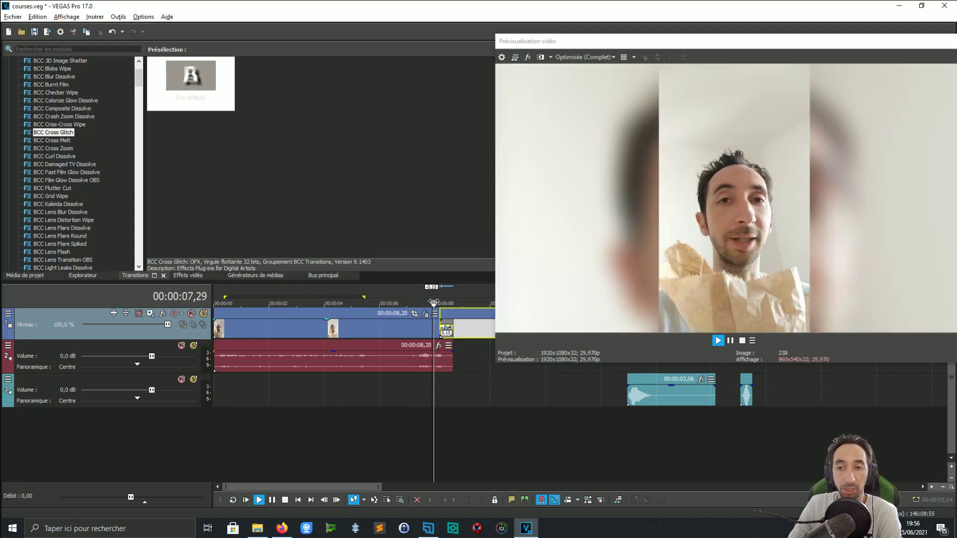
{"action": "left_click_drag", "start_coordinate": [465, 302], "coordinate": [442, 302]}
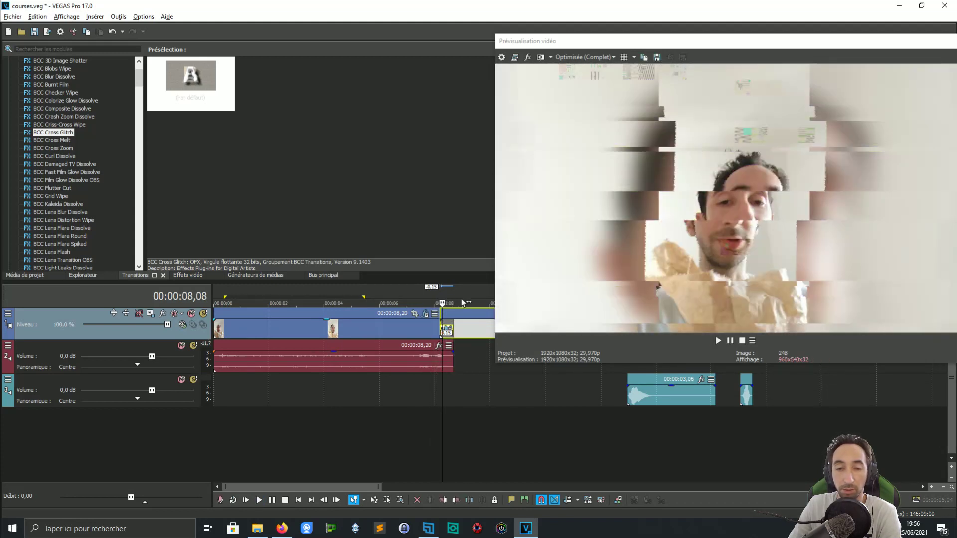
Step: Enlarge the timeline, move the video preview clear of the overlap, and check the glitch transition through to the title
{"action": "key", "text": "Up"}
{"action": "key", "text": "Up"}
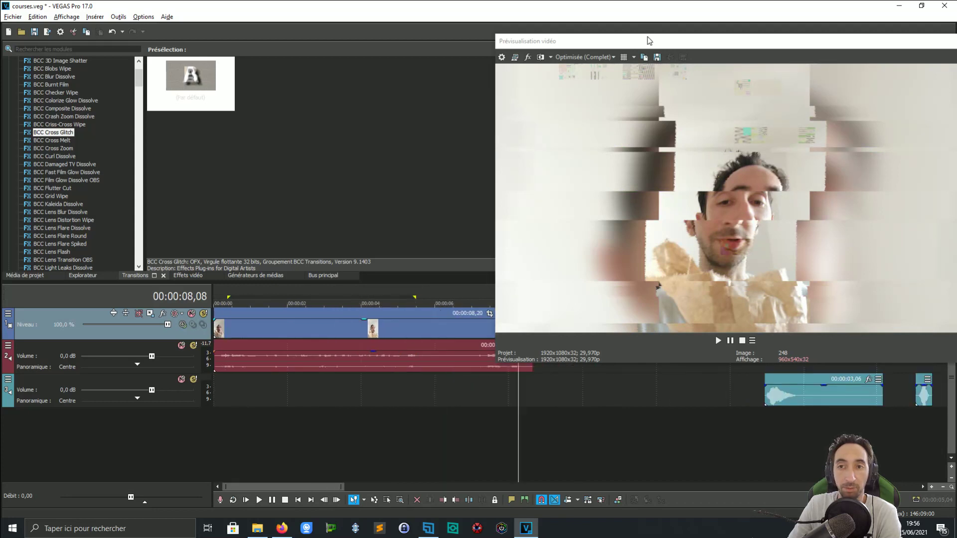
{"action": "left_click_drag", "start_coordinate": [649, 40], "coordinate": [330, 44]}
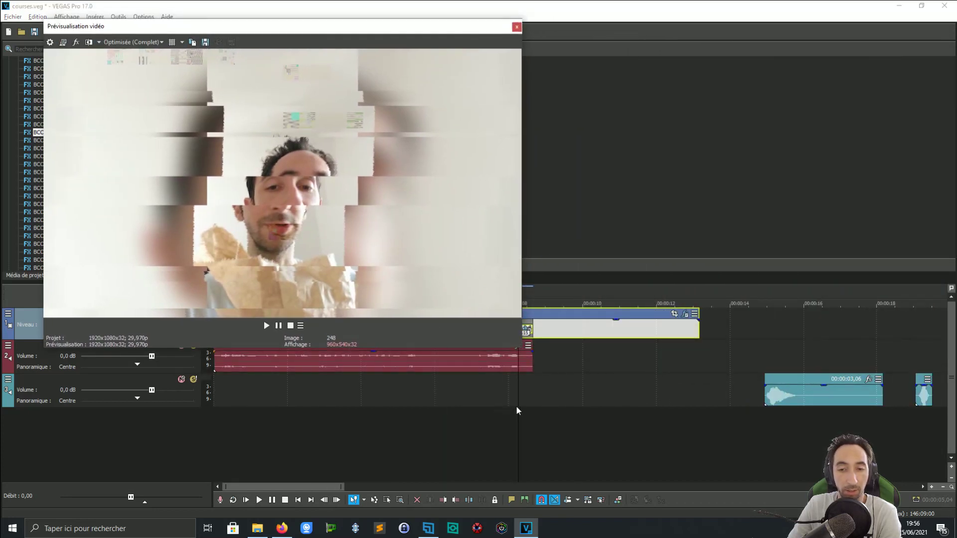
{"action": "left_click", "coordinate": [514, 396]}
{"action": "key", "text": "space"}
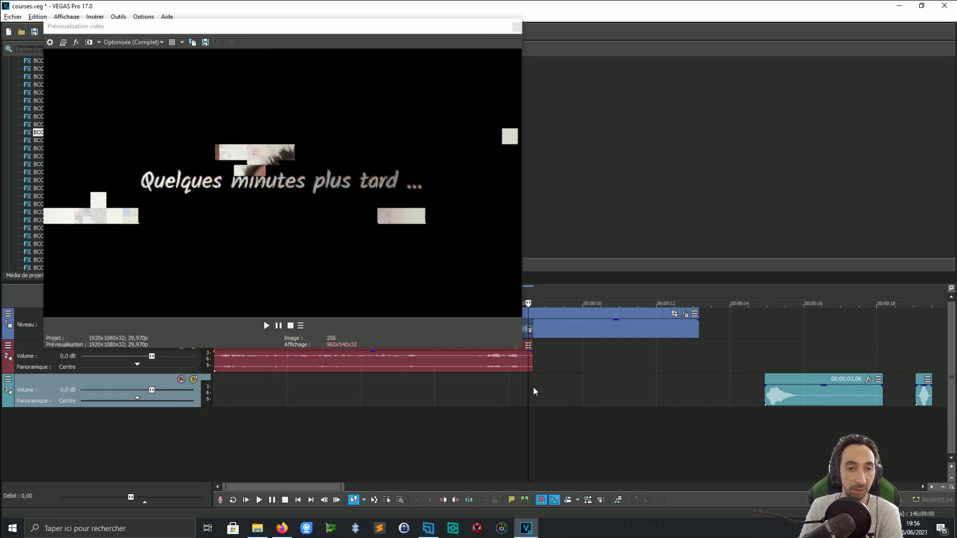
{"action": "left_click", "coordinate": [533, 387]}
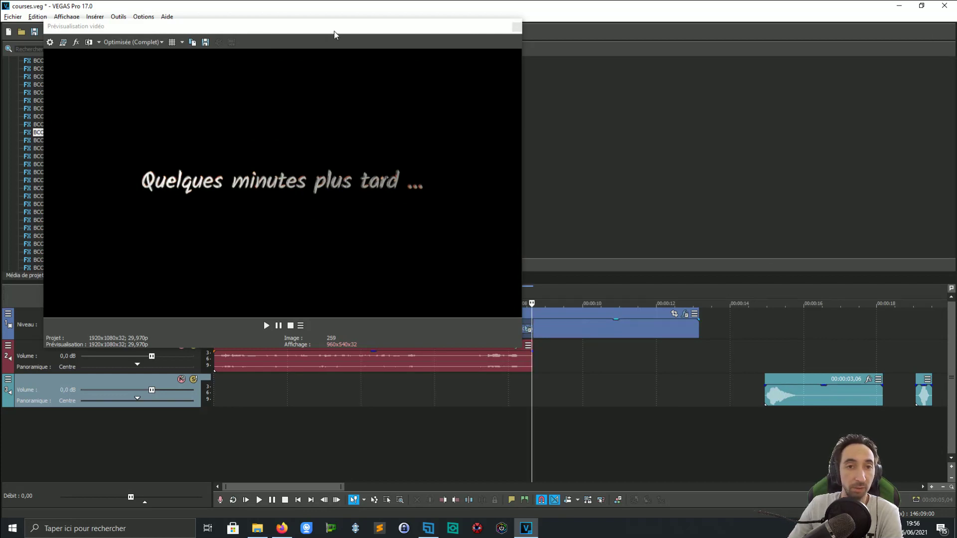
Step: Preview BCC Burnt Film, BCC Curl Dissolve, BCC Damaged TV Dissolve, BCC Checker Wipe and BCC Colorize Glow Dissolve, keeping the video preview off the library
{"action": "scroll", "coordinate": [56, 124], "scroll_direction": "up", "scroll_amount": 1}
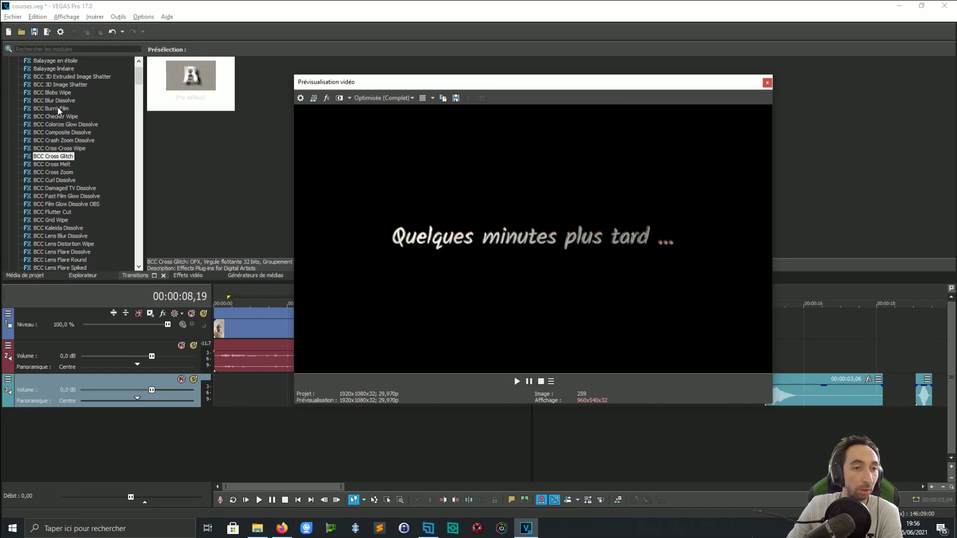
{"action": "left_click", "coordinate": [58, 108]}
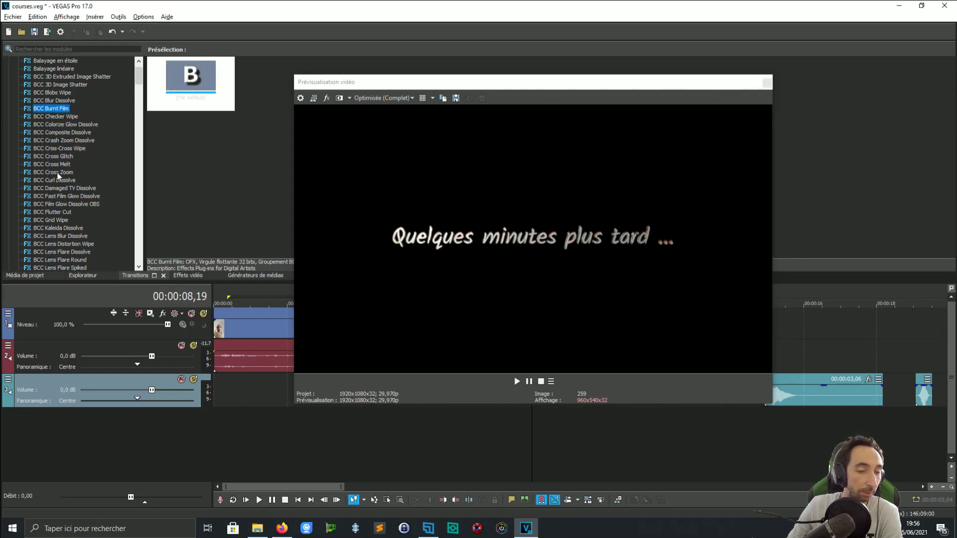
{"action": "left_click", "coordinate": [69, 181]}
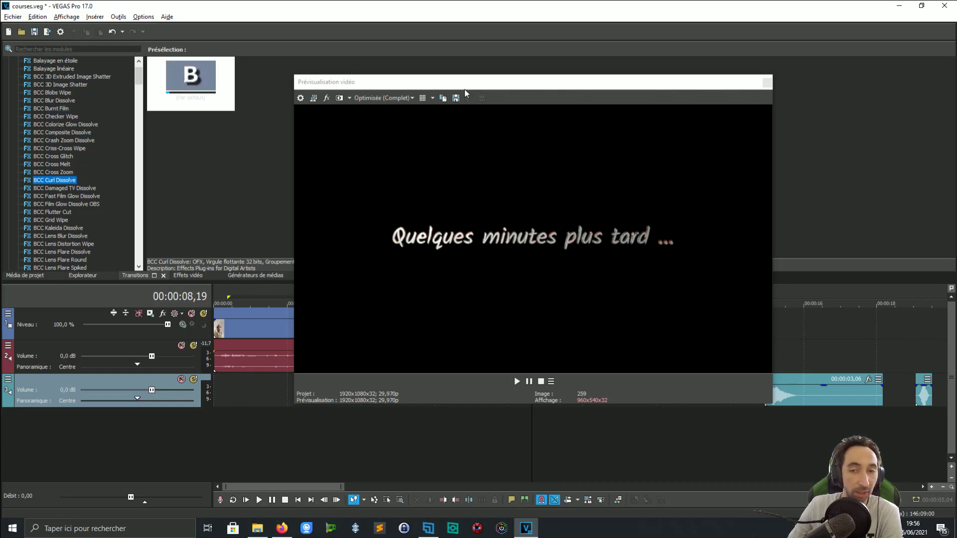
{"action": "left_click_drag", "start_coordinate": [464, 89], "coordinate": [581, 150]}
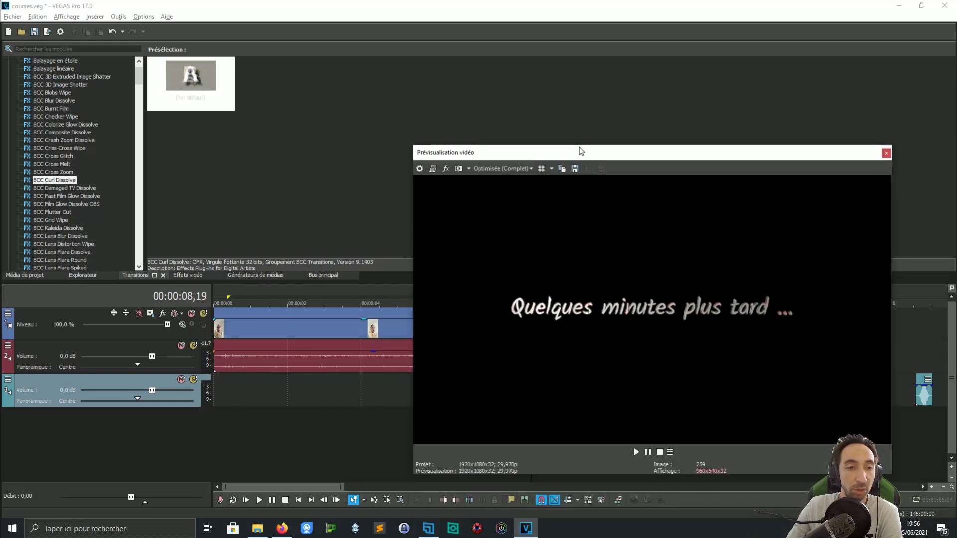
{"action": "left_click", "coordinate": [71, 188]}
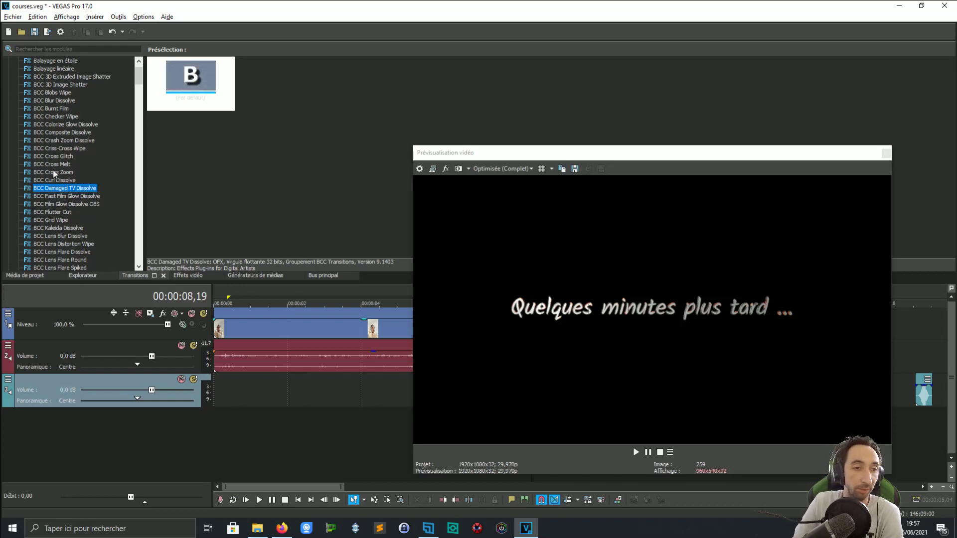
{"action": "left_click", "coordinate": [64, 118]}
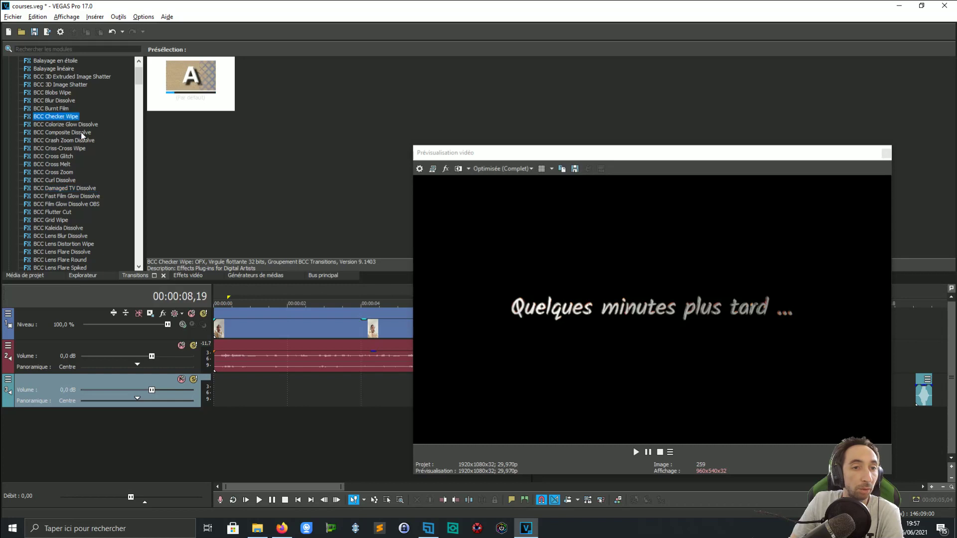
{"action": "left_click", "coordinate": [74, 126]}
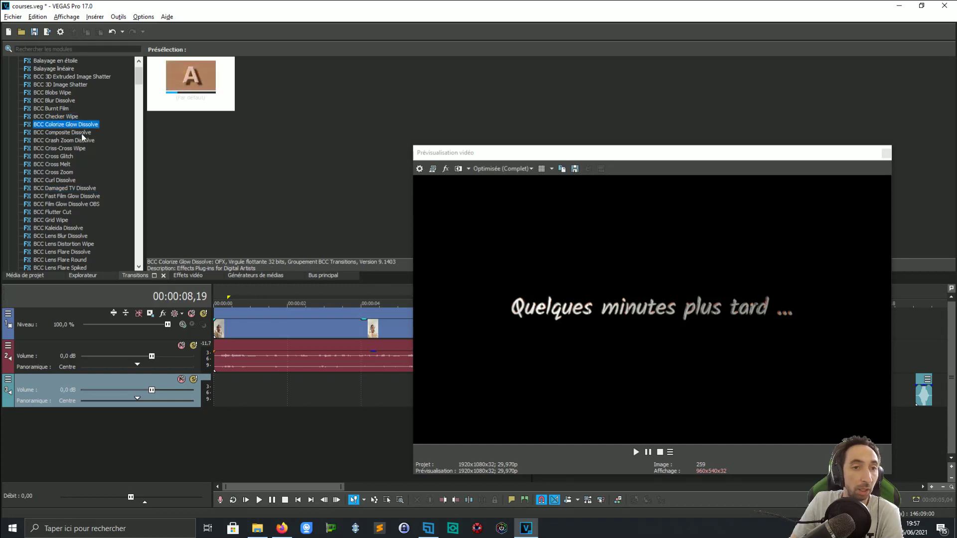
Step: Preview BCC Composite Dissolve, BCC Crash Zoom Dissolve, BCC Cross Glitch, BCC Cross Melt, BCC Cross Zoom and BCC Curl Dissolve in the transitions library
{"action": "left_click", "coordinate": [84, 134]}
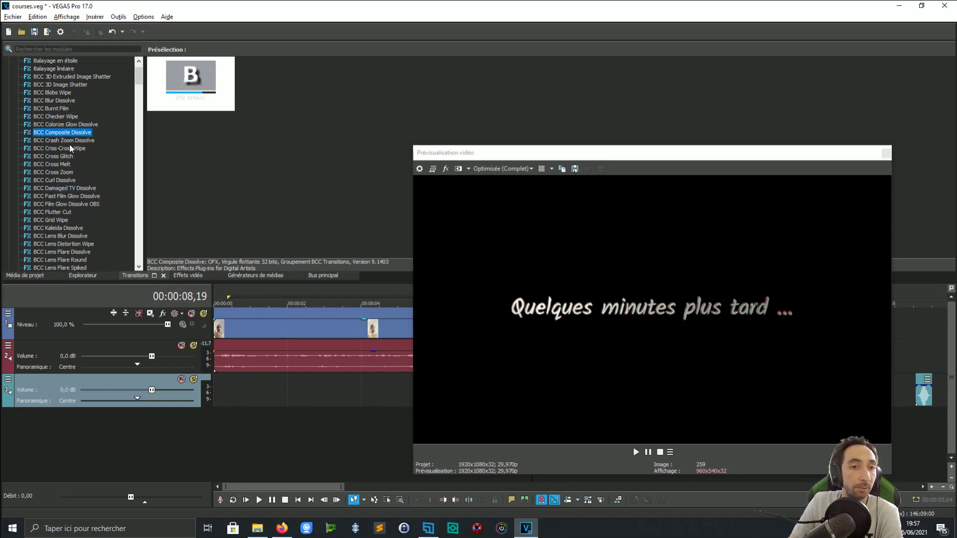
{"action": "left_click", "coordinate": [84, 141]}
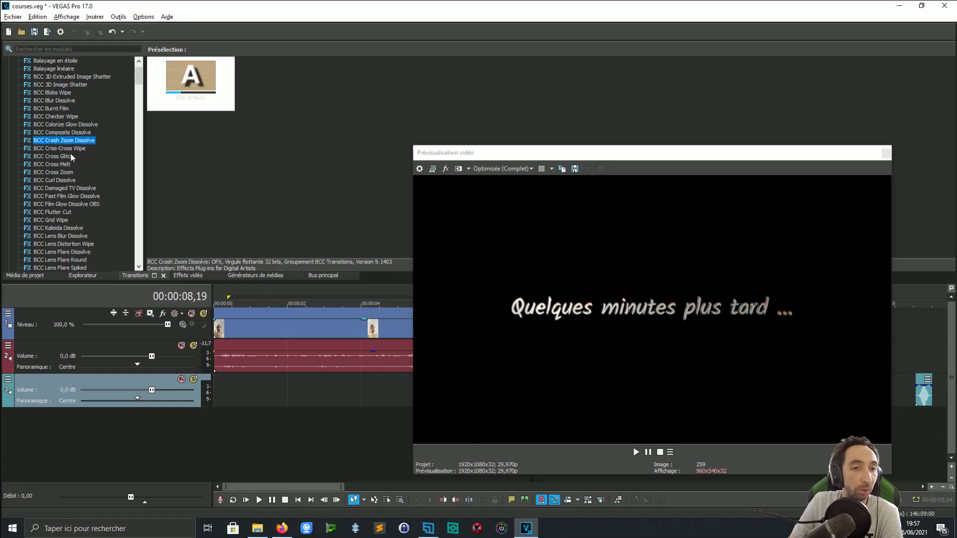
{"action": "left_click", "coordinate": [70, 157]}
{"action": "left_click", "coordinate": [62, 164]}
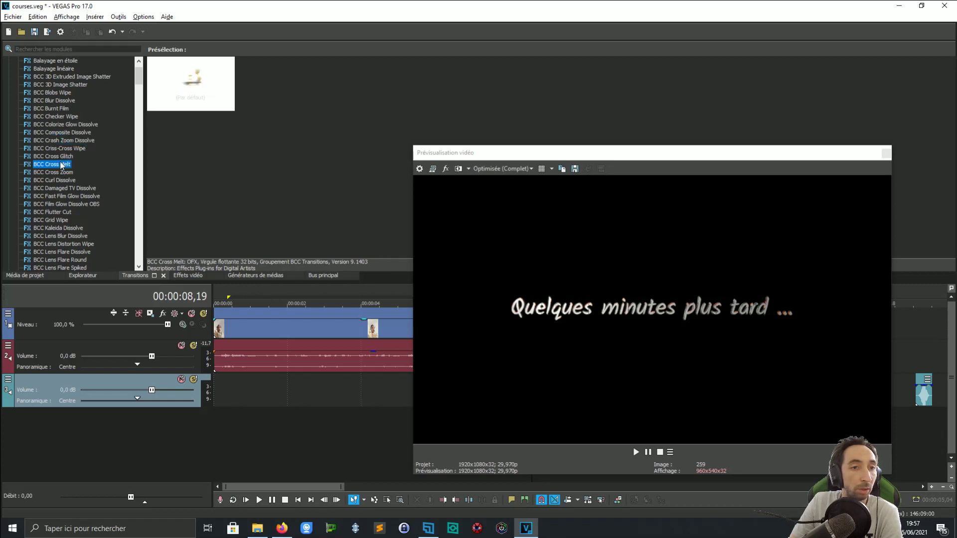
{"action": "left_click", "coordinate": [63, 173]}
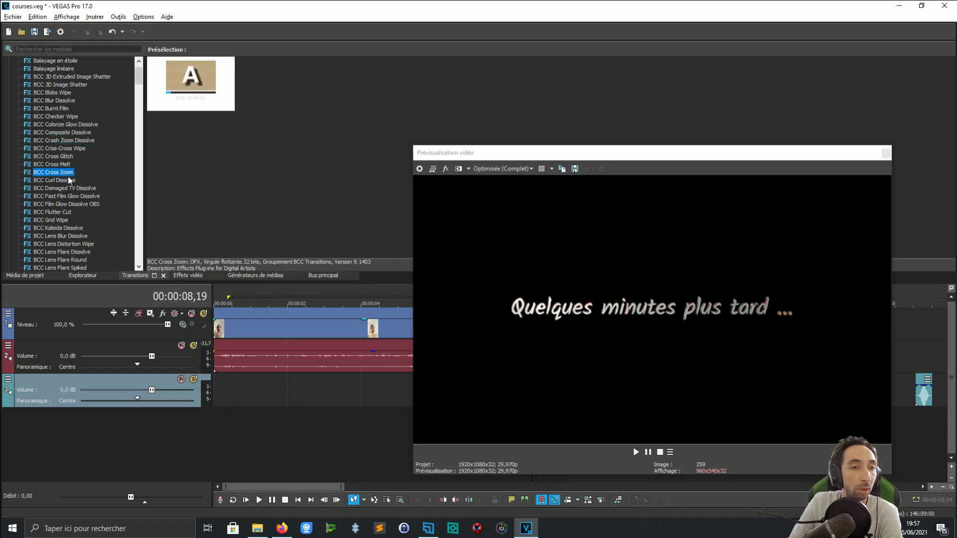
{"action": "left_click", "coordinate": [62, 181]}
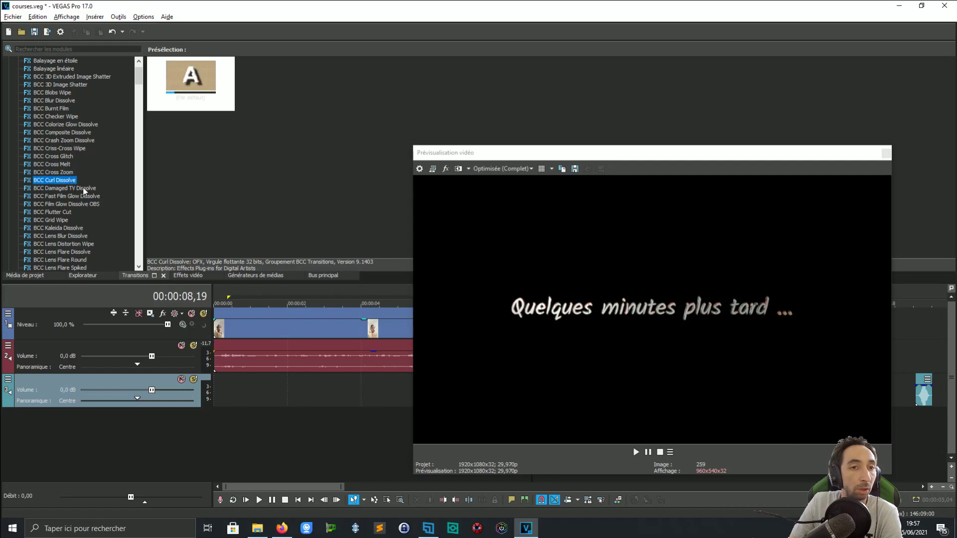
{"action": "left_click", "coordinate": [64, 173]}
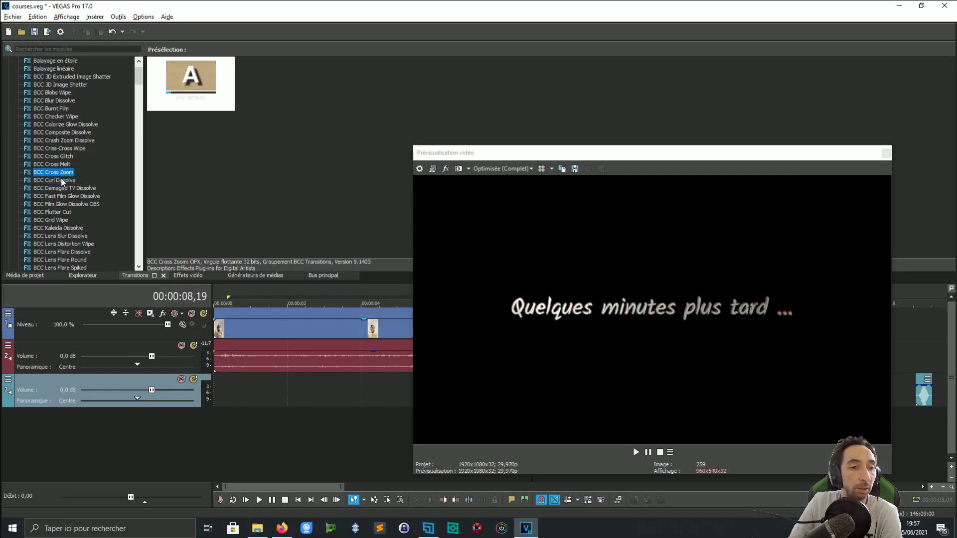
{"action": "left_click", "coordinate": [64, 181]}
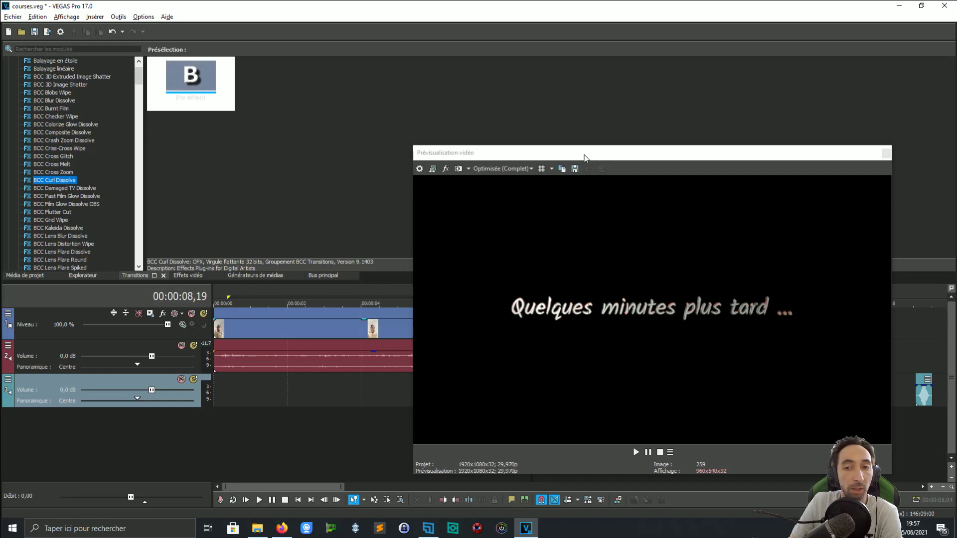
Step: Apply the default BCC Curl Dissolve transition to the overlap between the first video clip and the title, keeping its default settings
{"action": "left_click_drag", "start_coordinate": [583, 157], "coordinate": [141, 151]}
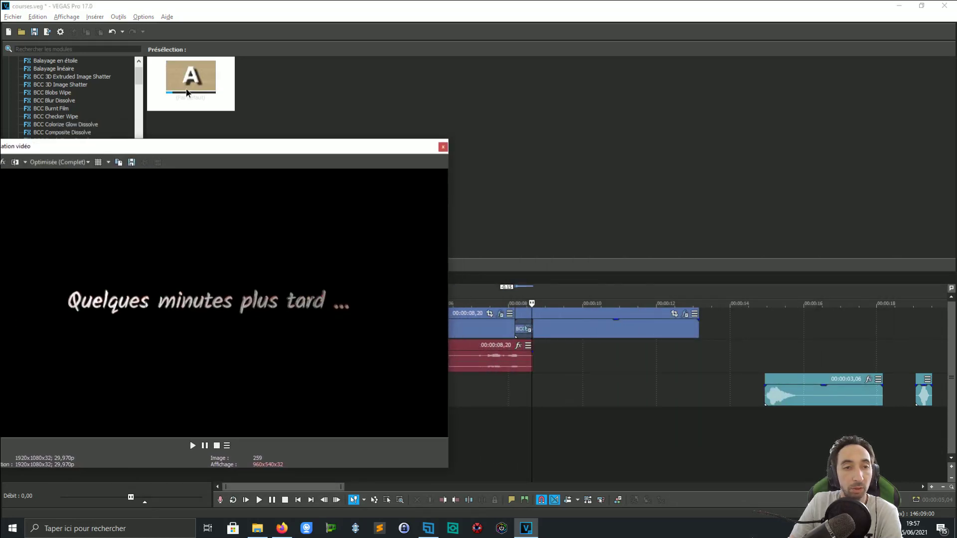
{"action": "left_click", "coordinate": [528, 330]}
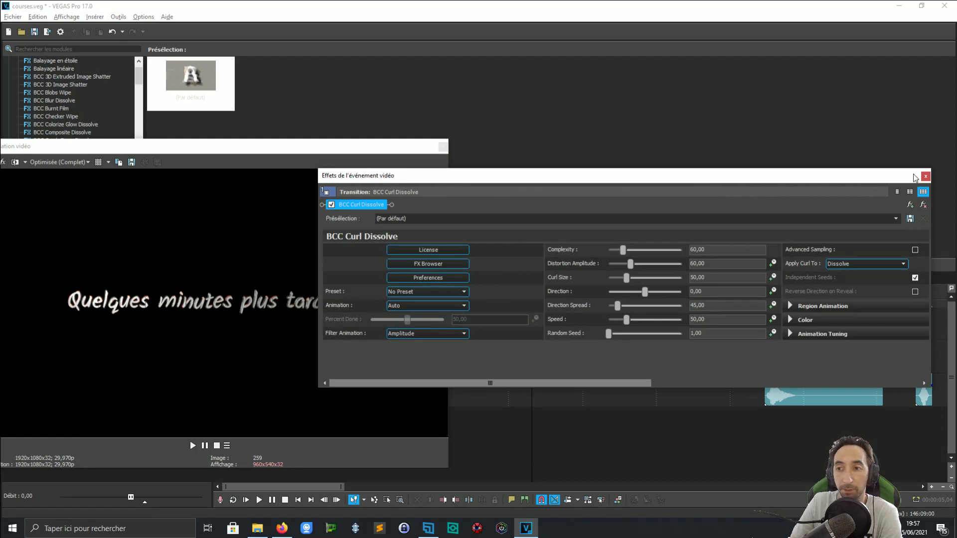
{"action": "left_click", "coordinate": [924, 176]}
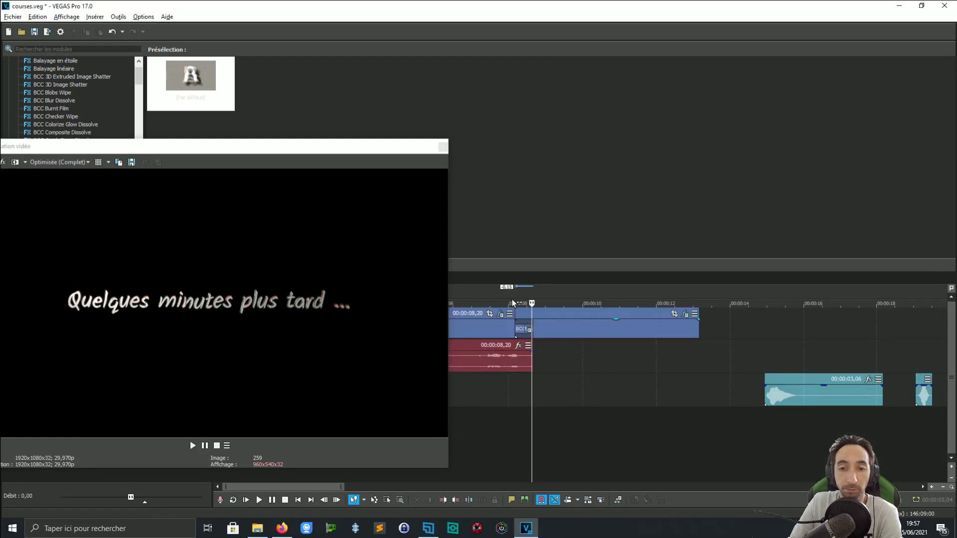
Step: Play and scrub through the curl dissolve from just before the overlap, repositioning the floating video preview
{"action": "left_click", "coordinate": [513, 302]}
{"action": "key", "text": "space"}
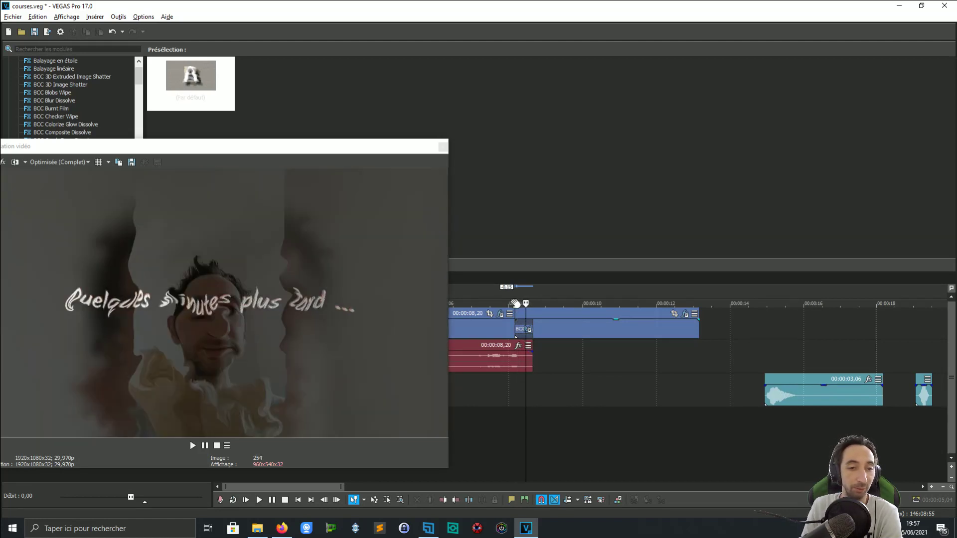
{"action": "left_click_drag", "start_coordinate": [518, 302], "coordinate": [515, 303]}
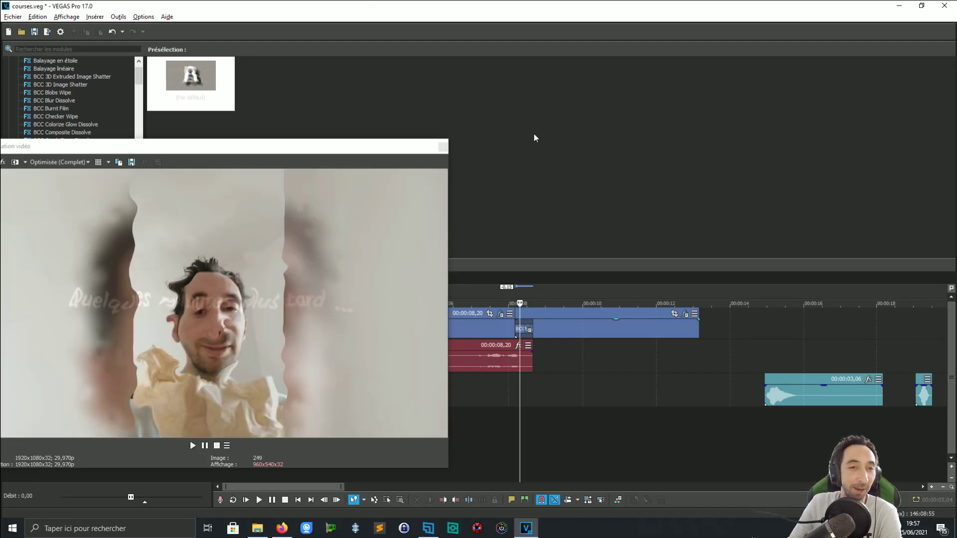
{"action": "left_click_drag", "start_coordinate": [359, 139], "coordinate": [517, 125]}
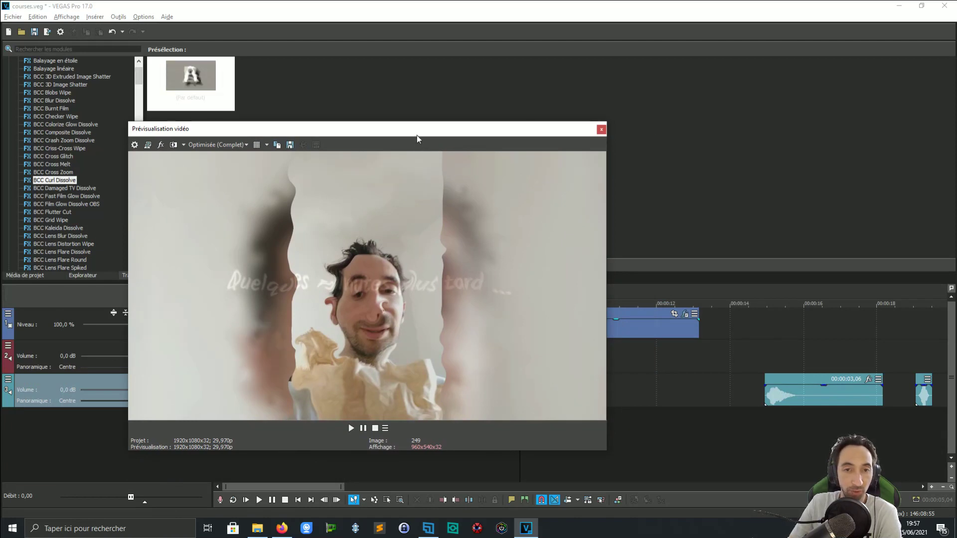
{"action": "left_click_drag", "start_coordinate": [417, 136], "coordinate": [297, 172]}
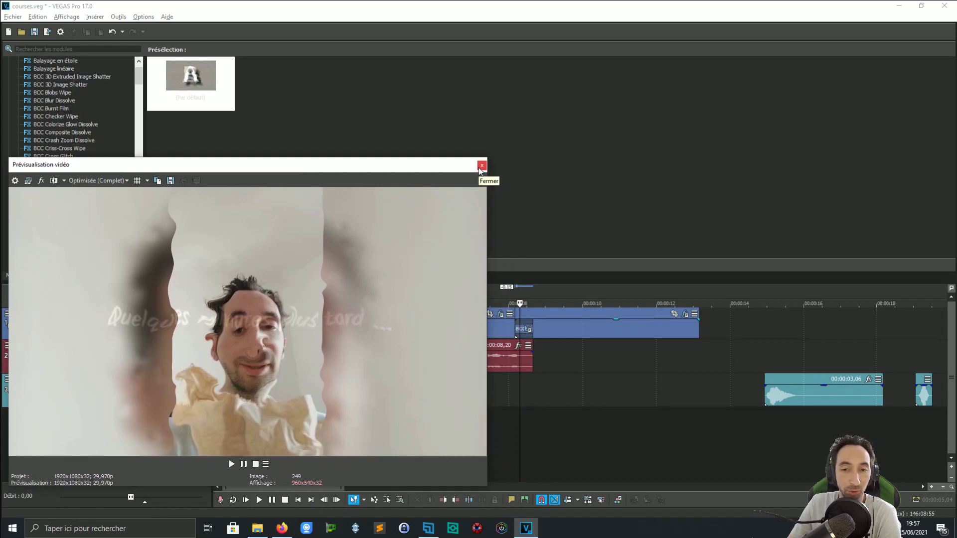
{"action": "left_click_drag", "start_coordinate": [427, 170], "coordinate": [678, 152]}
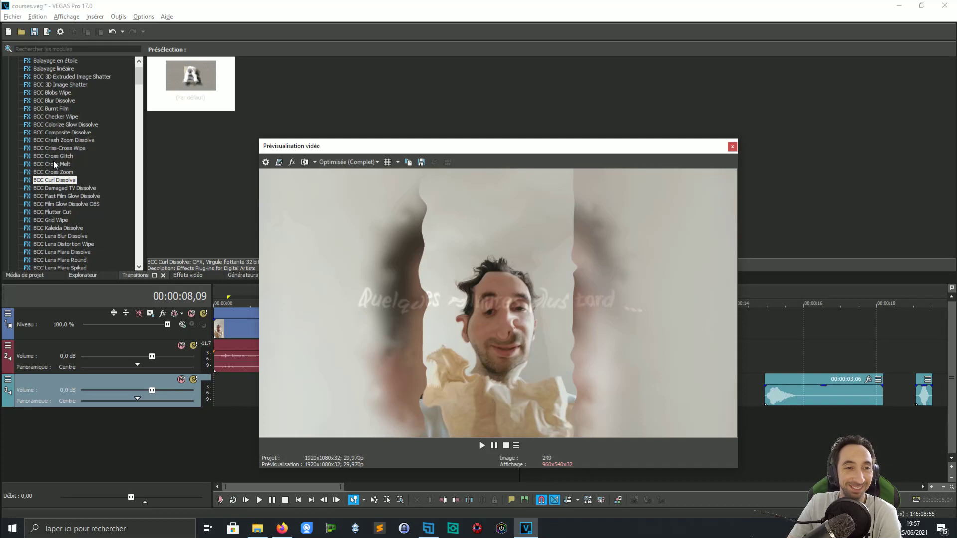
Step: Replace the transition on the overlap with the default BCC Flutter Cut, keeping the video preview off the library
{"action": "left_click", "coordinate": [53, 162]}
{"action": "left_click_drag", "start_coordinate": [358, 140], "coordinate": [652, 109]}
{"action": "left_click", "coordinate": [59, 214]}
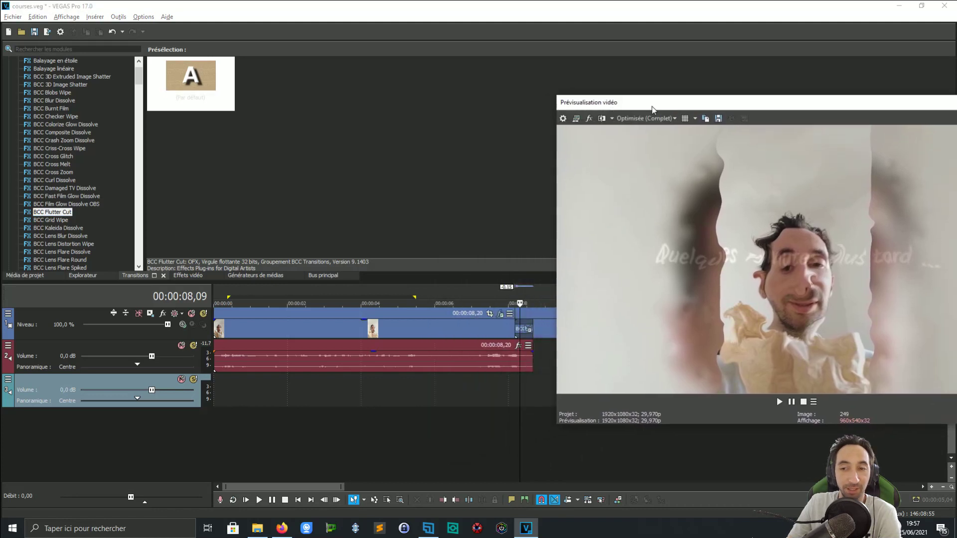
{"action": "left_click_drag", "start_coordinate": [194, 82], "coordinate": [227, 92]}
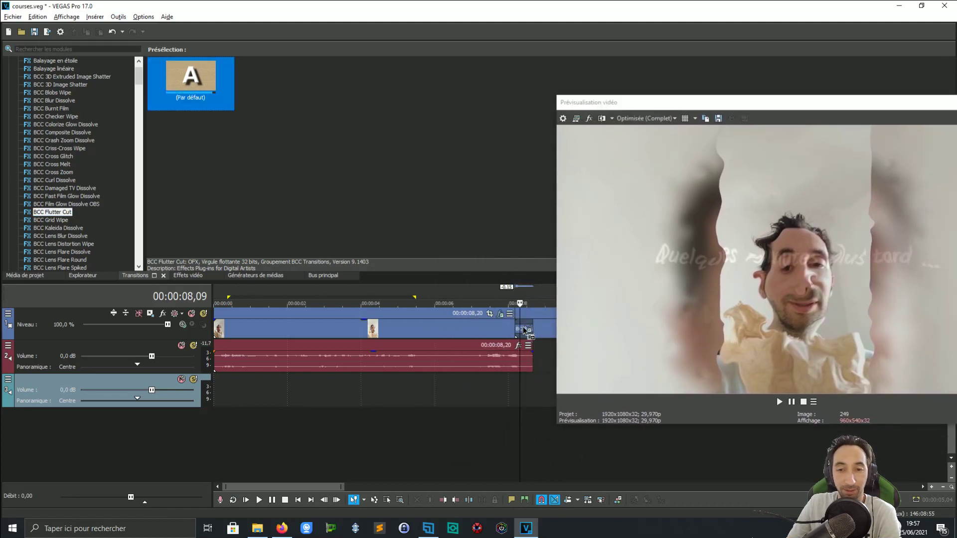
{"action": "left_click_drag", "start_coordinate": [524, 330], "coordinate": [525, 331]}
{"action": "left_click", "coordinate": [924, 177]}
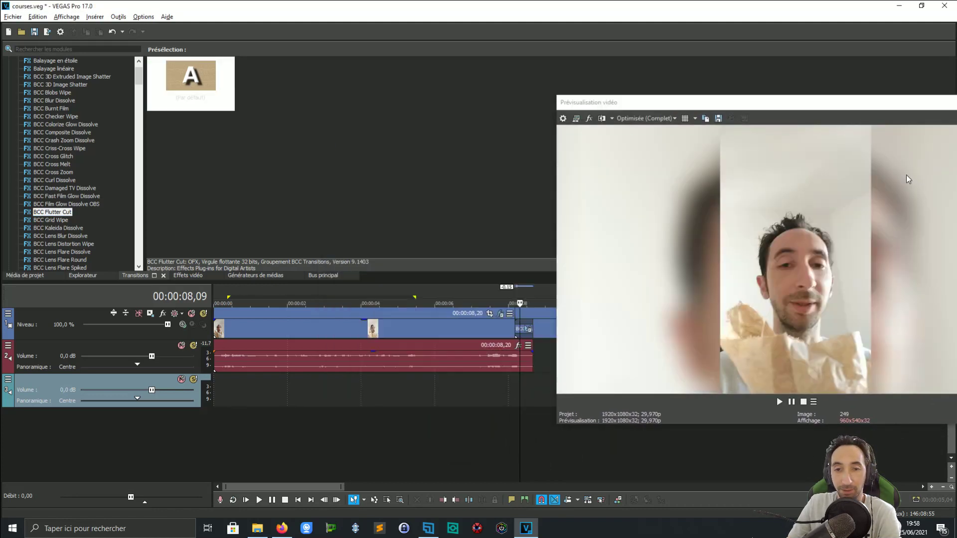
Step: Uncover the overlap on the timeline and play the flutter cut from its start through to the title
{"action": "left_click_drag", "start_coordinate": [718, 106], "coordinate": [180, 106]}
{"action": "left_click", "coordinate": [516, 386]}
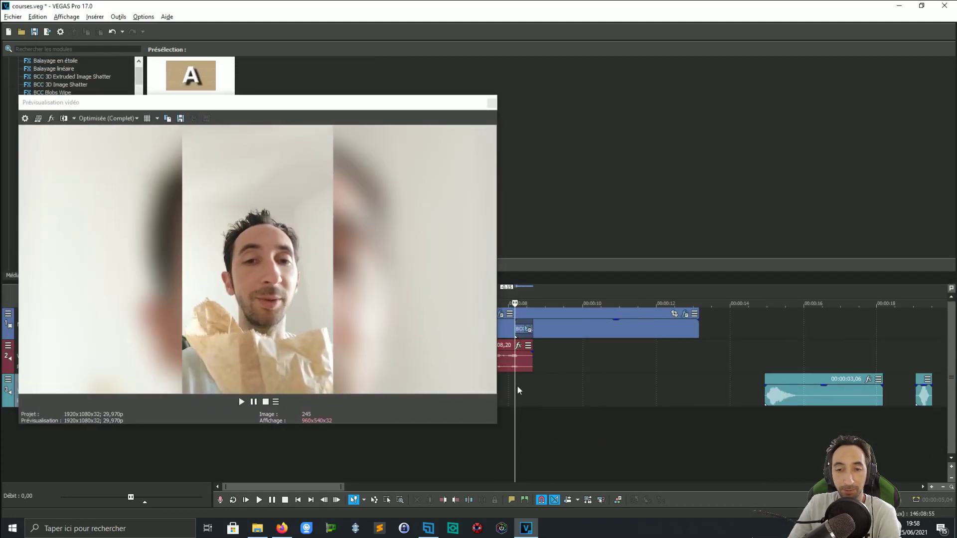
{"action": "key", "text": "space"}
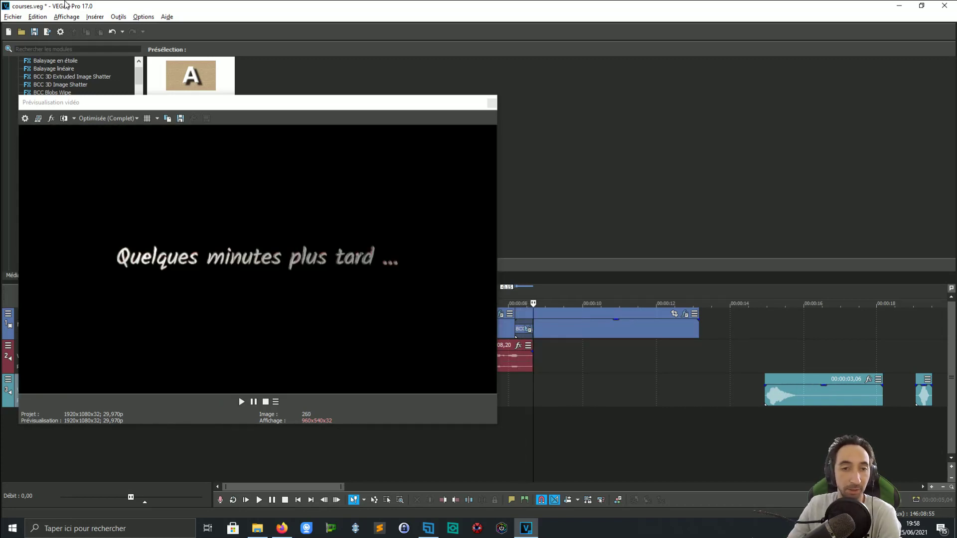
Step: Preview BCC Damaged TV Dissolve, BCC Lens Flare Dissolve, BCC Lens Flash, BCC Multi Stripe Wipe, BCC Page Turn and BCC Multi Stretch Wipe in the transitions library
{"action": "left_click_drag", "start_coordinate": [83, 108], "coordinate": [263, 104]}
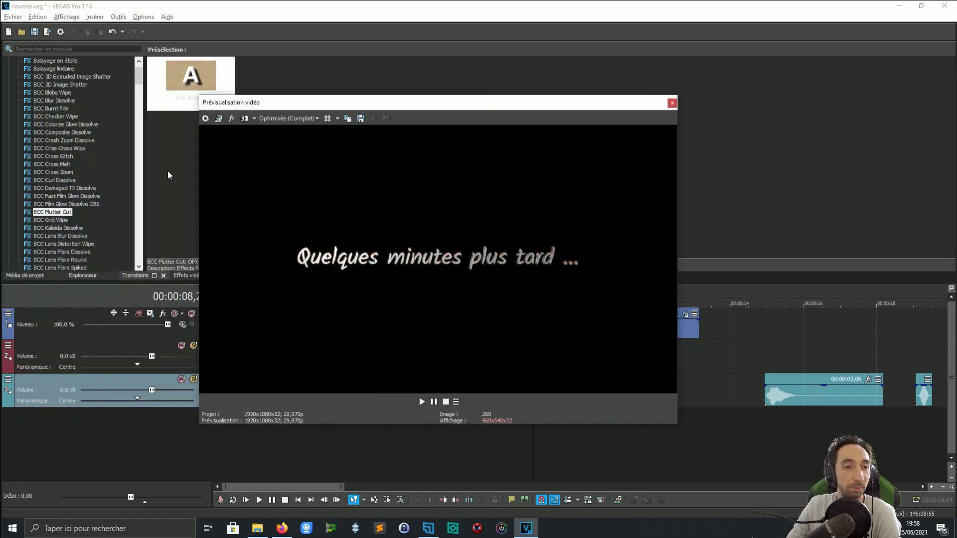
{"action": "left_click", "coordinate": [73, 191]}
{"action": "scroll", "coordinate": [75, 194], "scroll_direction": "down", "scroll_amount": 2}
{"action": "left_click", "coordinate": [62, 205]}
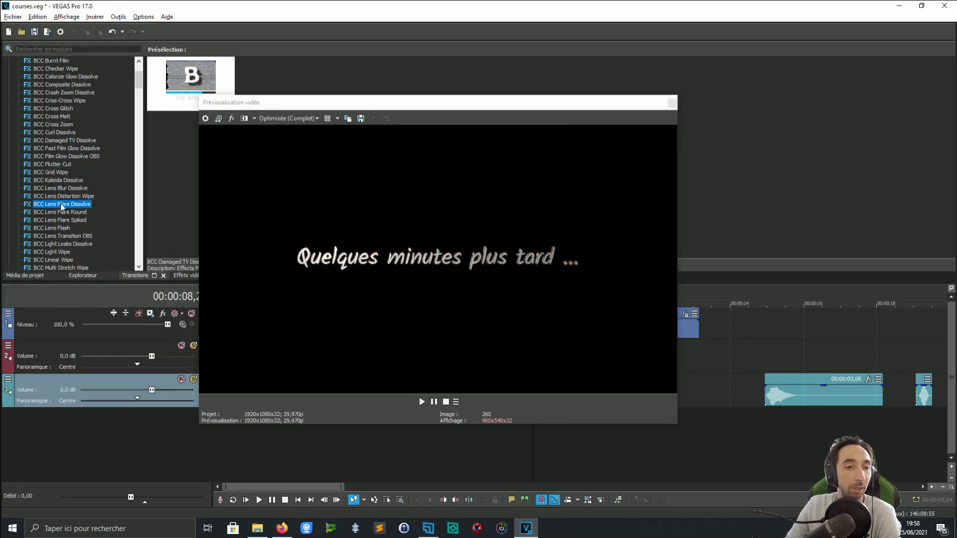
{"action": "left_click", "coordinate": [75, 228]}
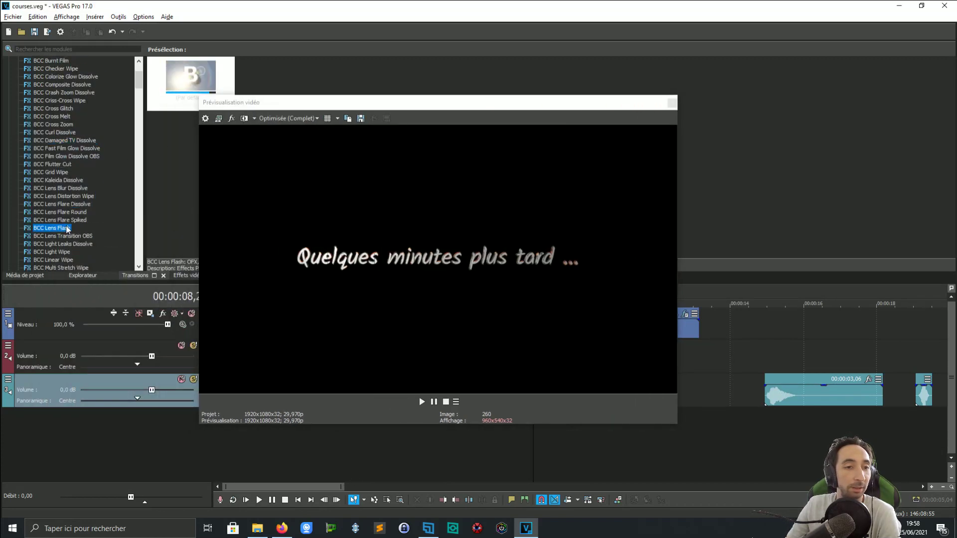
{"action": "scroll", "coordinate": [76, 231], "scroll_direction": "down", "scroll_amount": 2}
{"action": "left_click", "coordinate": [59, 229]}
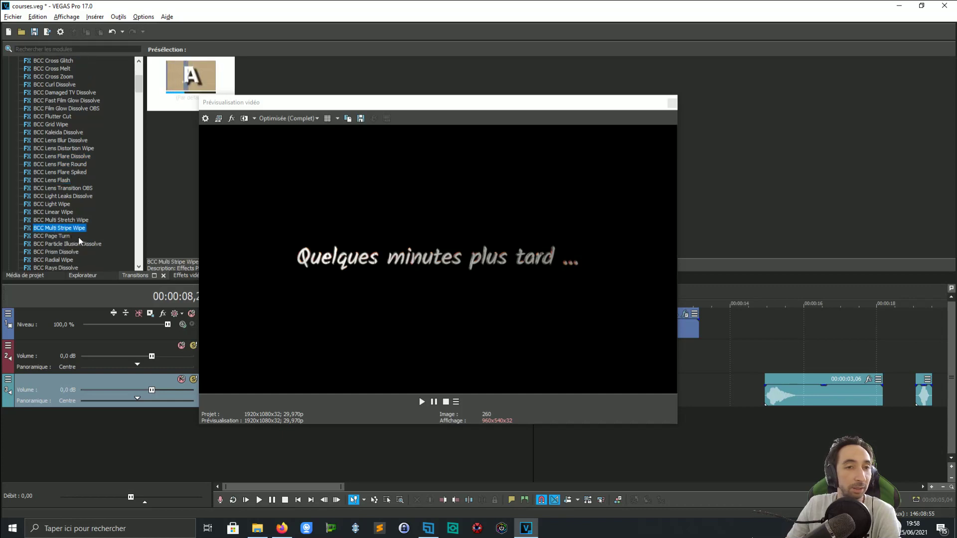
{"action": "left_click_drag", "start_coordinate": [278, 102], "coordinate": [437, 85]}
{"action": "left_click", "coordinate": [66, 235]}
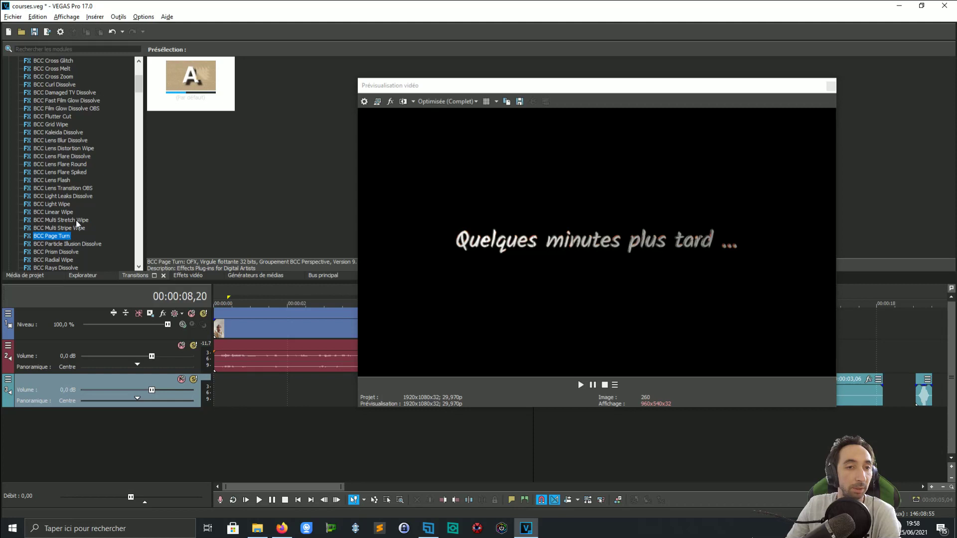
{"action": "left_click", "coordinate": [77, 221]}
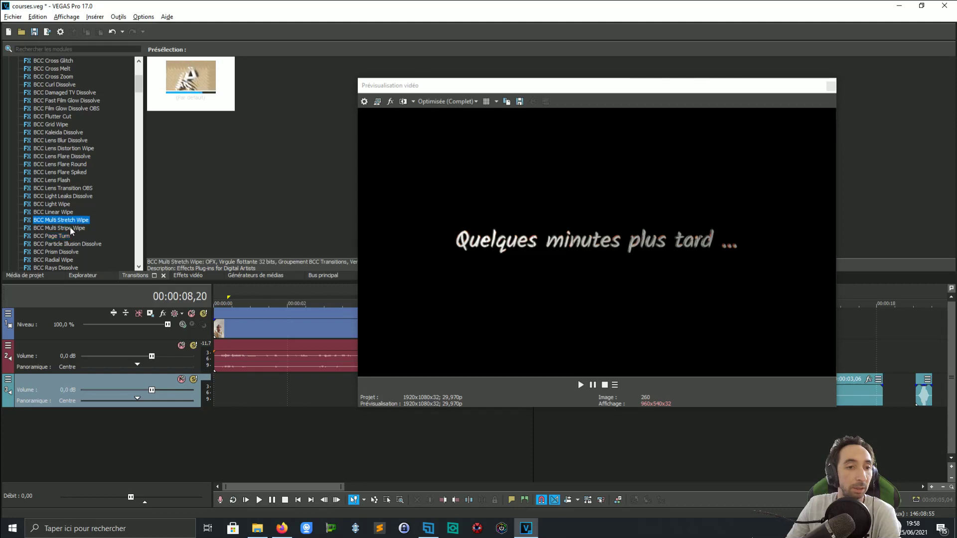
Step: Replace the transition between the first clip and the title with the default BCC Multi Stripe Wipe
{"action": "left_click", "coordinate": [75, 228]}
{"action": "left_click_drag", "start_coordinate": [566, 94], "coordinate": [213, 168]}
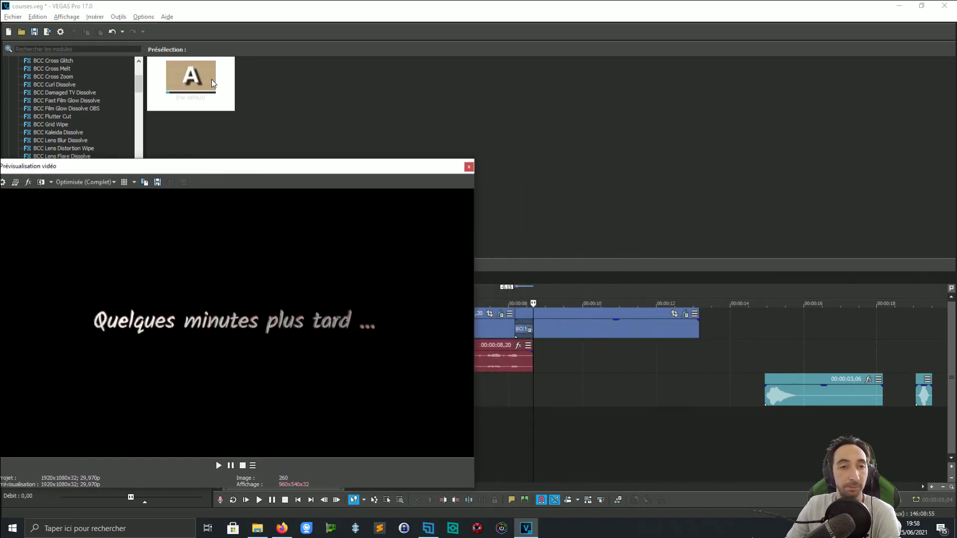
{"action": "left_click_drag", "start_coordinate": [191, 79], "coordinate": [525, 329]}
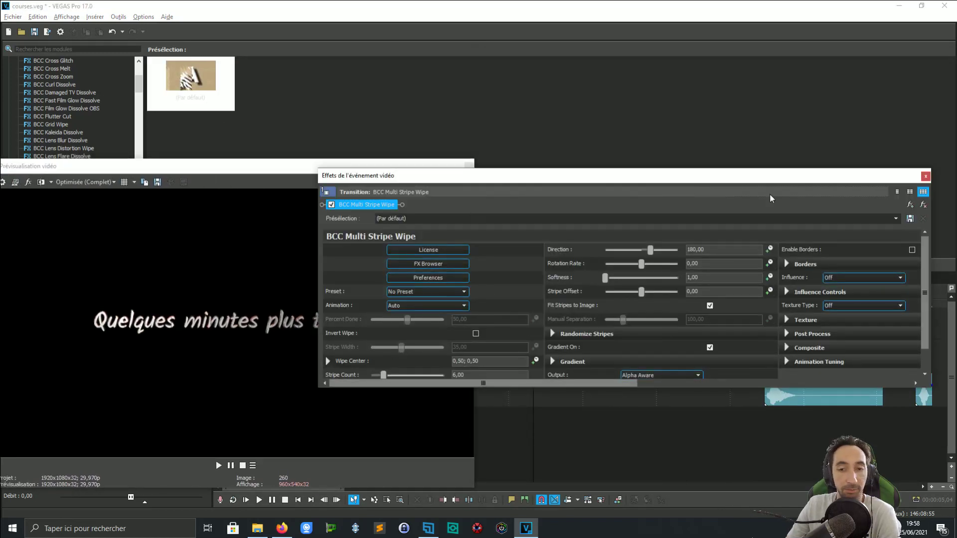
{"action": "left_click", "coordinate": [926, 176]}
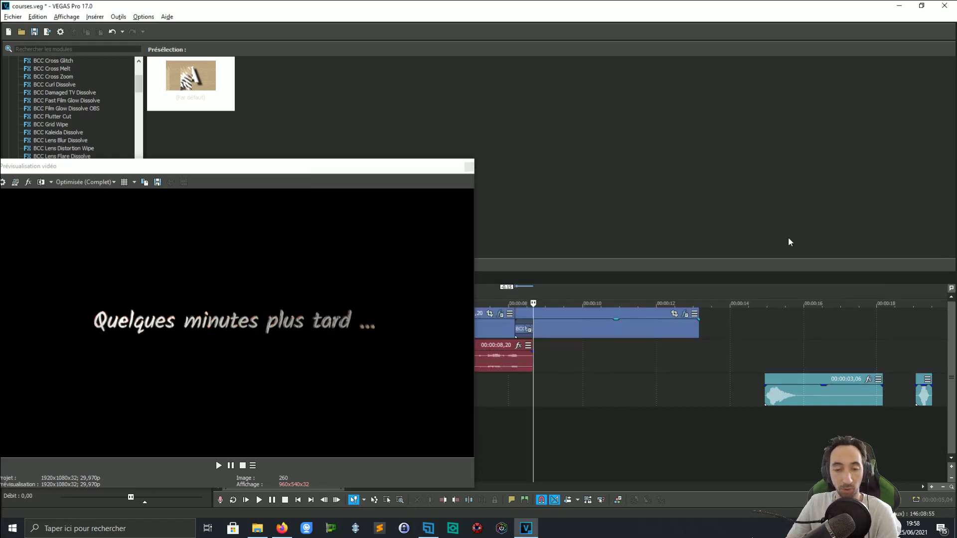
Step: Play the stripe wipe from just before the overlap, with the video preview moved clear of it
{"action": "left_click_drag", "start_coordinate": [398, 164], "coordinate": [408, 130]}
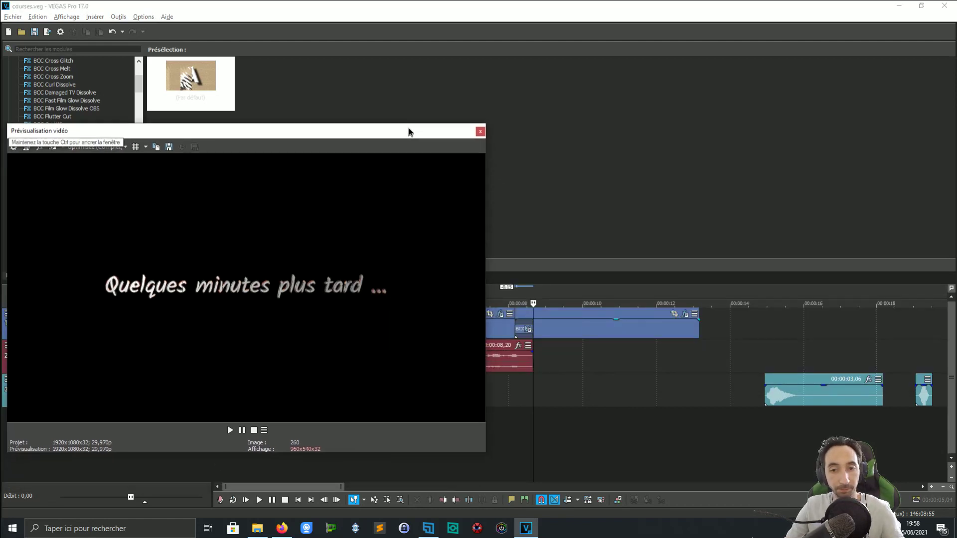
{"action": "key", "text": "space"}
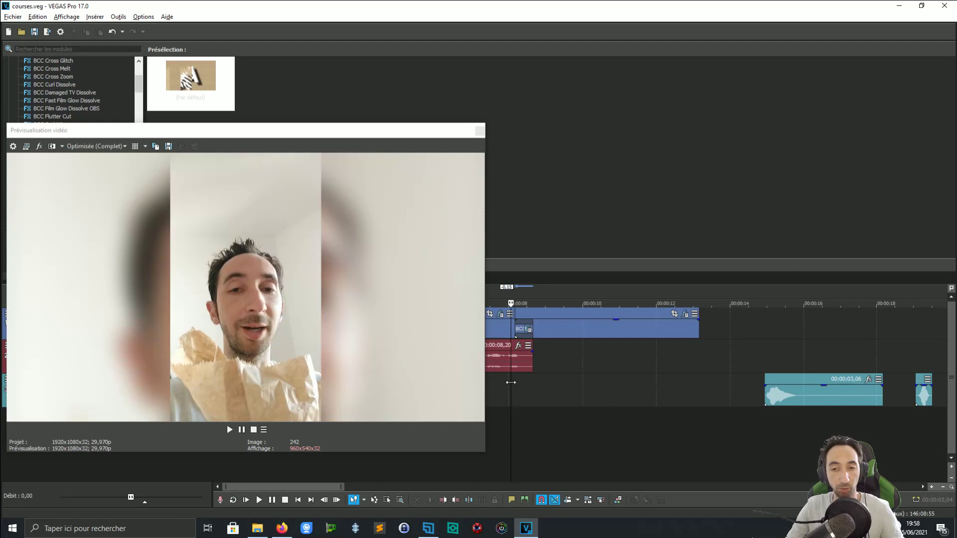
{"action": "key", "text": "space"}
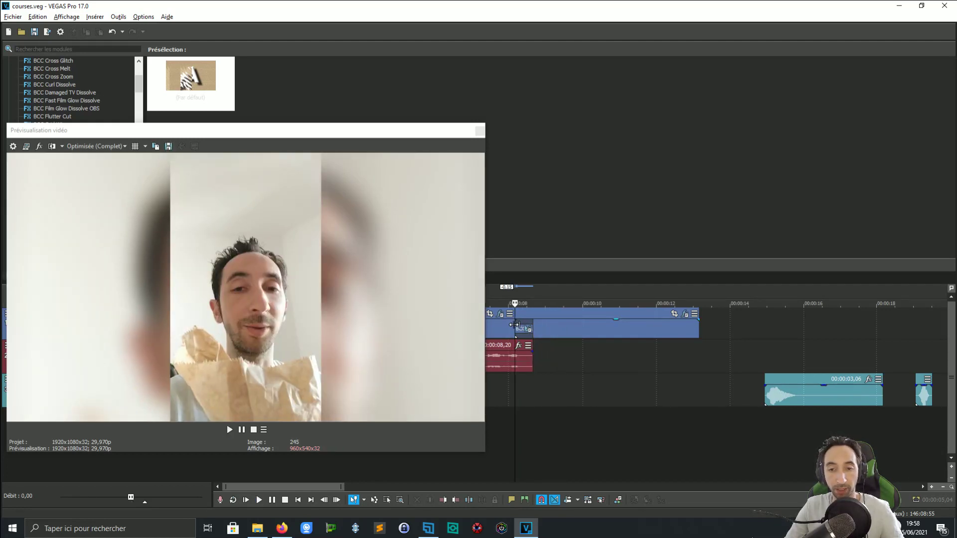
Step: Extend the end of the title event and slide it earlier to lengthen its overlap with the first clip to about 1 second 11 frames
{"action": "left_click", "coordinate": [513, 325]}
{"action": "left_click_drag", "start_coordinate": [700, 332], "coordinate": [832, 332]}
{"action": "left_click_drag", "start_coordinate": [759, 322], "coordinate": [722, 322]}
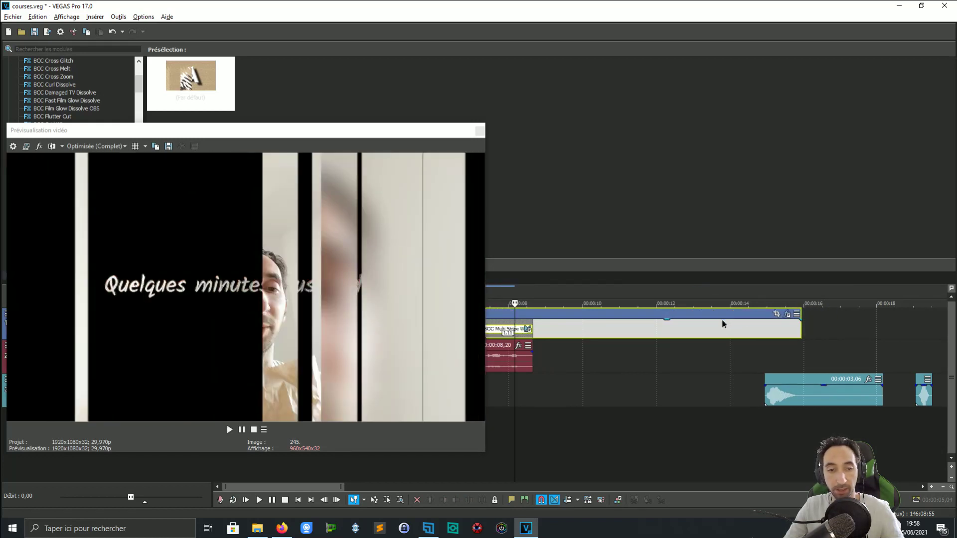
Step: Close the video preview, leave the playhead at 00:00:07,04 just before the stripe wipe, and save the project
{"action": "left_click", "coordinate": [479, 131]}
{"action": "left_click", "coordinate": [477, 377]}
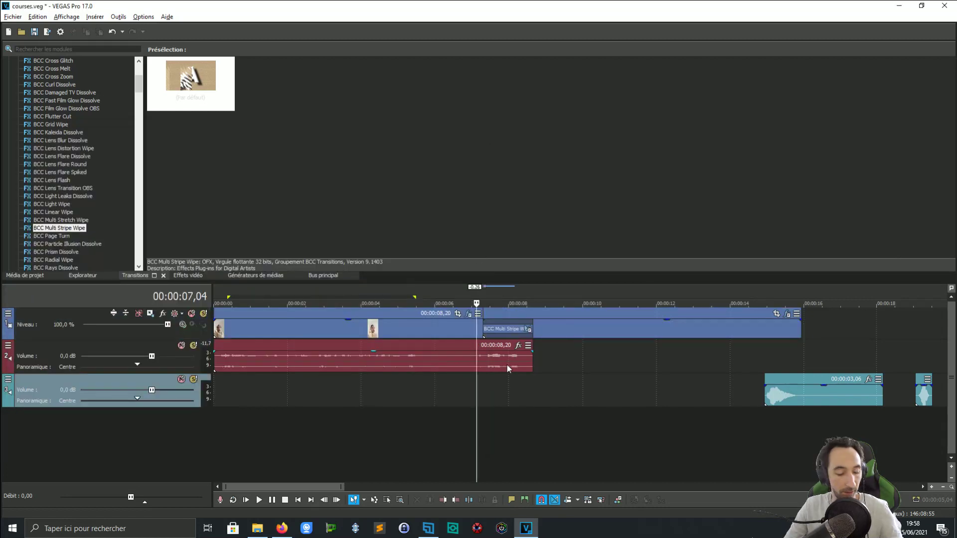
{"action": "key", "text": "ctrl+s"}
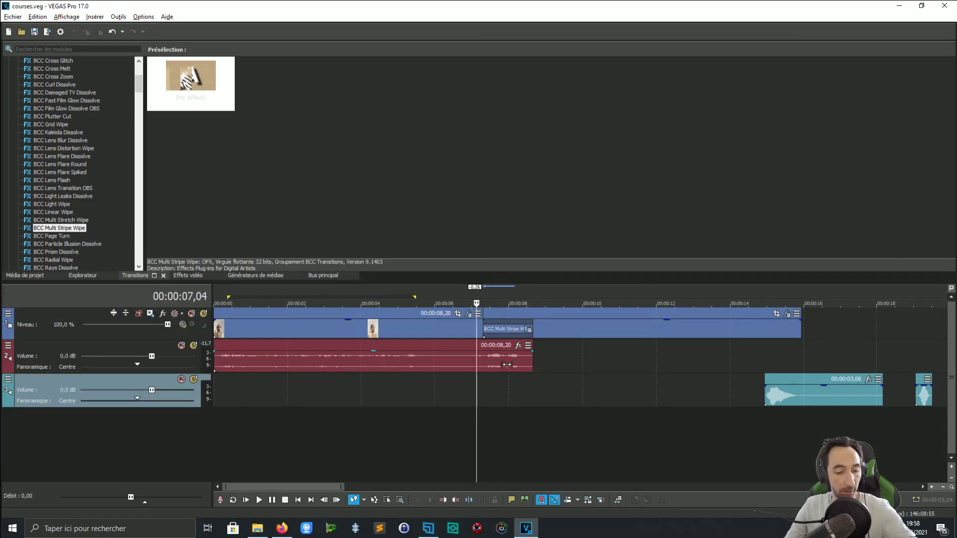
Step: Play the transition into the title and shorten the end of the title event by about 4 seconds 9 frames
{"action": "key", "text": "space"}
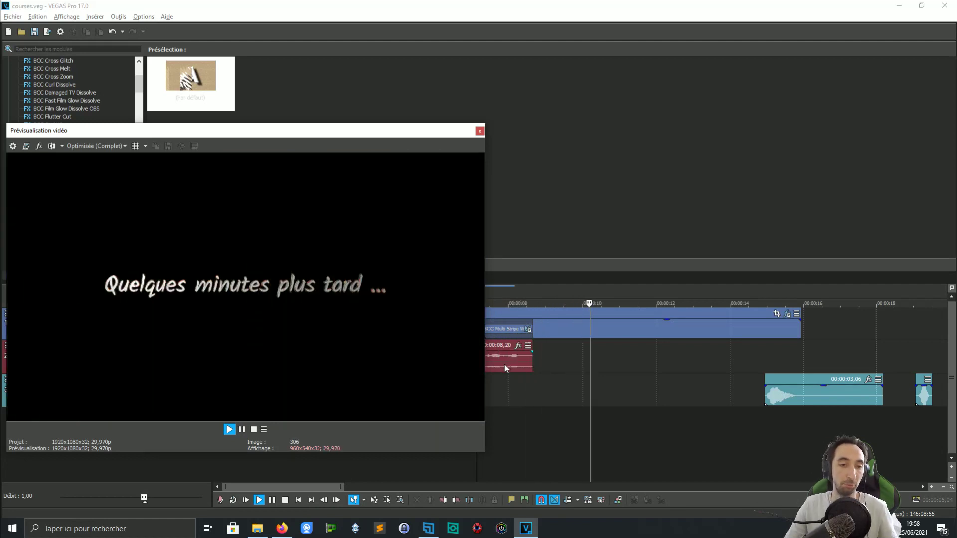
{"action": "key", "text": "space"}
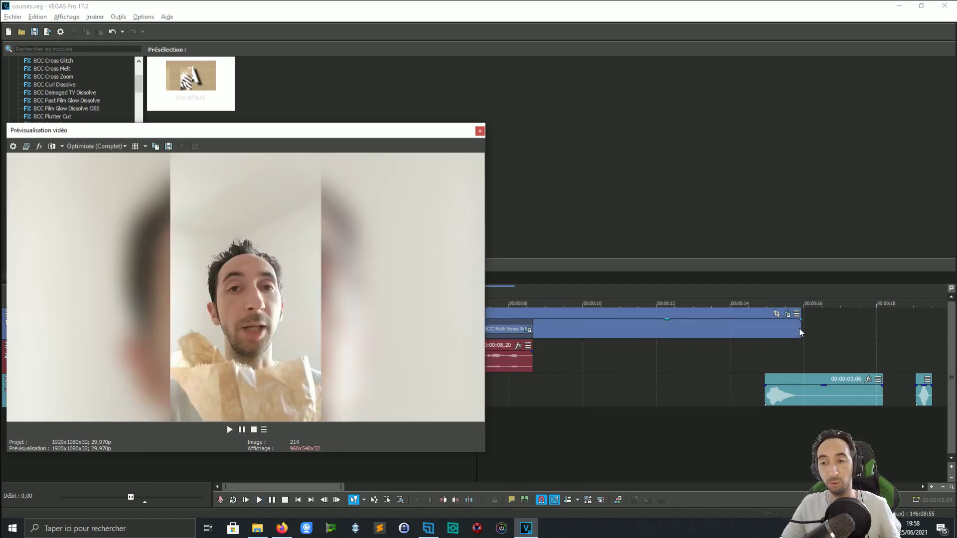
{"action": "left_click_drag", "start_coordinate": [799, 333], "coordinate": [643, 339]}
Step: Replay the transition from 00:00:07,09, trim about 1 second 13 frames more off the title event's end, and save the project
{"action": "left_click", "coordinate": [486, 439]}
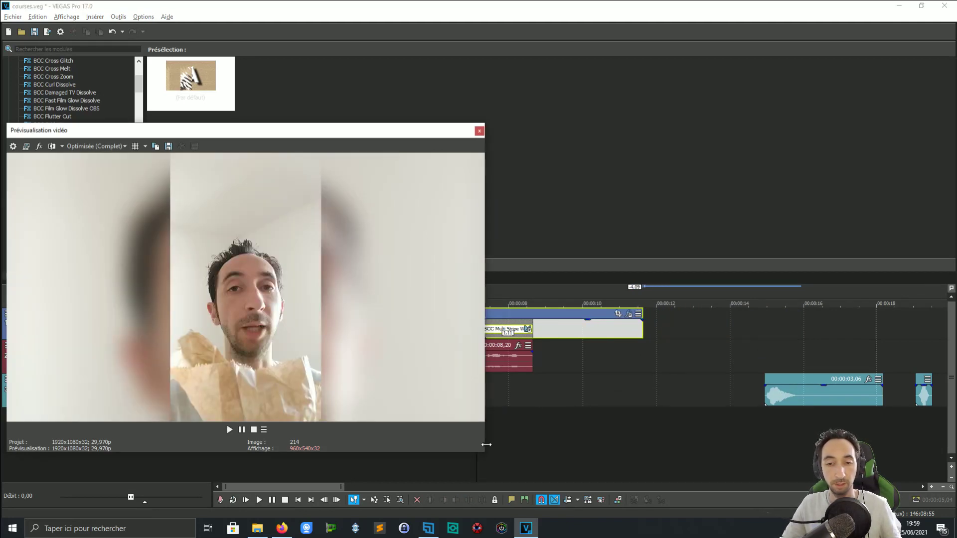
{"action": "key", "text": "space"}
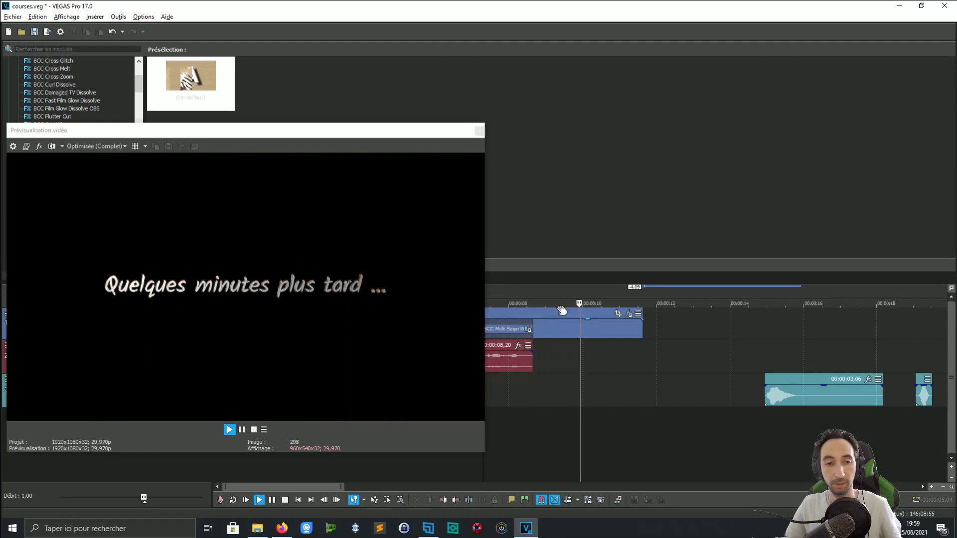
{"action": "key", "text": "space"}
{"action": "left_click", "coordinate": [641, 328]}
{"action": "left_click_drag", "start_coordinate": [641, 328], "coordinate": [589, 327]}
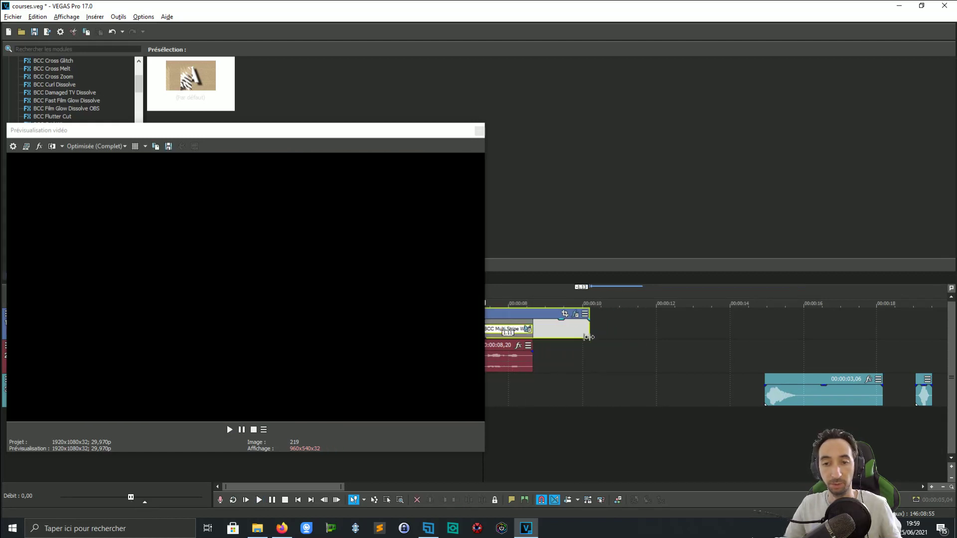
{"action": "key", "text": "ctrl+s"}
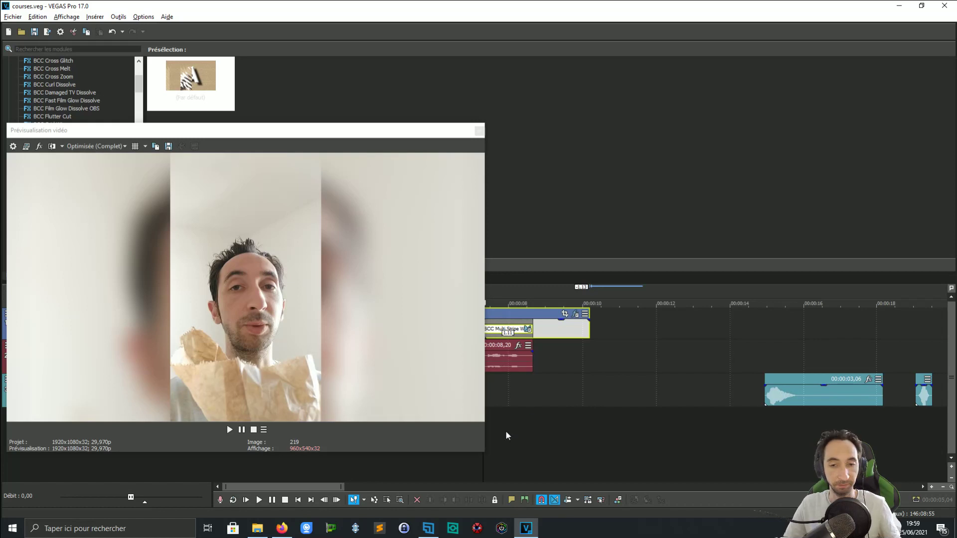
Step: Trim another 17 frames or so off the title event's end, check playback from 00:00:07,00, and save the project
{"action": "key", "text": "space"}
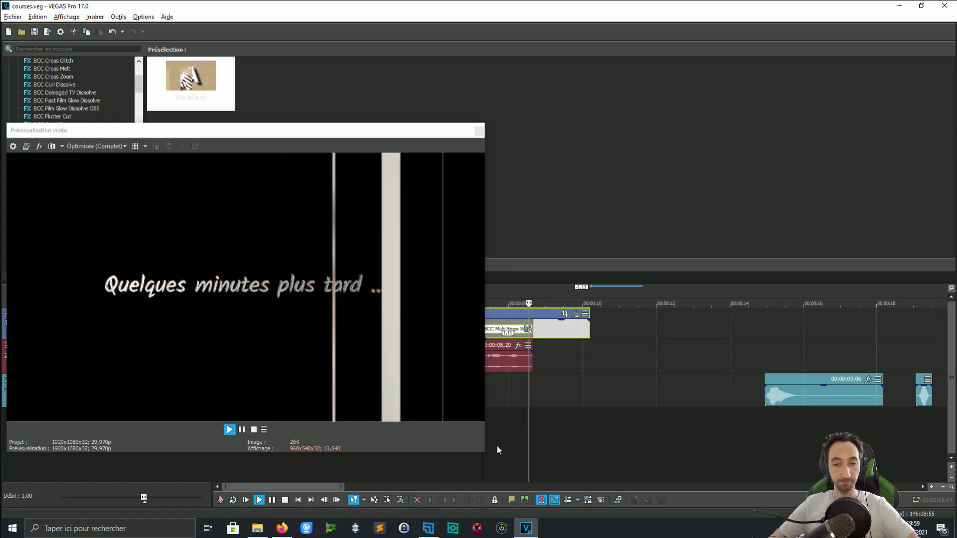
{"action": "key", "text": "space"}
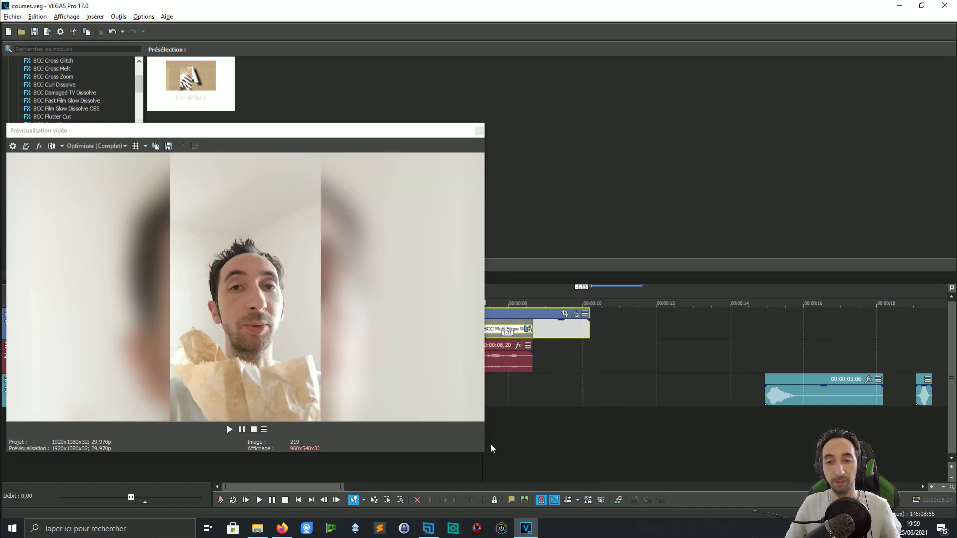
{"action": "left_click_drag", "start_coordinate": [590, 328], "coordinate": [568, 327]}
{"action": "left_click_drag", "start_coordinate": [500, 436], "coordinate": [472, 463]}
{"action": "key", "text": "space"}
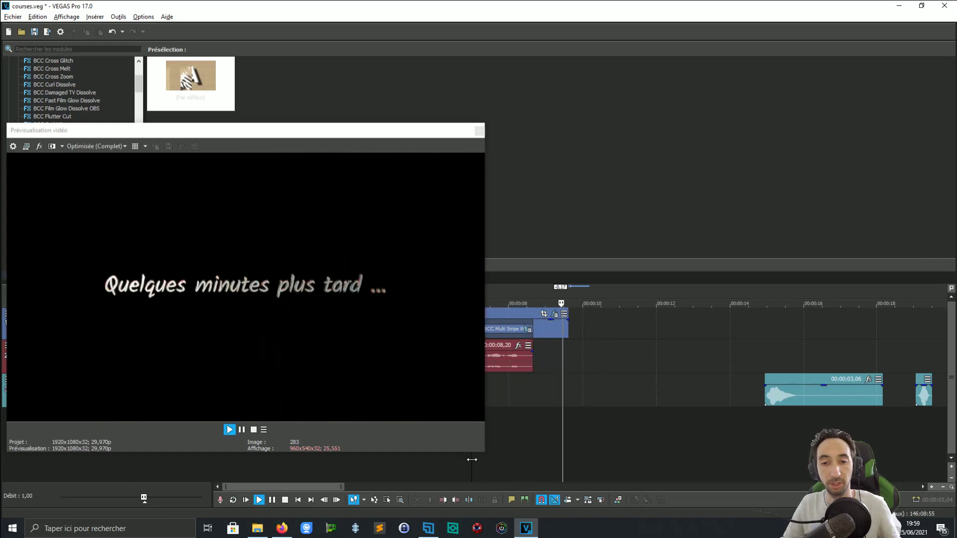
{"action": "key", "text": "space"}
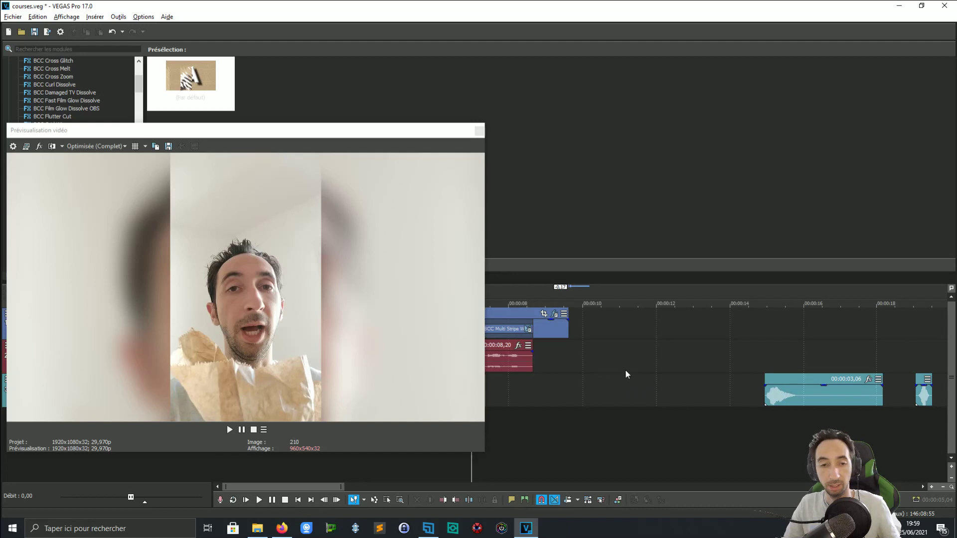
{"action": "key", "text": "ctrl+s"}
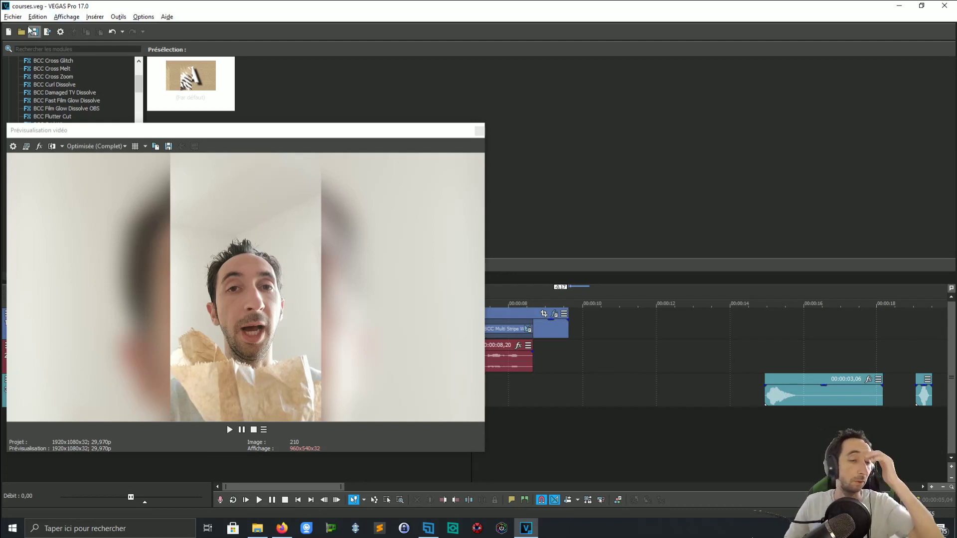
{"action": "left_click", "coordinate": [13, 16]}
{"action": "left_click", "coordinate": [402, 10]}
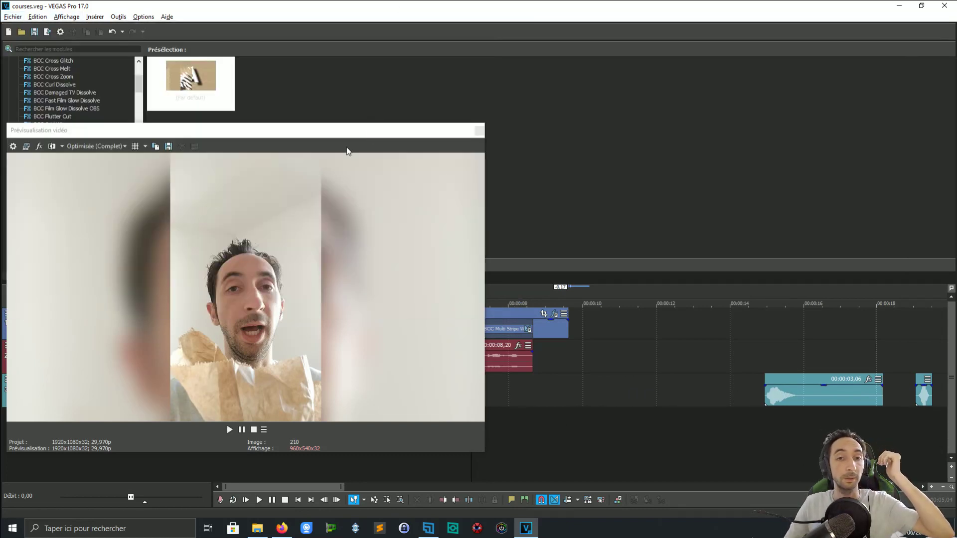
{"action": "left_click_drag", "start_coordinate": [364, 127], "coordinate": [386, 346]}
{"action": "left_click", "coordinate": [254, 277]}
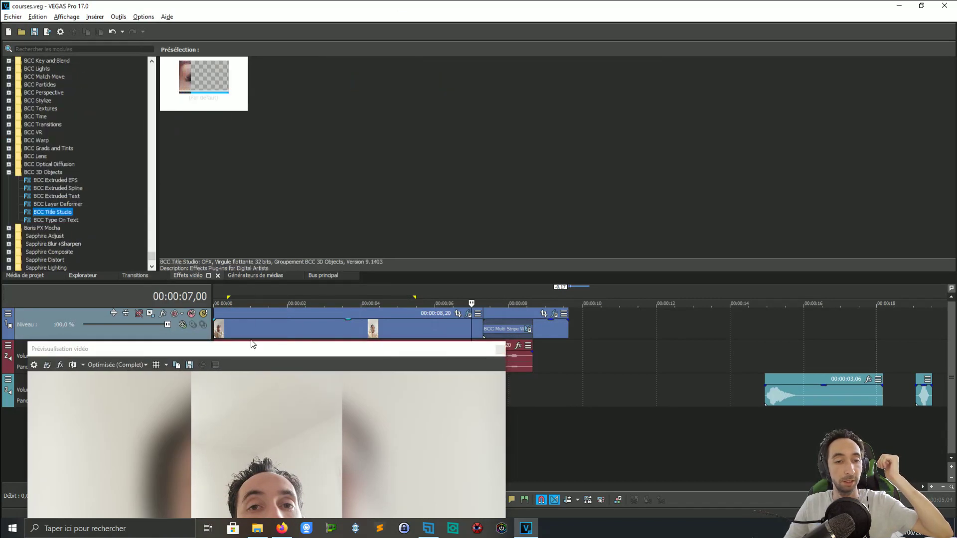
{"action": "left_click_drag", "start_coordinate": [256, 349], "coordinate": [276, 127]}
{"action": "left_click", "coordinate": [13, 16]}
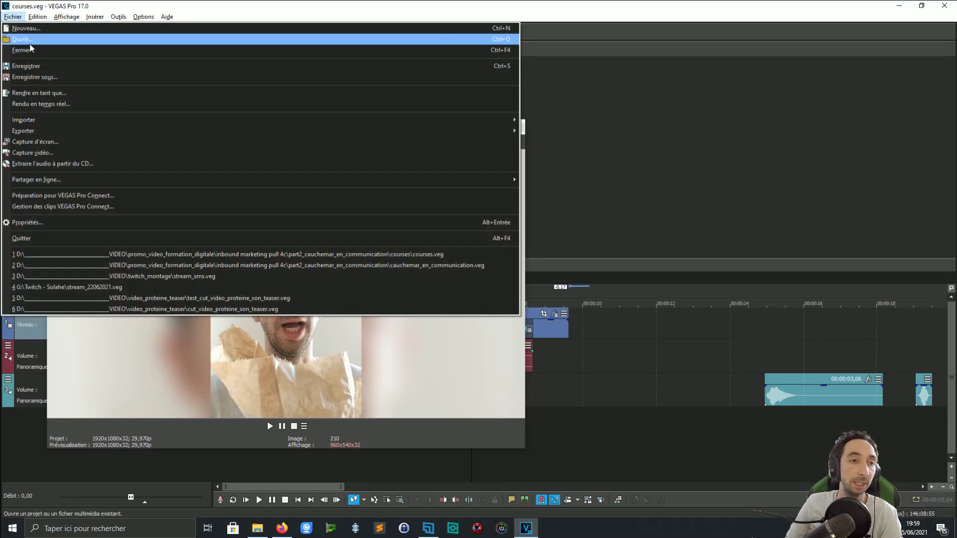
{"action": "left_click", "coordinate": [29, 42]}
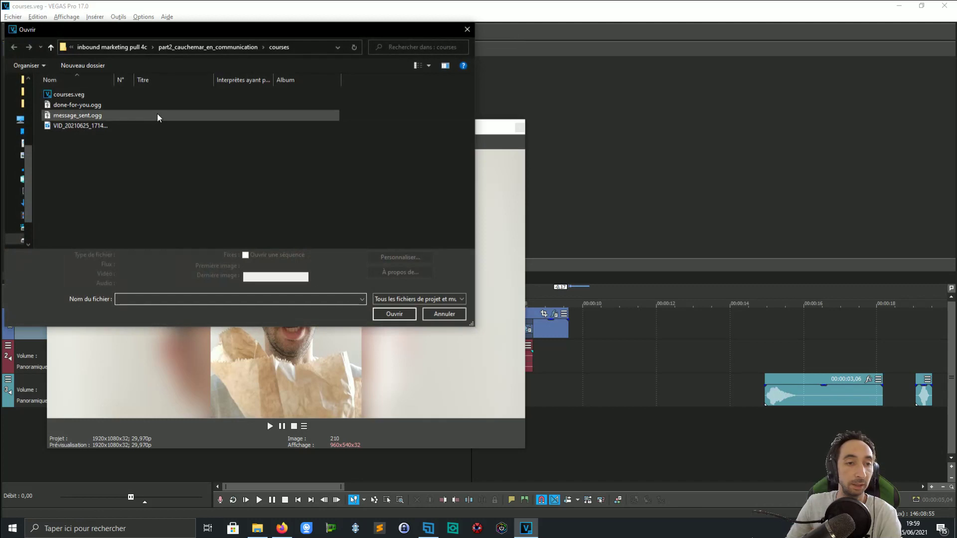
{"action": "left_click", "coordinate": [81, 105]}
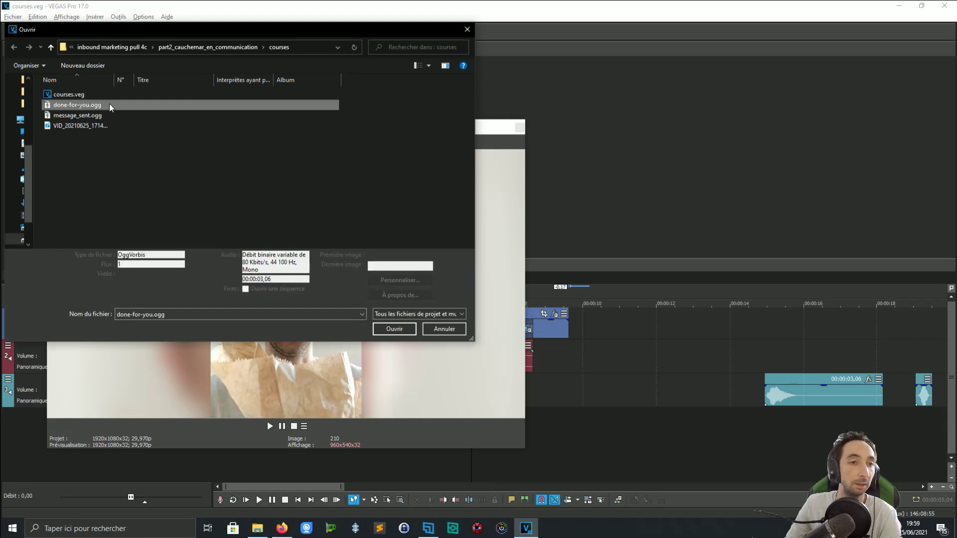
{"action": "left_click", "coordinate": [459, 333]}
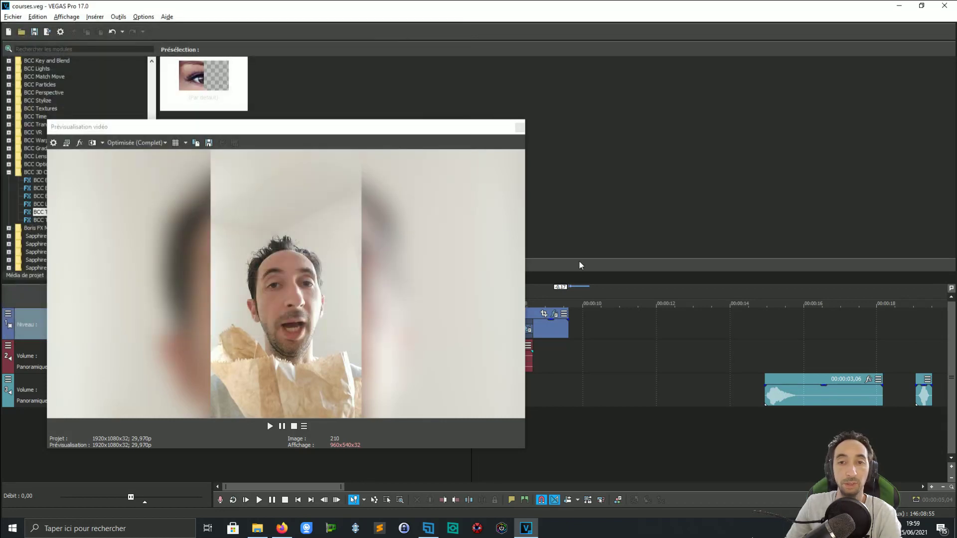
Step: Insert an empty event right after the title on the video track and add the BCC Title Studio effect to it
{"action": "right_click", "coordinate": [599, 319]}
{"action": "left_click", "coordinate": [652, 278]}
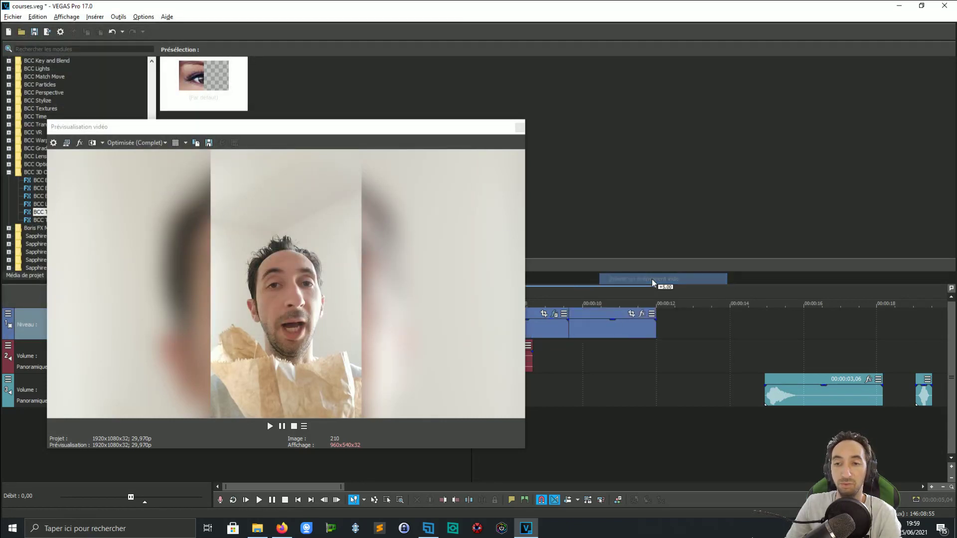
{"action": "left_click", "coordinate": [643, 314]}
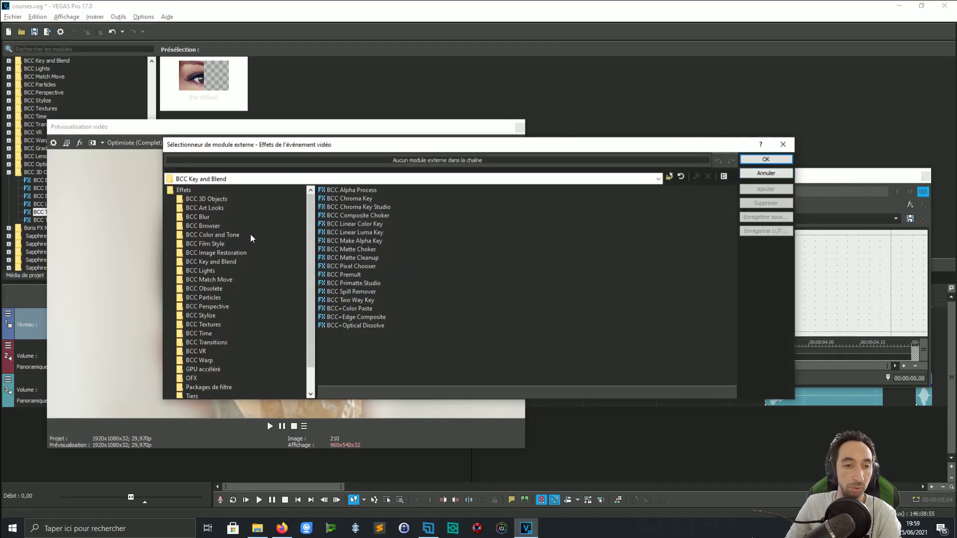
{"action": "left_click", "coordinate": [212, 199]}
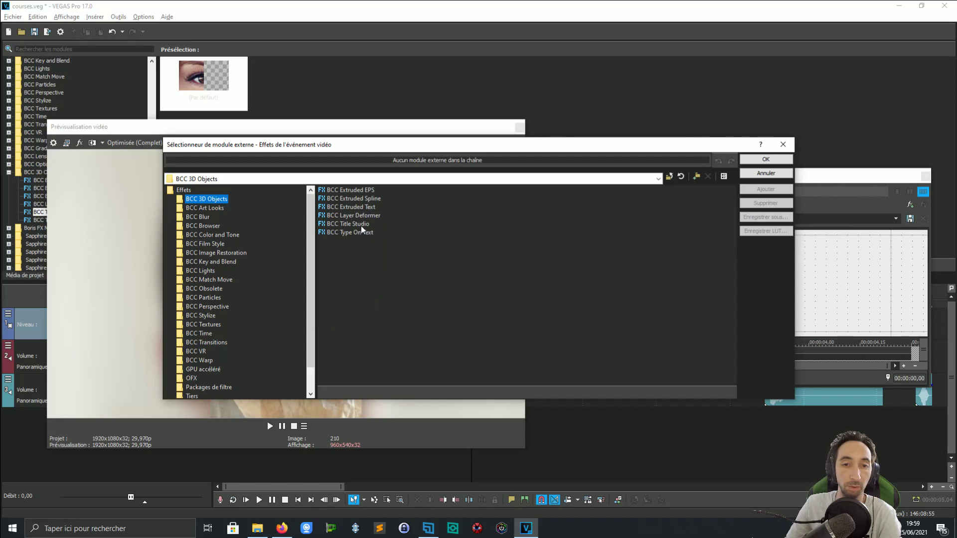
{"action": "left_click", "coordinate": [344, 225]}
{"action": "left_click", "coordinate": [768, 191]}
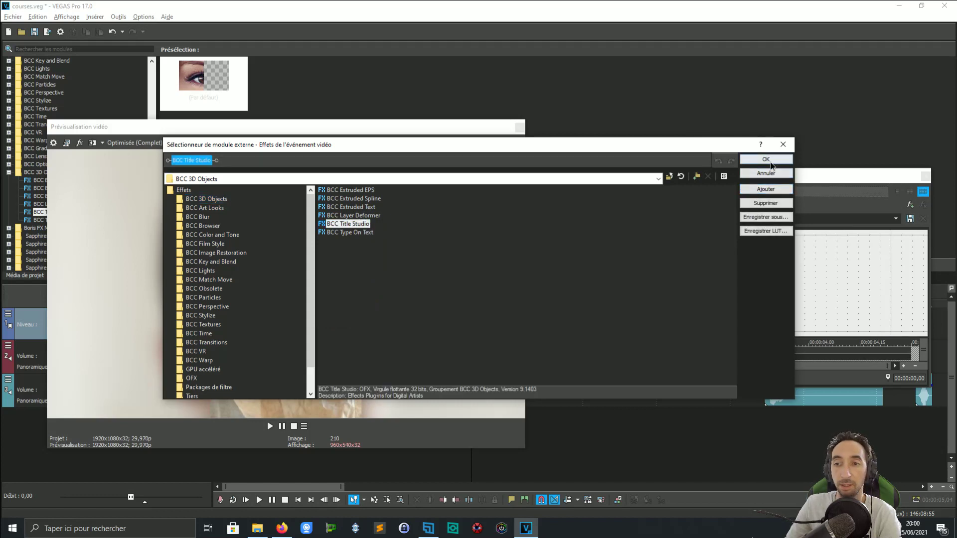
{"action": "left_click", "coordinate": [765, 159]}
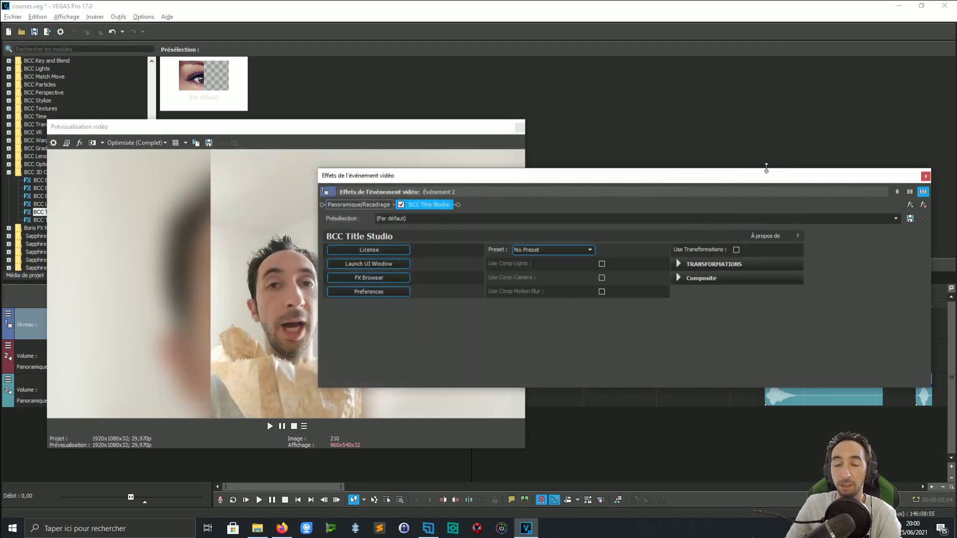
Step: Launch the Title Studio editor for the new event and open the project effet_sms_countdown.blu from the courses folder
{"action": "left_click", "coordinate": [349, 268]}
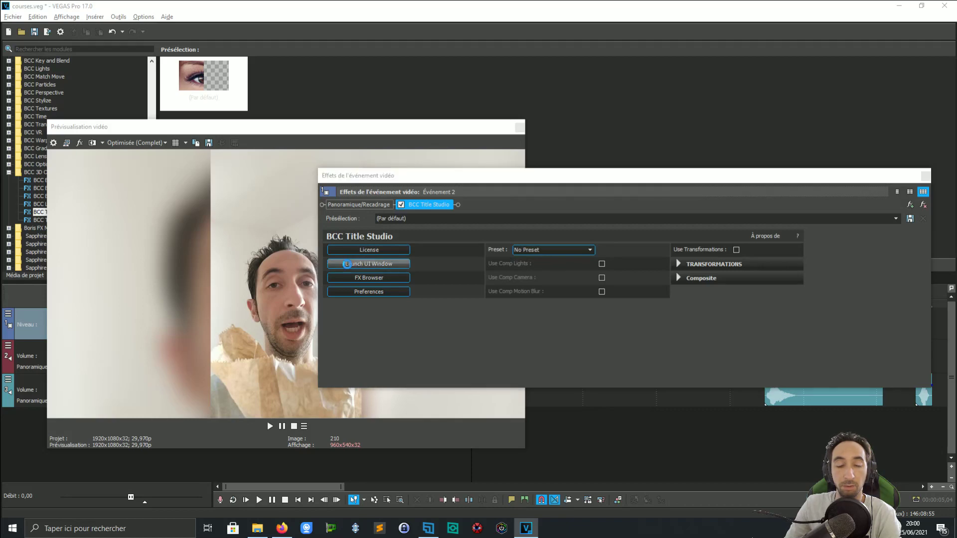
{"action": "left_click", "coordinate": [19, 23]}
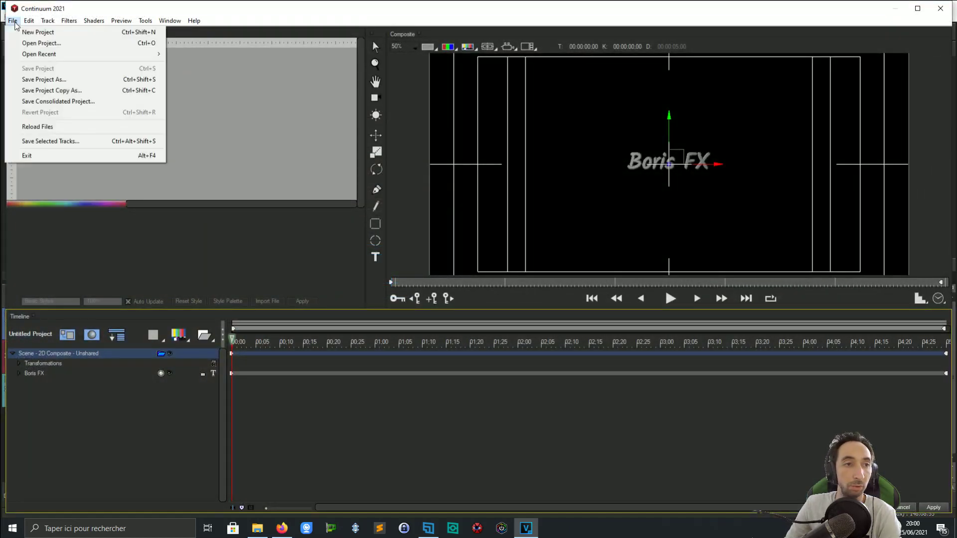
{"action": "mouse_move", "coordinate": [82, 56]}
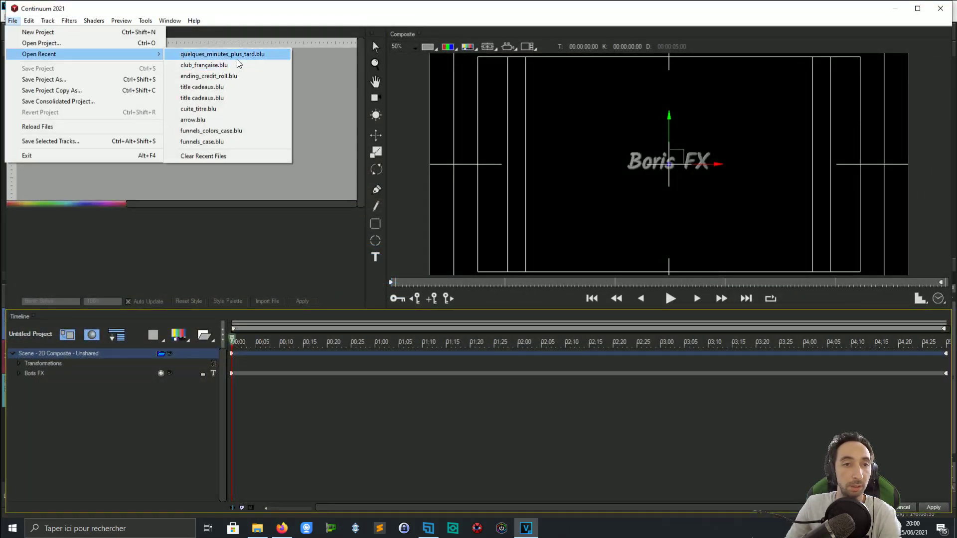
{"action": "left_click", "coordinate": [95, 43]}
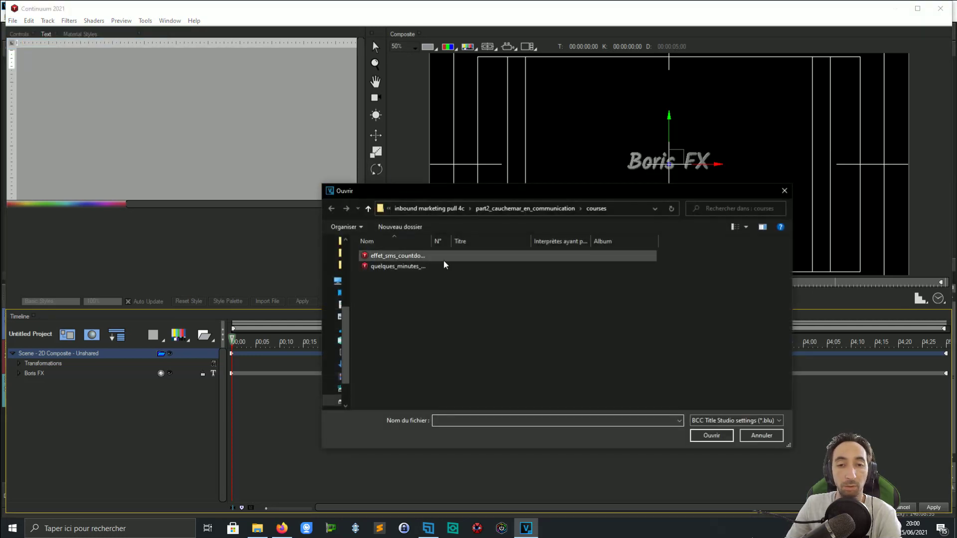
{"action": "double_click", "coordinate": [411, 255]}
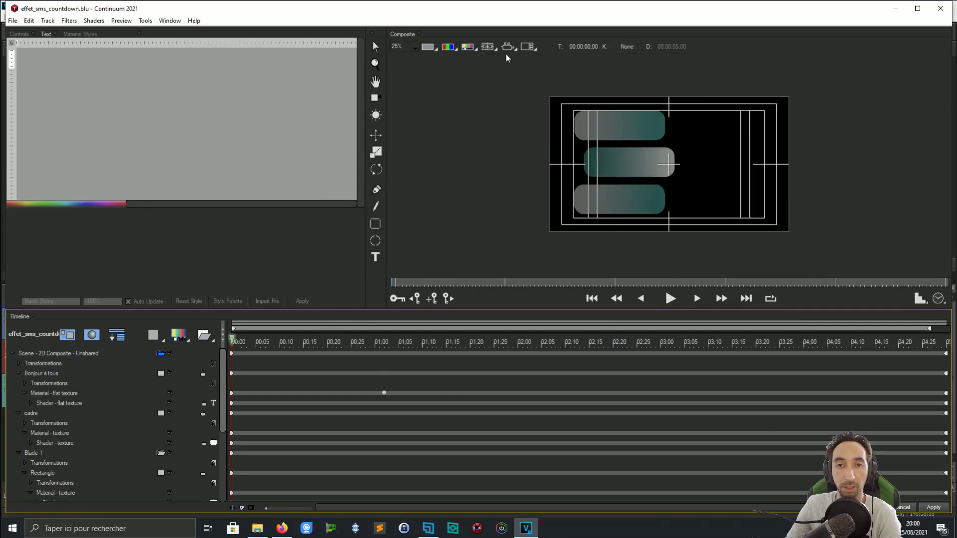
Step: Hide the Title Safe guides in the composite view and enlarge the view to 50%
{"action": "left_click", "coordinate": [473, 51]}
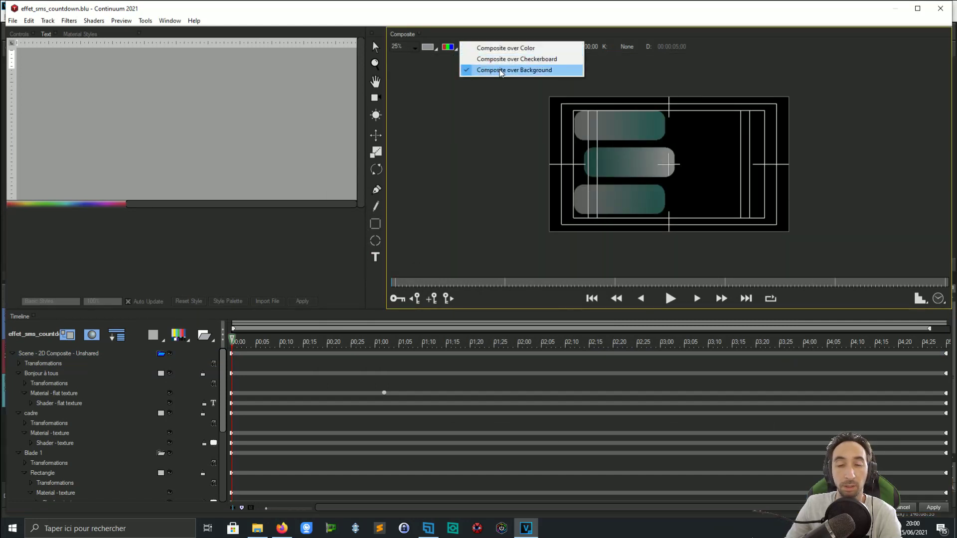
{"action": "left_click", "coordinate": [463, 112]}
{"action": "left_click", "coordinate": [468, 47]}
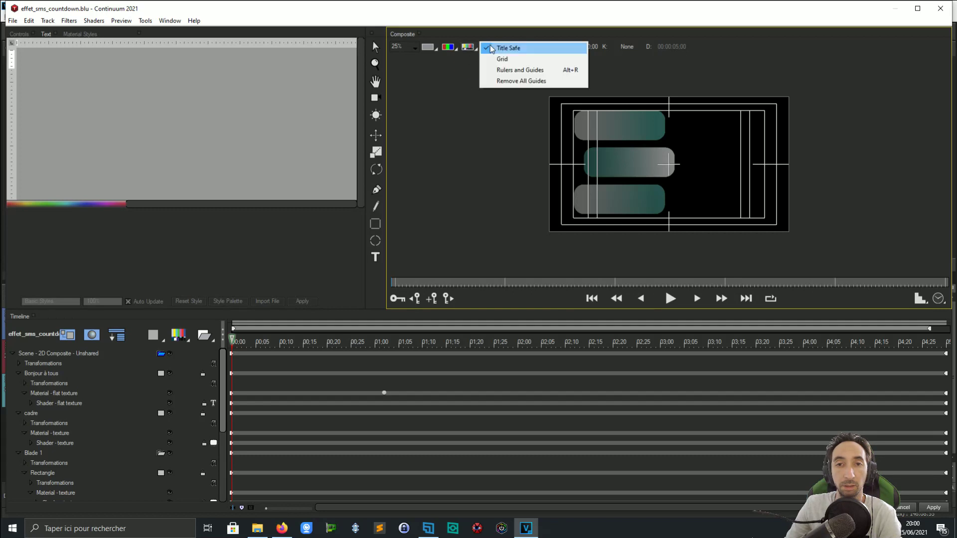
{"action": "left_click", "coordinate": [492, 49]}
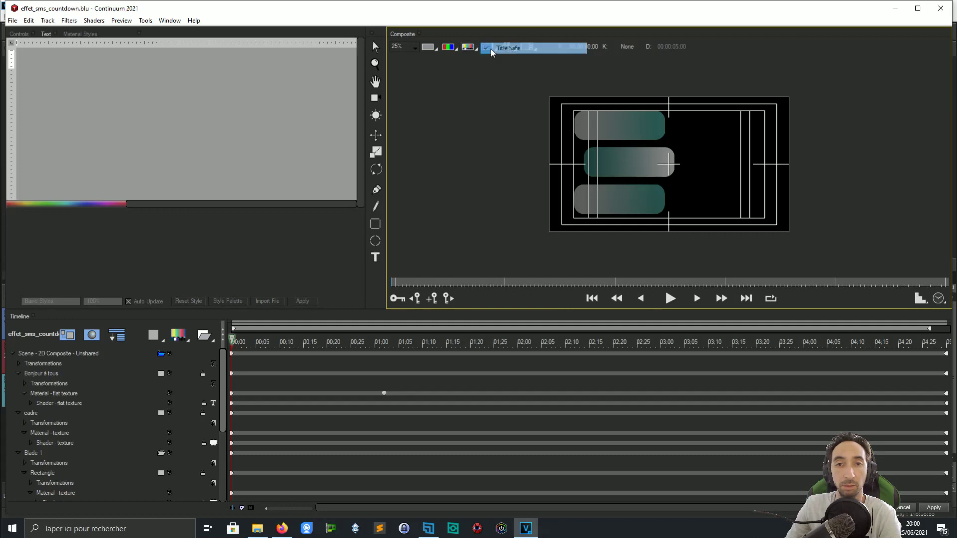
{"action": "scroll", "coordinate": [629, 165], "scroll_direction": "up", "scroll_amount": 1}
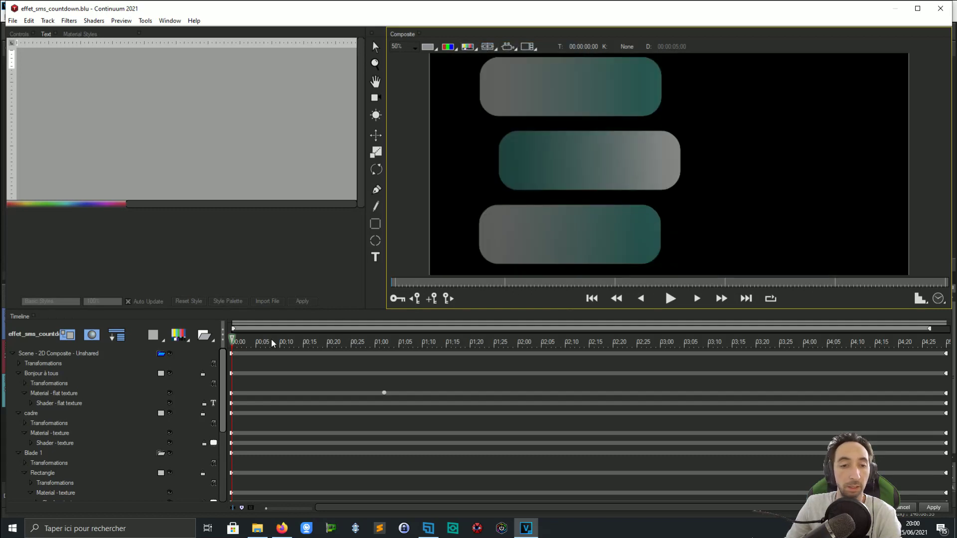
Step: Scrub through the SMS animation from the start to 00:00:05,00 and return the playhead to 00:00:00,00
{"action": "left_click_drag", "start_coordinate": [234, 341], "coordinate": [946, 341]}
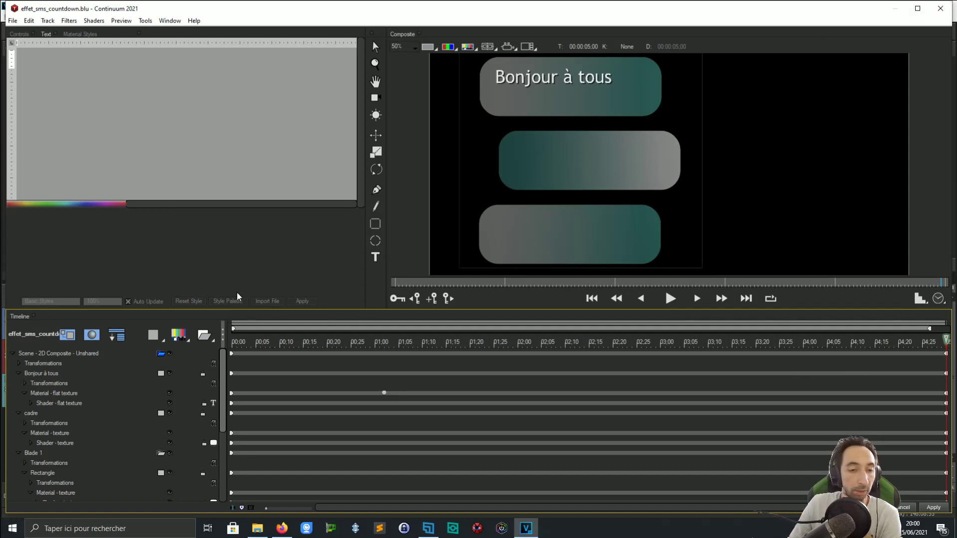
{"action": "left_click", "coordinate": [284, 351]}
{"action": "left_click_drag", "start_coordinate": [268, 349], "coordinate": [234, 343]}
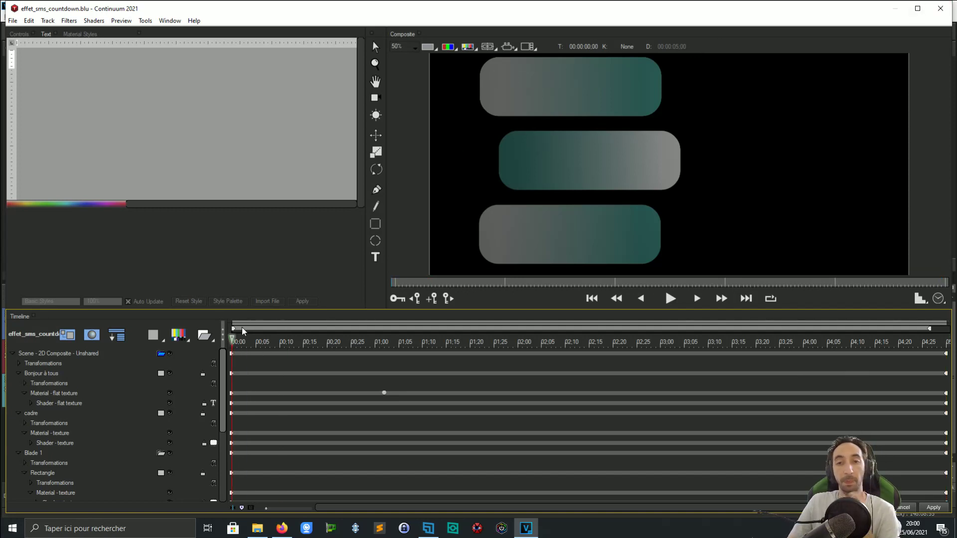
Step: Replace the "Bonjour à tous" text with "Est-ce que tu as pris les ustensiles d"
{"action": "left_click", "coordinate": [36, 374]}
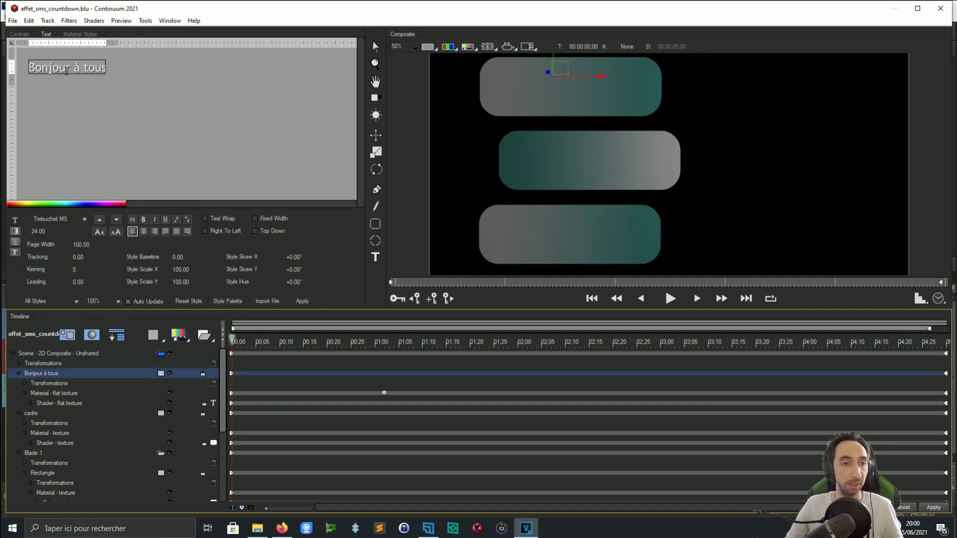
{"action": "left_click_drag", "start_coordinate": [106, 71], "coordinate": [19, 63]}
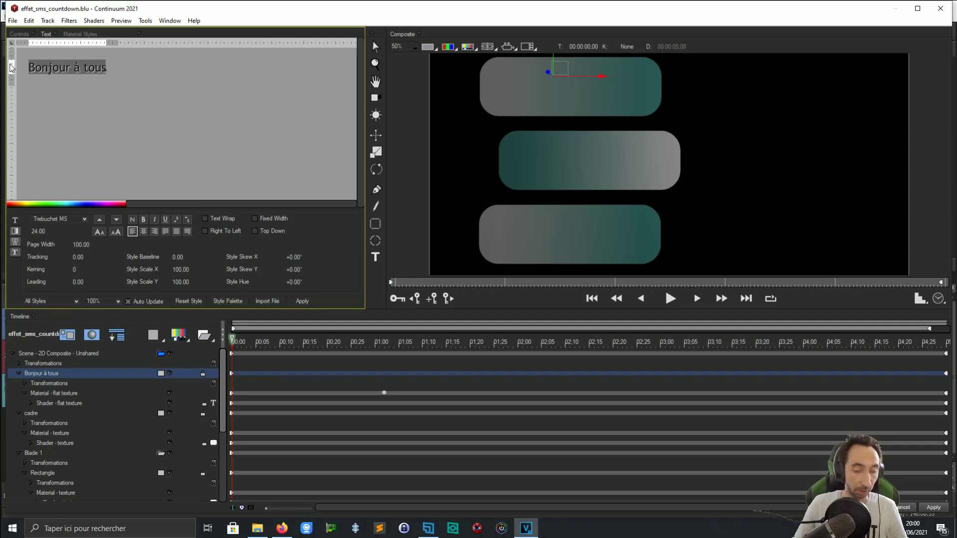
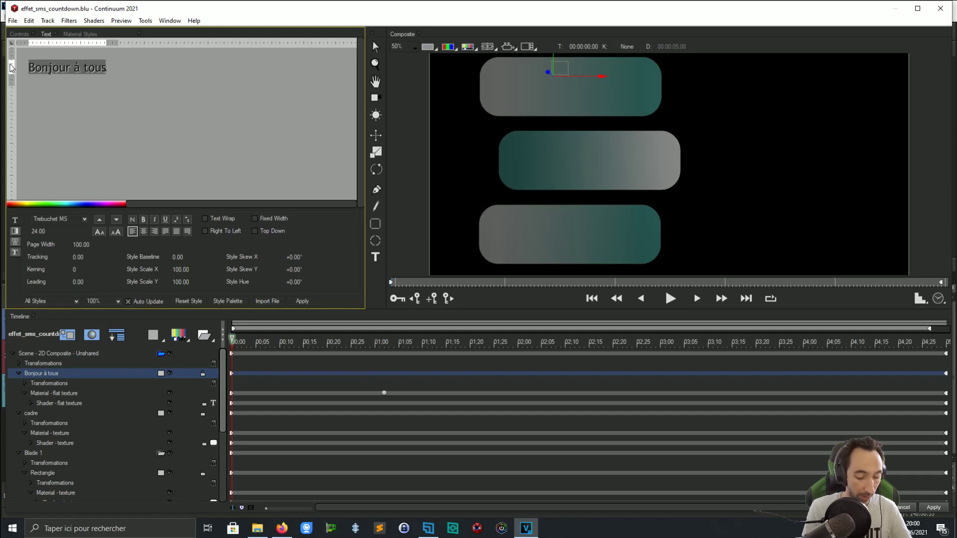
{"action": "type", "text": "Est"}
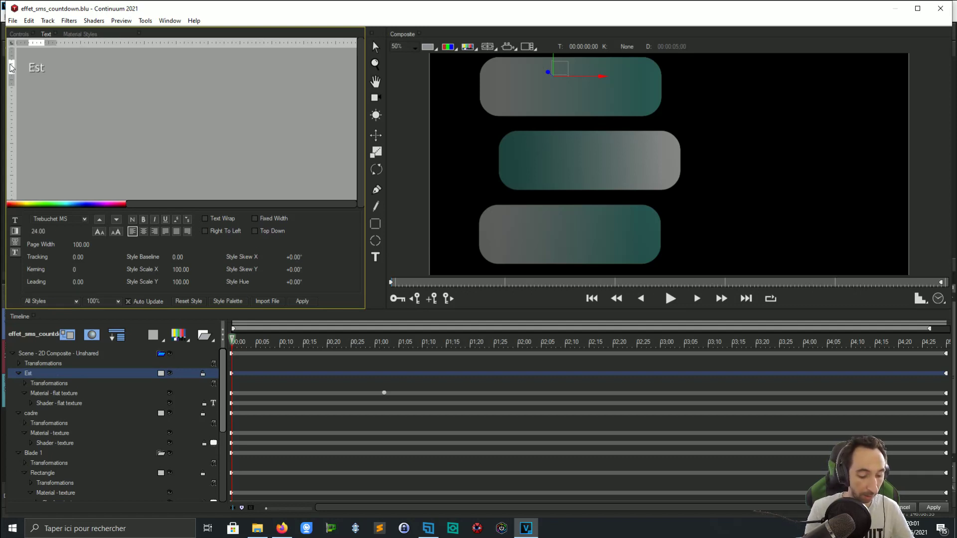
{"action": "type", "text": "-ce"}
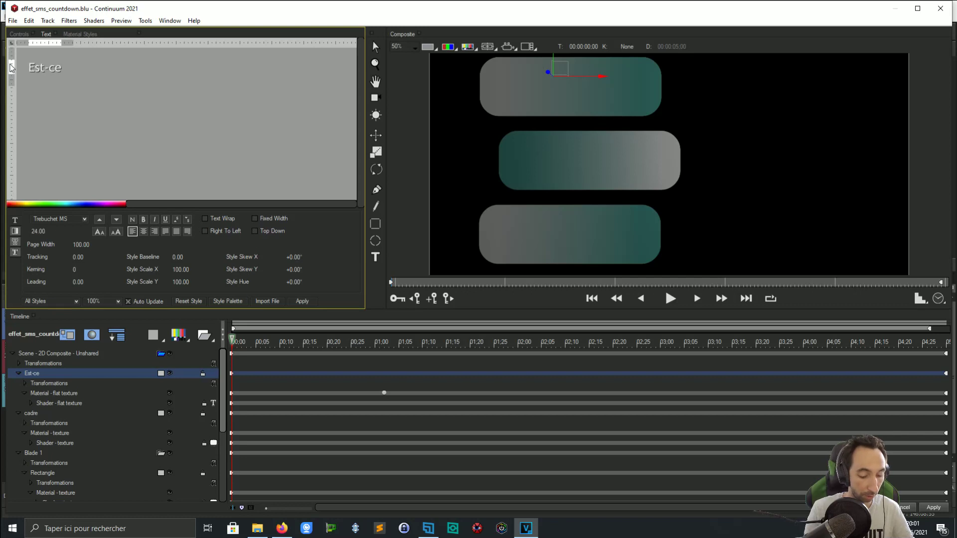
{"action": "type", "text": " que "}
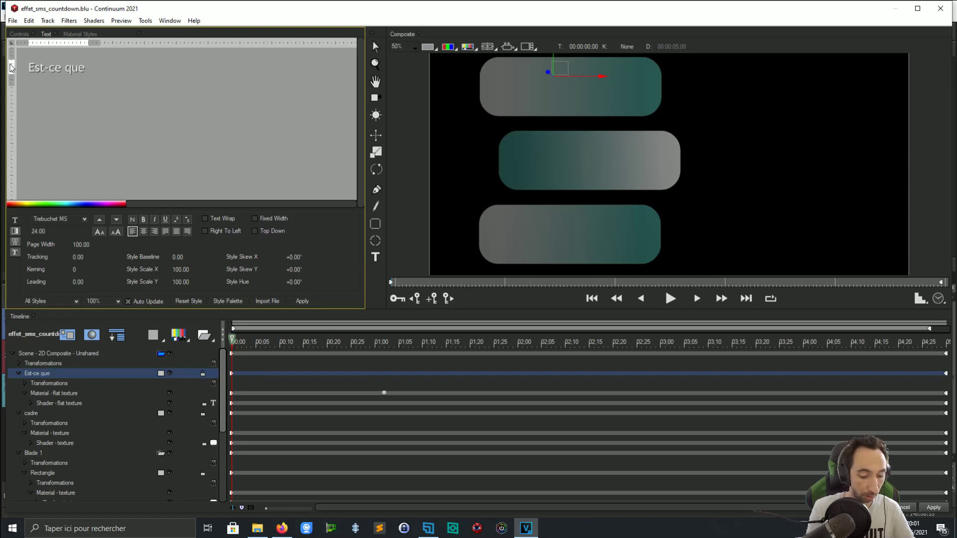
{"action": "type", "text": "tu as "}
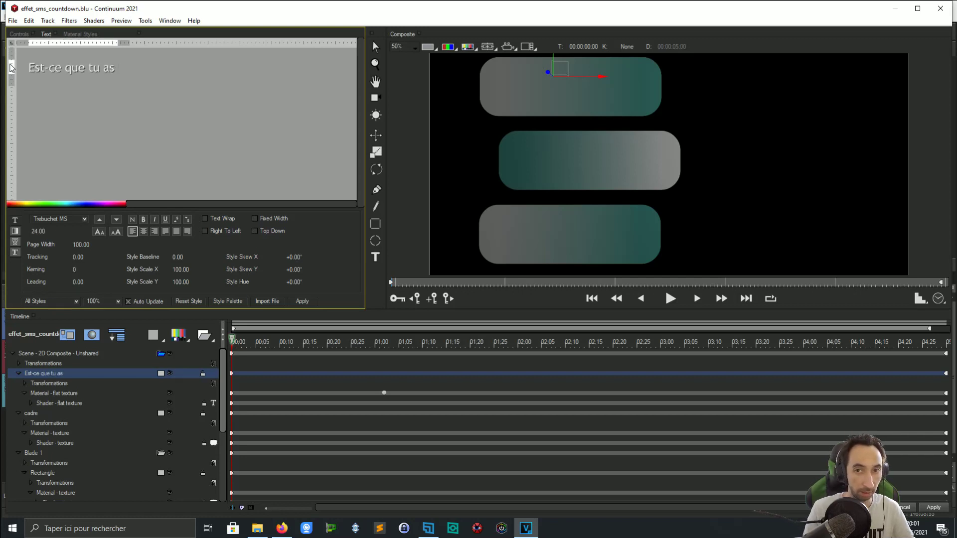
{"action": "type", "text": "pri"}
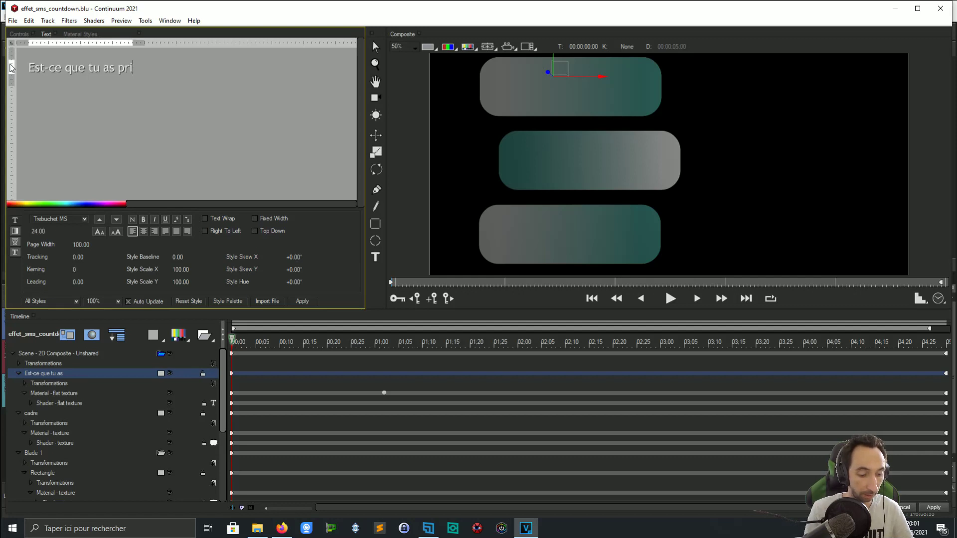
{"action": "type", "text": "s les"}
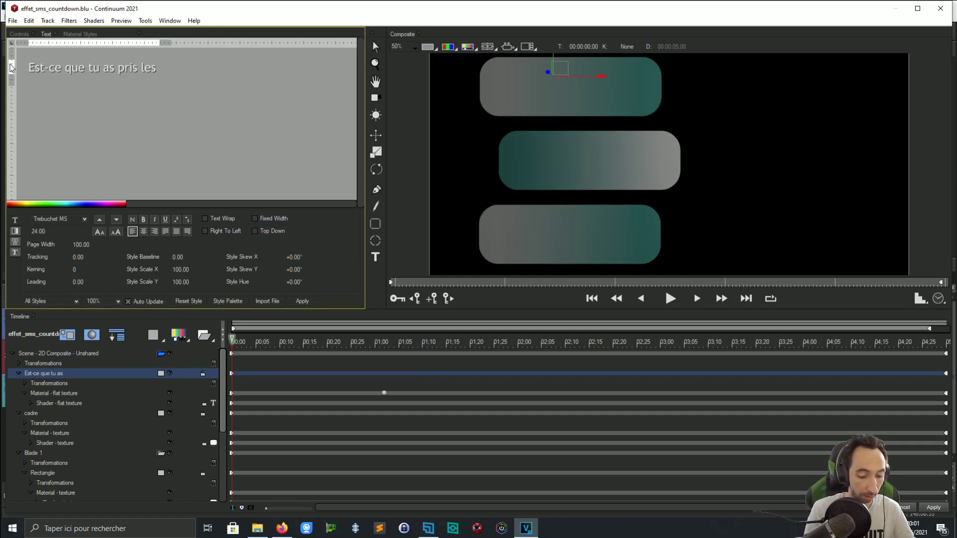
{"action": "type", "text": " uste"}
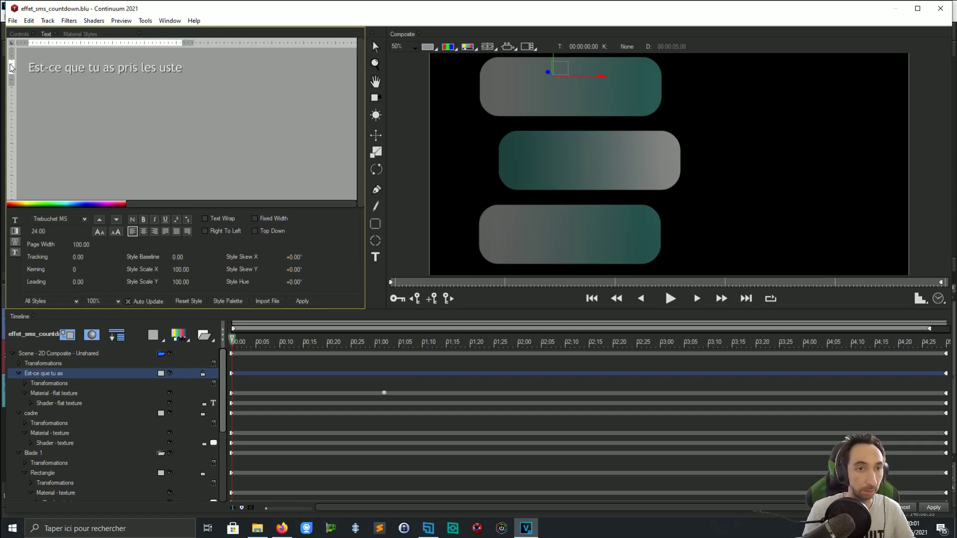
{"action": "type", "text": "nsil"}
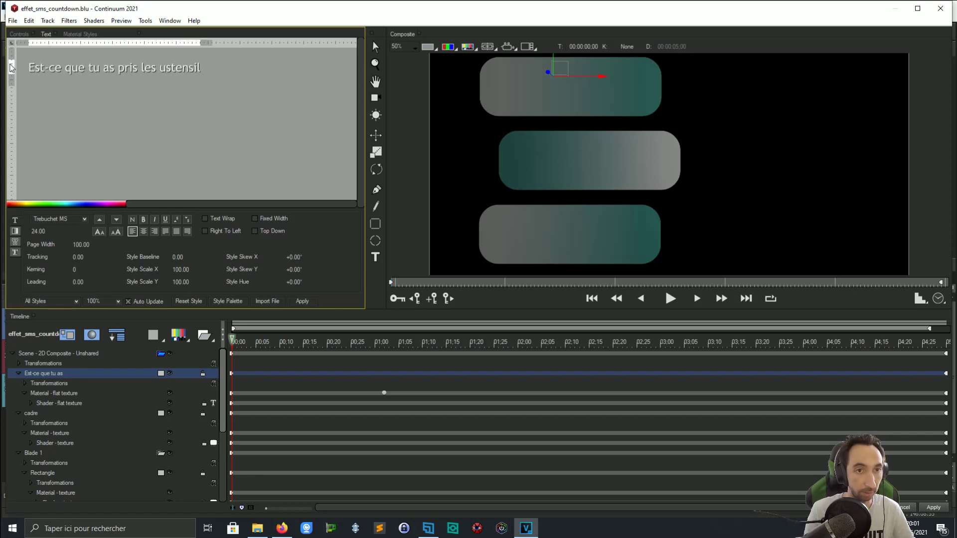
{"action": "type", "text": "es"}
{"action": "type", "text": " de"}
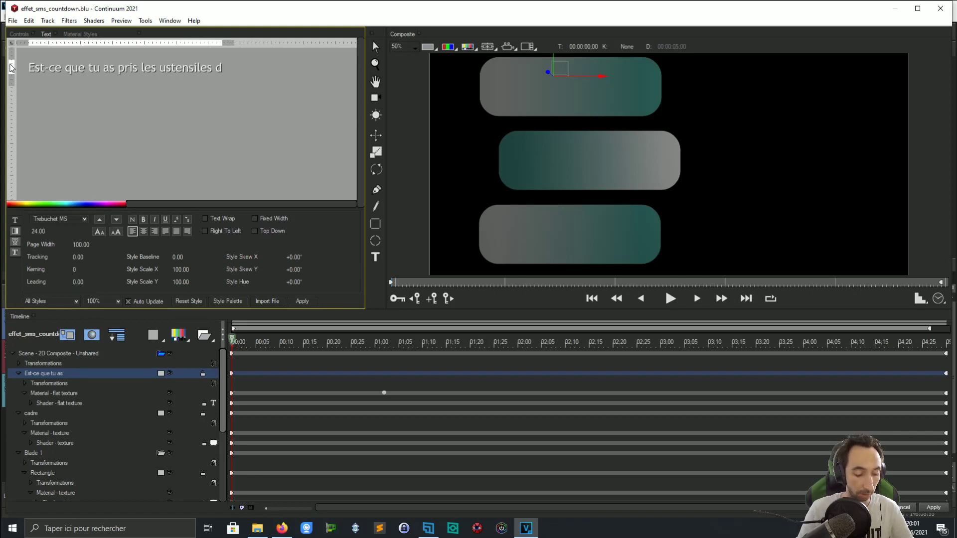
Step: Change the end of the message so it reads "Est-ce que tu as pris l'entonnoir ?"
{"action": "key", "text": "BackSpace"}
{"action": "key", "text": "BackSpace"}
{"action": "key", "text": "BackSpace"}
{"action": "key", "text": "BackSpace"}
{"action": "key", "text": "BackSpace"}
{"action": "key", "text": "BackSpace"}
{"action": "key", "text": "BackSpace"}
{"action": "key", "text": "BackSpace"}
{"action": "key", "text": "BackSpace"}
{"action": "key", "text": "BackSpace"}
{"action": "key", "text": "BackSpace"}
{"action": "key", "text": "BackSpace"}
{"action": "key", "text": "BackSpace"}
{"action": "key", "text": "BackSpace"}
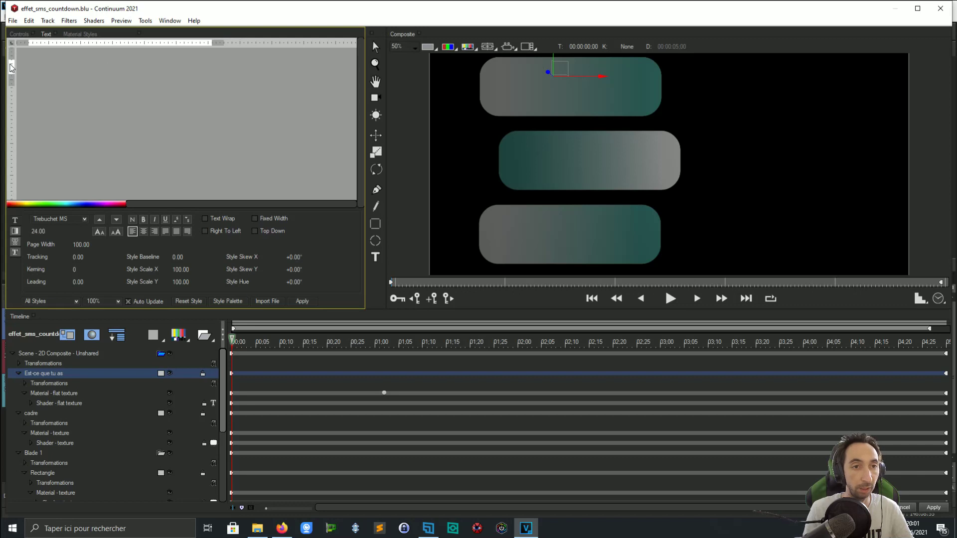
{"action": "key", "text": "BackSpace"}
{"action": "key", "text": "BackSpace"}
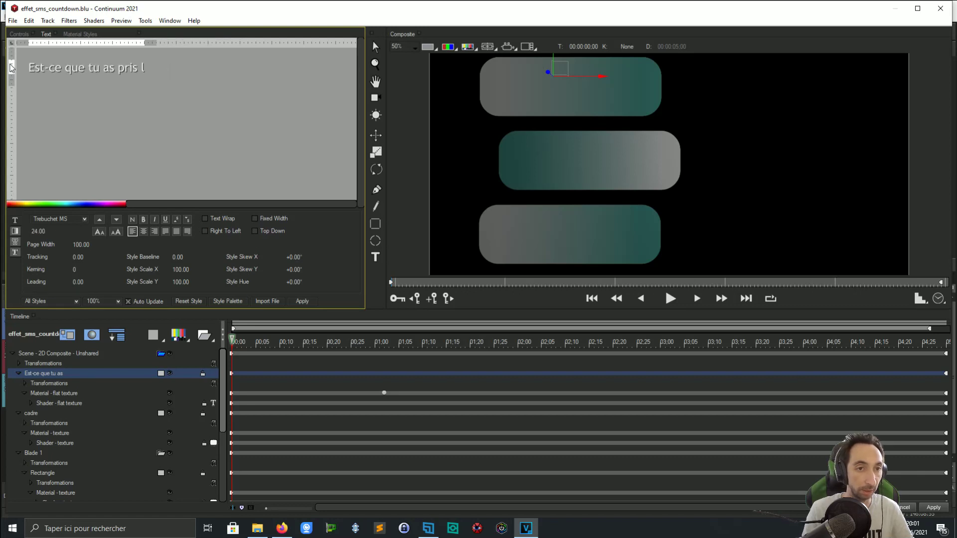
{"action": "type", "text": "'ento"}
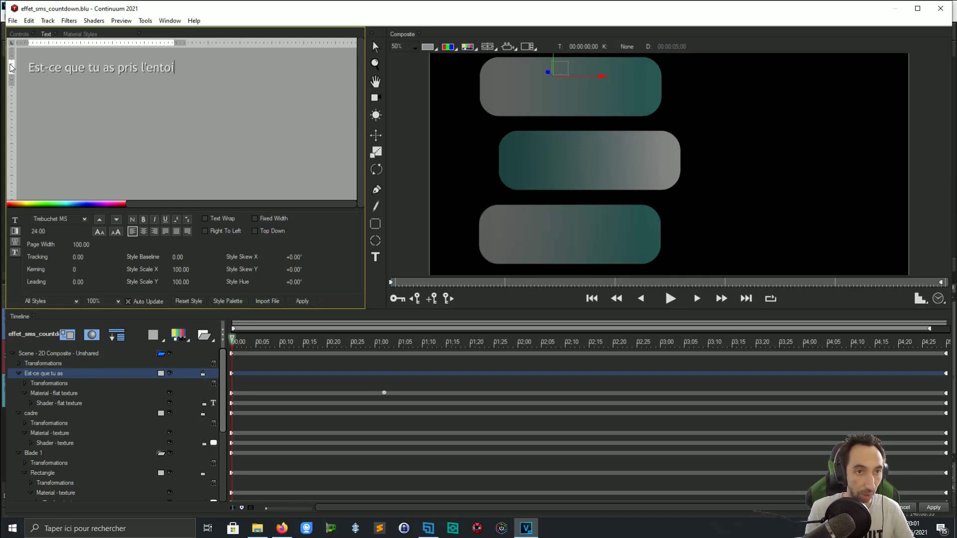
{"action": "type", "text": "nnoir"}
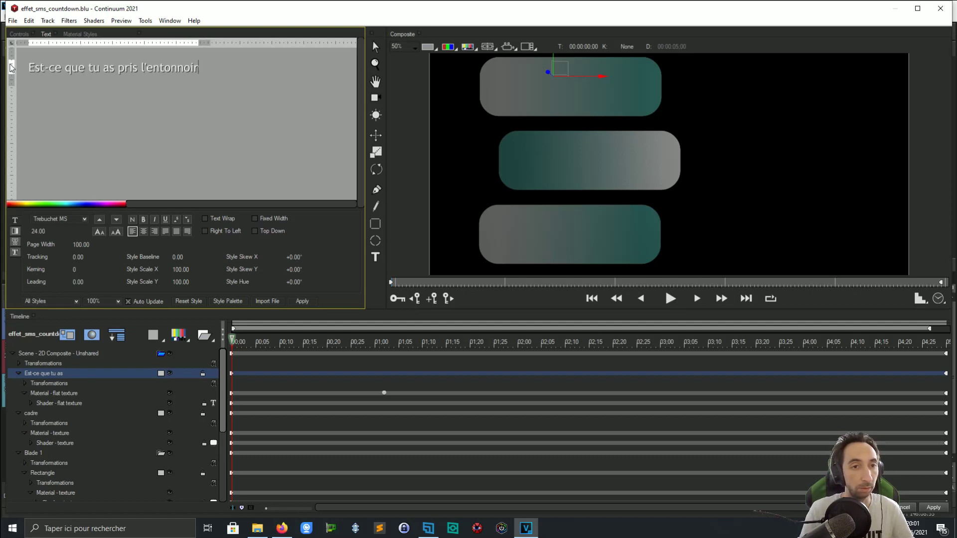
{"action": "key", "text": "BackSpace"}
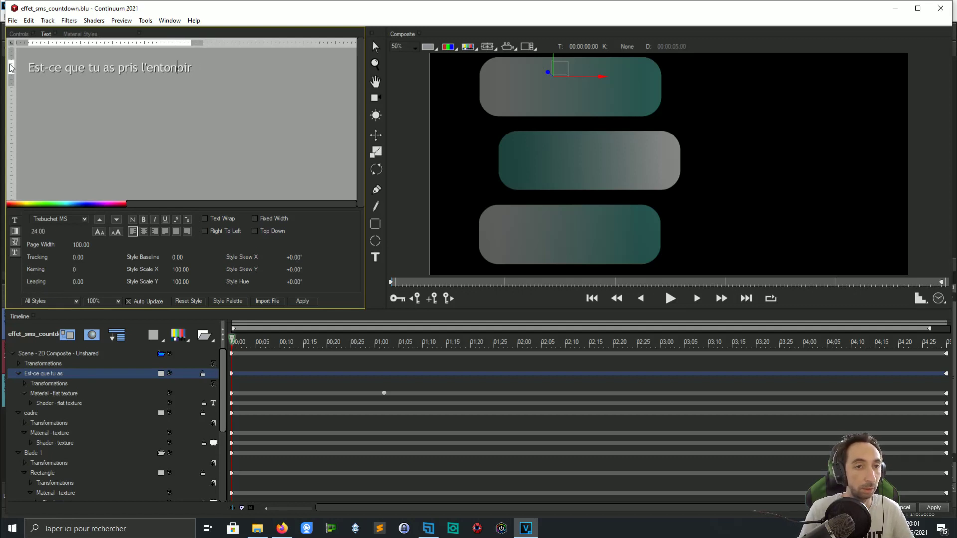
{"action": "type", "text": "n"}
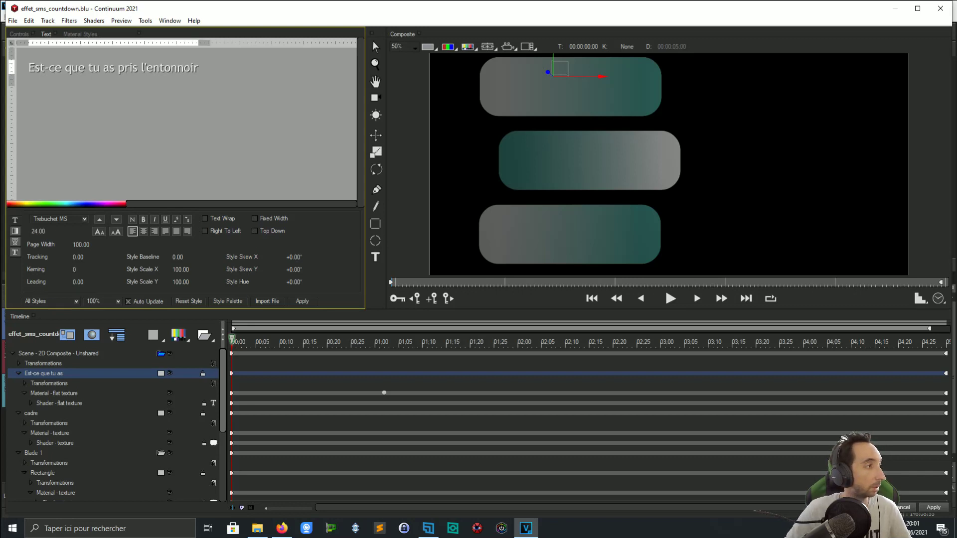
{"action": "key", "text": "alt+Tab"}
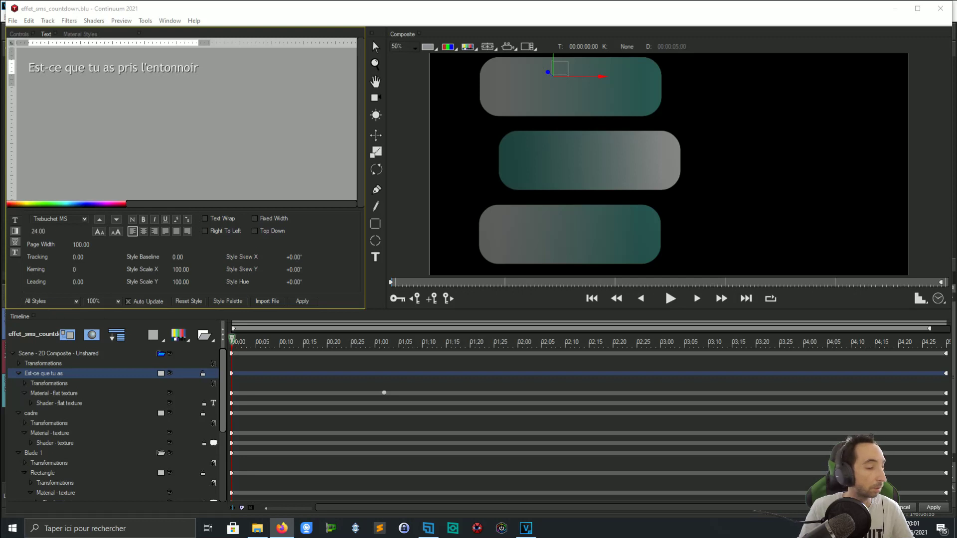
{"action": "left_click", "coordinate": [159, 96]}
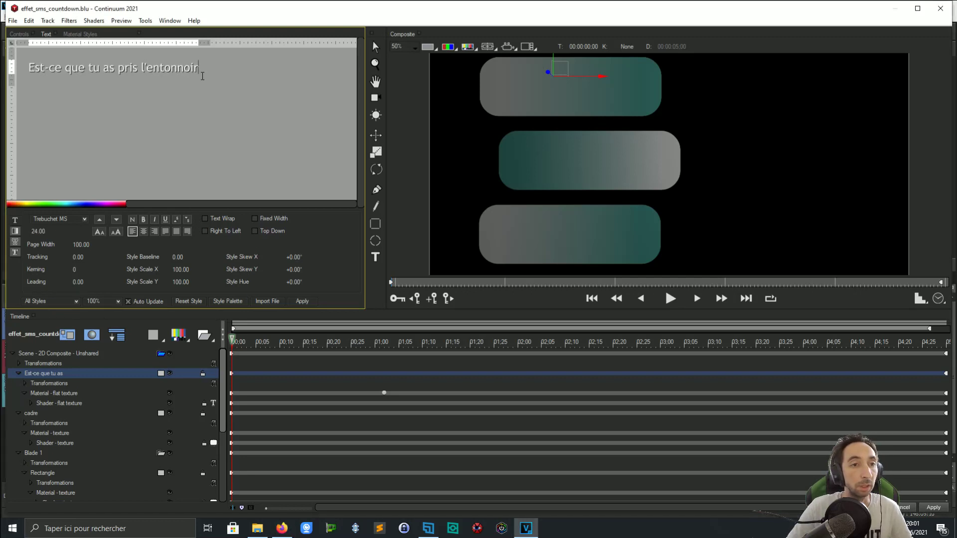
{"action": "type", "text": "?"}
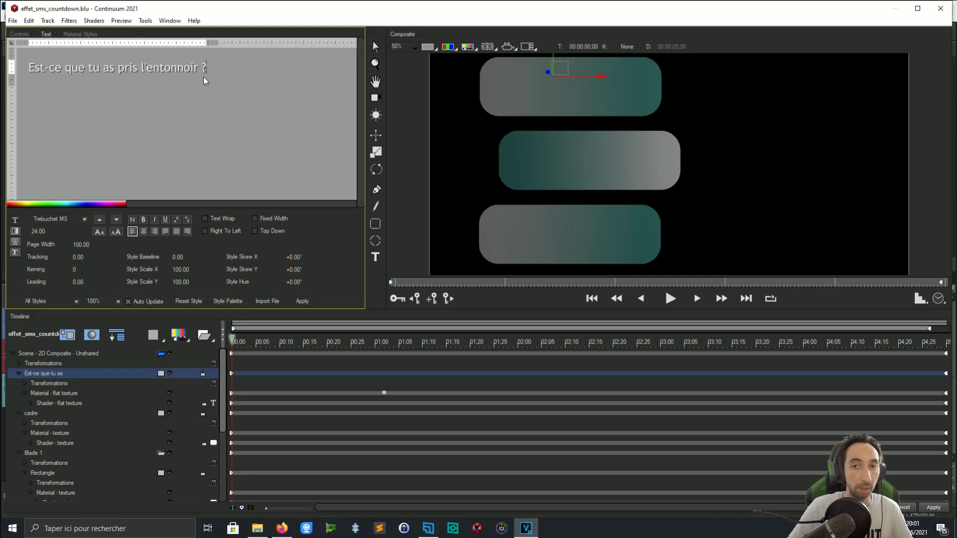
Step: Go to 00:00:01,14 and move the message text so it starts inside the first bubble
{"action": "left_click", "coordinate": [79, 381]}
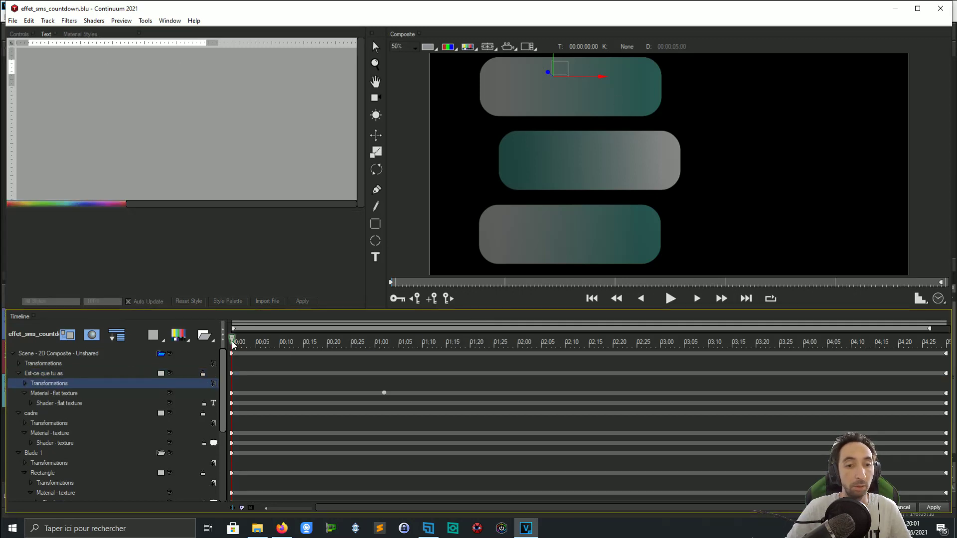
{"action": "left_click_drag", "start_coordinate": [235, 342], "coordinate": [413, 343]}
{"action": "left_click", "coordinate": [441, 343]}
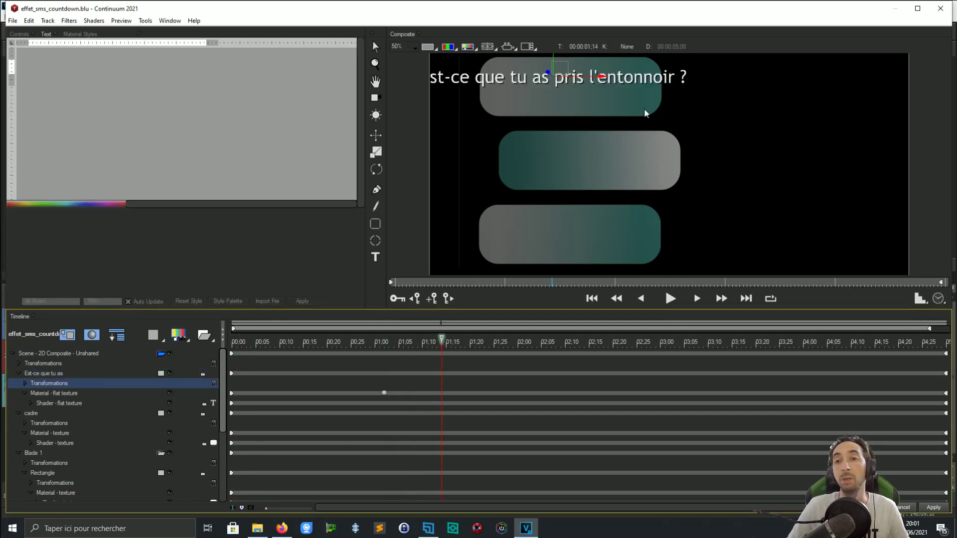
{"action": "left_click", "coordinate": [583, 72]}
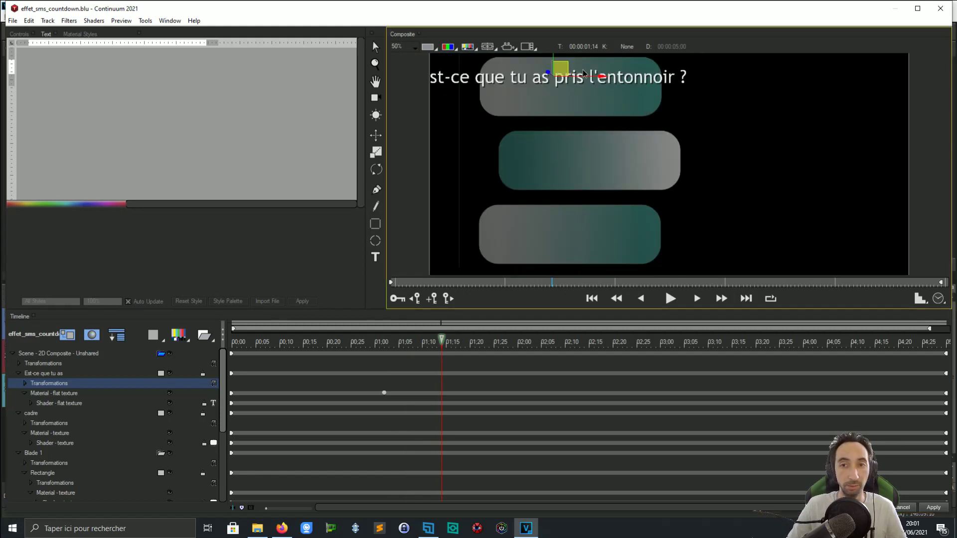
{"action": "left_click_drag", "start_coordinate": [583, 72], "coordinate": [642, 79]}
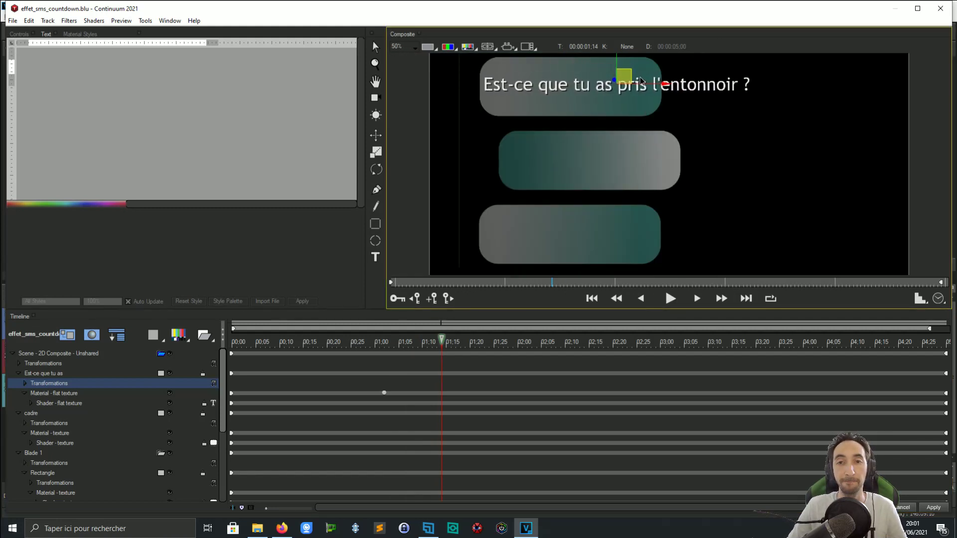
Step: Reduce the message text's font size to 14 and reposition it within the first bubble
{"action": "left_click", "coordinate": [51, 371]}
{"action": "left_click", "coordinate": [281, 528]}
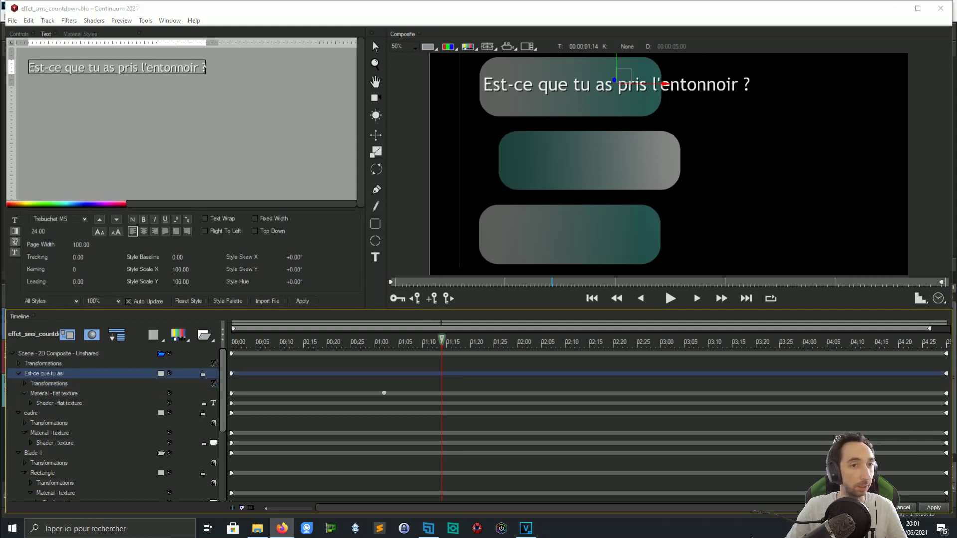
{"action": "left_click", "coordinate": [100, 233]}
{"action": "left_click_drag", "start_coordinate": [612, 80], "coordinate": [576, 83]}
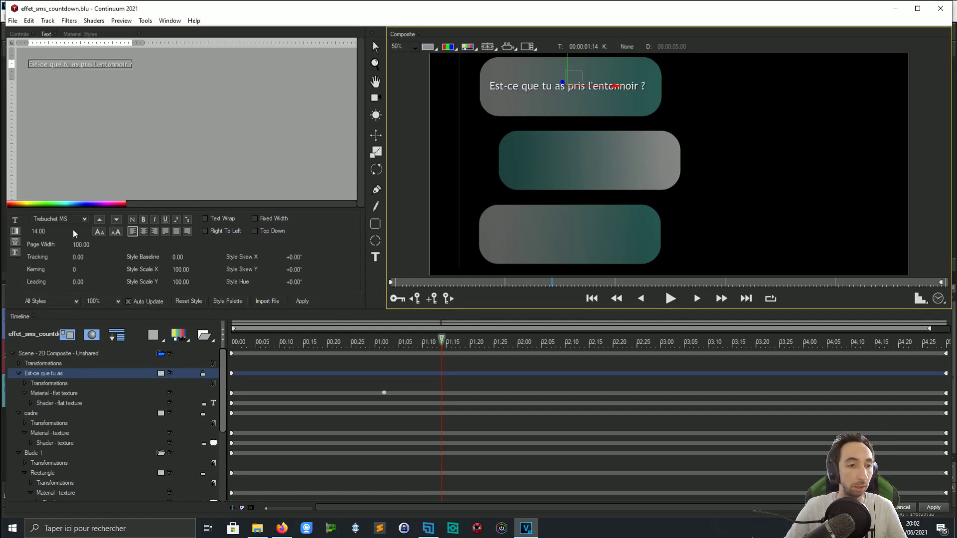
Step: Try font sizes 20, 18 and 17 on the message text in the first bubble
{"action": "left_click", "coordinate": [43, 237]}
{"action": "double_click", "coordinate": [42, 232]}
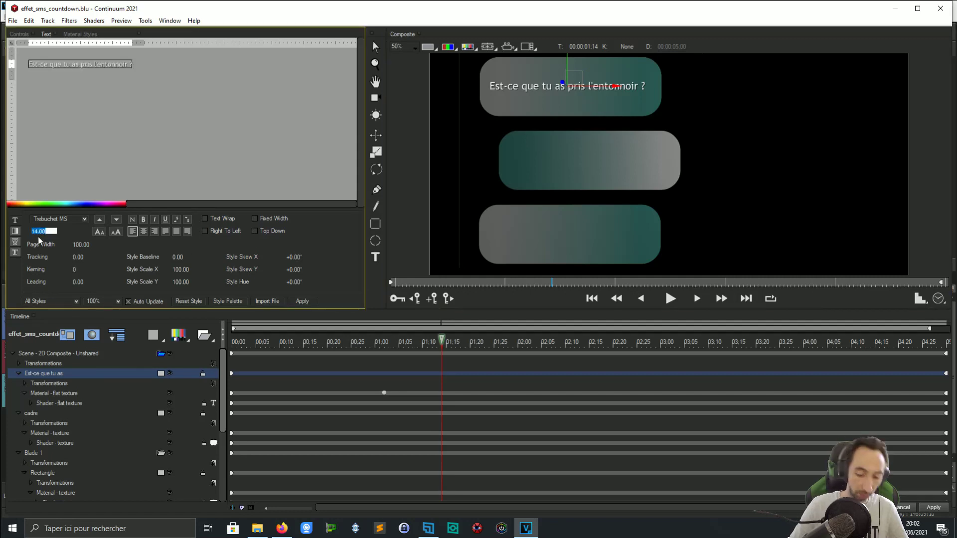
{"action": "type", "text": "20"}
{"action": "key", "text": "Return"}
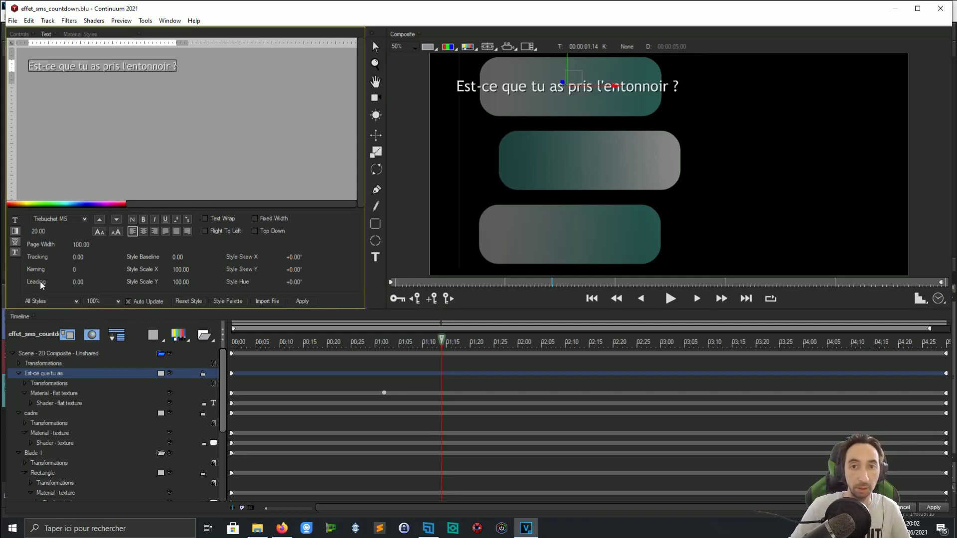
{"action": "double_click", "coordinate": [44, 231]}
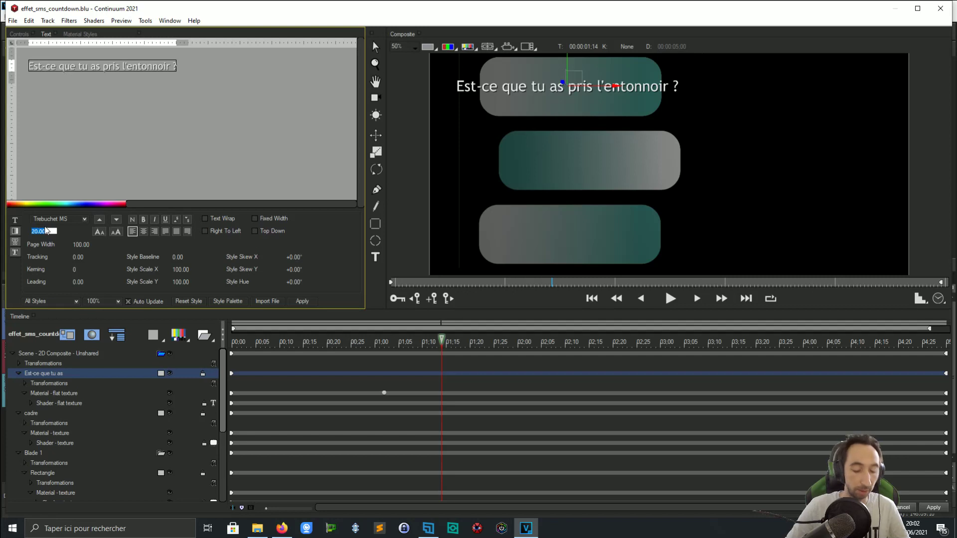
{"action": "type", "text": "18"}
{"action": "key", "text": "Return"}
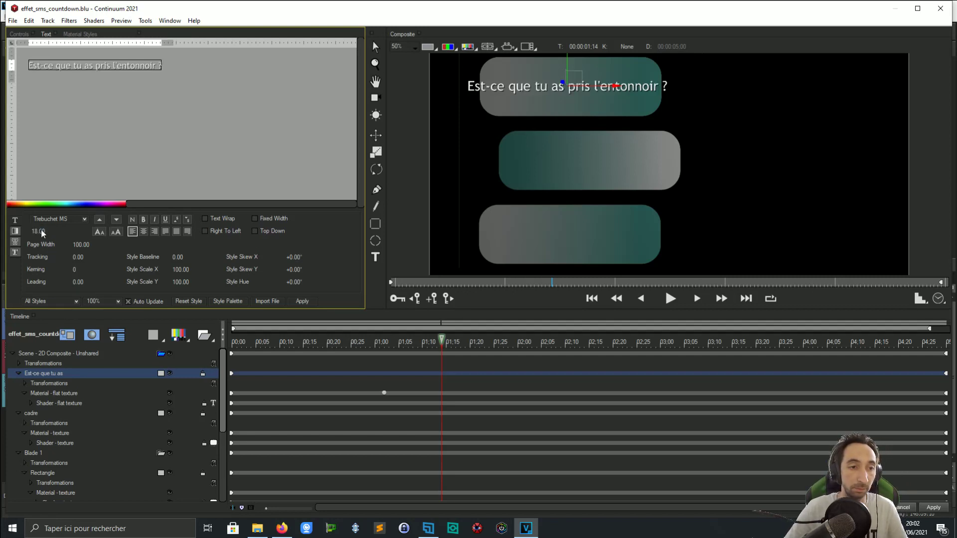
{"action": "double_click", "coordinate": [42, 232]}
{"action": "type", "text": "1"}
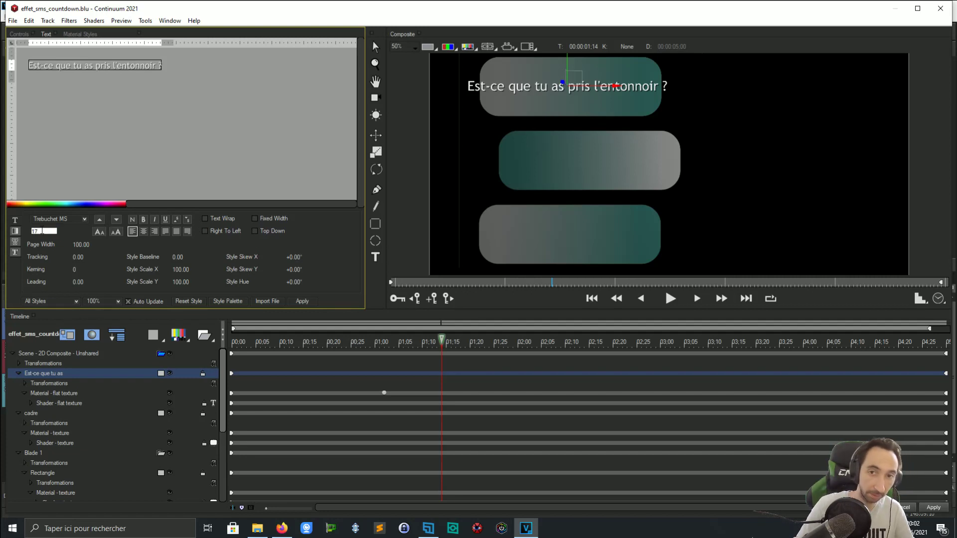
{"action": "type", "text": "7"}
{"action": "key", "text": "Return"}
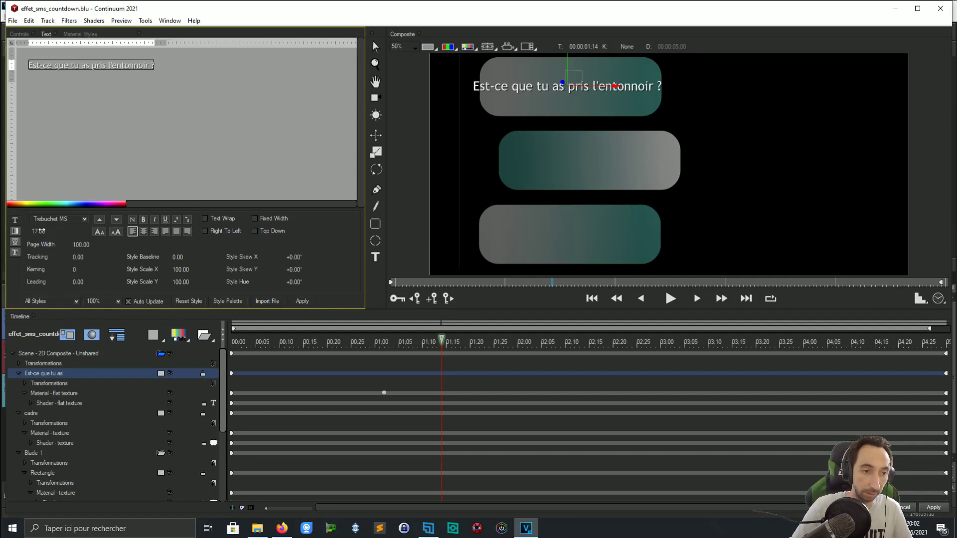
Step: Try font size 16, then set the message text to size 15 and nudge it slightly to the right within the first bubble
{"action": "double_click", "coordinate": [42, 231]}
{"action": "type", "text": "16"}
{"action": "key", "text": "Return"}
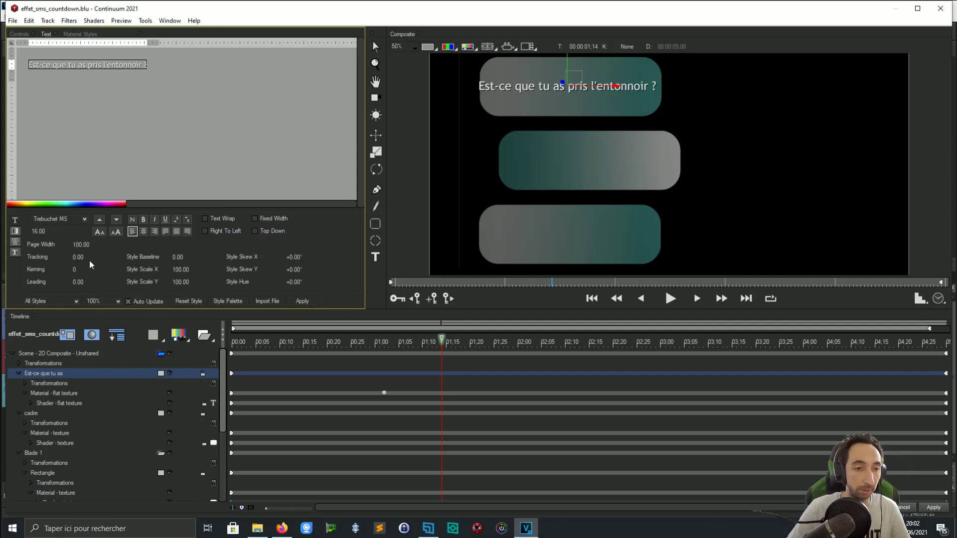
{"action": "double_click", "coordinate": [42, 231]}
{"action": "type", "text": "1"}
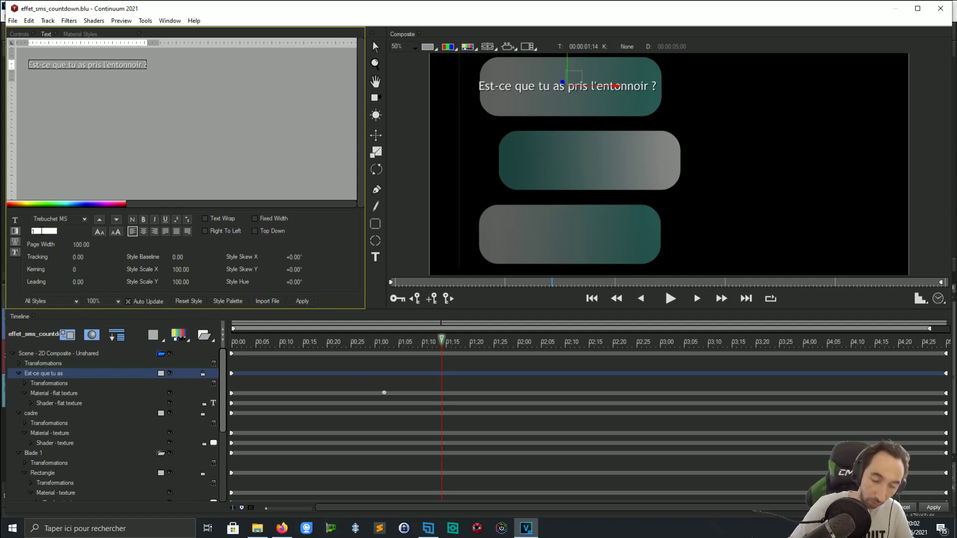
{"action": "type", "text": "5"}
{"action": "key", "text": "Return"}
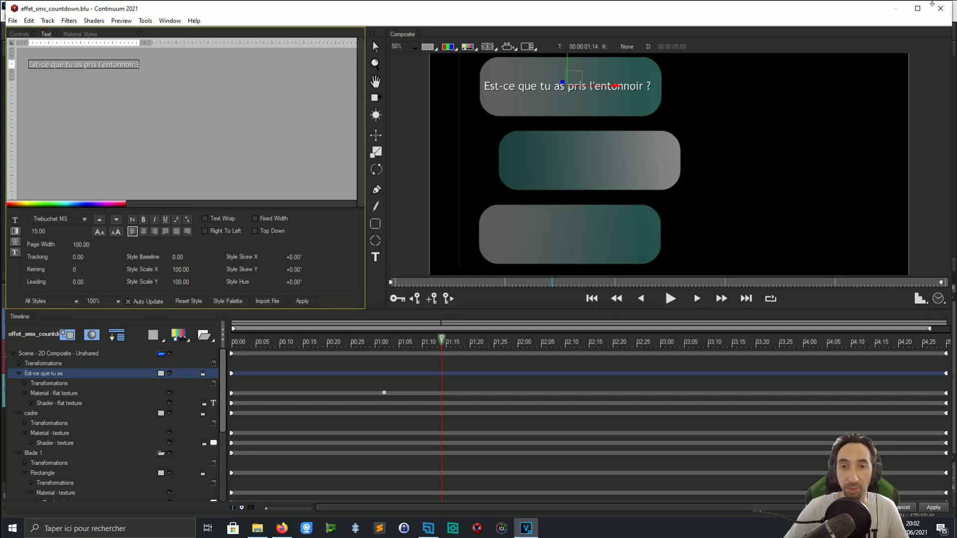
{"action": "left_click", "coordinate": [576, 77]}
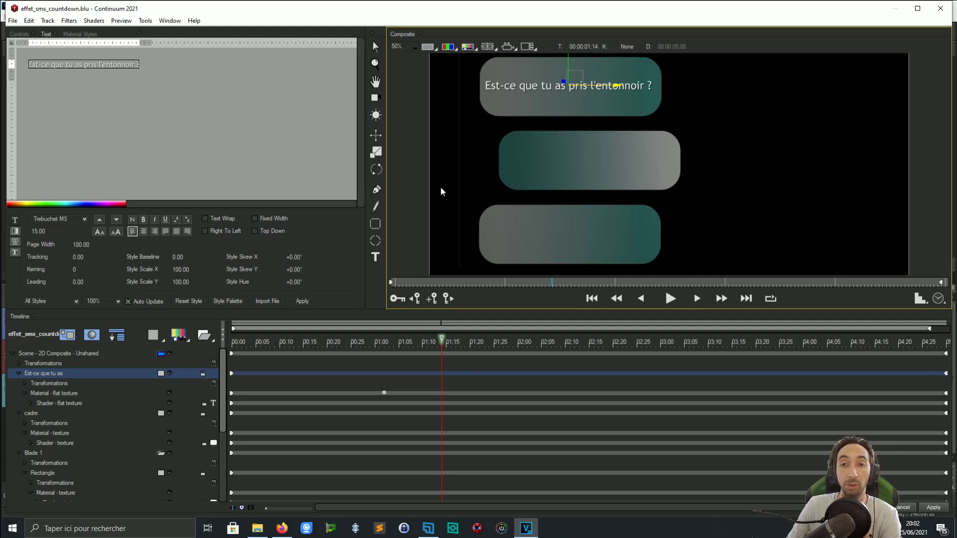
Step: Copy and paste the "Est-ce que tu as" text track and move one copy of the message into the second bubble
{"action": "right_click", "coordinate": [46, 373]}
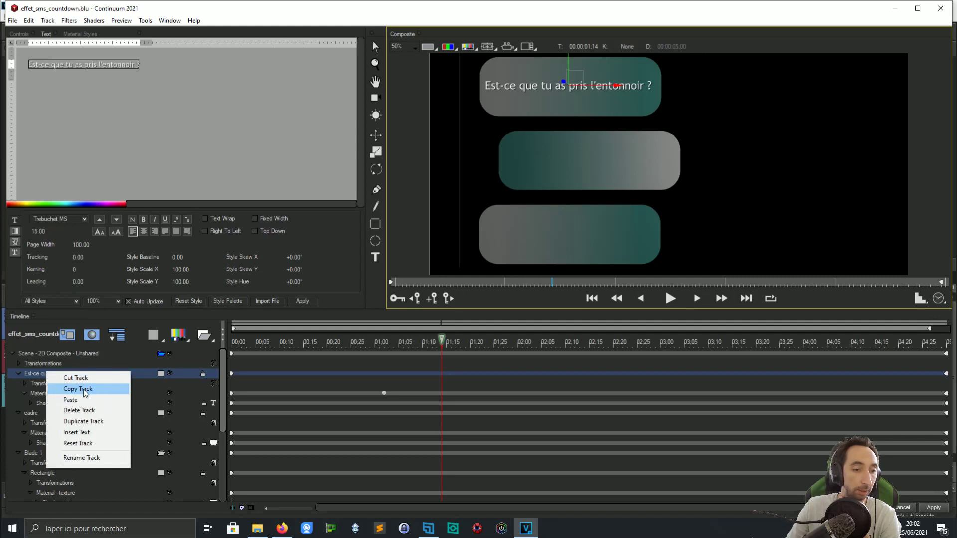
{"action": "left_click", "coordinate": [84, 389]}
{"action": "right_click", "coordinate": [45, 373]}
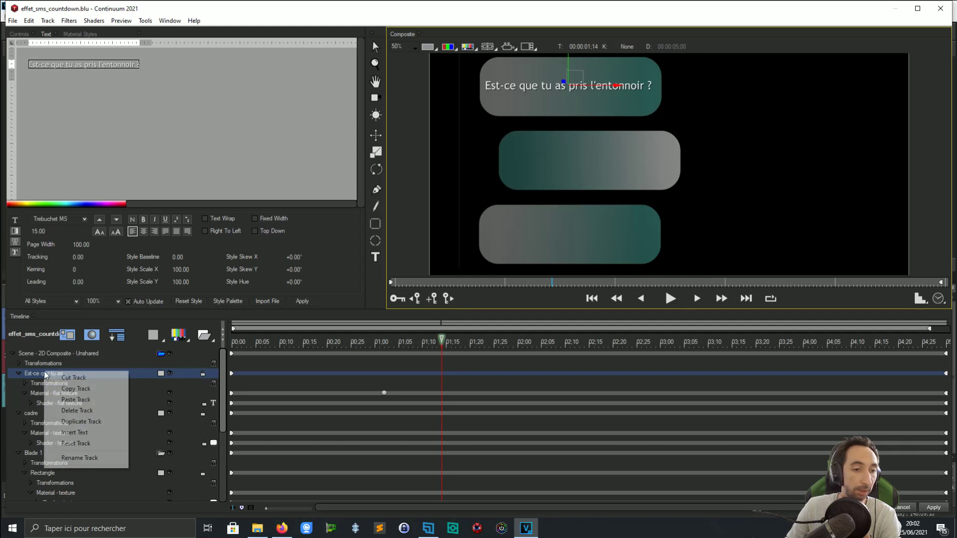
{"action": "left_click", "coordinate": [79, 400]}
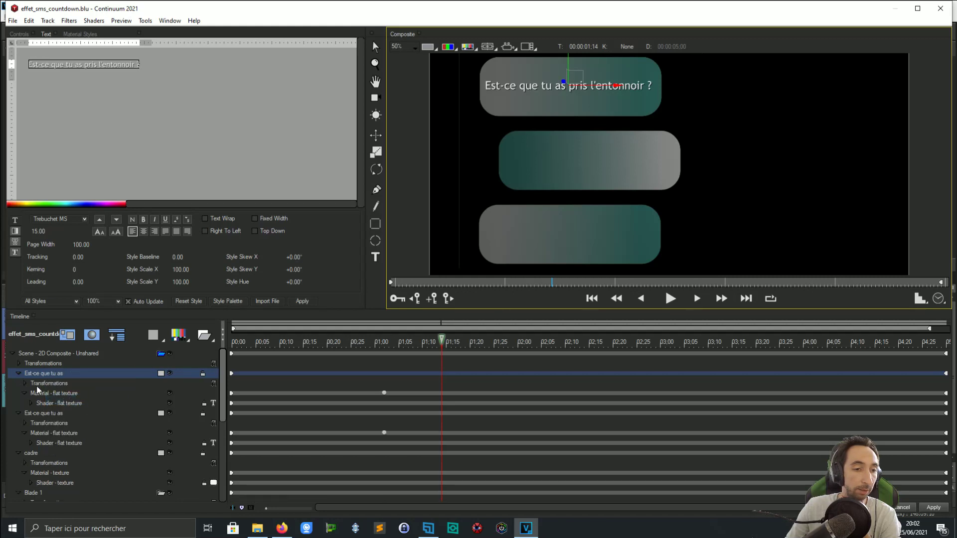
{"action": "left_click_drag", "start_coordinate": [575, 80], "coordinate": [592, 165]}
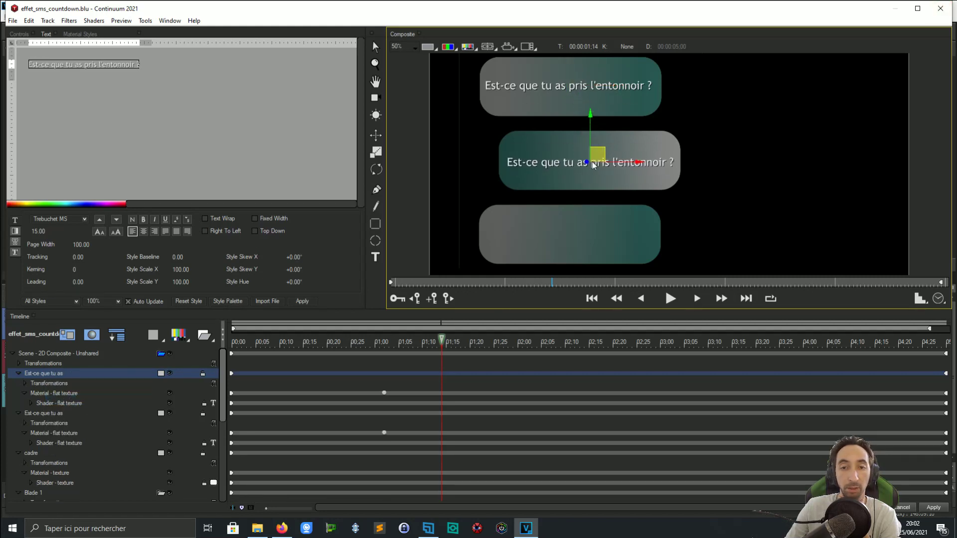
Step: Rename the text track of the second bubble's message to "heu"
{"action": "left_click", "coordinate": [48, 373]}
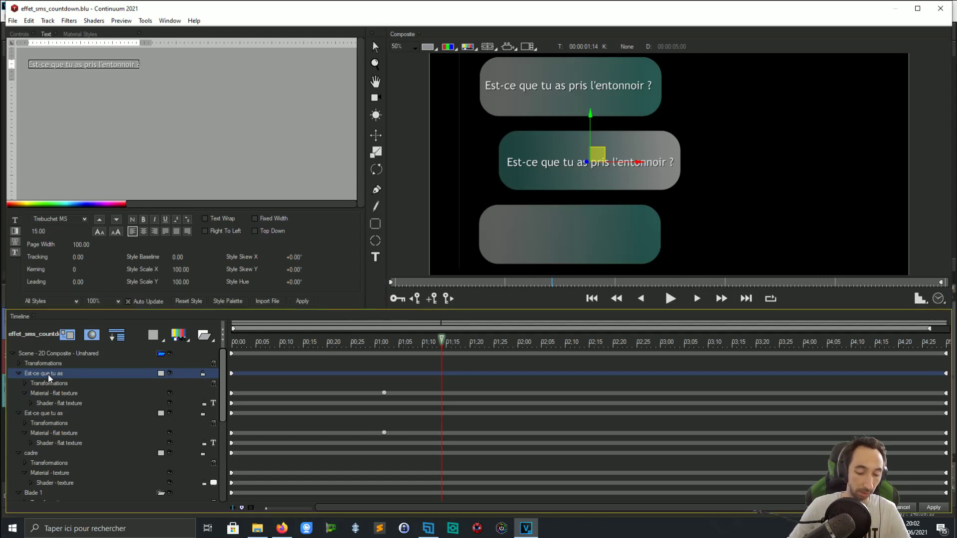
{"action": "left_click", "coordinate": [48, 375]}
{"action": "type", "text": "que"}
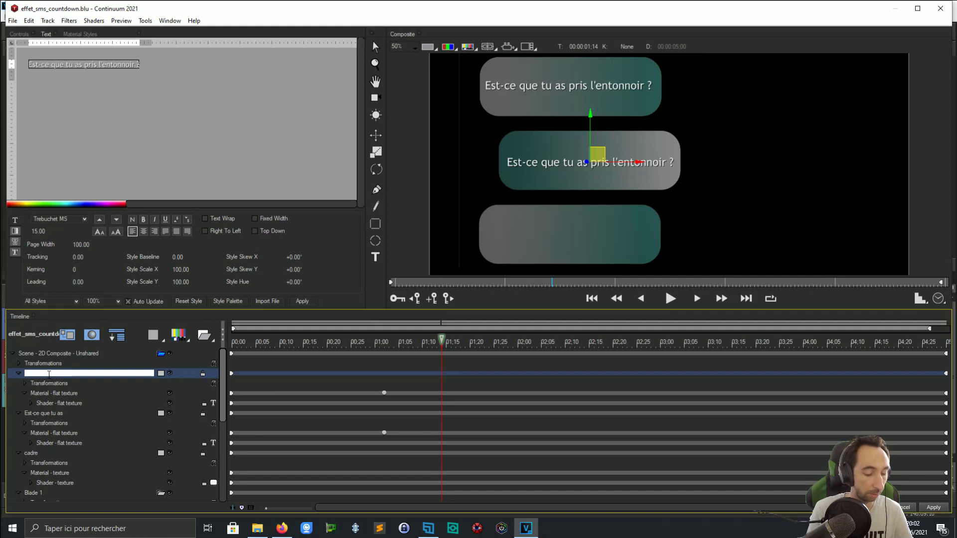
{"action": "type", "text": "heu"}
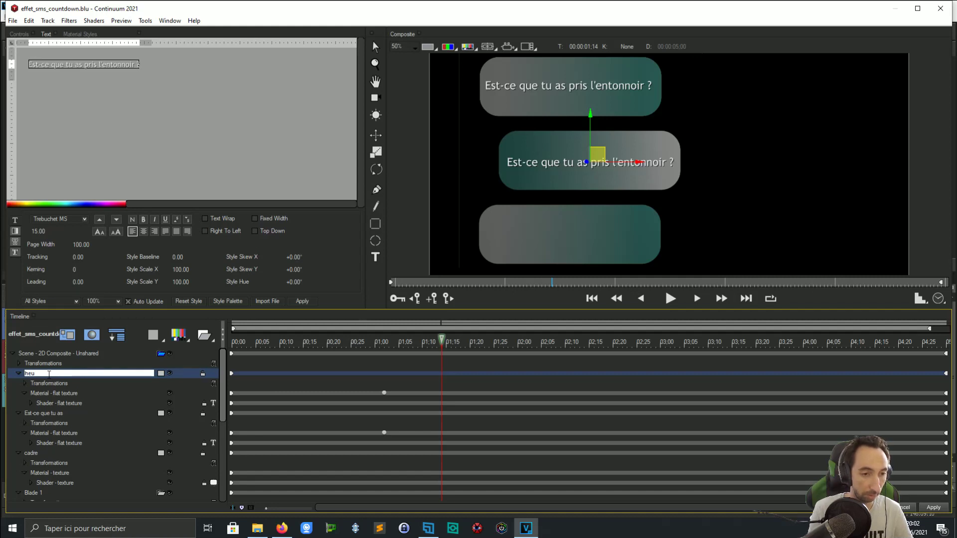
{"action": "key", "text": "Return"}
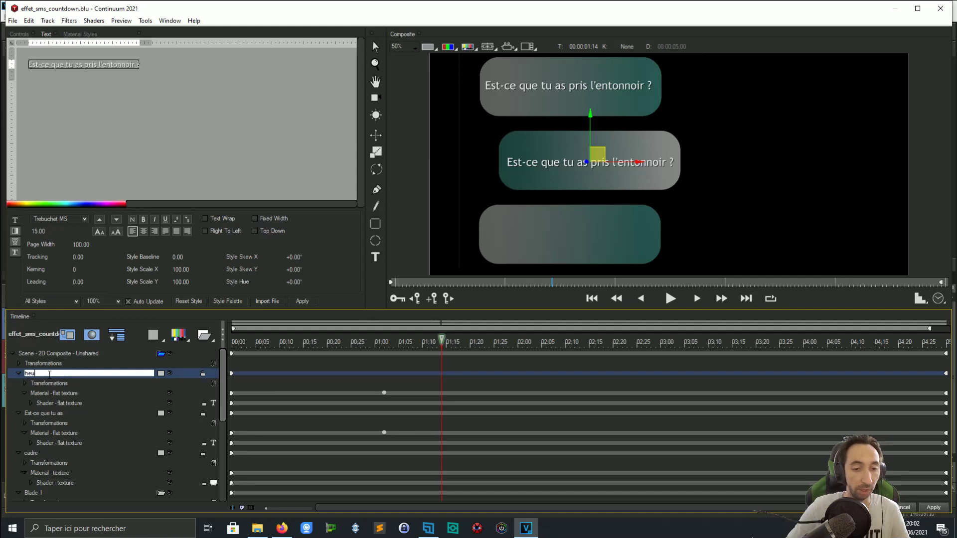
Step: Switch to Firefox and search the web for "emoticon"
{"action": "left_click", "coordinate": [282, 528]}
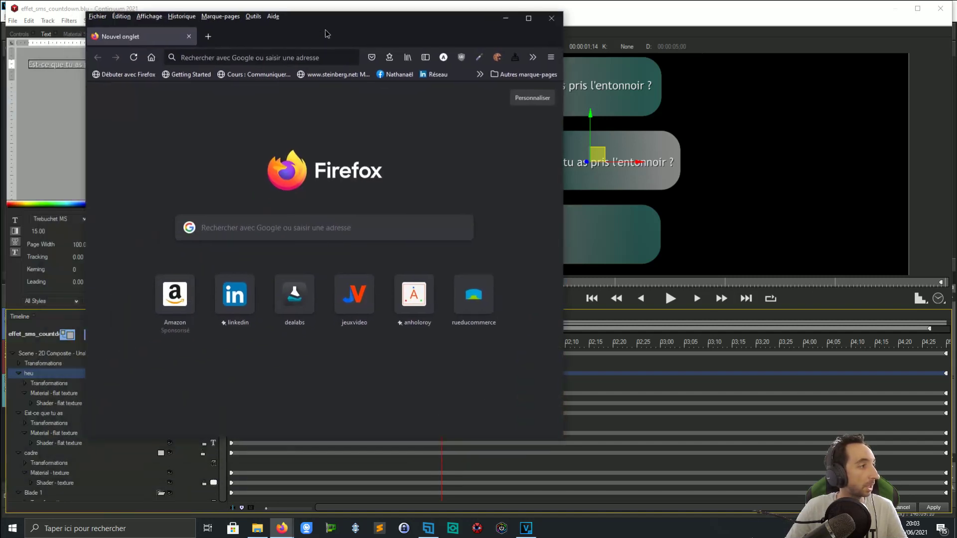
{"action": "left_click", "coordinate": [381, 71]}
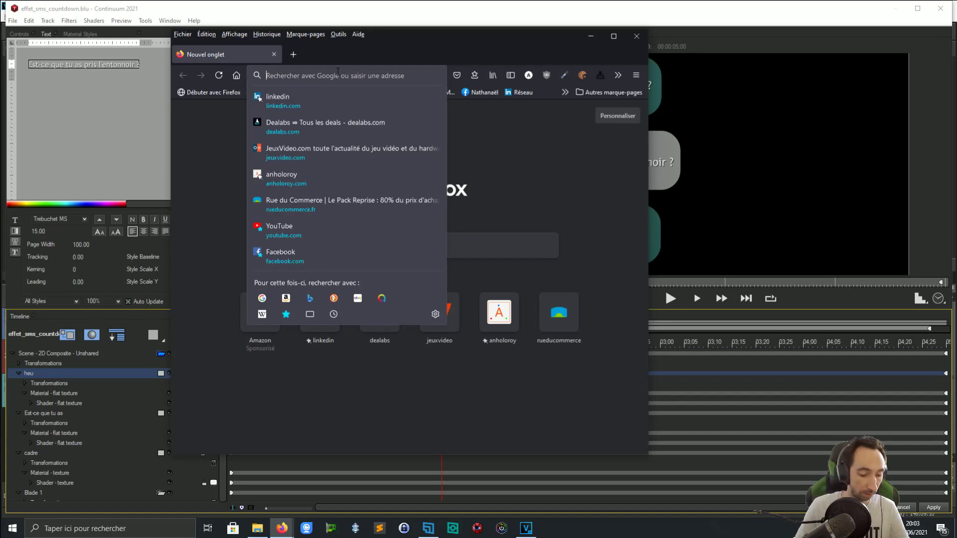
{"action": "type", "text": "emoticon"}
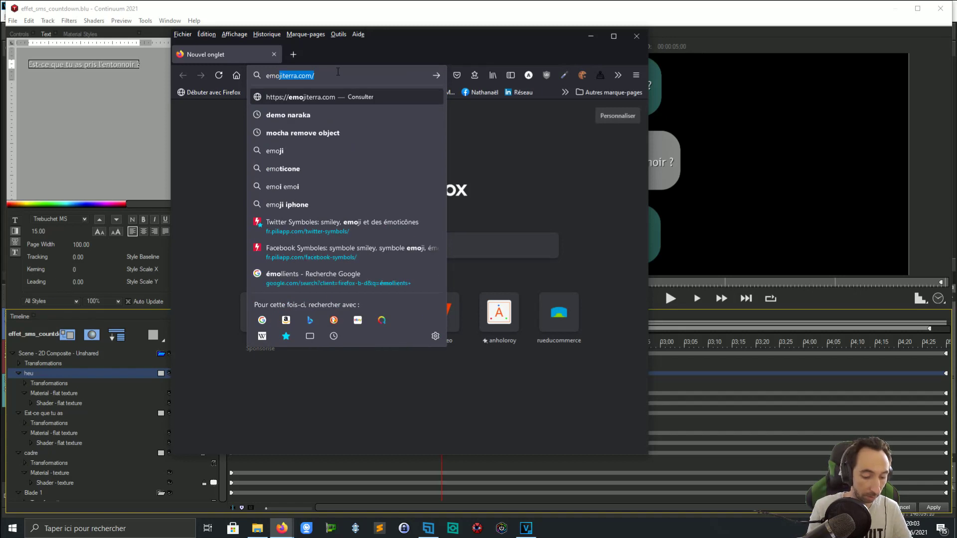
Step: Search the web for "emoticone" and open the lecoindunet.com list of emojis at its Smiley section
{"action": "type", "text": "e"}
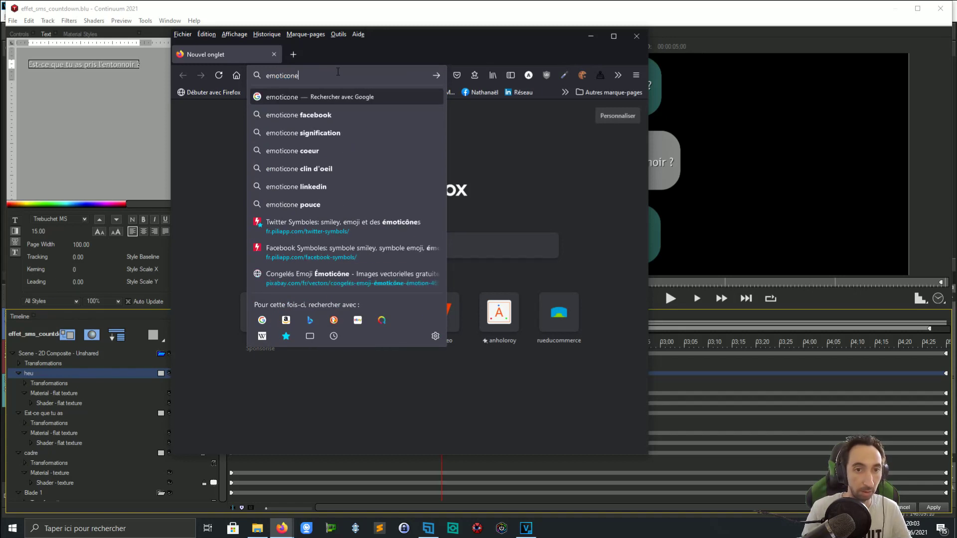
{"action": "key", "text": "Return"}
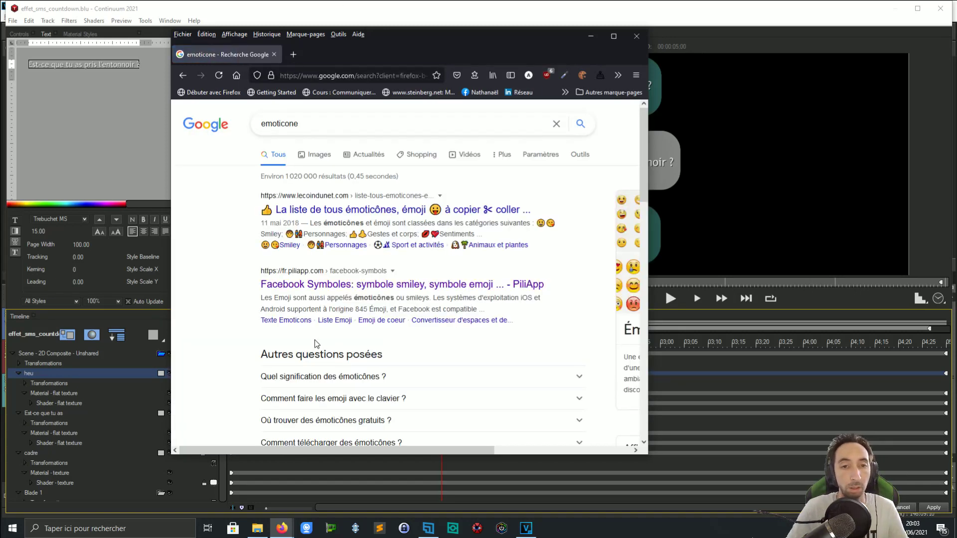
{"action": "left_click", "coordinate": [382, 209]}
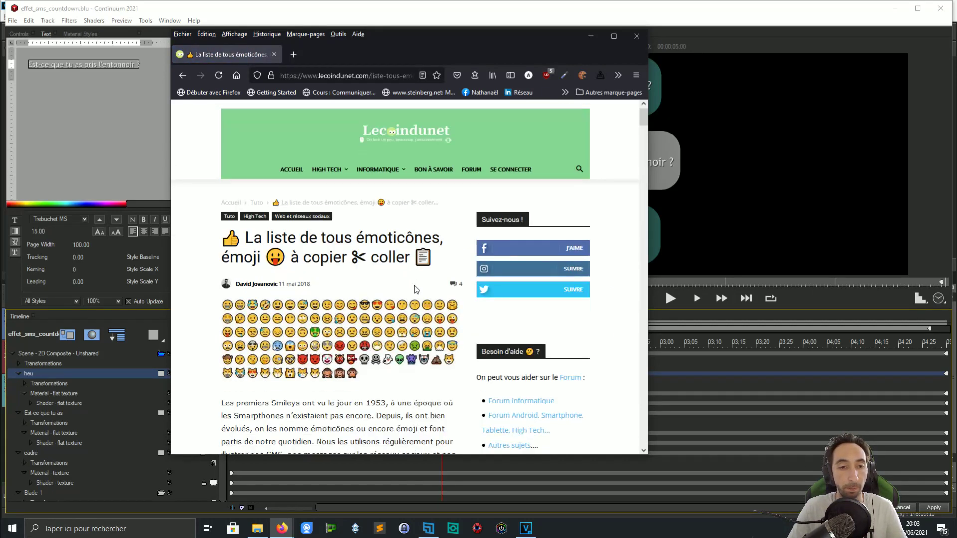
{"action": "scroll", "coordinate": [392, 295], "scroll_direction": "down", "scroll_amount": 2}
{"action": "scroll", "coordinate": [390, 294], "scroll_direction": "down", "scroll_amount": 10}
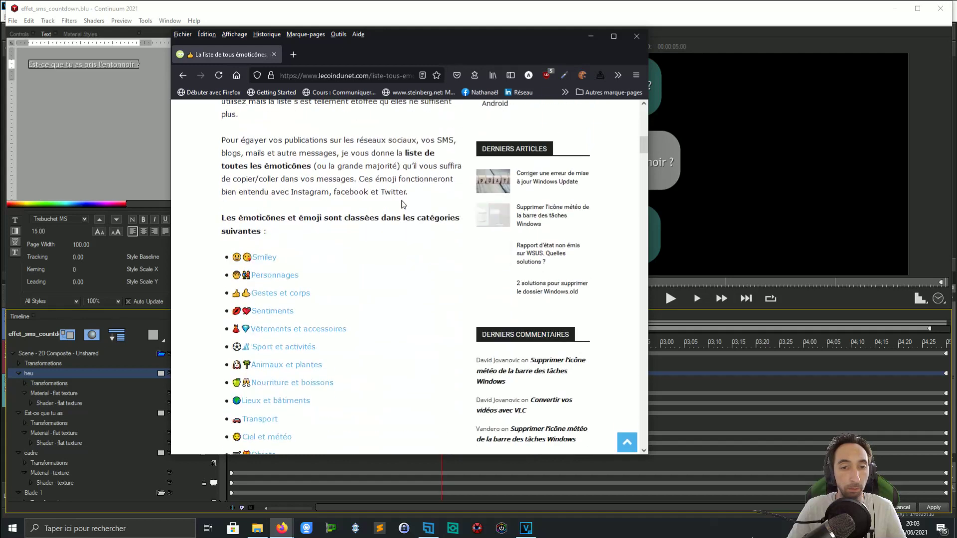
{"action": "scroll", "coordinate": [275, 219], "scroll_direction": "down", "scroll_amount": 7}
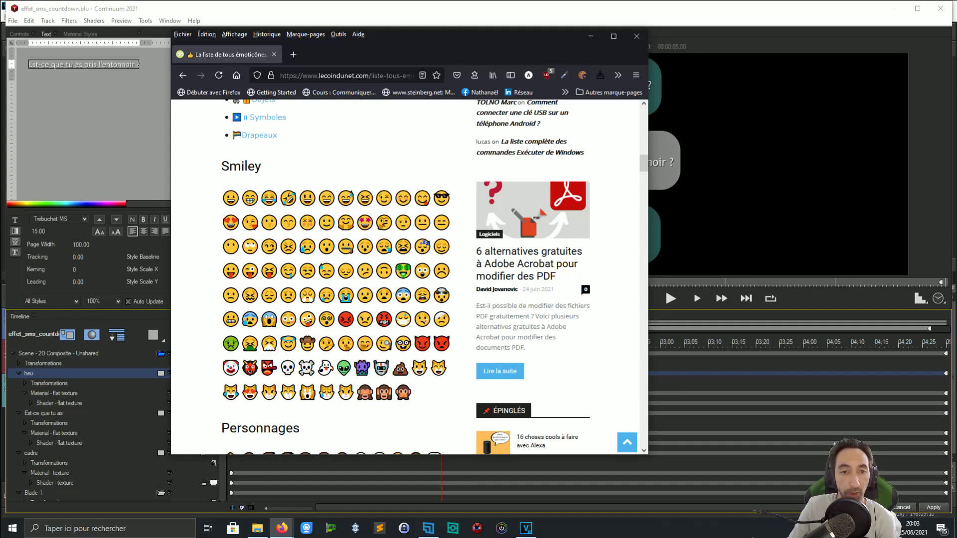
Step: Copy the thinking-face emoji from the Smiley list and switch back to Continuum
{"action": "double_click", "coordinate": [383, 222]}
{"action": "right_click", "coordinate": [384, 222]}
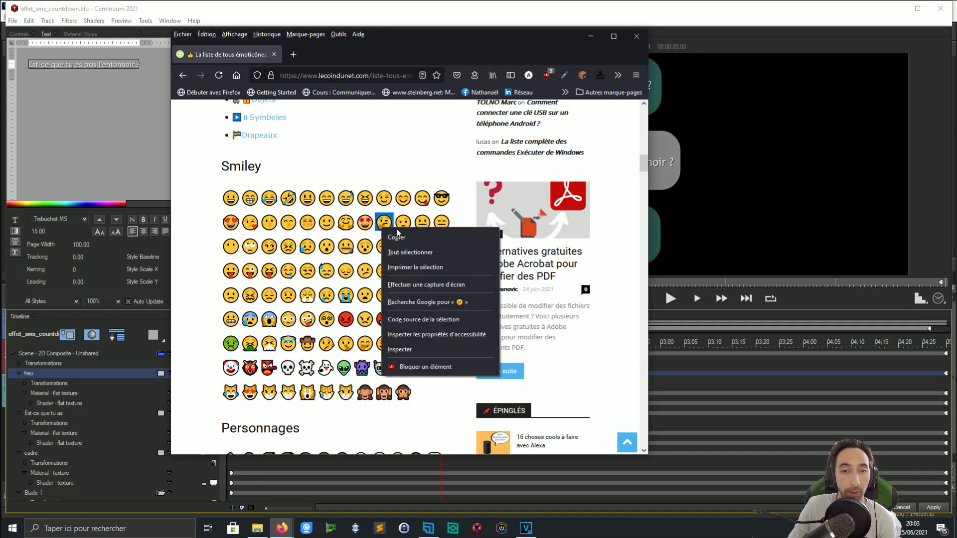
{"action": "left_click", "coordinate": [411, 234]}
{"action": "left_click", "coordinate": [591, 36]}
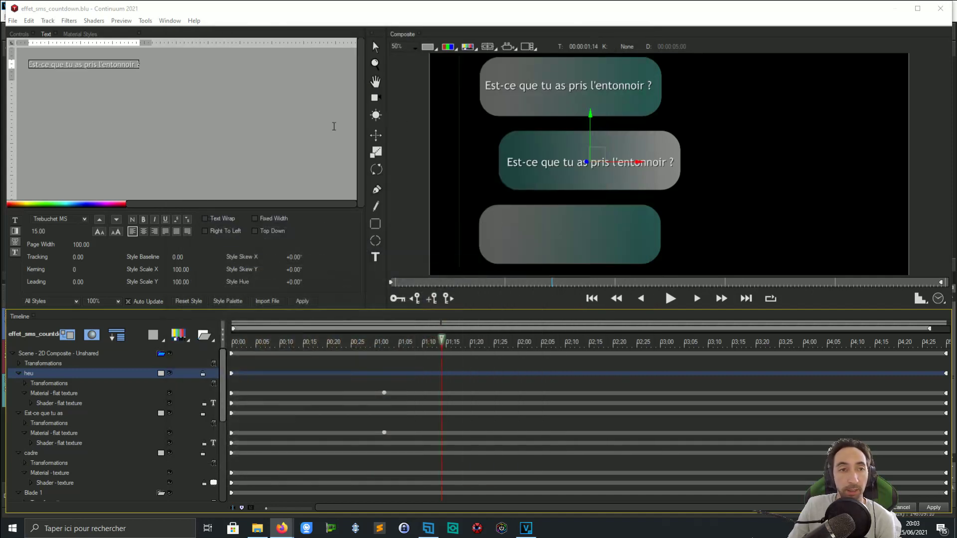
Step: Replace the middle bubble's text with "Quel entonnoir"
{"action": "left_click", "coordinate": [141, 66]}
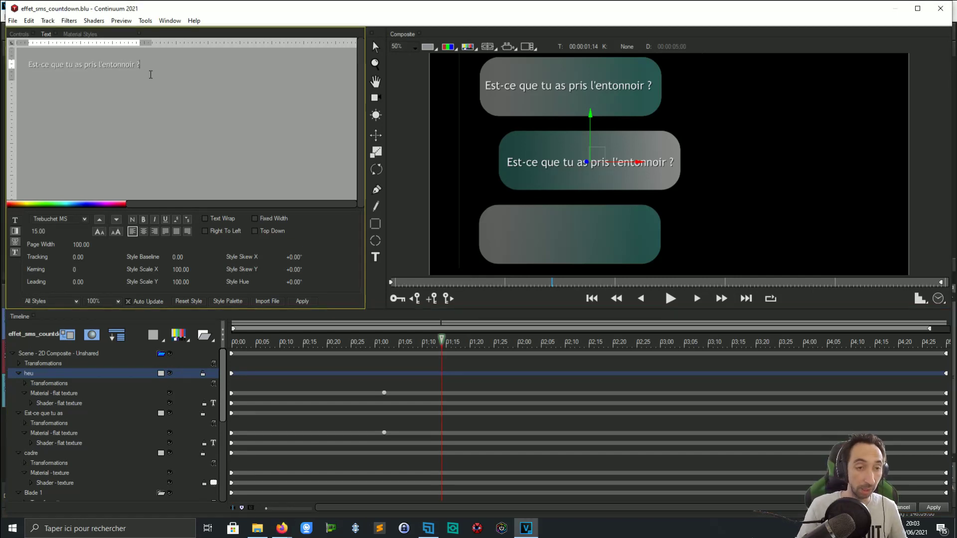
{"action": "key", "text": "BackSpace"}
{"action": "key", "text": "BackSpace"}
{"action": "key", "text": "BackSpace"}
{"action": "key", "text": "BackSpace"}
{"action": "key", "text": "BackSpace"}
{"action": "key", "text": "BackSpace"}
{"action": "key", "text": "BackSpace"}
{"action": "key", "text": "BackSpace"}
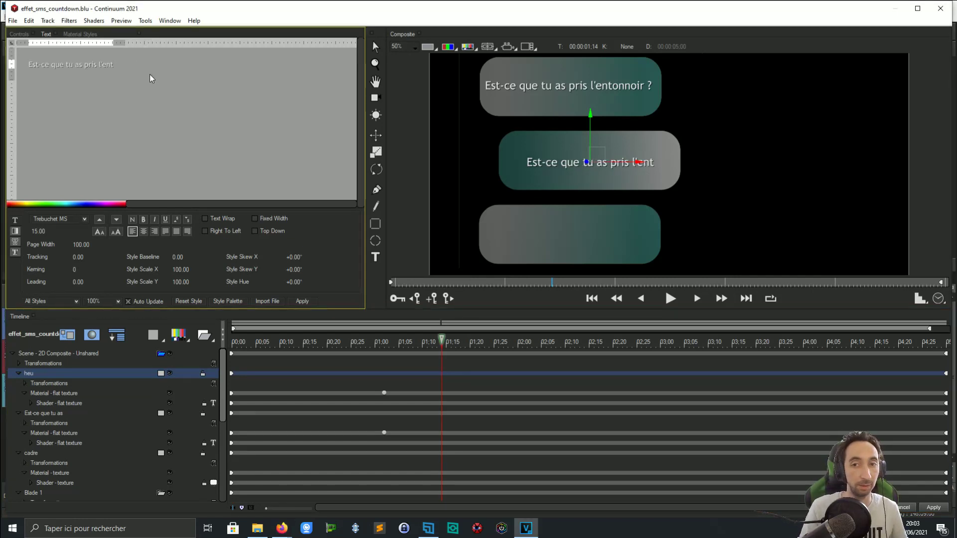
{"action": "key", "text": "BackSpace"}
{"action": "key", "text": "BackSpace"}
{"action": "key", "text": "BackSpace"}
{"action": "key", "text": "BackSpace"}
{"action": "key", "text": "BackSpace"}
{"action": "key", "text": "BackSpace"}
{"action": "key", "text": "BackSpace"}
{"action": "key", "text": "BackSpace"}
{"action": "key", "text": "BackSpace"}
{"action": "key", "text": "BackSpace"}
{"action": "key", "text": "BackSpace"}
{"action": "key", "text": "BackSpace"}
{"action": "key", "text": "BackSpace"}
{"action": "key", "text": "BackSpace"}
{"action": "key", "text": "BackSpace"}
{"action": "key", "text": "BackSpace"}
{"action": "key", "text": "BackSpace"}
{"action": "key", "text": "BackSpace"}
{"action": "key", "text": "BackSpace"}
{"action": "key", "text": "BackSpace"}
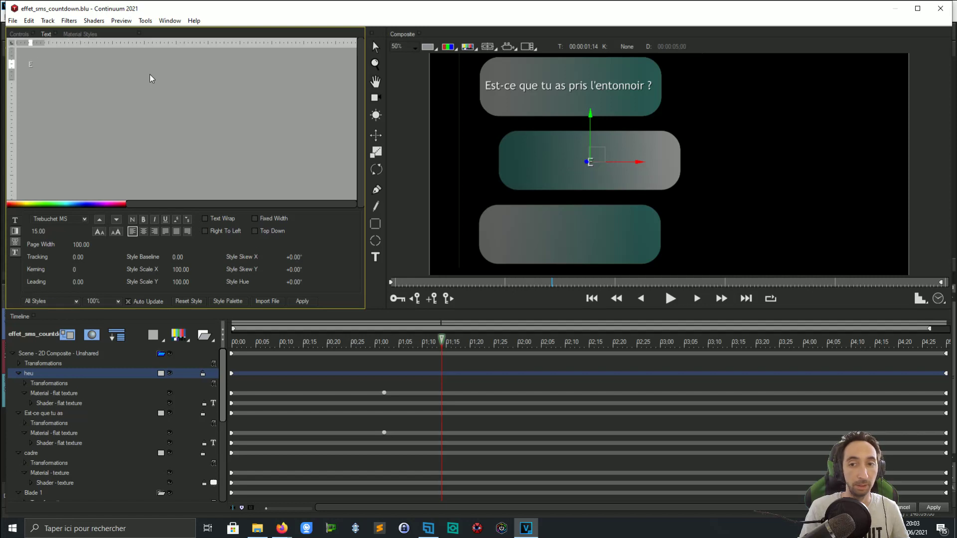
{"action": "key", "text": "BackSpace"}
{"action": "type", "text": "Quel "}
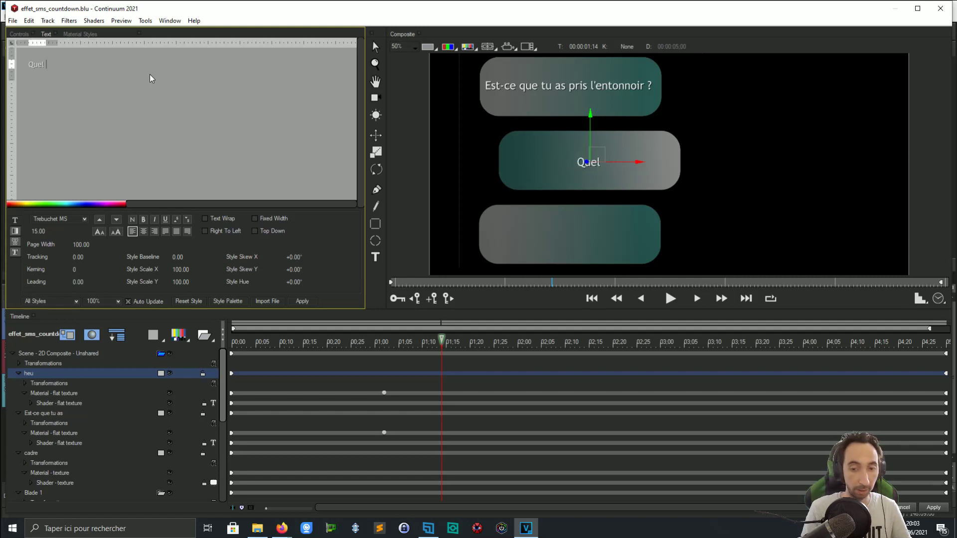
{"action": "type", "text": "ent"}
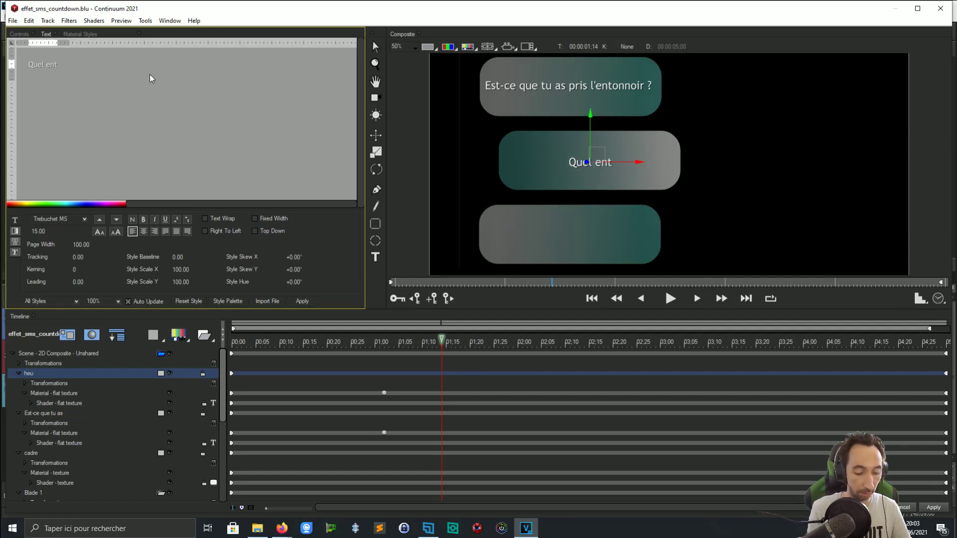
{"action": "type", "text": "onnoir"}
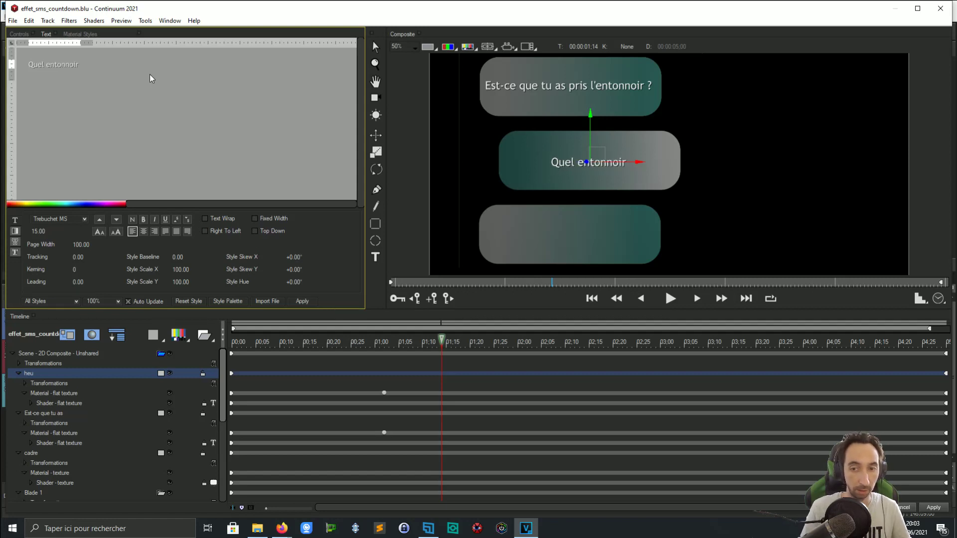
Step: Try the copied emoji after "Quel entonnoir" and replace it with a question mark
{"action": "type", "text": " t"}
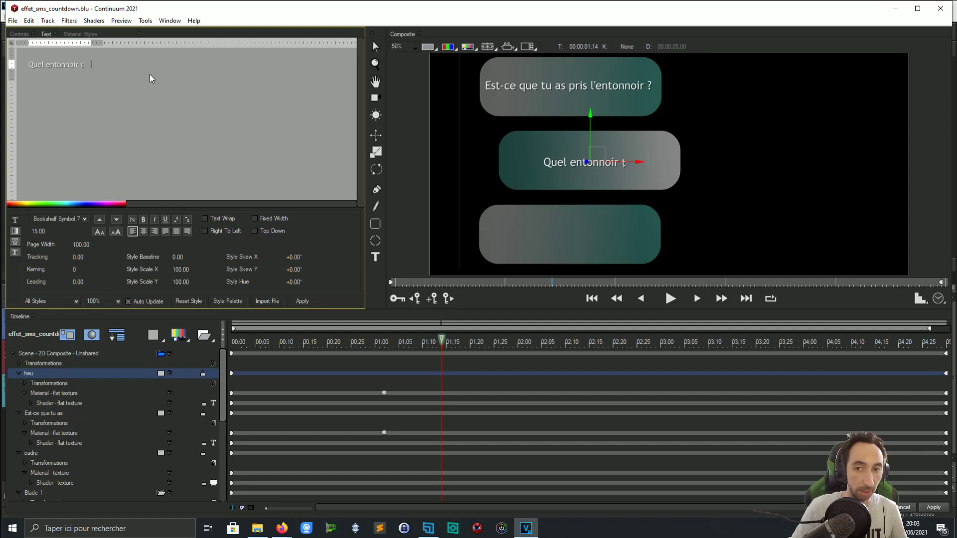
{"action": "key", "text": "BackSpace"}
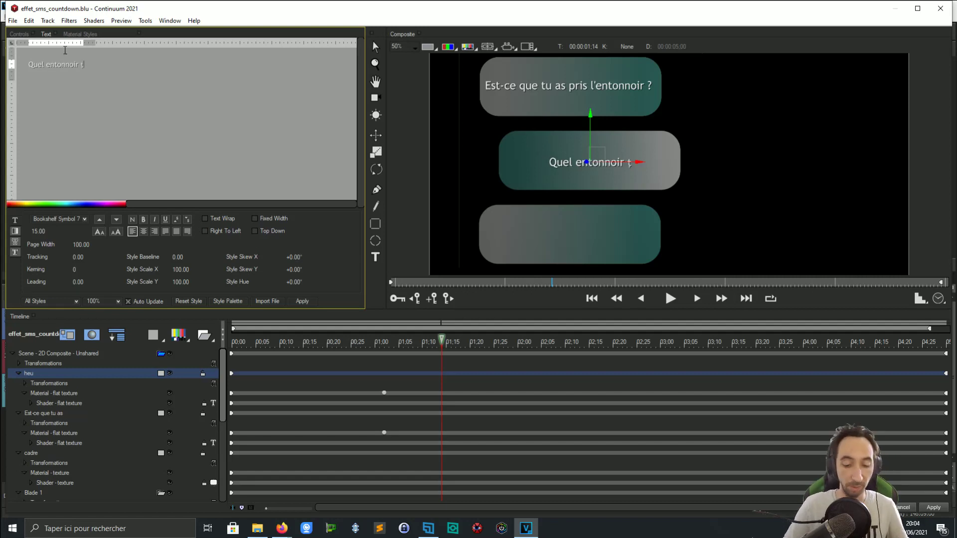
{"action": "key", "text": "BackSpace"}
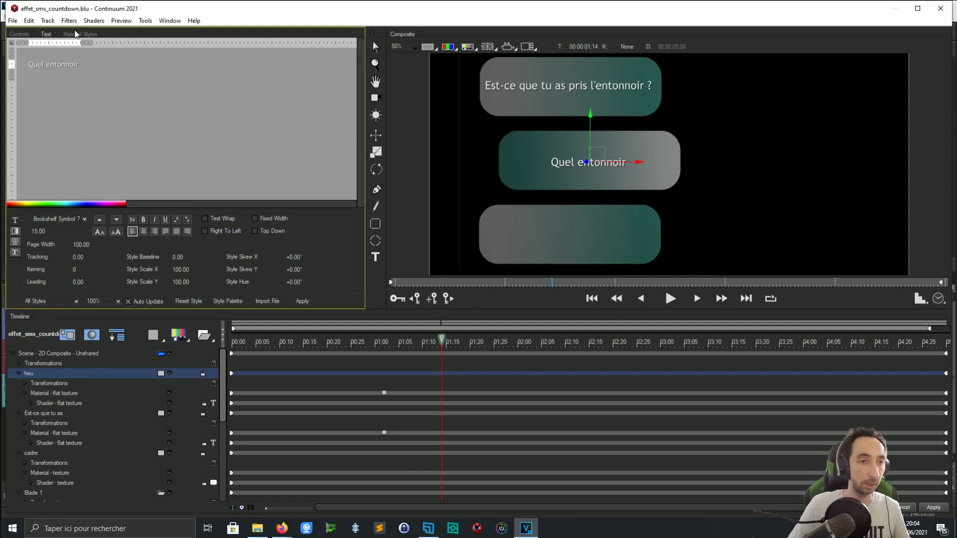
{"action": "type", "text": "?"}
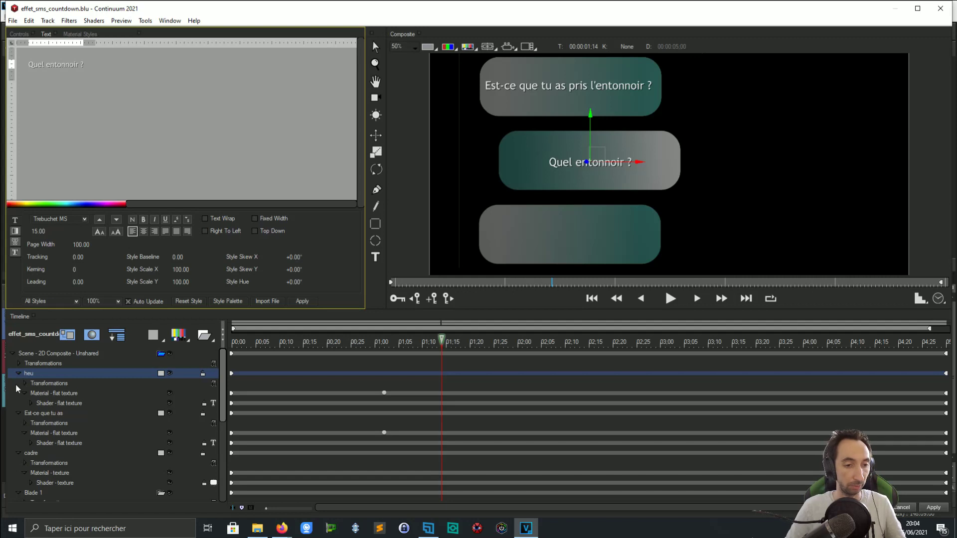
Step: Rename the "heu" text track as "quel entonnoir"
{"action": "left_click", "coordinate": [32, 376]}
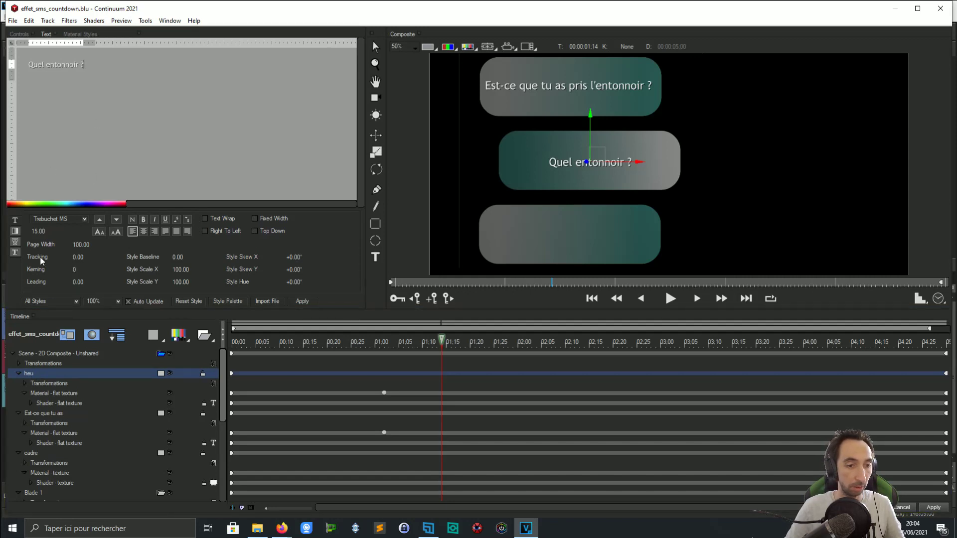
{"action": "right_click", "coordinate": [27, 376]}
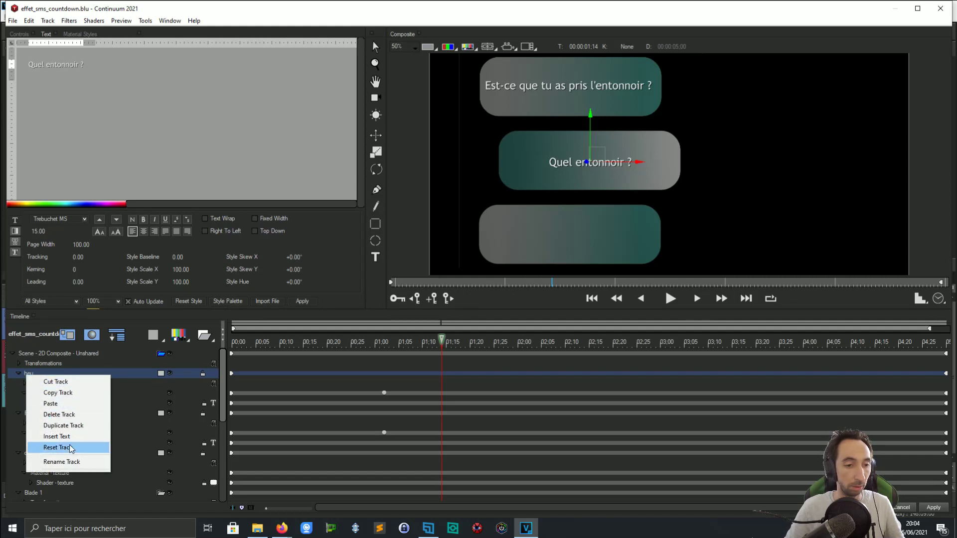
{"action": "left_click", "coordinate": [21, 371]}
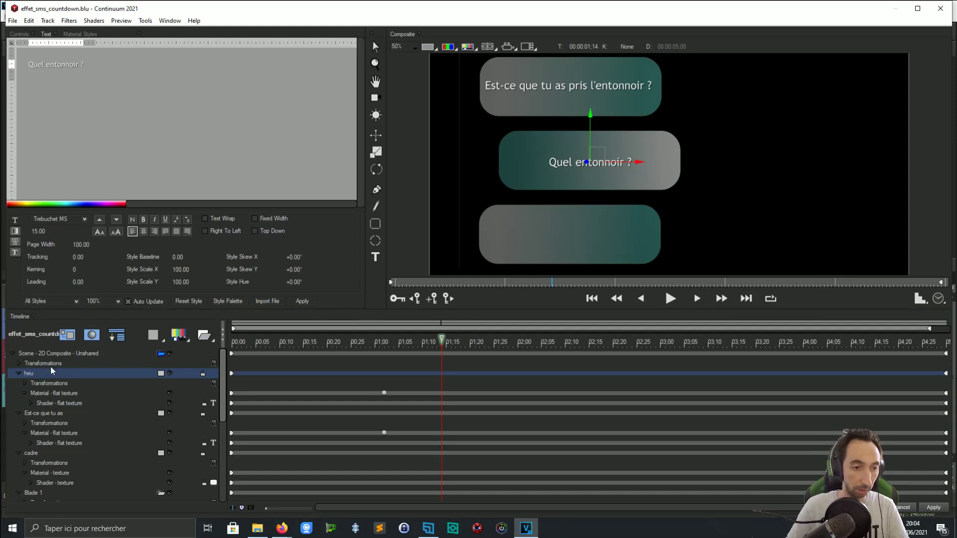
{"action": "left_click", "coordinate": [22, 375]}
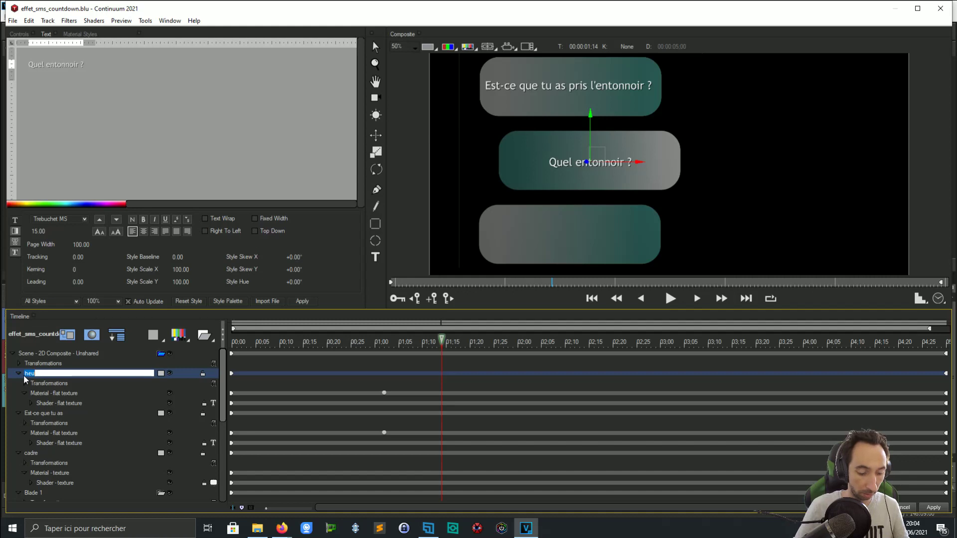
{"action": "type", "text": "g"}
{"action": "type", "text": "uel e"}
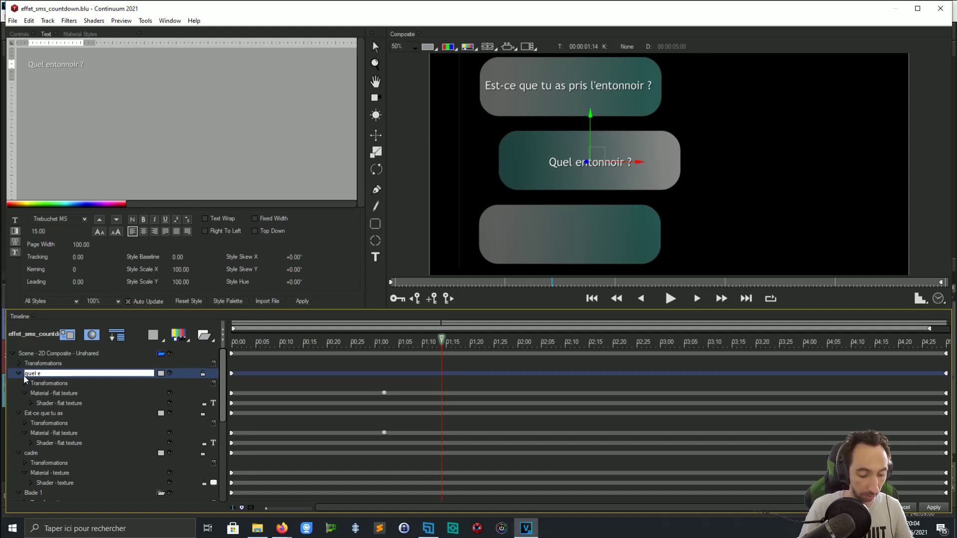
{"action": "type", "text": "ntonnoir"}
{"action": "key", "text": "Return"}
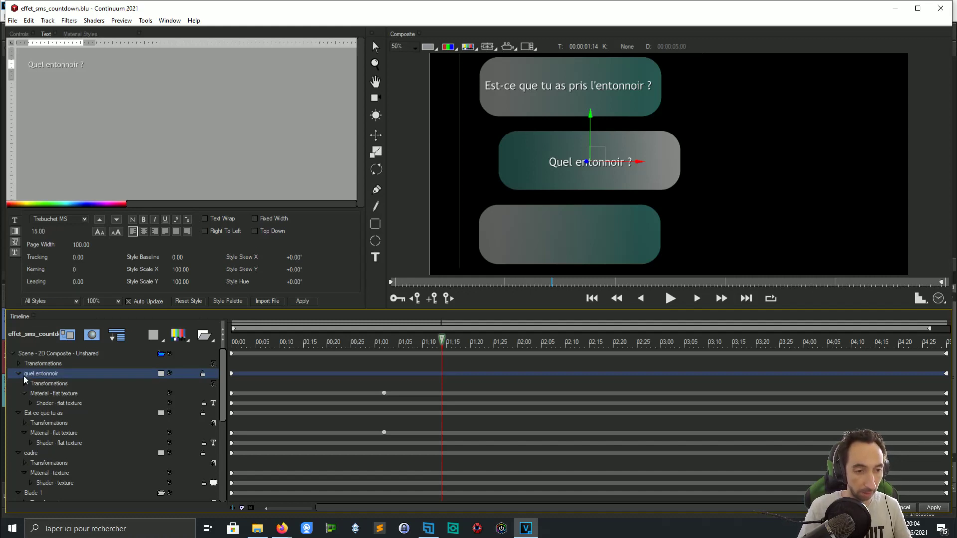
Step: Duplicate the "quel entonnoir" text track and rename the upper copy as "parler"
{"action": "right_click", "coordinate": [25, 375]}
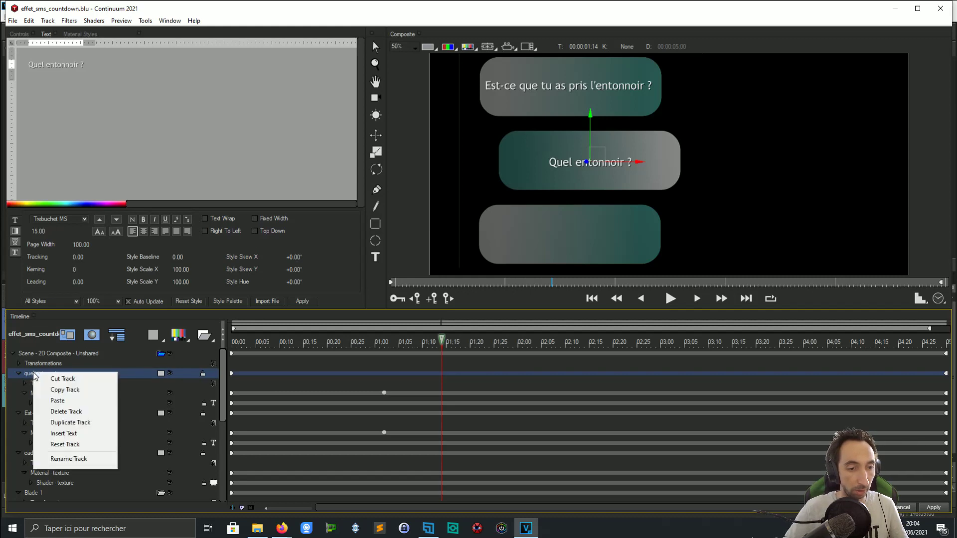
{"action": "left_click", "coordinate": [71, 422]}
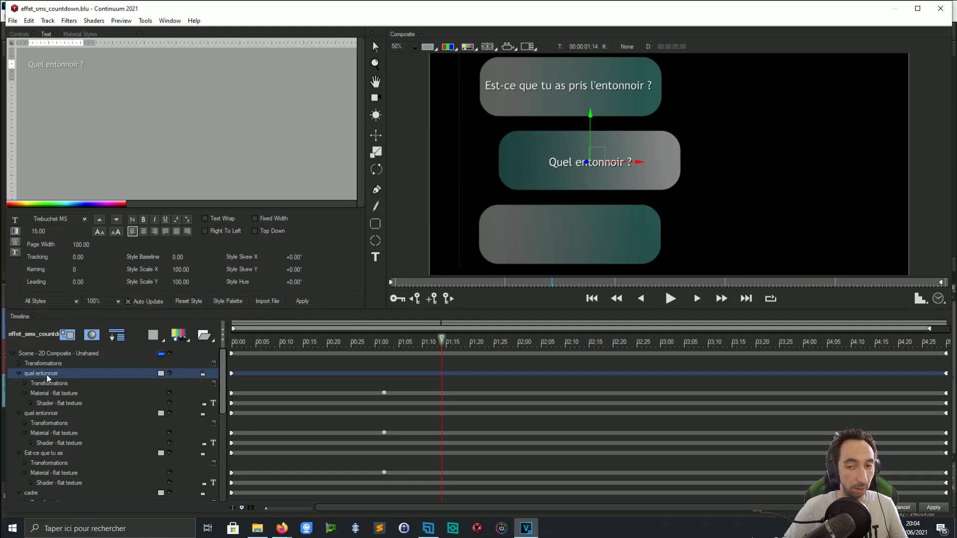
{"action": "key", "text": "Return"}
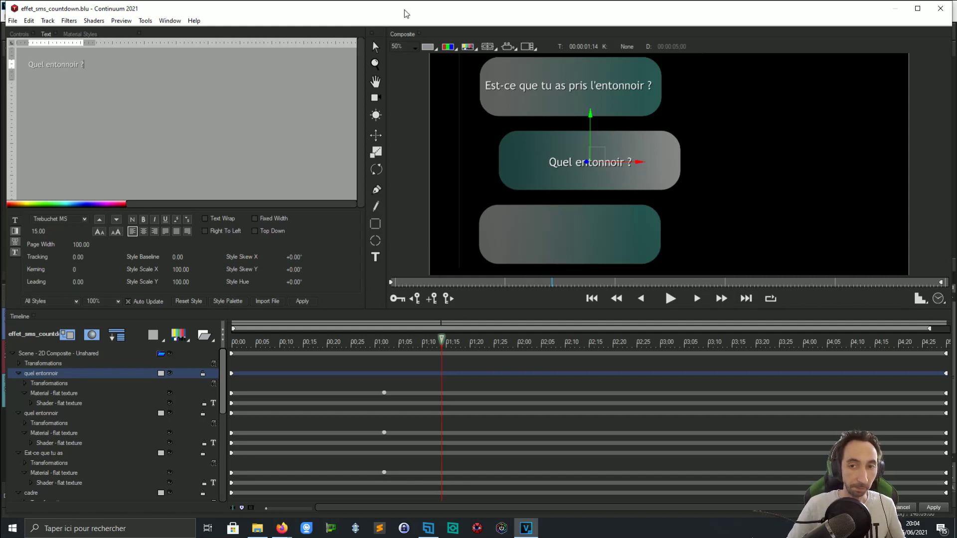
{"action": "left_click", "coordinate": [59, 373]}
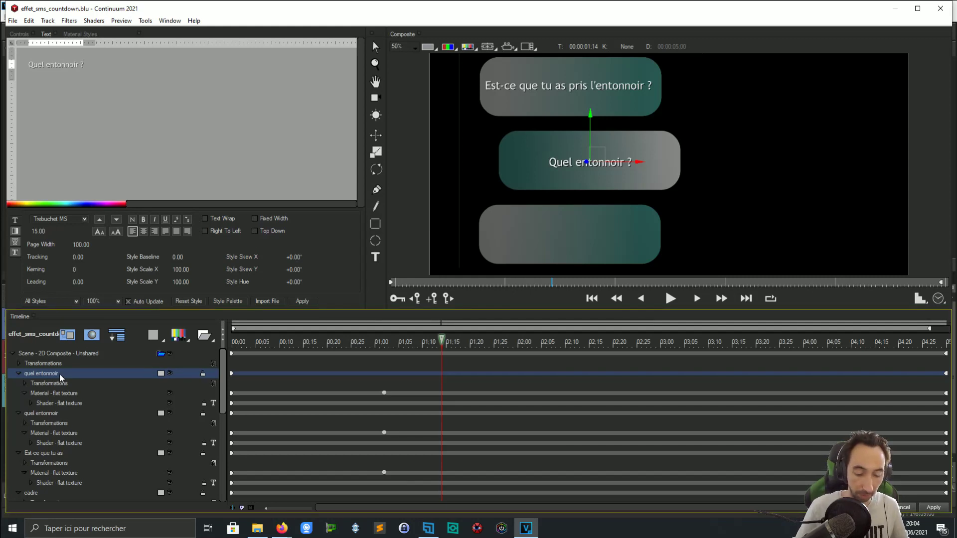
{"action": "left_click", "coordinate": [59, 373]}
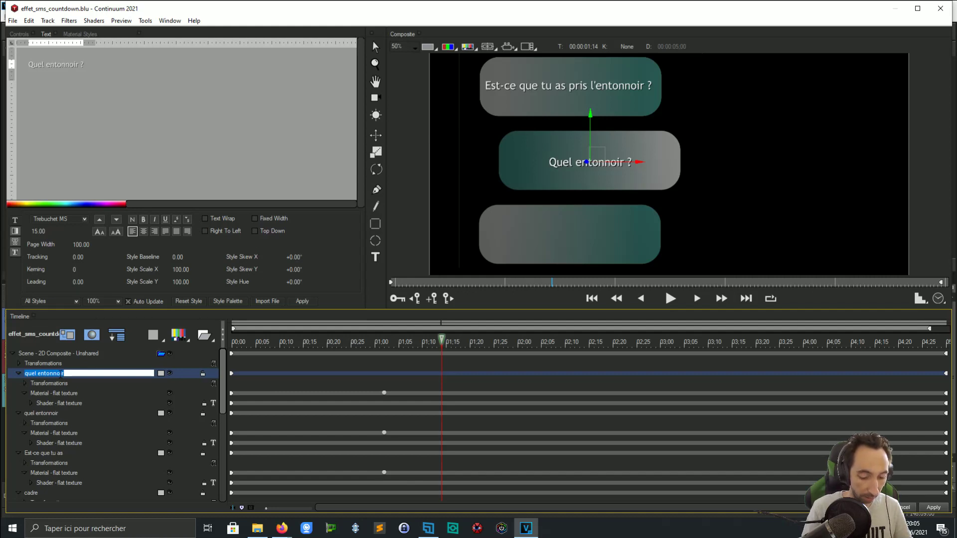
{"action": "type", "text": "parler"}
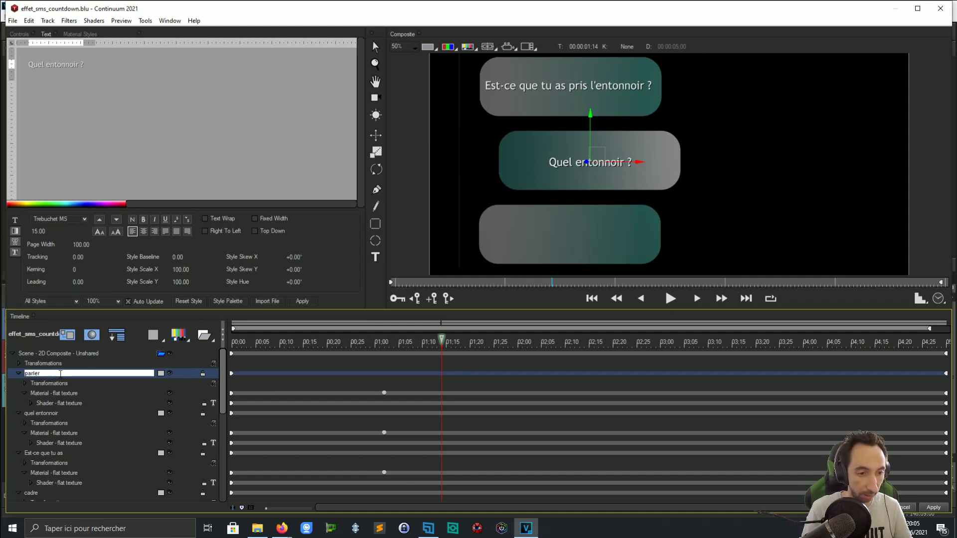
{"action": "key", "text": "Return"}
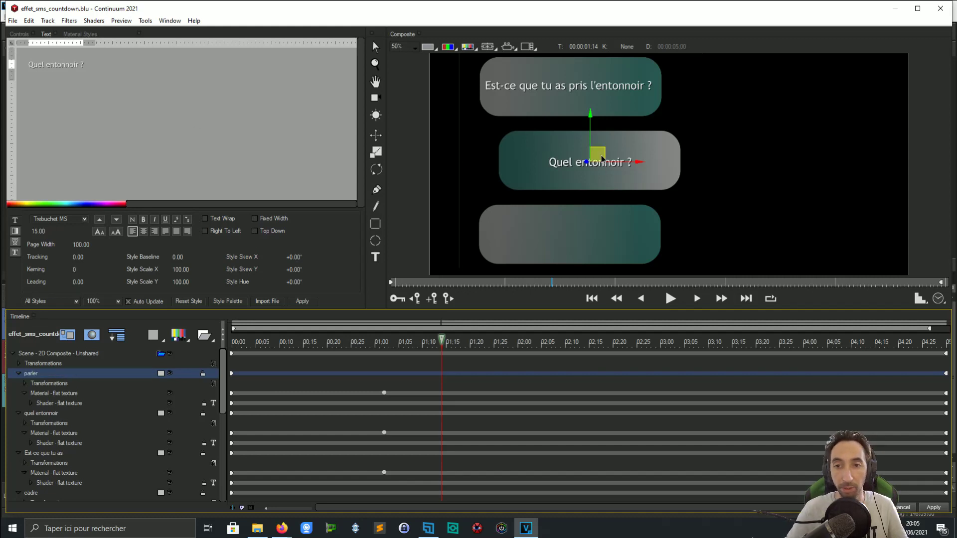
Step: Move the "parler" text into the bottom bubble and set it to "Je te l'ai dit avant de partir de prendre l'entonnoir" on two lines
{"action": "left_click_drag", "start_coordinate": [603, 157], "coordinate": [537, 231]}
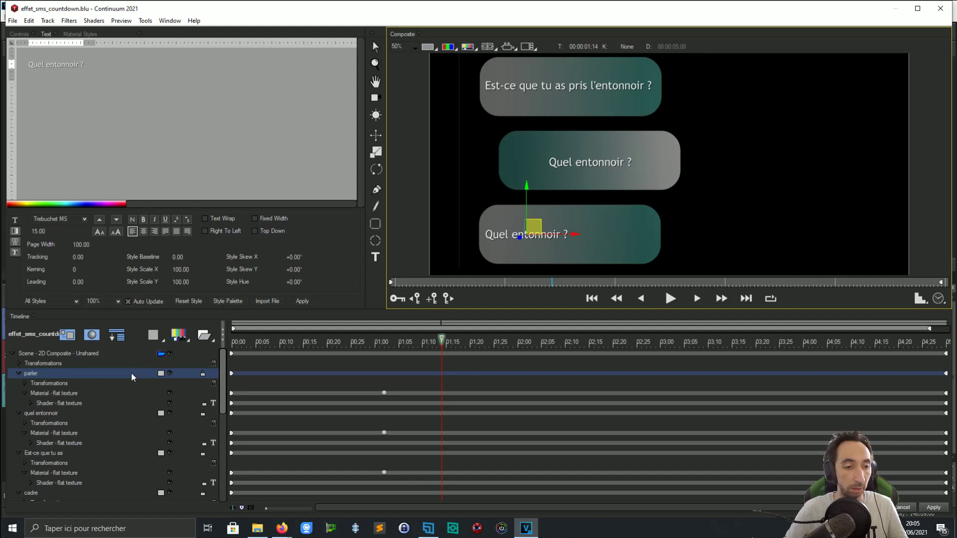
{"action": "left_click", "coordinate": [100, 69]}
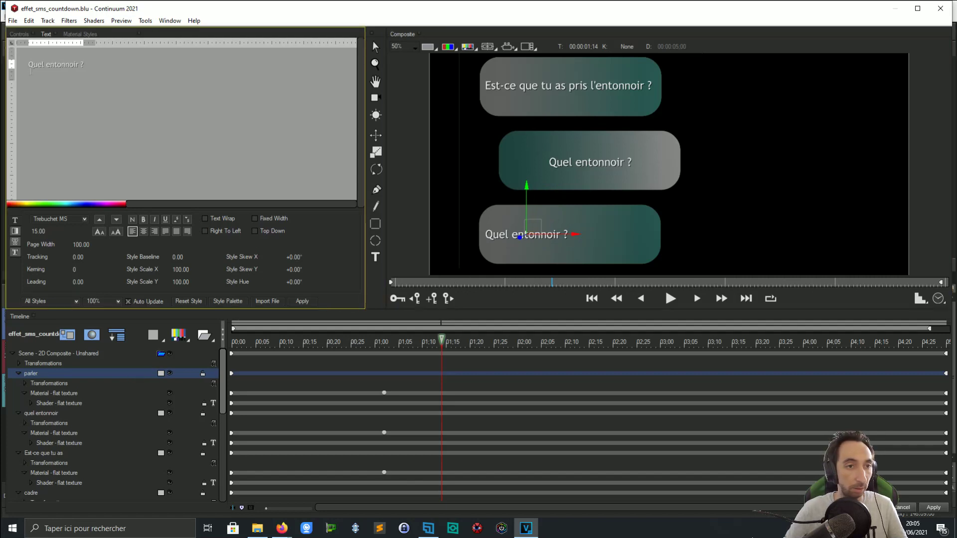
{"action": "key", "text": "ctrl+a"}
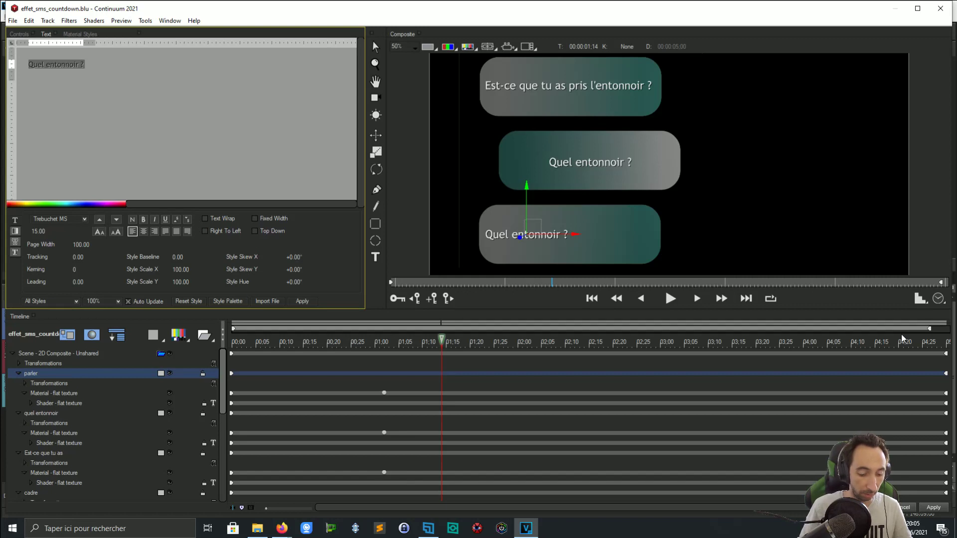
{"action": "type", "text": "J"}
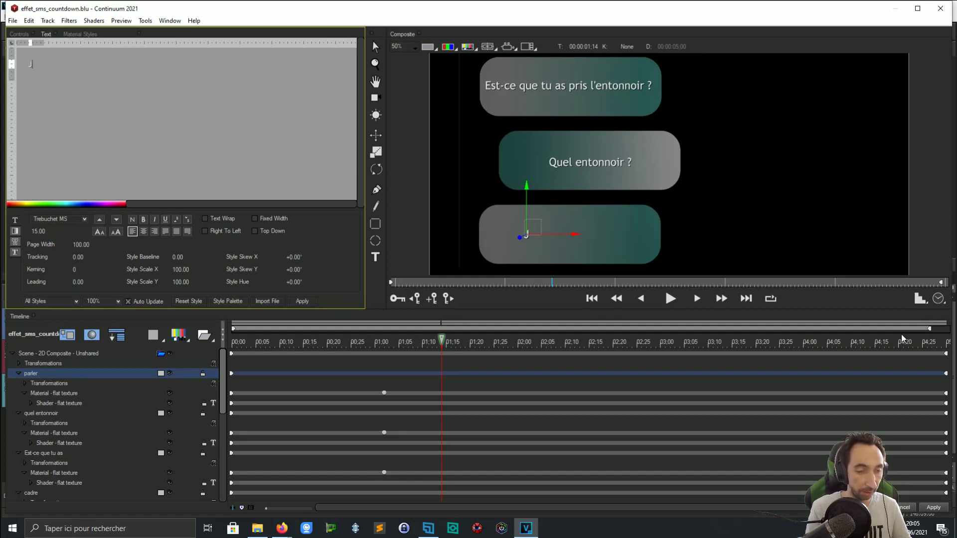
{"action": "type", "text": "e te l"}
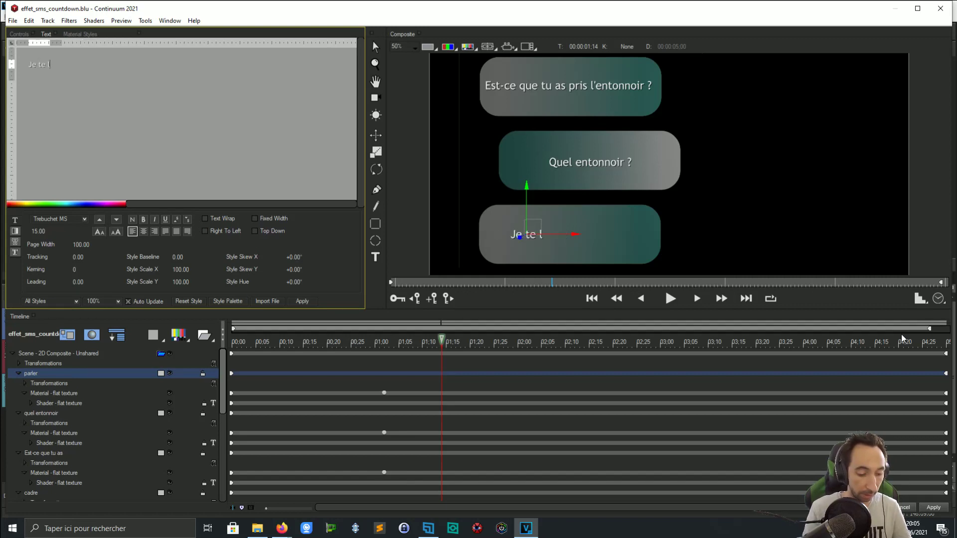
{"action": "type", "text": "'ai dit"}
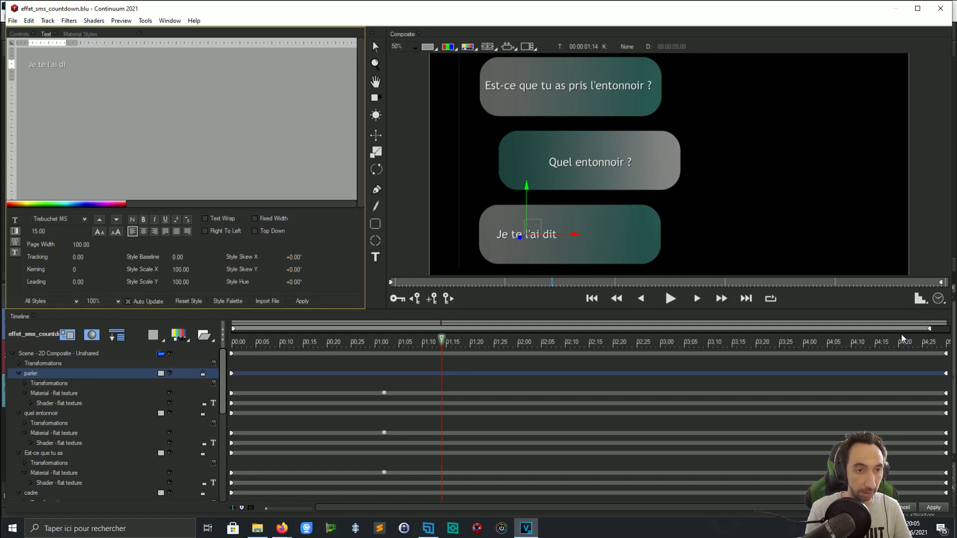
{"action": "type", "text": " avn"}
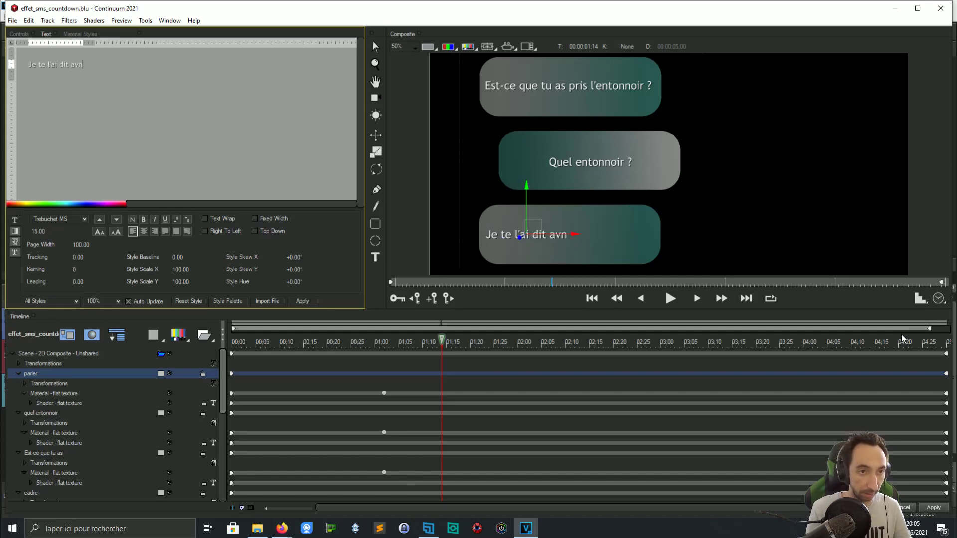
{"action": "key", "text": "BackSpace"}
{"action": "type", "text": "a"}
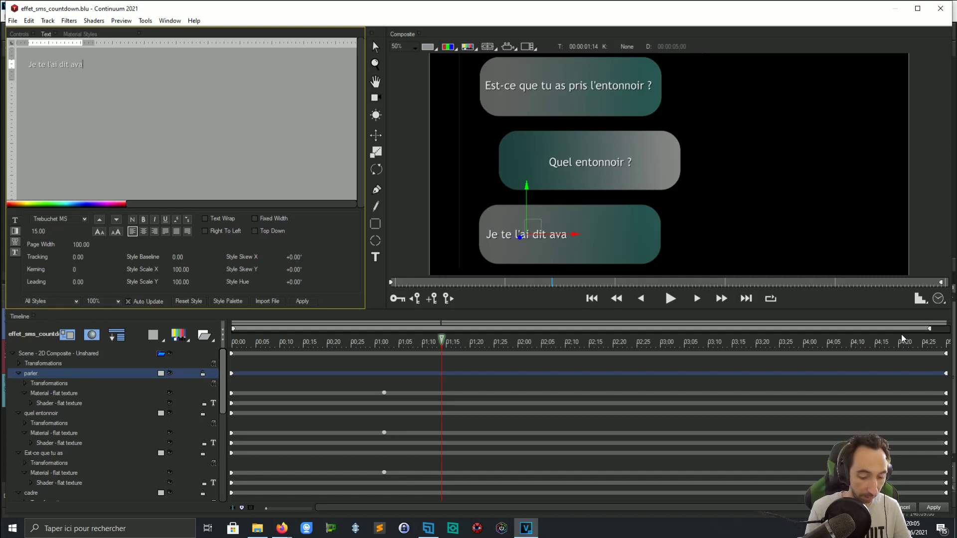
{"action": "type", "text": "nt de par"}
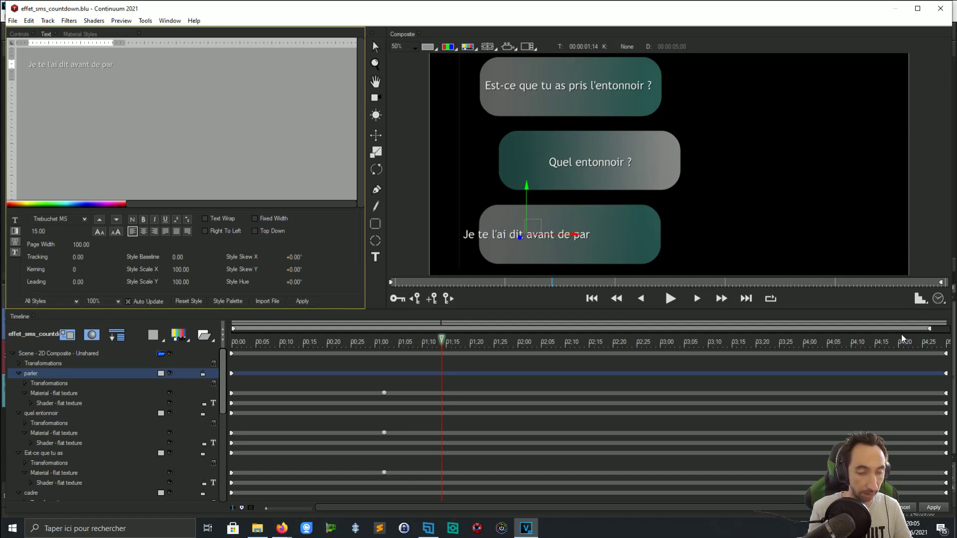
{"action": "type", "text": "tir"}
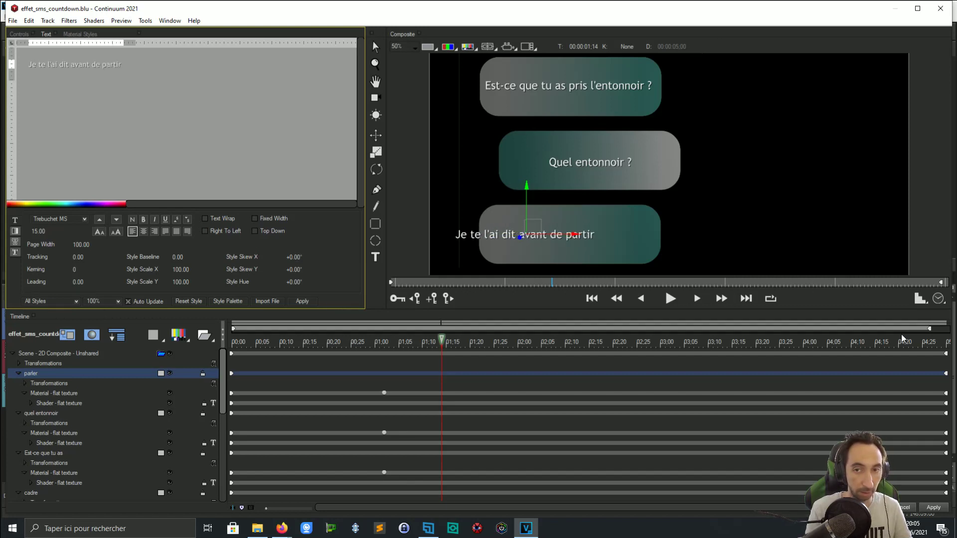
{"action": "type", "text": " de pre"}
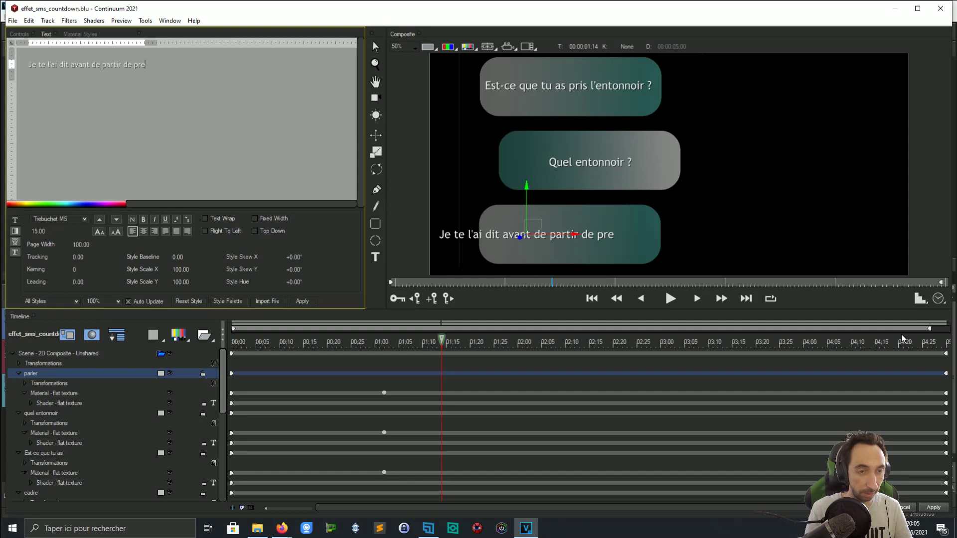
{"action": "type", "text": "ndre l'"}
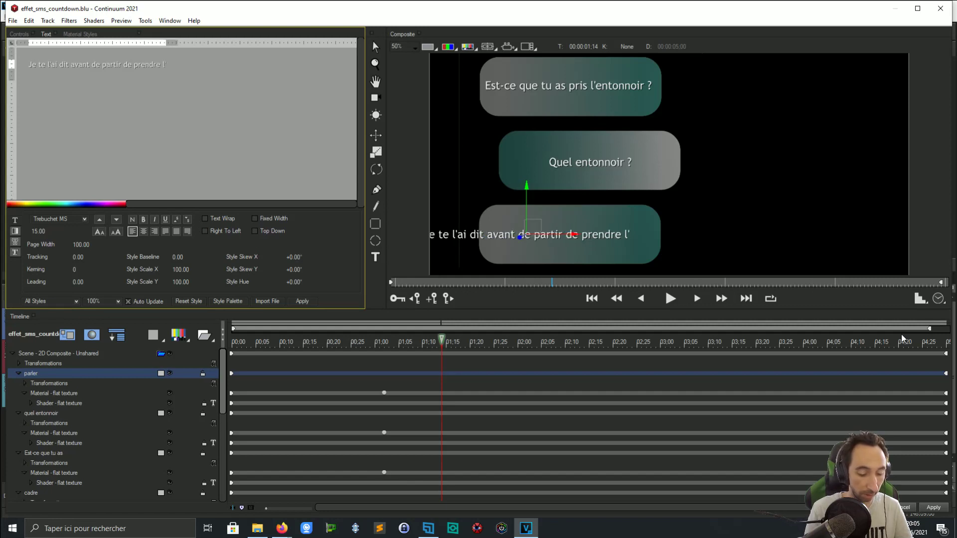
{"action": "type", "text": "ento"}
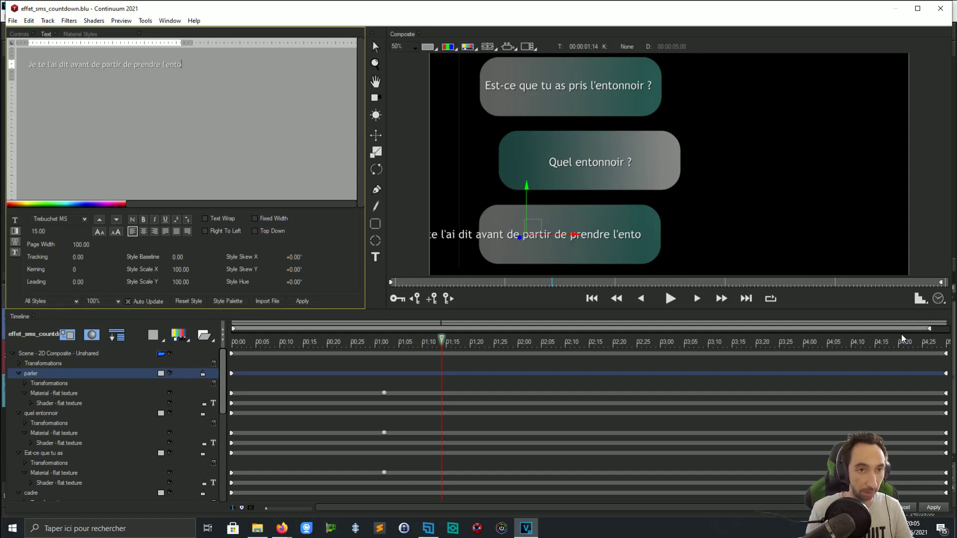
{"action": "type", "text": "nnair"}
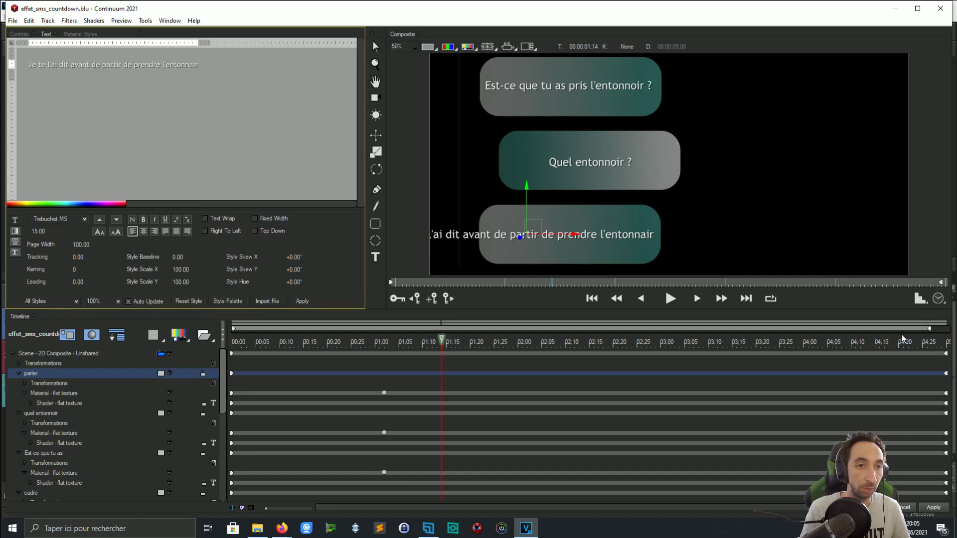
{"action": "key", "text": "BackSpace"}
{"action": "type", "text": "o"}
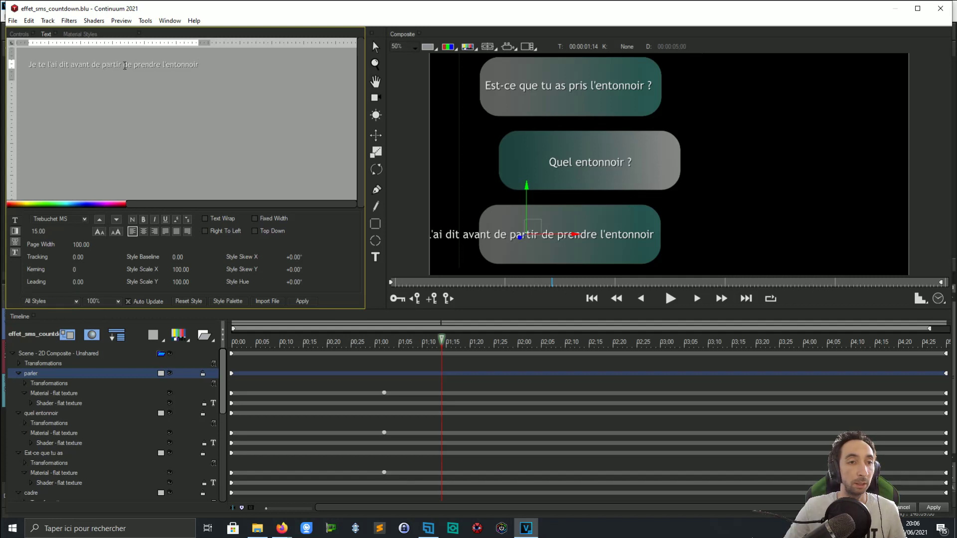
{"action": "key", "text": "Return"}
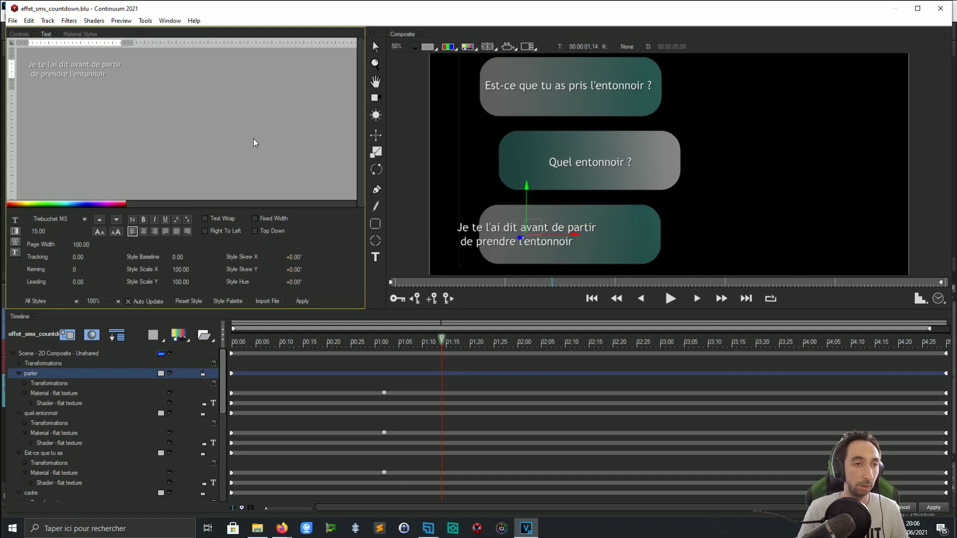
Step: Nudge the "Quel entonnoir ?" text slightly to the left within the middle bubble
{"action": "left_click", "coordinate": [530, 232]}
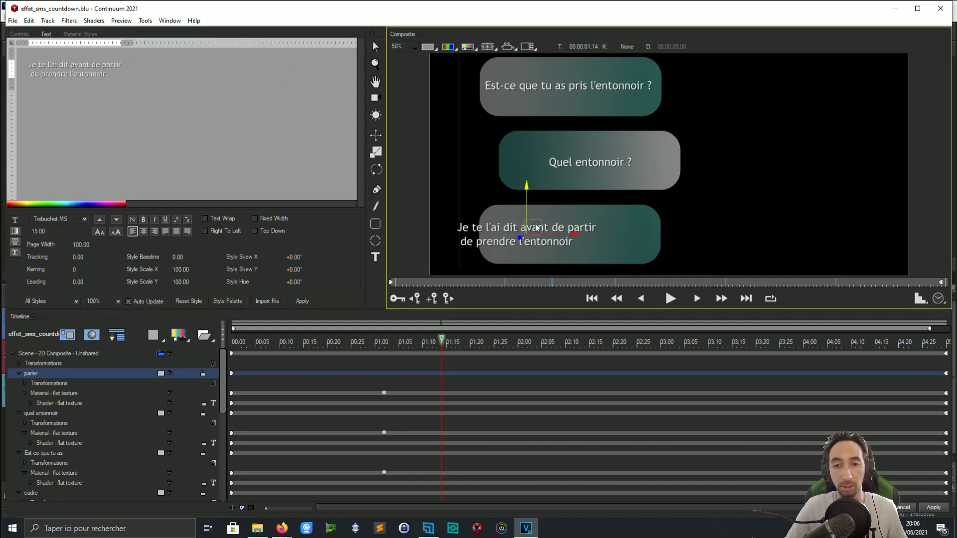
{"action": "left_click", "coordinate": [52, 381]}
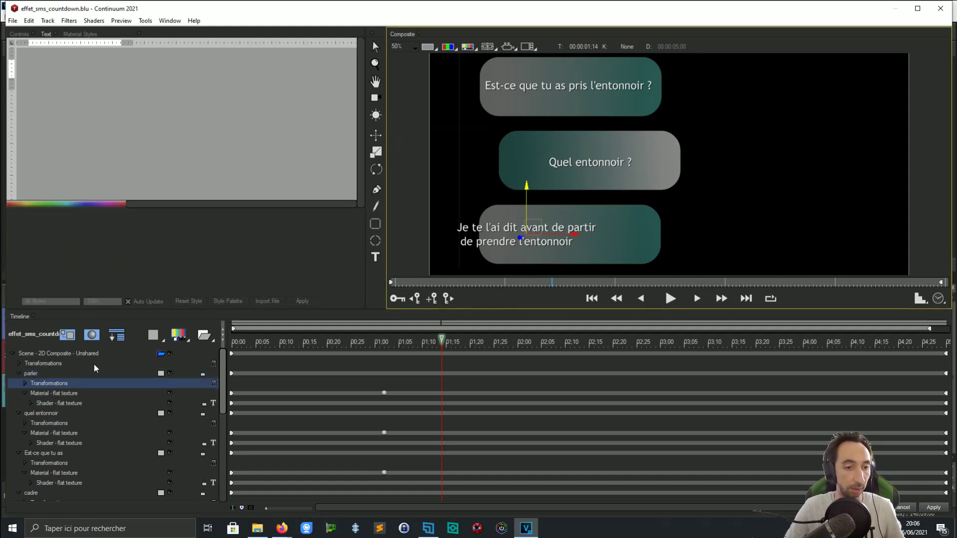
{"action": "left_click", "coordinate": [48, 415]}
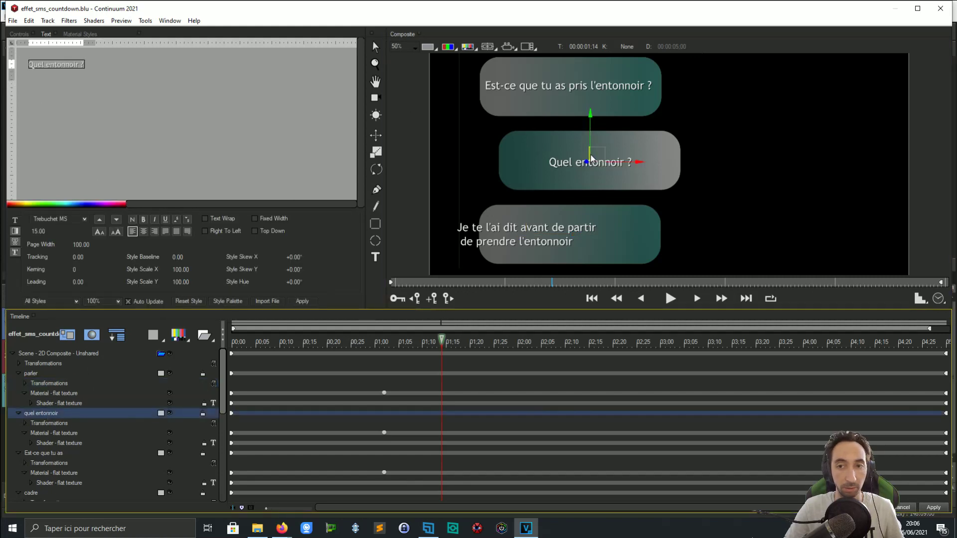
{"action": "left_click_drag", "start_coordinate": [604, 158], "coordinate": [594, 159]}
Step: Try to reposition the bottom bubble's text directly in the composite view
{"action": "left_click", "coordinate": [34, 385]}
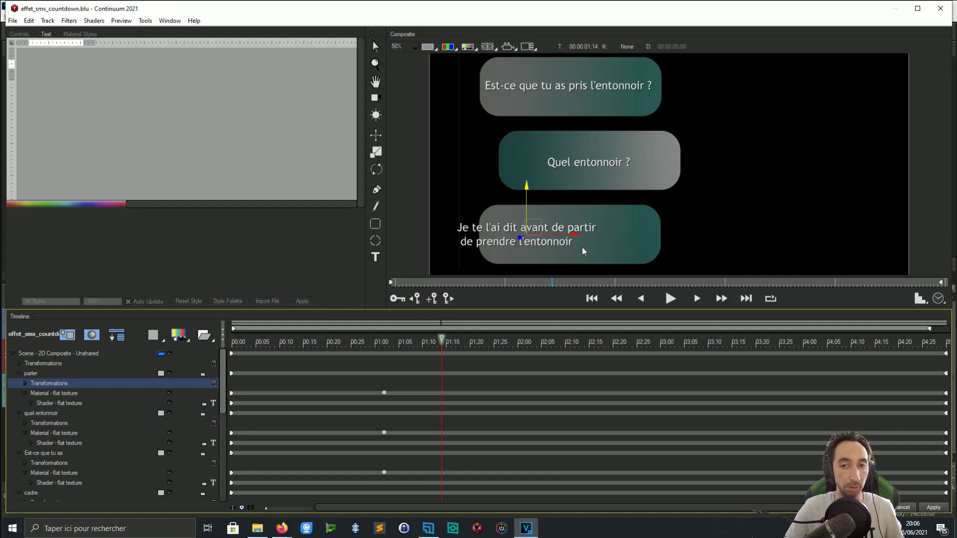
{"action": "left_click", "coordinate": [536, 236]}
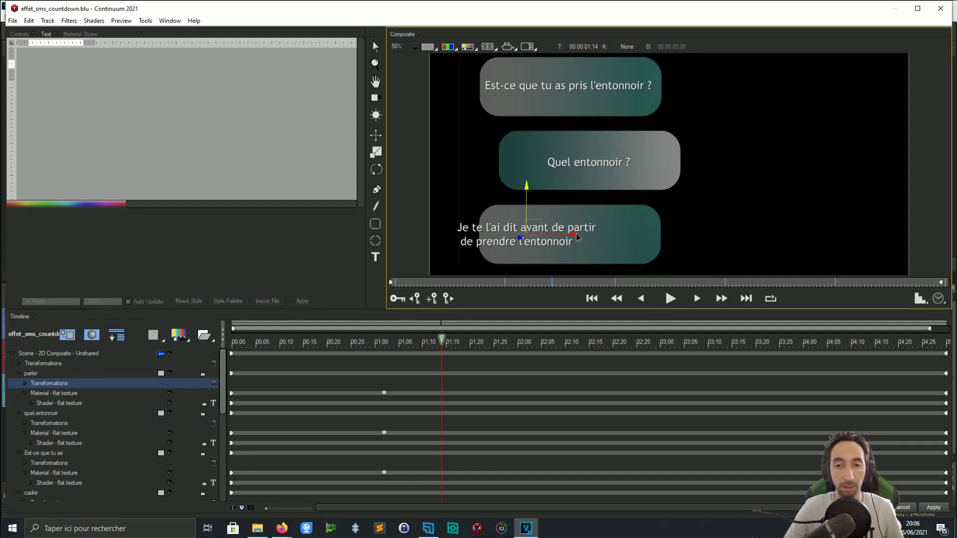
{"action": "left_click", "coordinate": [56, 394]}
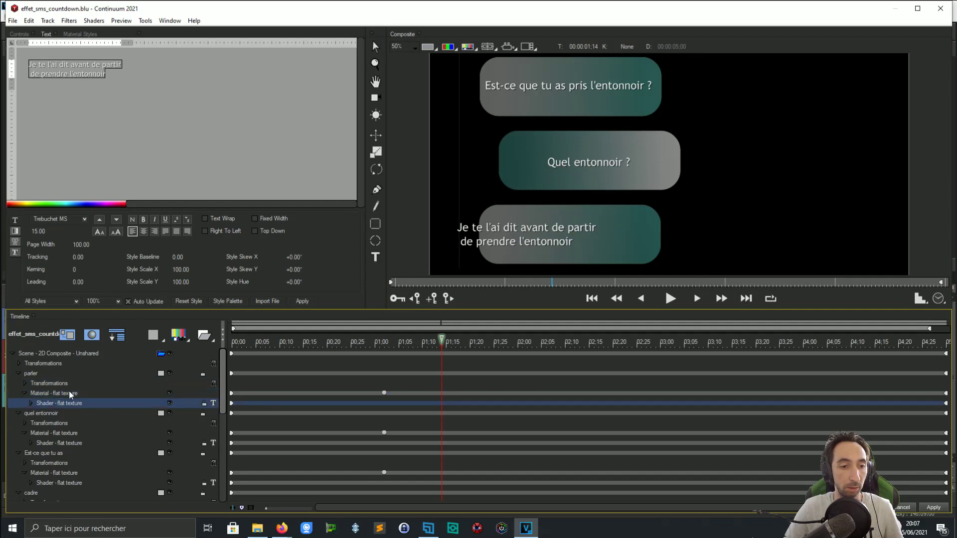
{"action": "left_click", "coordinate": [50, 383]}
Step: Shift the "parler" text inside the bottom bubble by setting its Position X to 544.31
{"action": "left_click", "coordinate": [31, 373]}
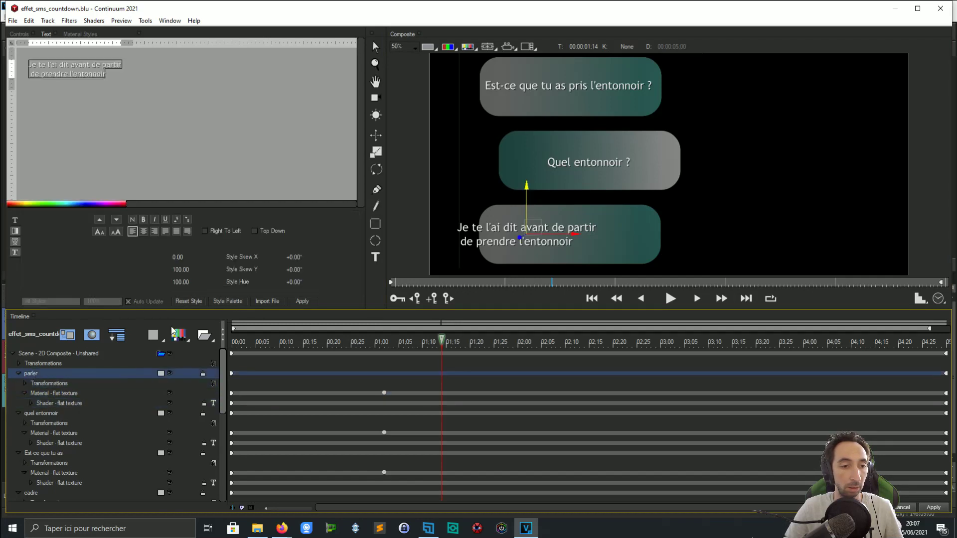
{"action": "left_click", "coordinate": [536, 230]}
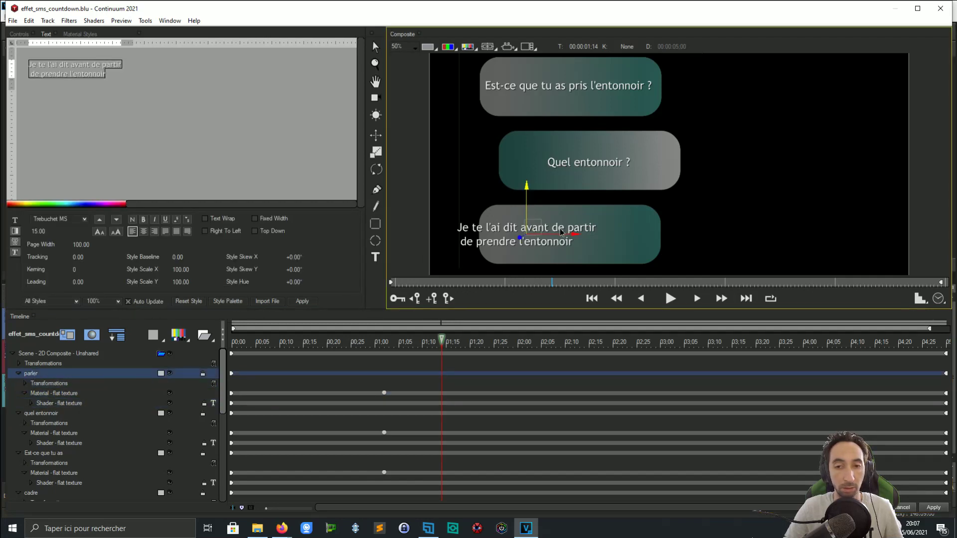
{"action": "left_click", "coordinate": [19, 34]}
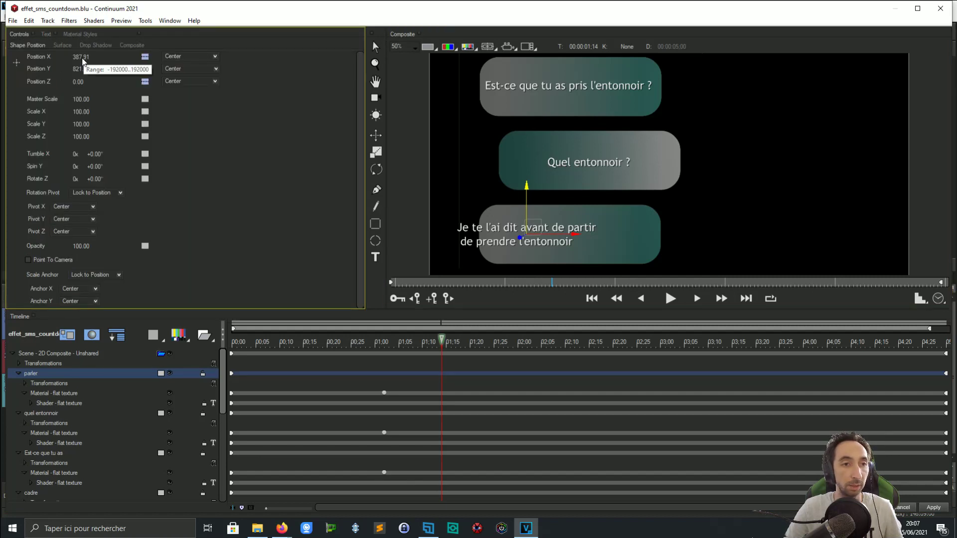
{"action": "left_click_drag", "start_coordinate": [85, 58], "coordinate": [82, 57]}
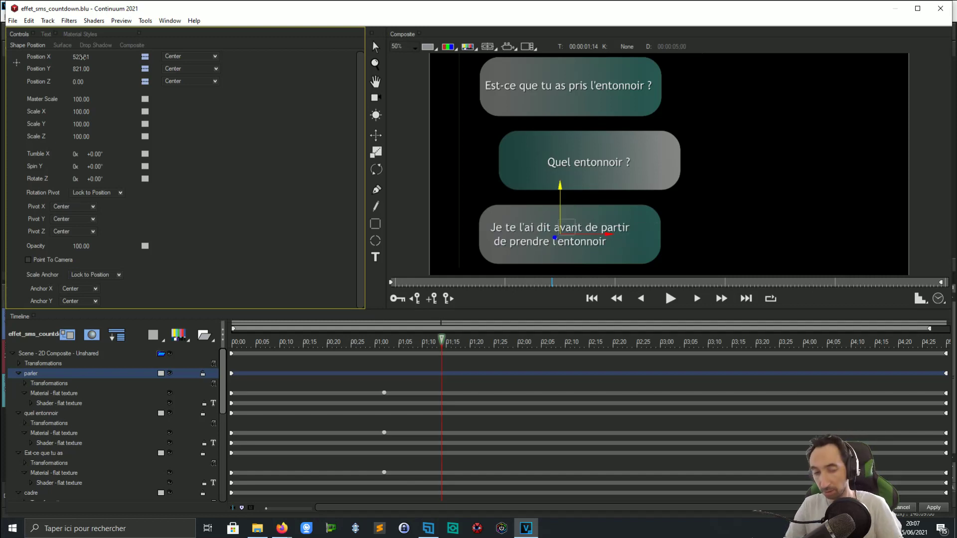
{"action": "left_click", "coordinate": [82, 57]}
{"action": "left_click", "coordinate": [84, 57]}
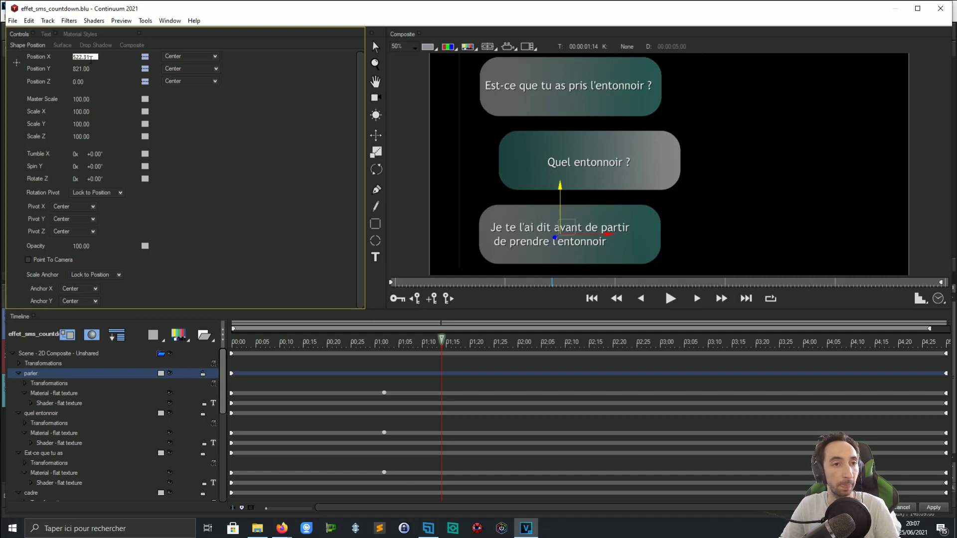
{"action": "key", "text": "Up"}
{"action": "key", "text": "Up"}
{"action": "key", "text": "Up"}
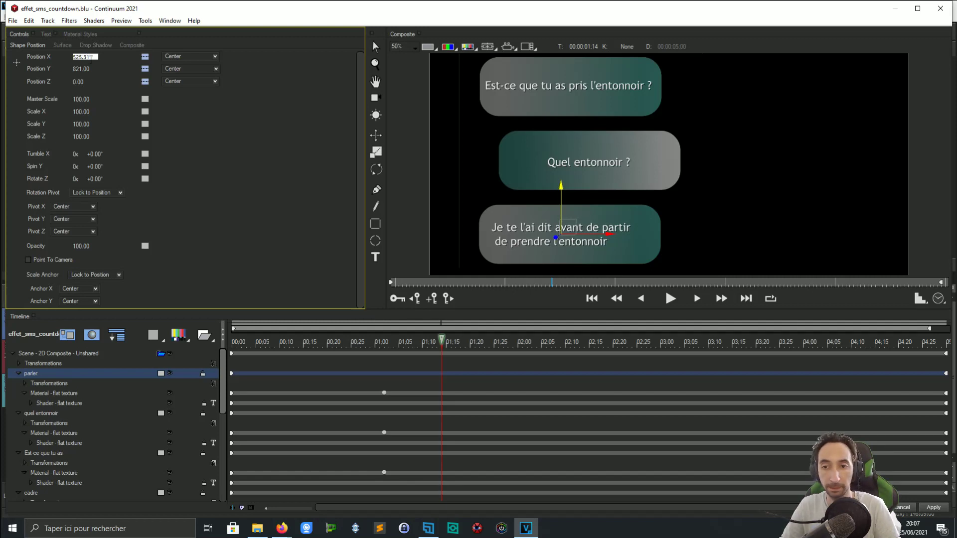
{"action": "key", "text": "Up"}
{"action": "key", "text": "Up"}
{"action": "key", "text": "Up"}
{"action": "key", "text": "Up"}
{"action": "key", "text": "Up"}
{"action": "key", "text": "Up"}
{"action": "key", "text": "Up"}
{"action": "key", "text": "Up"}
{"action": "key", "text": "Up"}
{"action": "key", "text": "Up"}
{"action": "key", "text": "Up"}
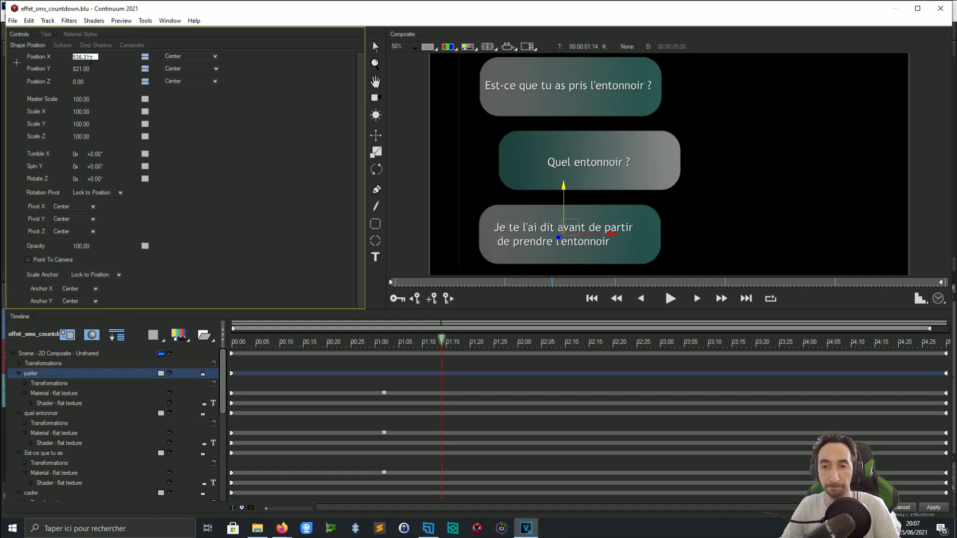
{"action": "key", "text": "Up"}
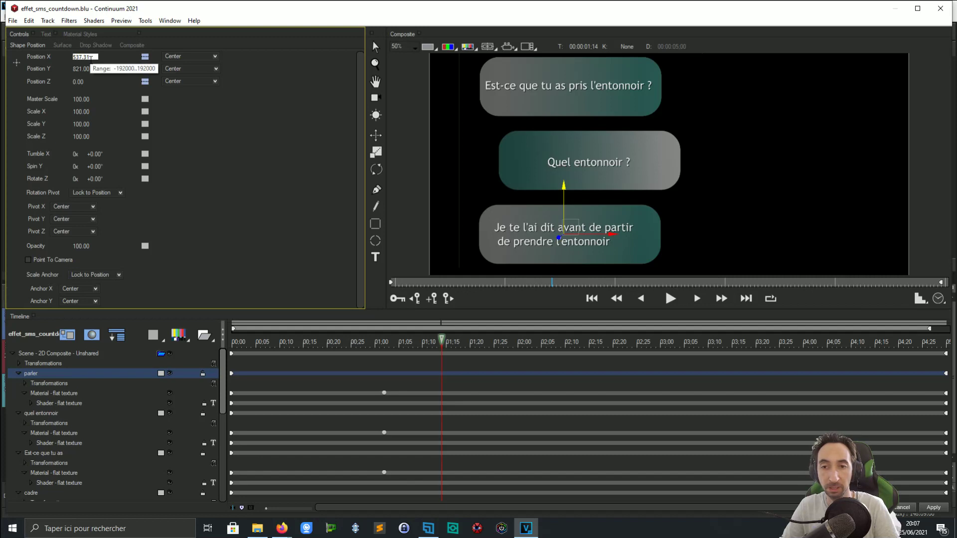
{"action": "key", "text": "Up"}
{"action": "key", "text": "Up"}
{"action": "key", "text": "Up"}
{"action": "key", "text": "Up"}
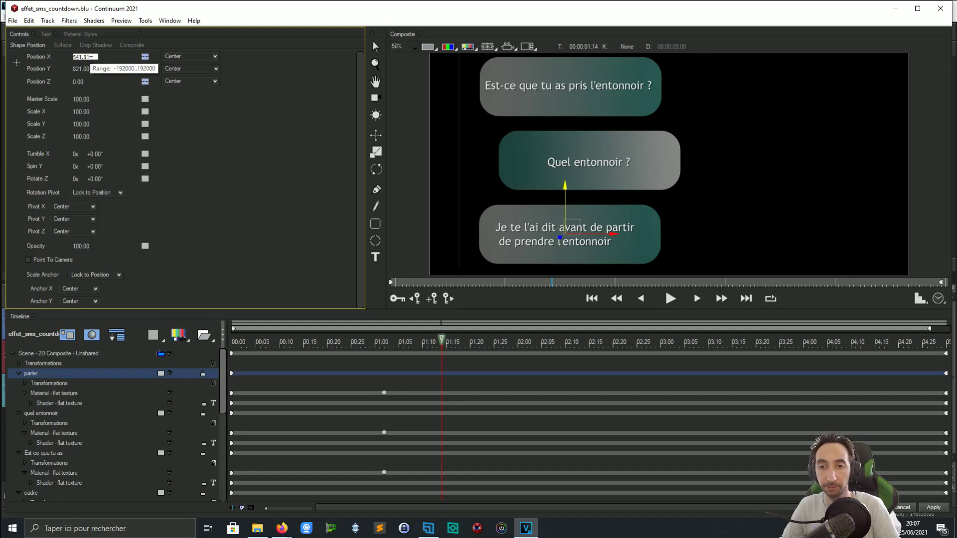
{"action": "key", "text": "Up"}
{"action": "key", "text": "Up"}
{"action": "key", "text": "Up"}
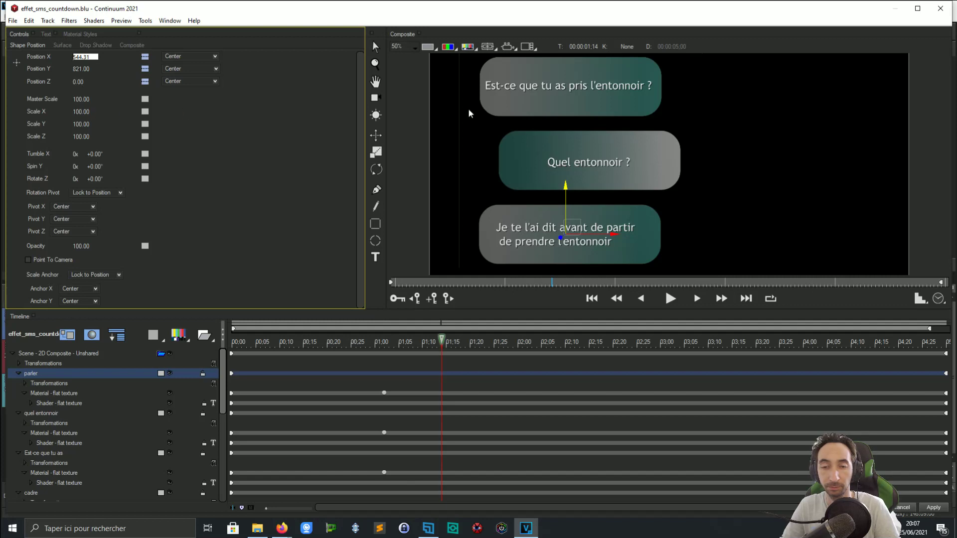
Step: Scrub the timeline to 00:00:02:23 to check the whole three-bubble composition and return to the first frame
{"action": "scroll", "coordinate": [614, 155], "scroll_direction": "down", "scroll_amount": 1}
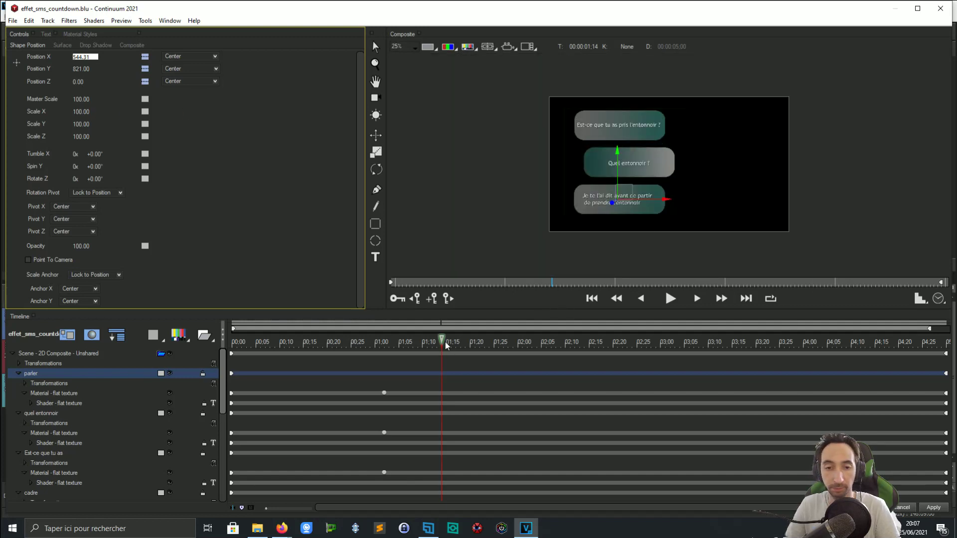
{"action": "left_click_drag", "start_coordinate": [446, 345], "coordinate": [626, 349]}
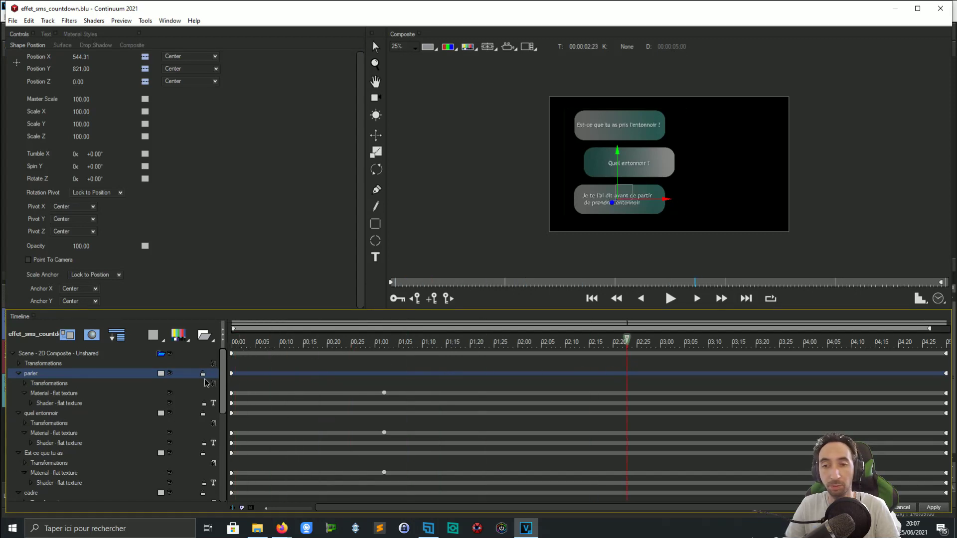
{"action": "key", "text": "Home"}
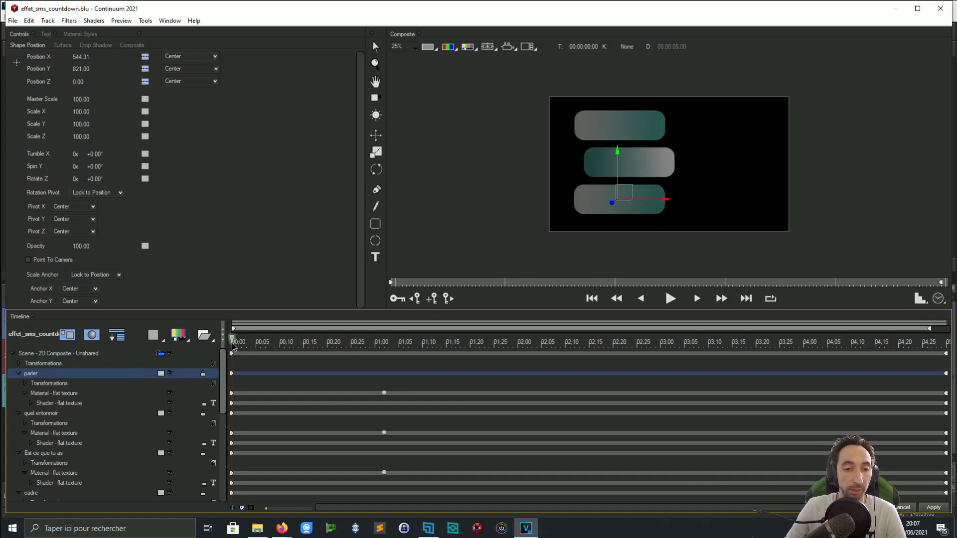
Step: Delay the start of the "quel entonnoir" track to 00:00:01:08 and the start of the "parler" track to 00:00:02:21
{"action": "left_click_drag", "start_coordinate": [232, 346], "coordinate": [441, 347]}
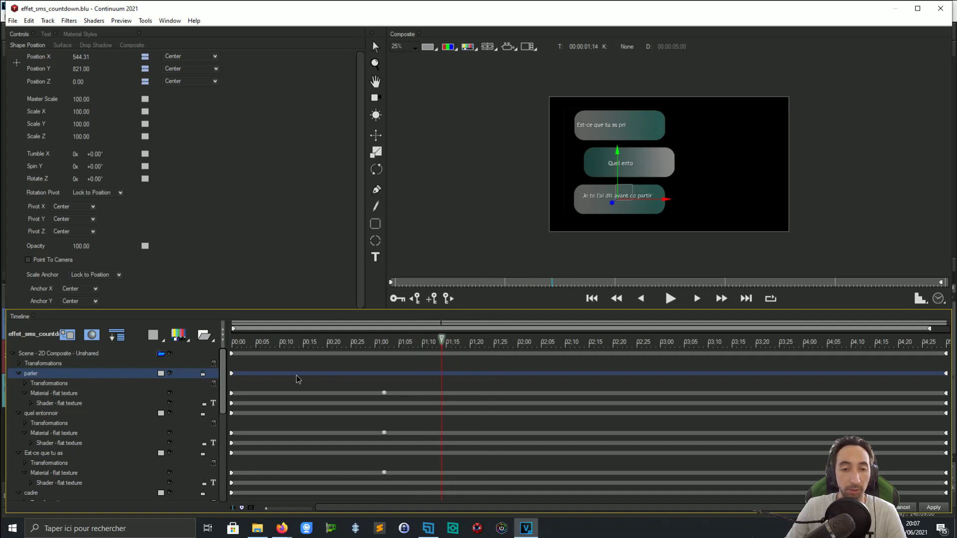
{"action": "key", "text": "Home"}
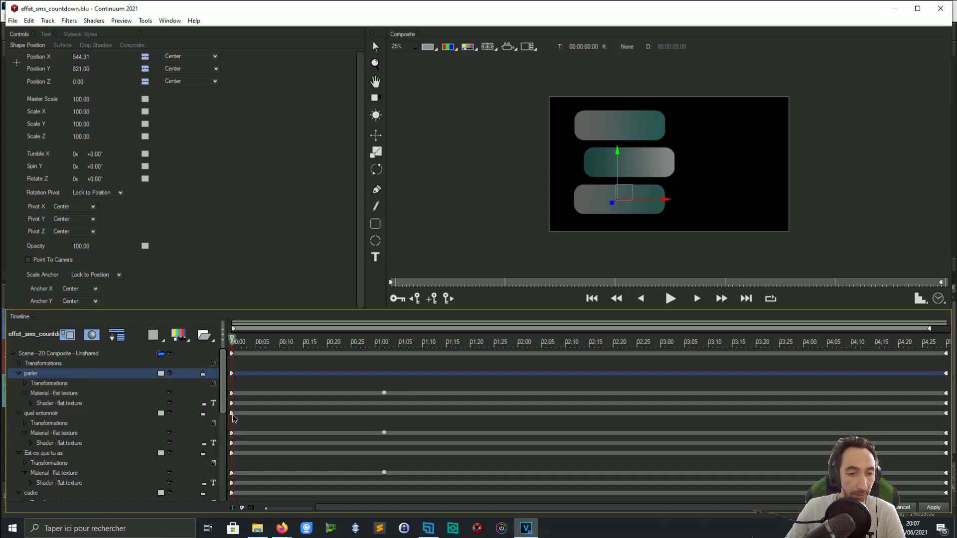
{"action": "left_click_drag", "start_coordinate": [232, 414], "coordinate": [412, 413]}
{"action": "left_click", "coordinate": [412, 341]}
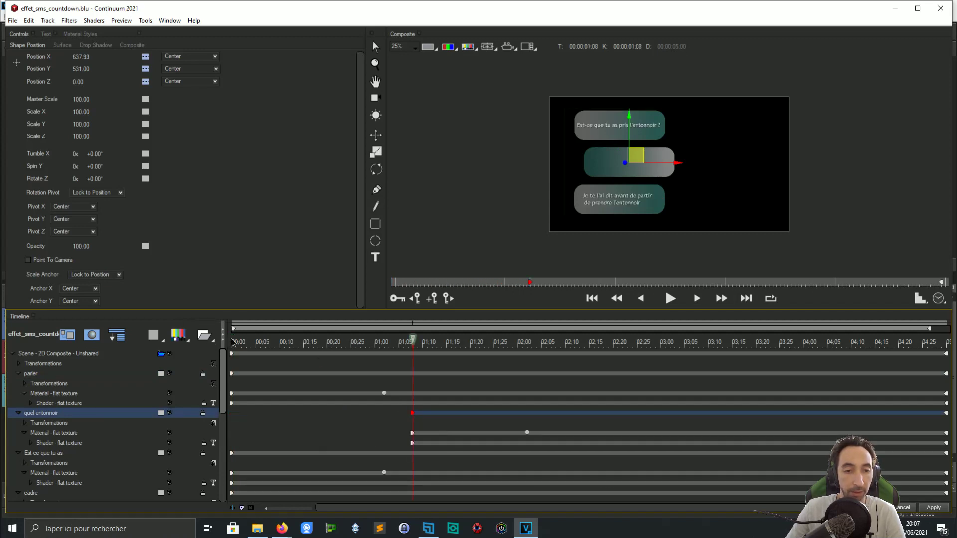
{"action": "left_click_drag", "start_coordinate": [232, 341], "coordinate": [608, 344]}
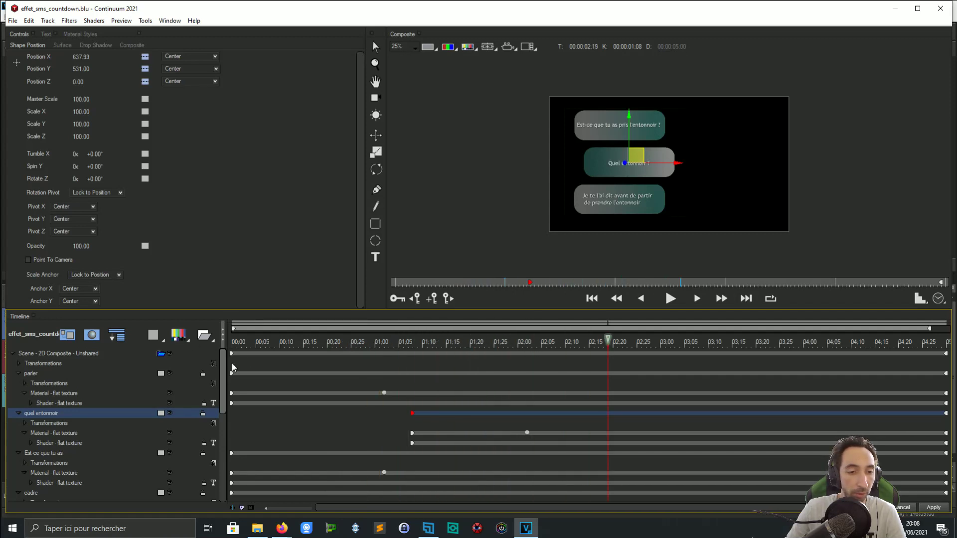
{"action": "left_click_drag", "start_coordinate": [232, 373], "coordinate": [622, 384]}
Step: Play the three-bubble composition from its beginning to check the staggered timing of the texts
{"action": "left_click", "coordinate": [238, 342]}
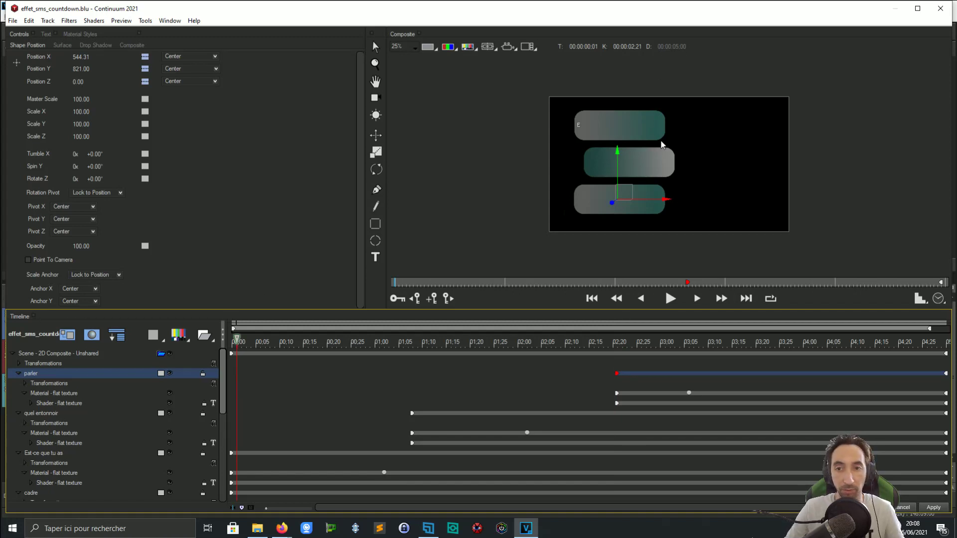
{"action": "scroll", "coordinate": [661, 145], "scroll_direction": "up", "scroll_amount": 1}
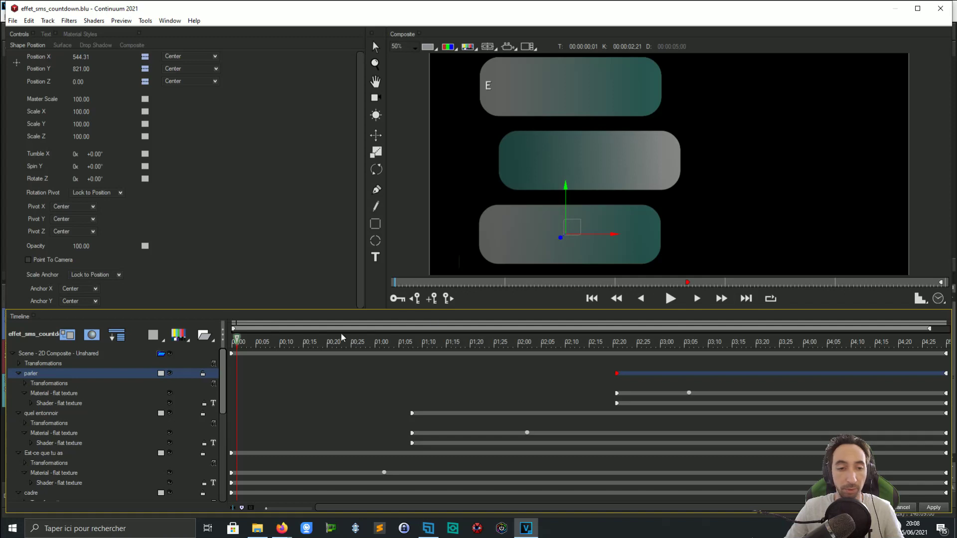
{"action": "key", "text": "space"}
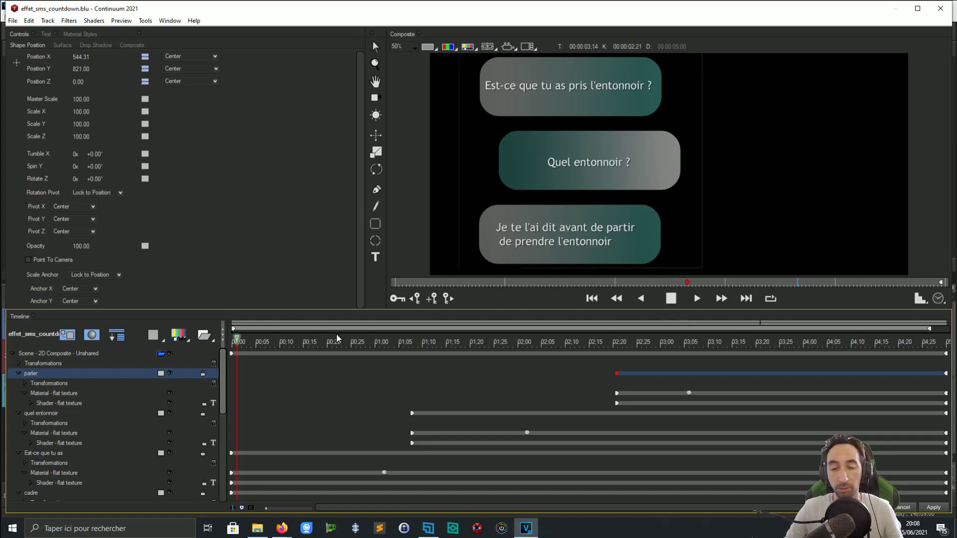
{"action": "key", "text": "space"}
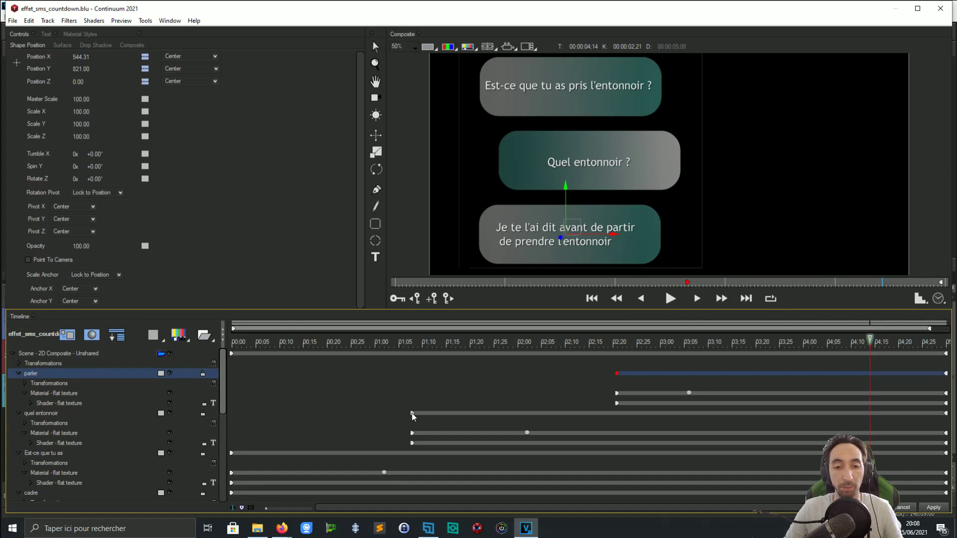
Step: Move the start of the "parler" track to 00:00:03:24 and the start of the "quel entonnoir" track to 00:00:02:01
{"action": "left_click_drag", "start_coordinate": [412, 414], "coordinate": [497, 413]}
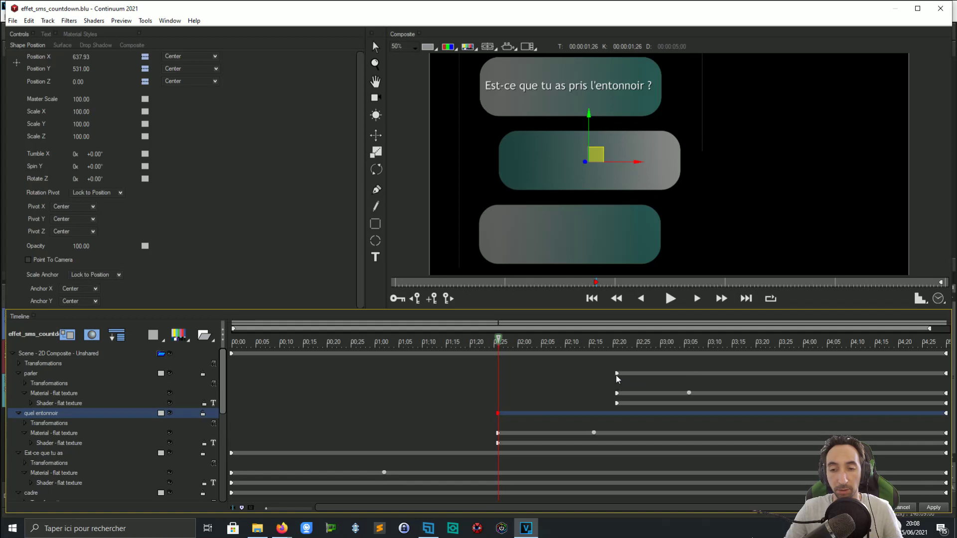
{"action": "left_click_drag", "start_coordinate": [616, 375], "coordinate": [773, 376]}
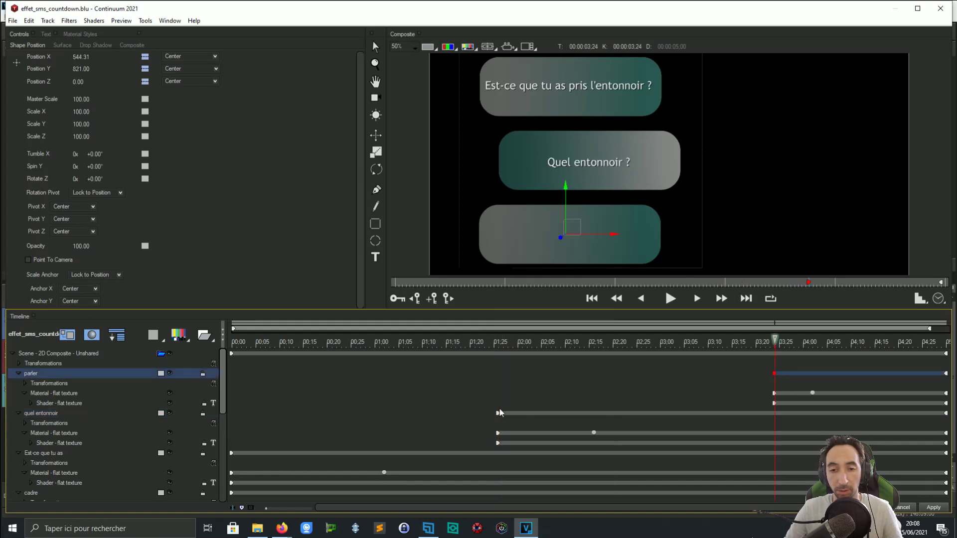
{"action": "left_click_drag", "start_coordinate": [497, 413], "coordinate": [522, 413]}
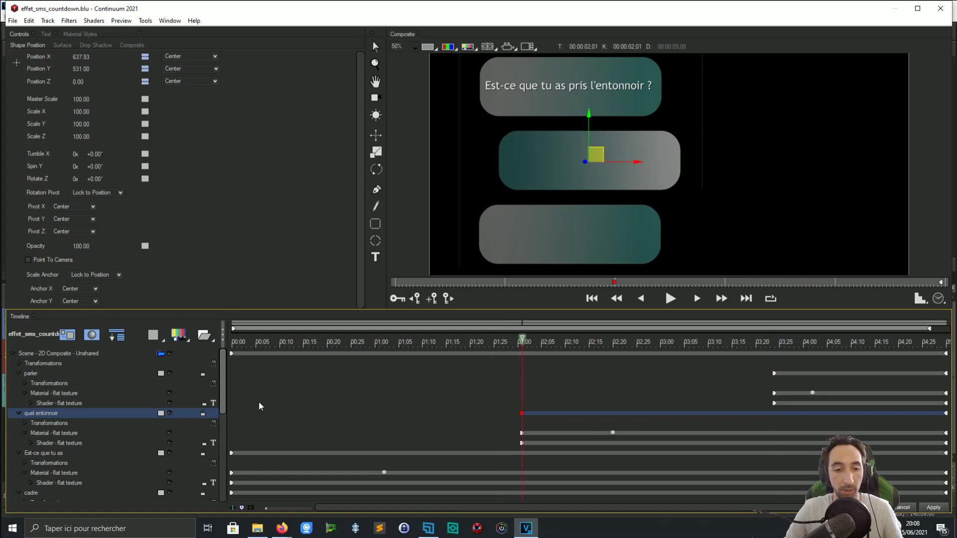
Step: Play back the composition from the first frame to check the new text start times
{"action": "left_click", "coordinate": [231, 345]}
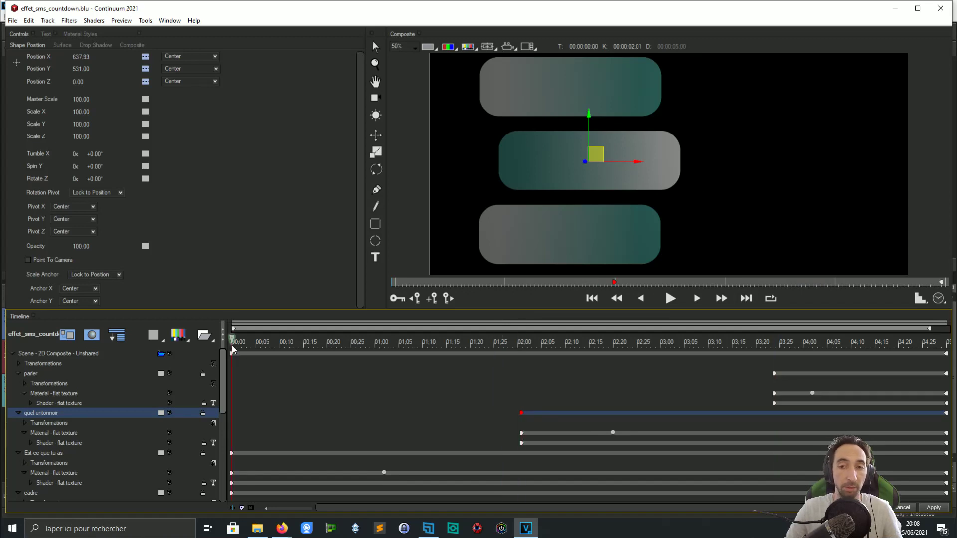
{"action": "key", "text": "space"}
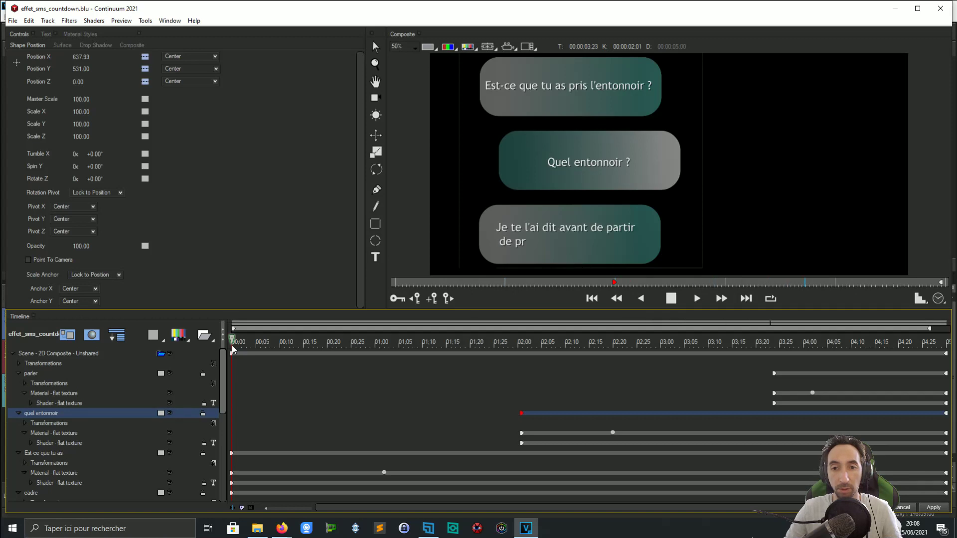
{"action": "key", "text": "space"}
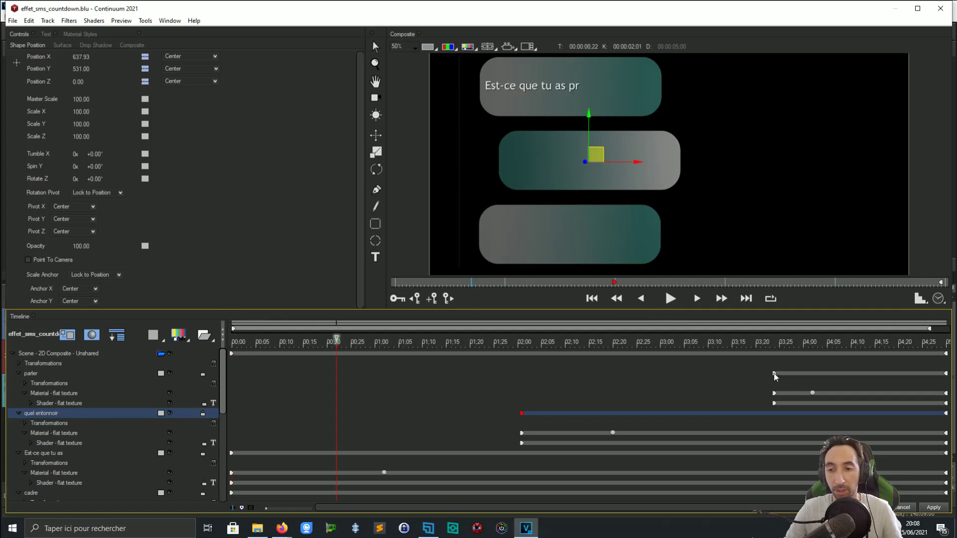
Step: Shorten the "parler" text in the bottom bubble to "Je te l'ai dit"
{"action": "left_click", "coordinate": [774, 374]}
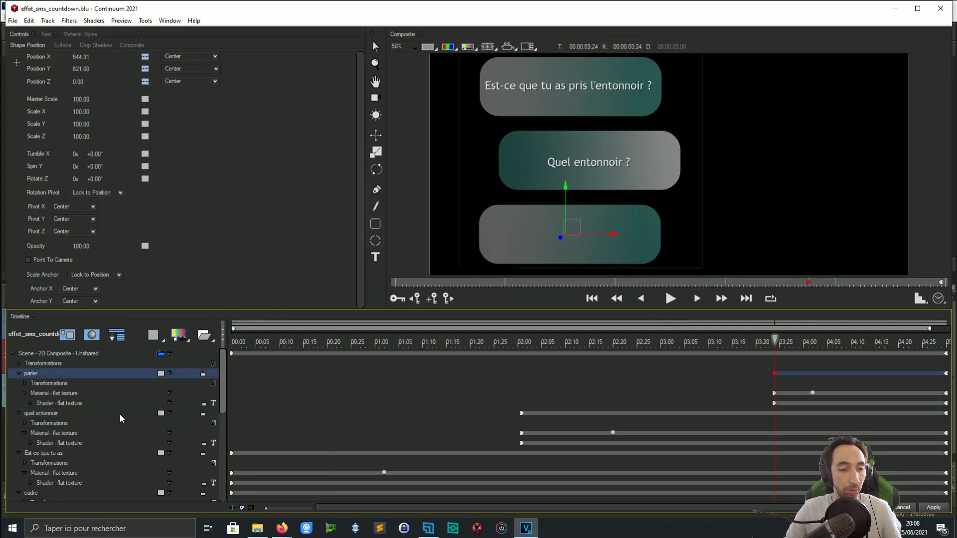
{"action": "left_click", "coordinate": [43, 374]}
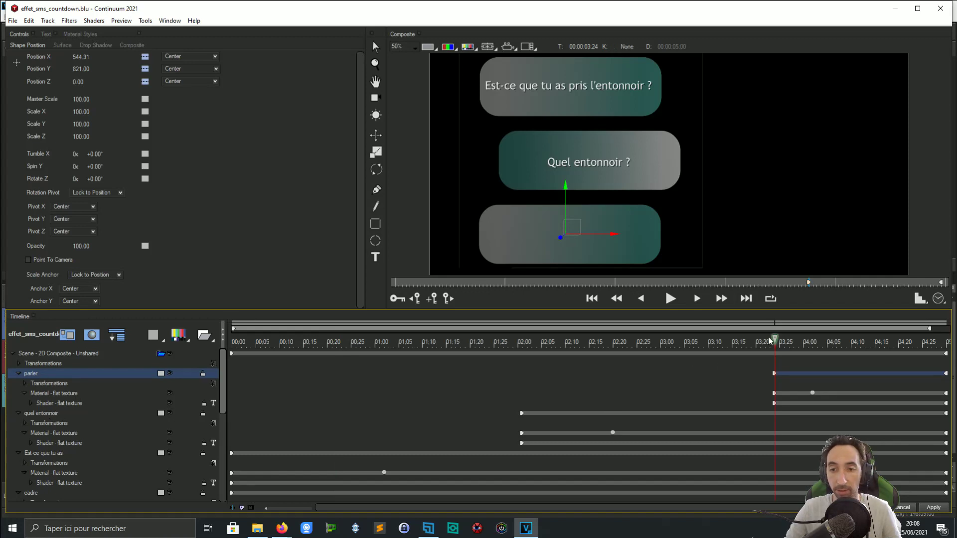
{"action": "left_click_drag", "start_coordinate": [778, 344], "coordinate": [817, 342]}
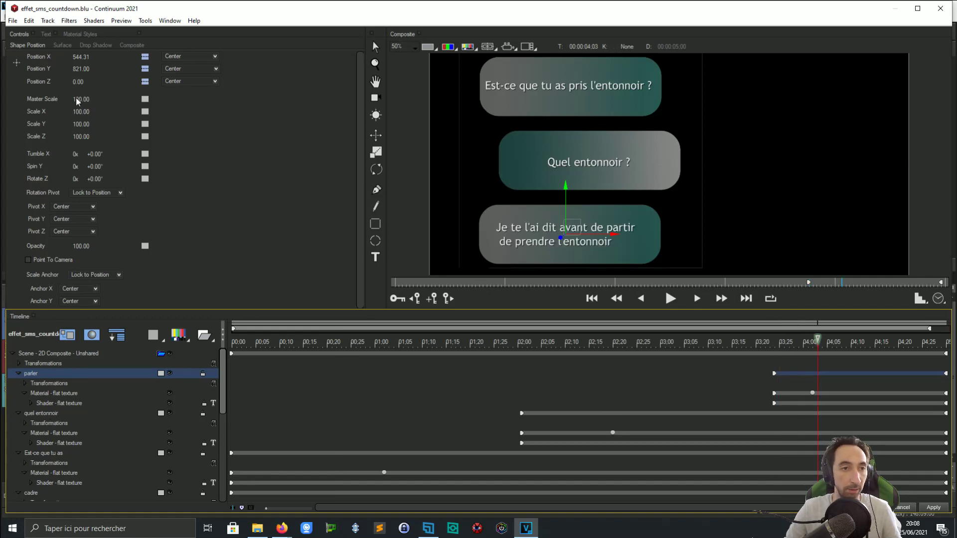
{"action": "left_click", "coordinate": [47, 34]}
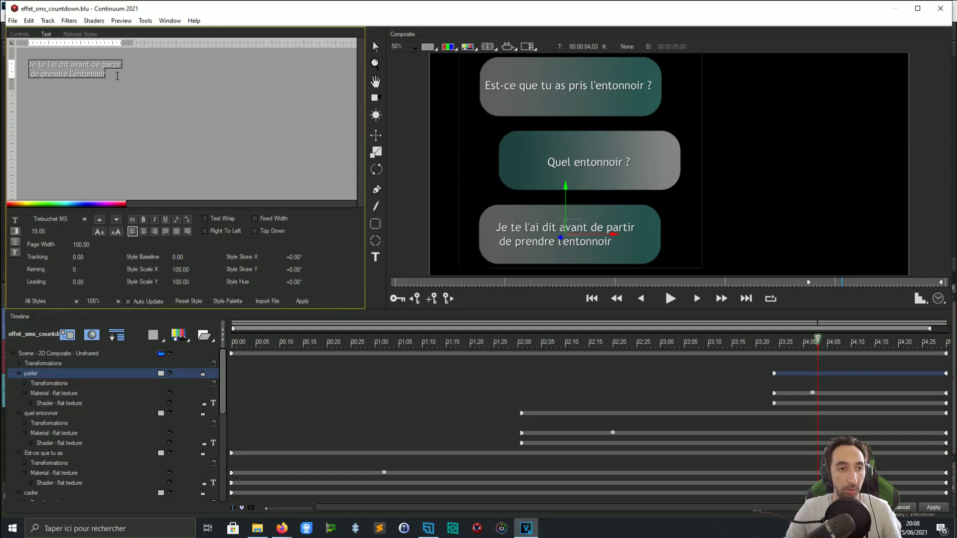
{"action": "left_click_drag", "start_coordinate": [117, 76], "coordinate": [72, 66]}
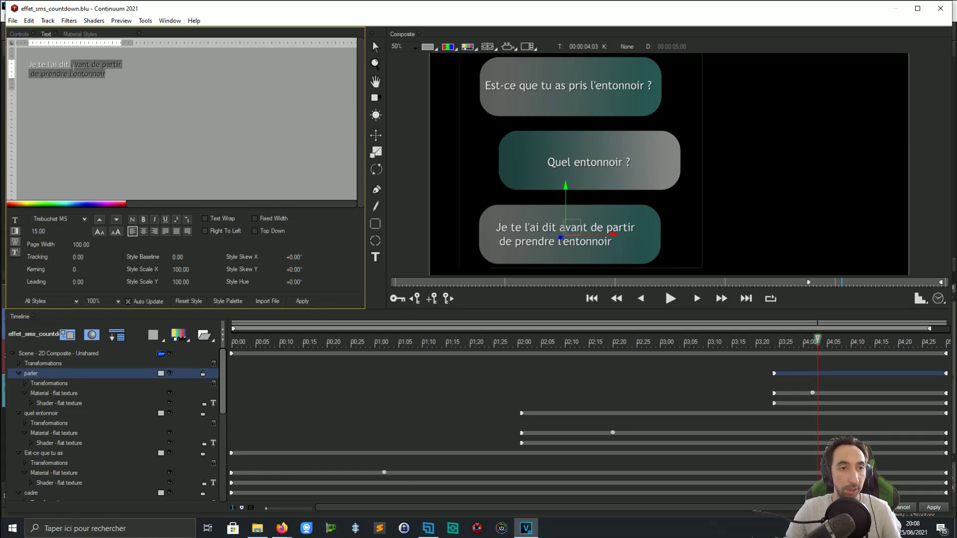
{"action": "key", "text": "BackSpace"}
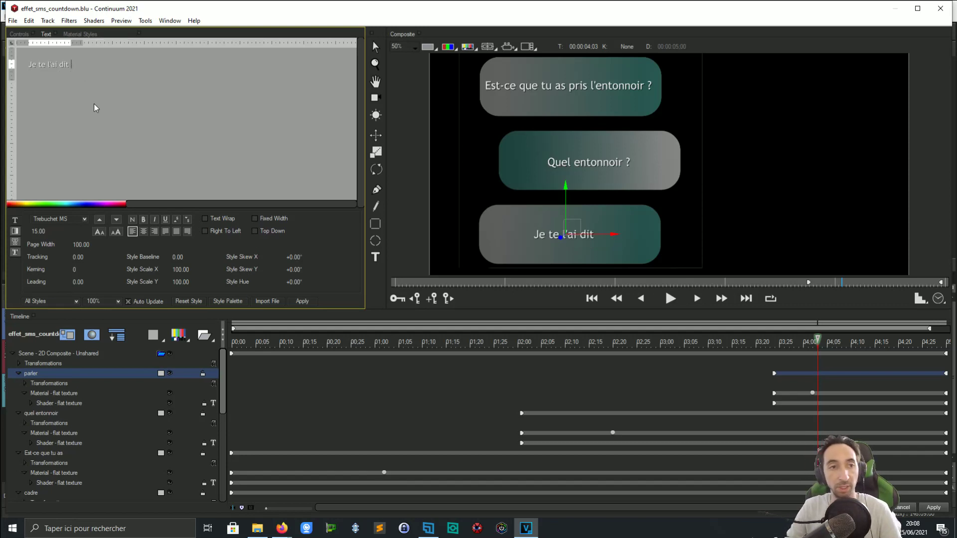
{"action": "key", "text": "BackSpace"}
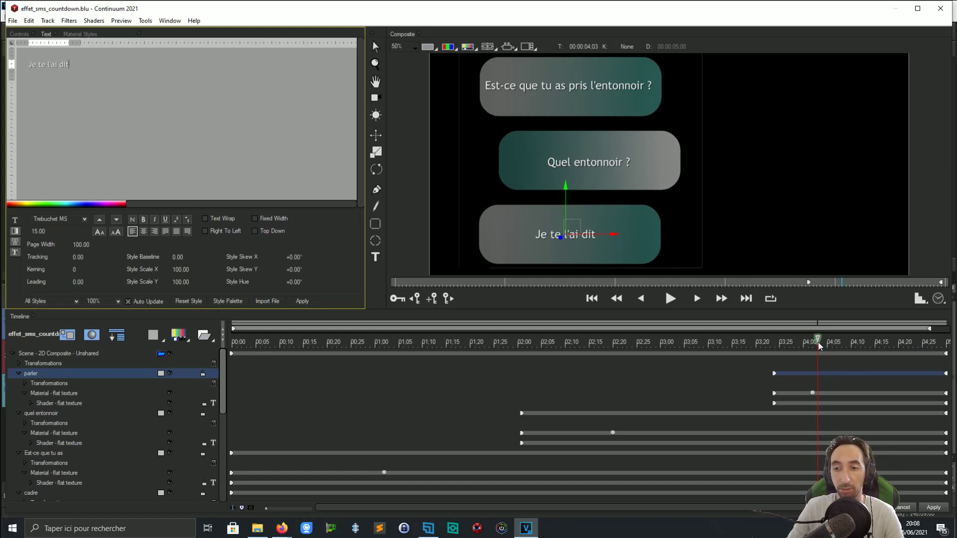
Step: Inspect the "parler" material keyframe at 00:00:04:02, and replay the animation from the first frame with the shortened text
{"action": "left_click_drag", "start_coordinate": [818, 345], "coordinate": [855, 347]}
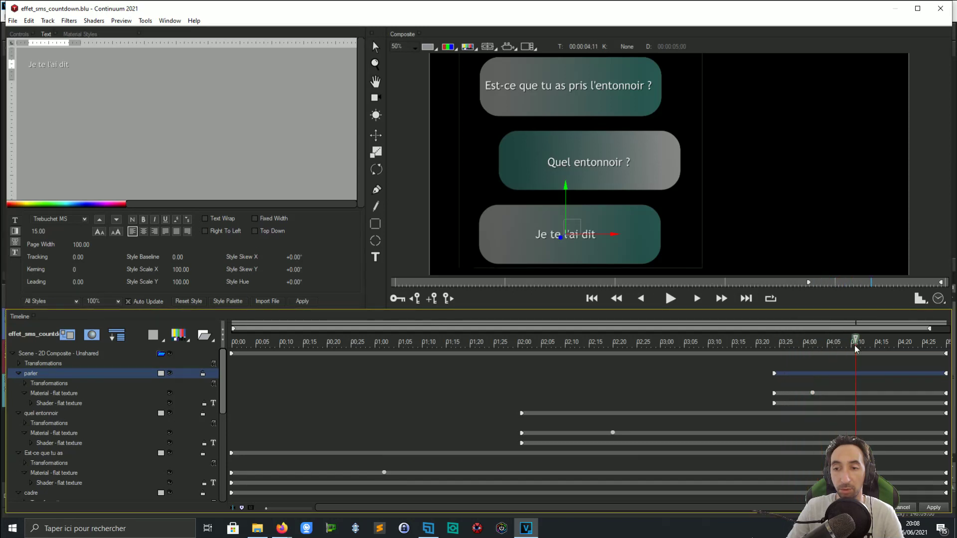
{"action": "left_click", "coordinate": [812, 393]}
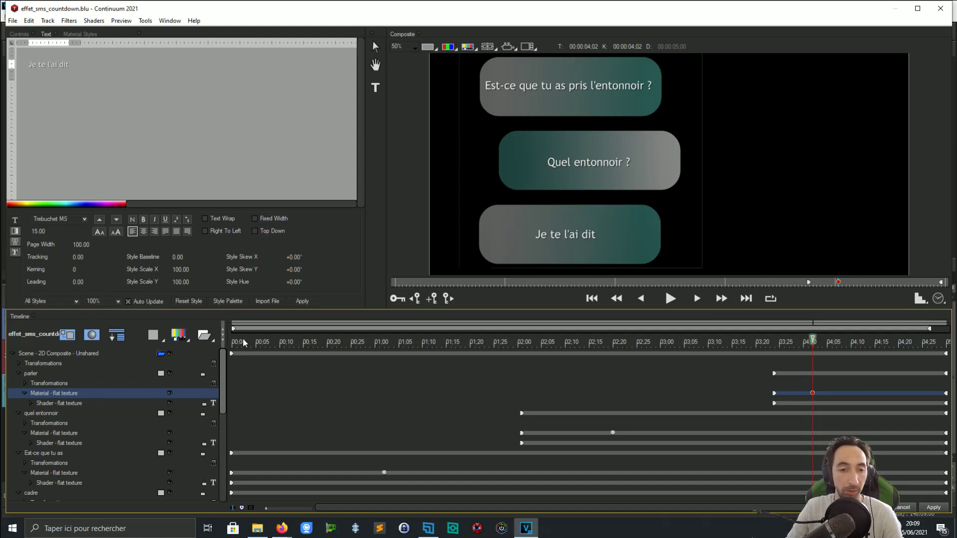
{"action": "left_click", "coordinate": [231, 346]}
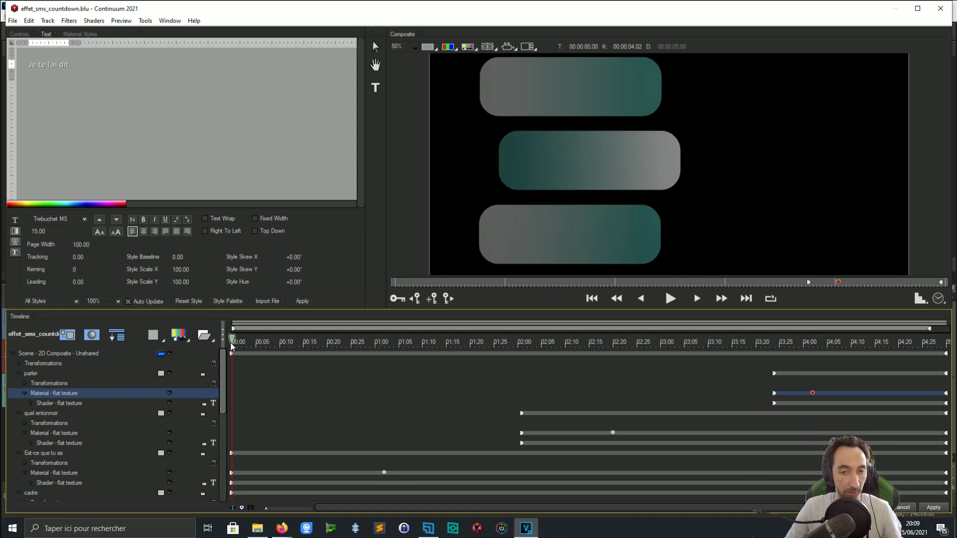
{"action": "key", "text": "space"}
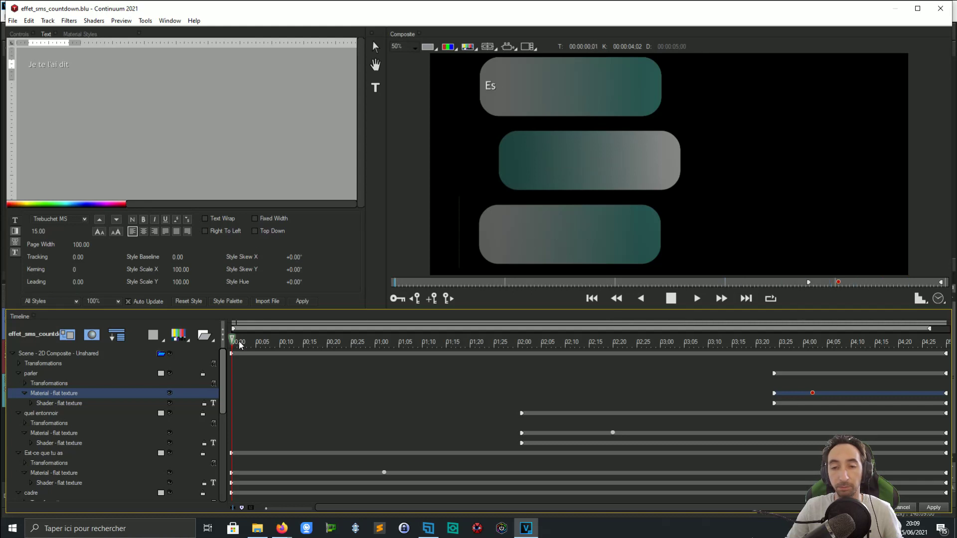
{"action": "key", "text": "space"}
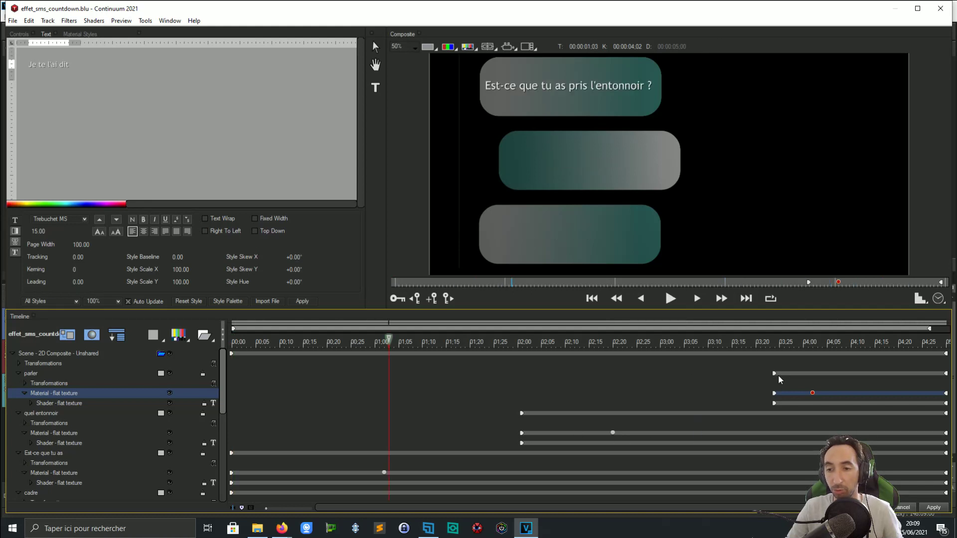
Step: Bring the start of the "parler" track forward to 00:00:03:08 and preview the sequence from the beginning
{"action": "left_click_drag", "start_coordinate": [775, 374], "coordinate": [701, 395]}
{"action": "key", "text": "ctrl+Left"}
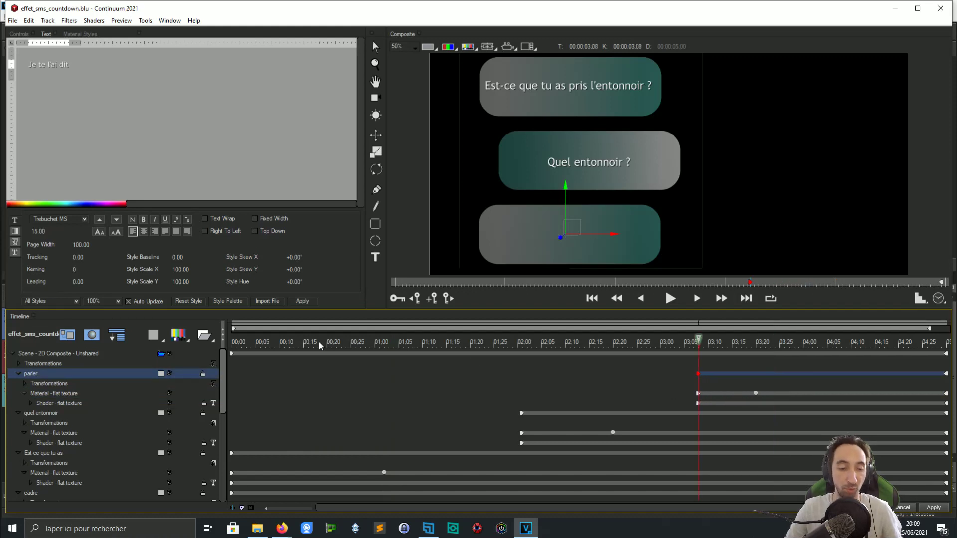
{"action": "left_click", "coordinate": [236, 342]}
{"action": "key", "text": "space"}
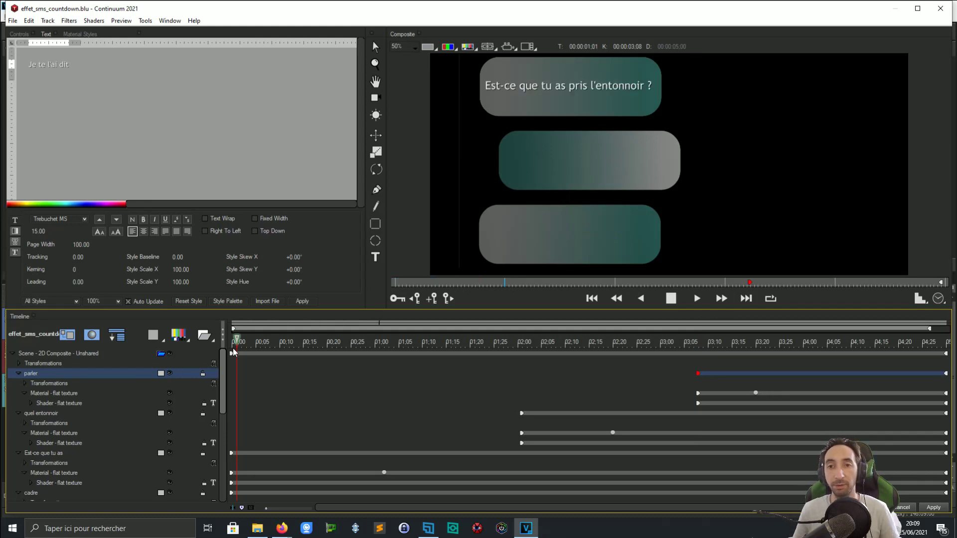
{"action": "key", "text": "space"}
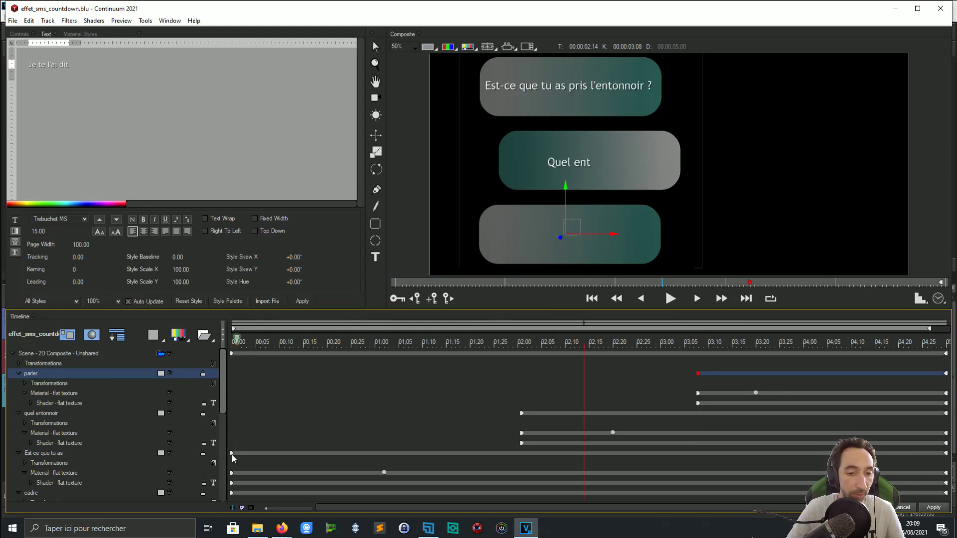
Step: Delay the start of the "Est-ce que tu as" track to 00:00:00:03 and preview the full conversation from the first frame
{"action": "left_click_drag", "start_coordinate": [231, 455], "coordinate": [245, 455]}
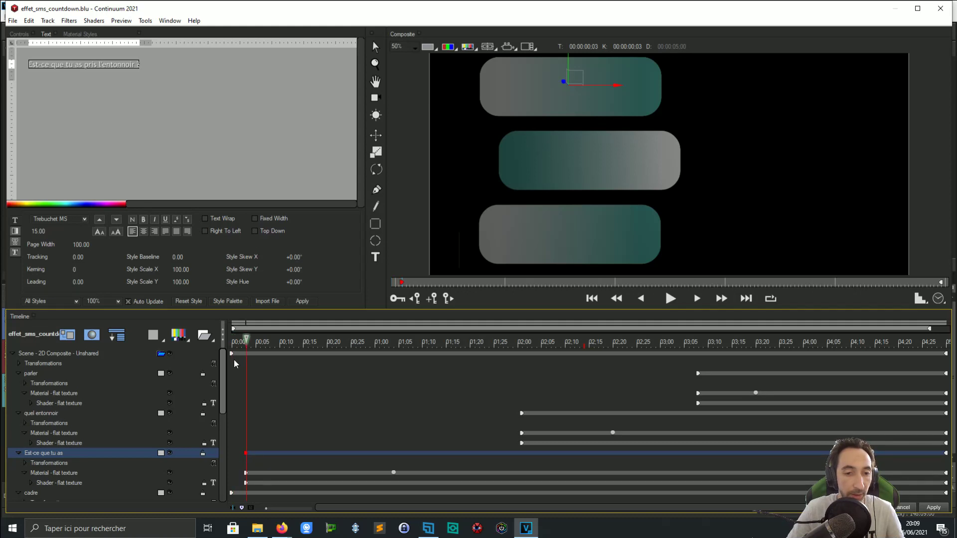
{"action": "left_click_drag", "start_coordinate": [246, 341], "coordinate": [229, 341]}
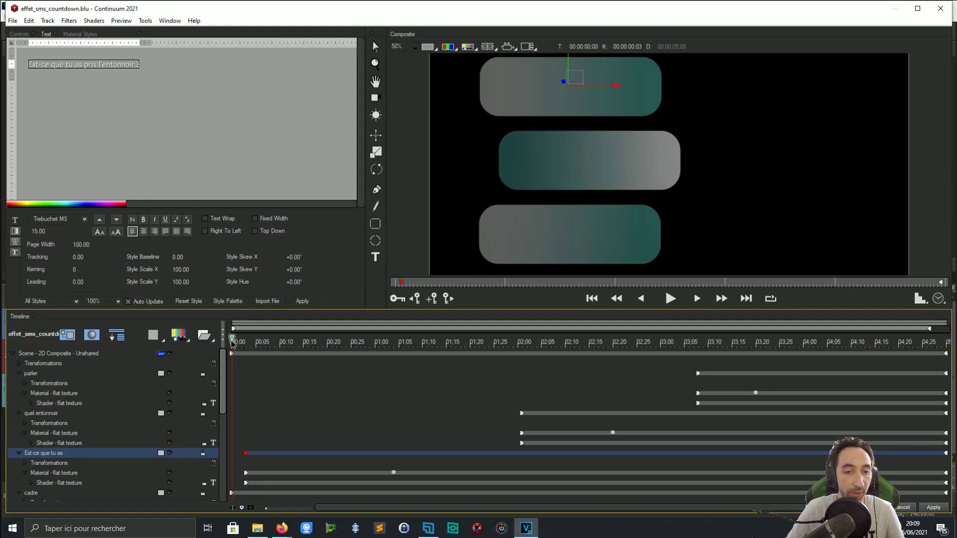
{"action": "key", "text": "space"}
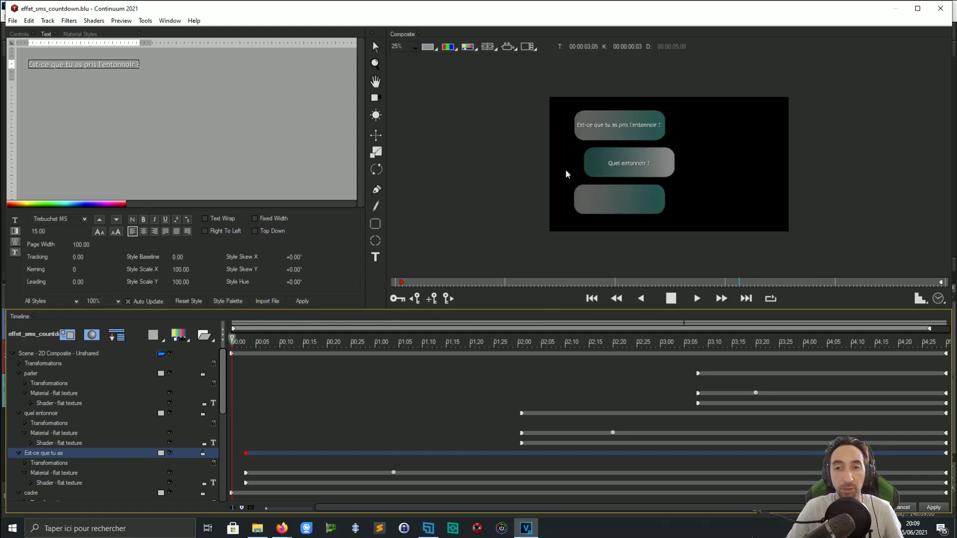
{"action": "key", "text": "space"}
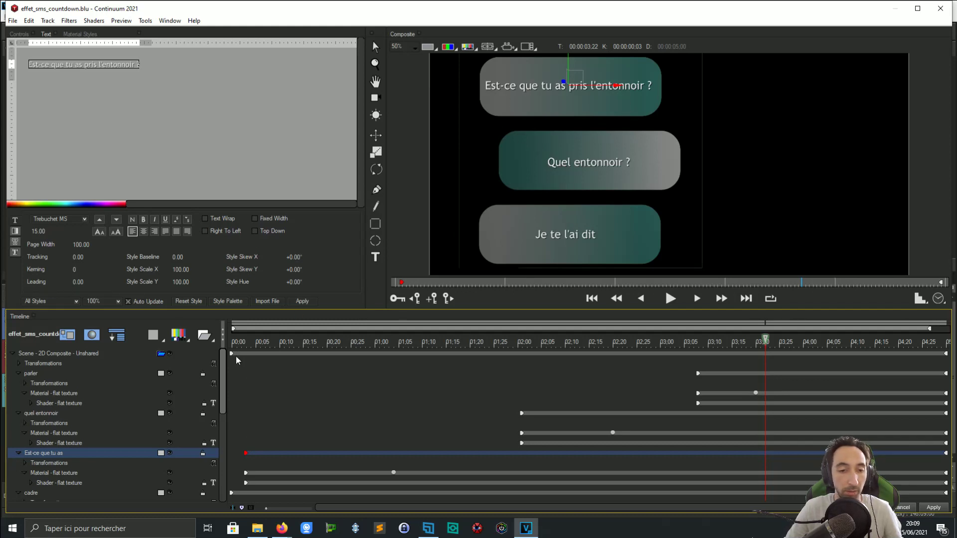
{"action": "left_click", "coordinate": [234, 341]}
{"action": "key", "text": "space"}
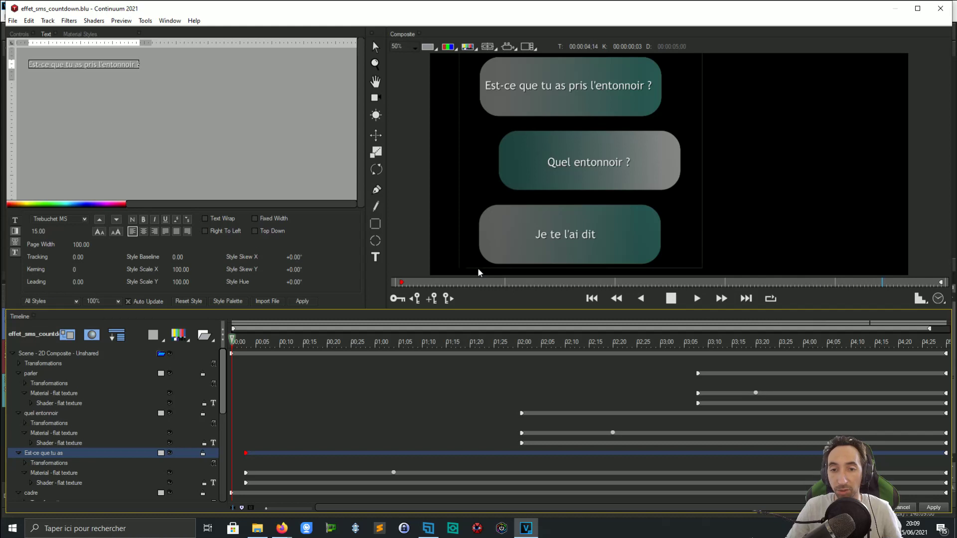
{"action": "key", "text": "space"}
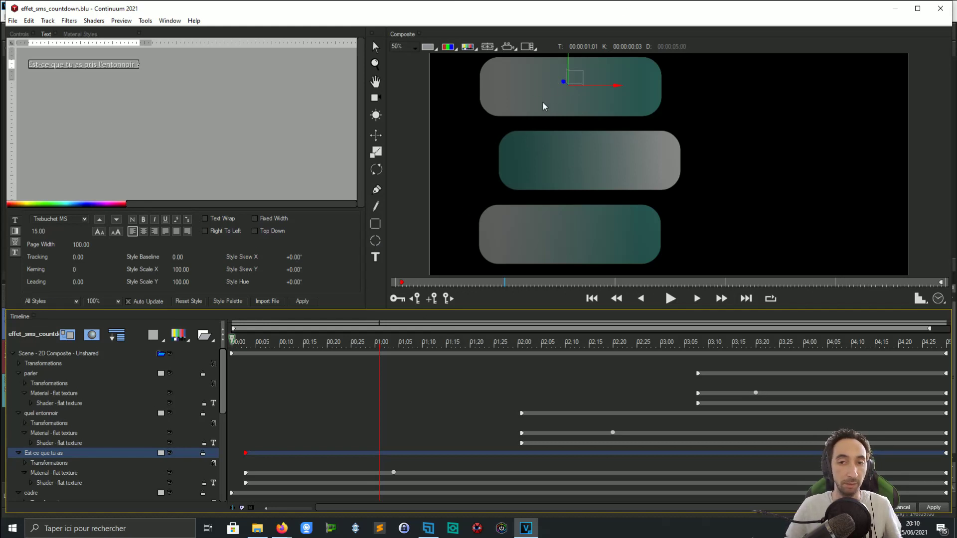
Step: Rename the "Blade 1" container in the timeline as "Blade haut"
{"action": "scroll", "coordinate": [116, 453], "scroll_direction": "down", "scroll_amount": 5}
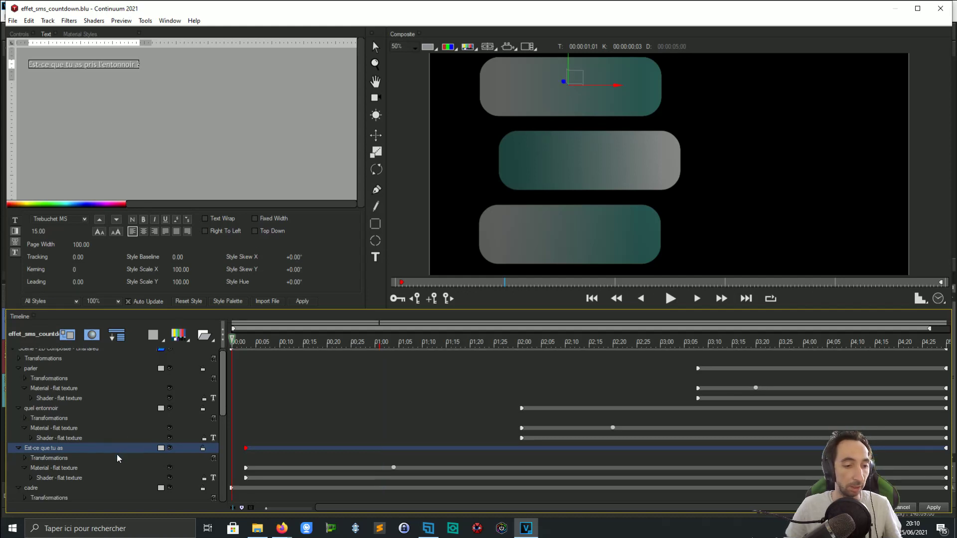
{"action": "scroll", "coordinate": [77, 474], "scroll_direction": "down", "scroll_amount": 6}
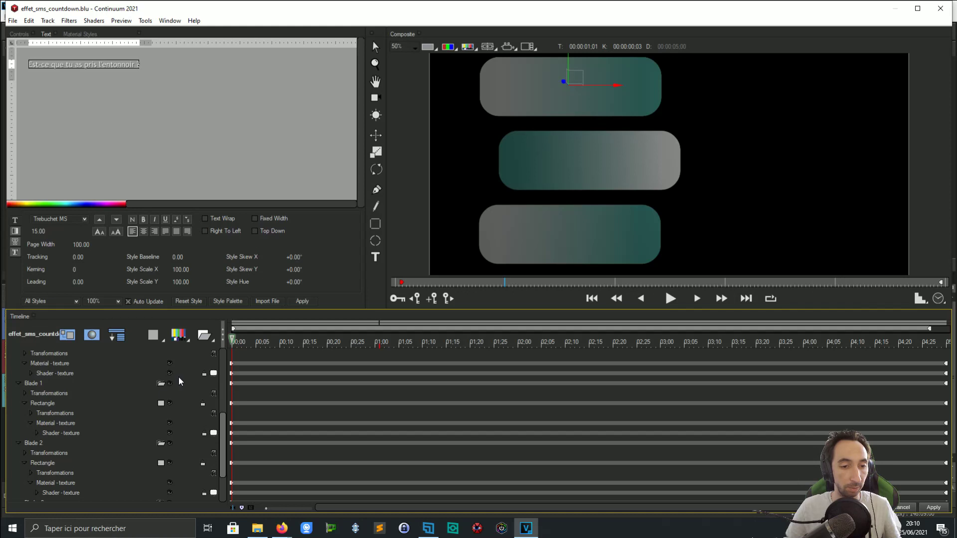
{"action": "left_click", "coordinate": [169, 382]}
{"action": "left_click", "coordinate": [169, 383]}
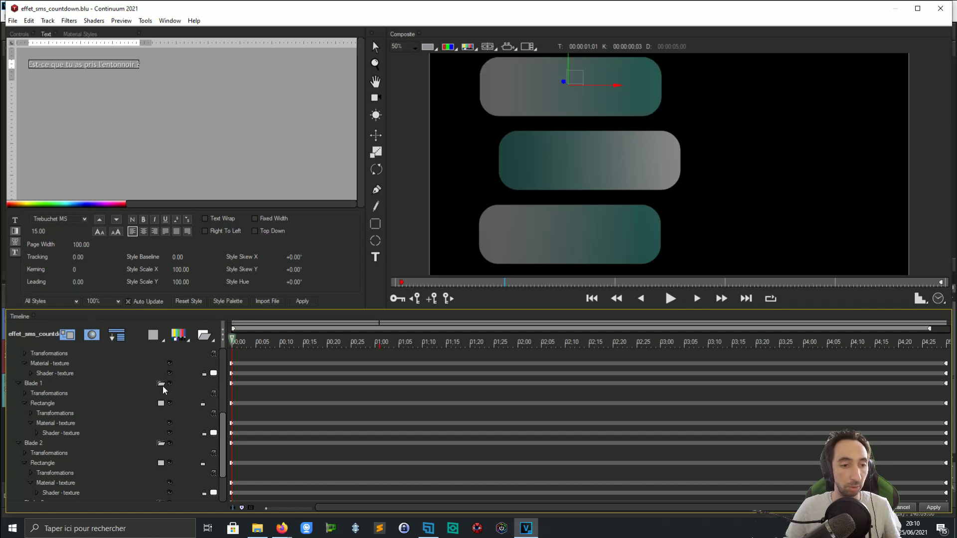
{"action": "left_click", "coordinate": [42, 383]}
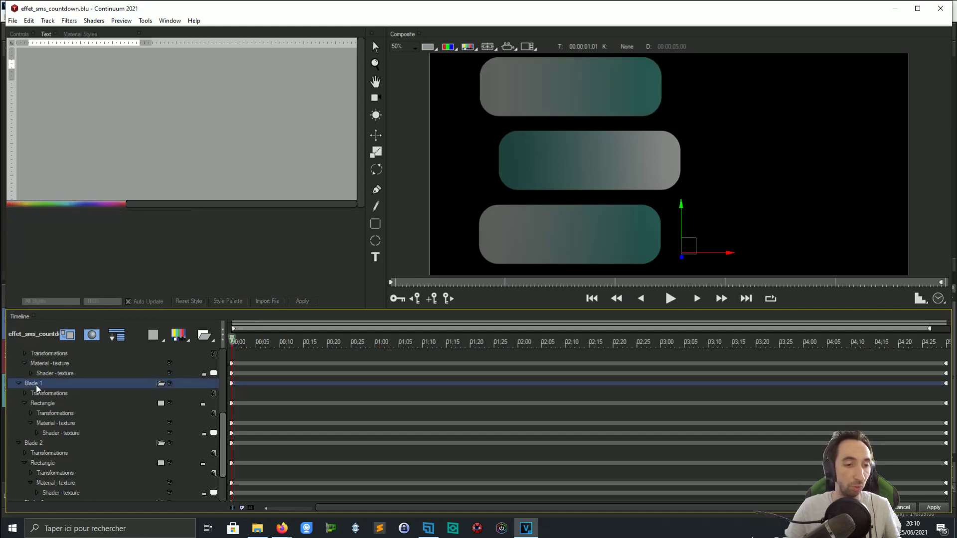
{"action": "left_click", "coordinate": [38, 394]}
{"action": "left_click", "coordinate": [36, 384]}
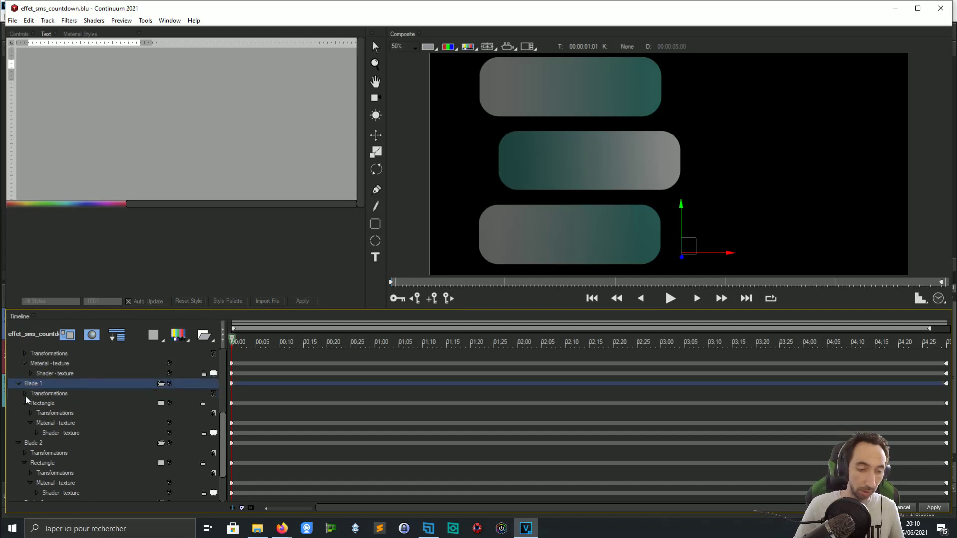
{"action": "key", "text": "F2"}
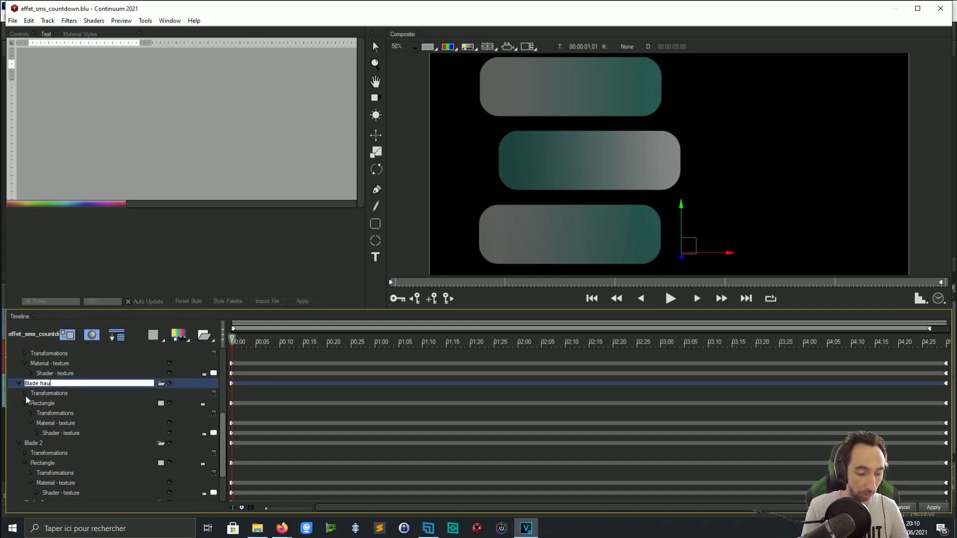
{"action": "type", "text": "Blade haut"}
{"action": "key", "text": "Return"}
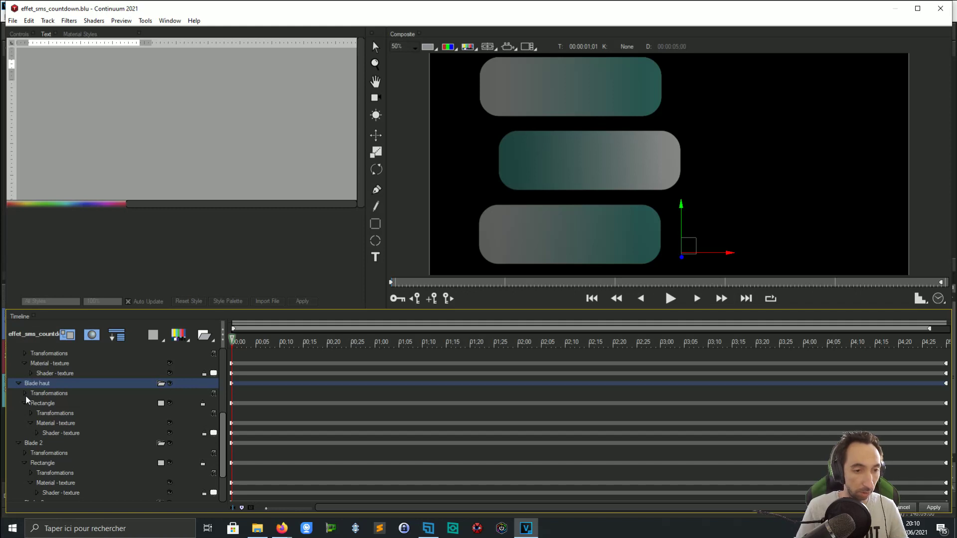
Step: Rename the "Blade 2" container as "Blade mid"
{"action": "left_click", "coordinate": [34, 444]}
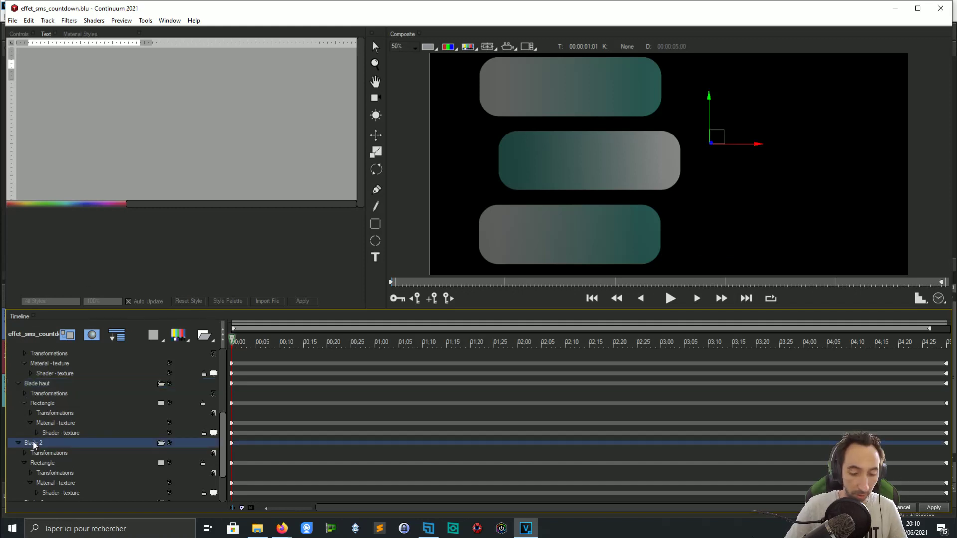
{"action": "key", "text": "F2"}
{"action": "left_click", "coordinate": [34, 443]}
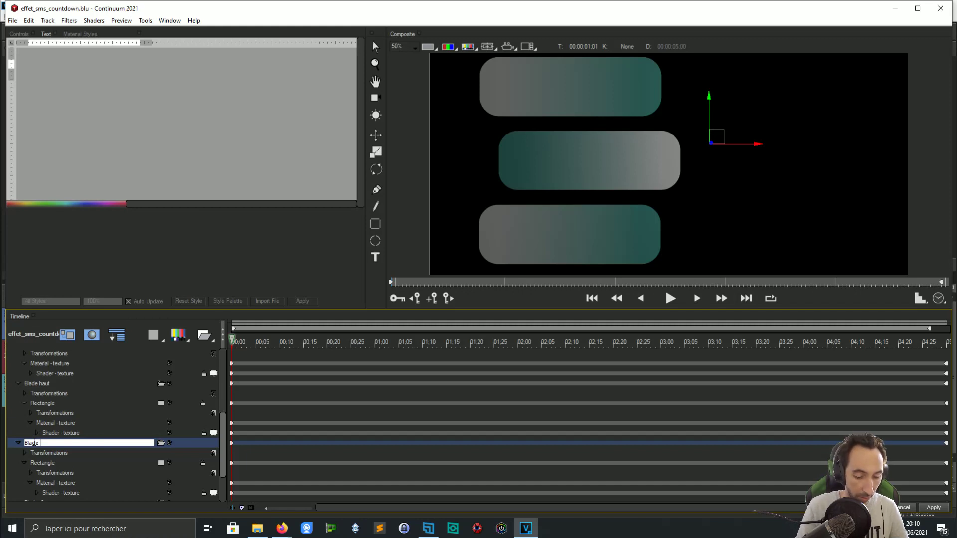
{"action": "key", "text": "Return"}
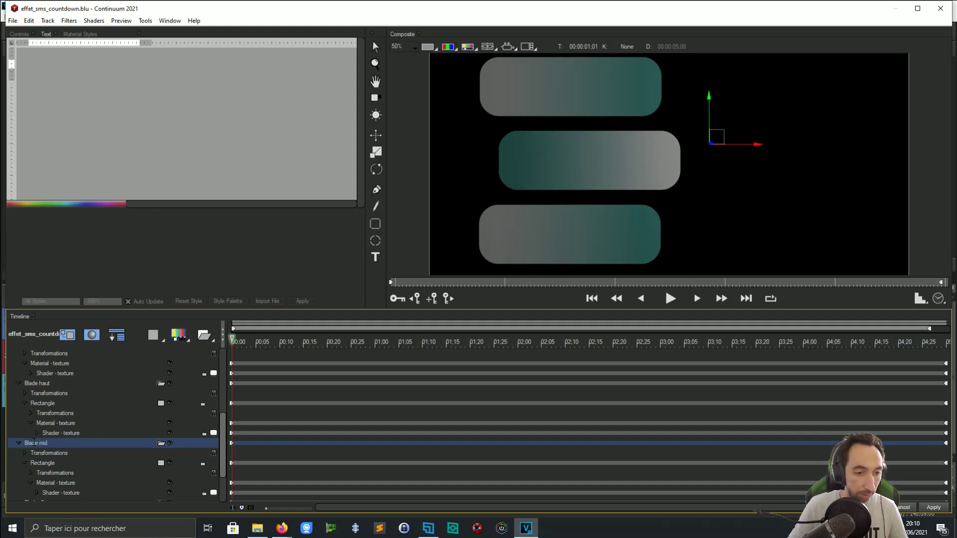
Step: Rename the "Blade 3" container as "Blade bas"
{"action": "scroll", "coordinate": [44, 493], "scroll_direction": "down", "scroll_amount": 1}
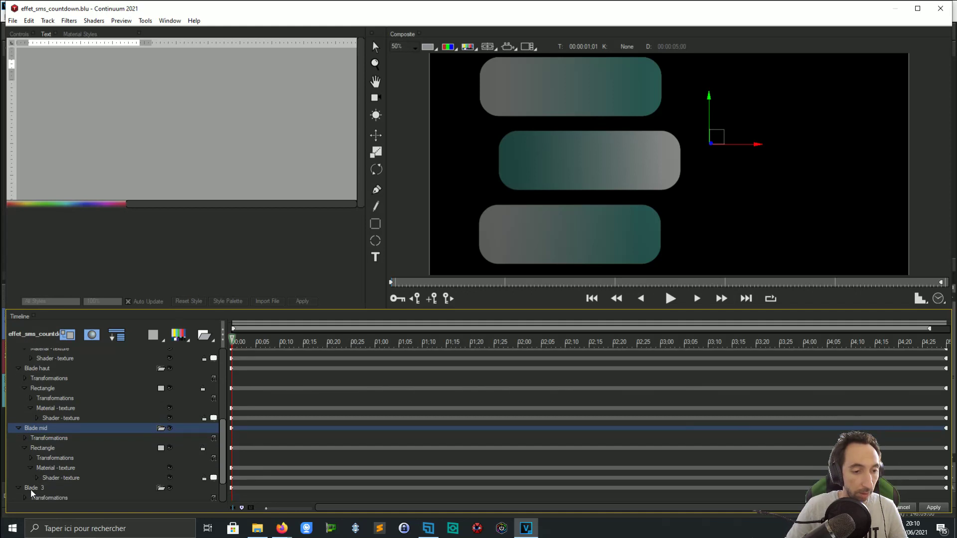
{"action": "left_click", "coordinate": [31, 489]}
{"action": "key", "text": "F2"}
{"action": "left_click", "coordinate": [33, 489]}
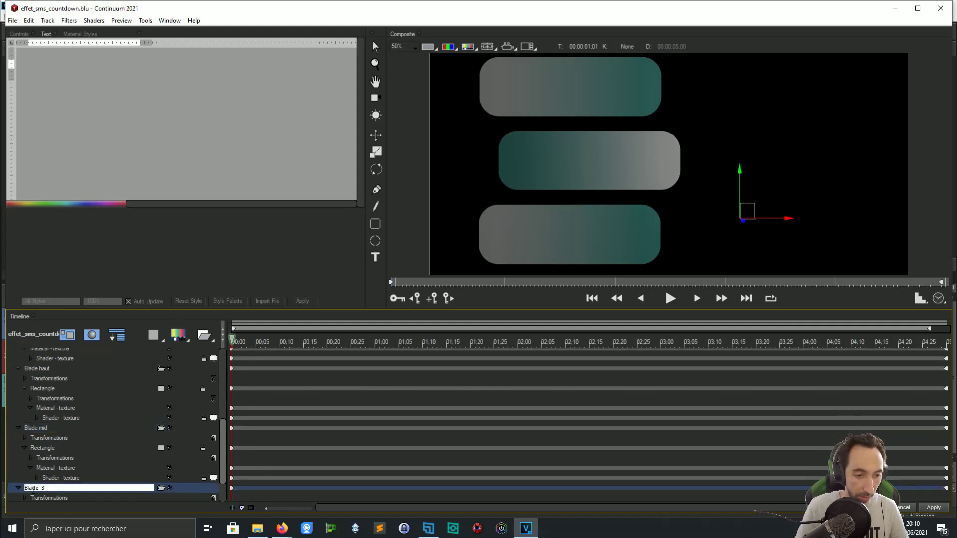
{"action": "key", "text": "Return"}
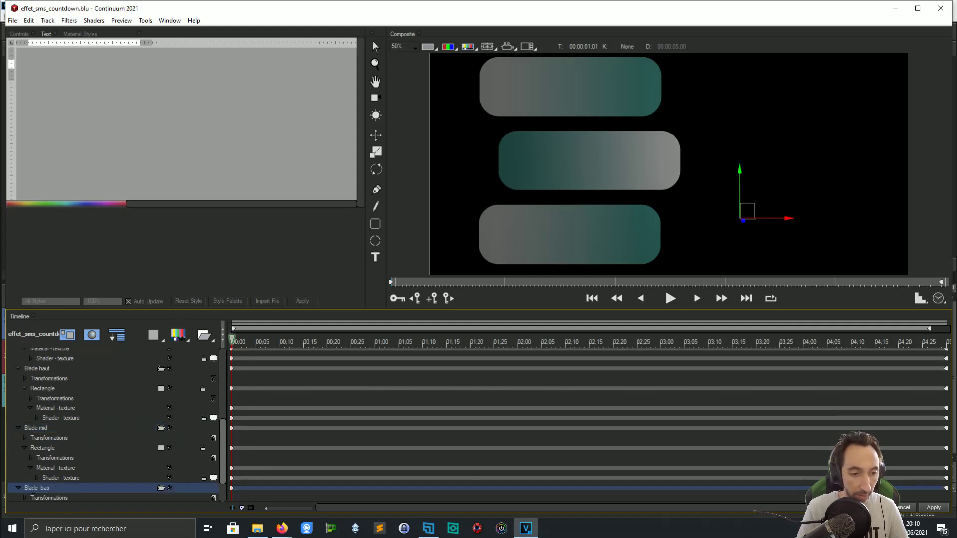
Step: Delay the start of the "Blade haut" track to 00:00:00:01 and check the composite at the first frame
{"action": "scroll", "coordinate": [33, 490], "scroll_direction": "up", "scroll_amount": 1}
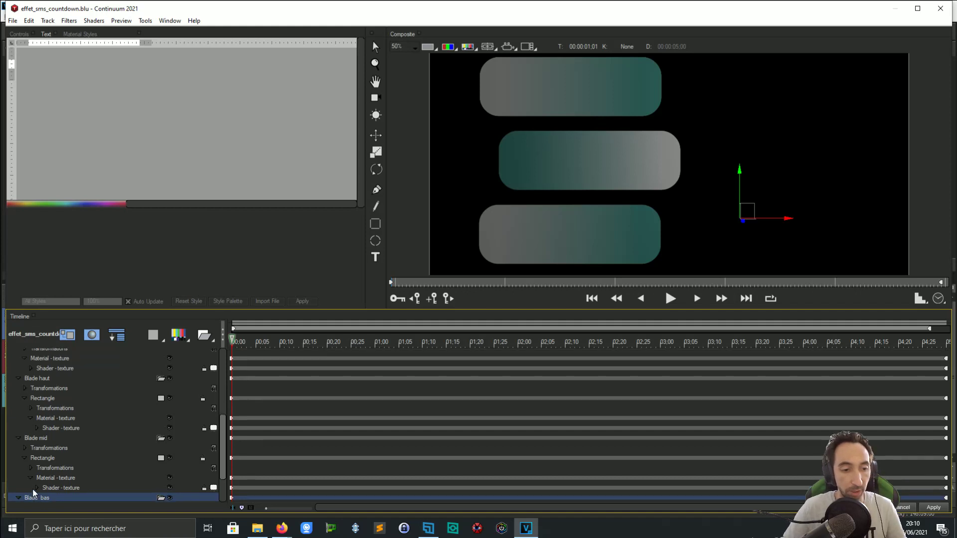
{"action": "left_click", "coordinate": [48, 378]}
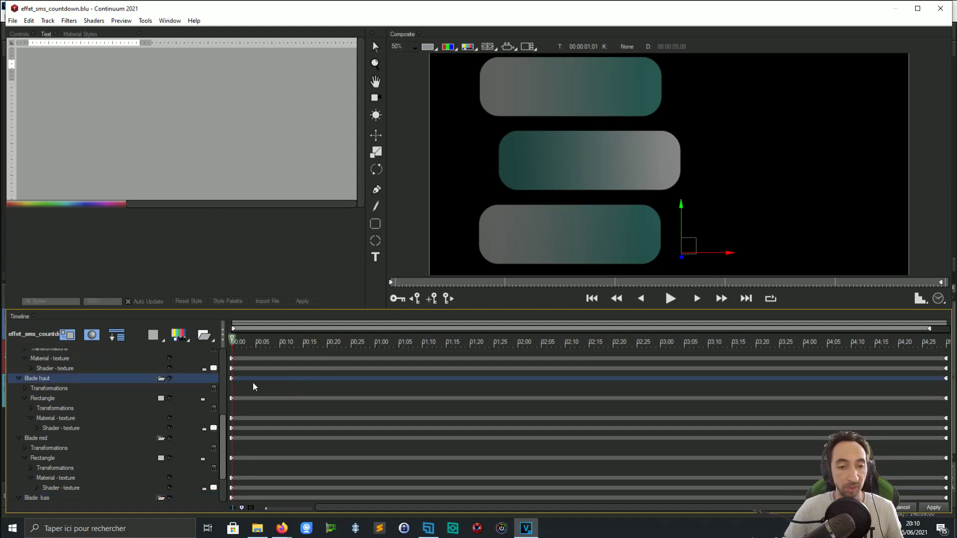
{"action": "left_click_drag", "start_coordinate": [233, 340], "coordinate": [251, 332]}
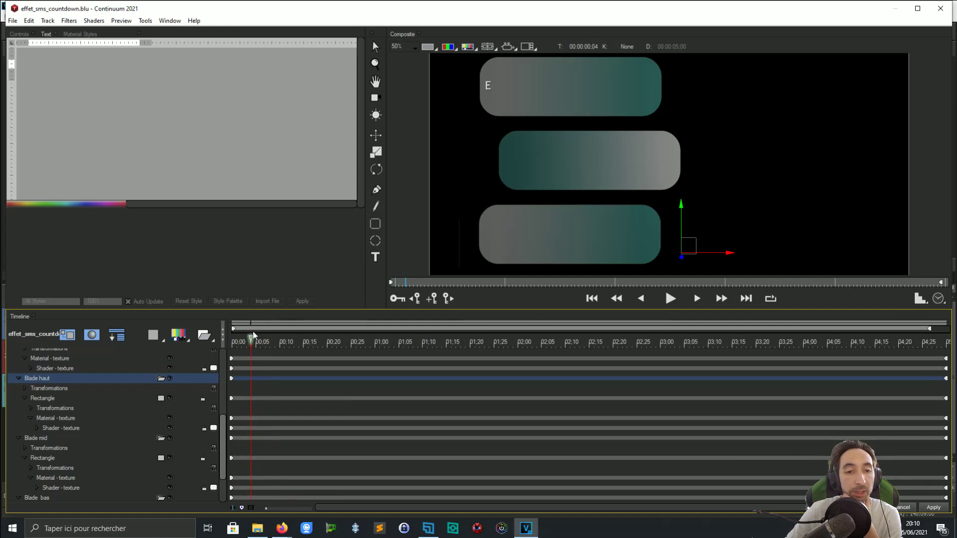
{"action": "key", "text": "Left"}
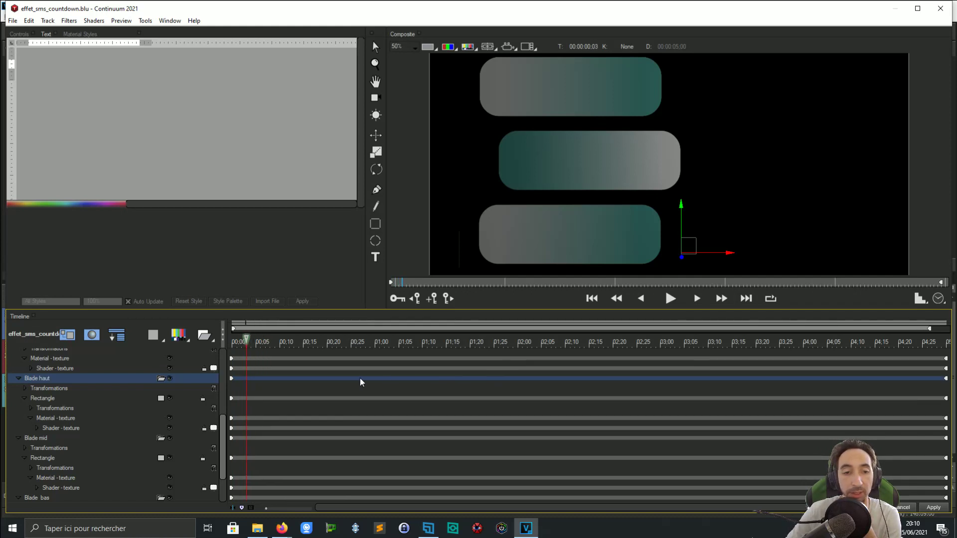
{"action": "scroll", "coordinate": [267, 366], "scroll_direction": "up", "scroll_amount": 3}
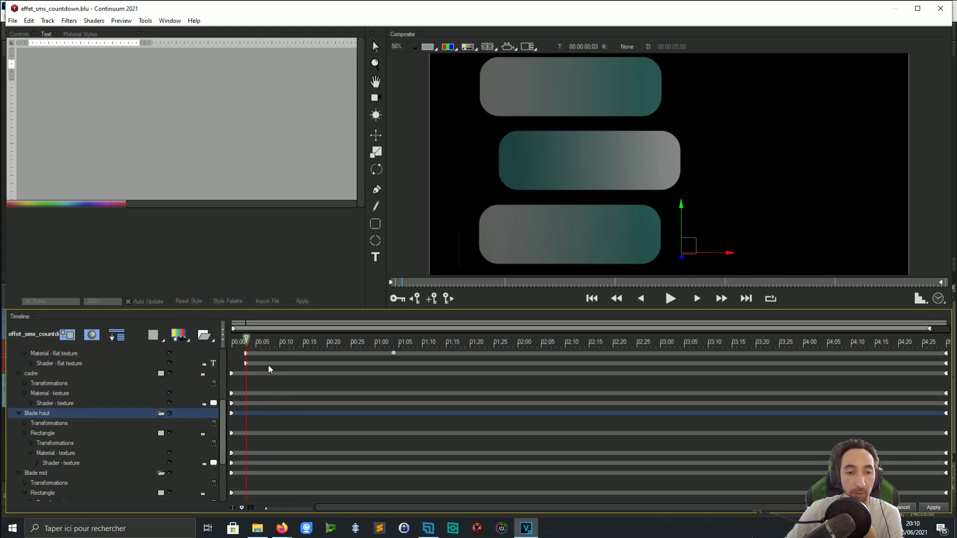
{"action": "scroll", "coordinate": [268, 368], "scroll_direction": "up", "scroll_amount": 1}
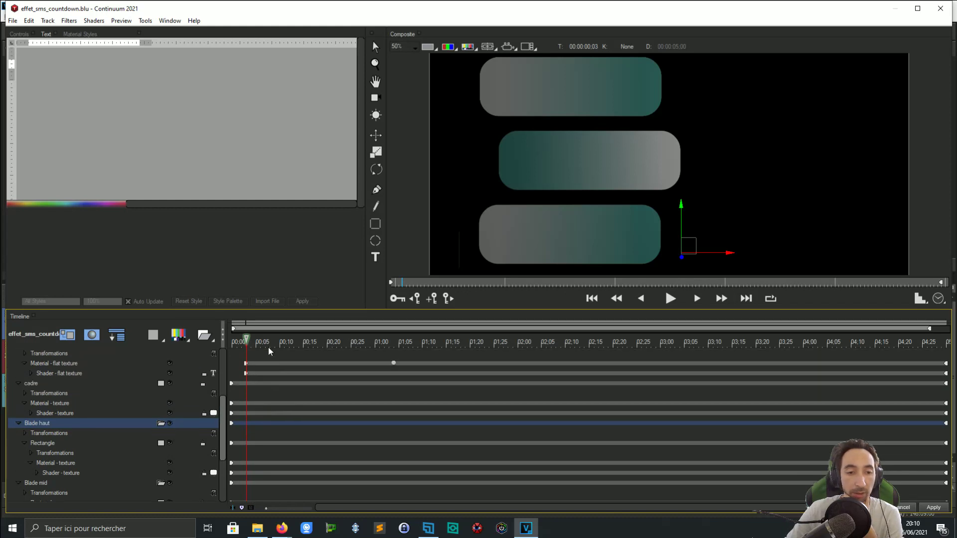
{"action": "left_click", "coordinate": [237, 425]}
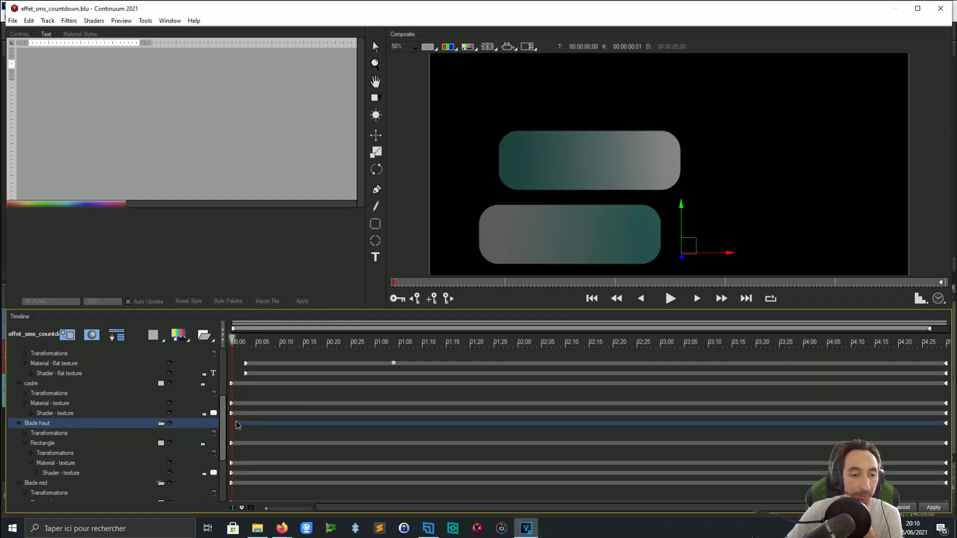
{"action": "left_click", "coordinate": [232, 423]}
{"action": "left_click_drag", "start_coordinate": [235, 425], "coordinate": [237, 424]}
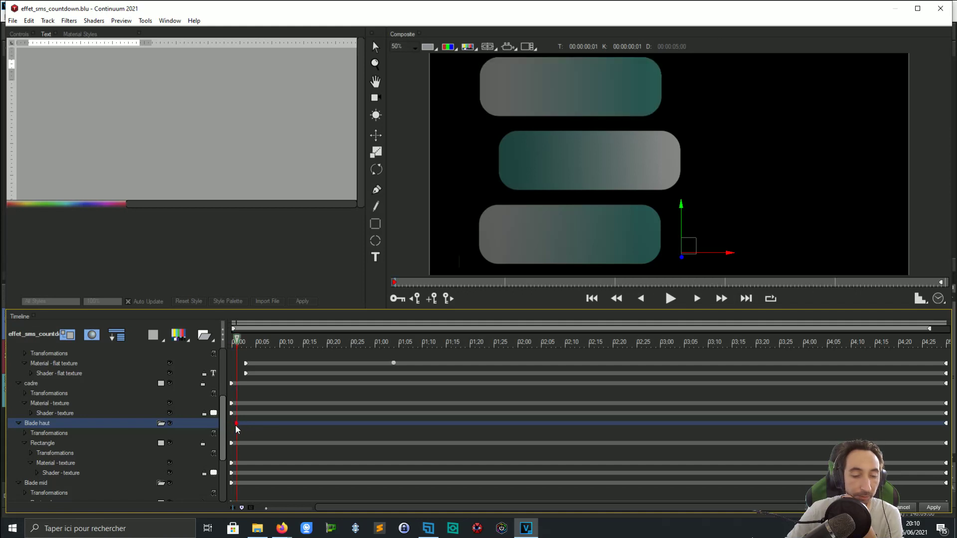
{"action": "left_click_drag", "start_coordinate": [239, 341], "coordinate": [230, 384]}
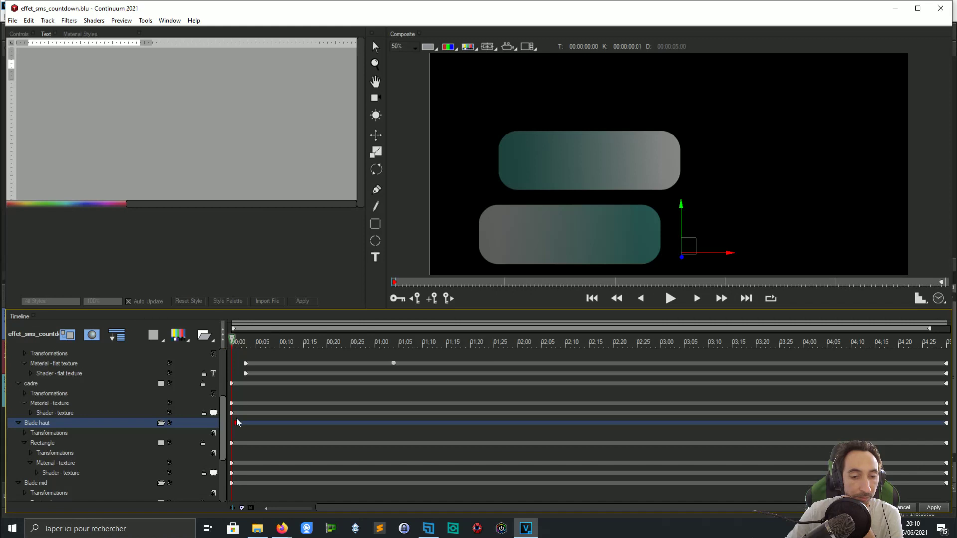
Step: Show the position controls of "Blade haut" and add a keyframe to its track at 00:00:00:03
{"action": "left_click", "coordinate": [22, 35]}
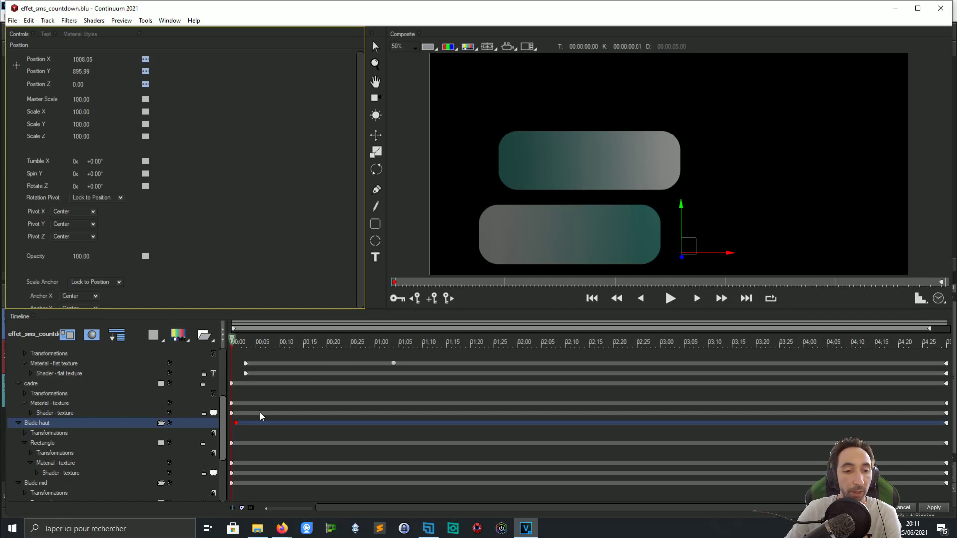
{"action": "left_click", "coordinate": [235, 341]}
{"action": "mouse_move", "coordinate": [235, 341]}
{"action": "left_mouse_down"}
{"action": "mouse_move", "coordinate": [264, 340]}
{"action": "mouse_move", "coordinate": [245, 343]}
{"action": "left_mouse_up"}
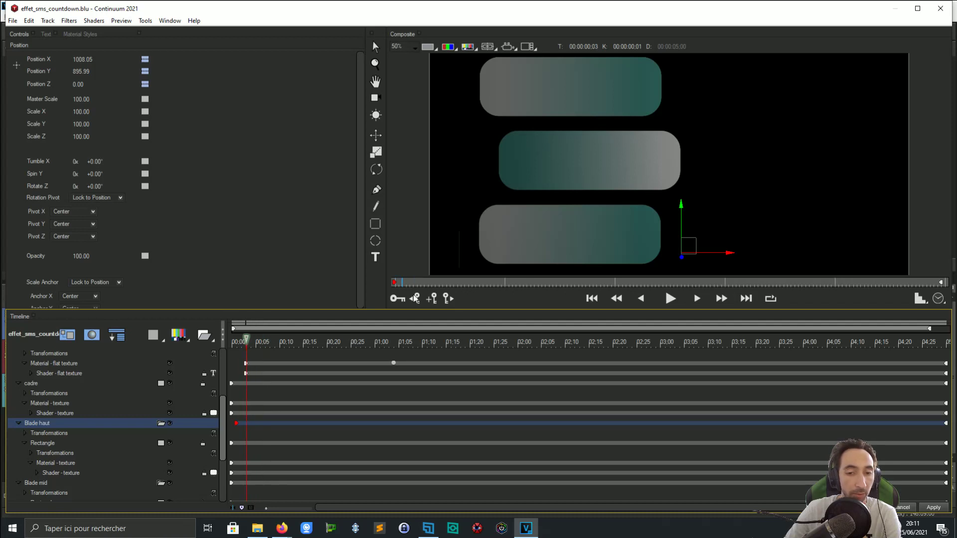
{"action": "left_click", "coordinate": [432, 302]}
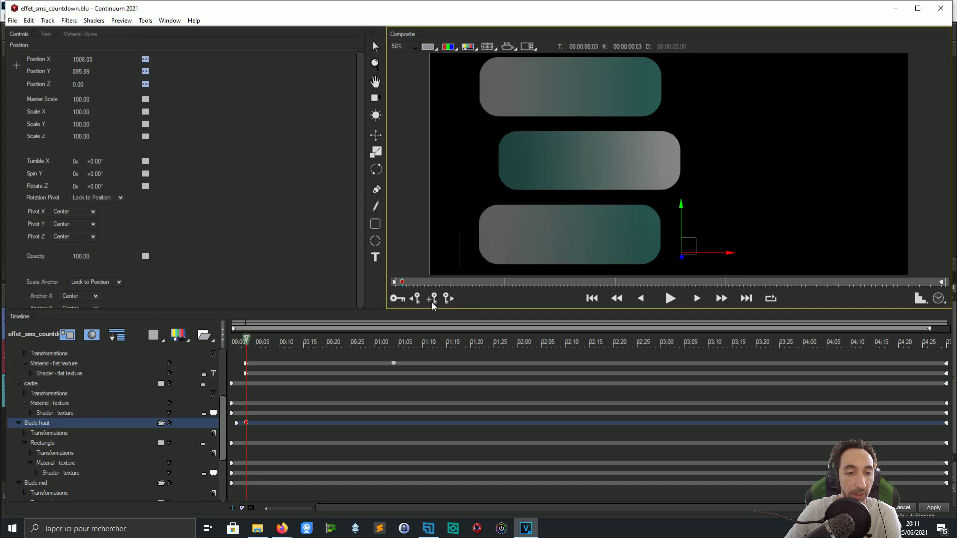
Step: Set the opacity of "Blade haut" to 0 at its 00:00:00:01 keyframe, with Accelerate interpolation
{"action": "left_click", "coordinate": [237, 424]}
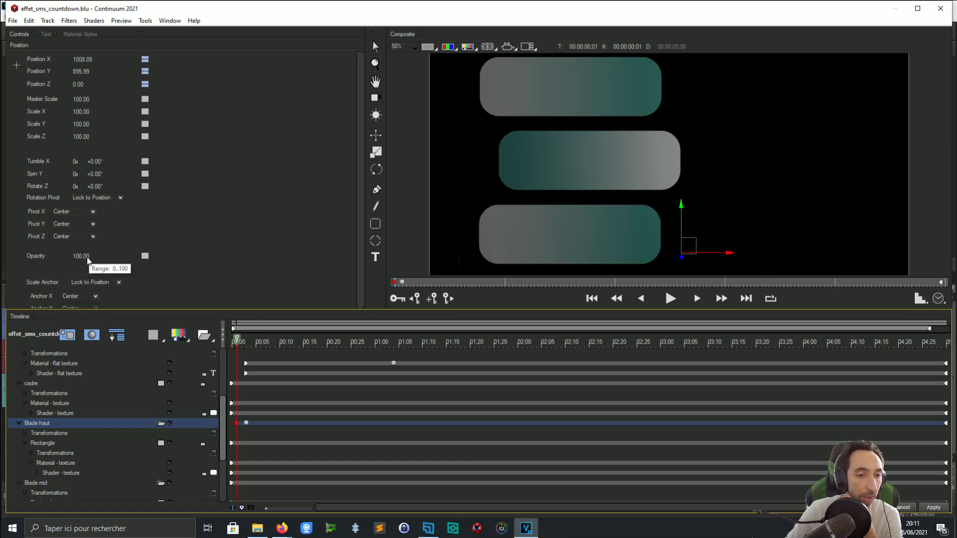
{"action": "left_click_drag", "start_coordinate": [35, 256], "coordinate": [26, 256]}
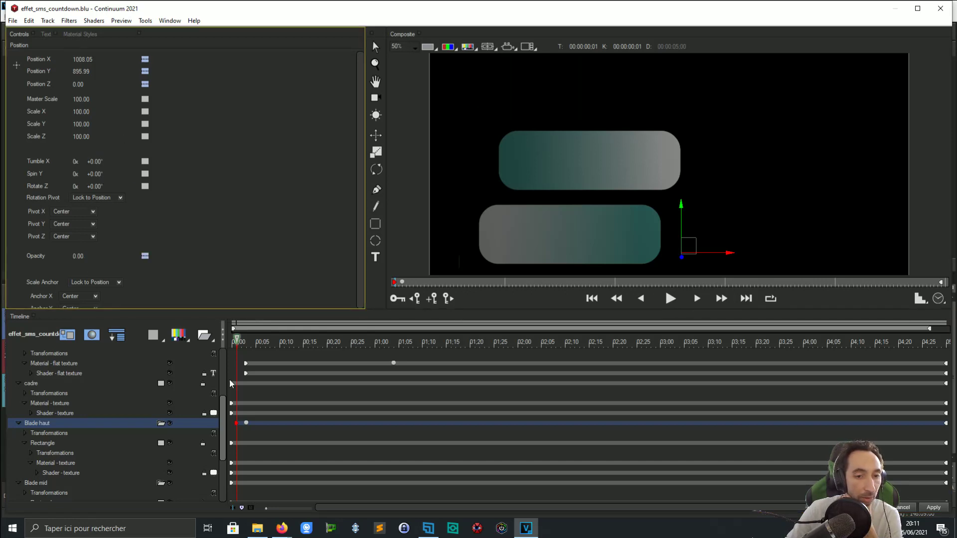
{"action": "left_click", "coordinate": [246, 422]}
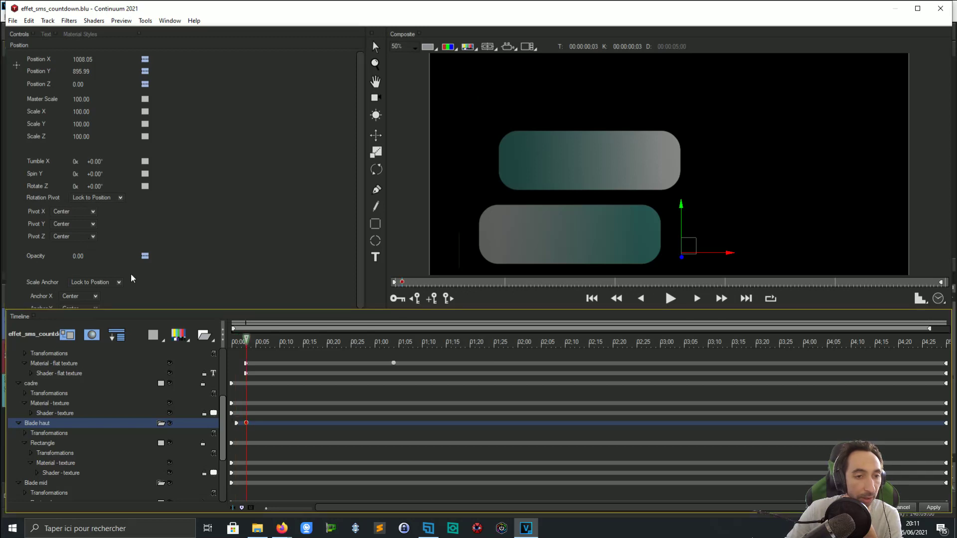
{"action": "left_click", "coordinate": [237, 424]}
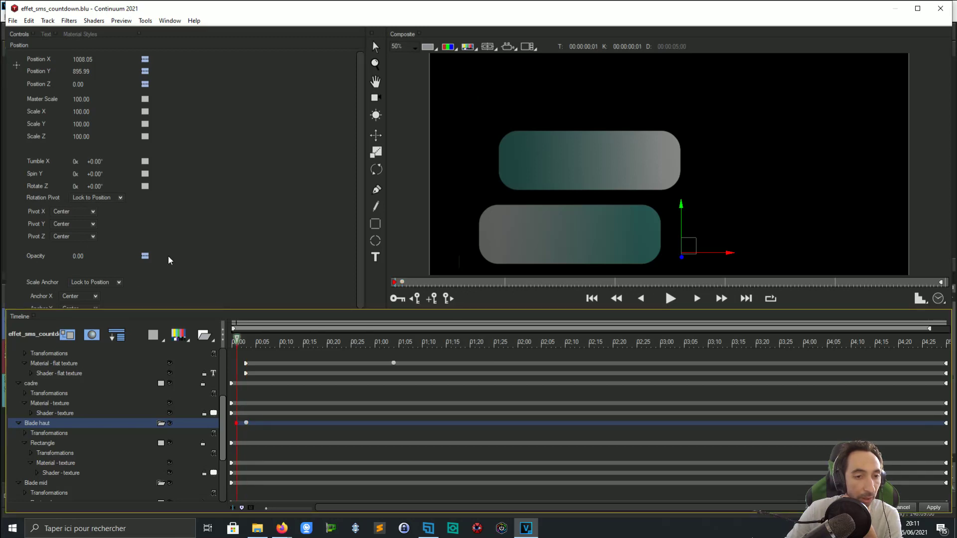
{"action": "right_click", "coordinate": [145, 256]}
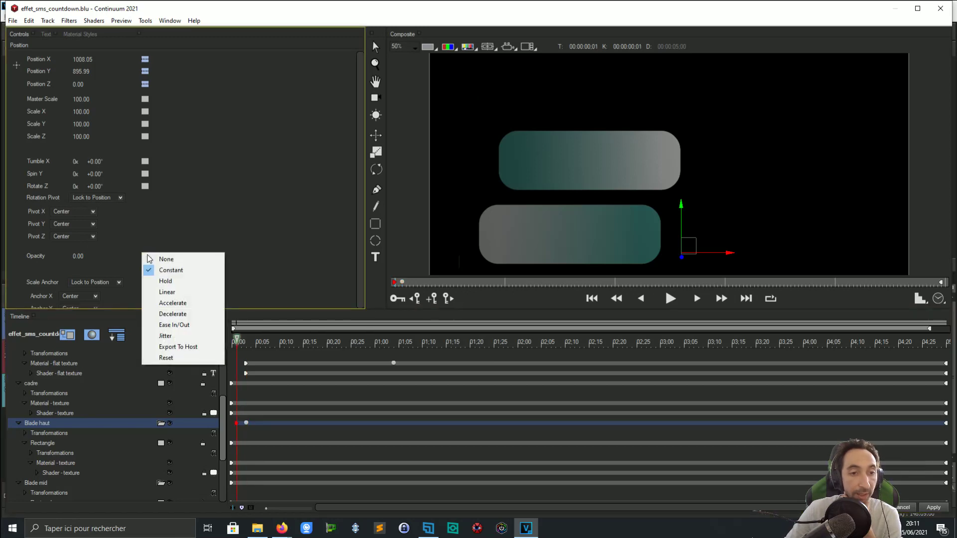
{"action": "left_click", "coordinate": [173, 303]}
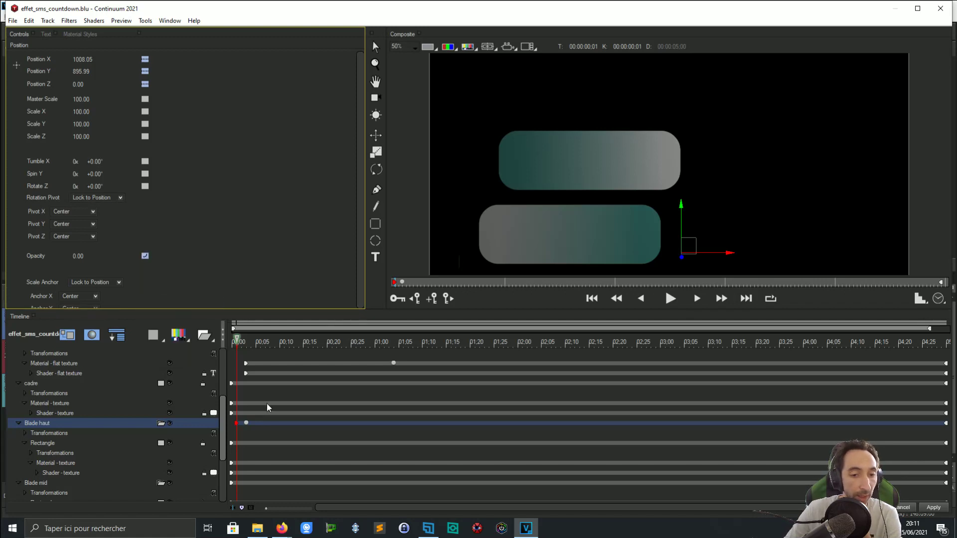
Step: Set the opacity of "Blade haut" to 100 at its 00:00:00:03 keyframe and preview the fade-in from 00:00:00:01
{"action": "left_click", "coordinate": [246, 423]}
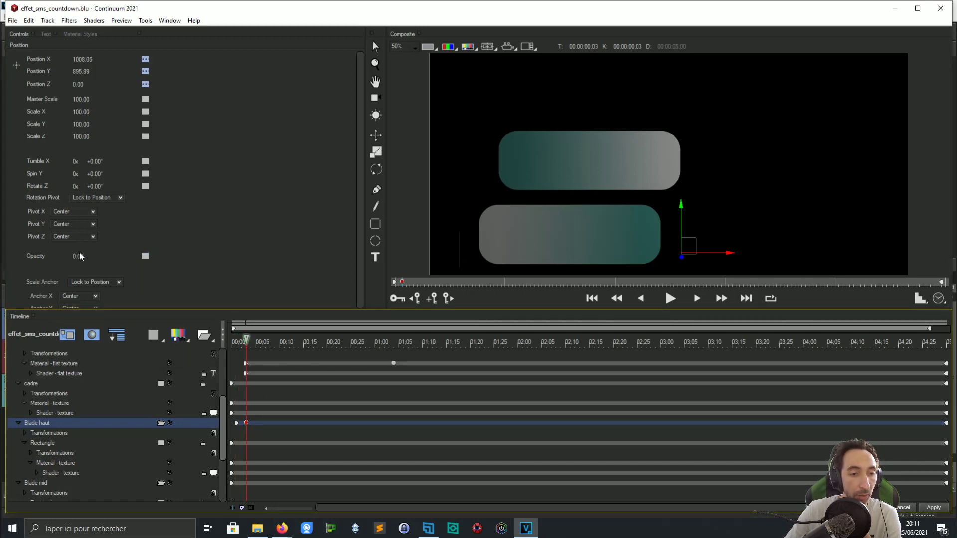
{"action": "left_click_drag", "start_coordinate": [79, 256], "coordinate": [279, 267]}
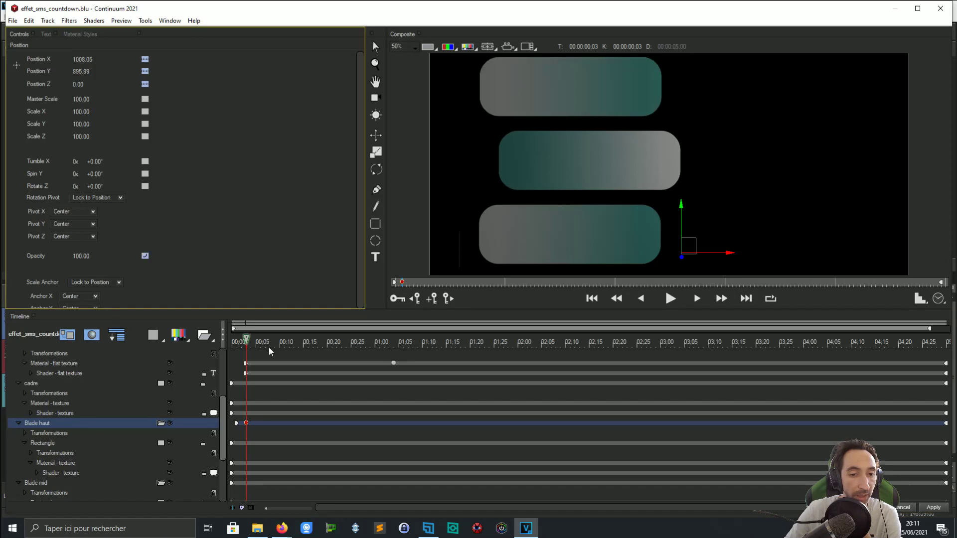
{"action": "left_click_drag", "start_coordinate": [247, 341], "coordinate": [236, 345]}
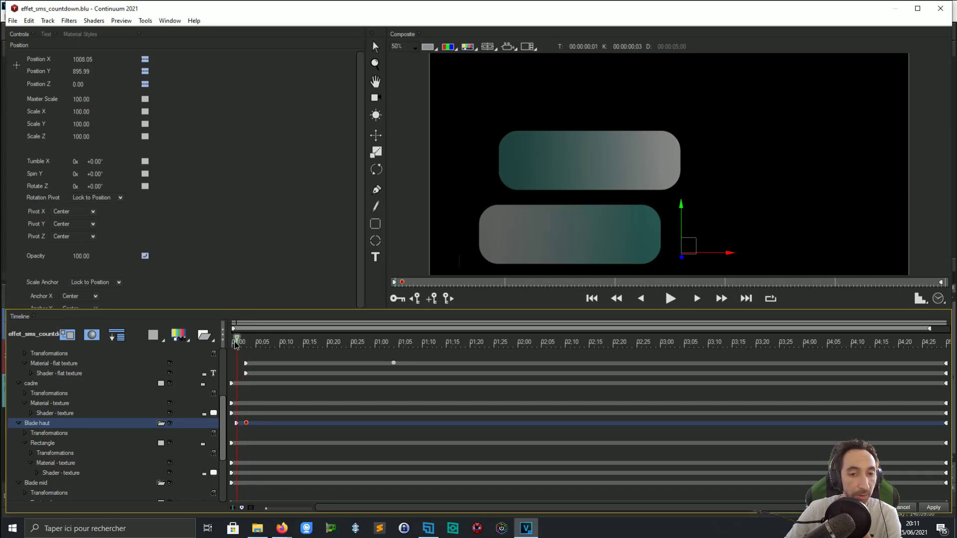
{"action": "key", "text": "space"}
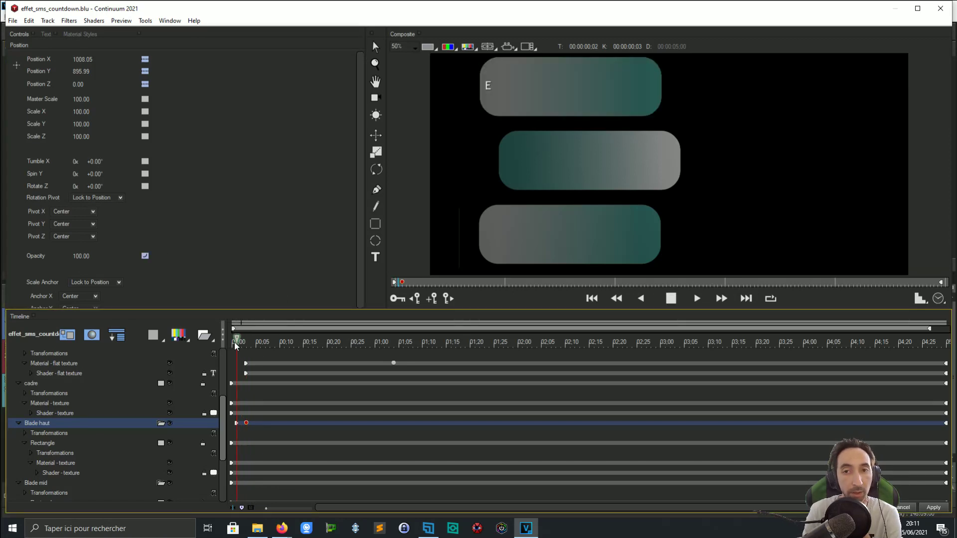
Step: Play the animation from its opening frames to check the timing of the top bubble's fade-in and text
{"action": "key", "text": "space"}
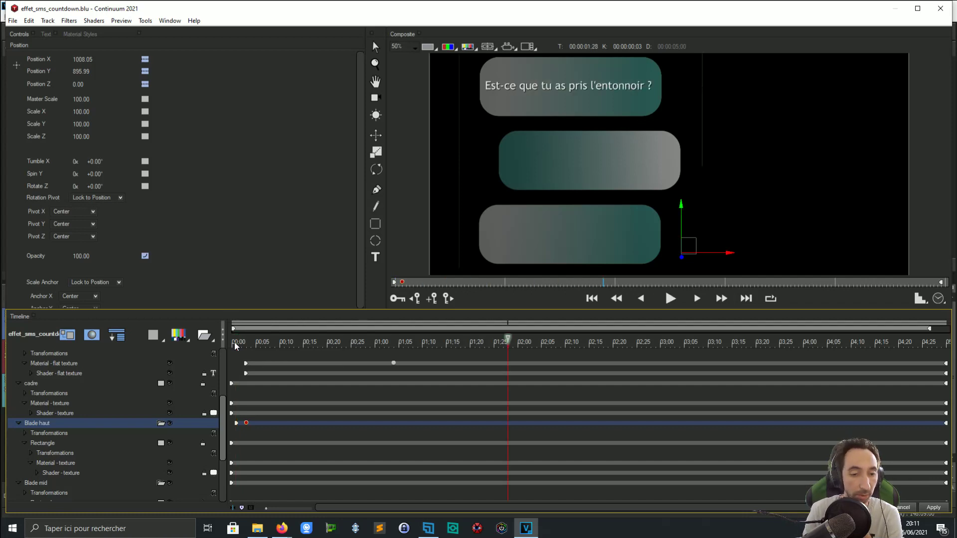
{"action": "left_click", "coordinate": [236, 344]}
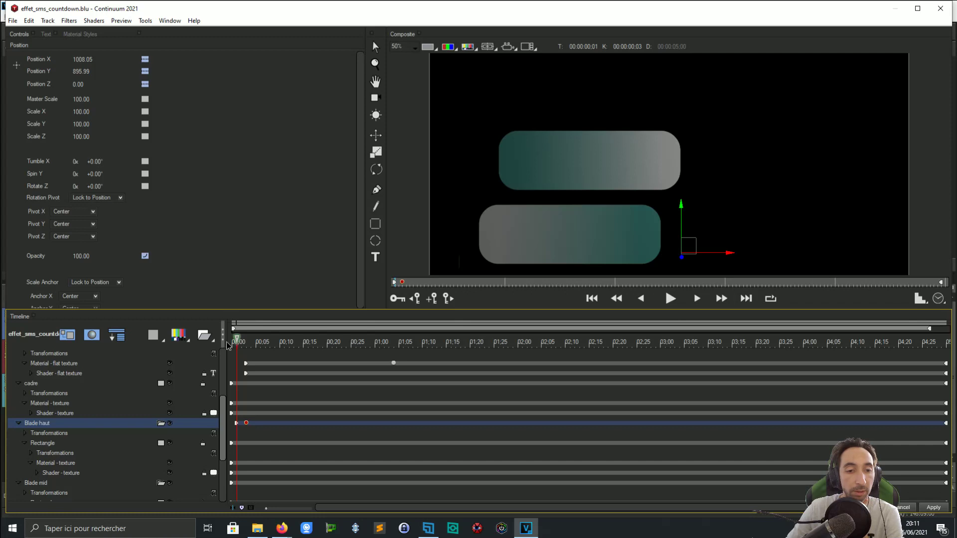
{"action": "left_click_drag", "start_coordinate": [230, 344], "coordinate": [223, 346]}
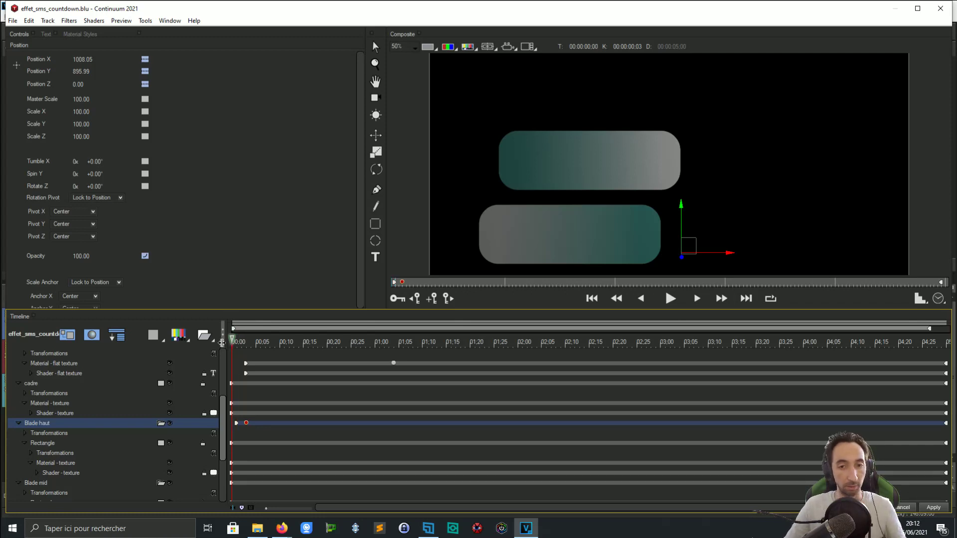
{"action": "key", "text": "space"}
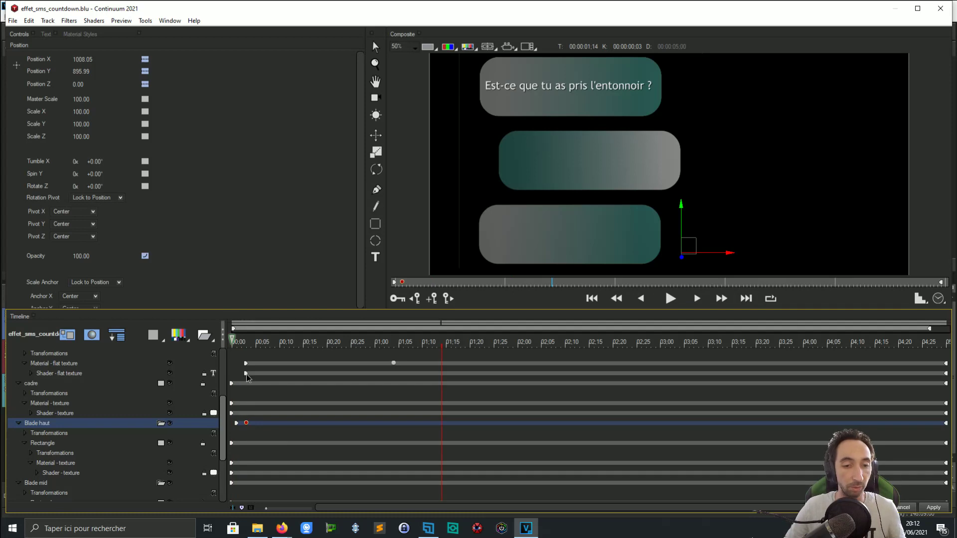
Step: Try delaying the first message's shader track to 00:00:00:19 and the full-opacity keyframe of "Blade haut" to 00:00:00:13
{"action": "left_click_drag", "start_coordinate": [246, 374], "coordinate": [287, 369]}
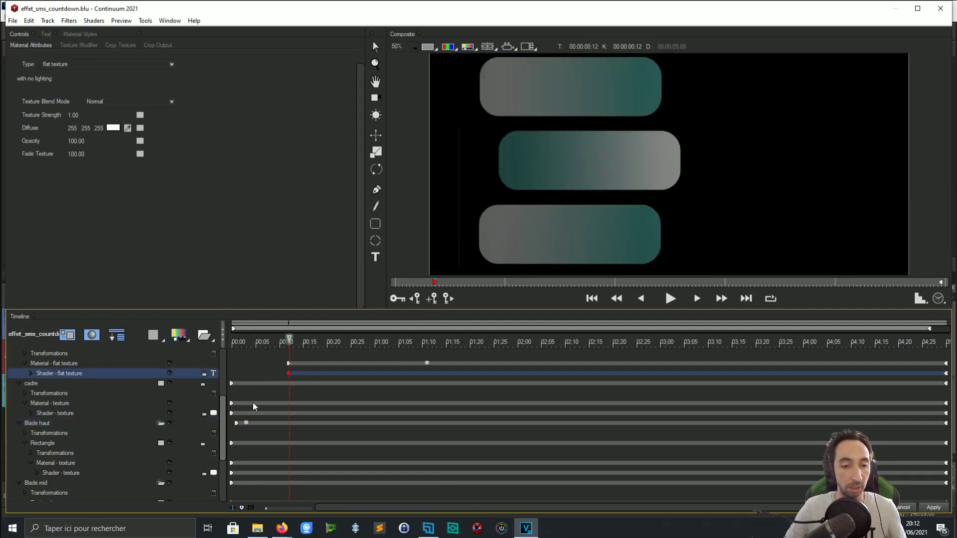
{"action": "left_click_drag", "start_coordinate": [249, 423], "coordinate": [273, 424]}
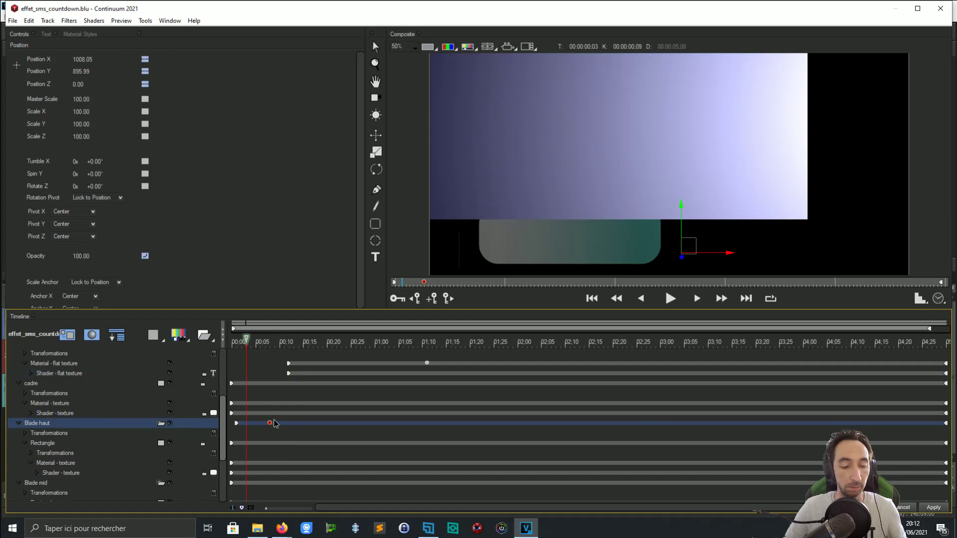
{"action": "left_click_drag", "start_coordinate": [290, 373], "coordinate": [323, 376]}
{"action": "left_click_drag", "start_coordinate": [277, 423], "coordinate": [293, 418]}
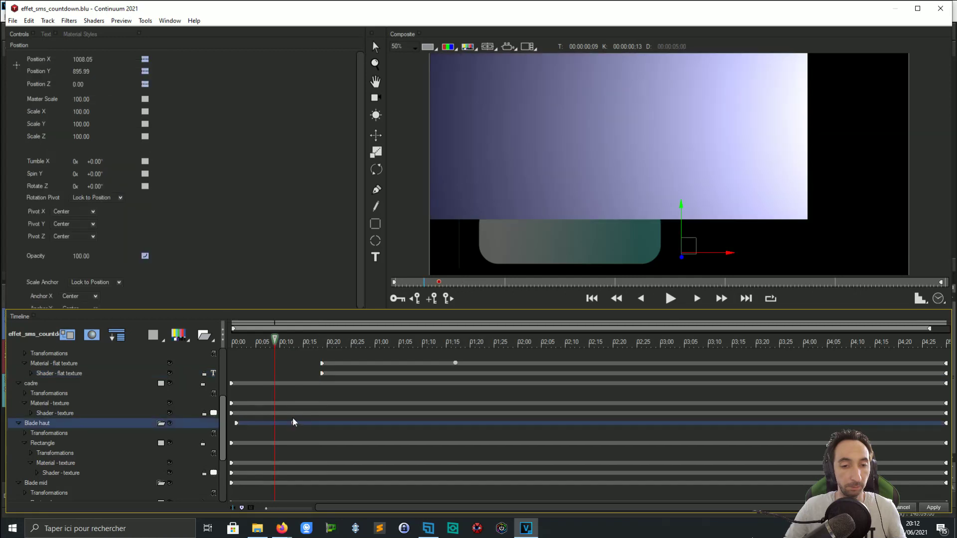
Step: Preview the slower fade-in from 00:00:00:01 and advance frame by frame from 00:00:00:13 to 00:00:00:19
{"action": "left_click", "coordinate": [235, 343]}
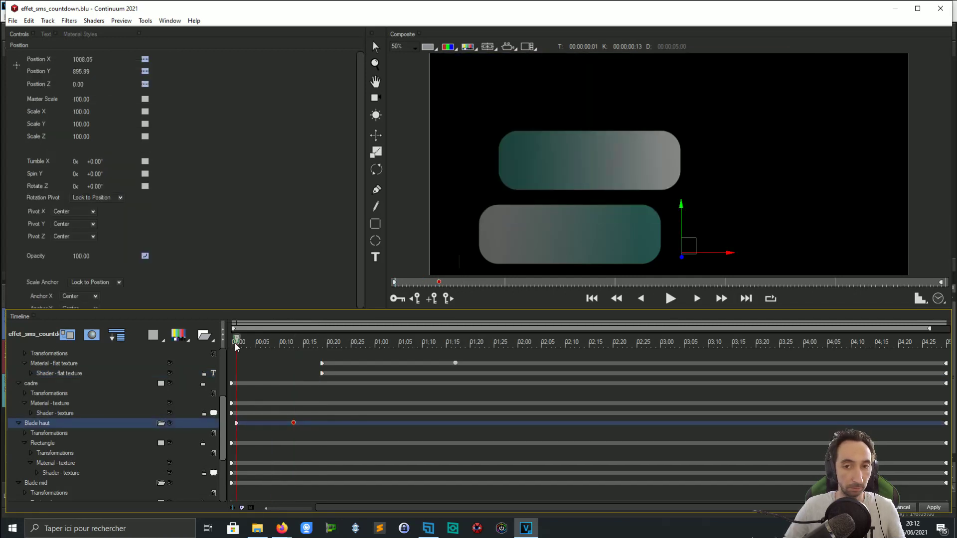
{"action": "key", "text": "space"}
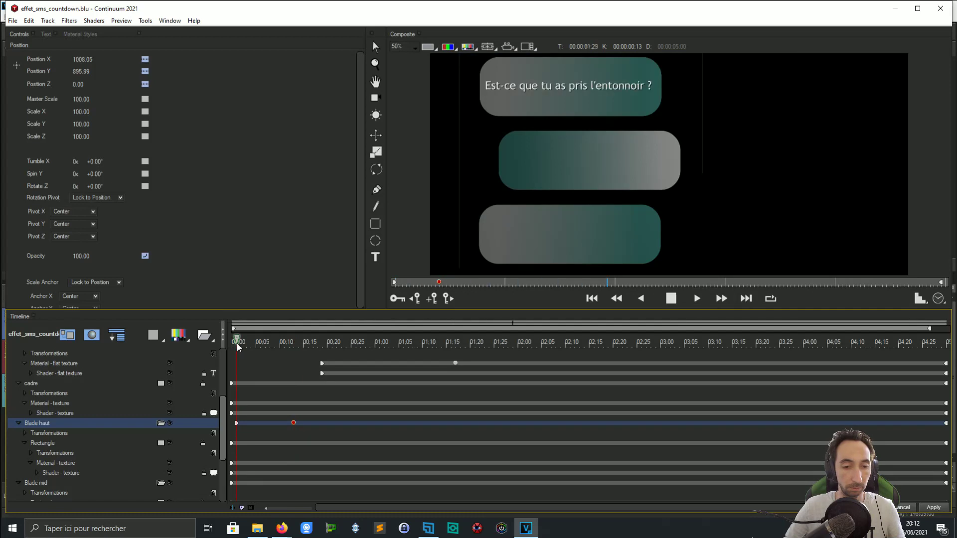
{"action": "key", "text": "space"}
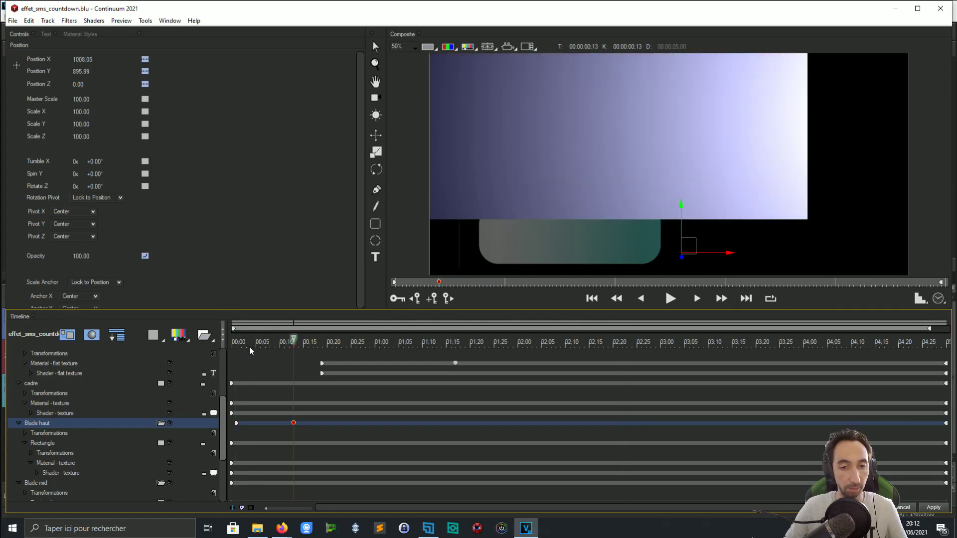
{"action": "key", "text": "Right"}
{"action": "key", "text": "Right"}
{"action": "key", "text": "Right"}
{"action": "key", "text": "Right"}
{"action": "key", "text": "Right"}
{"action": "key", "text": "Right"}
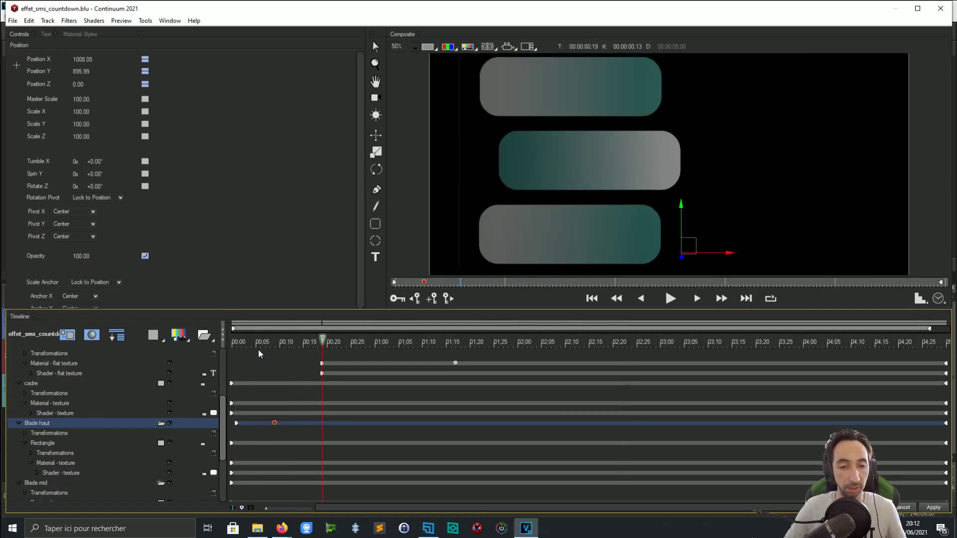
Step: Undo the timing changes made to the first message's shader track and the "Blade haut" keyframe
{"action": "key", "text": "ctrl+z"}
{"action": "left_click", "coordinate": [262, 342]}
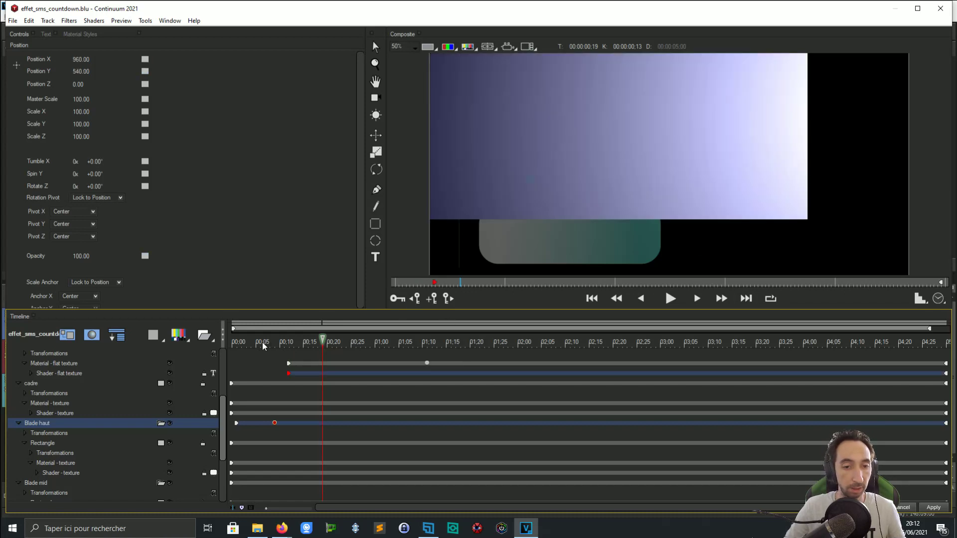
{"action": "key", "text": "Right"}
{"action": "key", "text": "Right"}
{"action": "key", "text": "Right"}
{"action": "key", "text": "Right"}
{"action": "key", "text": "Right"}
{"action": "key", "text": "Right"}
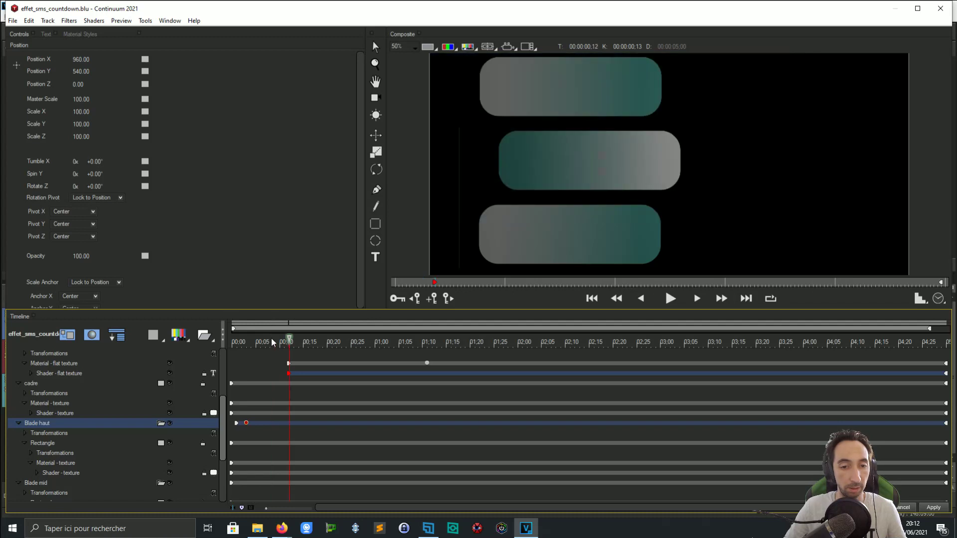
{"action": "left_click_drag", "start_coordinate": [289, 343], "coordinate": [267, 345]}
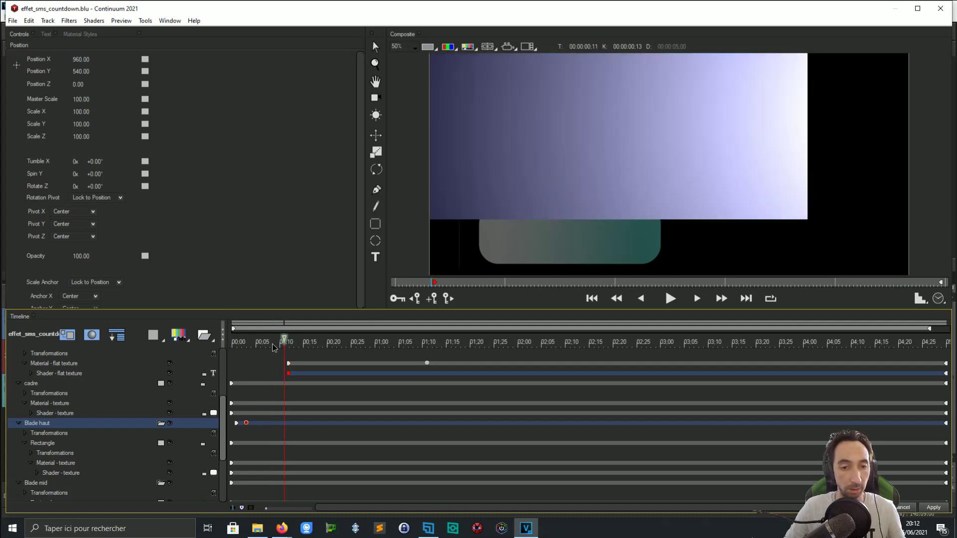
{"action": "key", "text": "ctrl+z"}
{"action": "key", "text": "ctrl+z"}
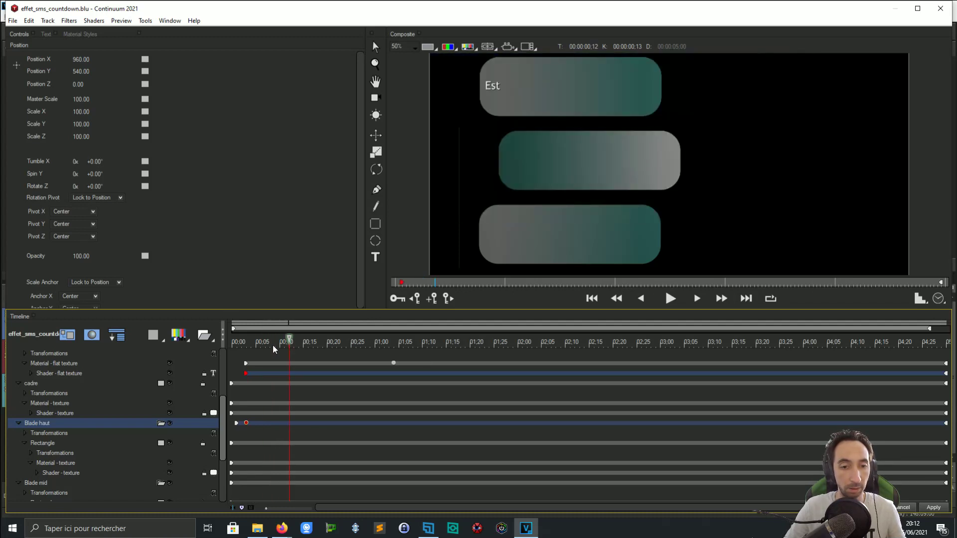
Step: Delay the start of the whole "Est-ce que tu as" text track to 00:00:00:21
{"action": "left_click_drag", "start_coordinate": [253, 343], "coordinate": [350, 344]}
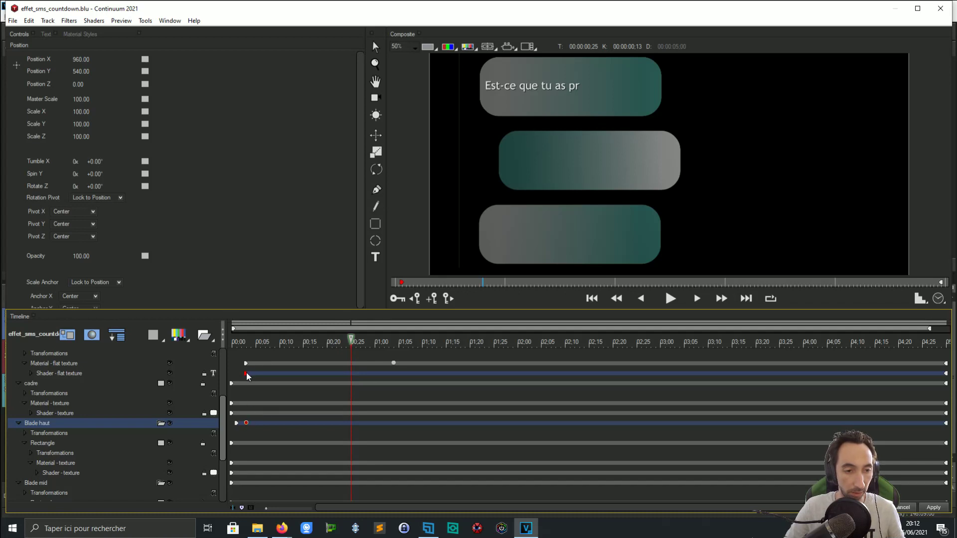
{"action": "scroll", "coordinate": [248, 367], "scroll_direction": "up", "scroll_amount": 1}
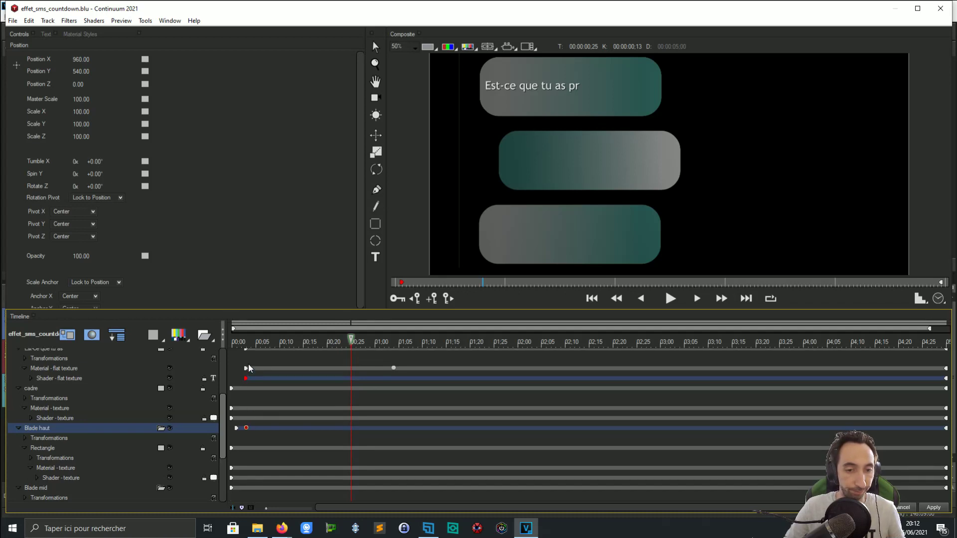
{"action": "scroll", "coordinate": [249, 363], "scroll_direction": "up", "scroll_amount": 1}
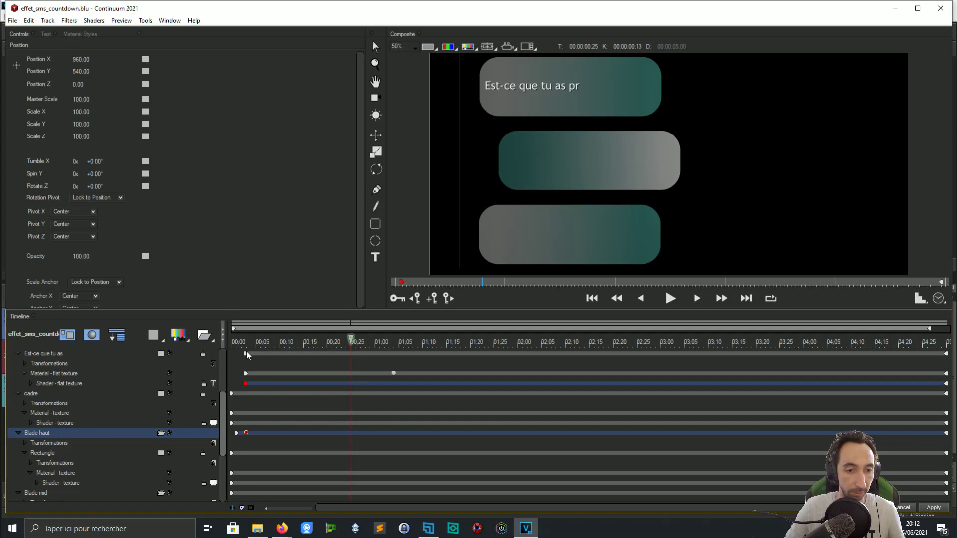
{"action": "left_click_drag", "start_coordinate": [246, 355], "coordinate": [332, 346]}
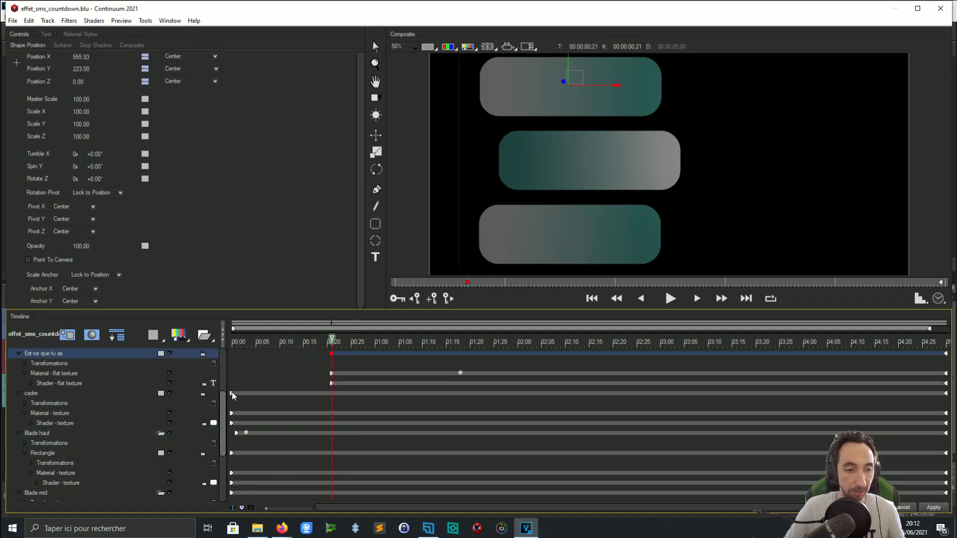
{"action": "mouse_move", "coordinate": [232, 394]}
{"action": "left_mouse_down"}
{"action": "mouse_move", "coordinate": [243, 394]}
{"action": "mouse_move", "coordinate": [227, 396]}
{"action": "left_mouse_up"}
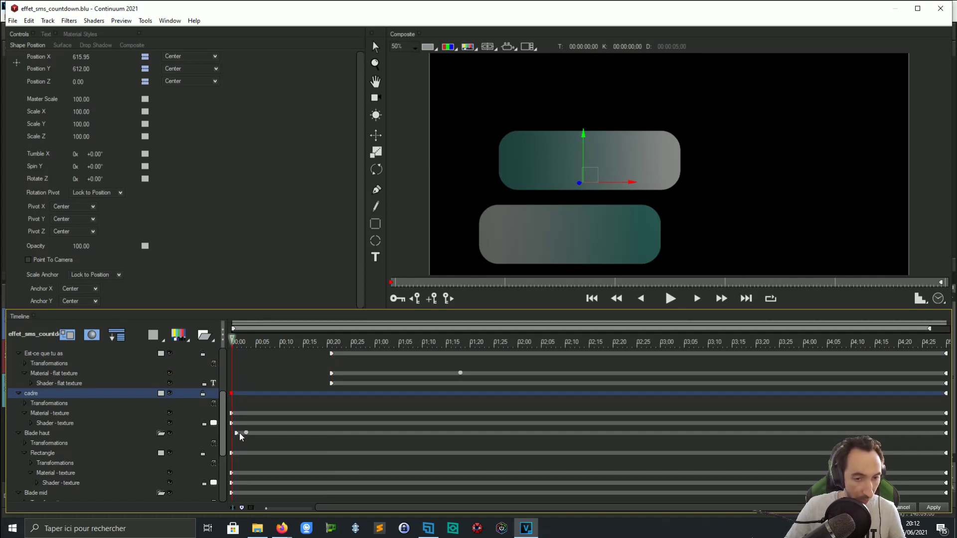
Step: Shift the start of "Blade haut" to 00:00:00:02 and its full-opacity keyframe to 00:00:00:18, and preview the fade-in
{"action": "left_click_drag", "start_coordinate": [237, 433], "coordinate": [318, 435]}
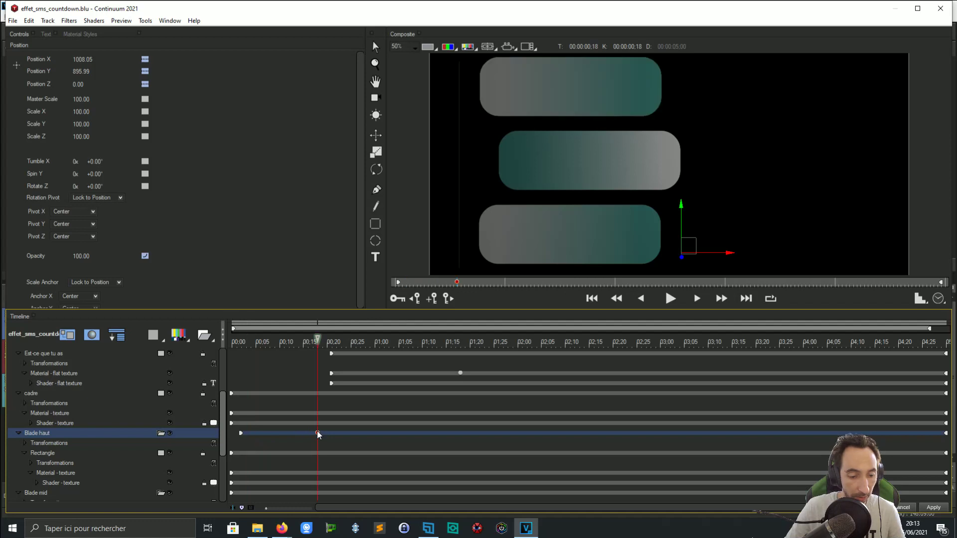
{"action": "left_click", "coordinate": [247, 342]}
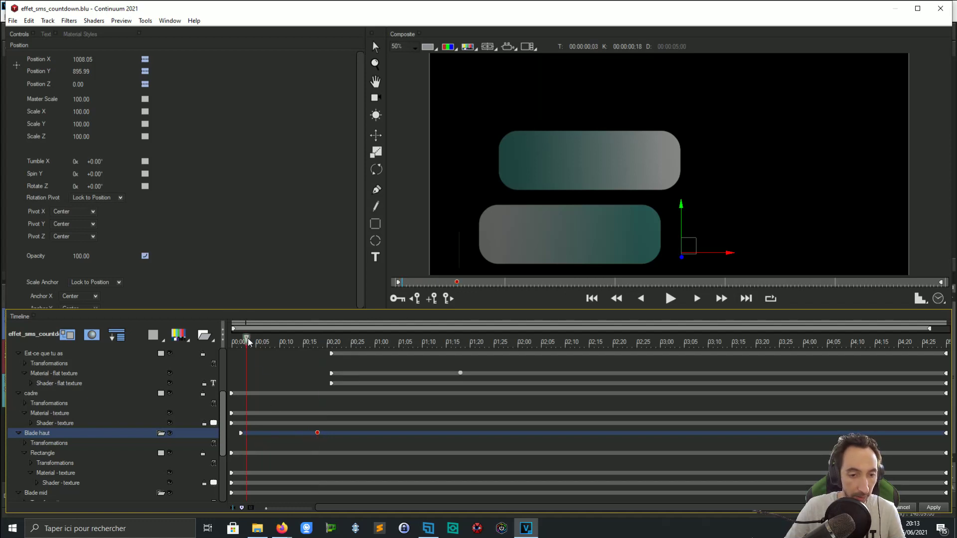
{"action": "key", "text": "space"}
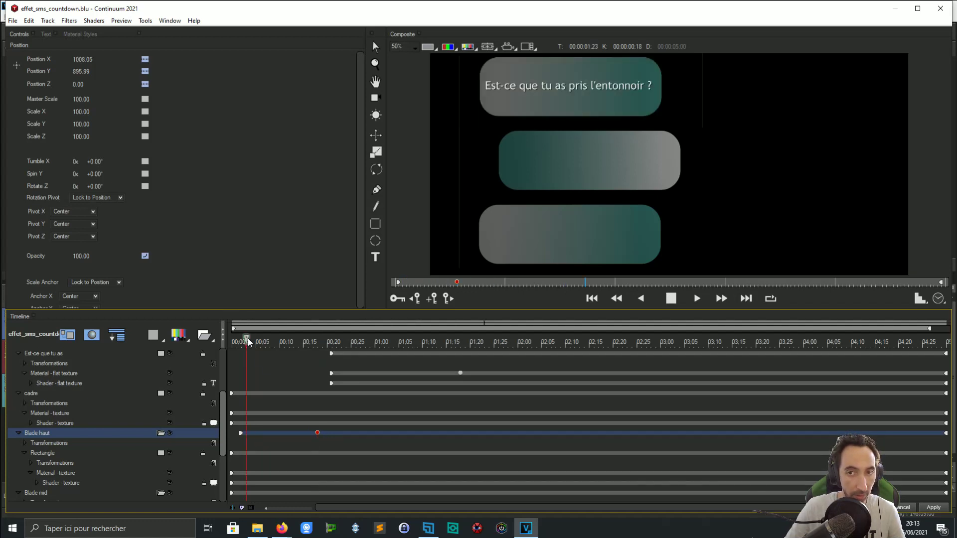
{"action": "key", "text": "space"}
Step: Move the full-opacity keyframe of "Blade haut" to 00:00:00:23 and play the animation from the first frame
{"action": "scroll", "coordinate": [228, 385], "scroll_direction": "up", "scroll_amount": 1}
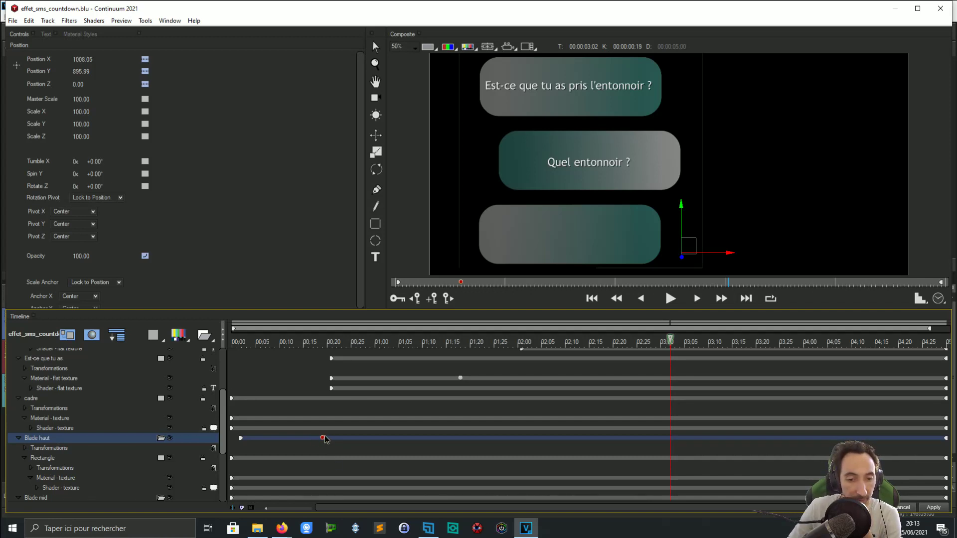
{"action": "left_click_drag", "start_coordinate": [317, 438], "coordinate": [342, 438]}
{"action": "left_click", "coordinate": [341, 342]}
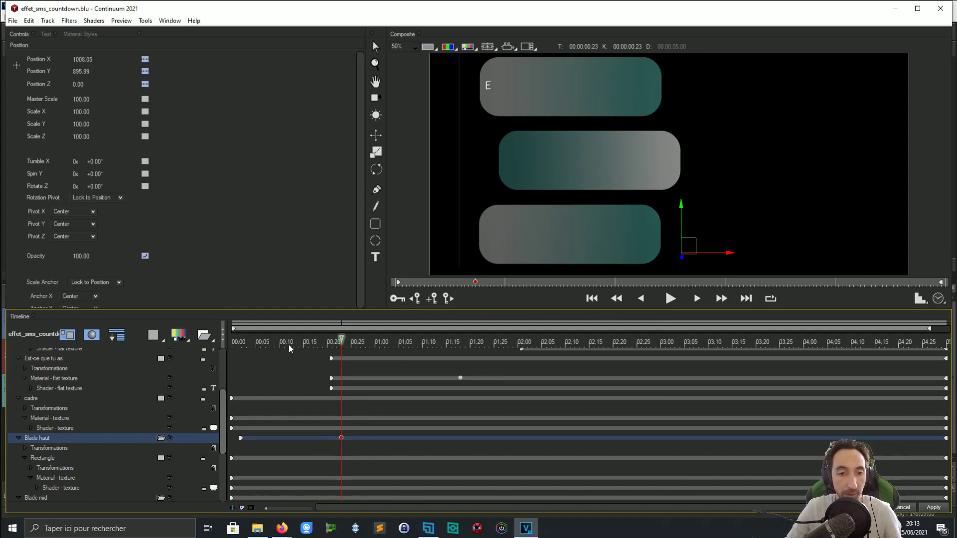
{"action": "left_click_drag", "start_coordinate": [282, 343], "coordinate": [214, 347]}
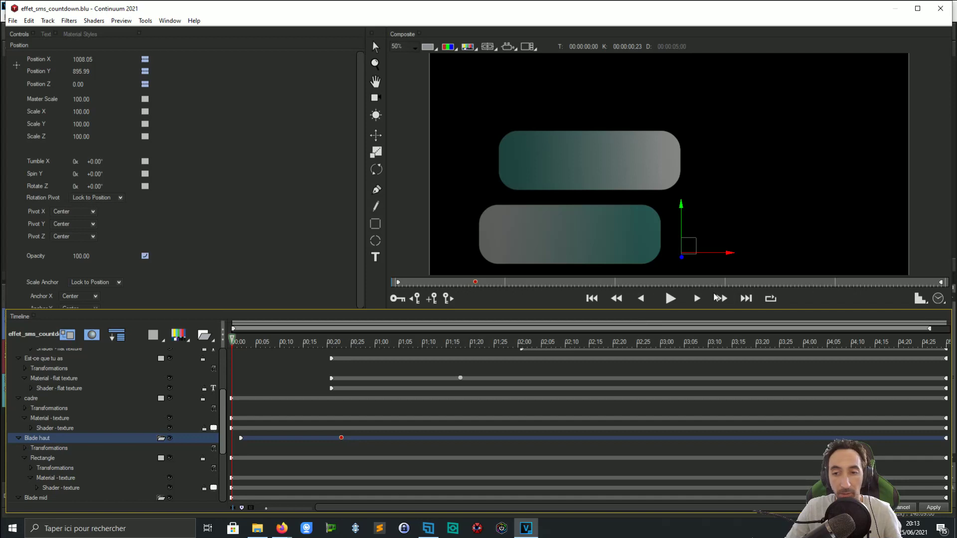
{"action": "left_click", "coordinate": [669, 298]}
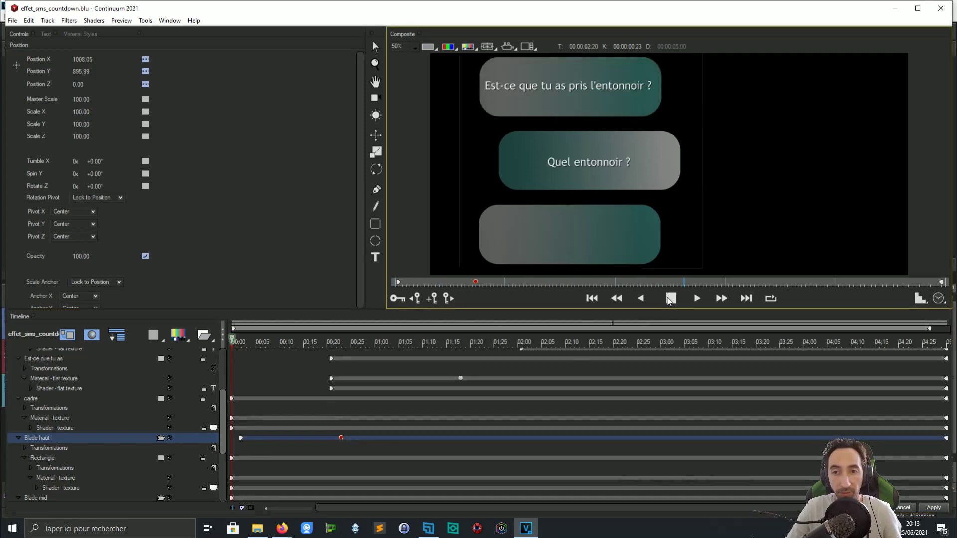
{"action": "left_click", "coordinate": [669, 299]}
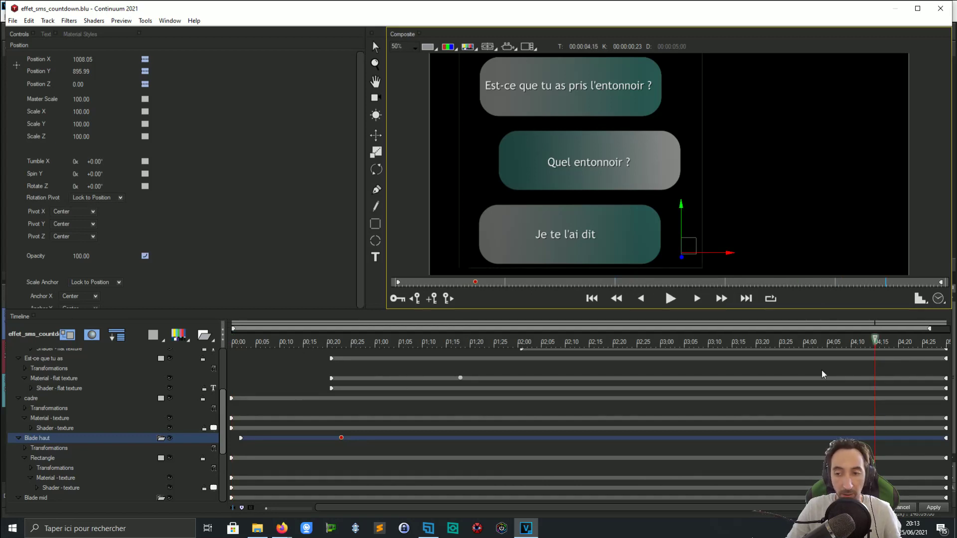
Step: Review the start times of the text tracks and check the composite at 00:00:01:23
{"action": "scroll", "coordinate": [659, 397], "scroll_direction": "up", "scroll_amount": 1}
{"action": "scroll", "coordinate": [659, 391], "scroll_direction": "up", "scroll_amount": 5}
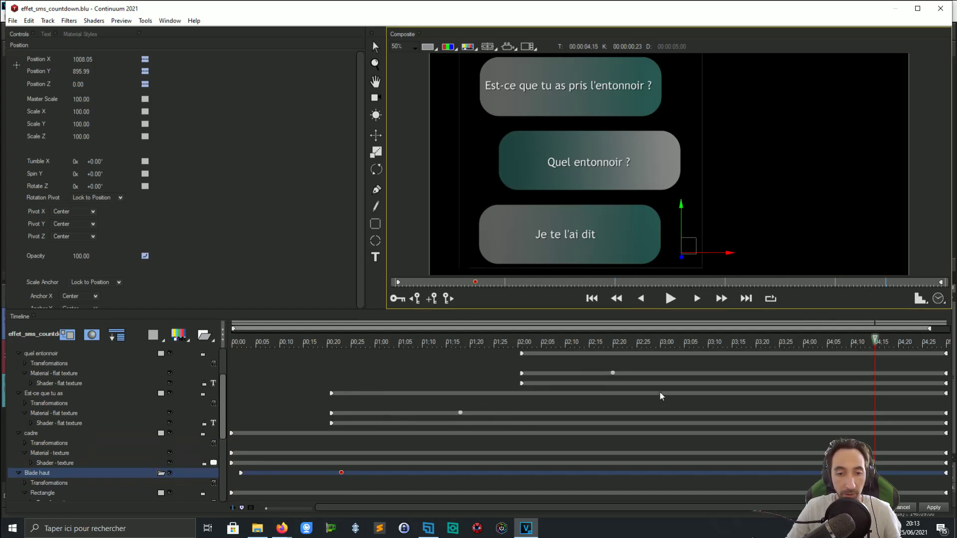
{"action": "scroll", "coordinate": [659, 396], "scroll_direction": "up", "scroll_amount": 1}
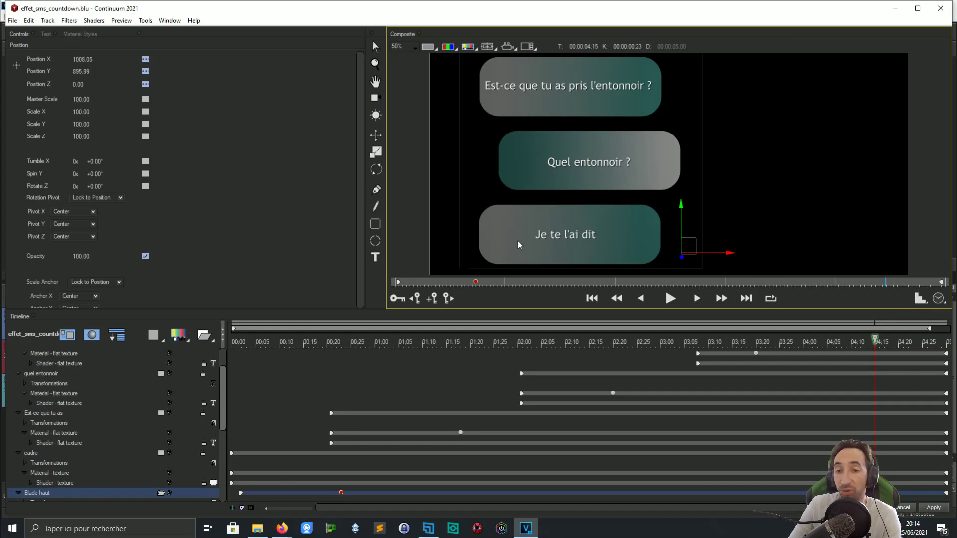
{"action": "left_click", "coordinate": [503, 343]}
{"action": "left_click_drag", "start_coordinate": [503, 342], "coordinate": [484, 380]}
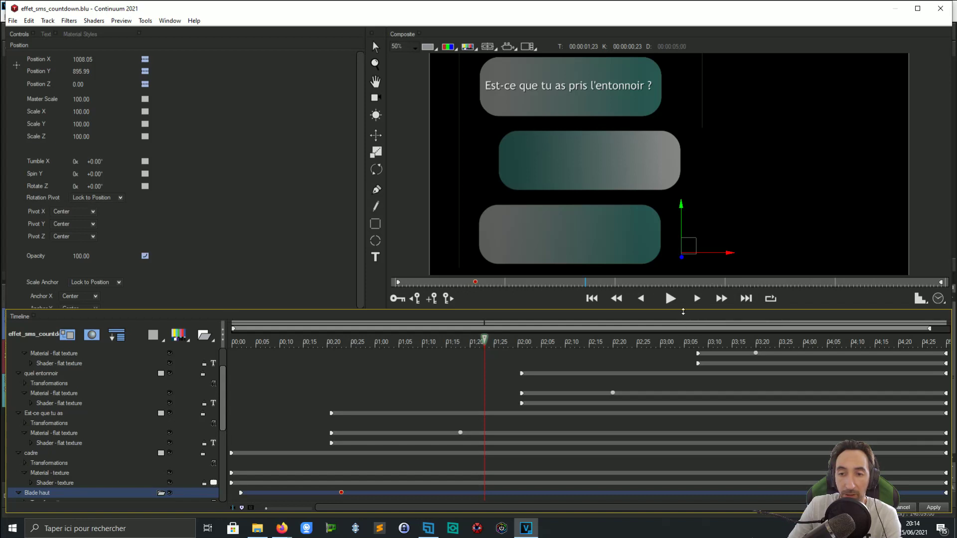
Step: Enlarge the timeline area and delay the start of the "Blade mid" track to 00:00:01:12
{"action": "left_click_drag", "start_coordinate": [683, 311], "coordinate": [689, 188]}
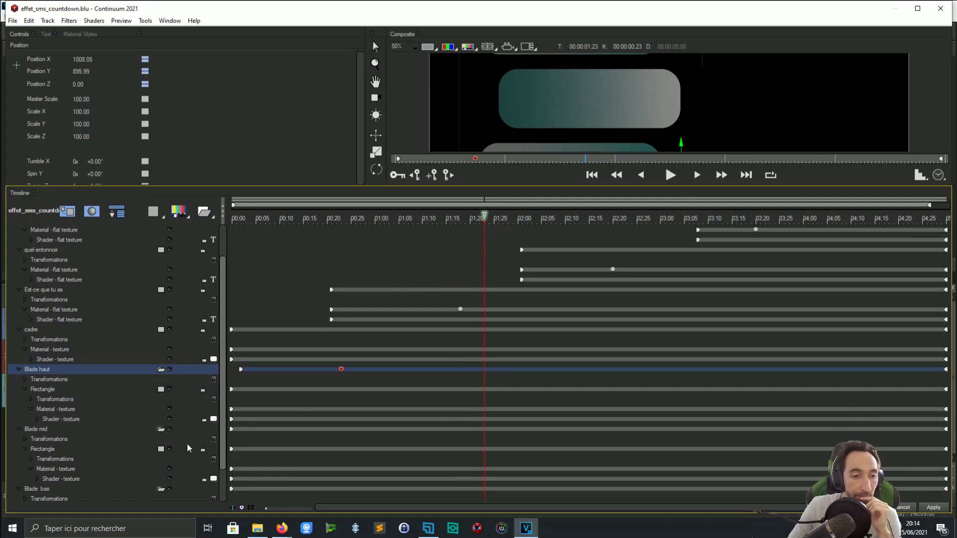
{"action": "left_click", "coordinate": [260, 420]}
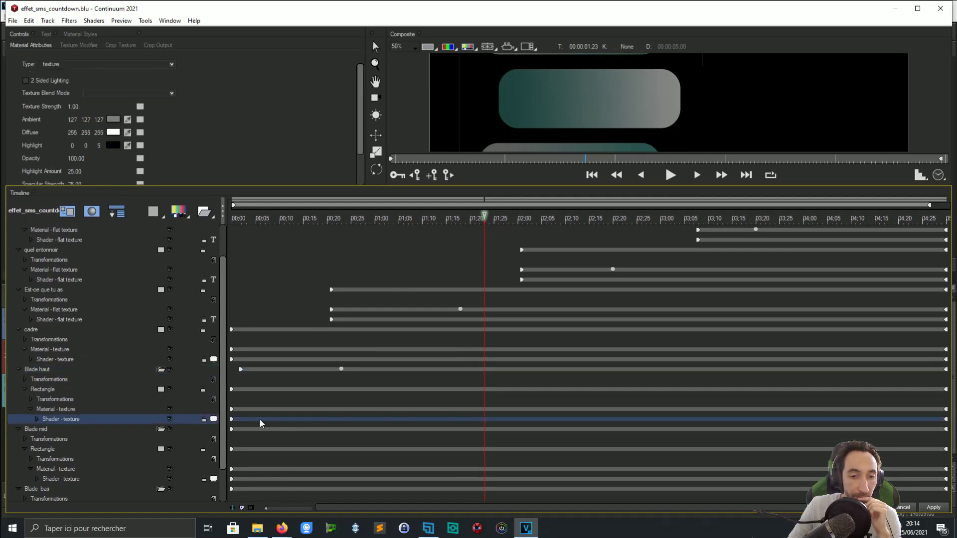
{"action": "left_click", "coordinate": [234, 428]}
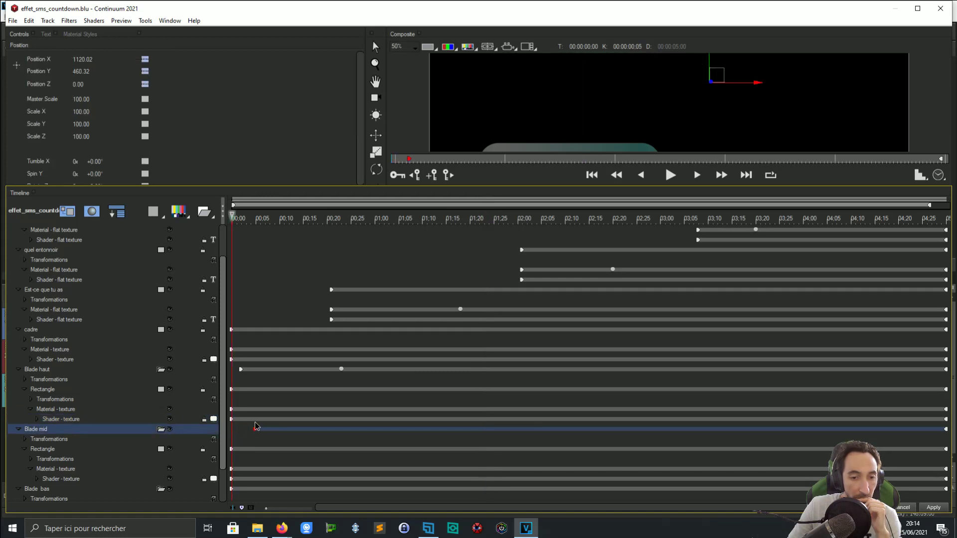
{"action": "left_click_drag", "start_coordinate": [237, 429], "coordinate": [432, 438]}
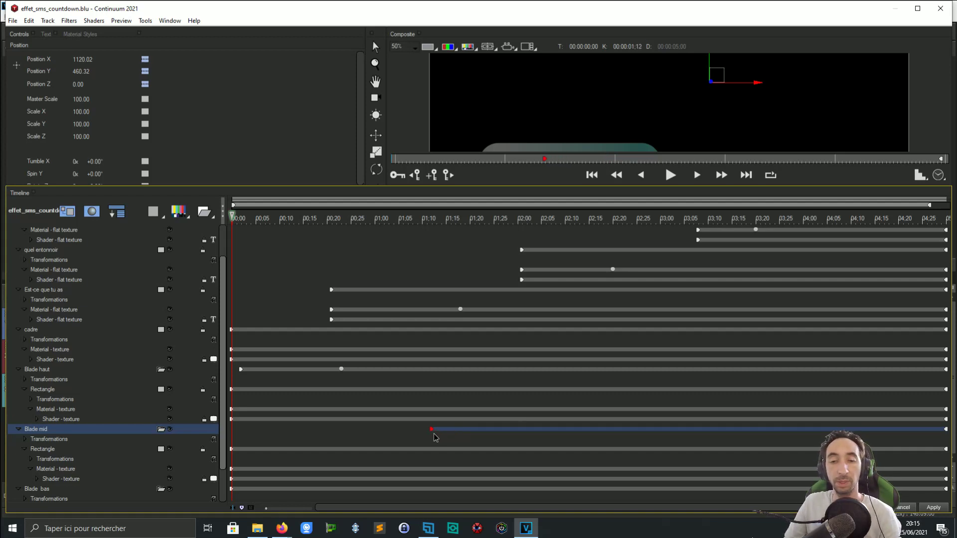
Step: Check the timing of the first message and move the start of the "Blade mid" track to 00:00:00:00
{"action": "scroll", "coordinate": [791, 255], "scroll_direction": "up", "scroll_amount": 1}
{"action": "scroll", "coordinate": [737, 261], "scroll_direction": "up", "scroll_amount": 1}
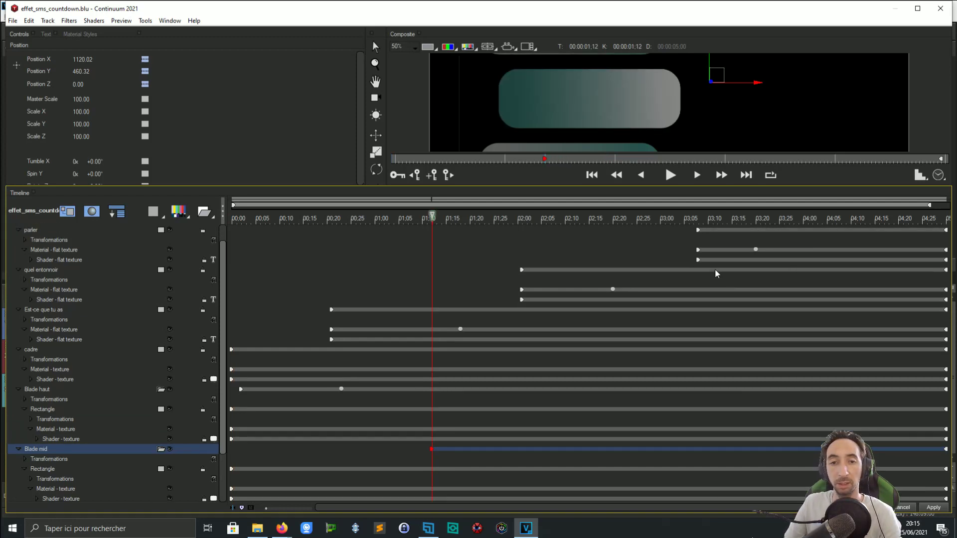
{"action": "scroll", "coordinate": [802, 100], "scroll_direction": "up", "scroll_amount": 1}
{"action": "scroll", "coordinate": [802, 100], "scroll_direction": "down", "scroll_amount": 2}
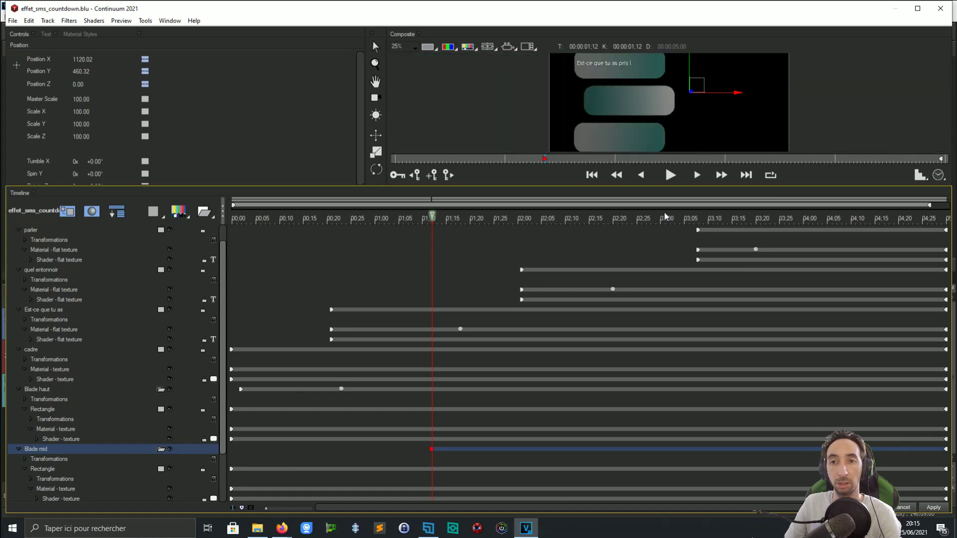
{"action": "left_click_drag", "start_coordinate": [434, 219], "coordinate": [463, 215]}
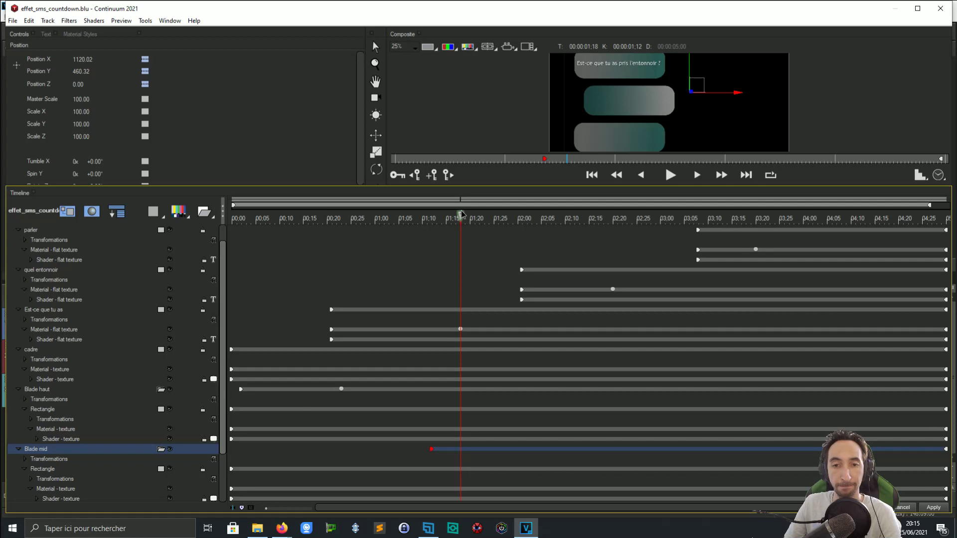
{"action": "left_click_drag", "start_coordinate": [431, 449], "coordinate": [231, 448]}
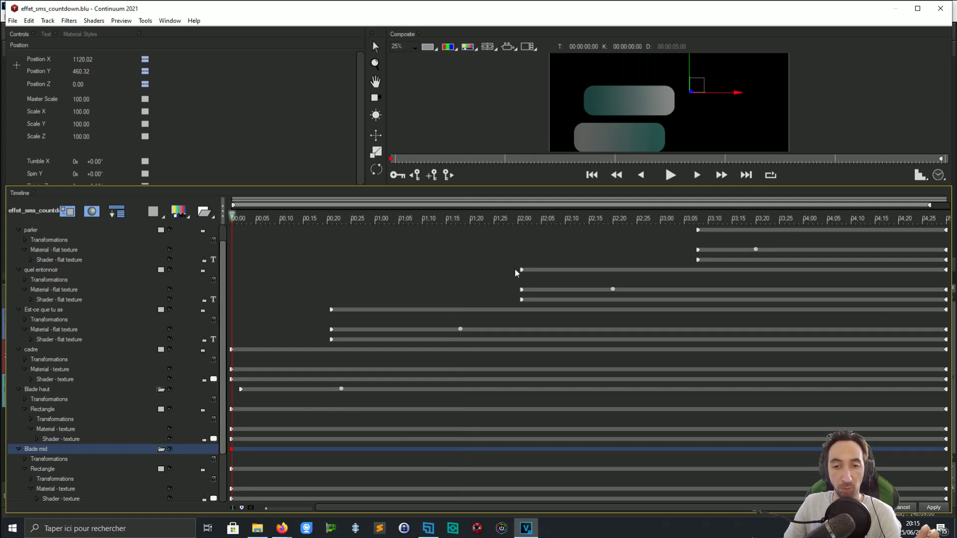
Step: Add a keyframe to the "Blade mid" track at 00:00:01:29
{"action": "left_click", "coordinate": [490, 218]}
{"action": "left_click_drag", "start_coordinate": [494, 217], "coordinate": [513, 223]}
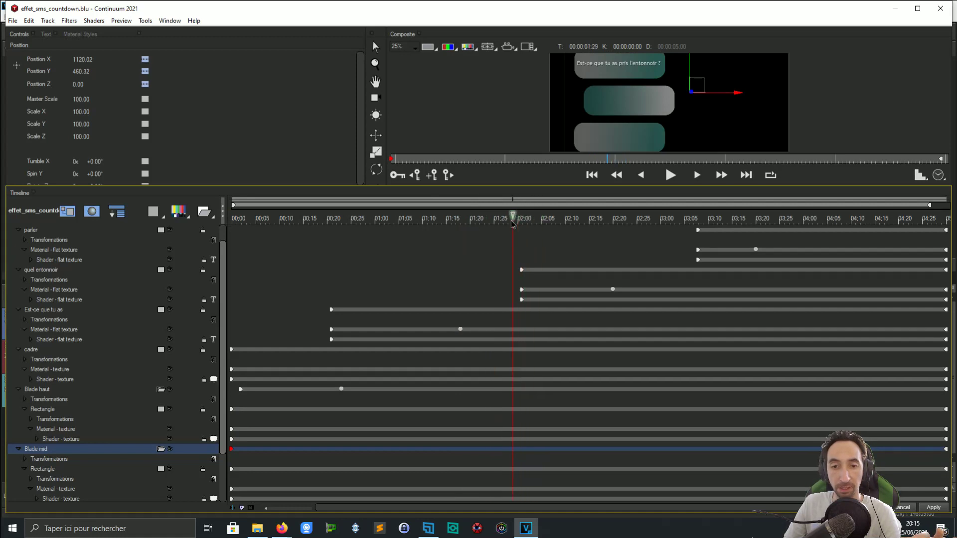
{"action": "left_click", "coordinate": [433, 177]}
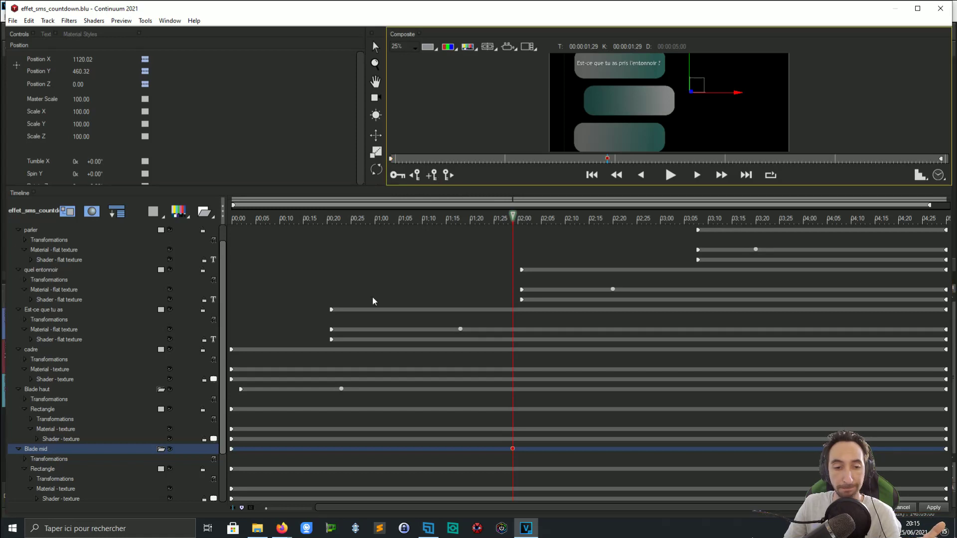
Step: At the first keyframe of "Blade mid", set the opacity interpolation to Accelerate and the opacity to 0
{"action": "scroll", "coordinate": [160, 123], "scroll_direction": "up", "scroll_amount": 2}
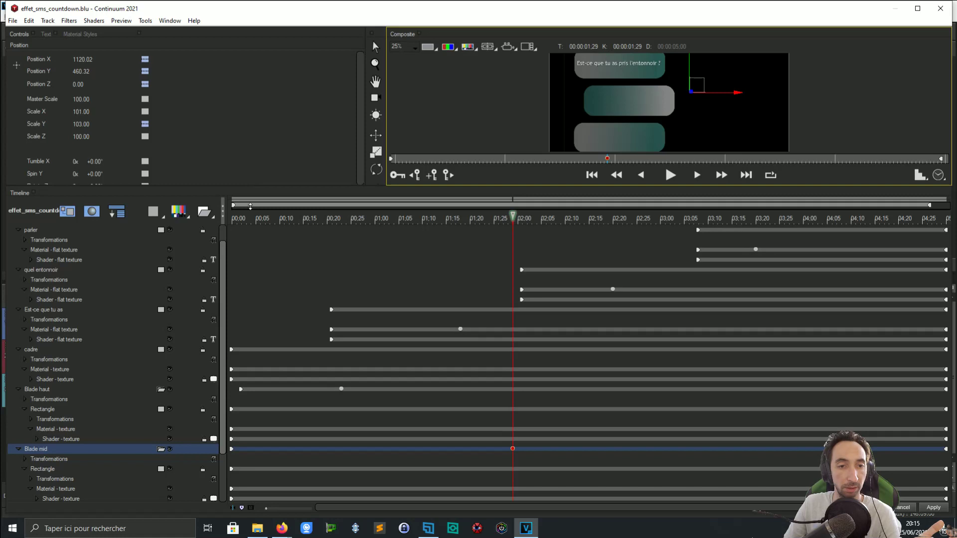
{"action": "left_click_drag", "start_coordinate": [247, 186], "coordinate": [251, 284]}
{"action": "scroll", "coordinate": [491, 395], "scroll_direction": "down", "scroll_amount": 3}
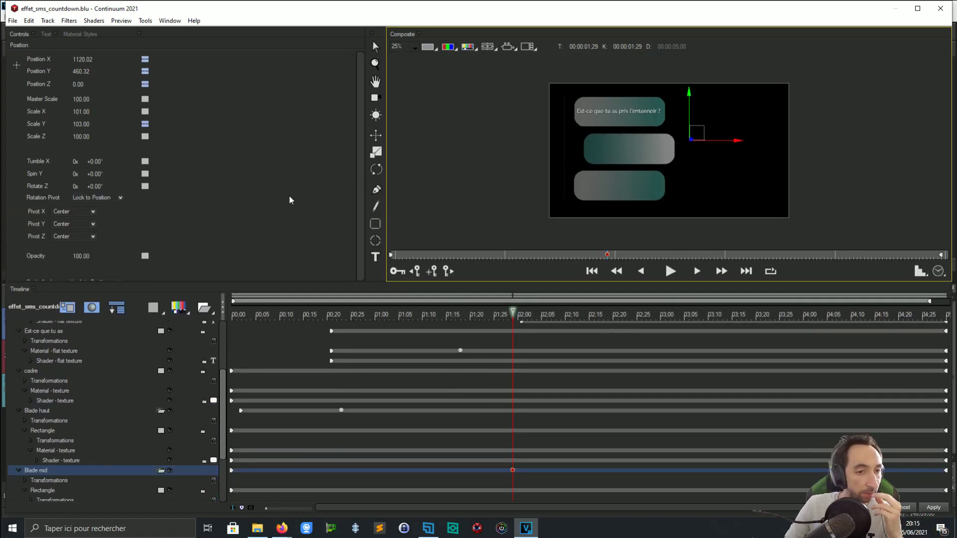
{"action": "left_click", "coordinate": [232, 470]}
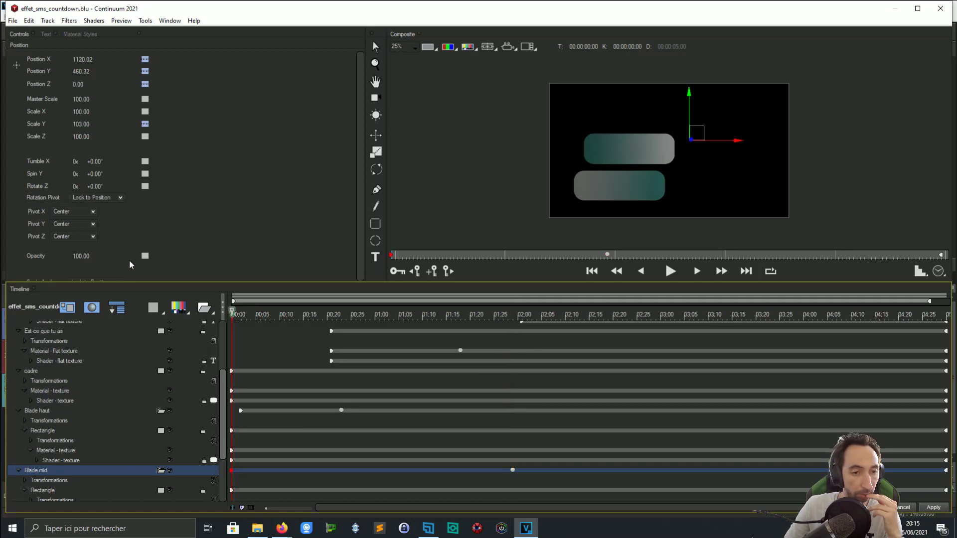
{"action": "left_click", "coordinate": [145, 257]}
{"action": "left_click", "coordinate": [163, 302]}
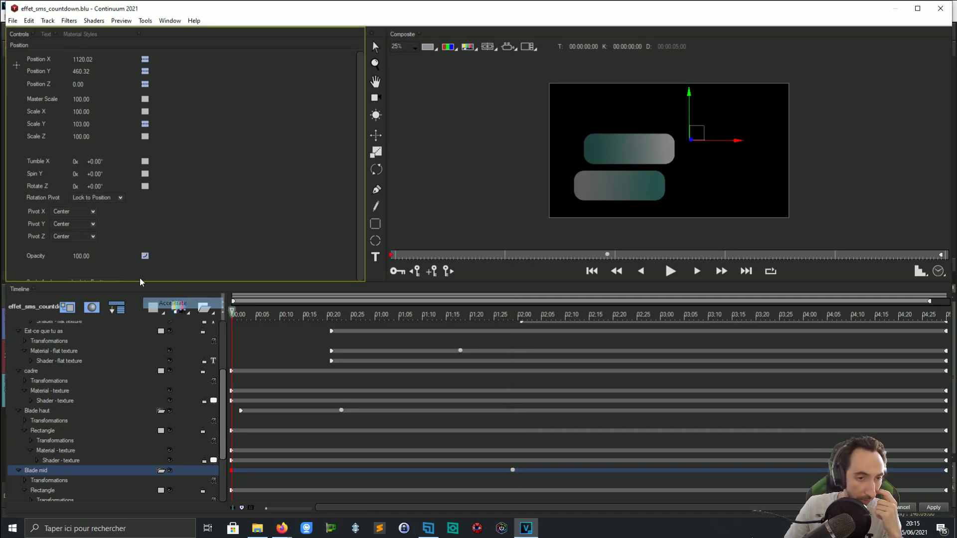
{"action": "left_click_drag", "start_coordinate": [90, 257], "coordinate": [2, 253]}
Step: Preview the middle bubble's fade and move the second keyframe of "Blade mid" to 00:00:01:21
{"action": "left_click_drag", "start_coordinate": [235, 315], "coordinate": [260, 315]}
{"action": "key", "text": "space"}
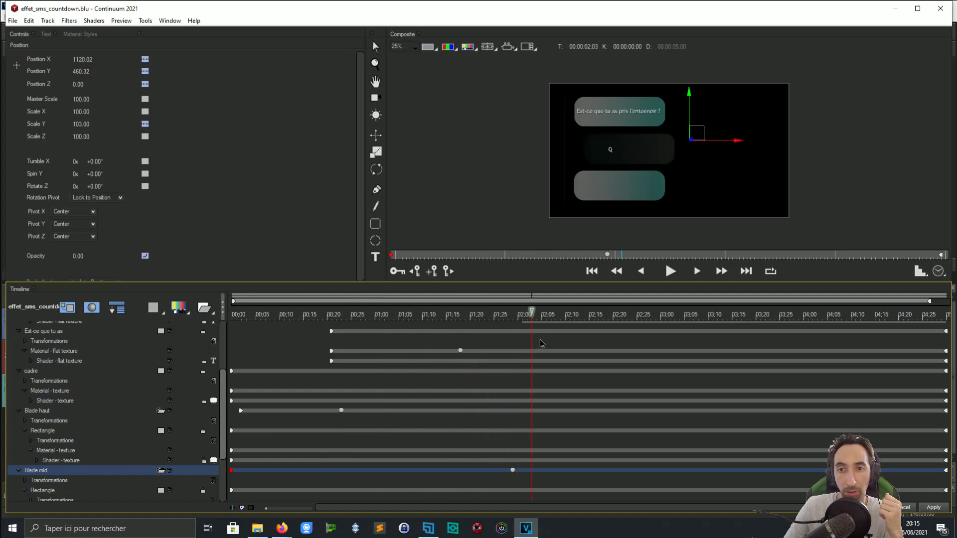
{"action": "key", "text": "space"}
{"action": "key", "text": "space"}
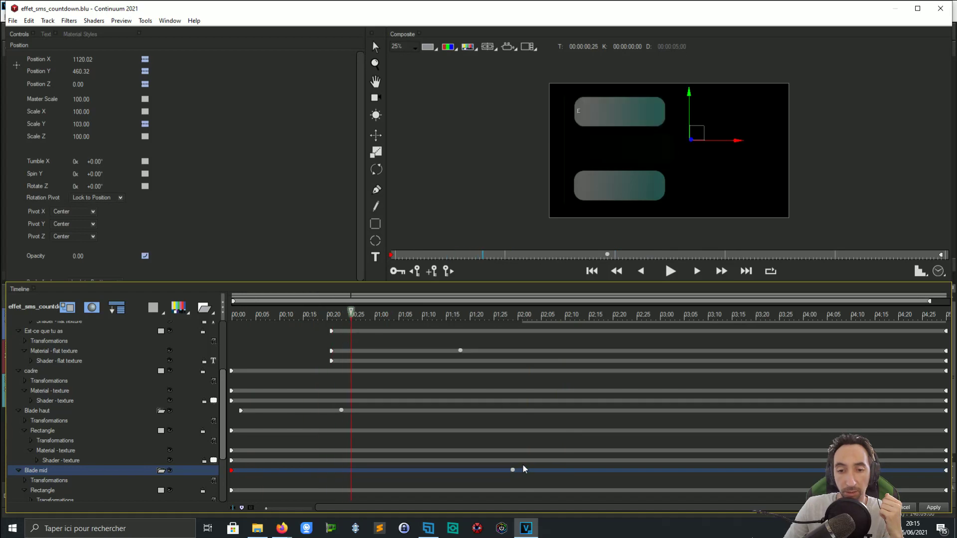
{"action": "left_click_drag", "start_coordinate": [513, 469], "coordinate": [475, 470]}
{"action": "left_click_drag", "start_coordinate": [435, 321], "coordinate": [537, 325]}
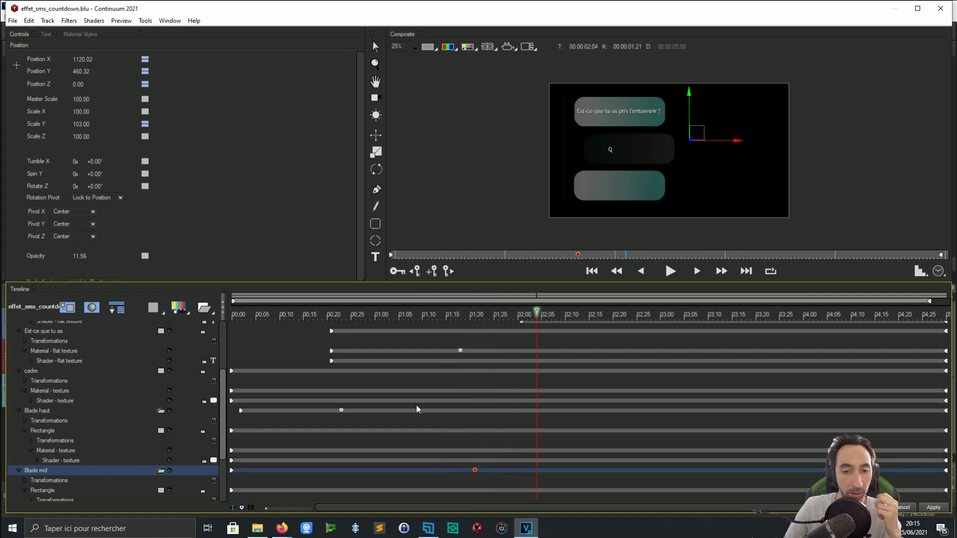
Step: Set the opacity of the second "Blade mid" keyframe to 100 and move the keyframe to 00:00:01:26
{"action": "left_click", "coordinate": [475, 471]}
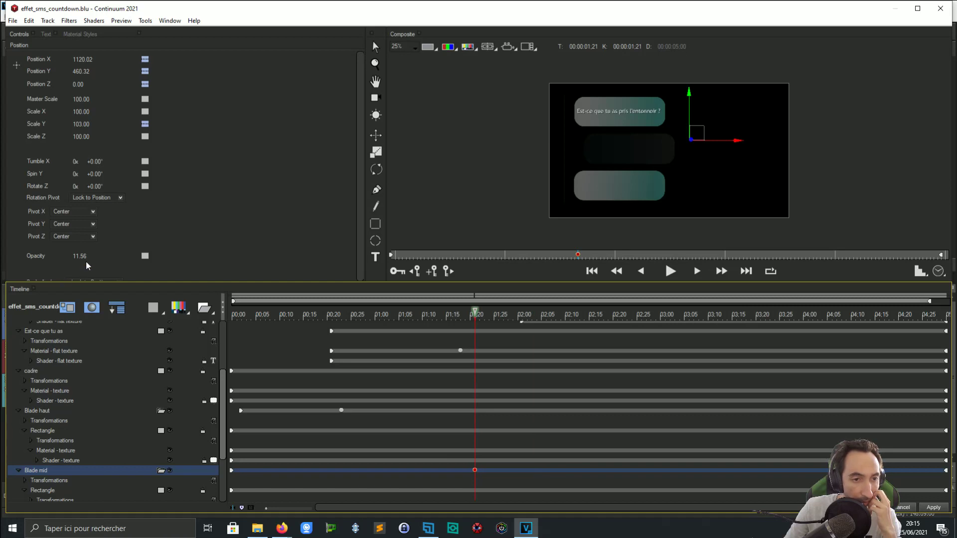
{"action": "left_click_drag", "start_coordinate": [83, 256], "coordinate": [220, 259]}
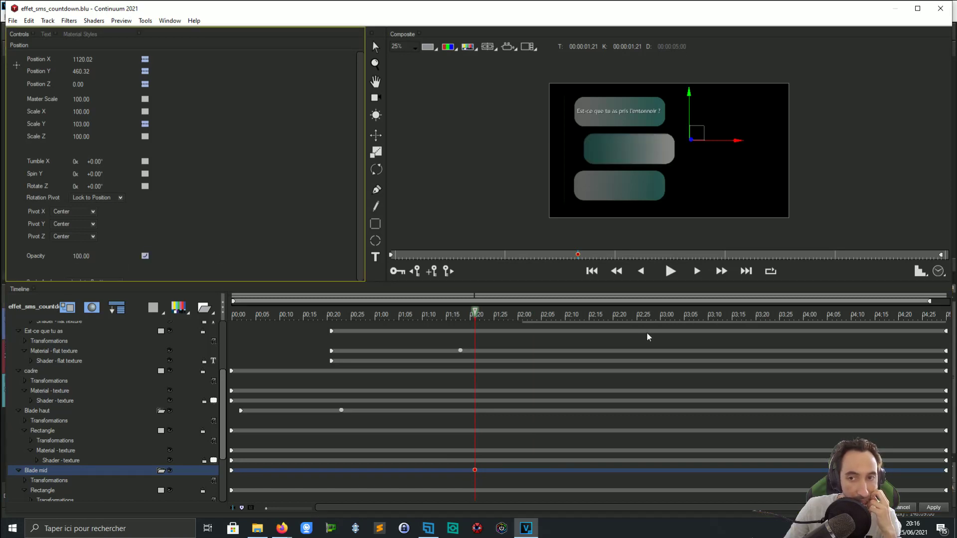
{"action": "left_click_drag", "start_coordinate": [472, 318], "coordinate": [399, 316]}
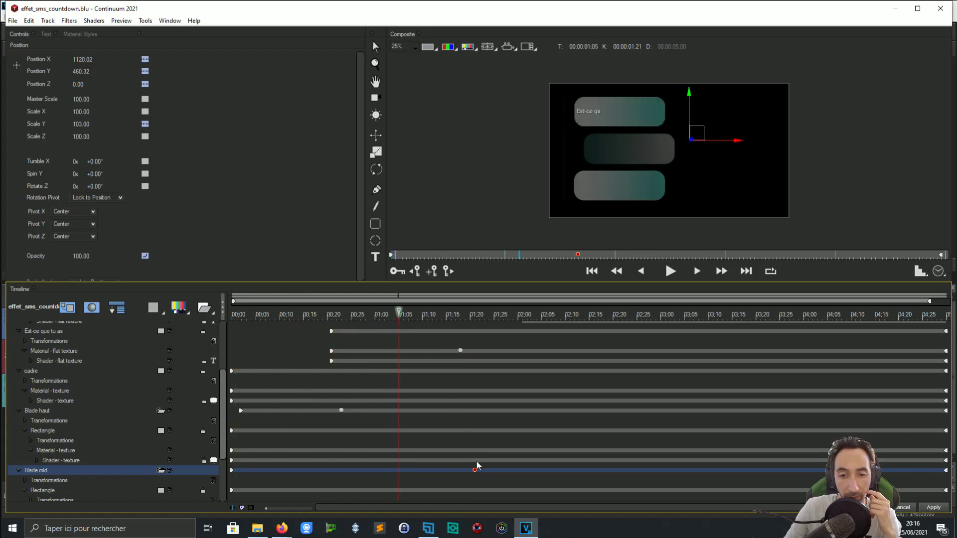
{"action": "left_click_drag", "start_coordinate": [476, 472], "coordinate": [497, 471]}
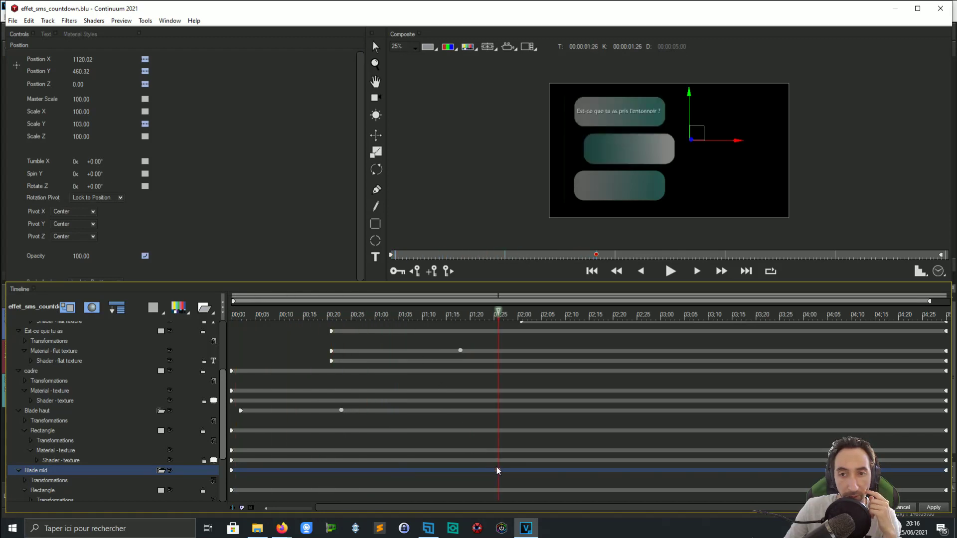
Step: Play the animation from the first frame to check the timing of the middle bubble and the texts
{"action": "left_click_drag", "start_coordinate": [499, 316], "coordinate": [323, 316]}
{"action": "left_click_drag", "start_coordinate": [227, 307], "coordinate": [225, 305]}
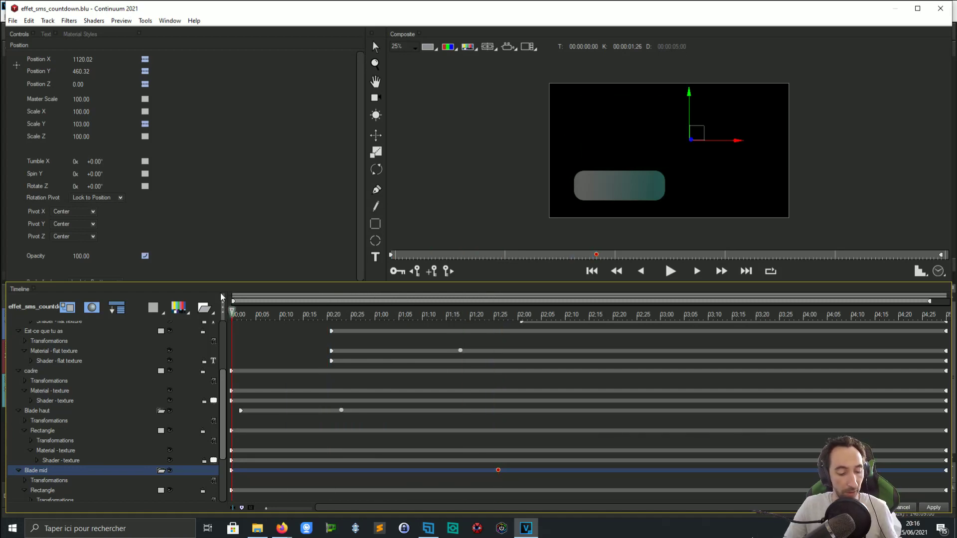
{"action": "key", "text": "space"}
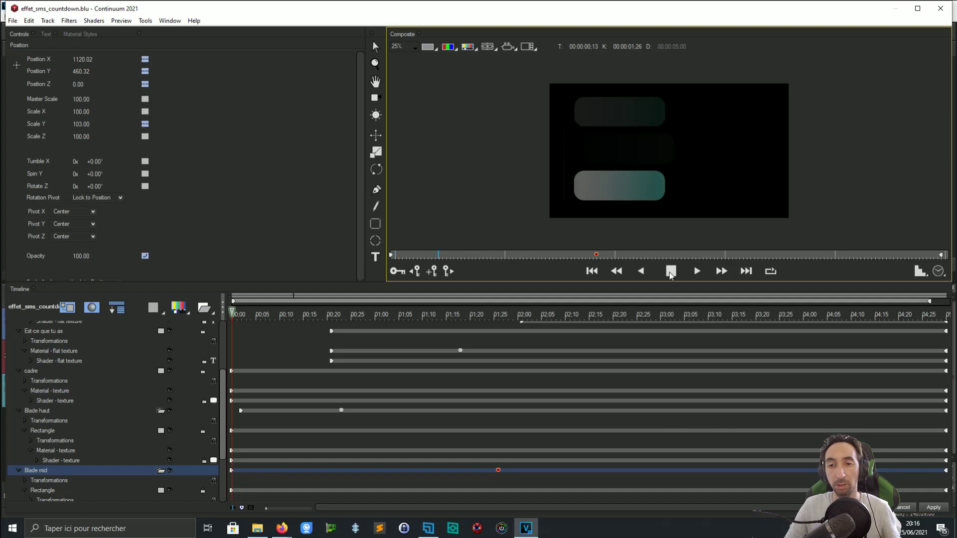
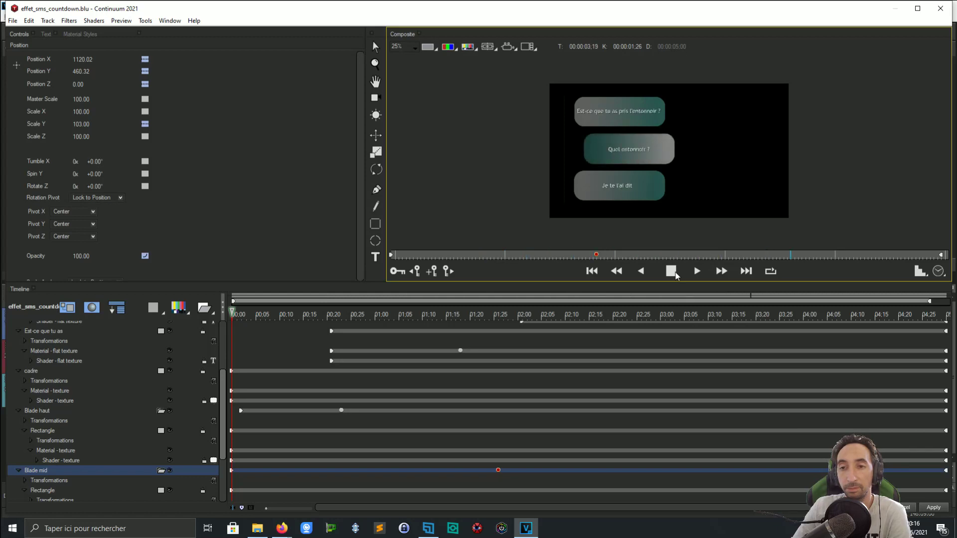
{"action": "left_click", "coordinate": [676, 275]}
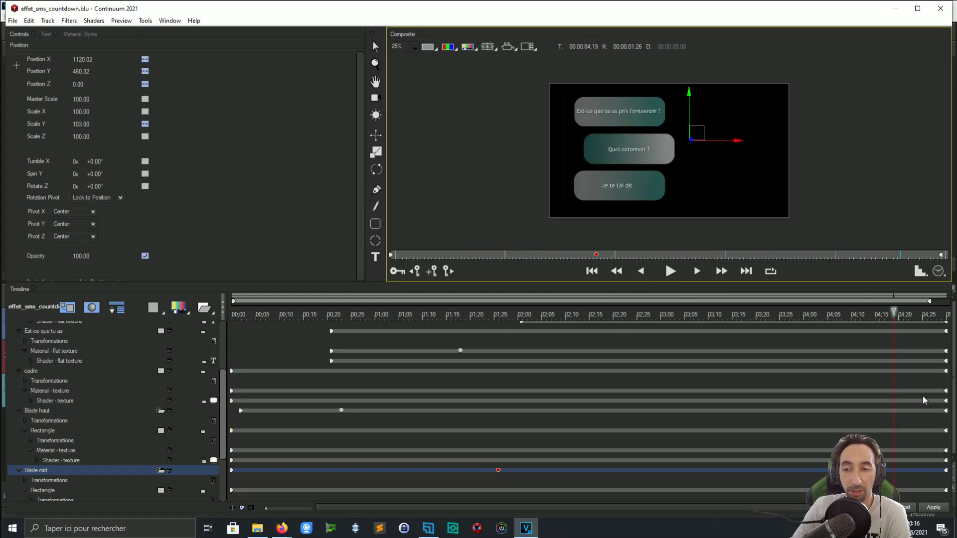
Step: Add a keyframe to the "Blade bas" track at 00:00:03:06
{"action": "scroll", "coordinate": [831, 377], "scroll_direction": "down", "scroll_amount": 2}
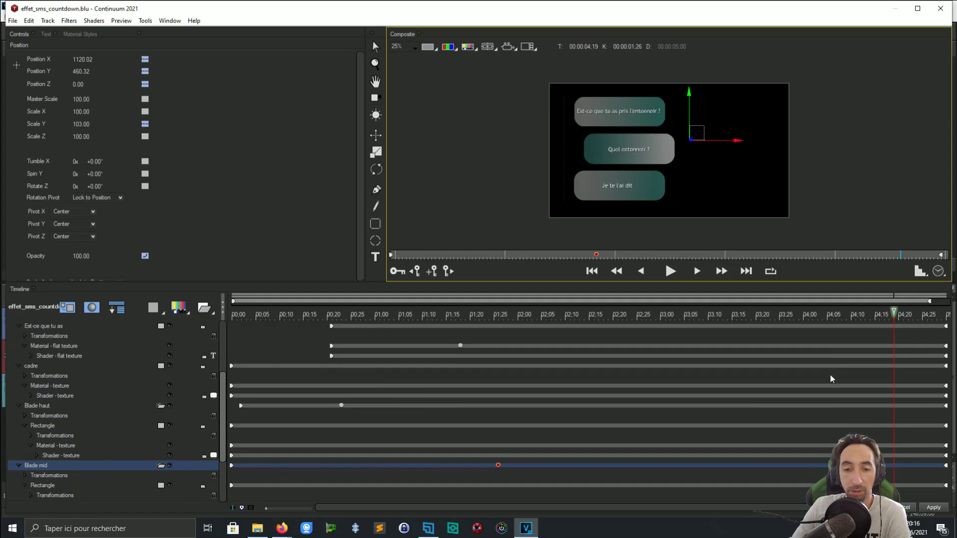
{"action": "scroll", "coordinate": [829, 373], "scroll_direction": "down", "scroll_amount": 4}
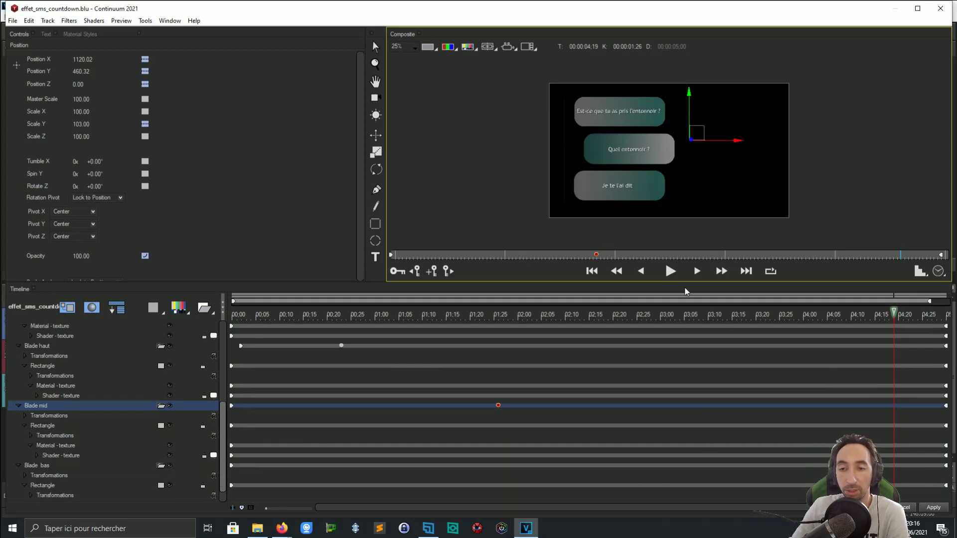
{"action": "left_click", "coordinate": [677, 318]}
{"action": "left_click", "coordinate": [708, 320]}
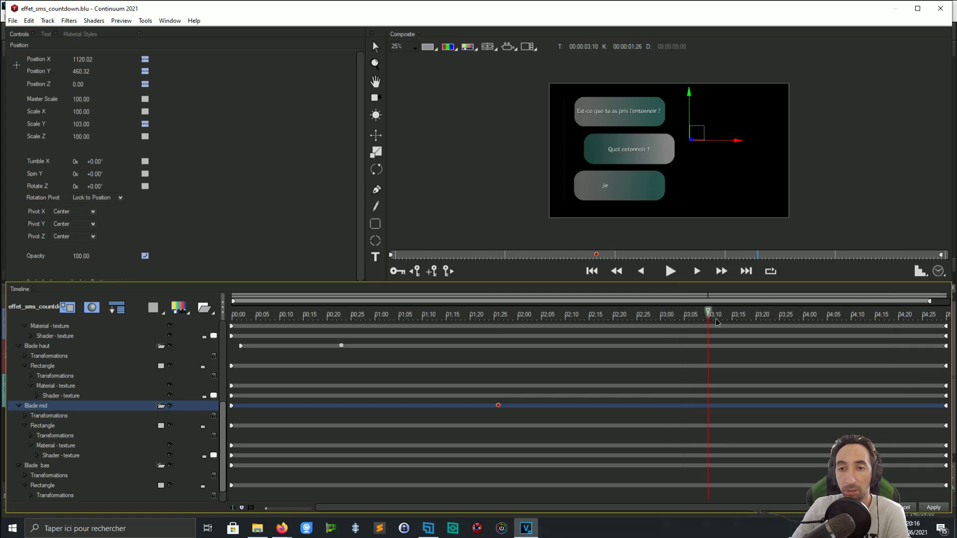
{"action": "left_click", "coordinate": [690, 326]}
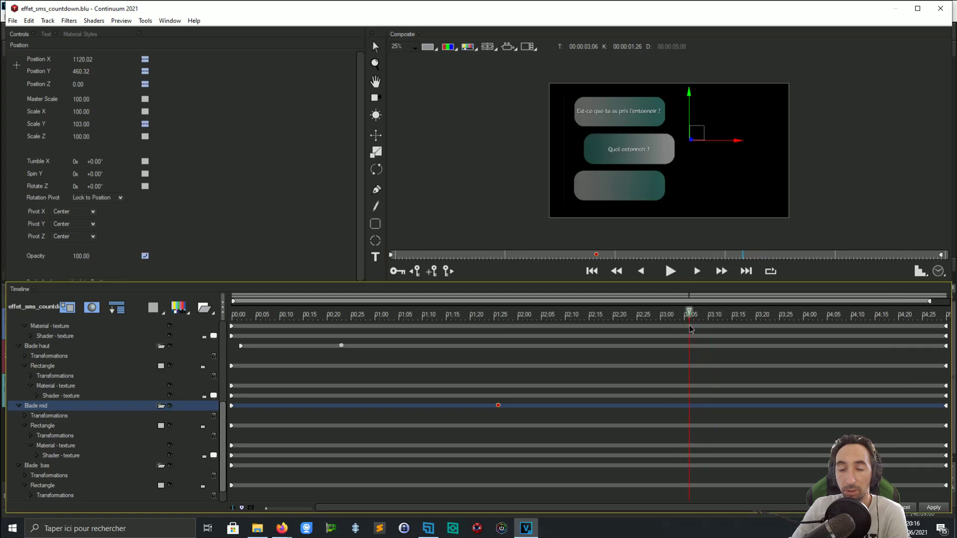
{"action": "left_click", "coordinate": [686, 455]}
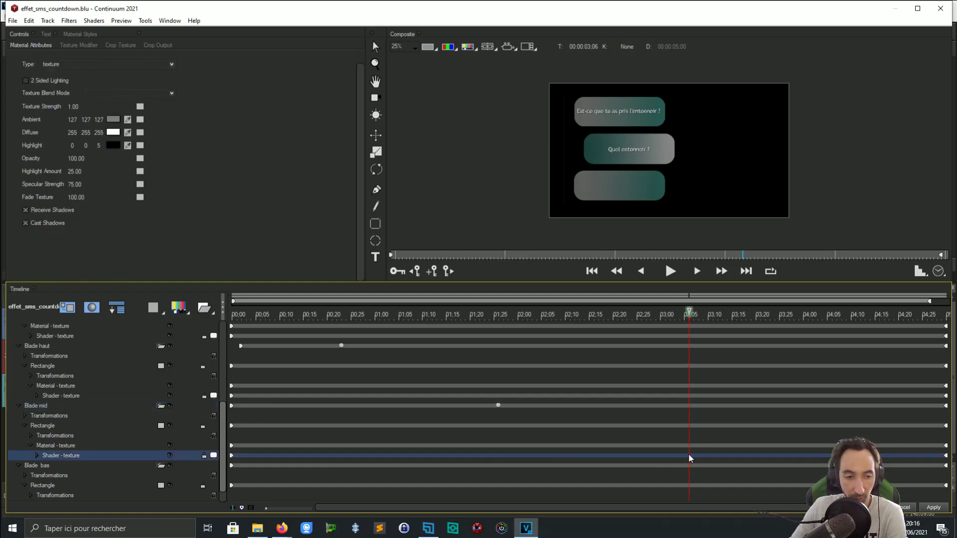
{"action": "left_click", "coordinate": [688, 464]}
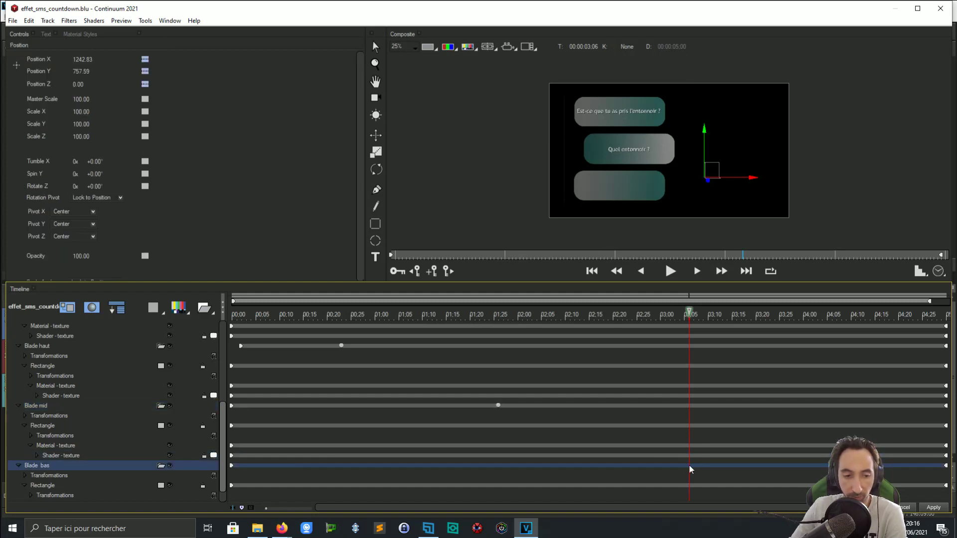
{"action": "left_click", "coordinate": [432, 274]}
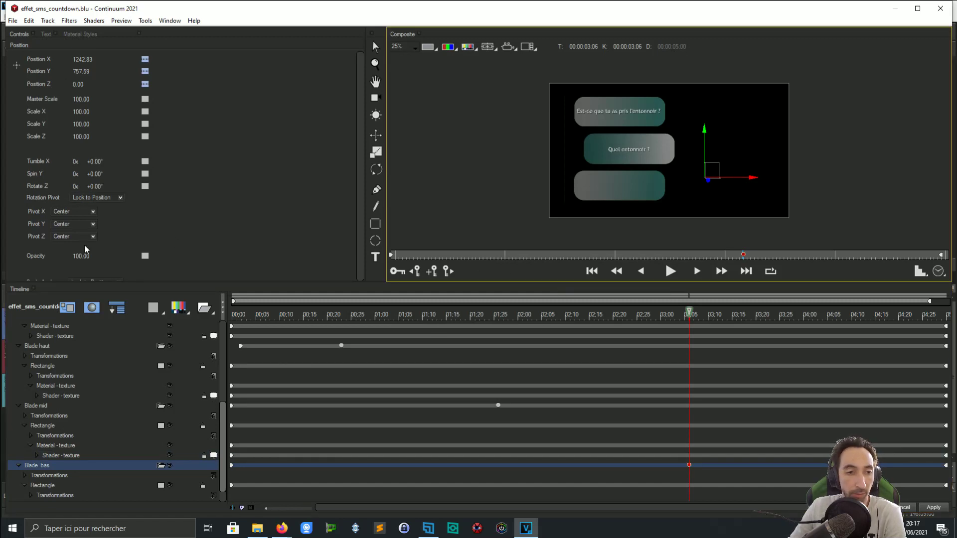
Step: Fade in "Blade bas" with Accelerate opacity interpolation, from 0 at the first keyframe to 100 at the 00:00:03:06 keyframe
{"action": "left_click", "coordinate": [231, 464]}
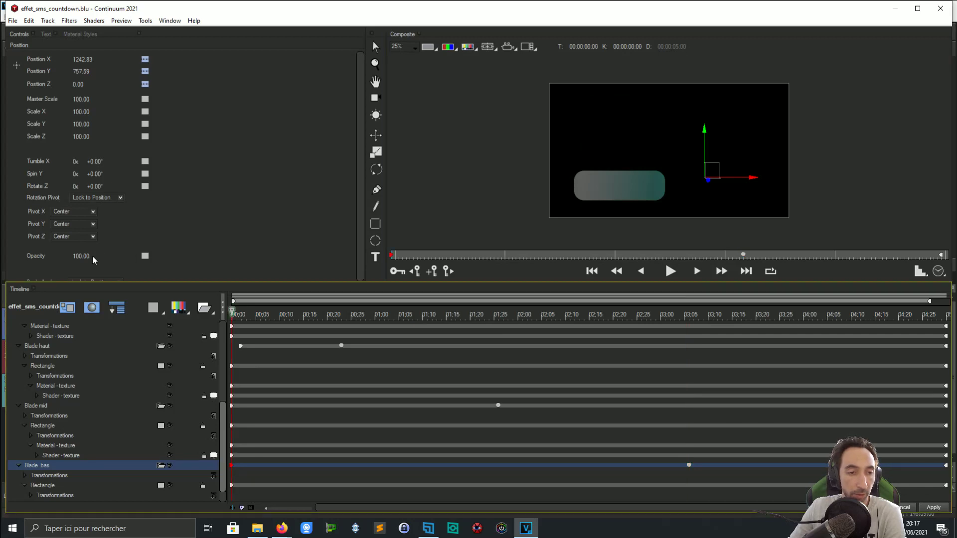
{"action": "left_click_drag", "start_coordinate": [92, 255], "coordinate": [45, 255]}
{"action": "left_click", "coordinate": [145, 256]}
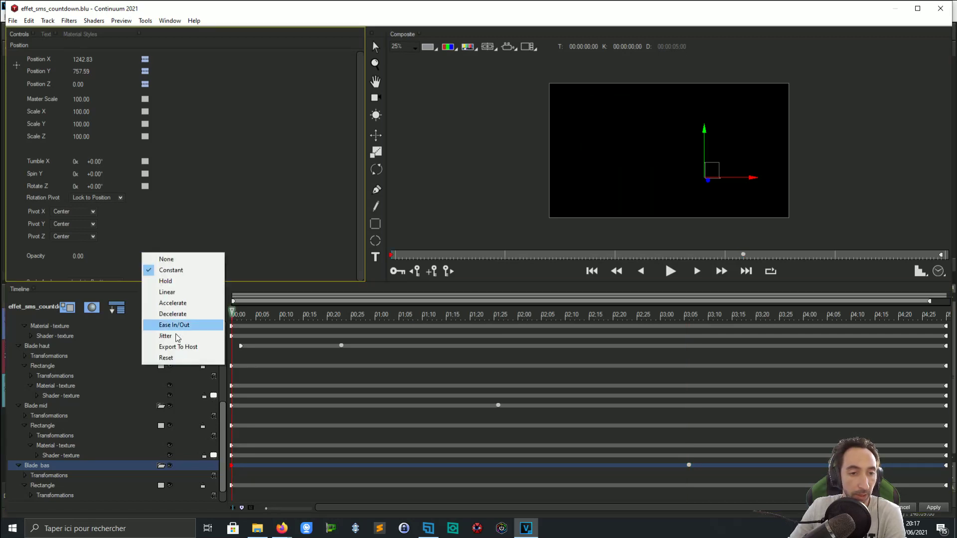
{"action": "left_click", "coordinate": [180, 306]}
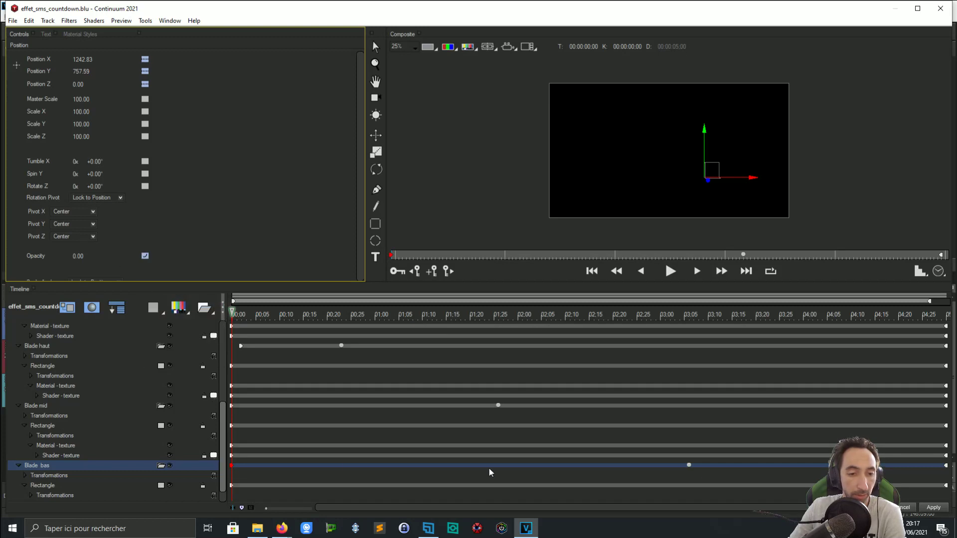
{"action": "left_click", "coordinate": [689, 466]}
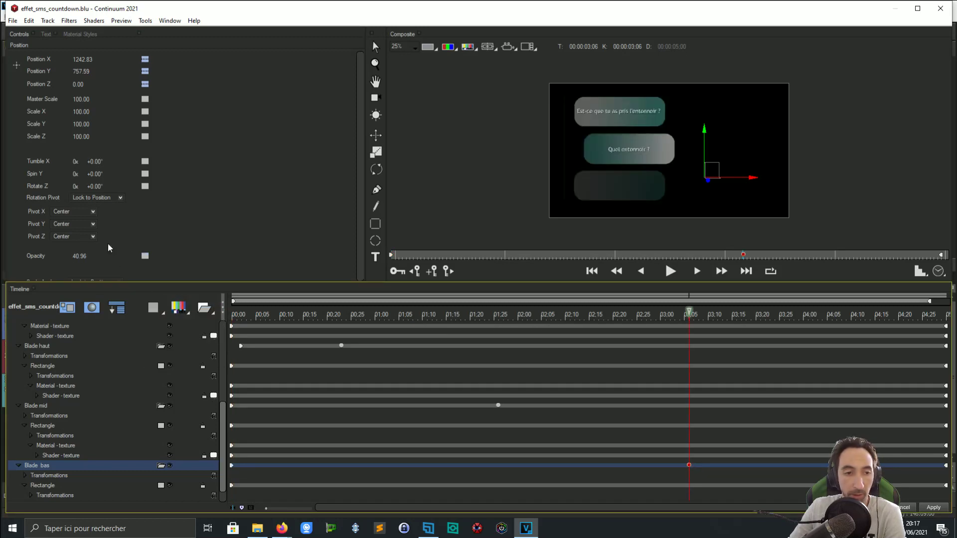
{"action": "left_click_drag", "start_coordinate": [89, 256], "coordinate": [239, 256]}
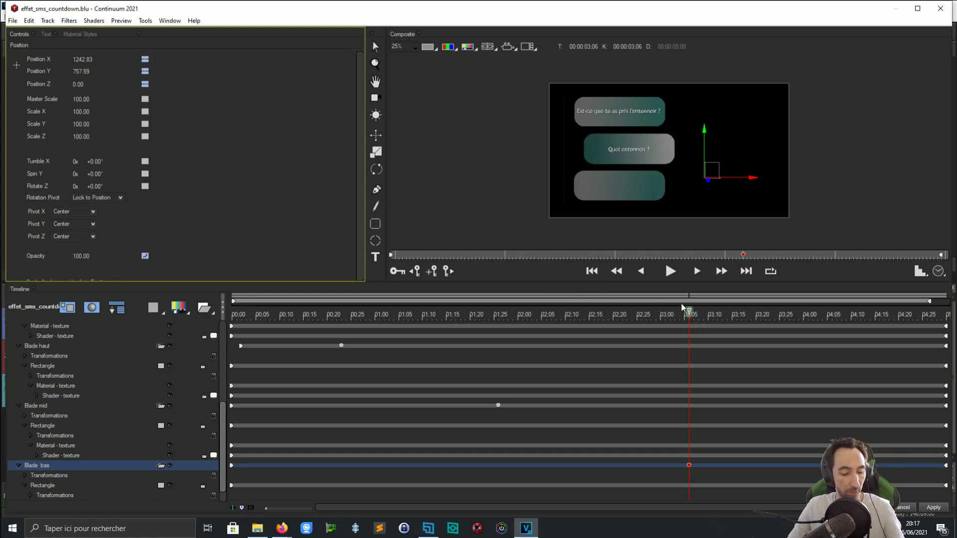
Step: Play the animation from the first frame in an enlarged composite view to check the three bubbles' timing
{"action": "left_click_drag", "start_coordinate": [690, 318], "coordinate": [232, 314]}
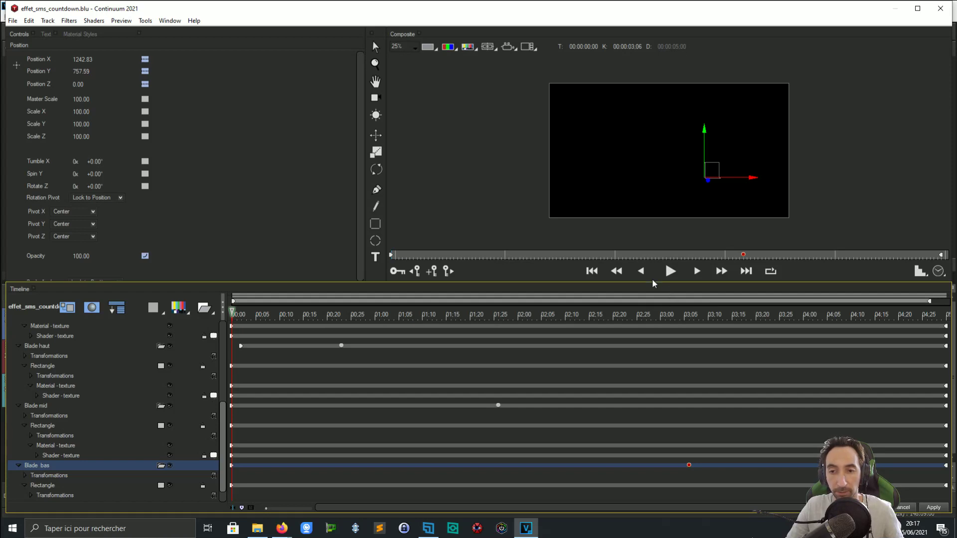
{"action": "left_click_drag", "start_coordinate": [655, 283], "coordinate": [649, 344]}
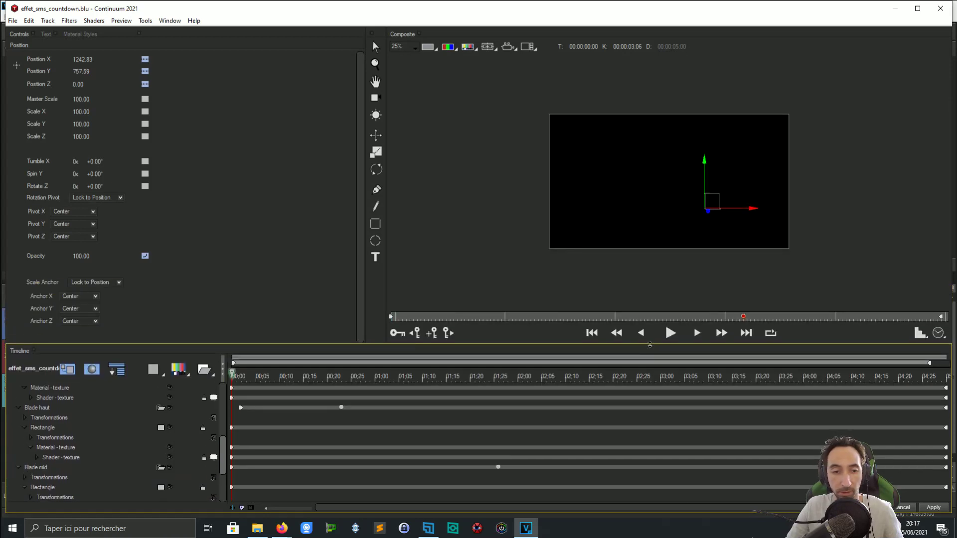
{"action": "key", "text": "space"}
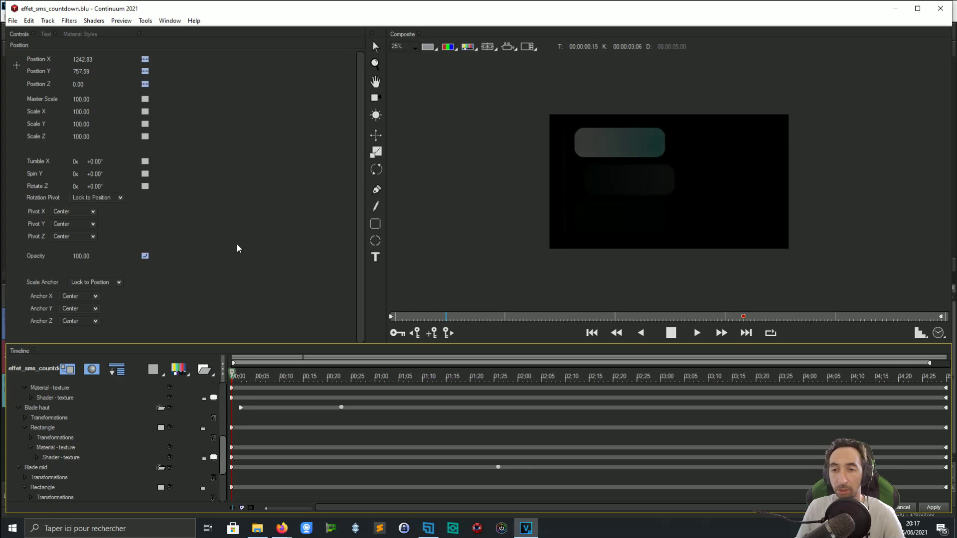
{"action": "key", "text": "space"}
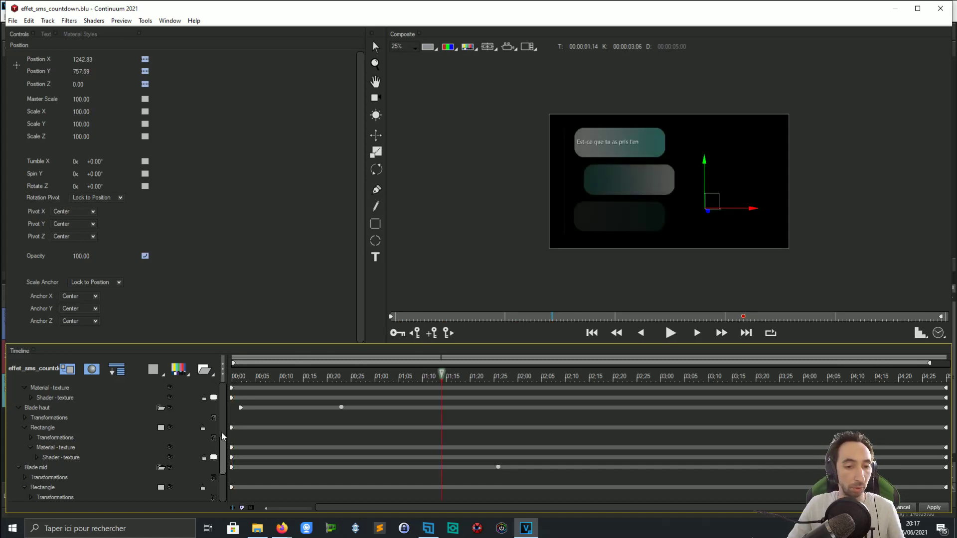
Step: Set the border edge width of the "cadre" material texture to 11.71
{"action": "scroll", "coordinate": [222, 482], "scroll_direction": "down", "scroll_amount": 1}
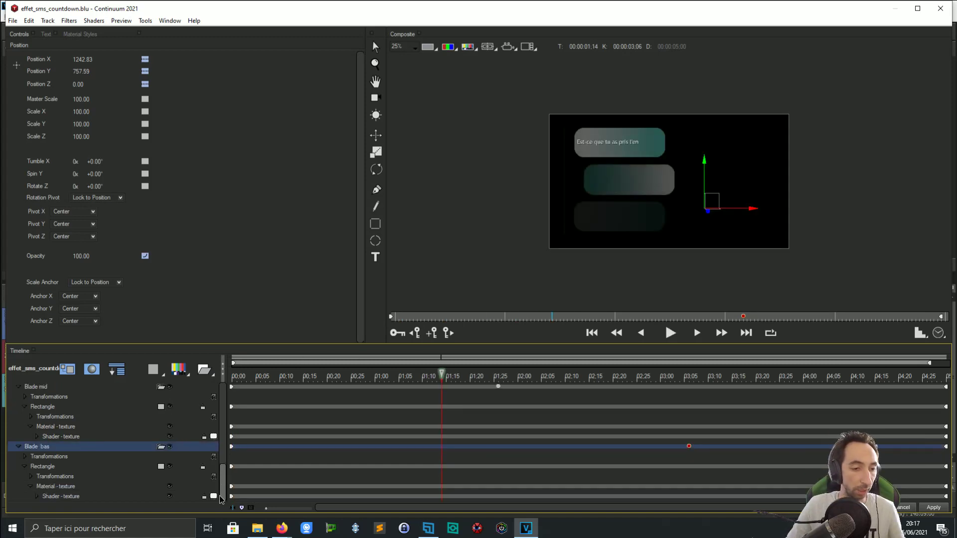
{"action": "scroll", "coordinate": [221, 473], "scroll_direction": "up", "scroll_amount": 5}
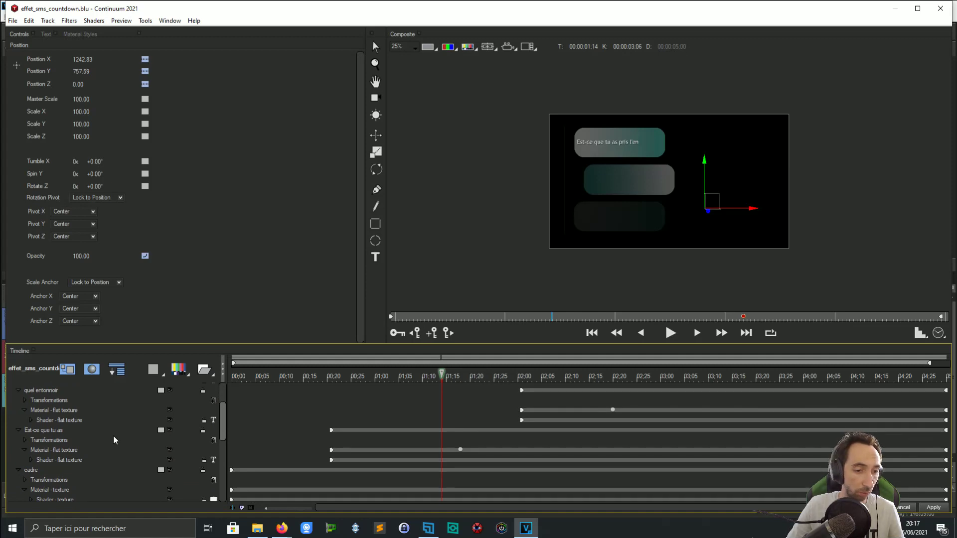
{"action": "scroll", "coordinate": [116, 442], "scroll_direction": "down", "scroll_amount": 1}
{"action": "left_click", "coordinate": [31, 465]}
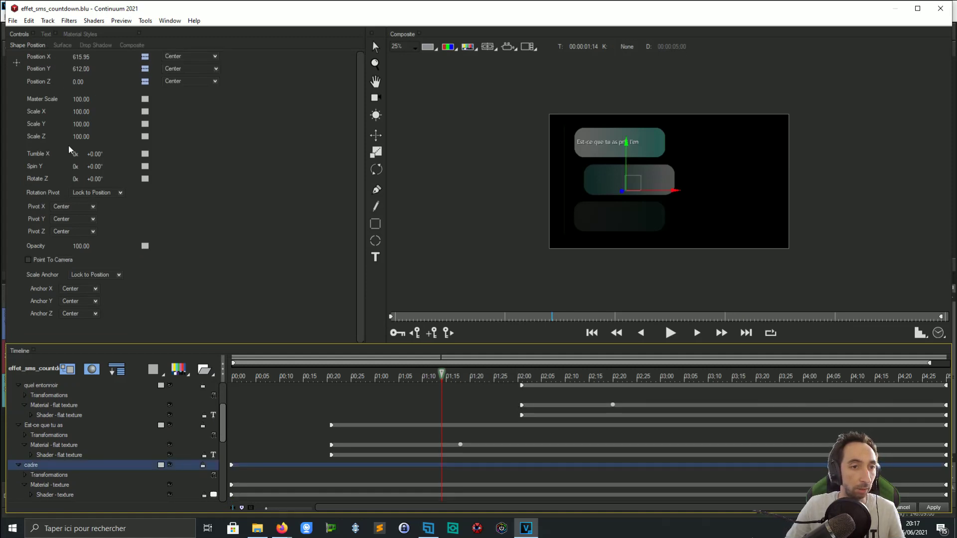
{"action": "left_click", "coordinate": [45, 475]}
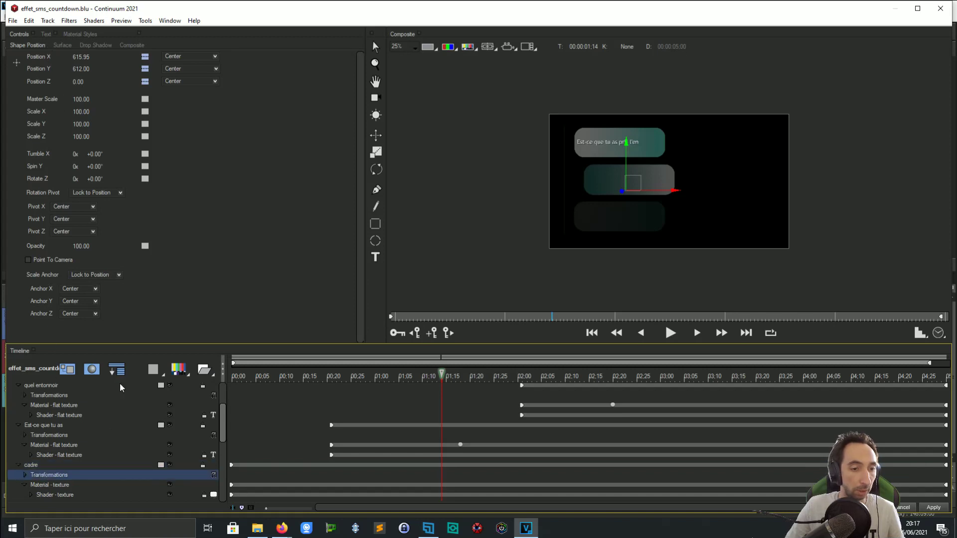
{"action": "left_click", "coordinate": [59, 483]}
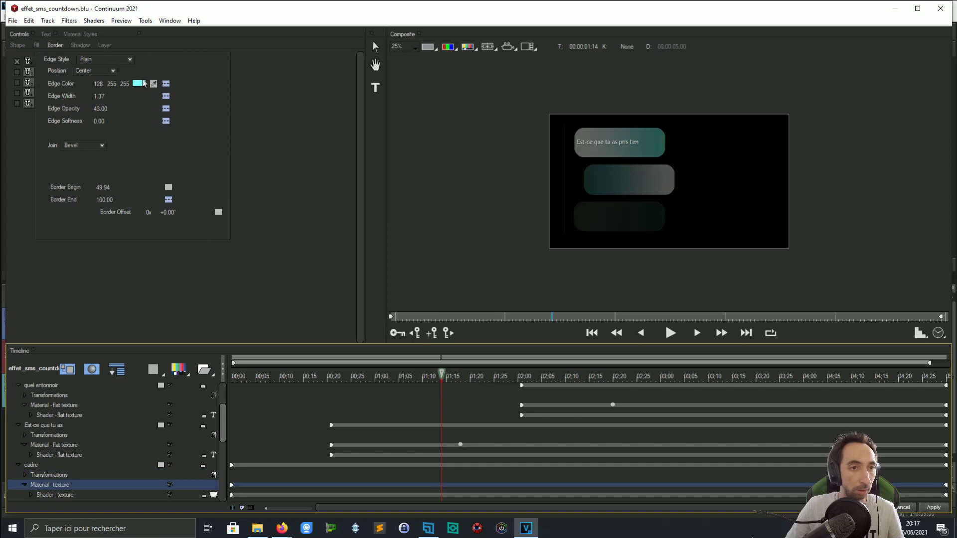
{"action": "left_click_drag", "start_coordinate": [99, 96], "coordinate": [125, 95]}
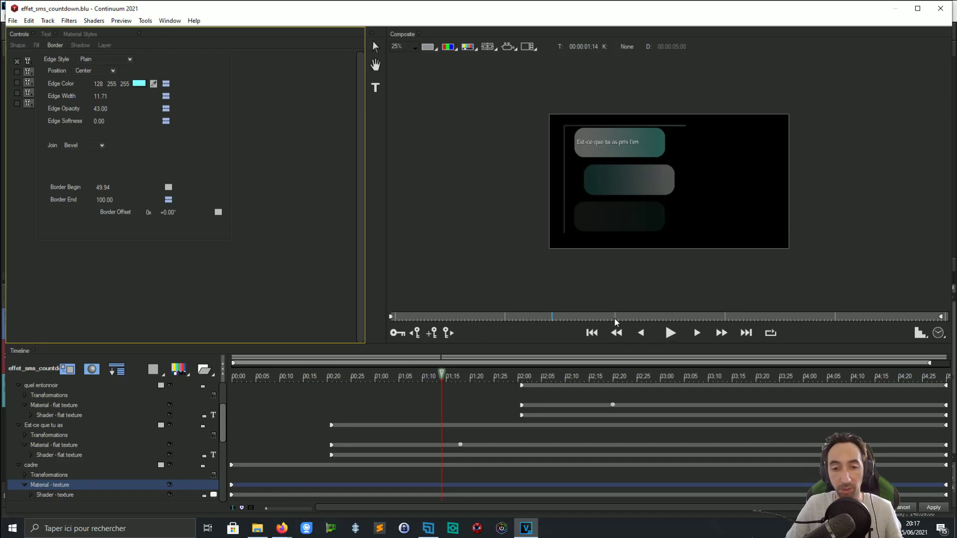
Step: Play the animation from the first frame to check how the frame border is drawn around the bubbles
{"action": "left_click_drag", "start_coordinate": [250, 382], "coordinate": [231, 381]}
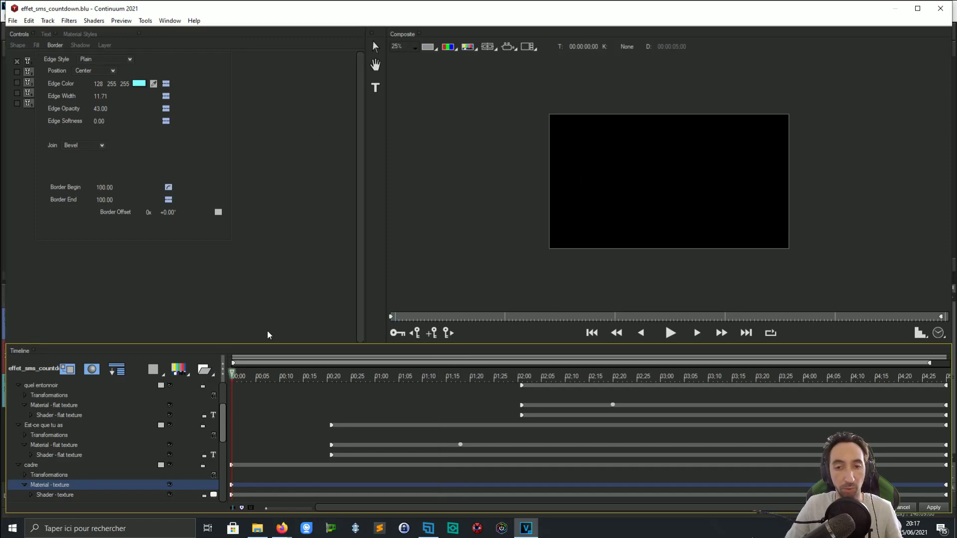
{"action": "scroll", "coordinate": [547, 214], "scroll_direction": "up", "scroll_amount": 1}
{"action": "scroll", "coordinate": [602, 214], "scroll_direction": "down", "scroll_amount": 1}
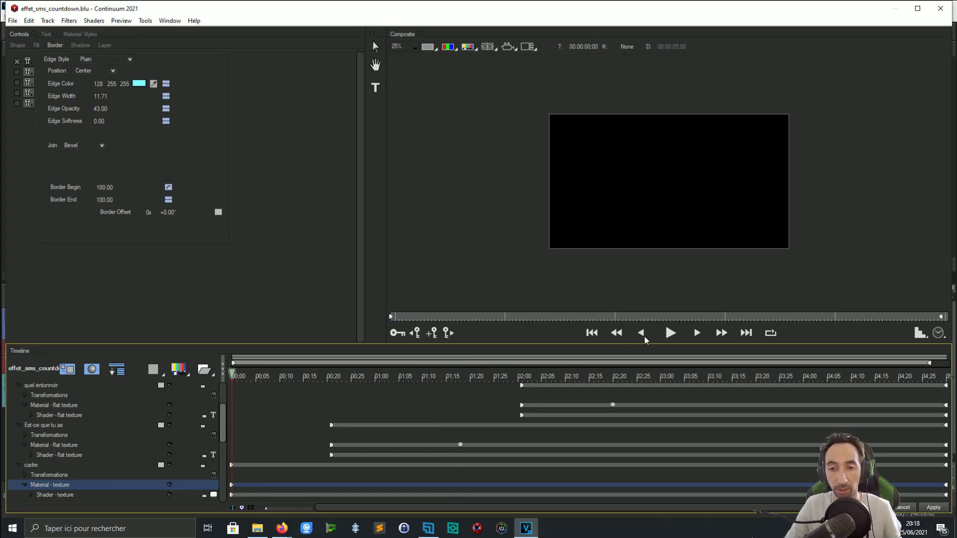
{"action": "left_click", "coordinate": [665, 337]}
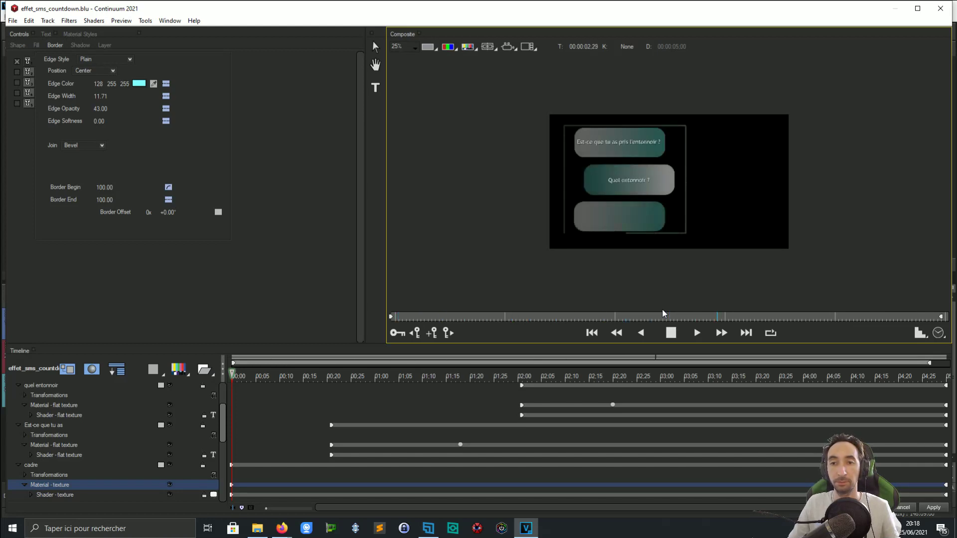
{"action": "left_click", "coordinate": [670, 333]}
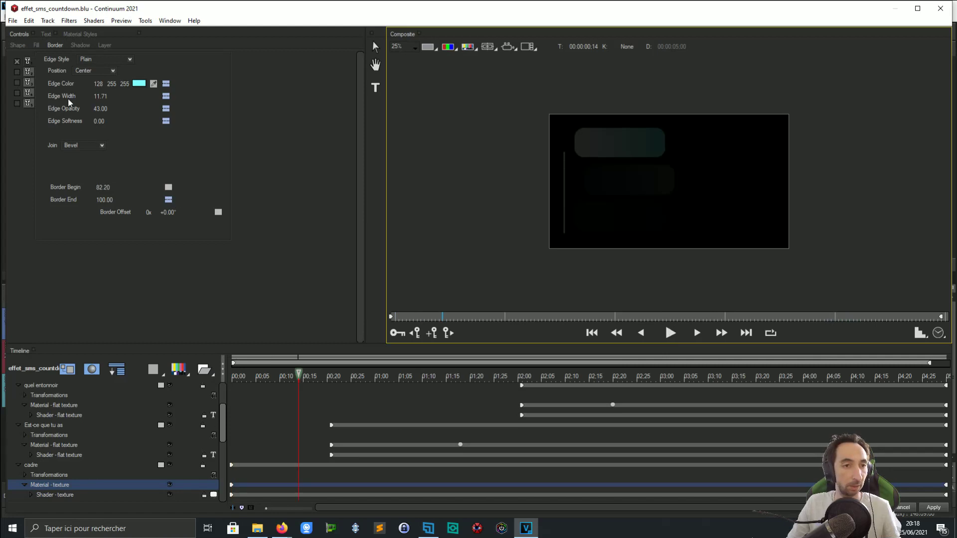
Step: Restyle the "cadre" border with red edge color 210, 0, 0, edge width 5.86 and edge opacity 100
{"action": "left_click_drag", "start_coordinate": [105, 98], "coordinate": [101, 95]}
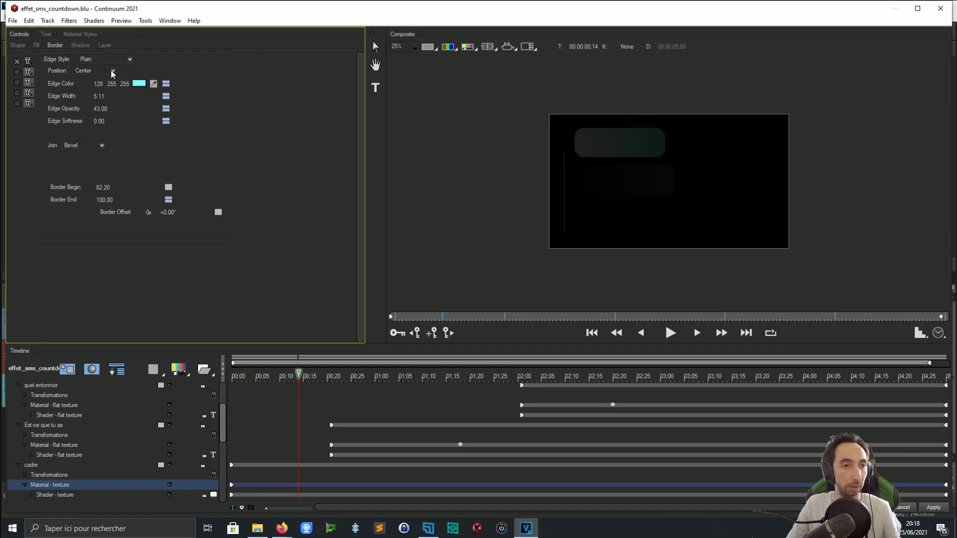
{"action": "scroll", "coordinate": [515, 159], "scroll_direction": "up", "scroll_amount": 1}
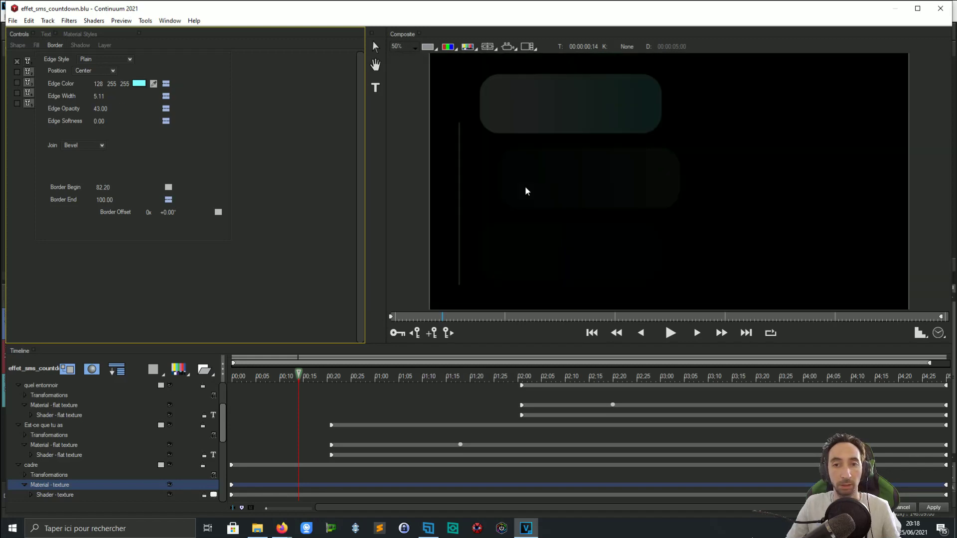
{"action": "left_click", "coordinate": [139, 83]}
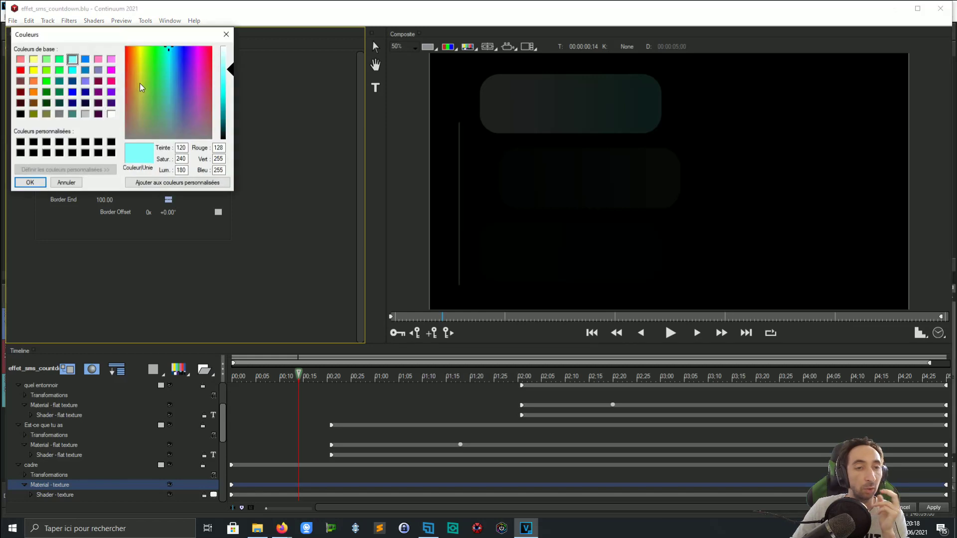
{"action": "left_click", "coordinate": [225, 126]}
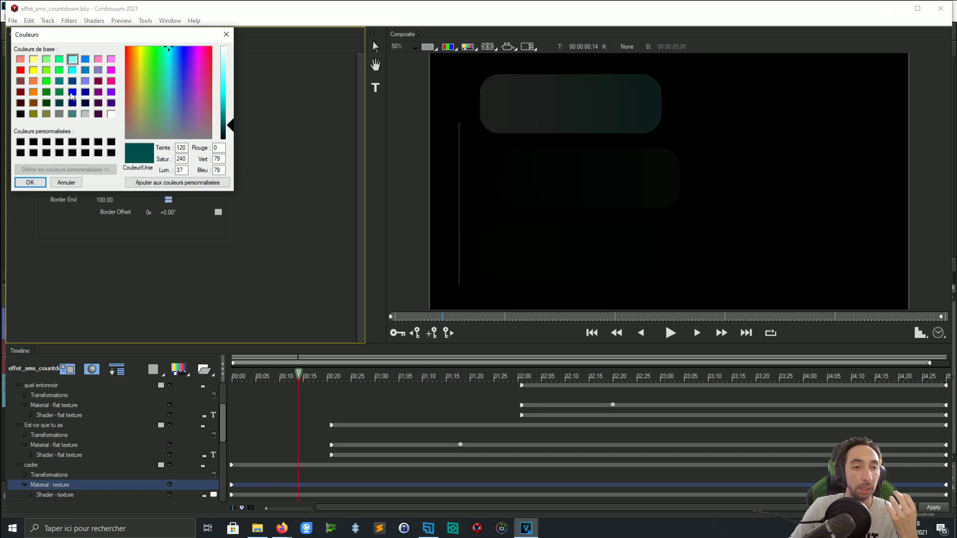
{"action": "left_click", "coordinate": [126, 49]}
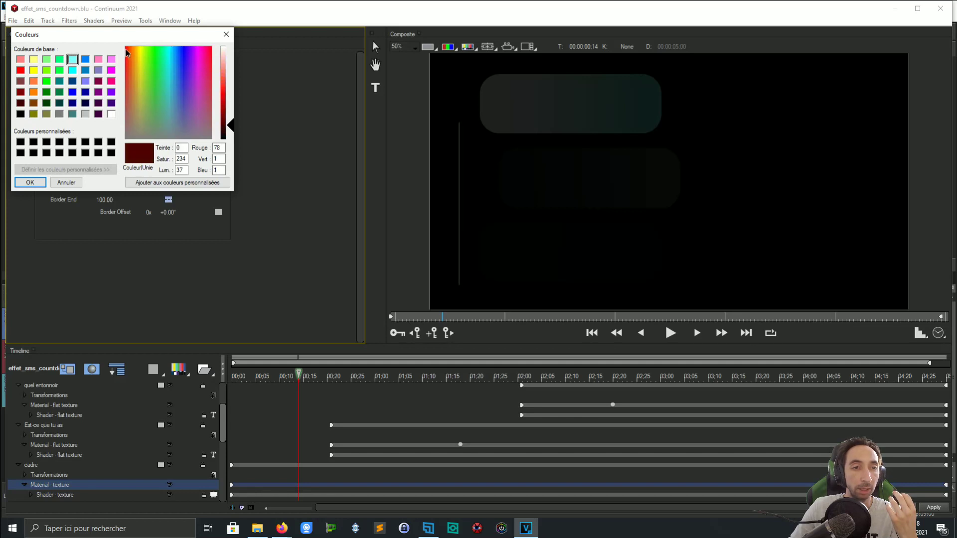
{"action": "left_click", "coordinate": [221, 103]}
{"action": "left_click", "coordinate": [30, 183]}
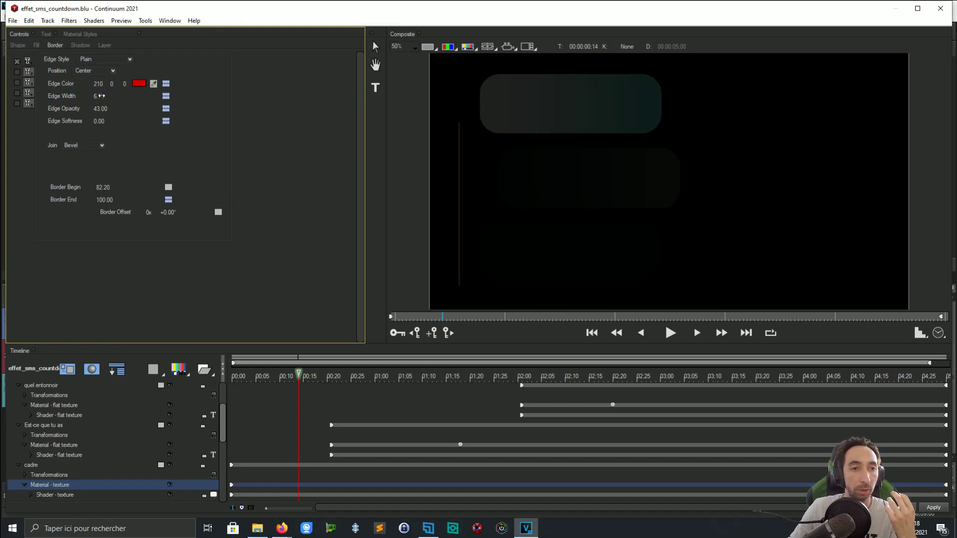
{"action": "mouse_move", "coordinate": [101, 95]}
{"action": "left_mouse_down"}
{"action": "mouse_move", "coordinate": [124, 93]}
{"action": "mouse_move", "coordinate": [109, 94]}
{"action": "left_mouse_up"}
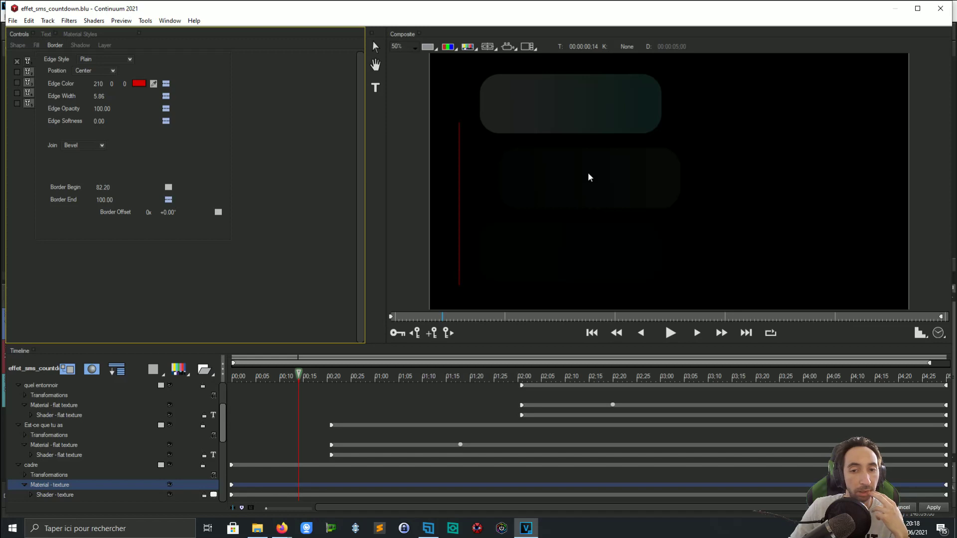
Step: Play the animation with the red border and scrub to 00:00:04:24 to check its end
{"action": "scroll", "coordinate": [588, 177], "scroll_direction": "down", "scroll_amount": 1}
{"action": "left_click", "coordinate": [671, 333]}
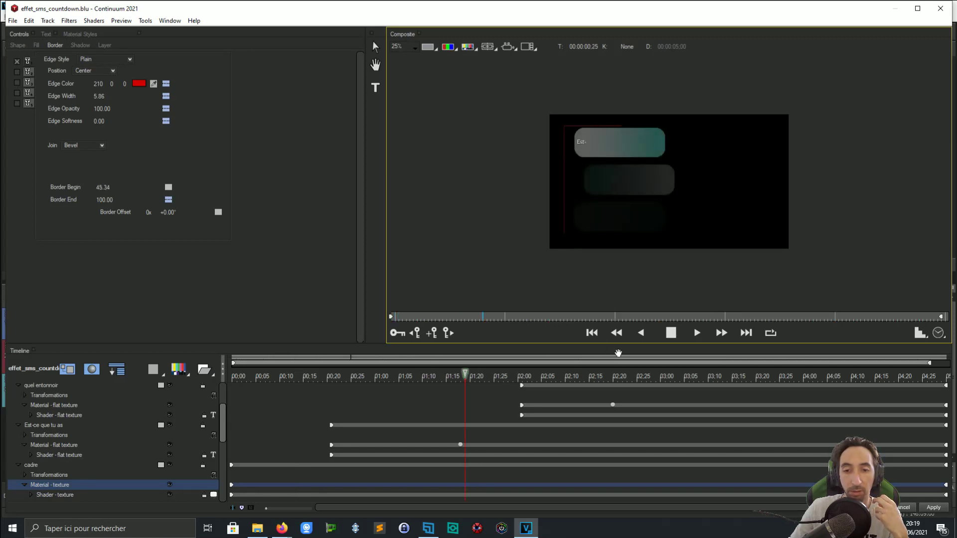
{"action": "key", "text": "space"}
{"action": "left_click_drag", "start_coordinate": [606, 319], "coordinate": [927, 242]}
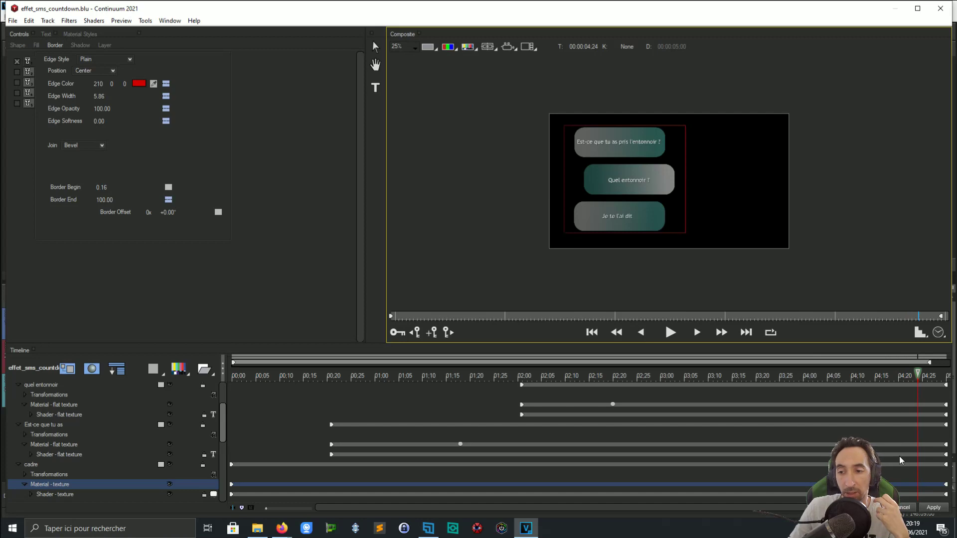
Step: Apply the title to return to VEGAS Pro, and close the event effects window and the video preview
{"action": "left_click", "coordinate": [927, 510]}
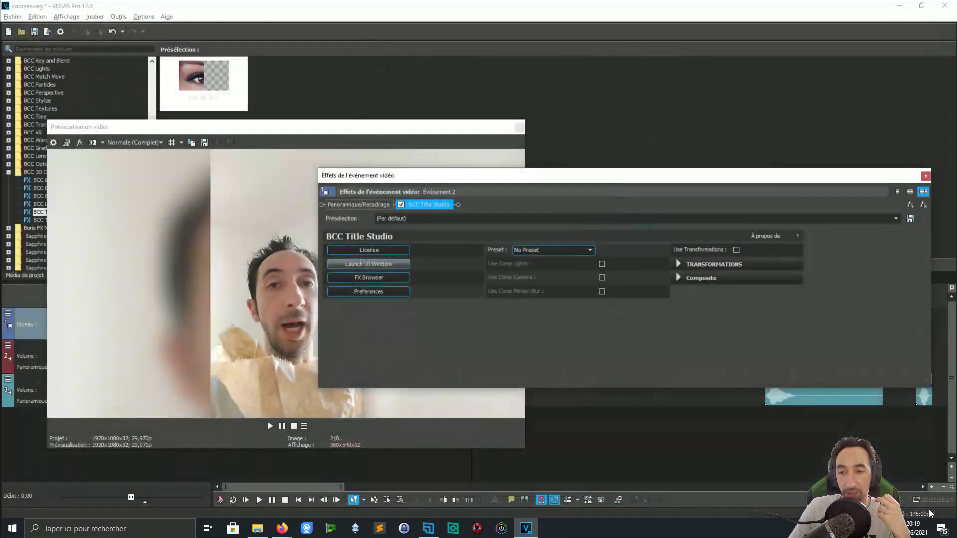
{"action": "left_click", "coordinate": [924, 176]}
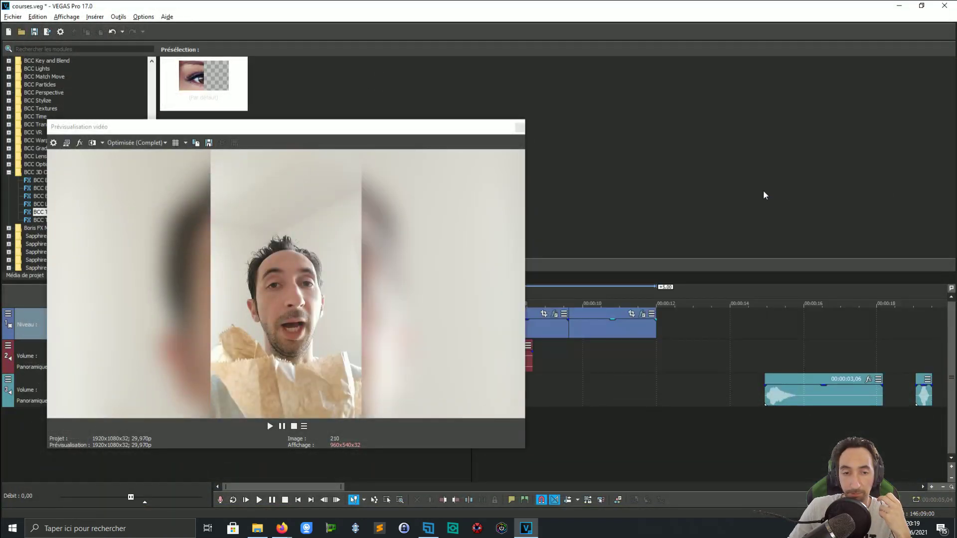
{"action": "left_click", "coordinate": [519, 128]}
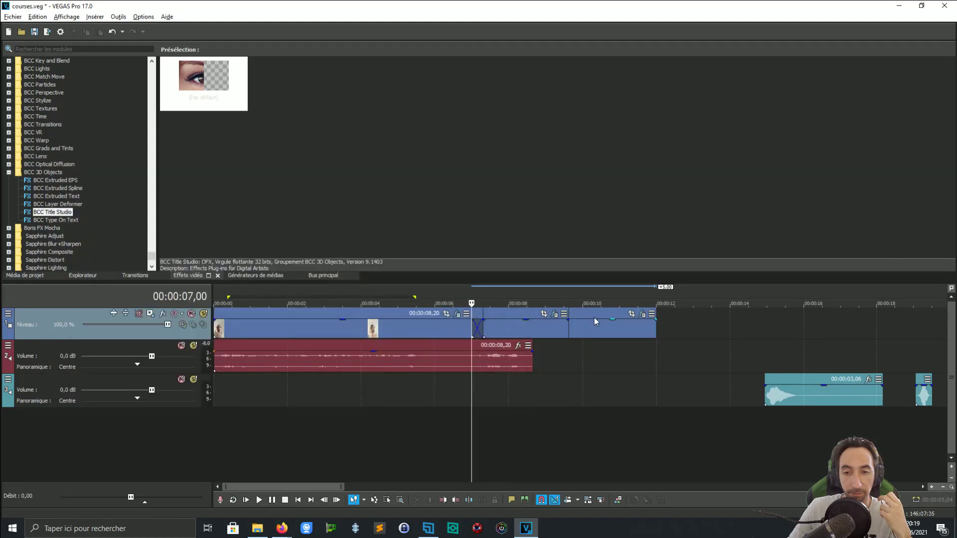
Step: Place the playhead at 00:00:09,26 and save the project
{"action": "left_click", "coordinate": [577, 304]}
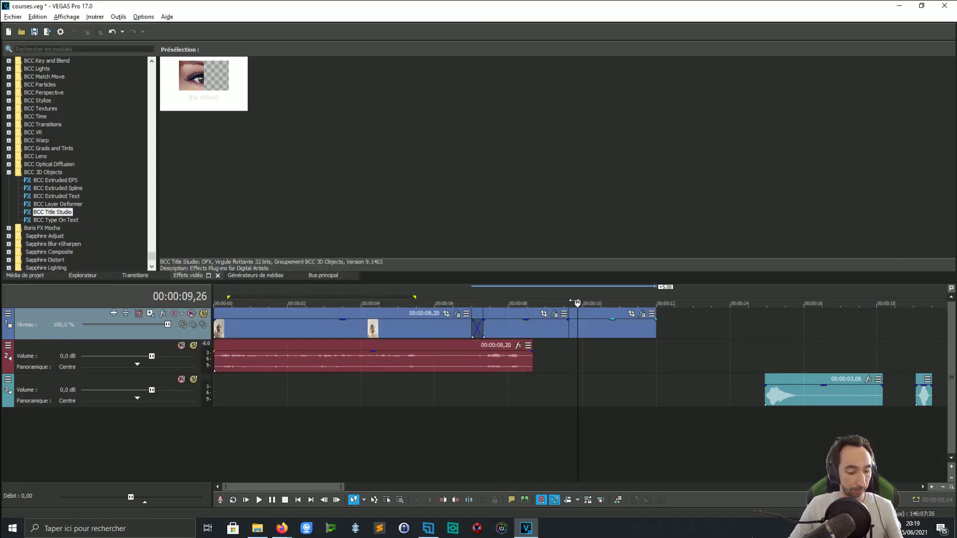
{"action": "key", "text": "ctrl+s"}
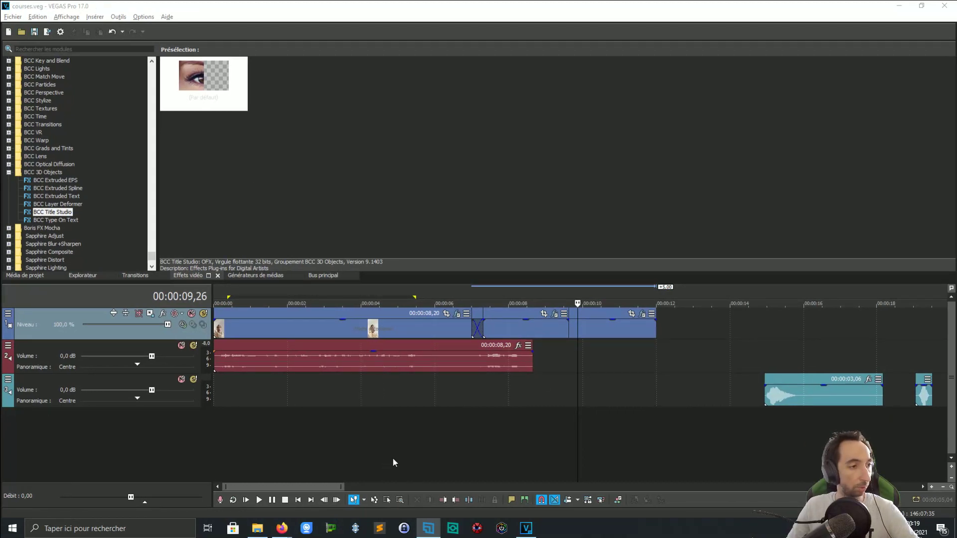
{"action": "left_click", "coordinate": [486, 259]}
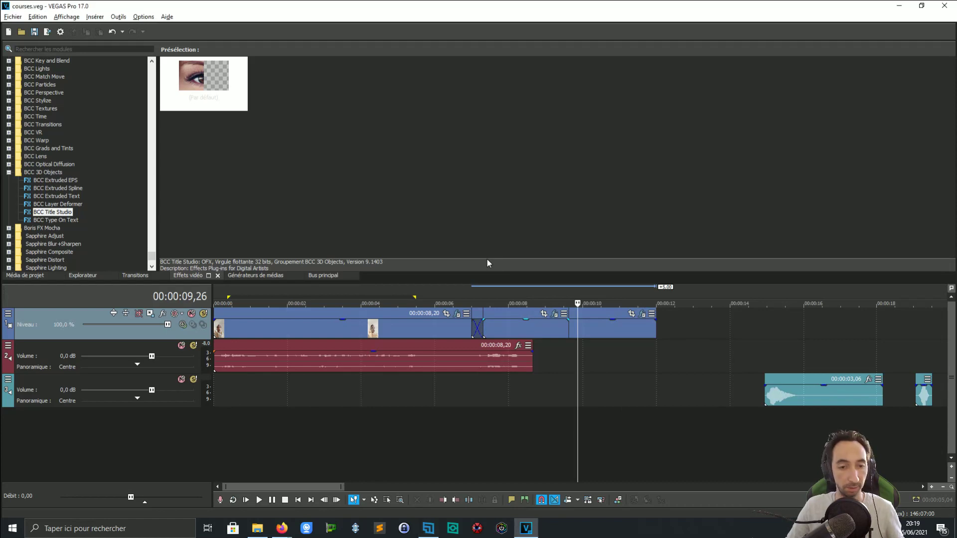
Step: Reopen the video preview and examine the frames around the cut between the SMS event and the last video event
{"action": "key", "text": "alt+4"}
{"action": "left_click_drag", "start_coordinate": [387, 130], "coordinate": [417, 137]}
{"action": "left_click_drag", "start_coordinate": [568, 300], "coordinate": [570, 303]}
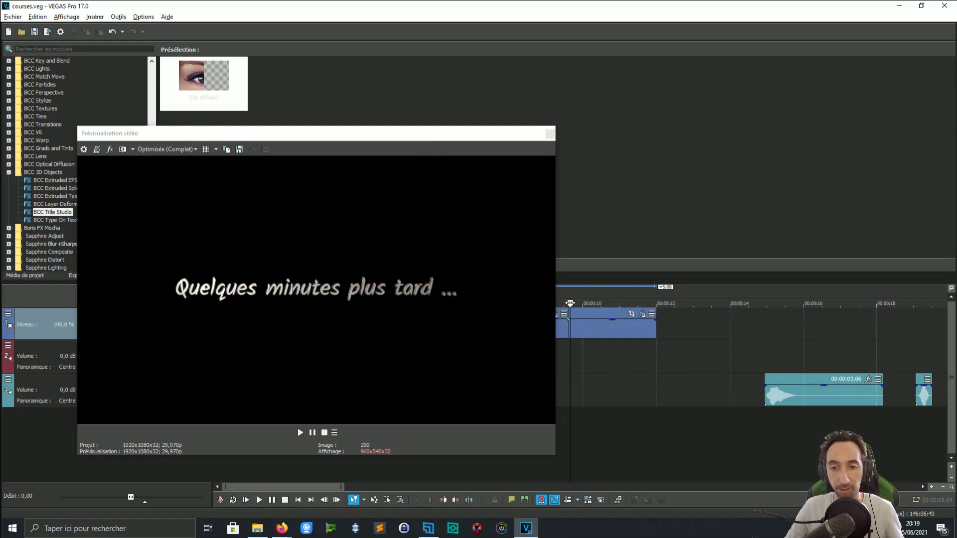
{"action": "key", "text": "Left"}
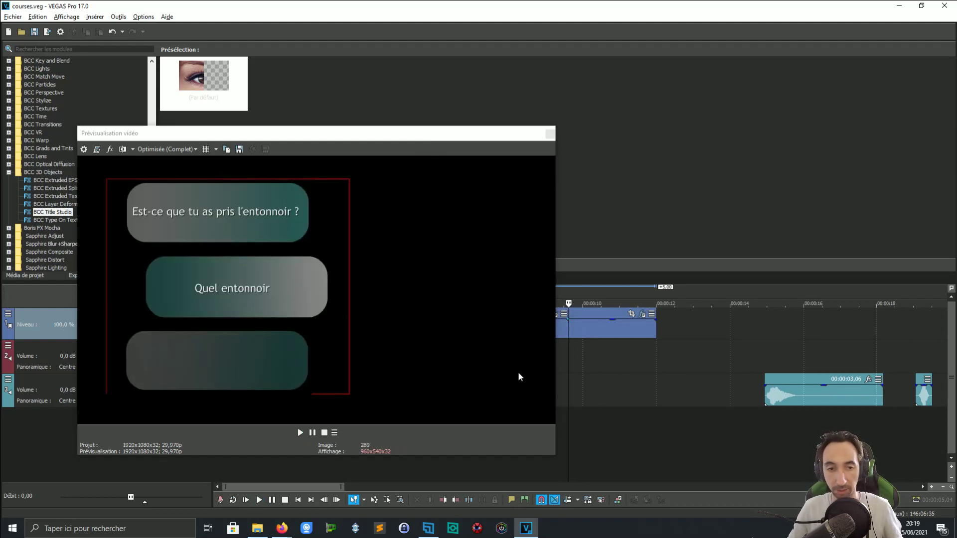
Step: Move the 00:00:03,06 audio clip to about 00:00:09 and the short audio clip to about 00:00:13
{"action": "left_click_drag", "start_coordinate": [785, 380], "coordinate": [576, 380]}
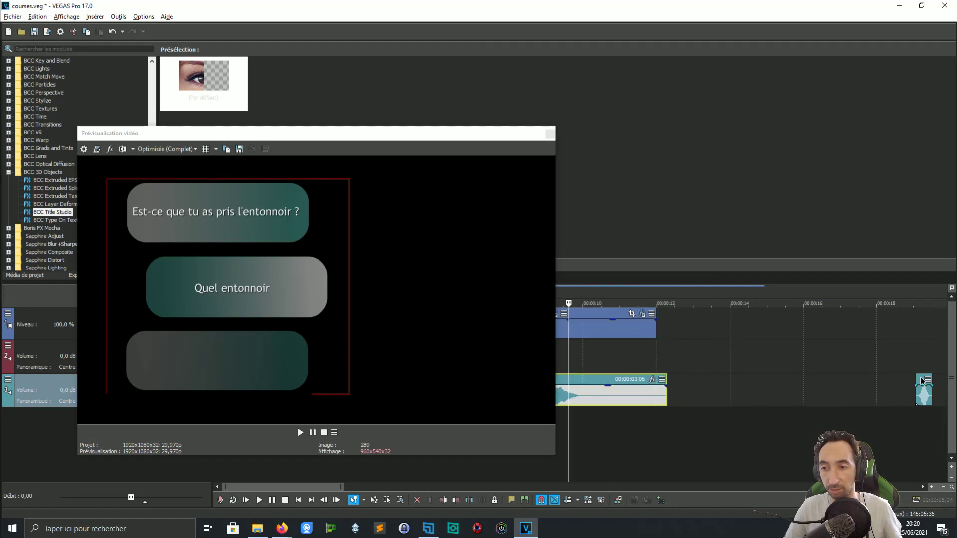
{"action": "left_click_drag", "start_coordinate": [921, 381], "coordinate": [692, 381]}
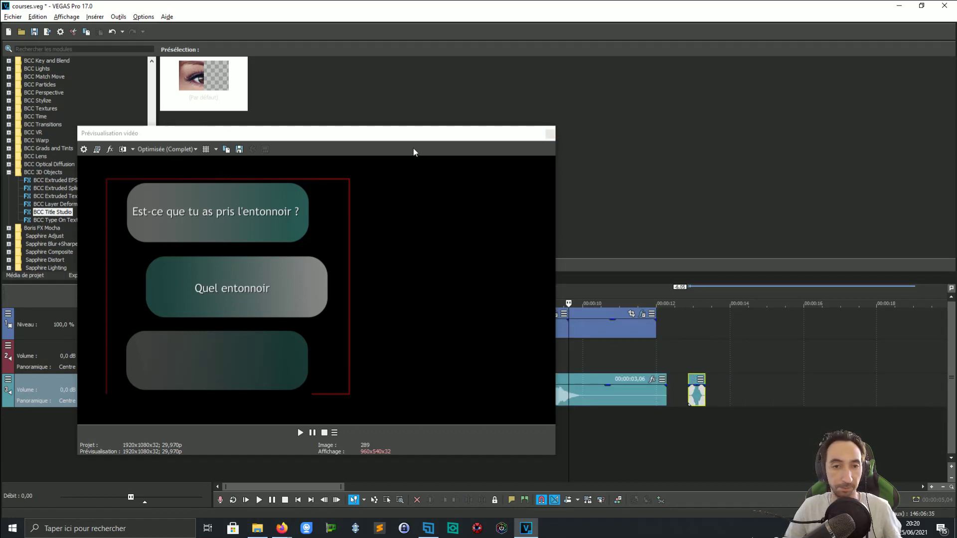
Step: Move the 00:00:03,06 audio clip onto the second track at the playhead, and shift the last video event to start right after the SMS event
{"action": "left_click_drag", "start_coordinate": [407, 137], "coordinate": [342, 44]}
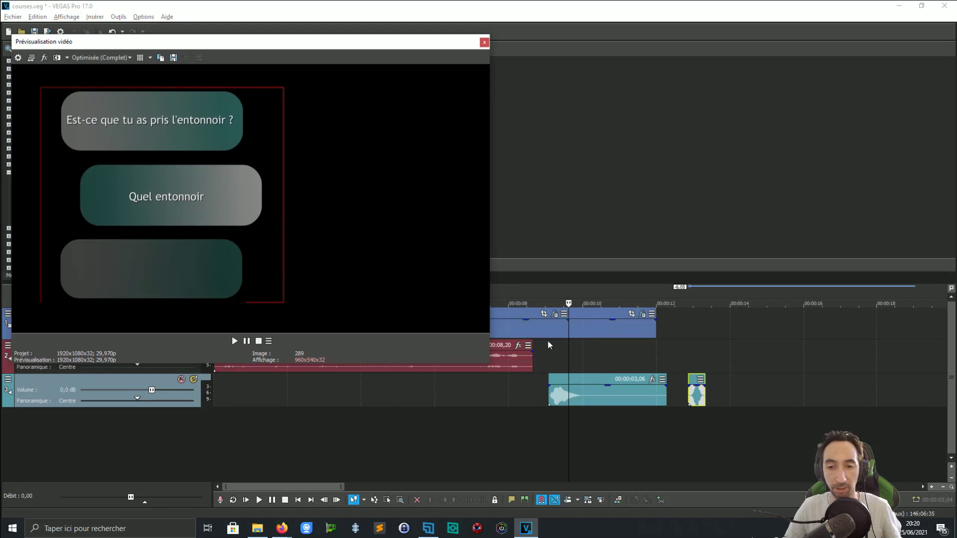
{"action": "left_click", "coordinate": [576, 334]}
{"action": "left_click_drag", "start_coordinate": [575, 303], "coordinate": [569, 302]}
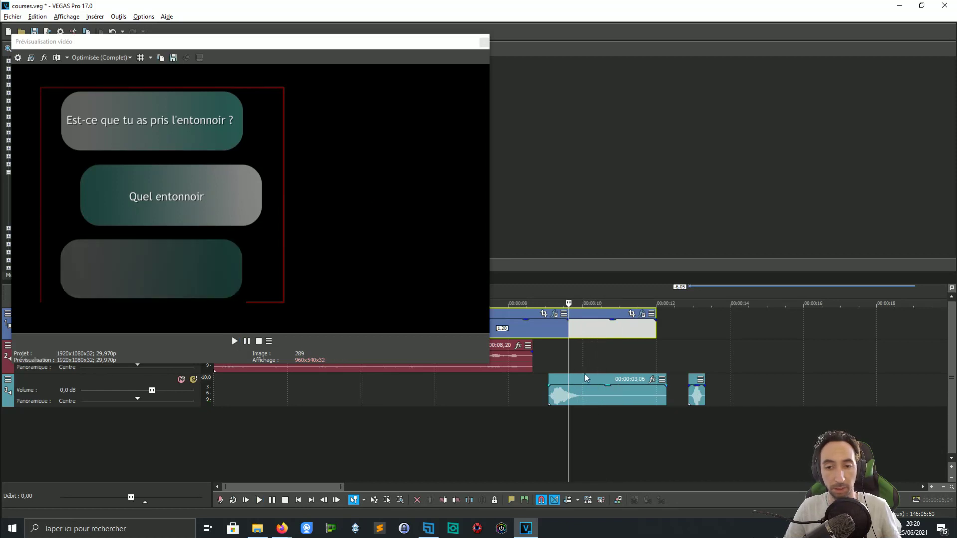
{"action": "left_click_drag", "start_coordinate": [586, 380], "coordinate": [609, 363]}
{"action": "key", "text": "space"}
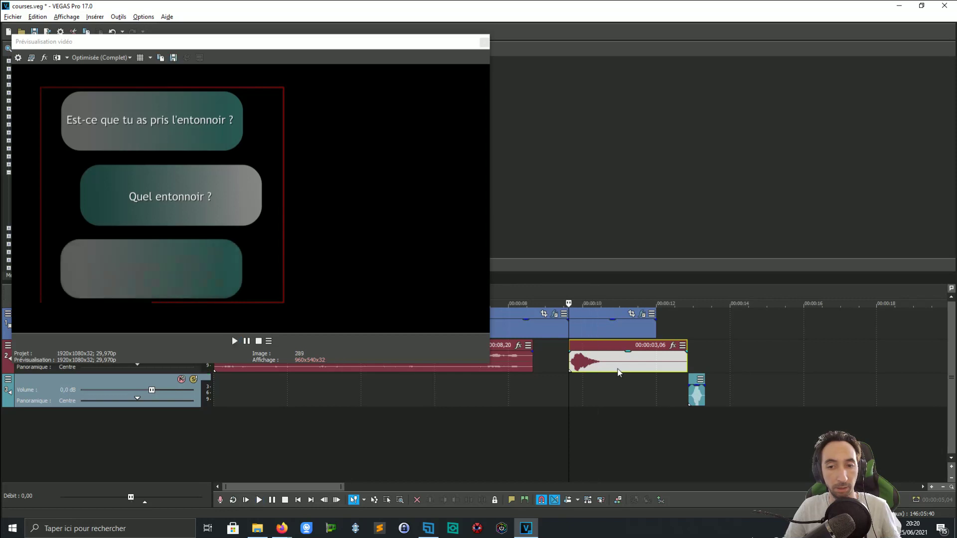
{"action": "left_click_drag", "start_coordinate": [588, 312], "coordinate": [687, 319]}
{"action": "key", "text": "space"}
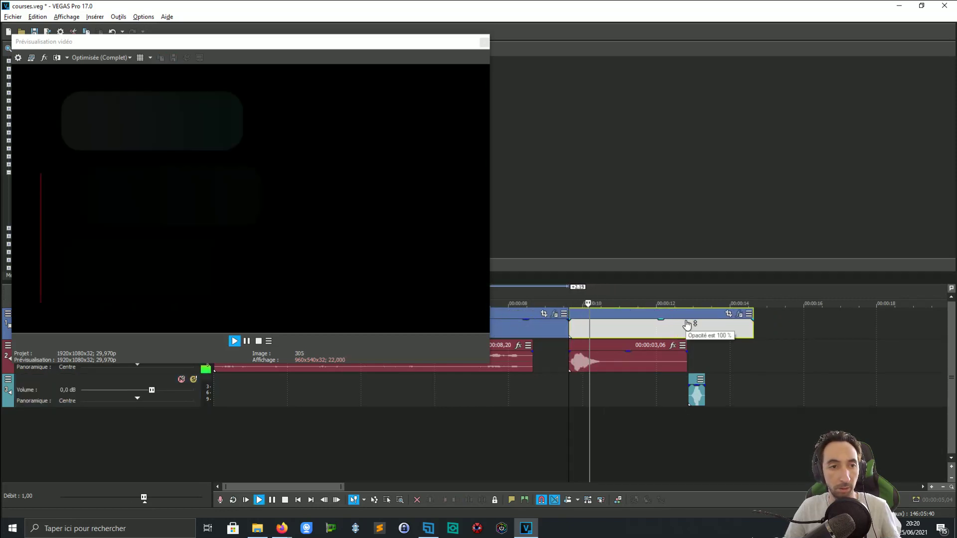
Step: Shift the 00:00:03,06 audio clip to about 00:00:11,10 and the short clip to about 00:00:14,20, checking the timing with playback
{"action": "left_click_drag", "start_coordinate": [604, 344], "coordinate": [621, 339]}
{"action": "key", "text": "space"}
{"action": "key", "text": "space"}
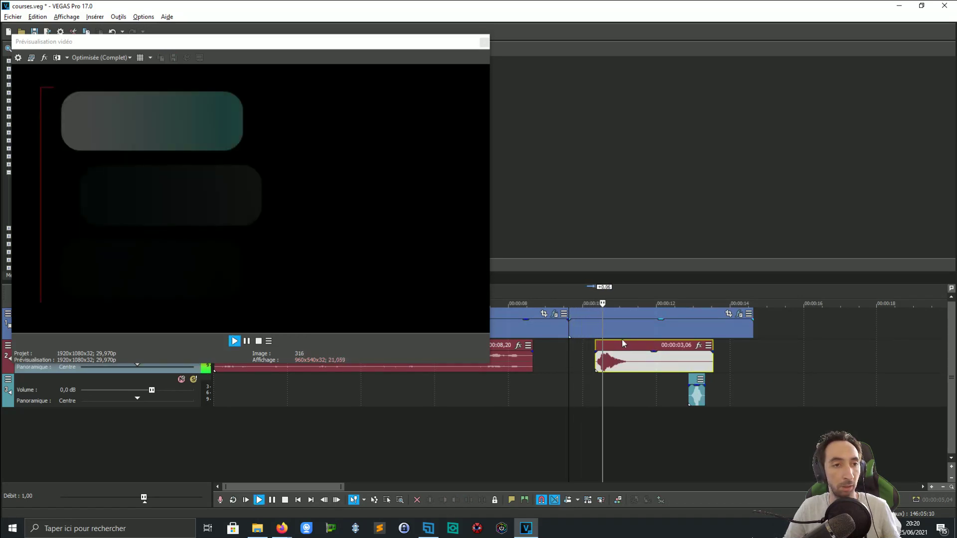
{"action": "key", "text": "space"}
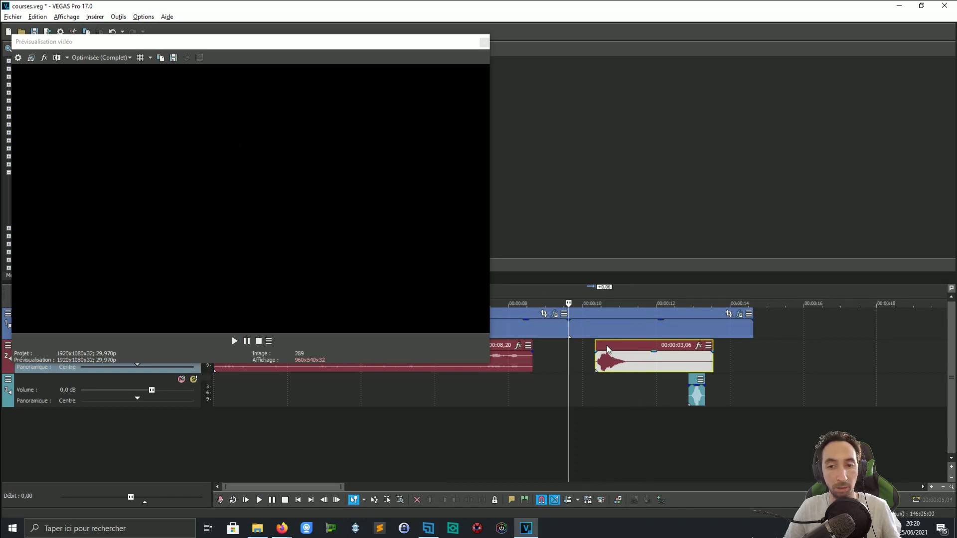
{"action": "left_click_drag", "start_coordinate": [606, 349], "coordinate": [621, 350]}
{"action": "key", "text": "space"}
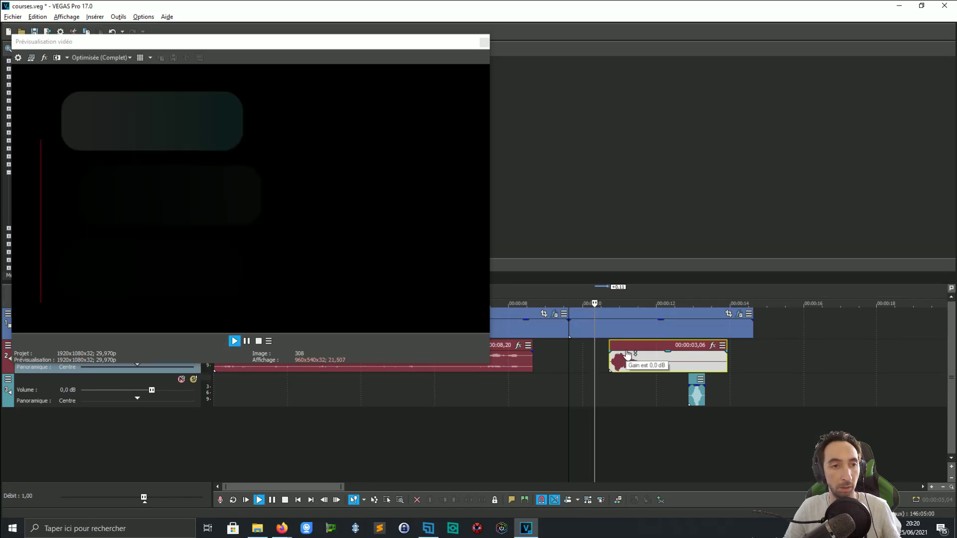
{"action": "key", "text": "space"}
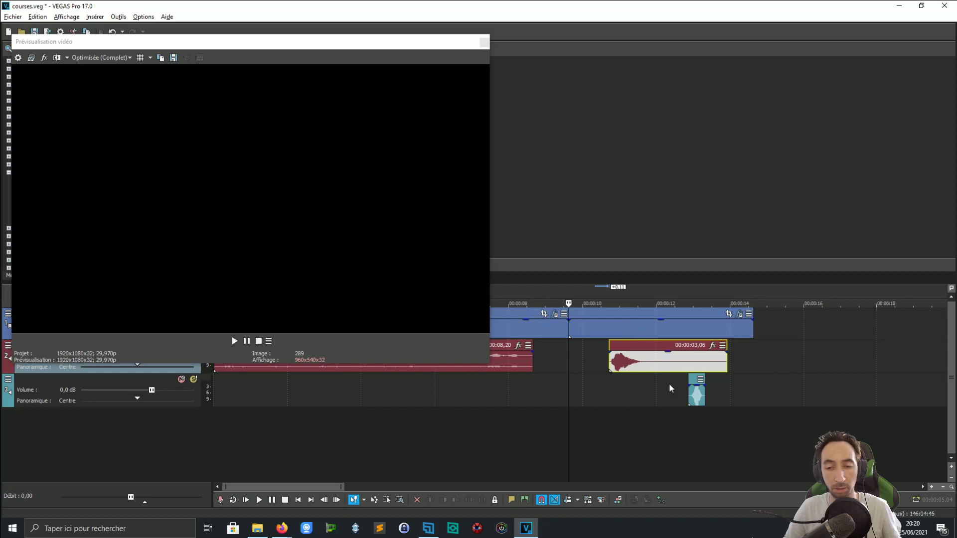
{"action": "left_click_drag", "start_coordinate": [696, 391], "coordinate": [758, 383]}
{"action": "left_click_drag", "start_coordinate": [650, 351], "coordinate": [672, 344]}
{"action": "key", "text": "space"}
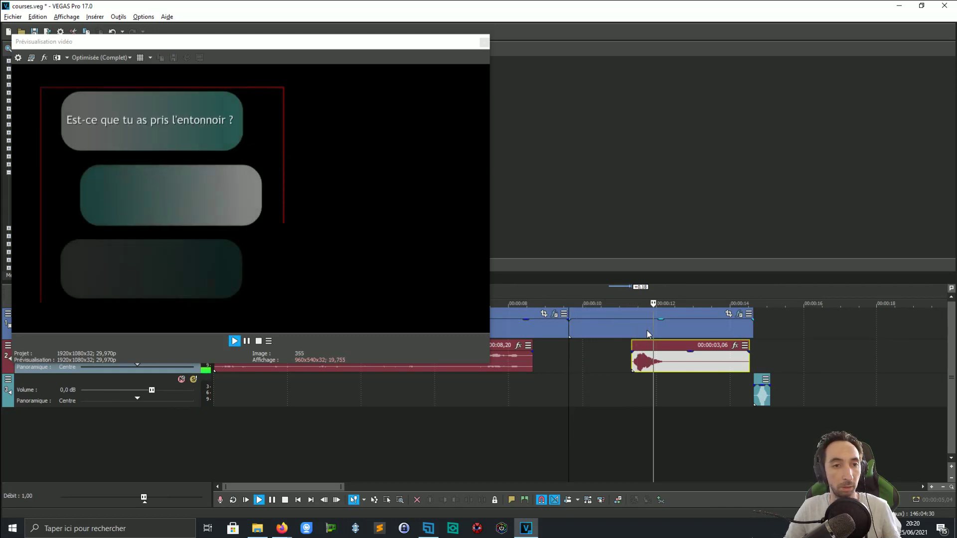
{"action": "key", "text": "space"}
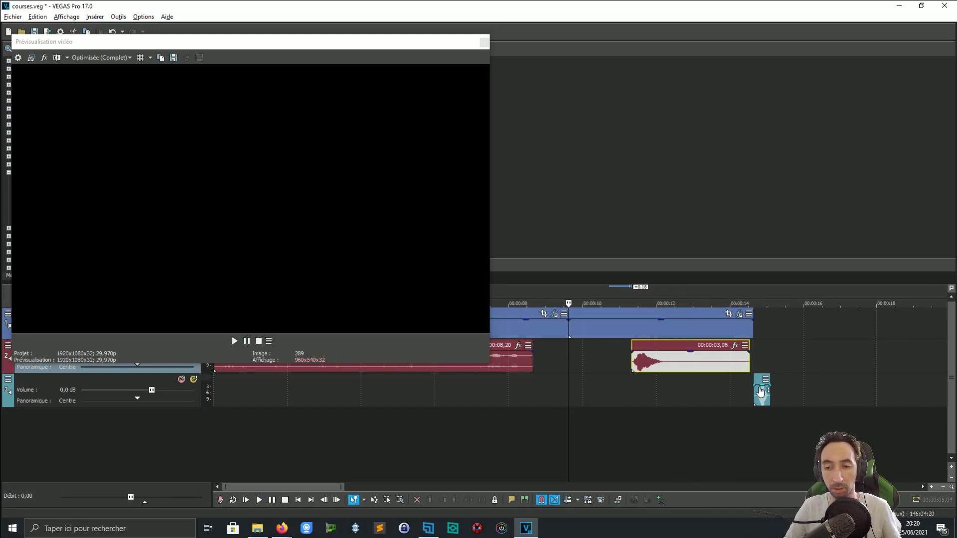
Step: Move the short audio clip back to about 00:00:12,08 on the third track, checking its timing against the second message with playback
{"action": "left_click", "coordinate": [759, 391]}
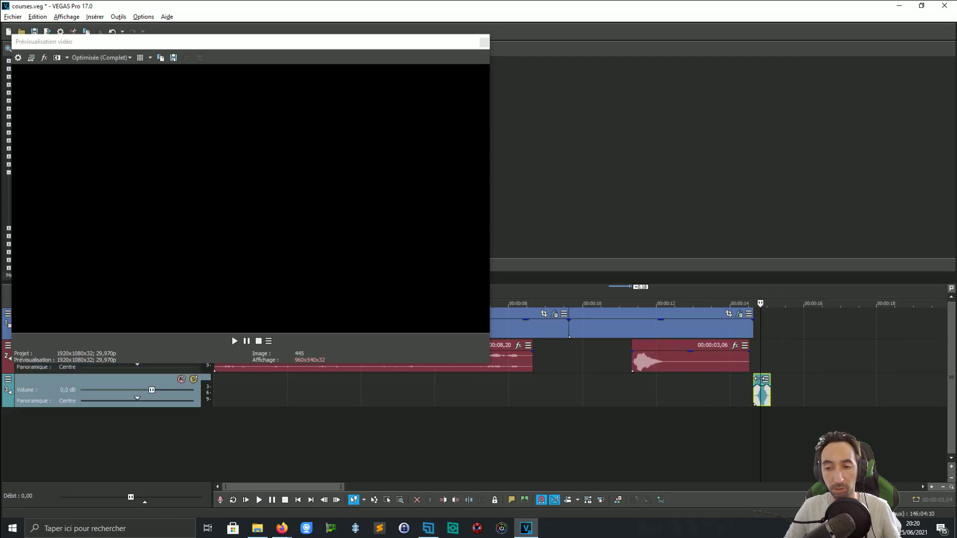
{"action": "left_click_drag", "start_coordinate": [757, 384], "coordinate": [700, 388]}
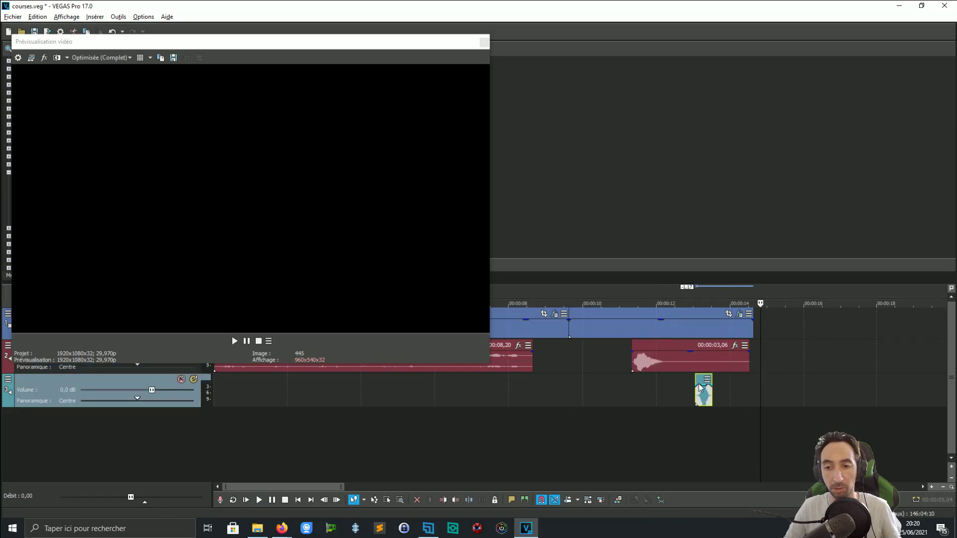
{"action": "left_click", "coordinate": [685, 302]}
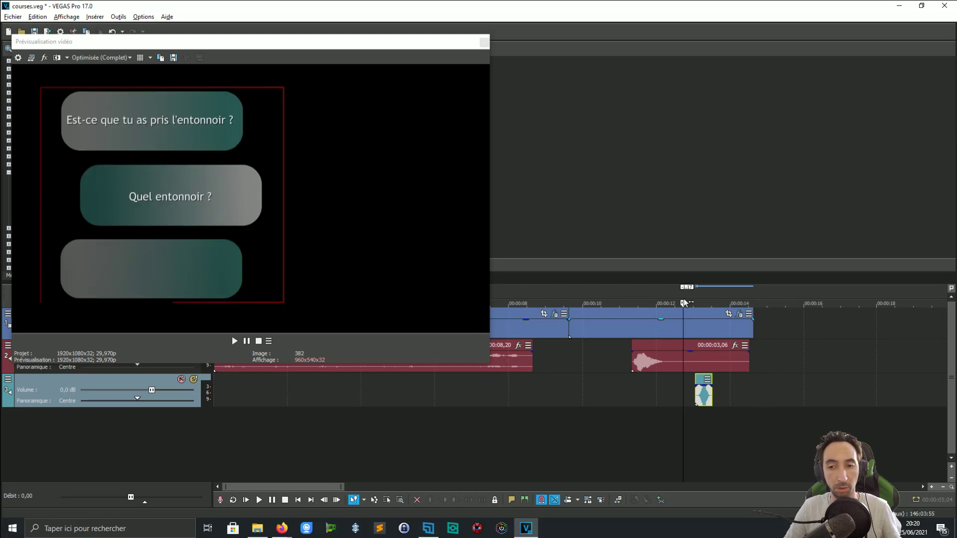
{"action": "key", "text": "space"}
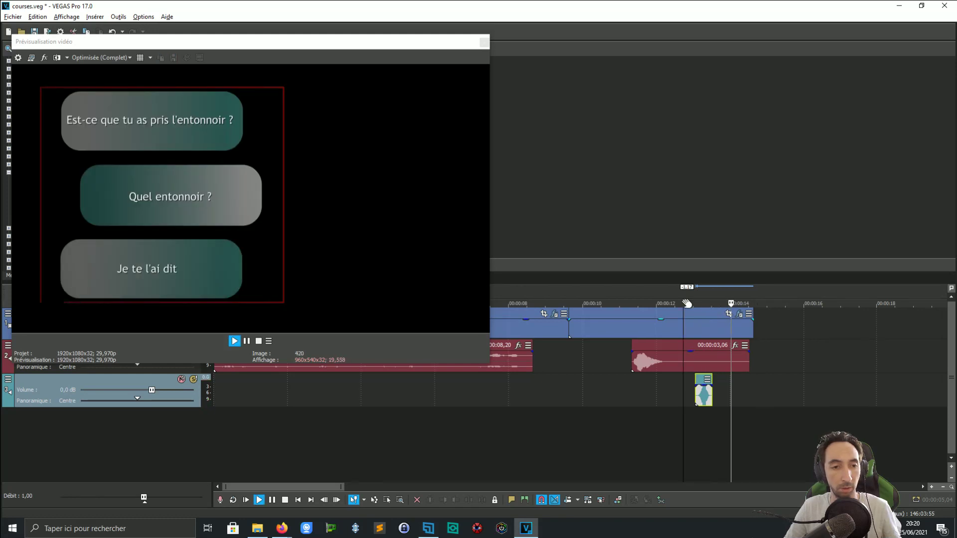
{"action": "key", "text": "space"}
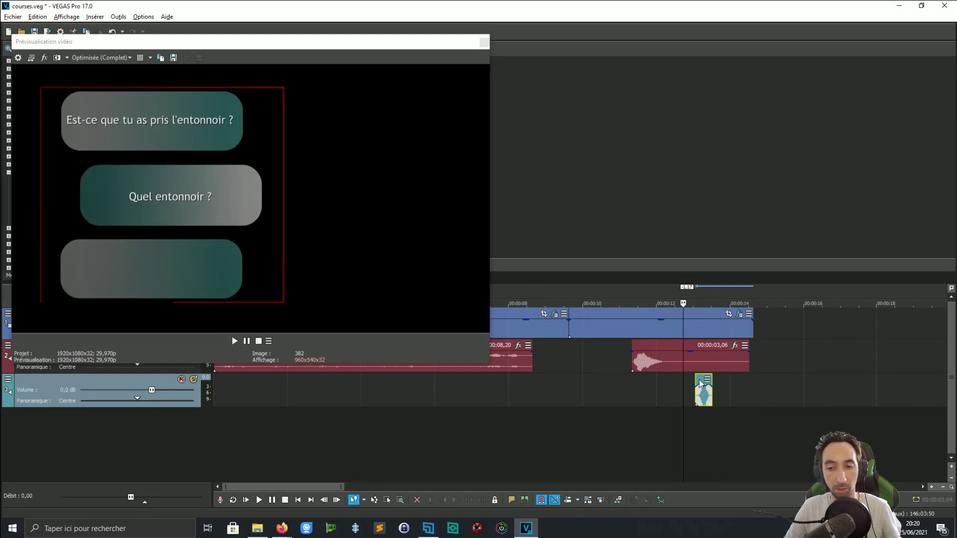
{"action": "left_click_drag", "start_coordinate": [700, 382], "coordinate": [673, 338]}
{"action": "key", "text": "space"}
{"action": "key", "text": "space"}
{"action": "left_click", "coordinate": [655, 300]}
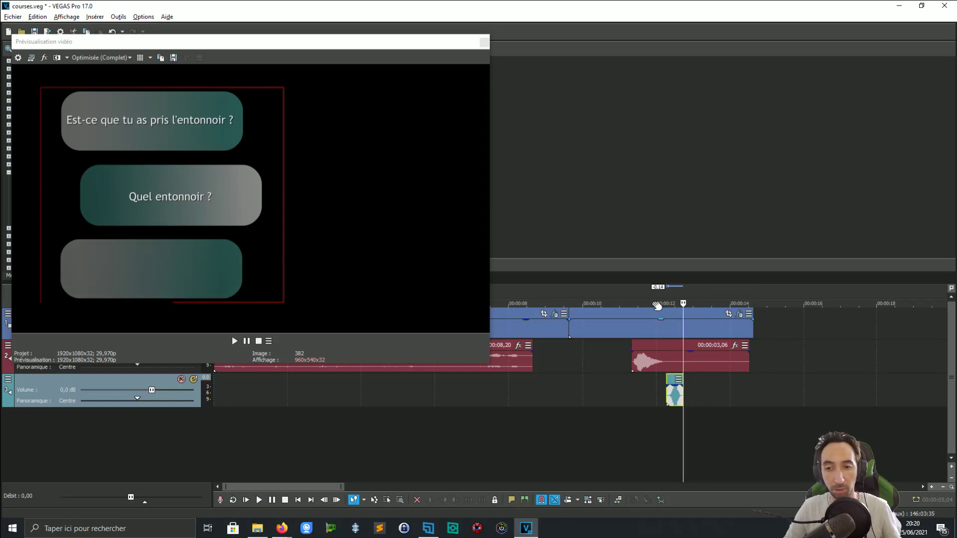
{"action": "key", "text": "space"}
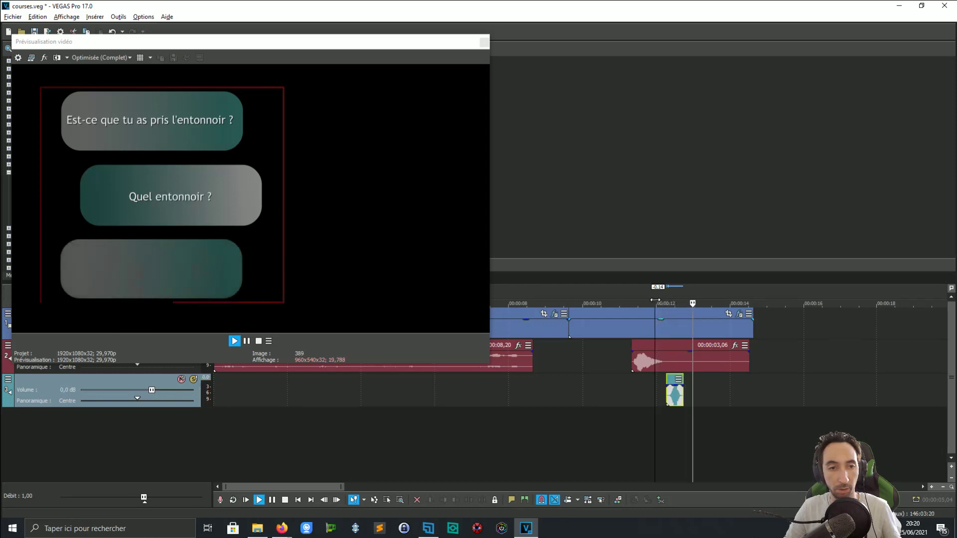
{"action": "key", "text": "space"}
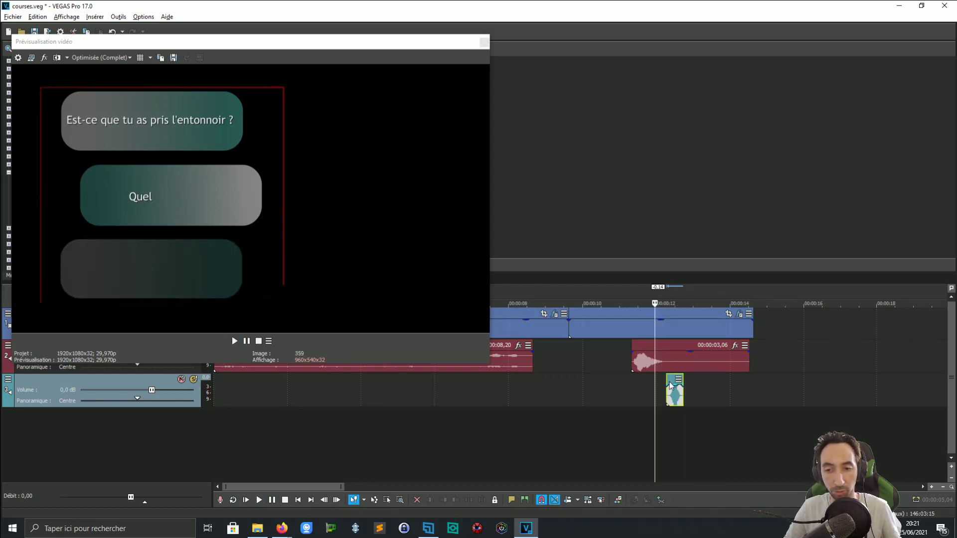
Step: Nudge the short audio clip one frame later, save the project and play the passage
{"action": "scroll", "coordinate": [671, 381], "scroll_direction": "up", "scroll_amount": 5}
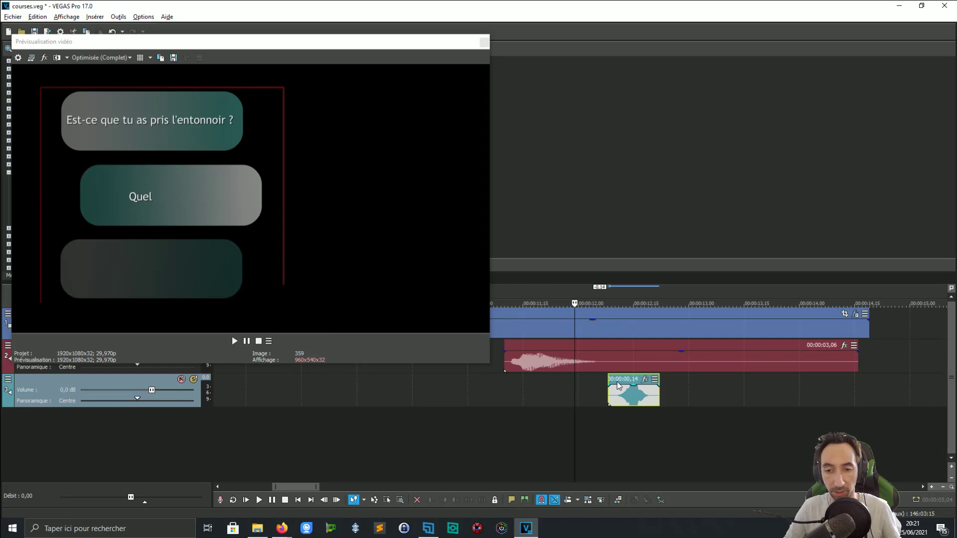
{"action": "left_click_drag", "start_coordinate": [617, 384], "coordinate": [622, 383]}
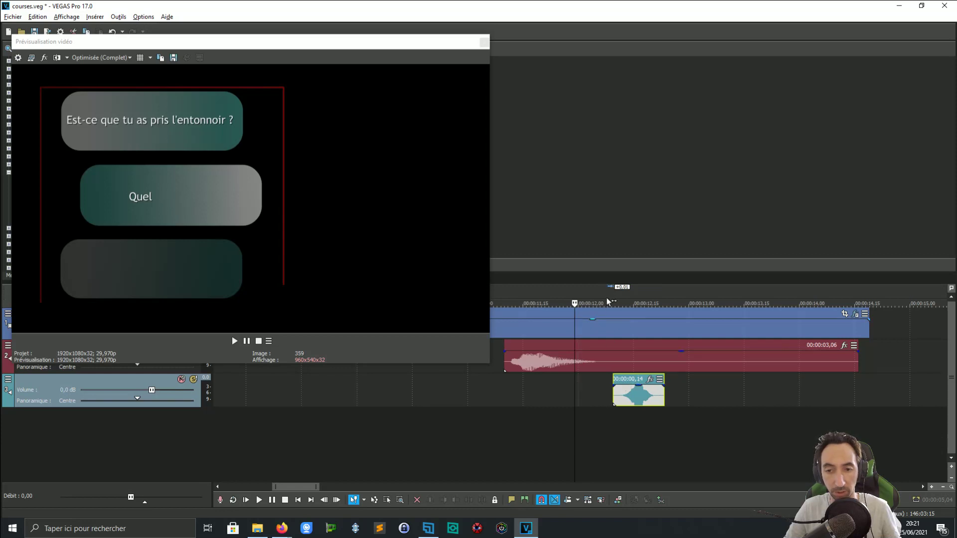
{"action": "key", "text": "ctrl+s"}
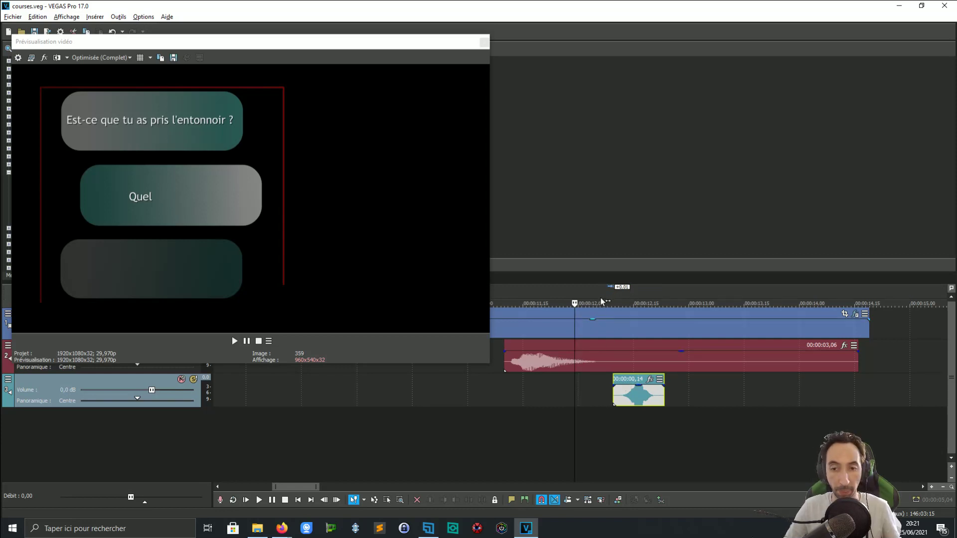
{"action": "left_click", "coordinate": [601, 301]}
{"action": "key", "text": "space"}
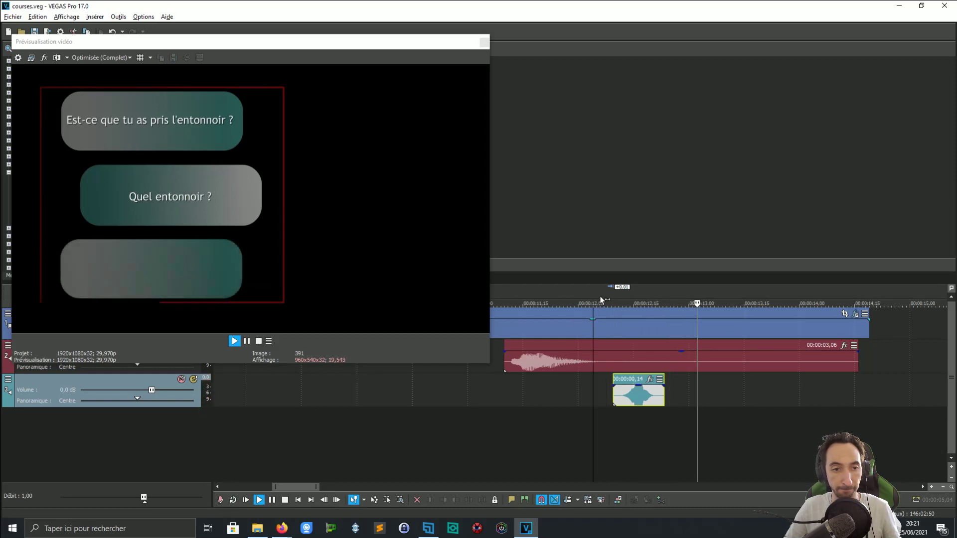
{"action": "key", "text": "space"}
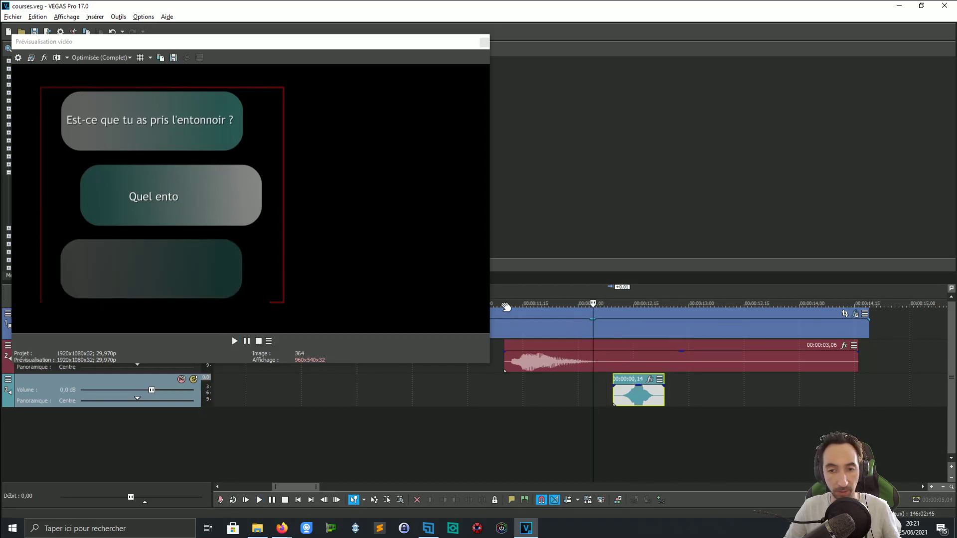
Step: Replay from the start of the 00:00:03,06 clip and shift the short audio clip three frames later
{"action": "left_click", "coordinate": [507, 293]}
{"action": "key", "text": "space"}
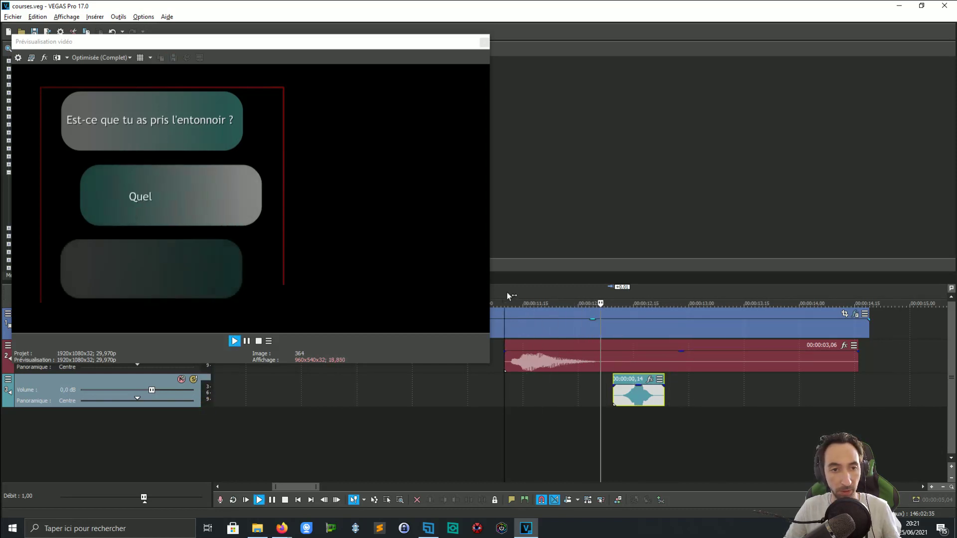
{"action": "key", "text": "space"}
{"action": "left_click_drag", "start_coordinate": [621, 380], "coordinate": [631, 376]}
{"action": "key", "text": "space"}
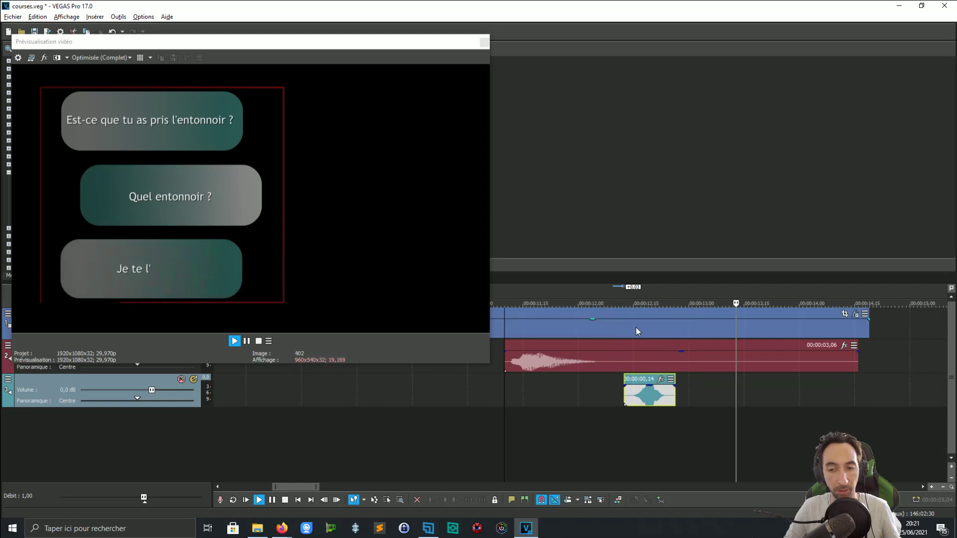
{"action": "key", "text": "space"}
Step: Paste a copy of the 00:00:03,06 audio clip onto the third track and place it at about 00:00:13,17 for the third message
{"action": "left_click", "coordinate": [554, 362]}
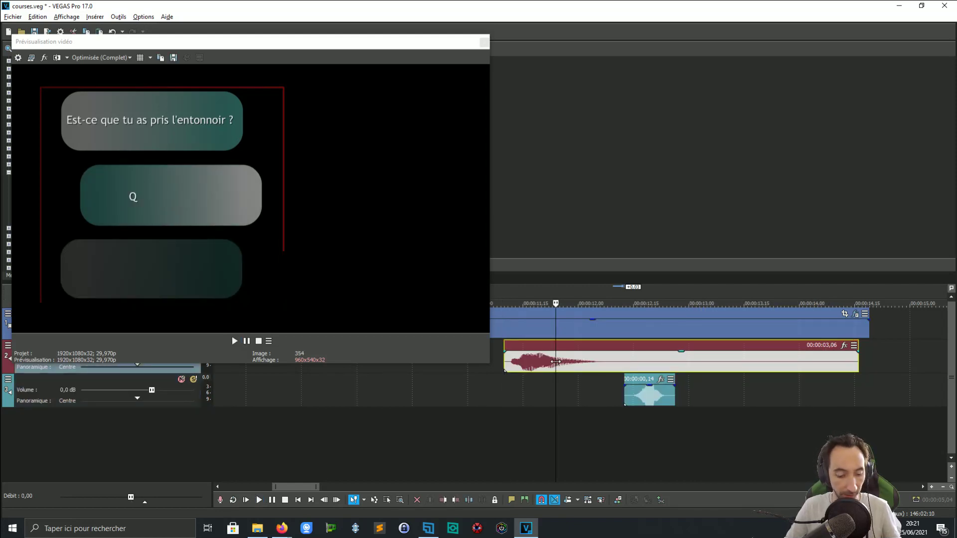
{"action": "left_click", "coordinate": [732, 395]}
{"action": "key", "text": "ctrl+v"}
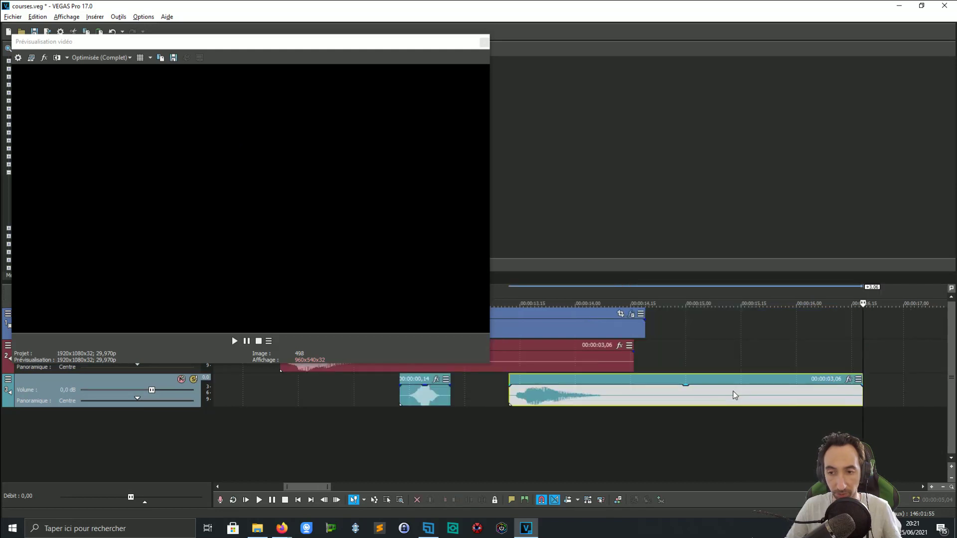
{"action": "left_click_drag", "start_coordinate": [618, 388], "coordinate": [582, 385]}
{"action": "left_click", "coordinate": [480, 427]}
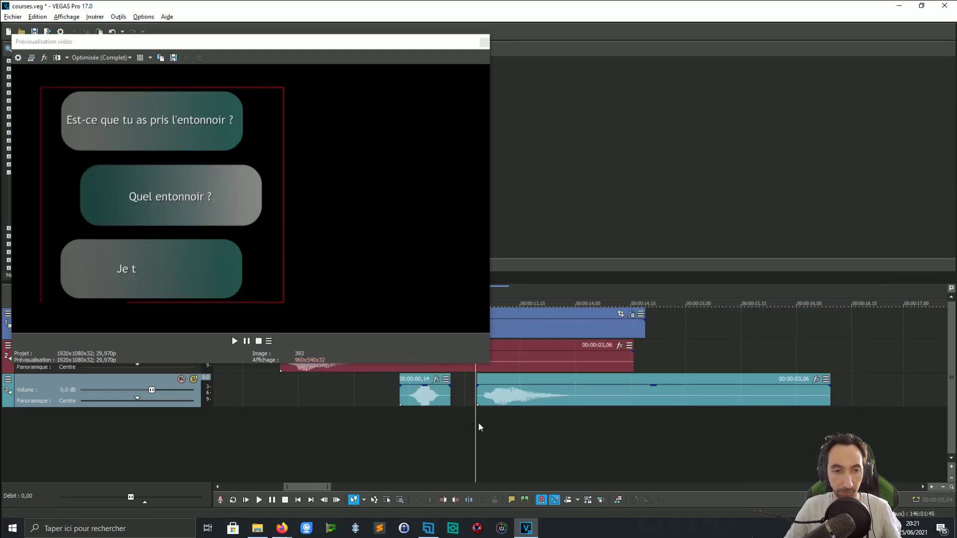
{"action": "left_click_drag", "start_coordinate": [480, 427], "coordinate": [529, 409]}
{"action": "left_click_drag", "start_coordinate": [552, 379], "coordinate": [598, 389]}
{"action": "left_click", "coordinate": [591, 436]}
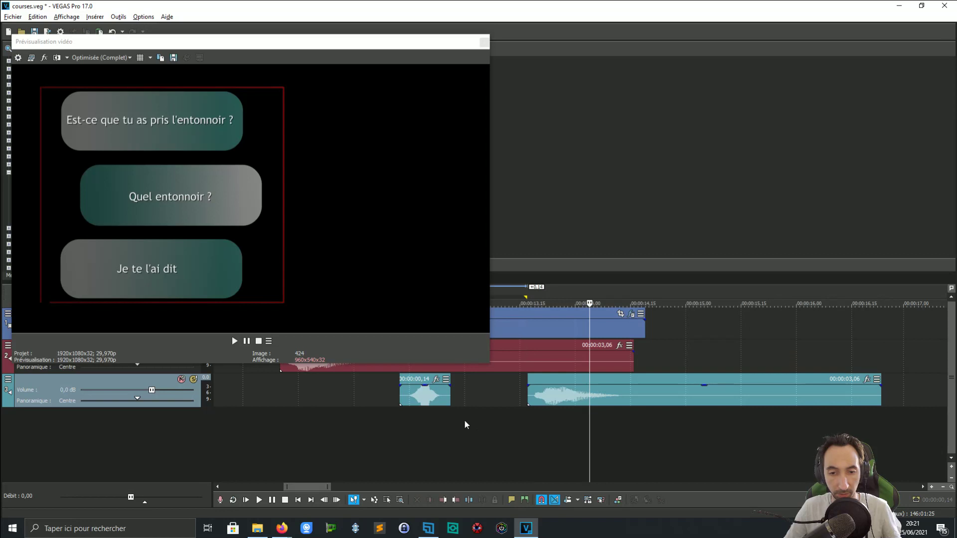
Step: Nudge the short audio clip two frames later and reposition the video preview window to uncover the track headers
{"action": "scroll", "coordinate": [406, 398], "scroll_direction": "up", "scroll_amount": 1}
{"action": "scroll", "coordinate": [412, 399], "scroll_direction": "down", "scroll_amount": 1}
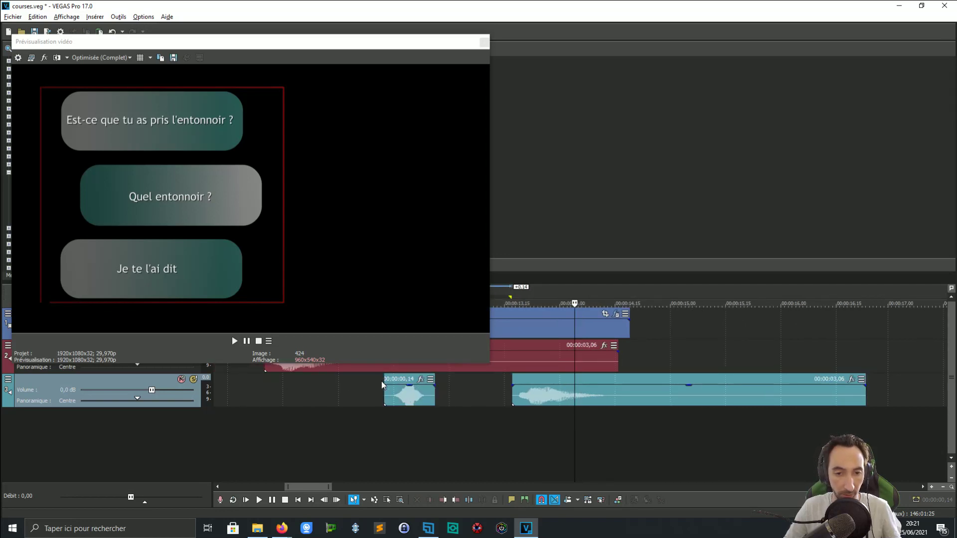
{"action": "left_click", "coordinate": [391, 382]}
{"action": "left_click_drag", "start_coordinate": [391, 382], "coordinate": [398, 382]}
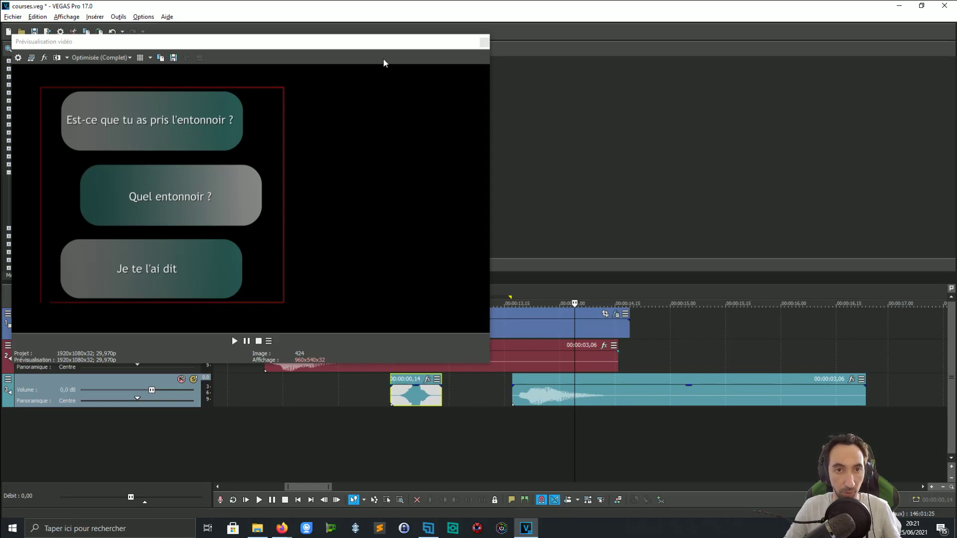
{"action": "left_click_drag", "start_coordinate": [383, 41], "coordinate": [564, 437]}
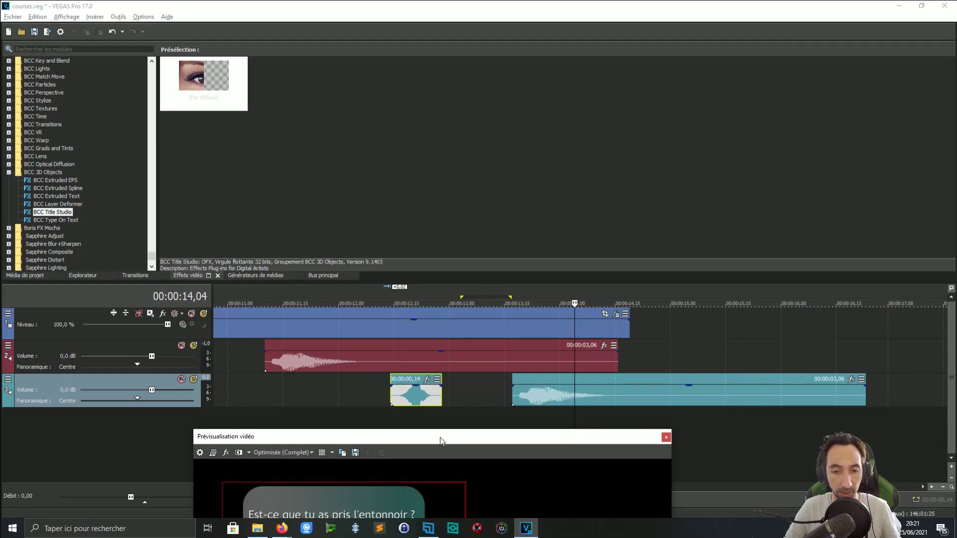
{"action": "left_click_drag", "start_coordinate": [440, 440], "coordinate": [436, 30]}
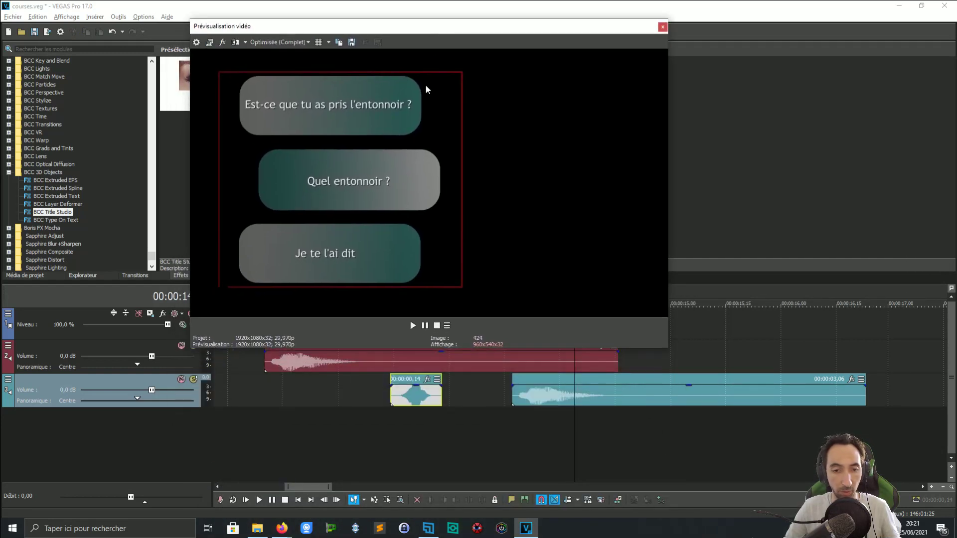
Step: Play the passage around the first message and shift its sound clip on the second track two frames earlier
{"action": "left_click", "coordinate": [267, 402]}
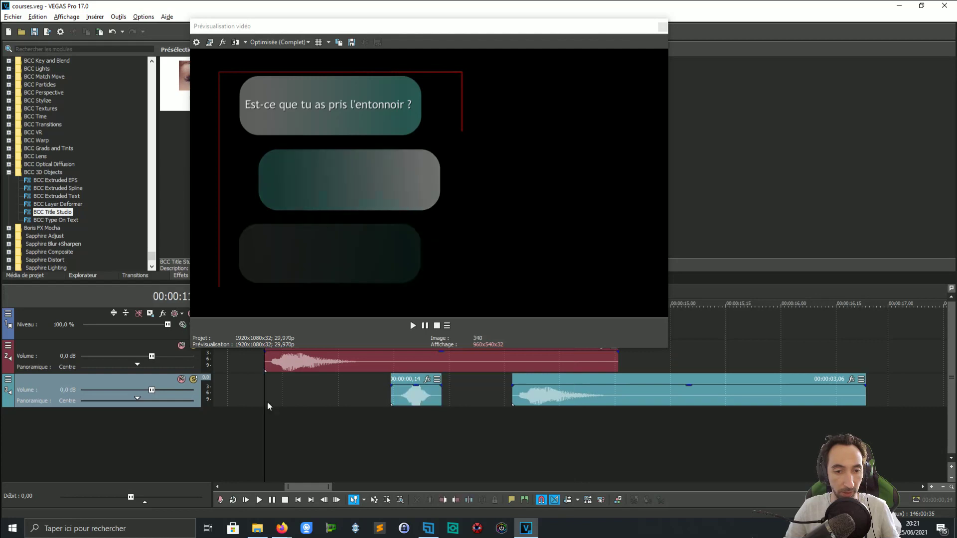
{"action": "key", "text": "space"}
{"action": "key", "text": "space"}
{"action": "left_click", "coordinate": [235, 398]}
{"action": "key", "text": "space"}
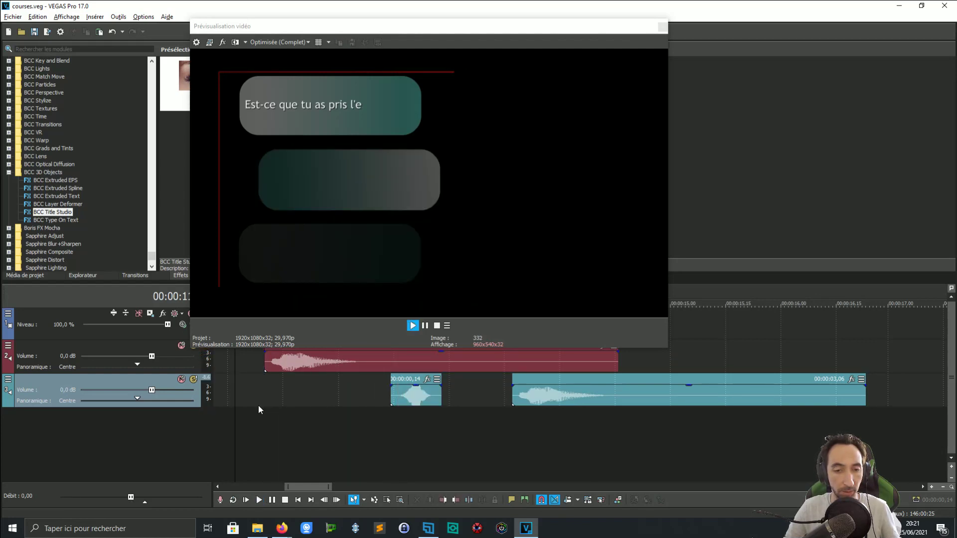
{"action": "key", "text": "space"}
{"action": "left_click_drag", "start_coordinate": [309, 361], "coordinate": [303, 361]}
Step: Replay from the start of the first message sound to check its timing against the bubbles
{"action": "left_click", "coordinate": [259, 398]}
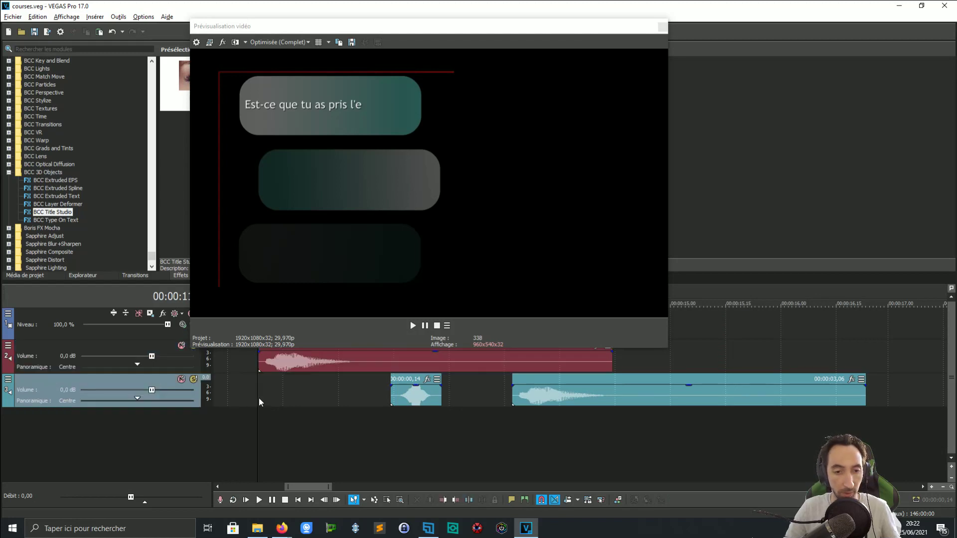
{"action": "key", "text": "space"}
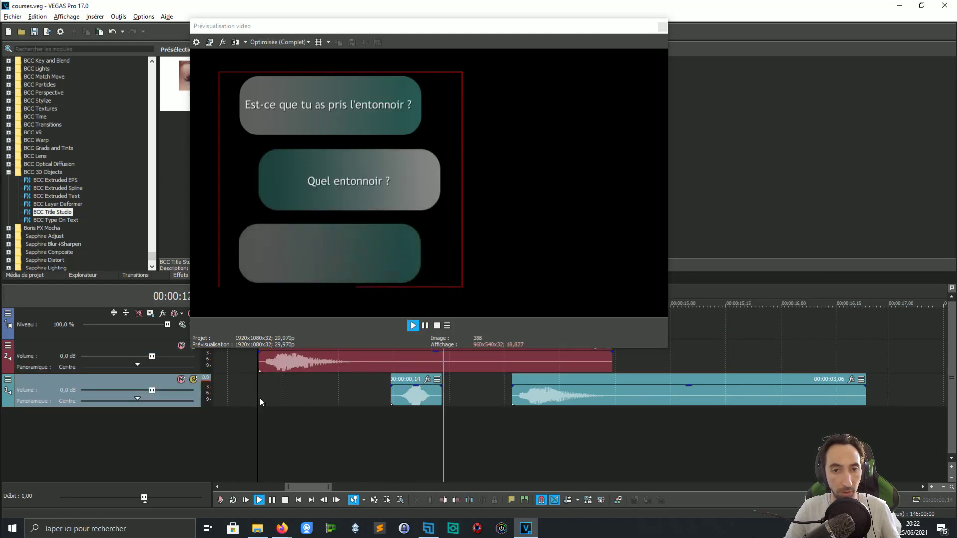
{"action": "key", "text": "space"}
{"action": "key", "text": "space"}
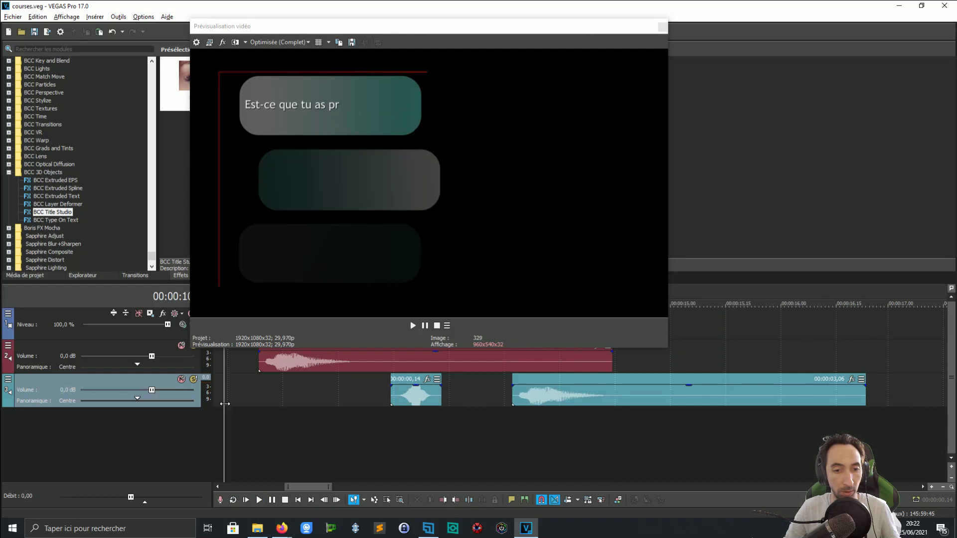
{"action": "key", "text": "space"}
Step: Shift the video preview aside and play the transition into the "Quelques minutes plus tard ..." title from about 00:00:06,12
{"action": "scroll", "coordinate": [263, 392], "scroll_direction": "down", "scroll_amount": 2}
{"action": "scroll", "coordinate": [470, 396], "scroll_direction": "down", "scroll_amount": 2}
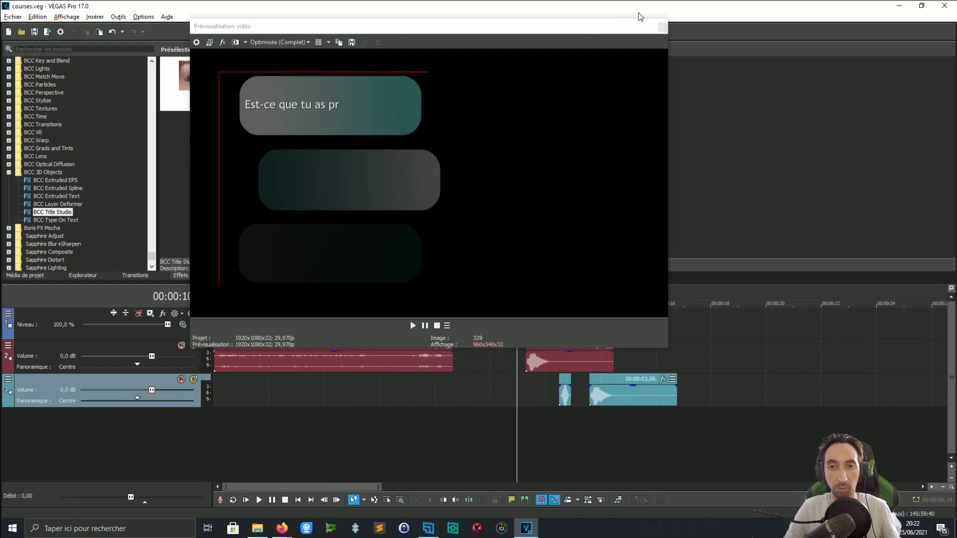
{"action": "left_click", "coordinate": [667, 30]}
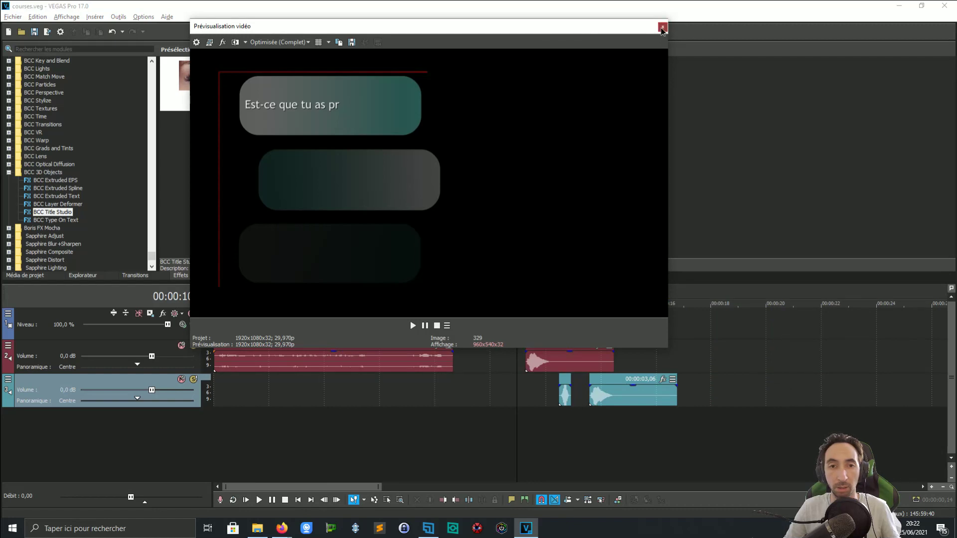
{"action": "left_click_drag", "start_coordinate": [638, 27], "coordinate": [705, 16]}
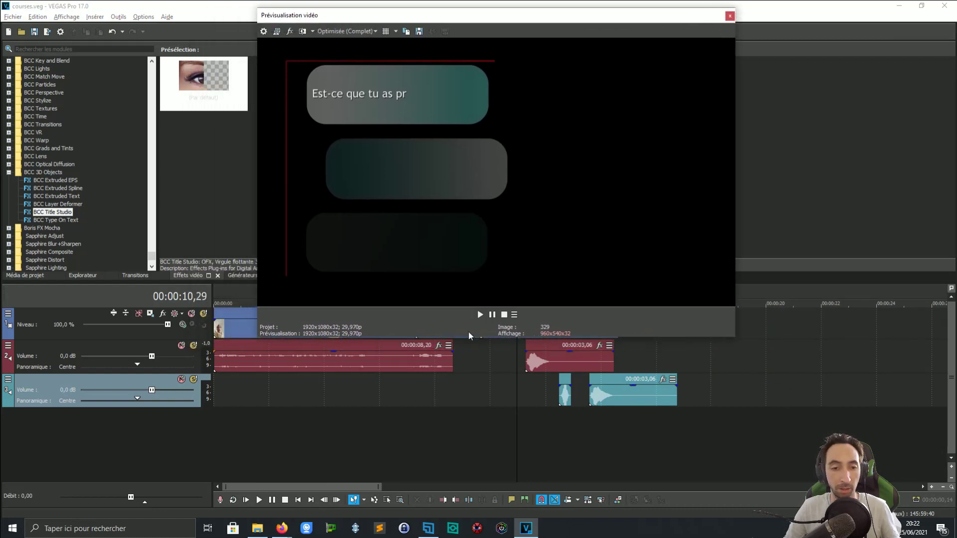
{"action": "left_click", "coordinate": [414, 393]}
{"action": "left_click", "coordinate": [399, 394]}
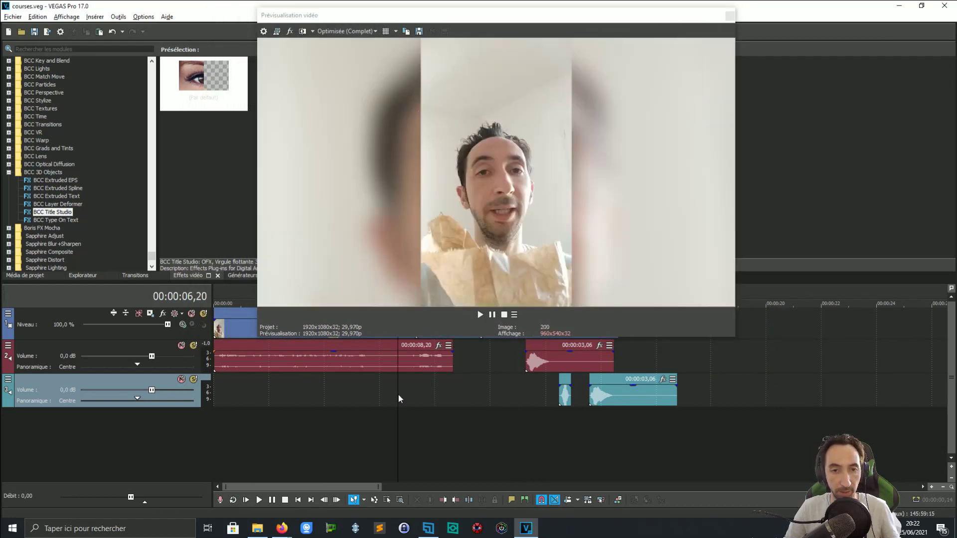
{"action": "key", "text": "space"}
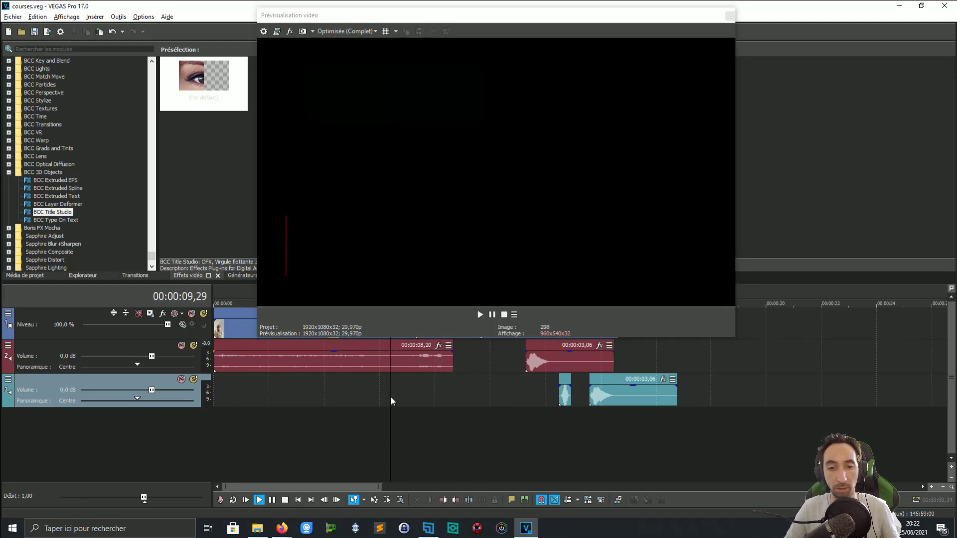
{"action": "left_click", "coordinate": [390, 396]}
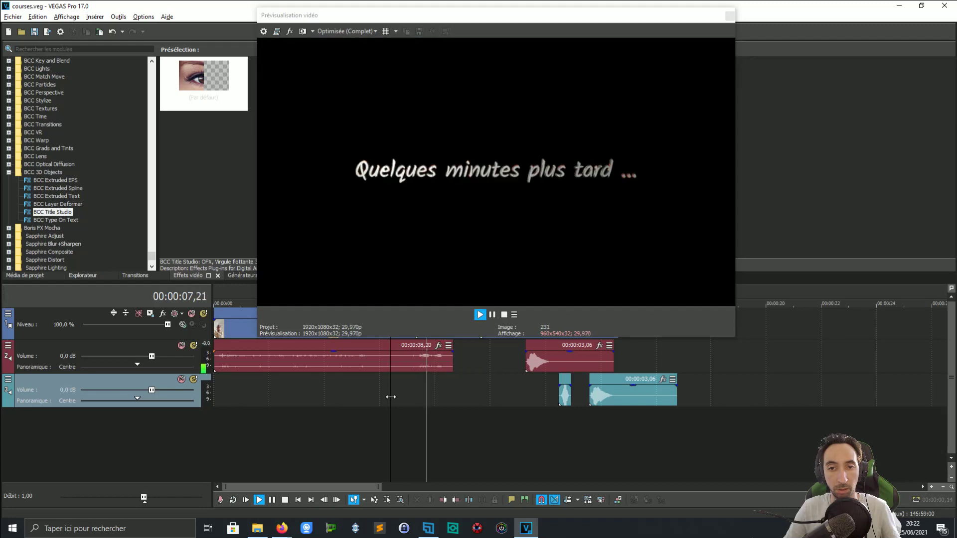
{"action": "key", "text": "space"}
Step: Uncover the video track and move the "Quelques minutes plus tard ..." title clip six frames earlier
{"action": "left_click_drag", "start_coordinate": [528, 21], "coordinate": [592, 393]}
{"action": "left_click_drag", "start_coordinate": [460, 328], "coordinate": [454, 324]}
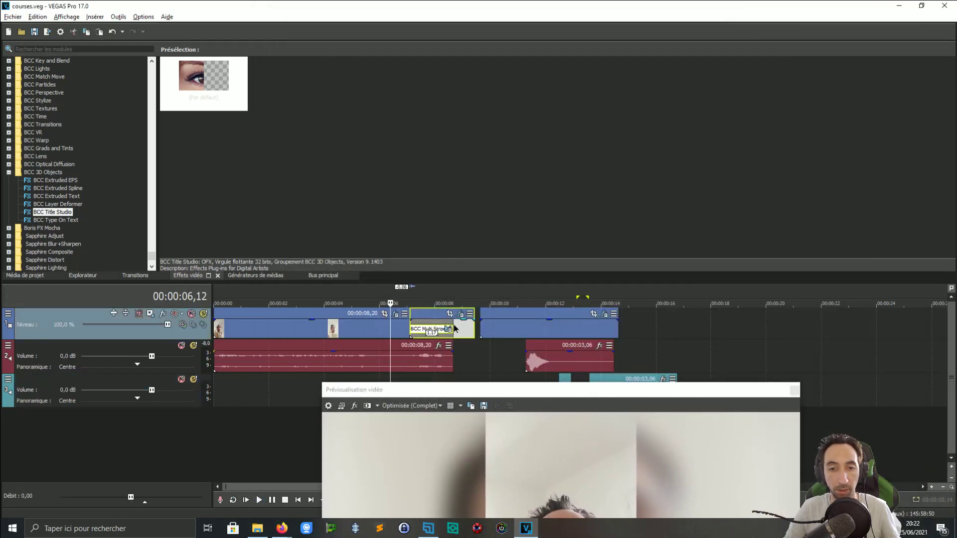
Step: Select the conversation video clip together with its three message sounds and move them six frames earlier against the title clip
{"action": "left_click_drag", "start_coordinate": [523, 333], "coordinate": [517, 333]}
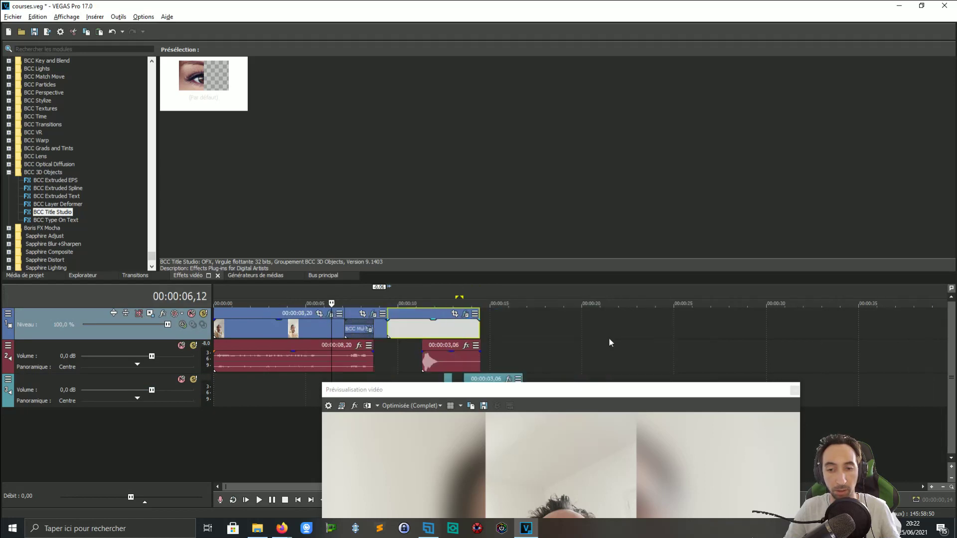
{"action": "key", "text": "ctrl+z"}
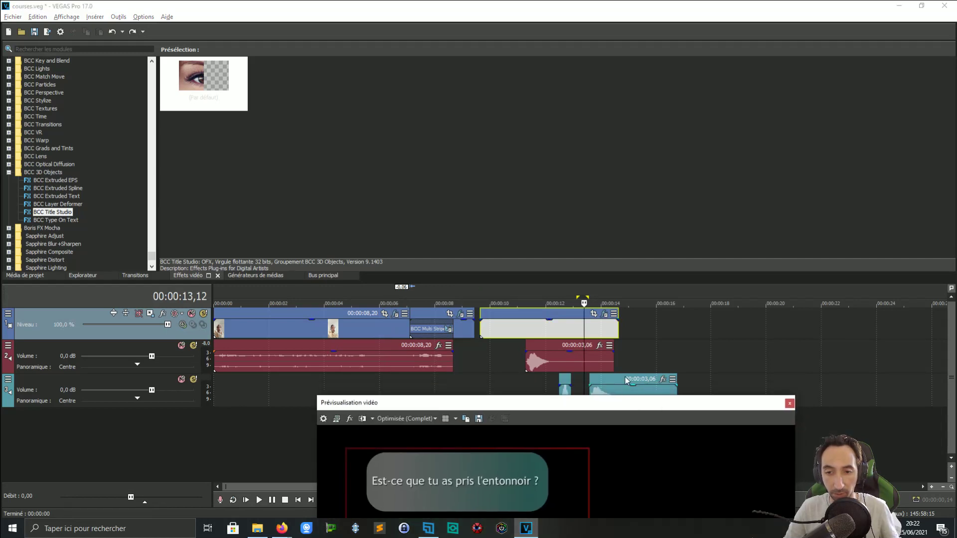
{"action": "left_click", "coordinate": [606, 381]}
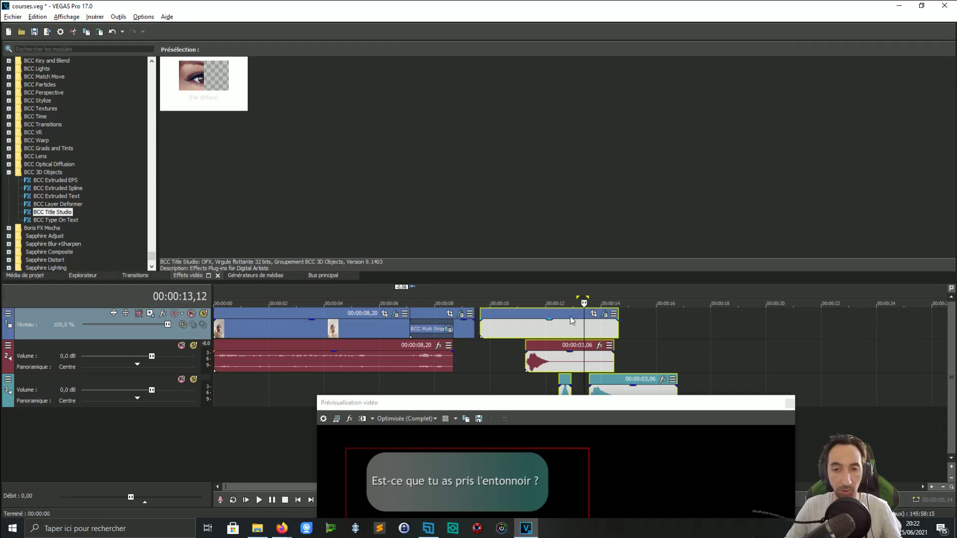
{"action": "left_click_drag", "start_coordinate": [541, 313], "coordinate": [537, 312]}
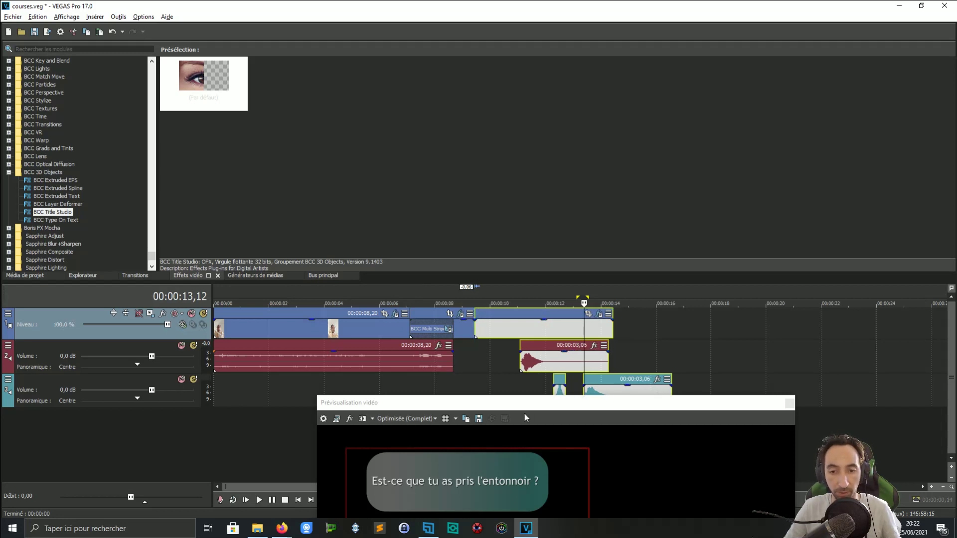
Step: Move the video preview up off the bottom of the screen, save the project and play the timeline from about 00:00:04
{"action": "left_click_drag", "start_coordinate": [534, 402], "coordinate": [549, 136]}
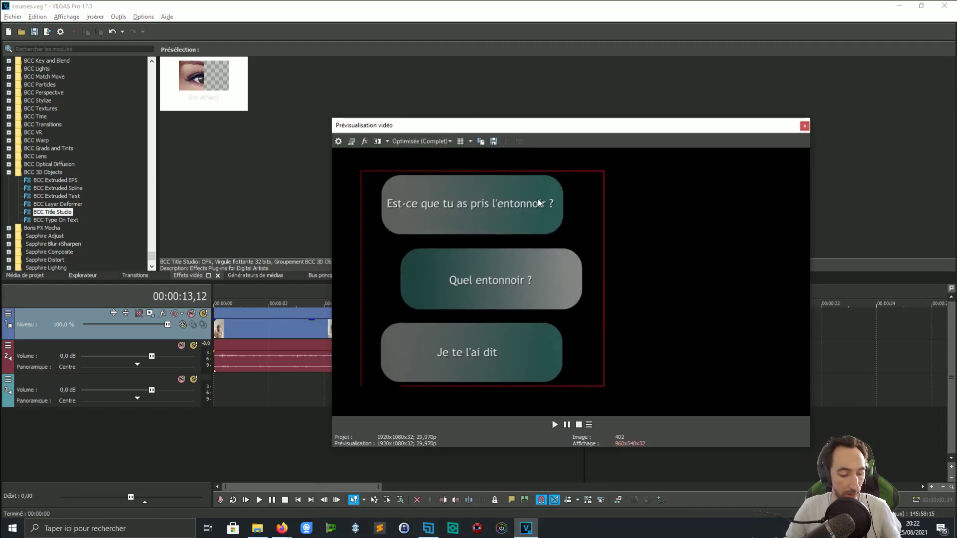
{"action": "key", "text": "ctrl+s"}
{"action": "left_click", "coordinate": [324, 388]}
{"action": "key", "text": "space"}
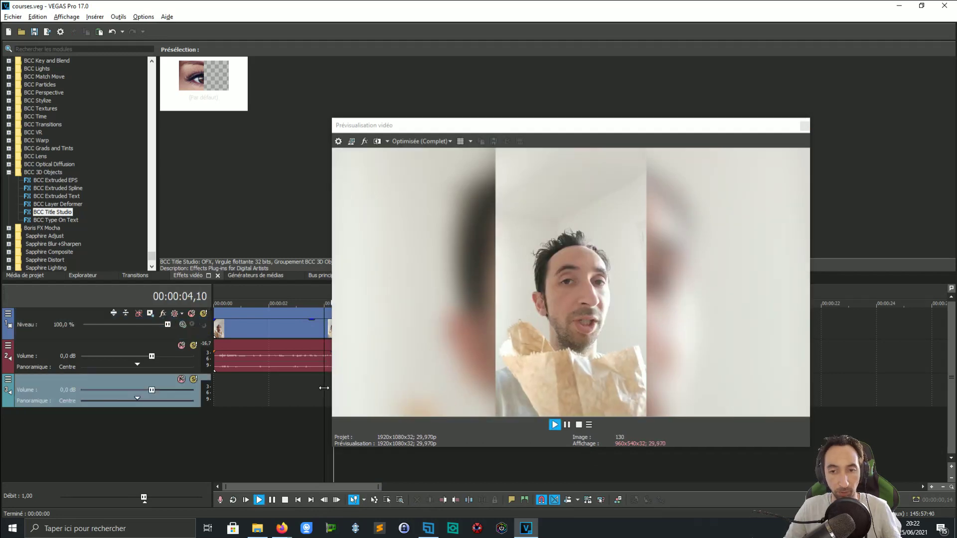